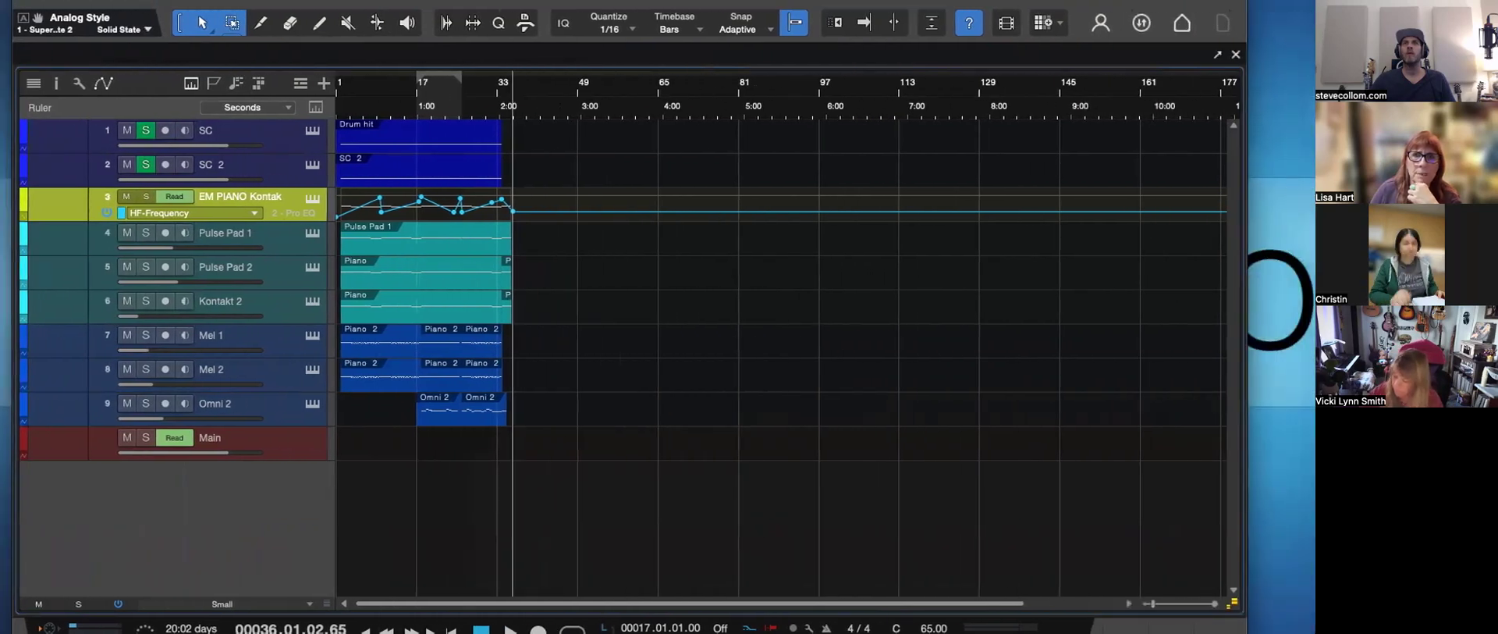
- Resize the song window so the whole transport bar fits on screen and zoom the arrangement to bars 1 through 35
drag(1237, 633, 1306, 618)
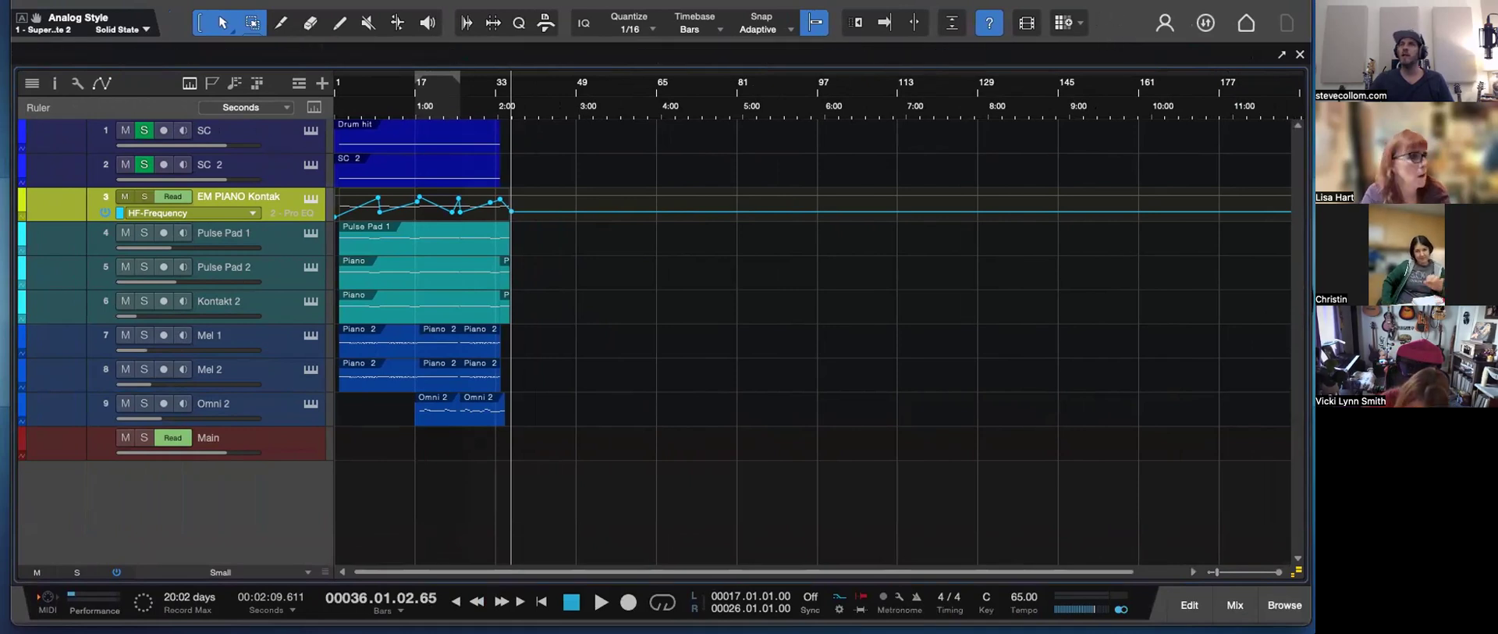
drag(1305, 622, 1303, 606)
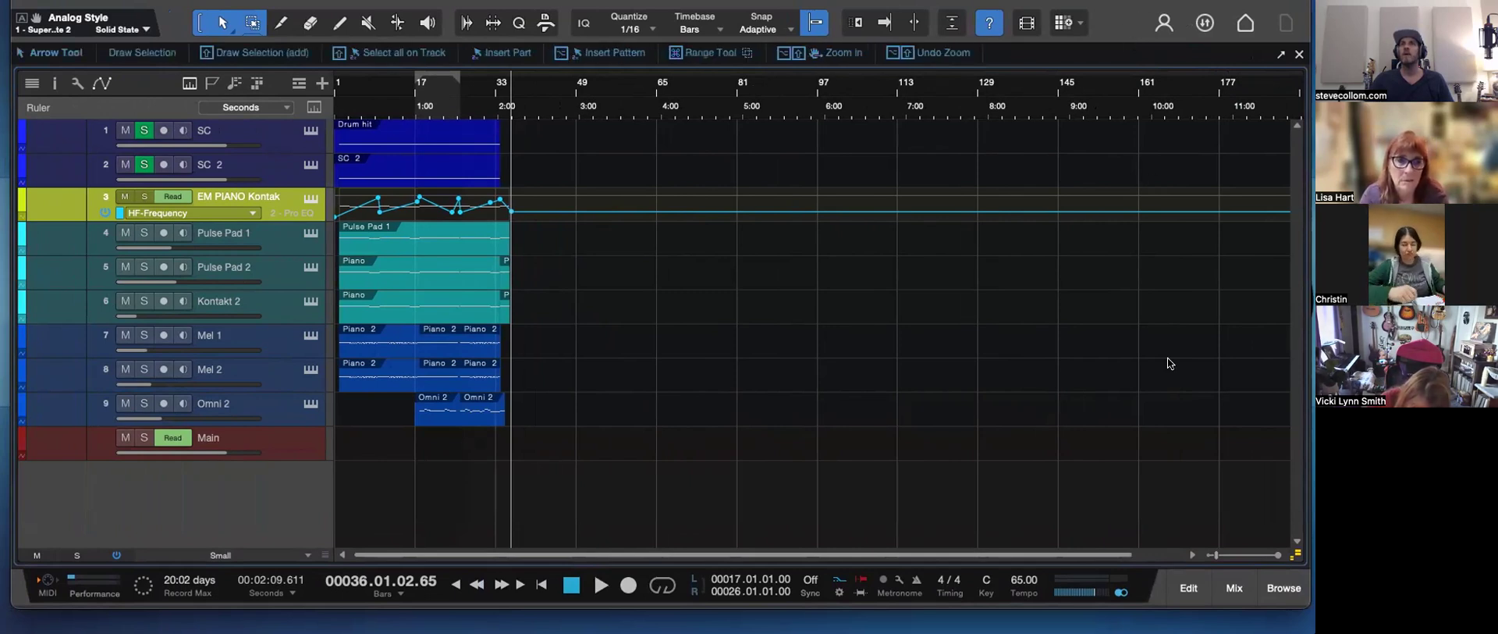
drag(1301, 606, 1299, 618)
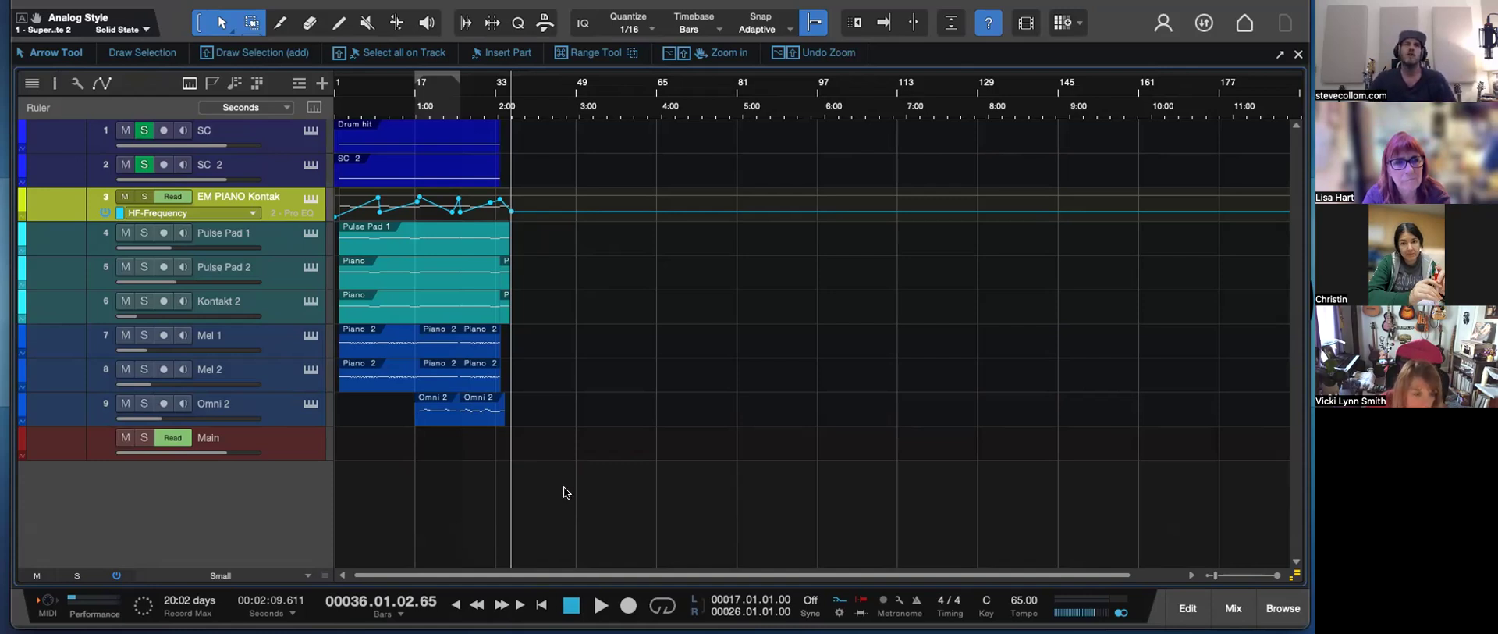
drag(1211, 575, 1220, 575)
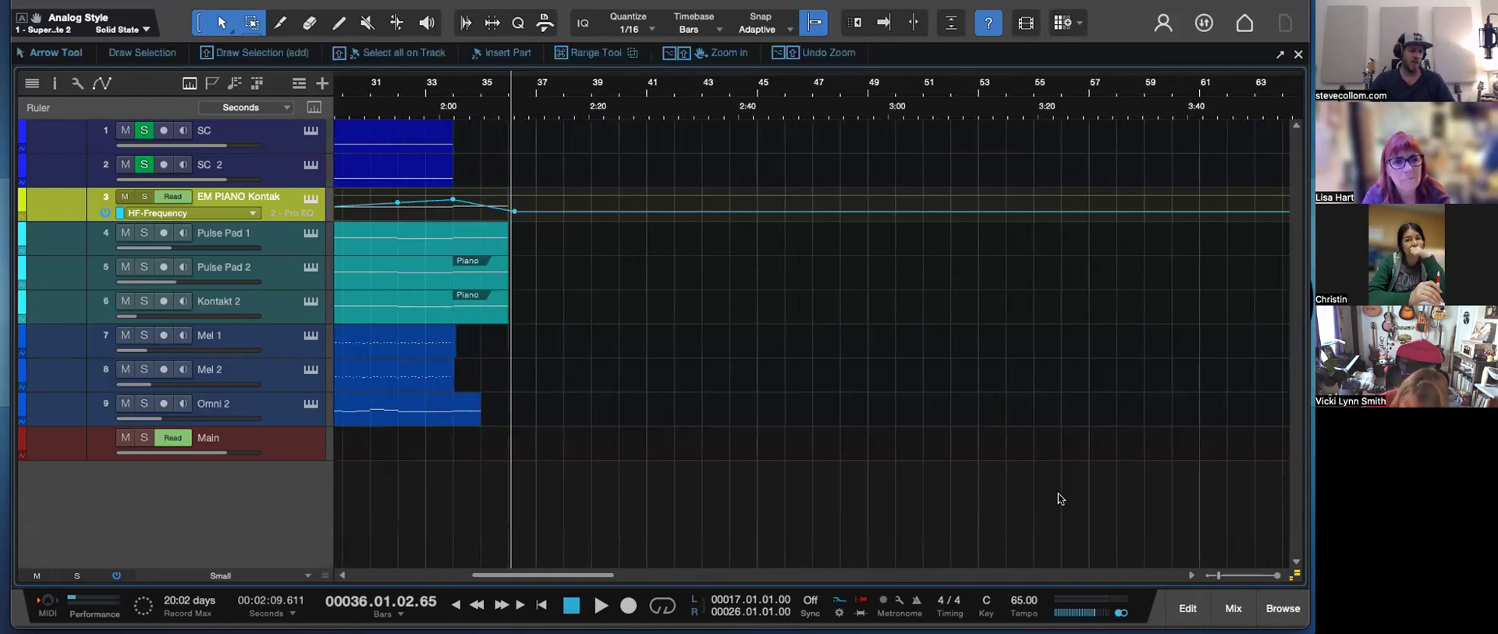
scroll(986, 445, left, 10)
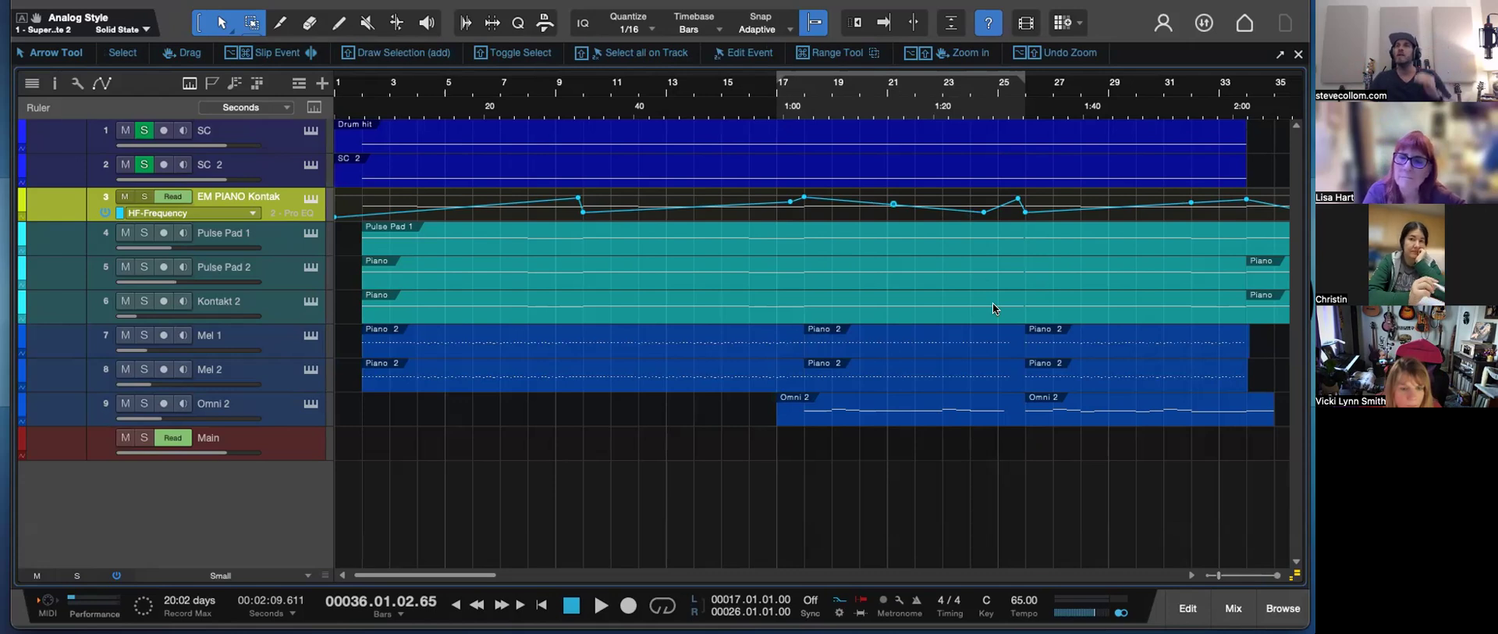
- Bring the Dark and Mysterious Pulses notes document to the front and move it clear of the arrangement's events
key(ctrl+Up)
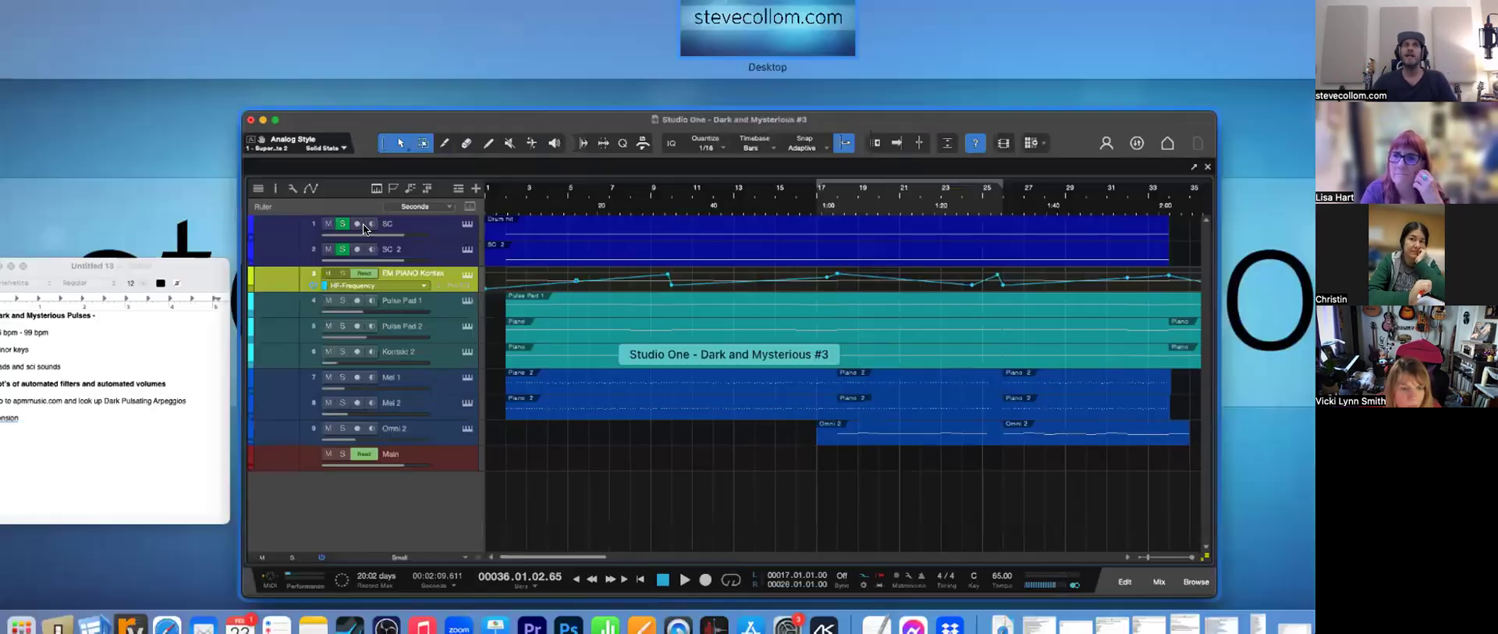
click(154, 407)
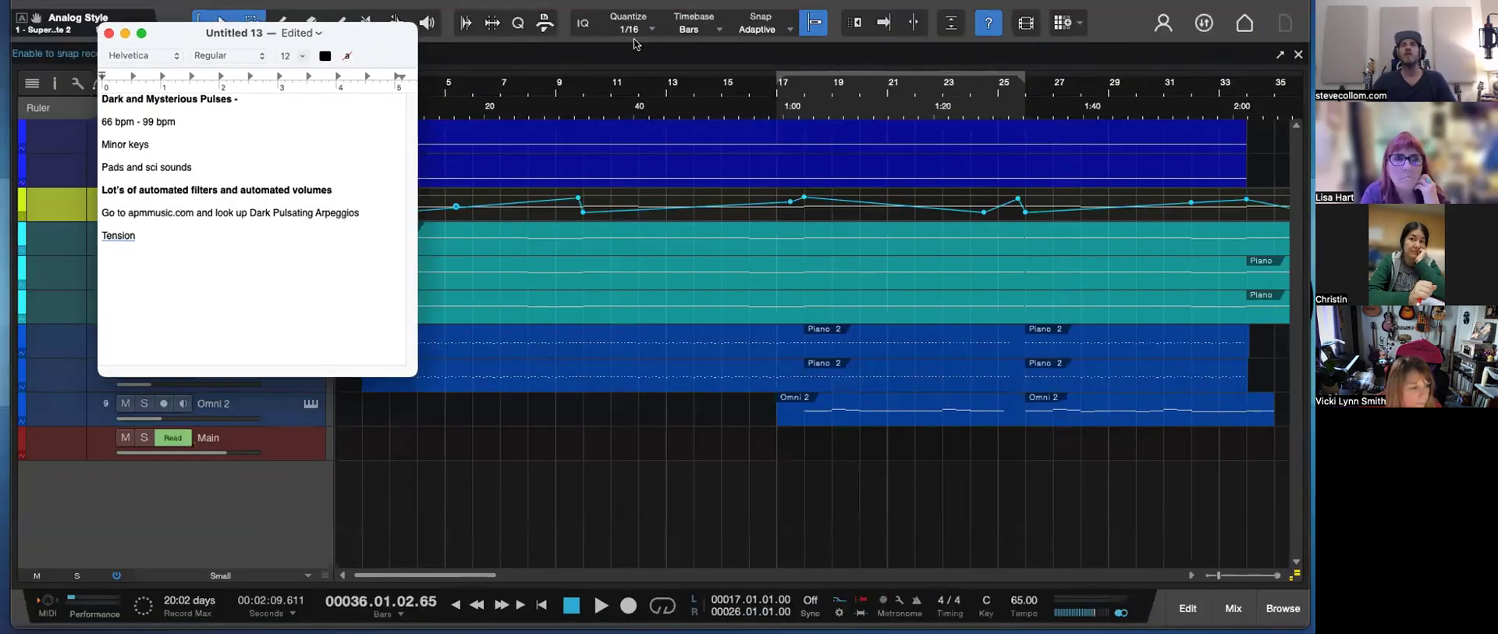
drag(406, 35, 312, 98)
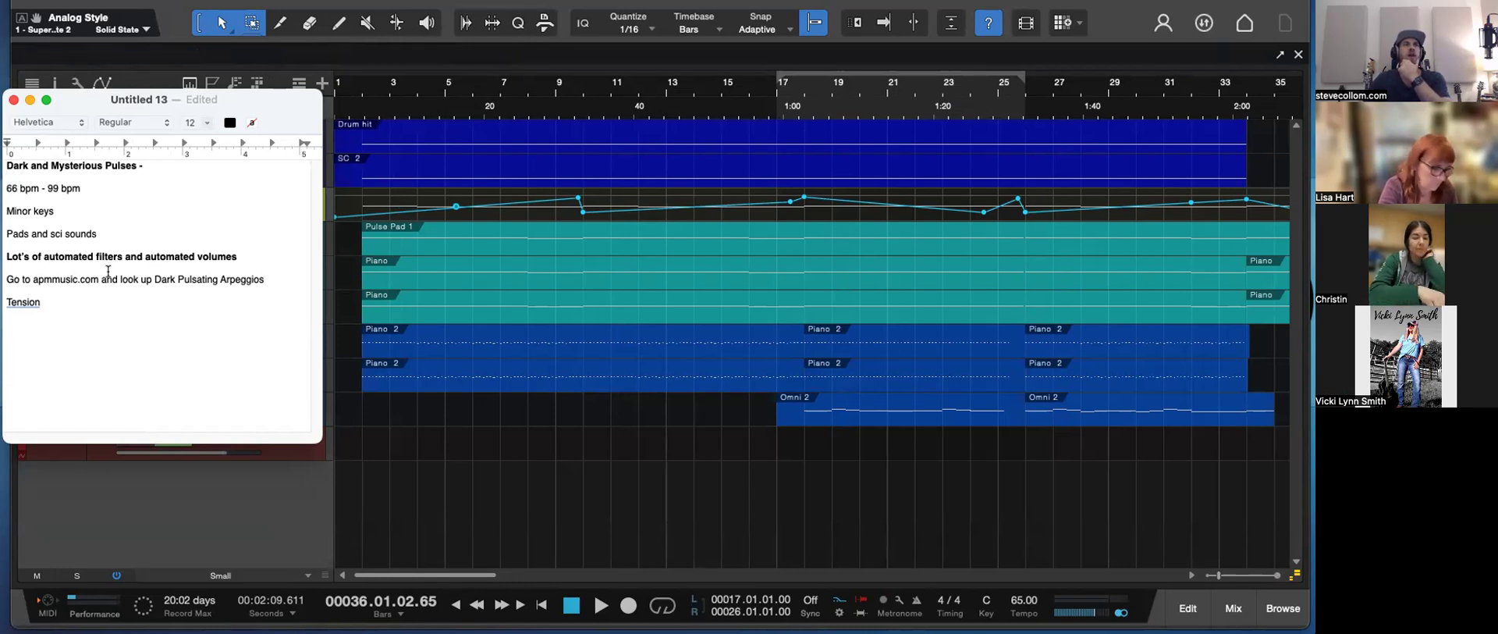
- Highlight the apmmusic.com search suggestion and the Minor keys line in the notes while reviewing the style guidelines
drag(33, 279, 266, 279)
click(195, 301)
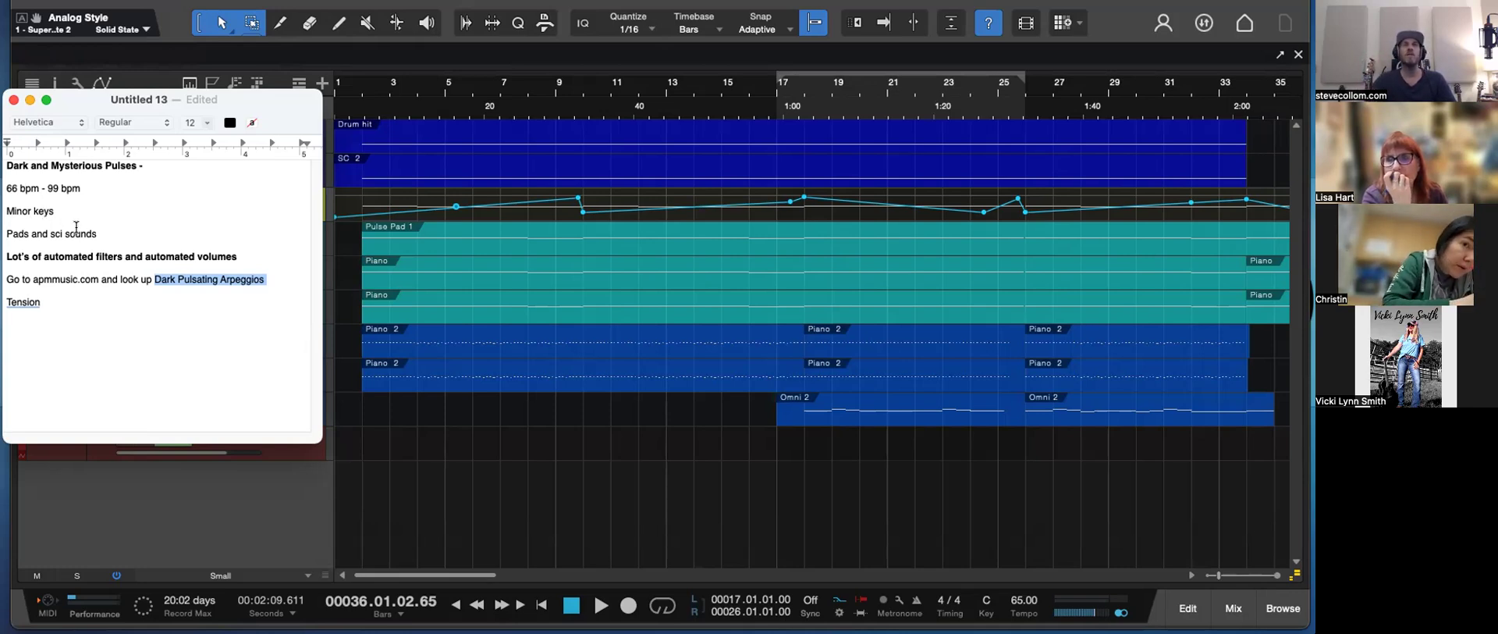
mouse_move(5, 209)
mouse_down()
mouse_move(55, 209)
mouse_move(7, 210)
mouse_up()
click(64, 215)
click(68, 207)
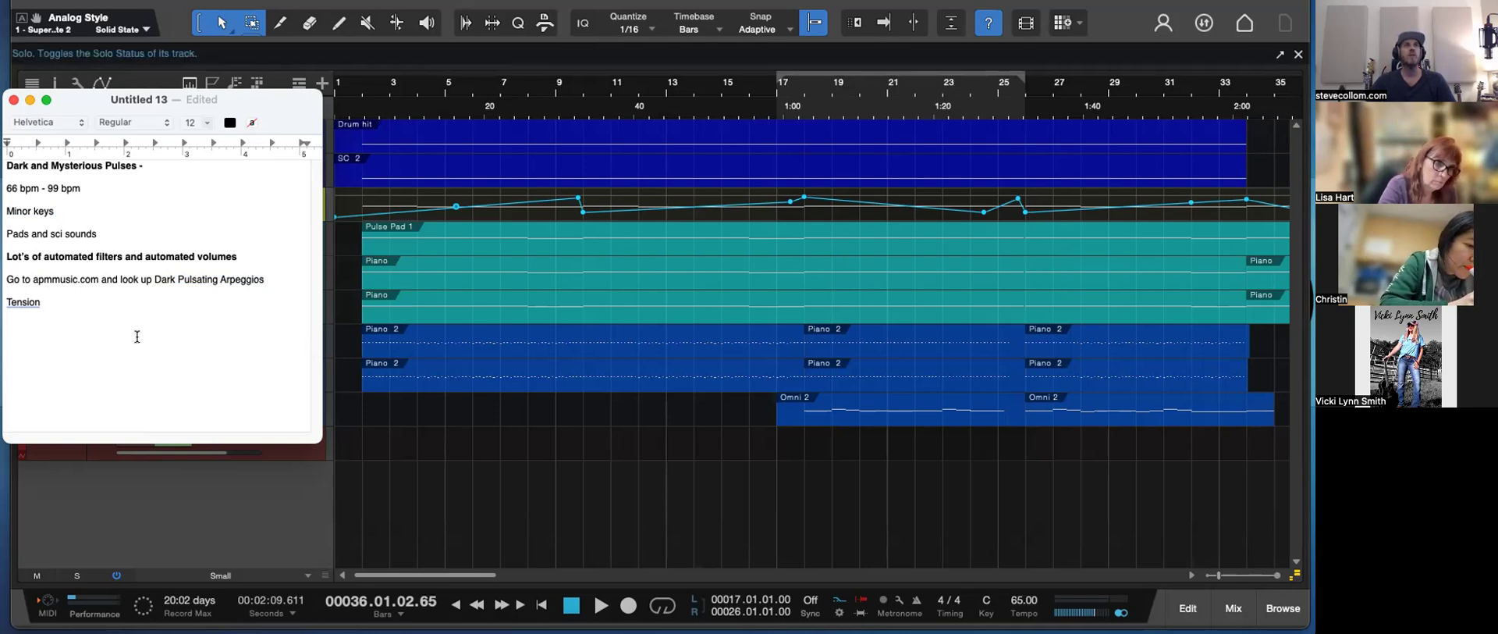
- Return to the arrangement with the Arrow tool, place the playhead just before bar 2, and enlarge the tracks to Normal height
click(309, 23)
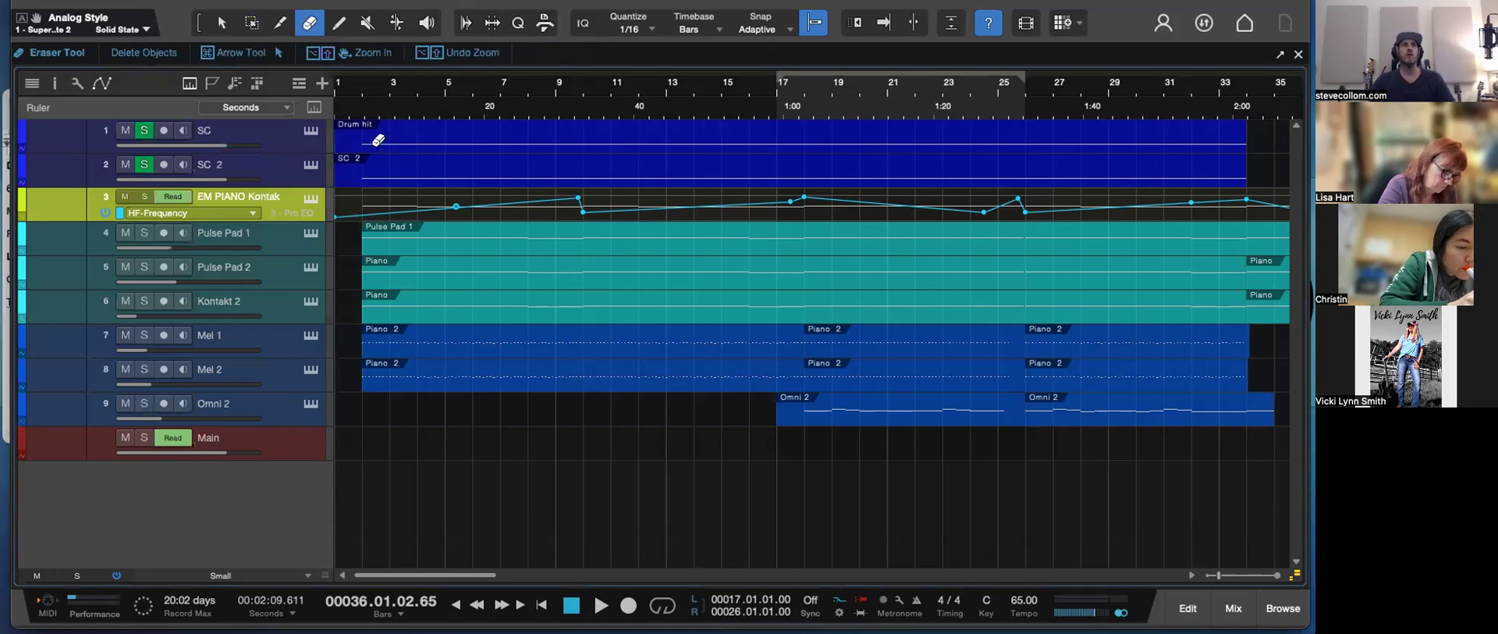
click(217, 25)
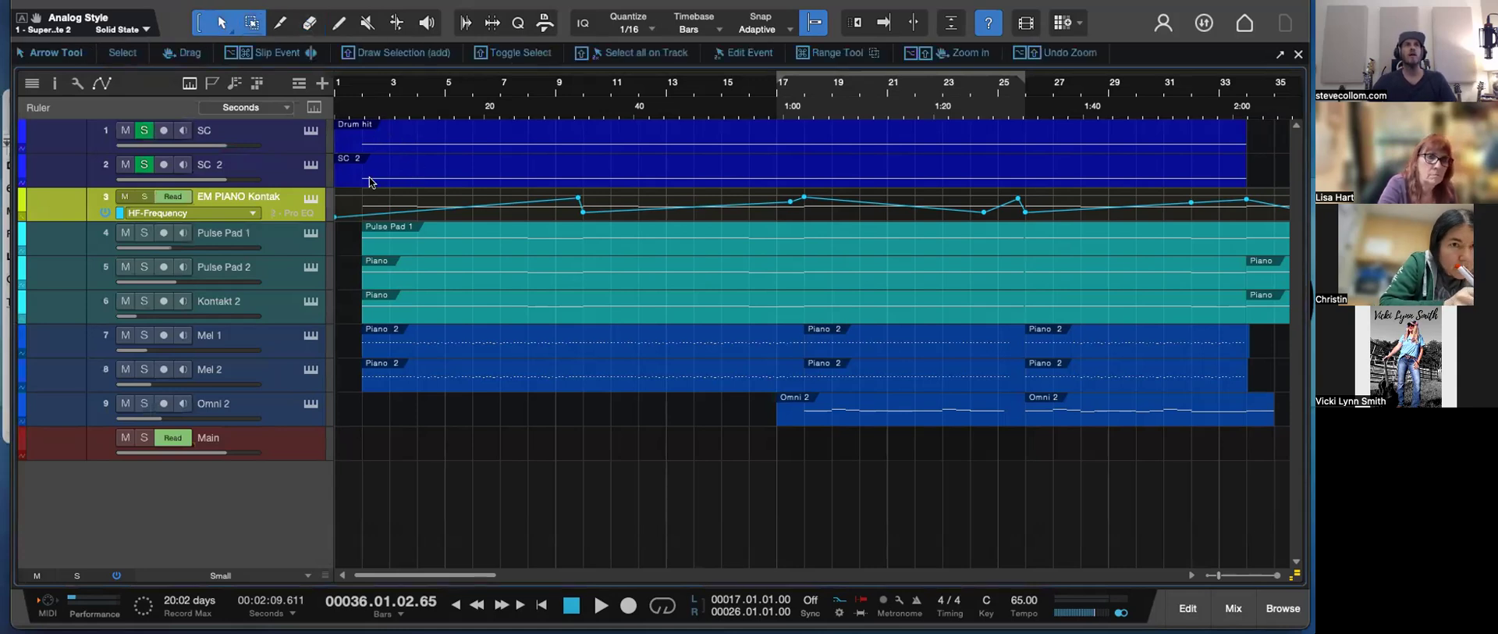
click(357, 90)
click(277, 139)
mouse_move(273, 152)
mouse_down()
mouse_move(269, 179)
mouse_move(268, 159)
mouse_up()
click(143, 130)
click(164, 131)
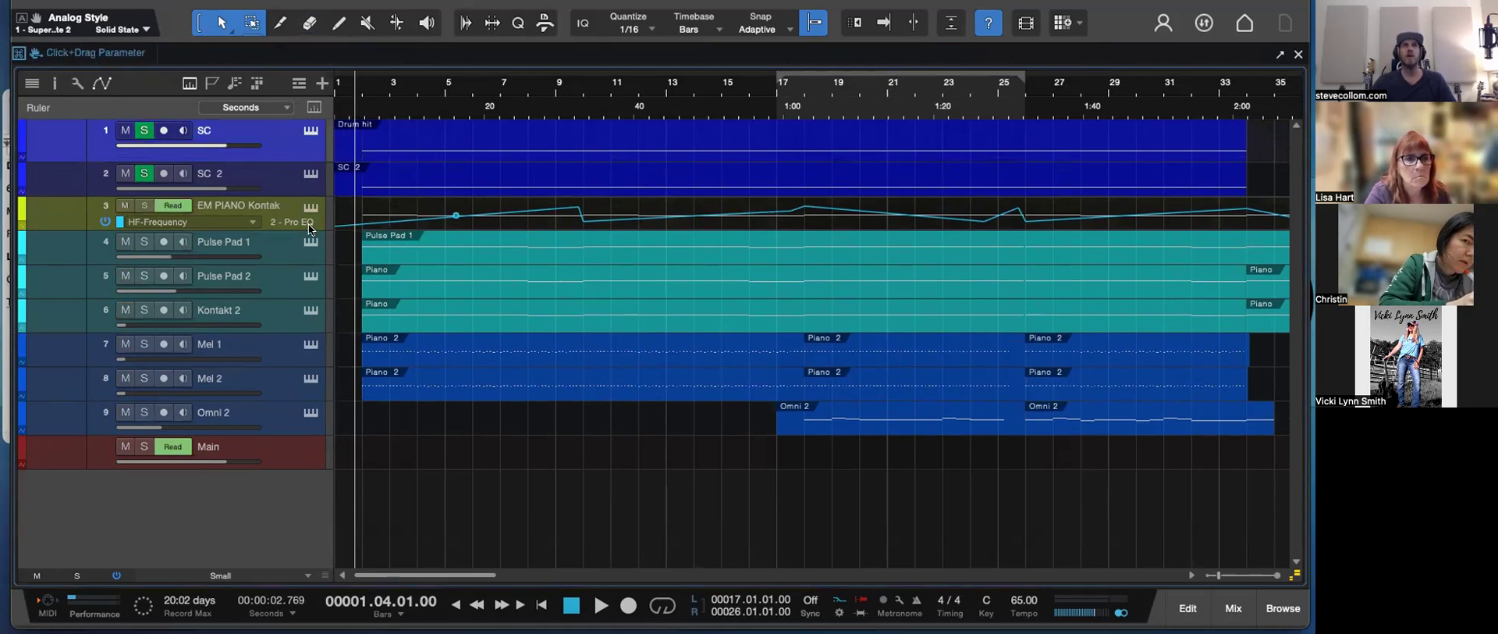
scroll(361, 281, up, 1)
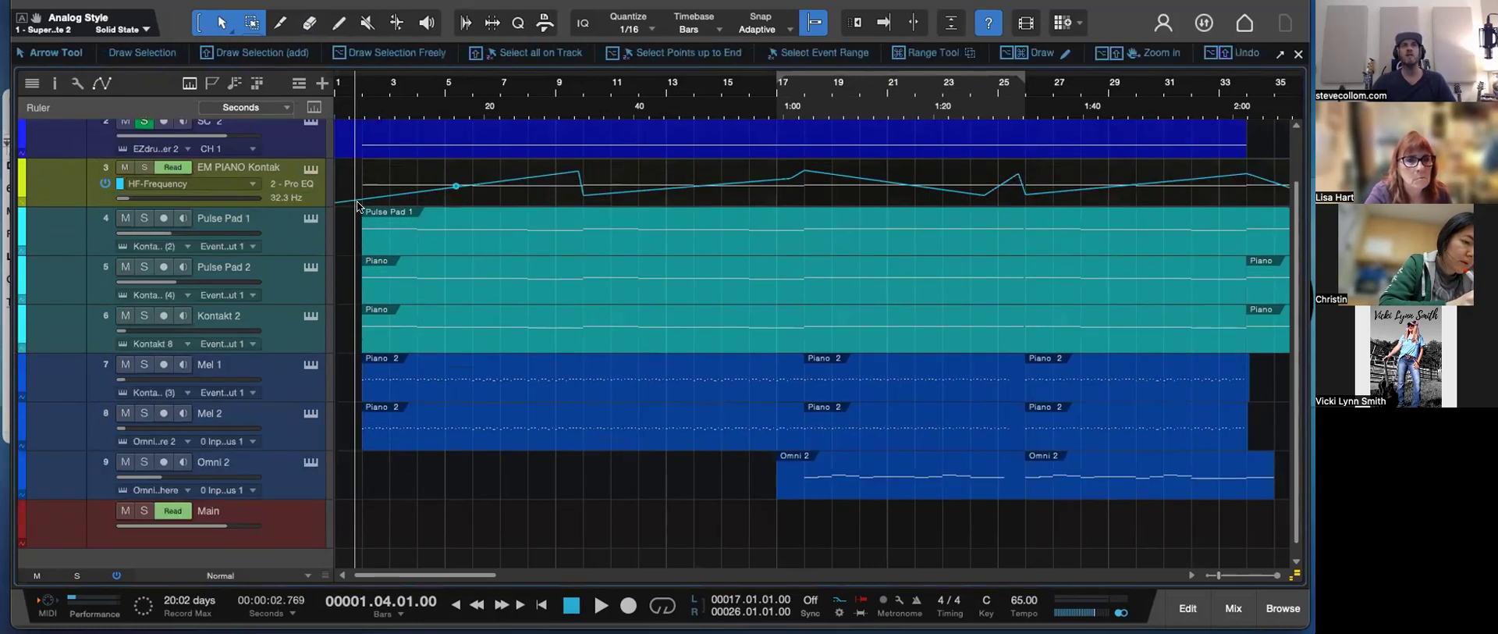
scroll(312, 234, up, 1)
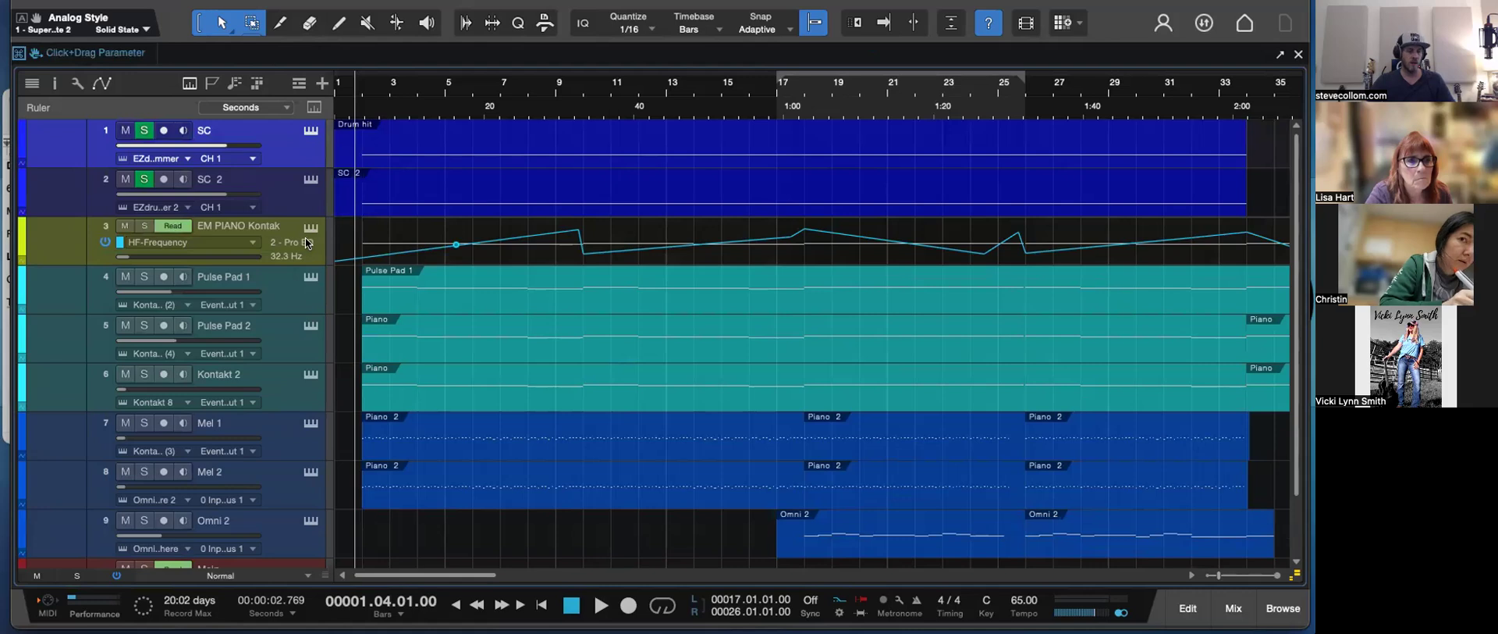
- Solo the EM PIANO Kontak track and play the song from just before bar 2
key(F3)
key(F3)
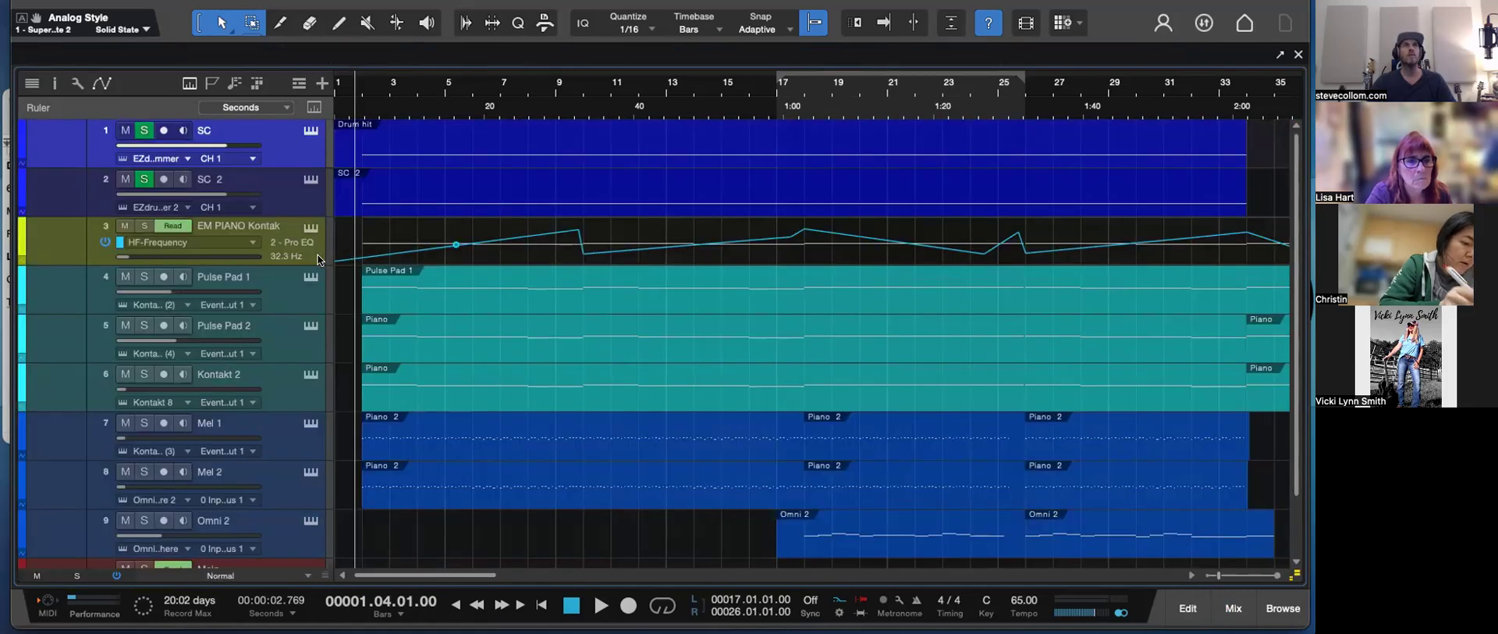
click(145, 226)
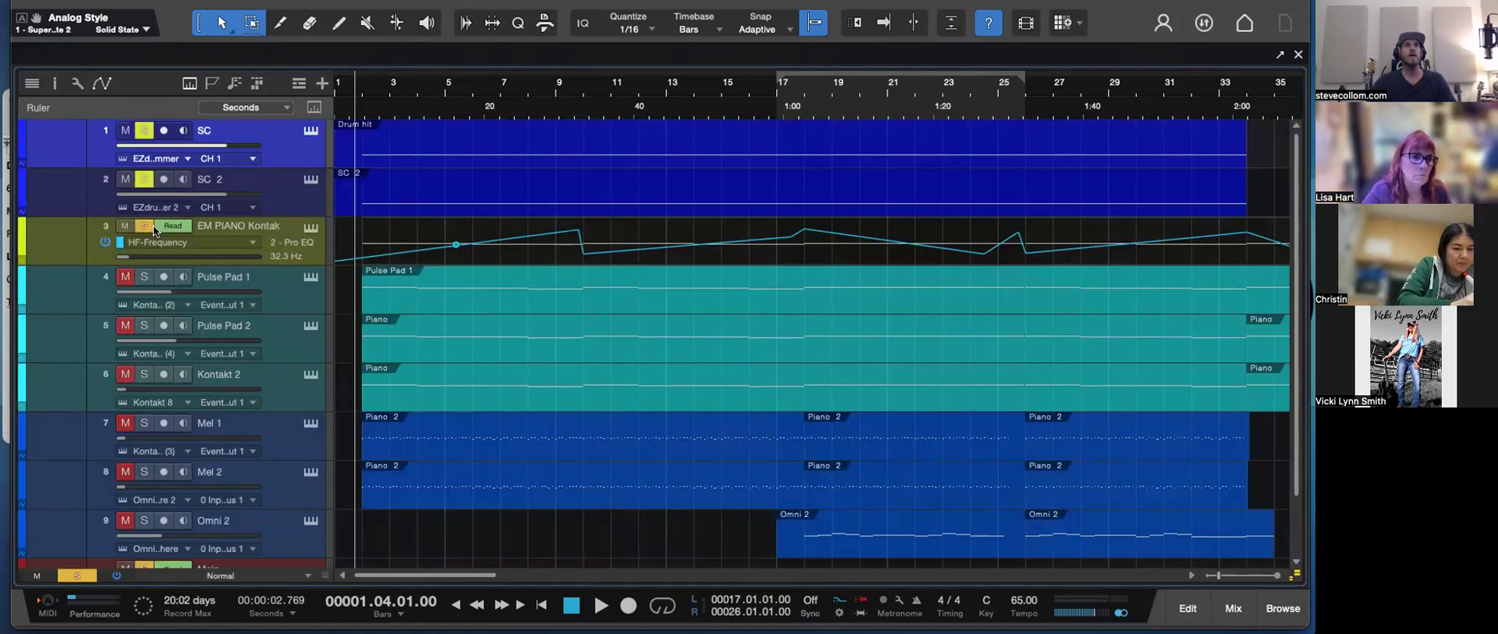
key(space)
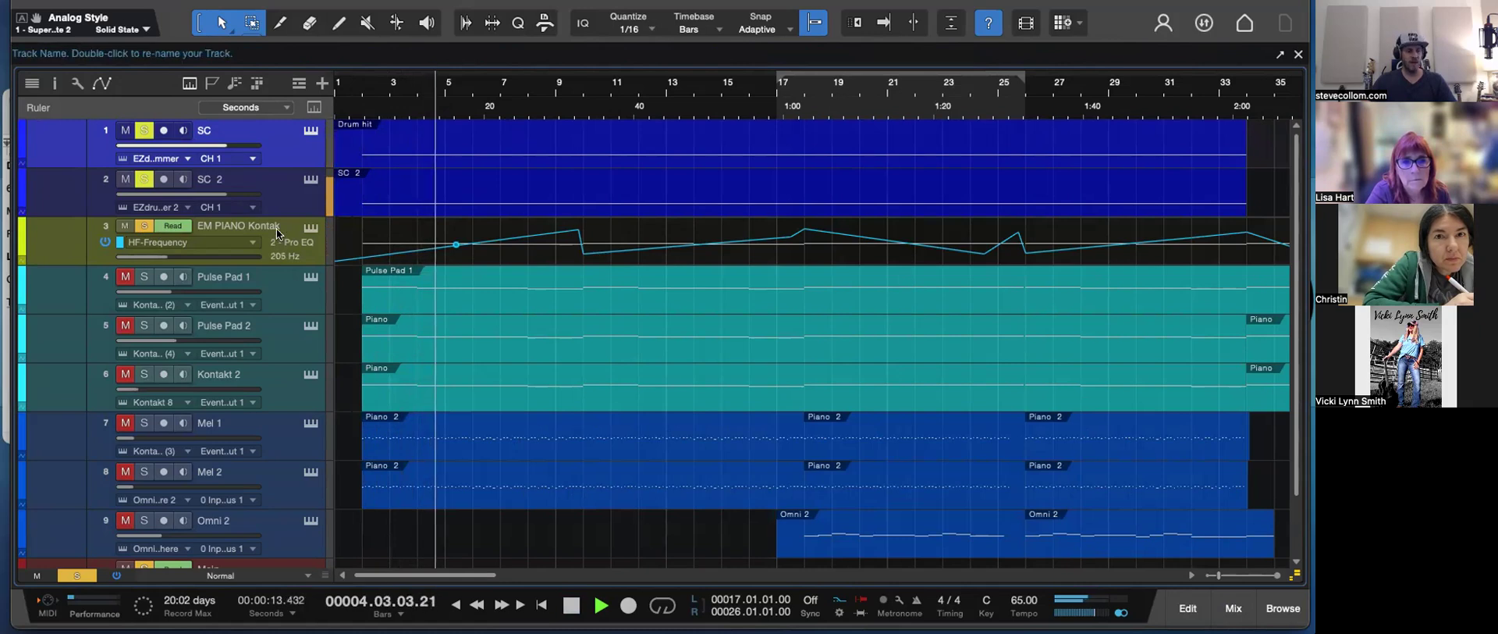
- Show the inspector for the EM PIANO Kontak track and open its API-2500 compressor during playback
key(F3)
key(F3)
key(F4)
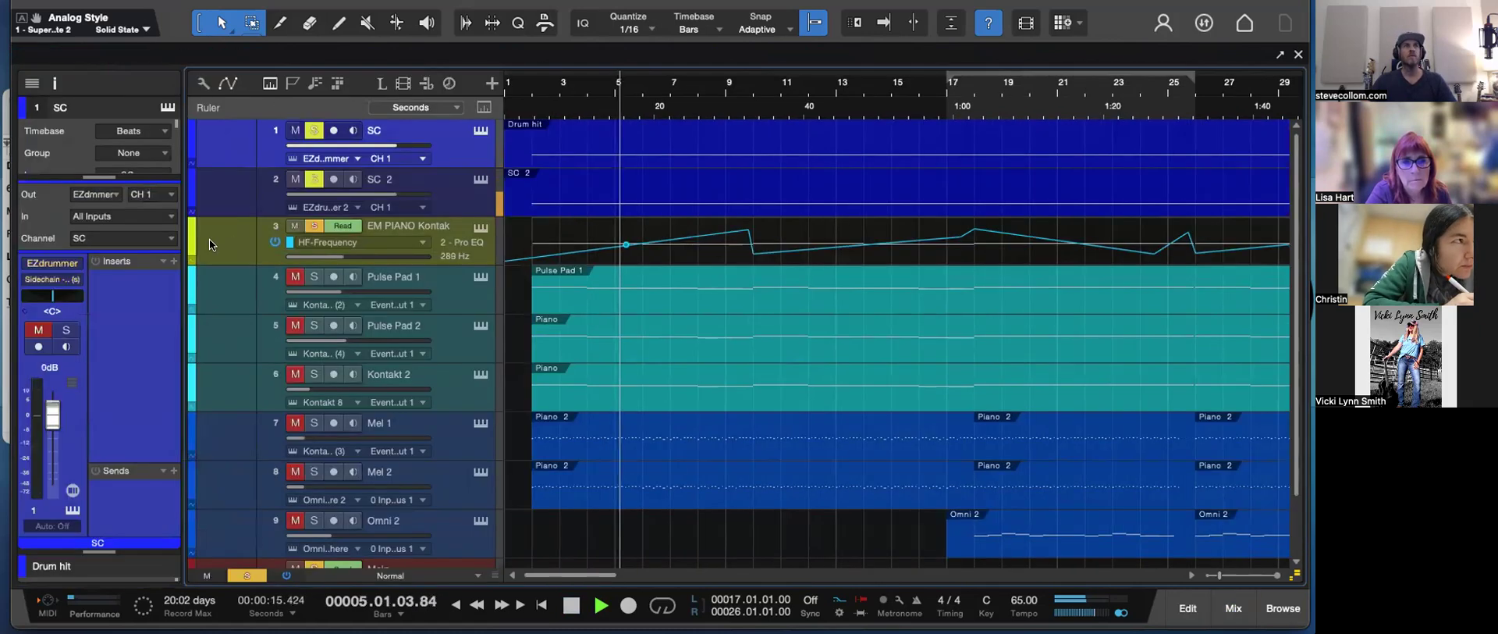
click(215, 239)
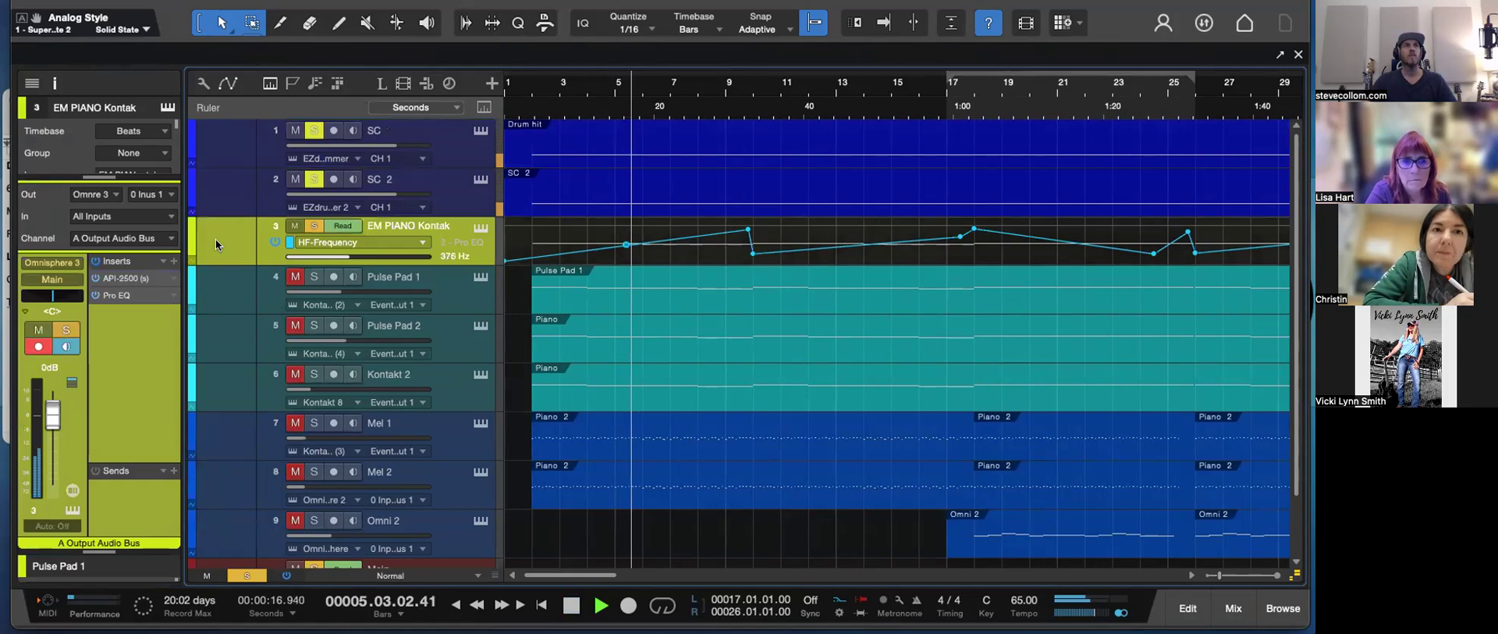
click(128, 278)
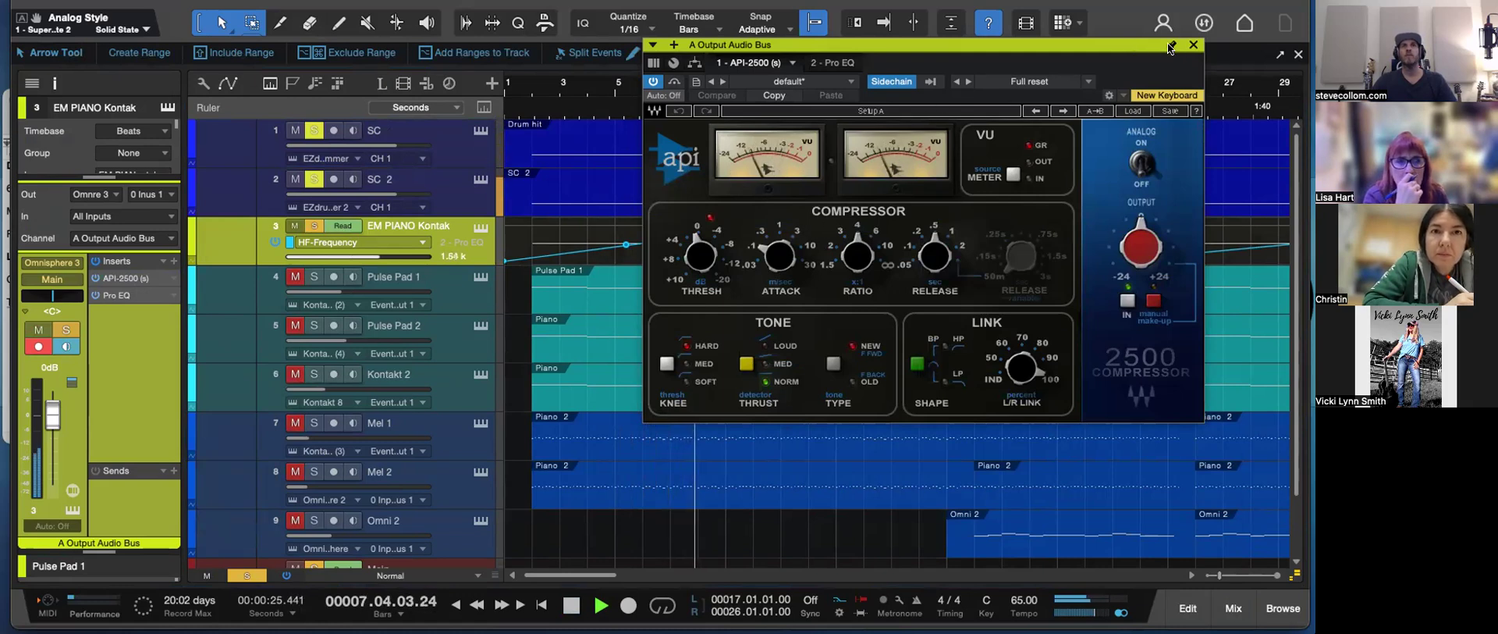
- Close the API-2500 compressor window, keep the track inspector shown, and stop playback
key(F4)
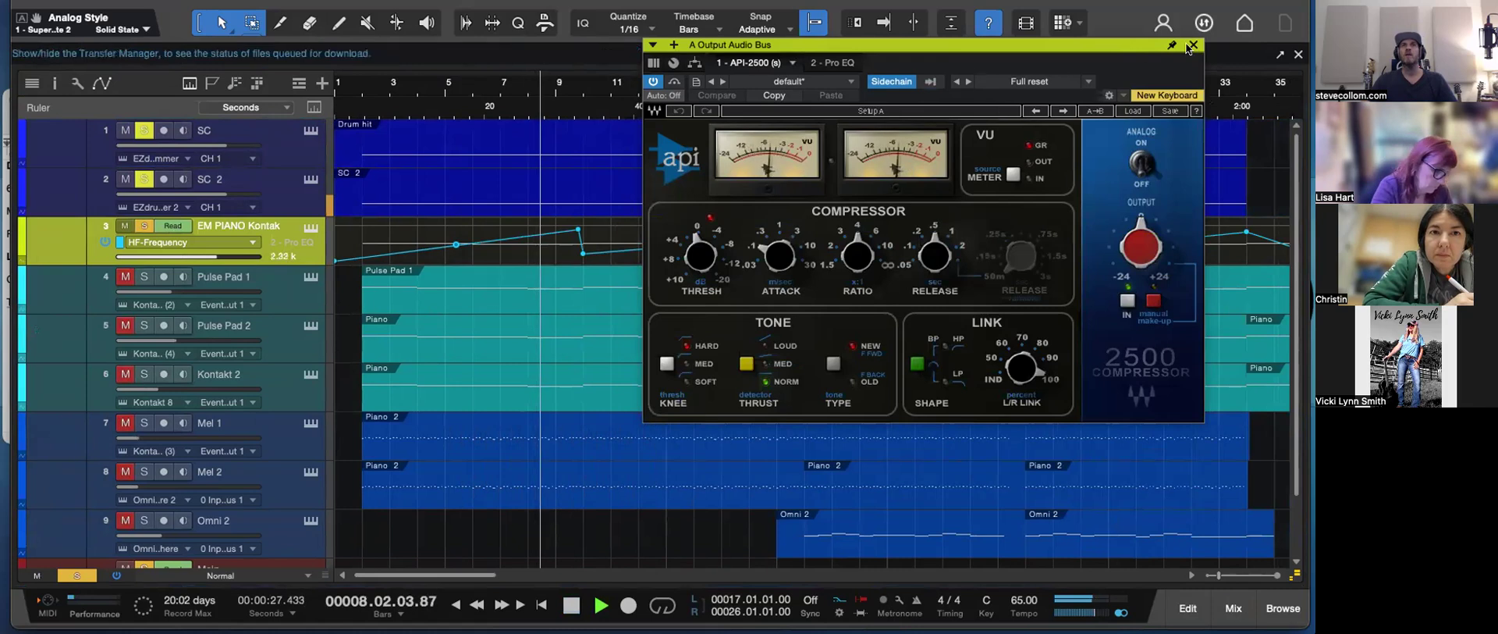
click(1192, 44)
key(F4)
key(space)
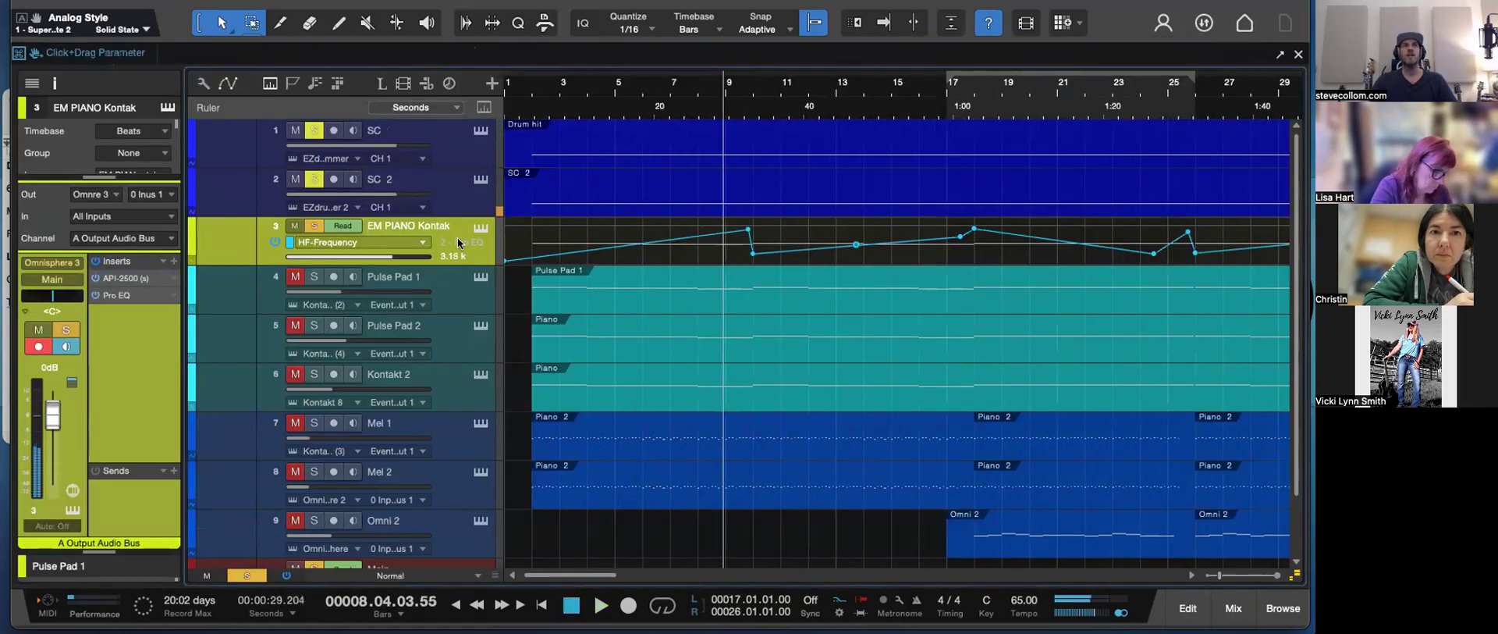
- Switch the solo from EM PIANO Kontak to Pulse Pad 1 and play the song from the beginning
click(295, 276)
click(314, 276)
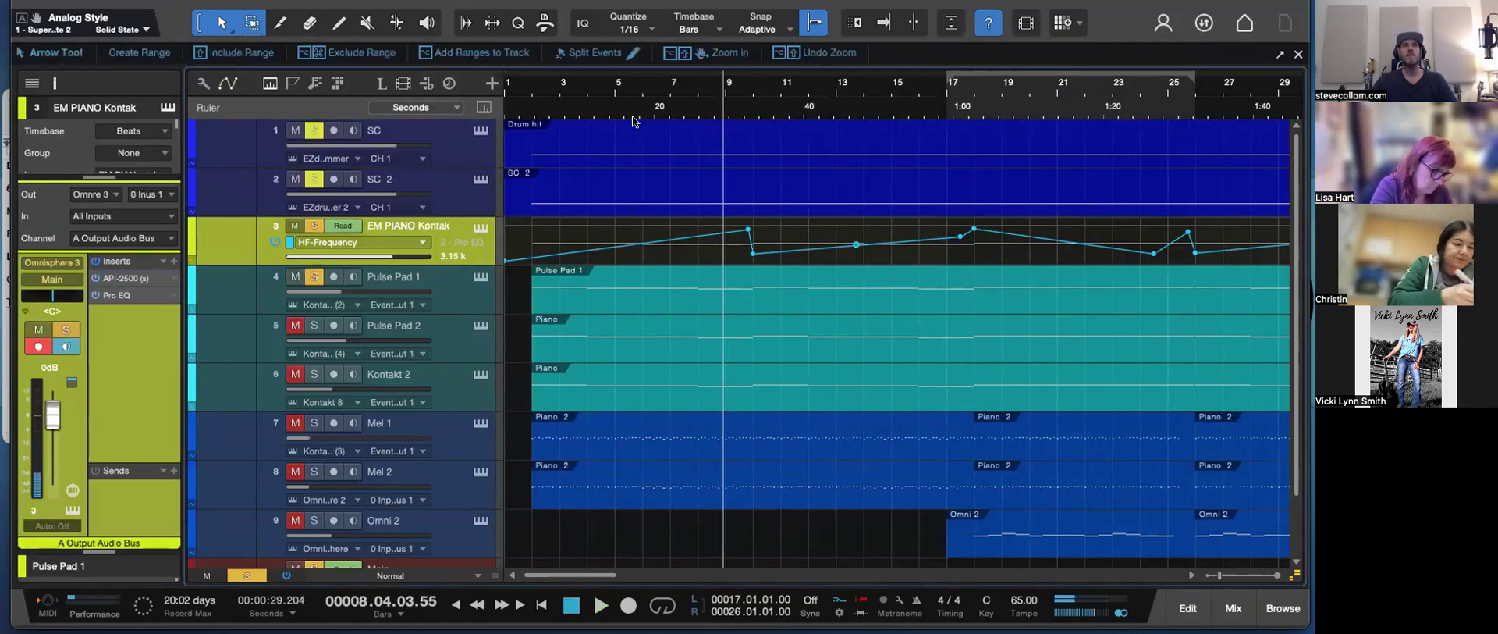
click(526, 97)
click(313, 225)
key(space)
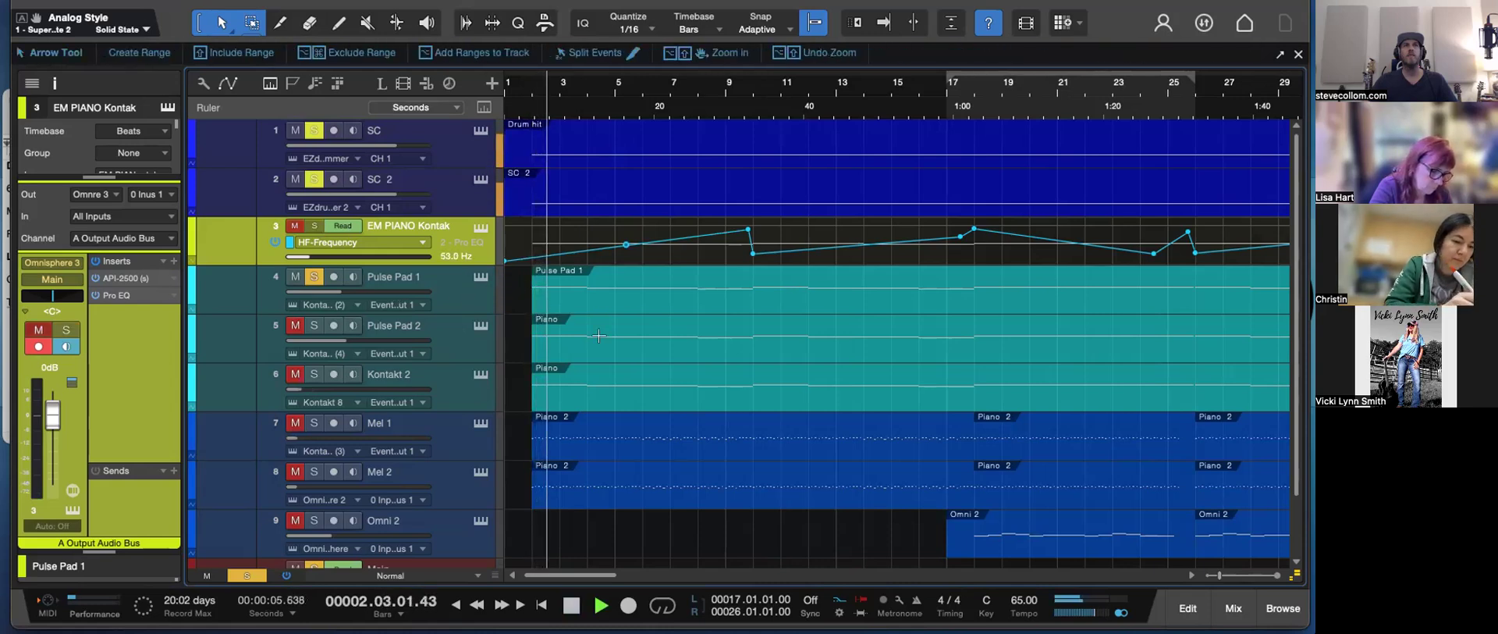
- Select the Pulse Pad 1 track, open its Kontakt instrument to examine the Emotional Piano patch, and stop playback
click(462, 298)
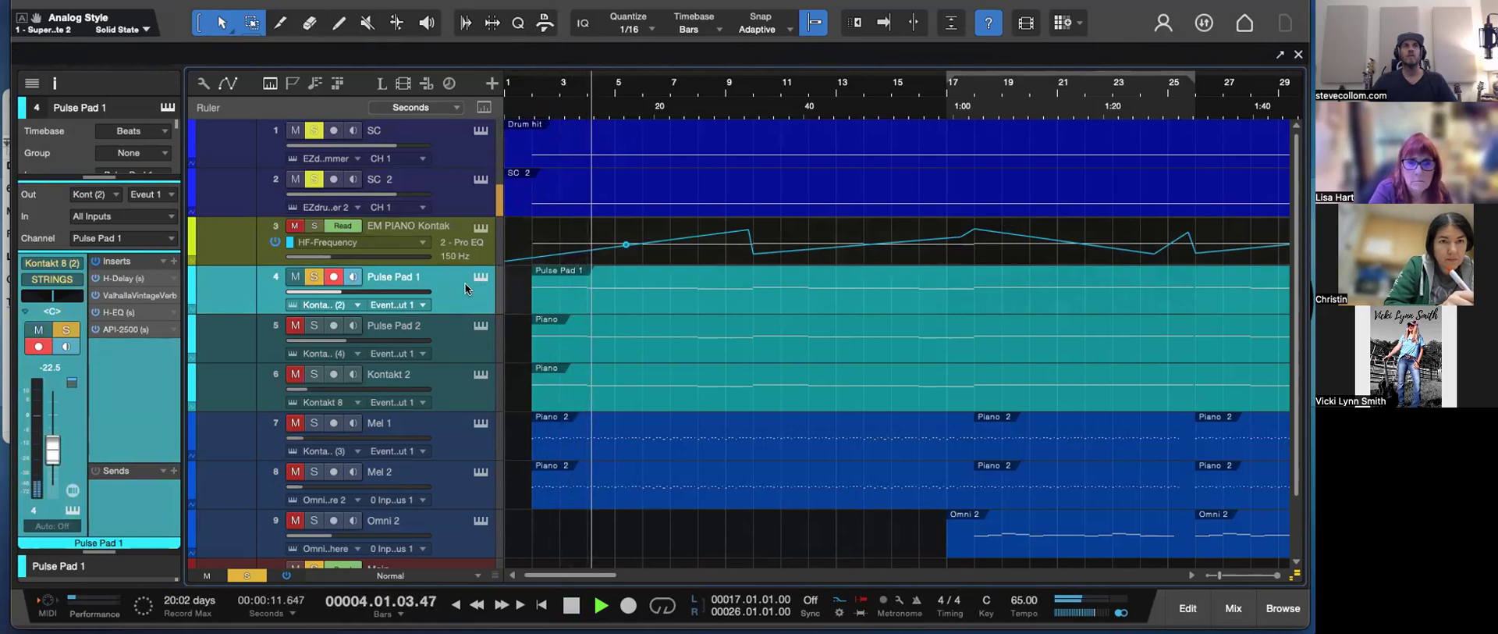
click(480, 276)
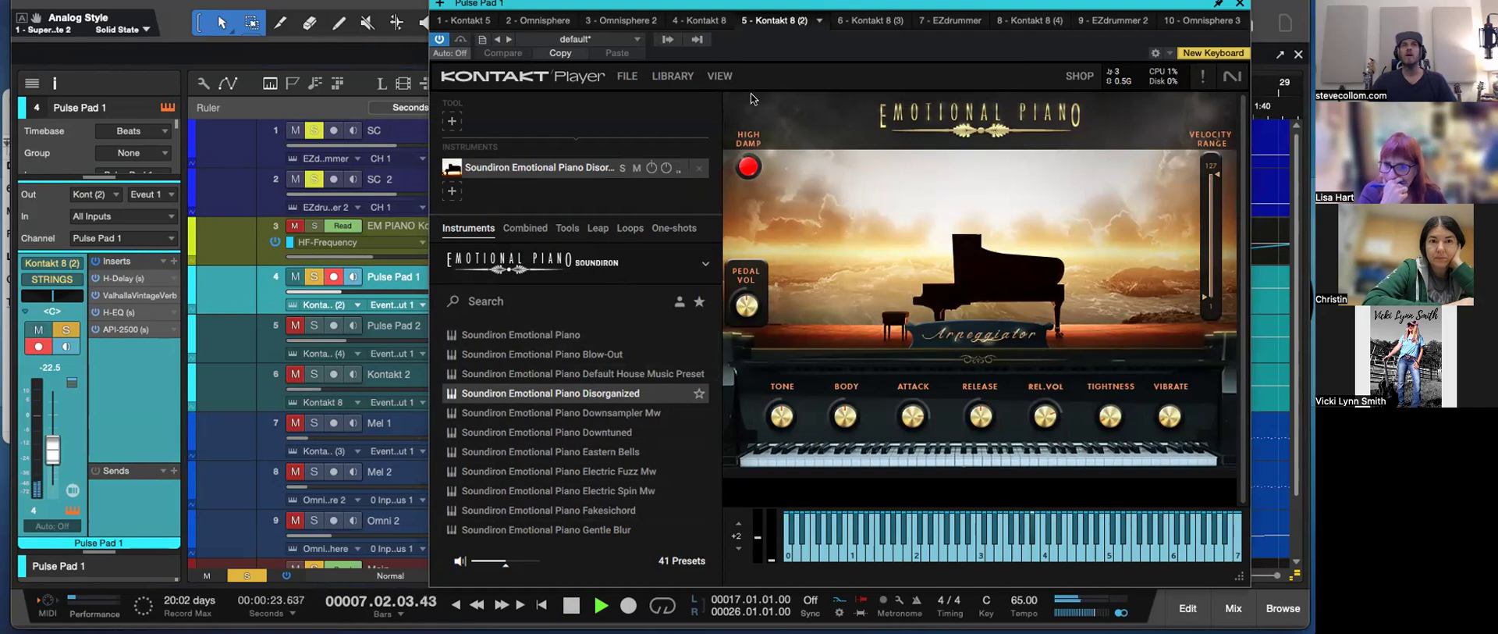
key(space)
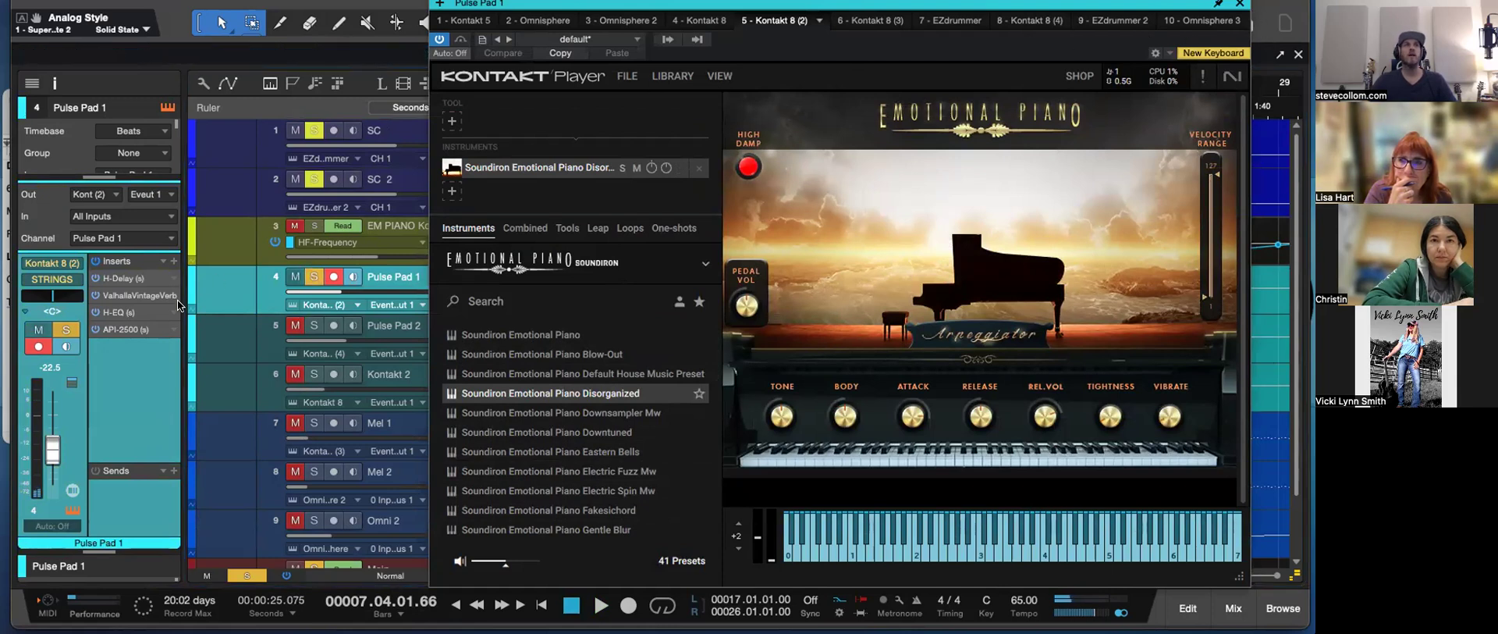
- Examine the H-Delay and ValhallaVintageVerb settings on Pulse Pad 1, then close the effect window
click(123, 279)
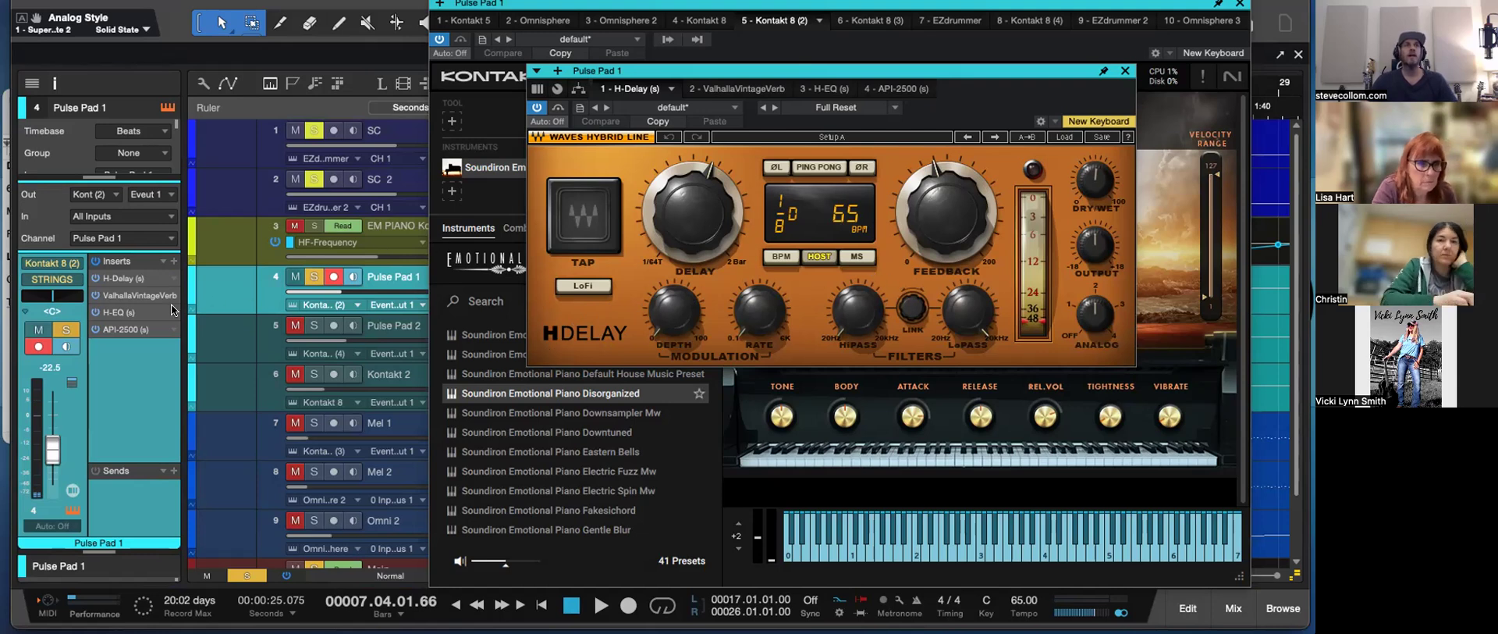
click(138, 295)
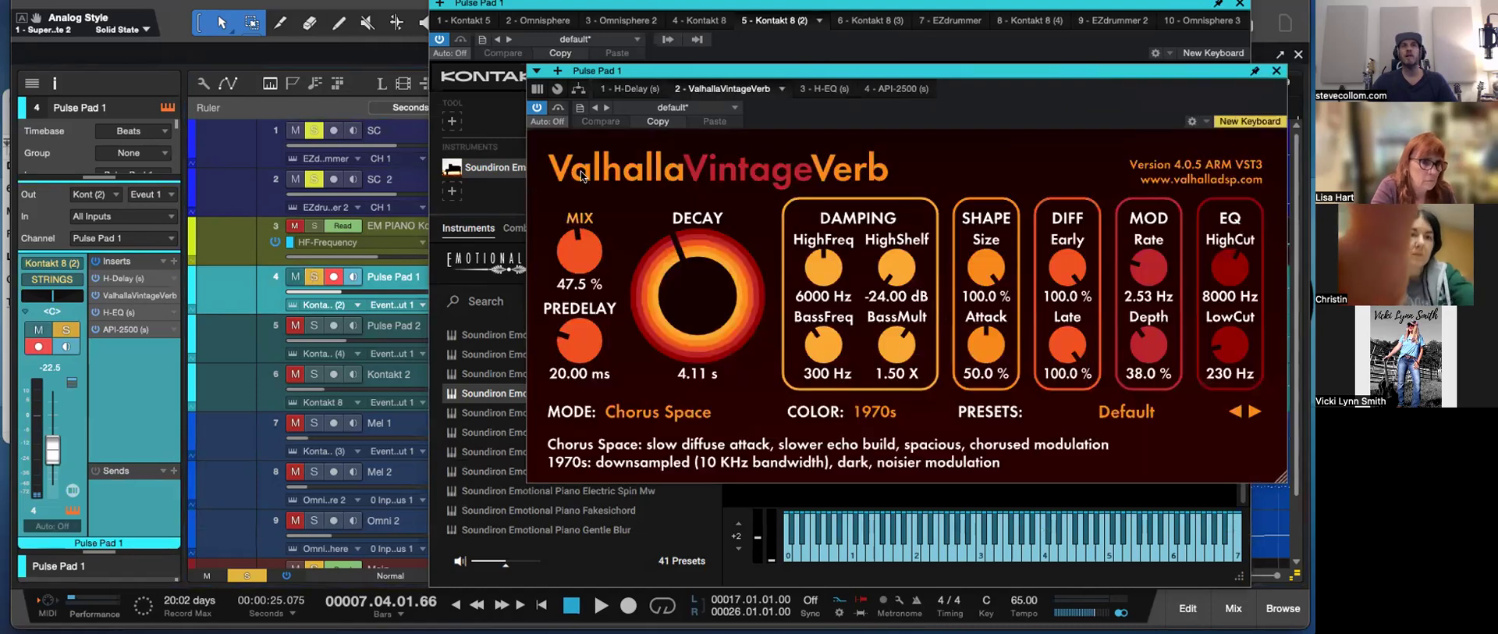
drag(1024, 69, 863, 67)
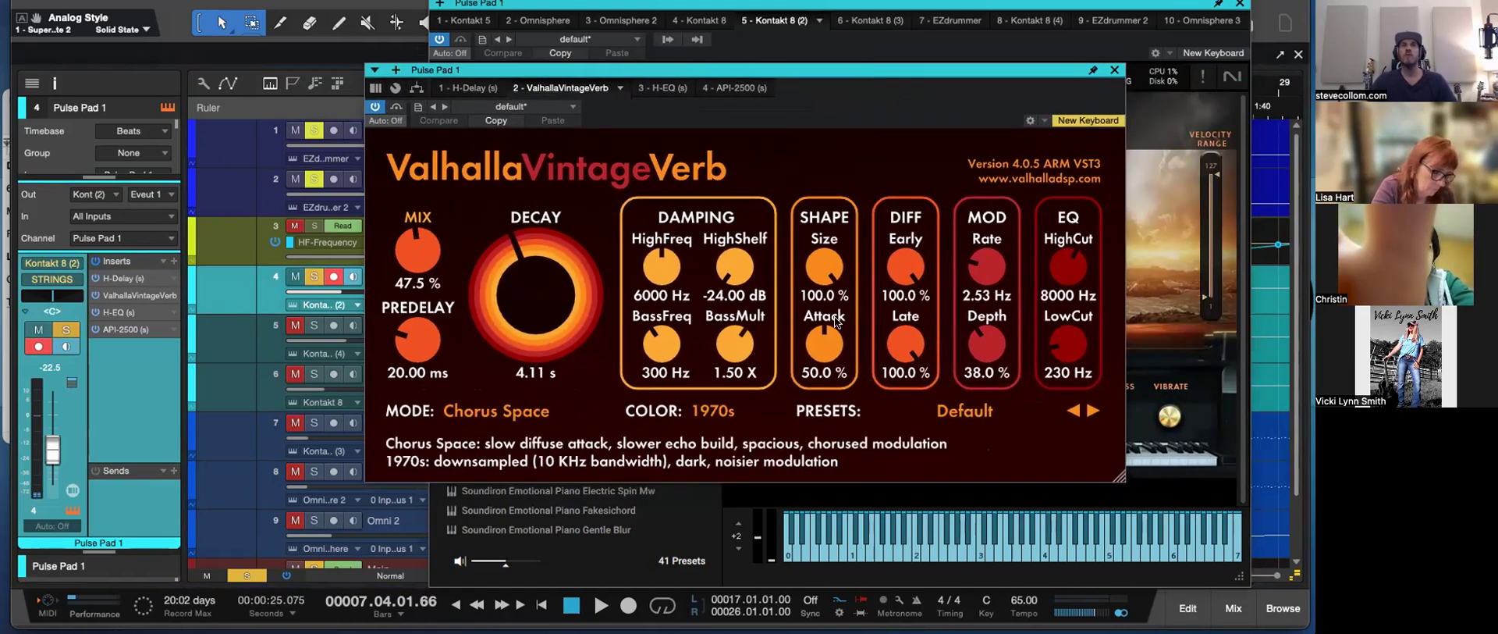
click(1114, 70)
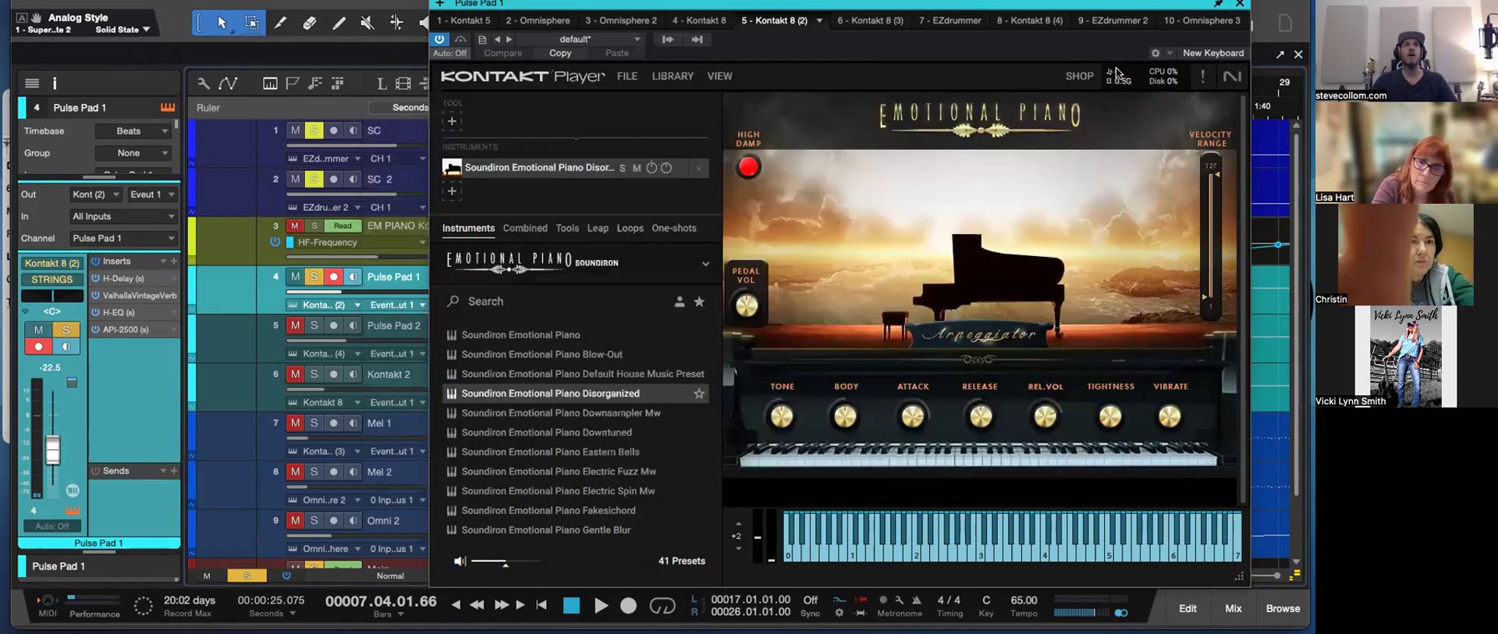
- Examine the H-EQ curve on Pulse Pad 1 and open its API-2500 compressor to view the sidechain settings
click(128, 314)
drag(827, 62, 774, 46)
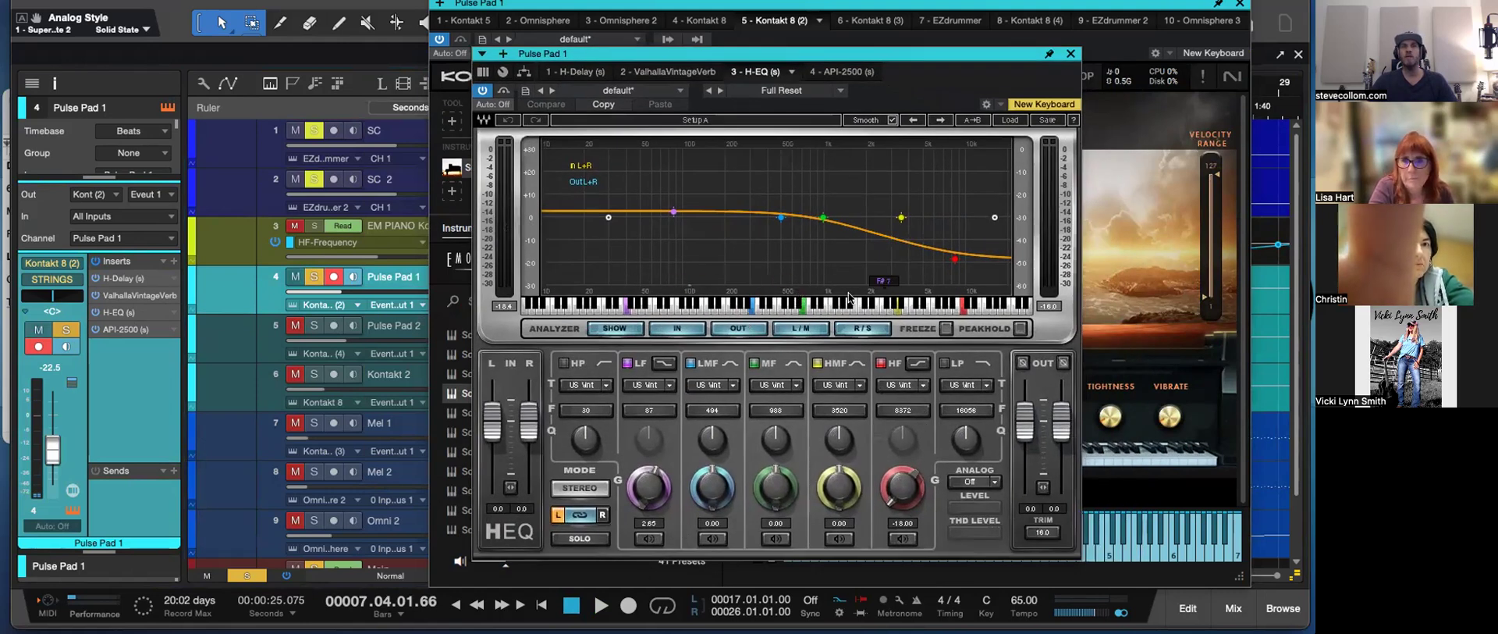
click(1071, 54)
click(134, 328)
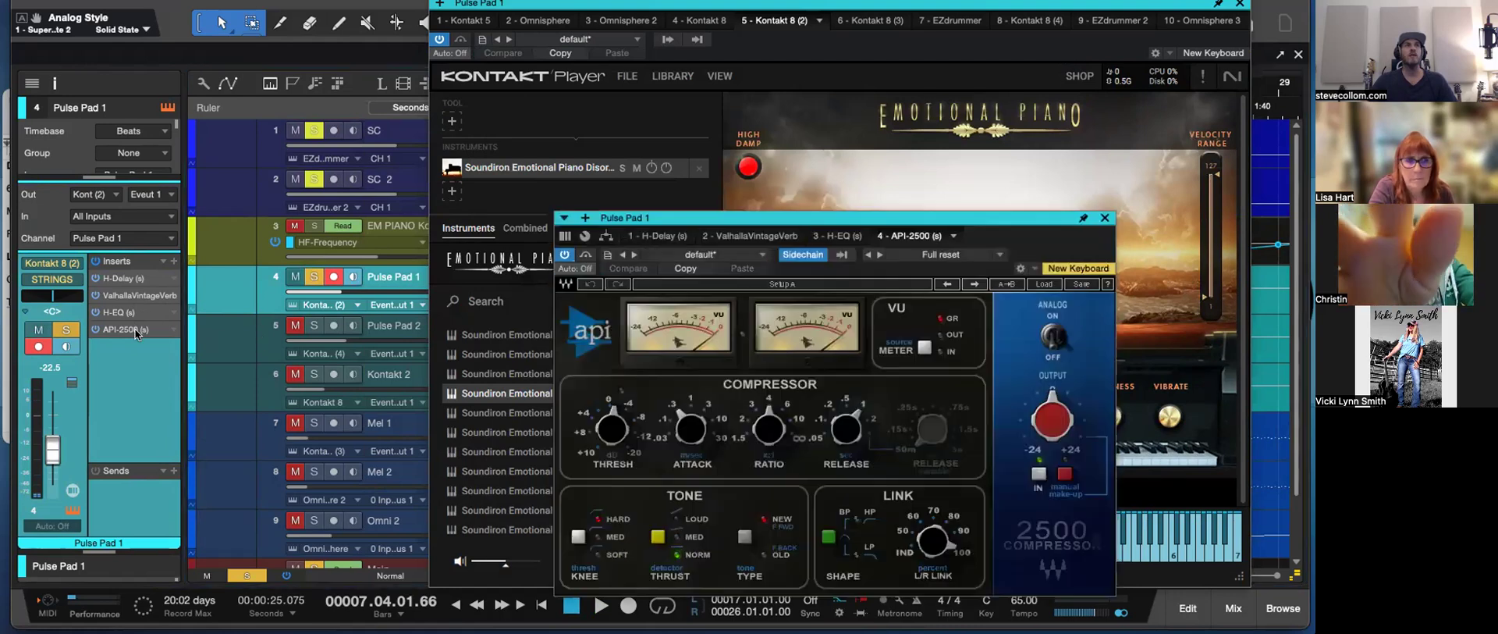
drag(831, 218, 818, 87)
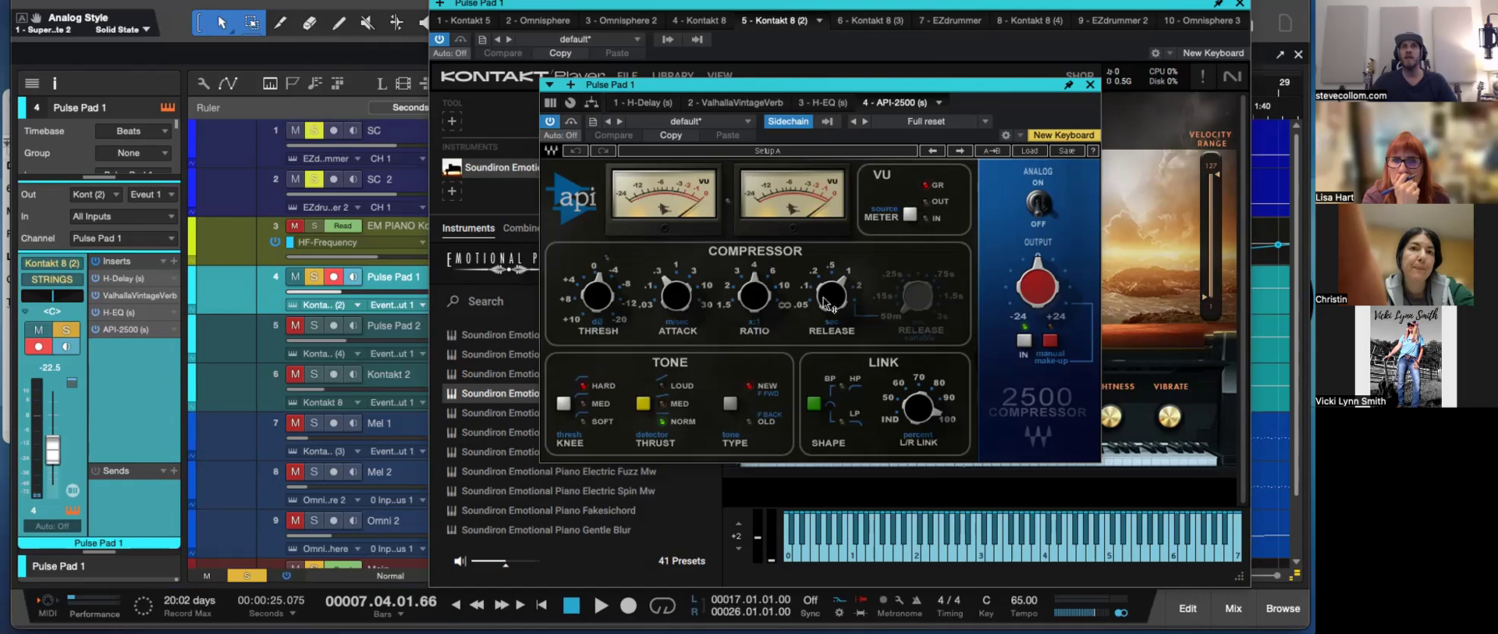
- Close Pulse Pad 1's compressor and Kontakt windows and stop the song after a brief playback
click(1090, 85)
key(space)
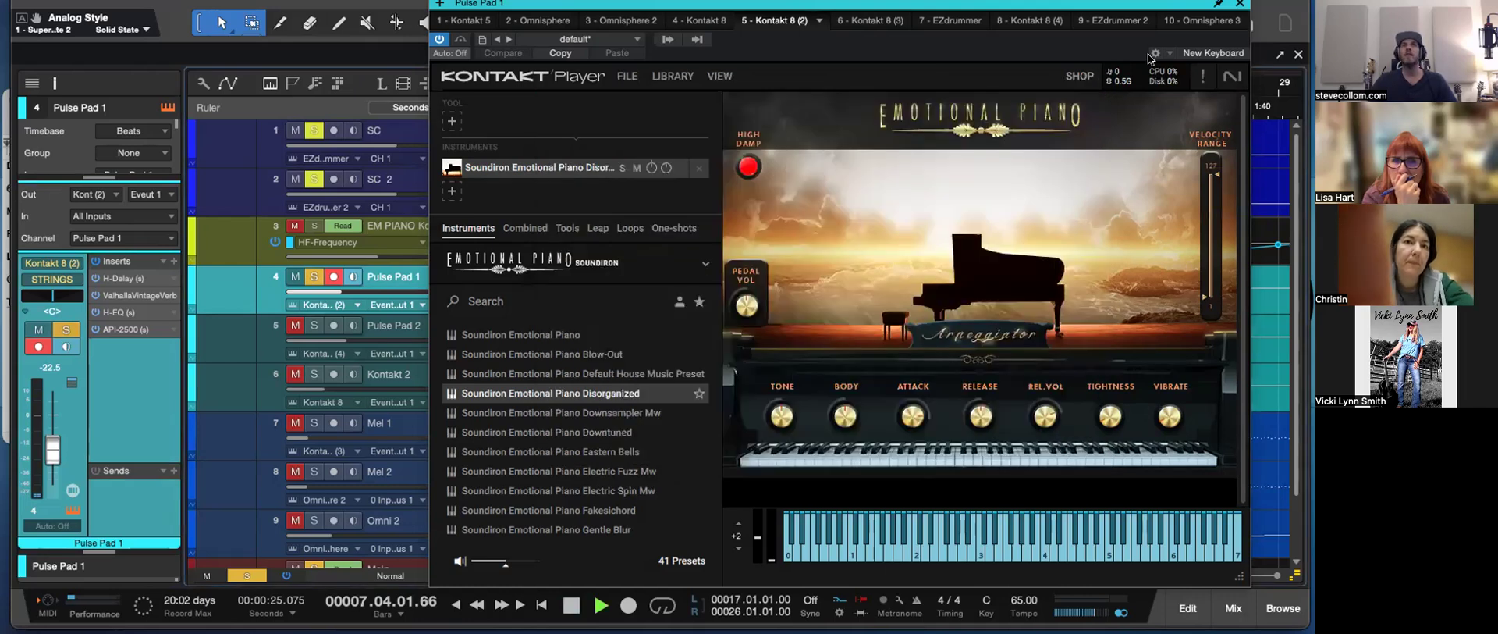
click(1239, 5)
key(space)
- Solo Pulse Pad 2 and examine its Kontakt Emotional Piano Reversed Mw patch, closing the instrument window when done
click(313, 326)
click(421, 336)
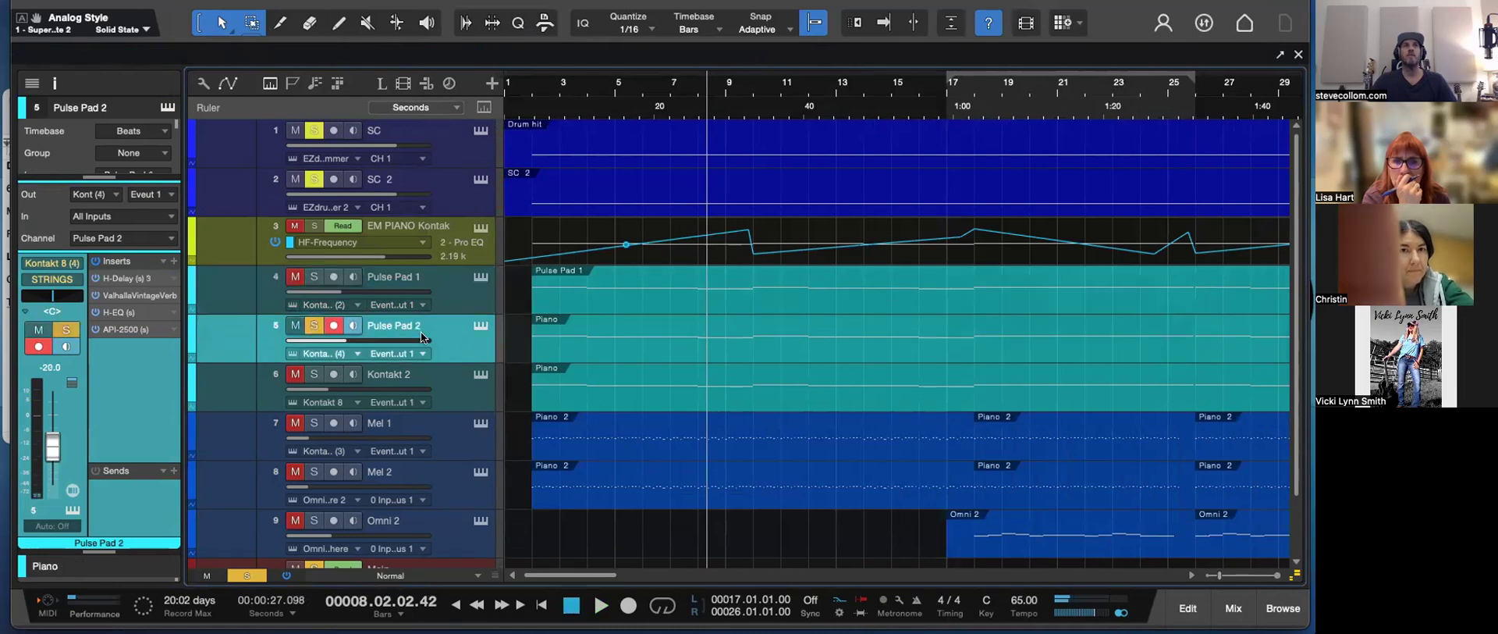
click(478, 327)
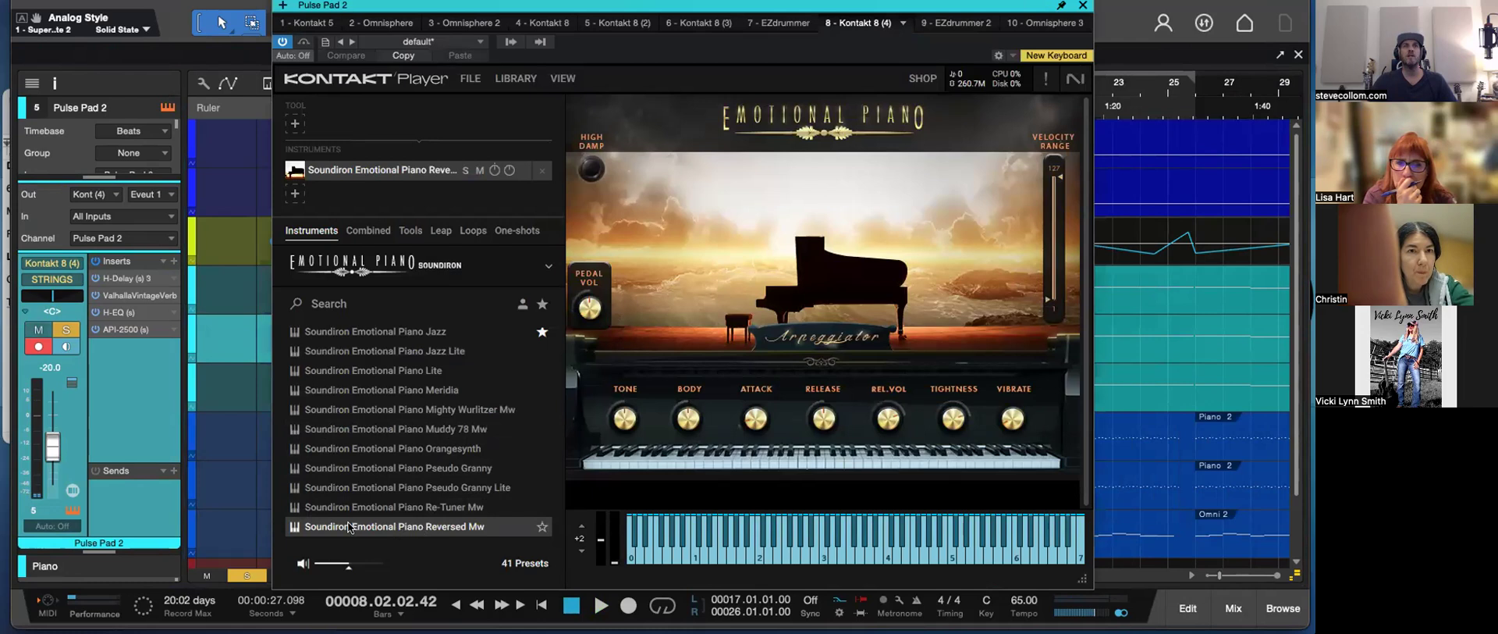
click(1083, 7)
- Play the soloed Pulse Pad 2 part, stop it, and clear the track's solo and record arm
key(space)
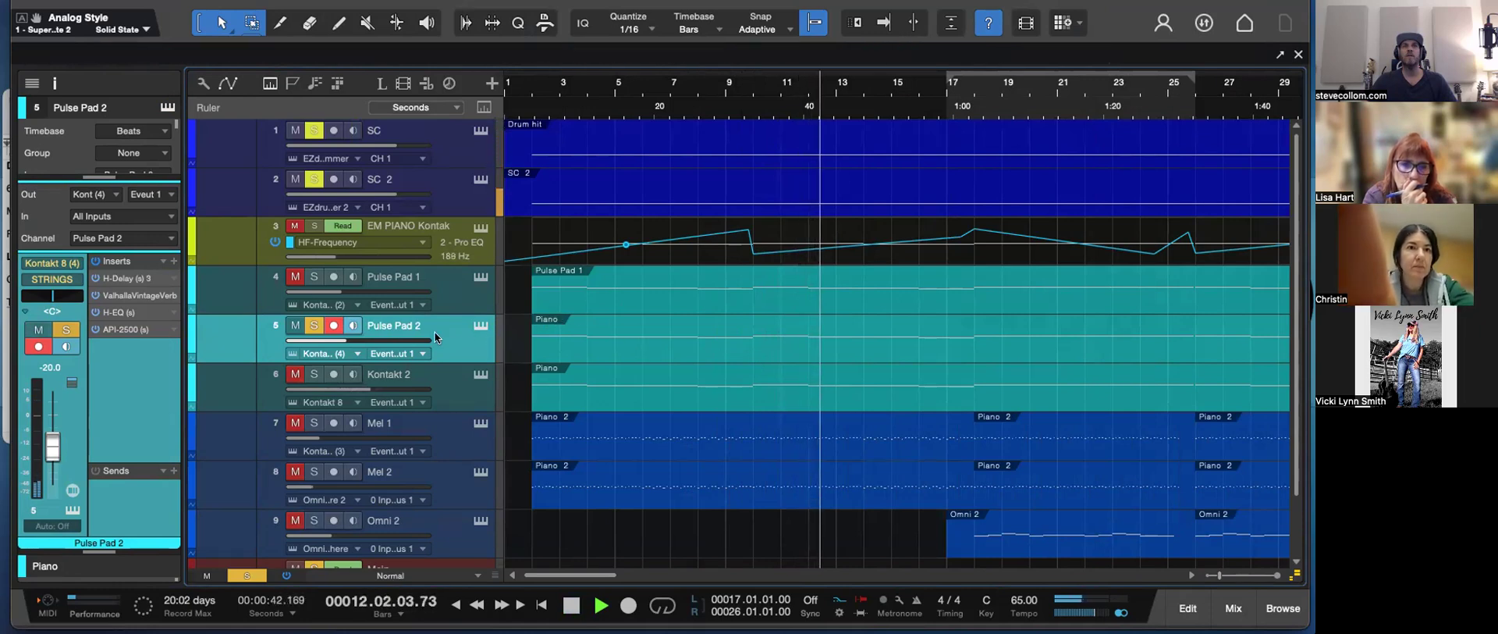
key(space)
click(315, 325)
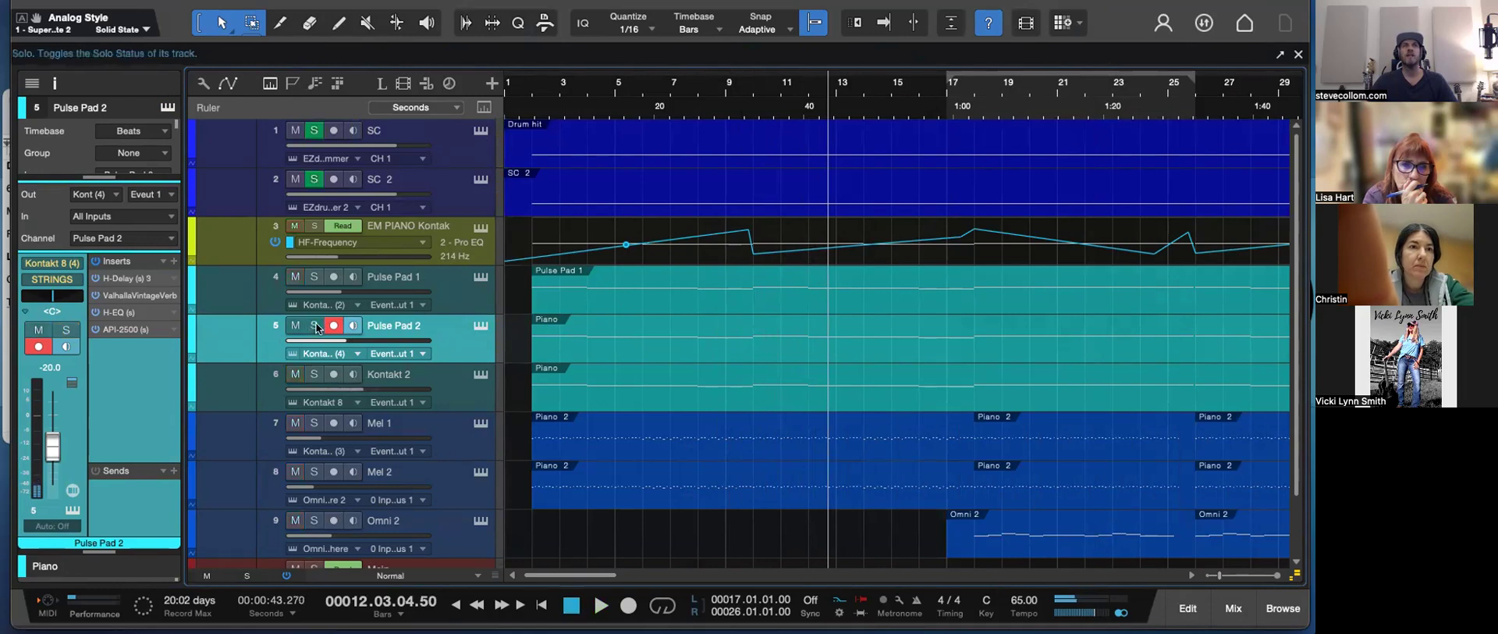
click(329, 326)
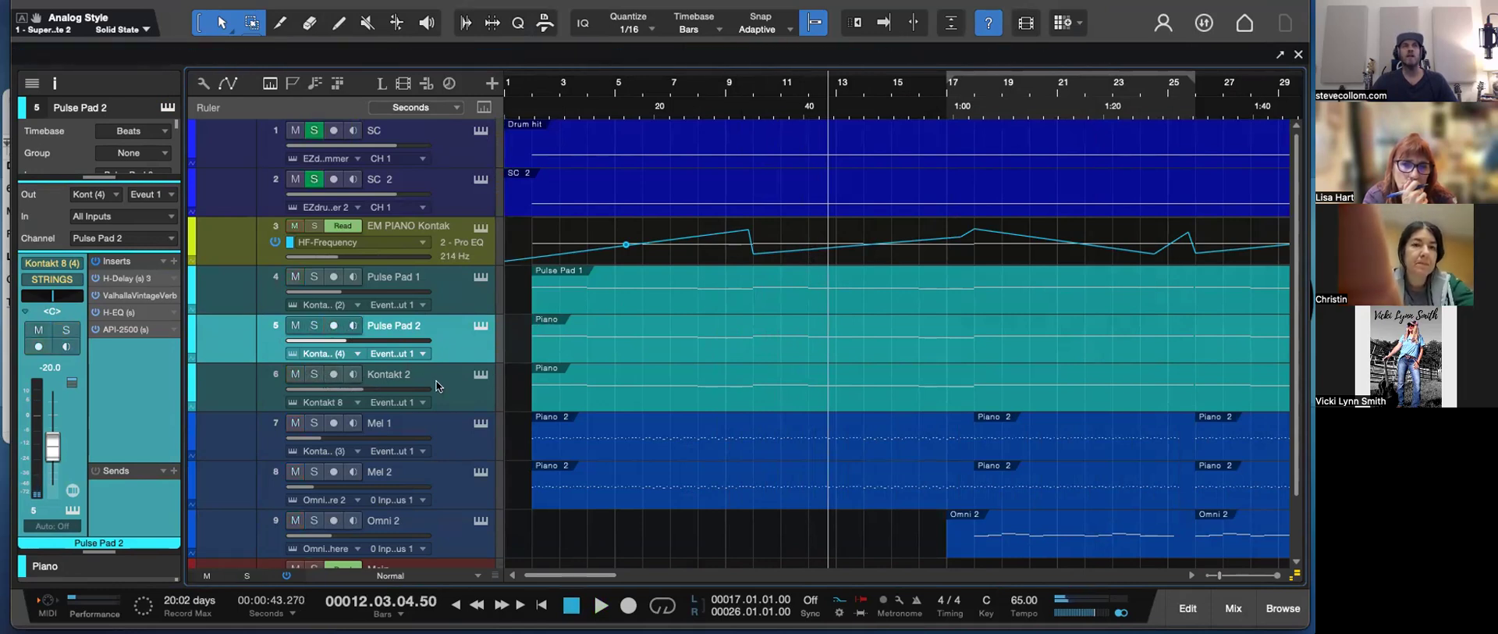
- Record-arm the Kontakt 2 track and examine its Ethereal Earth instrument with the Ambabass preset, closing the window when done
click(330, 376)
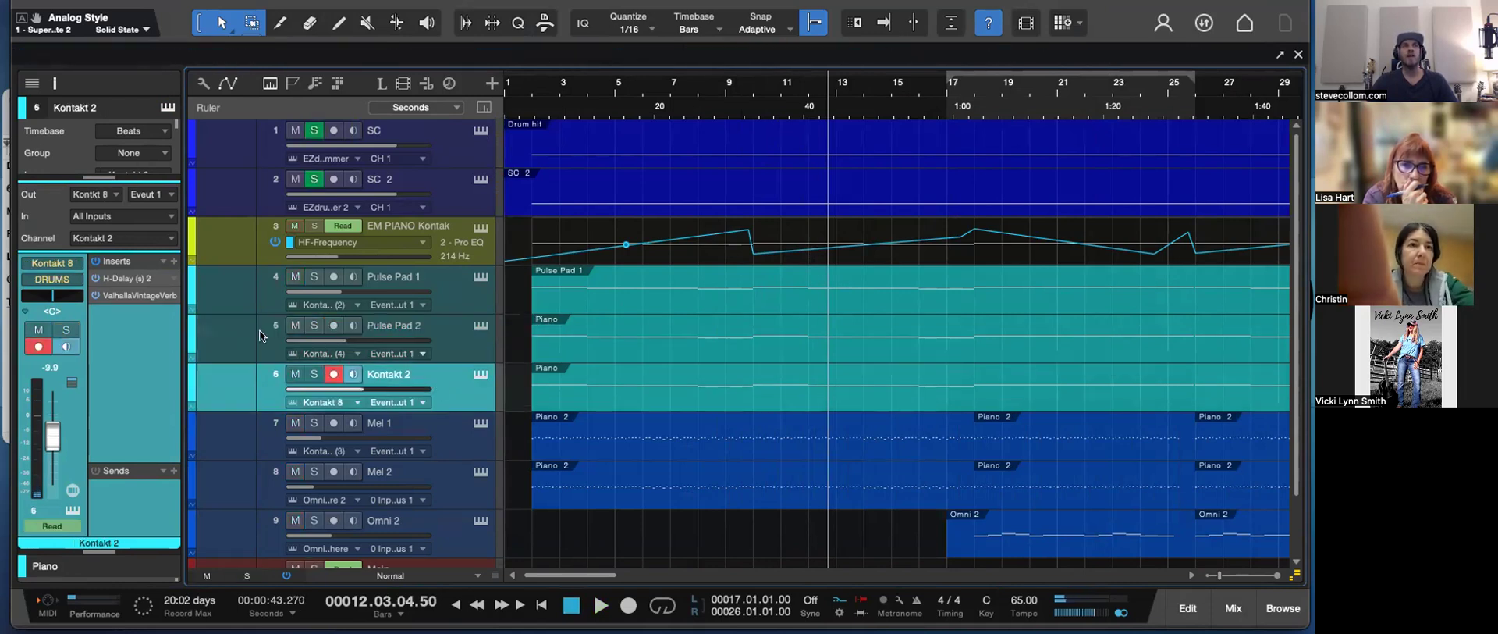
click(479, 376)
drag(960, 7, 854, 10)
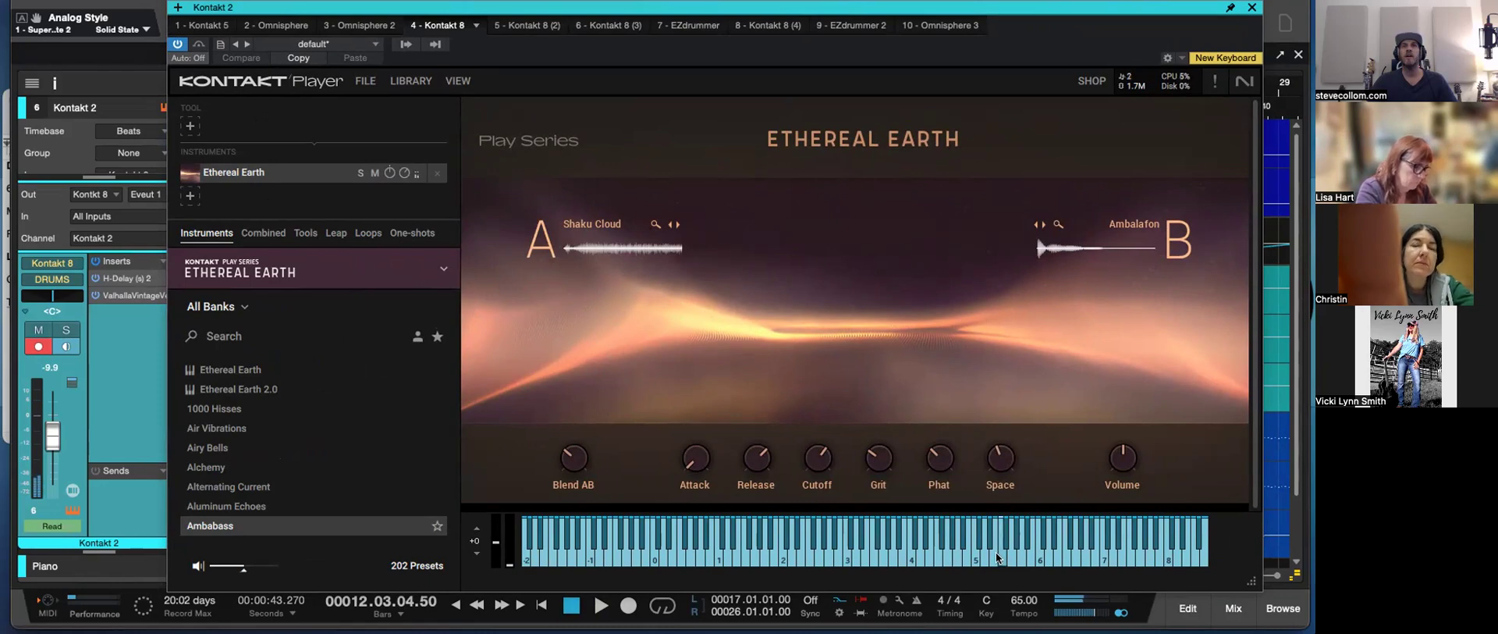
click(1253, 9)
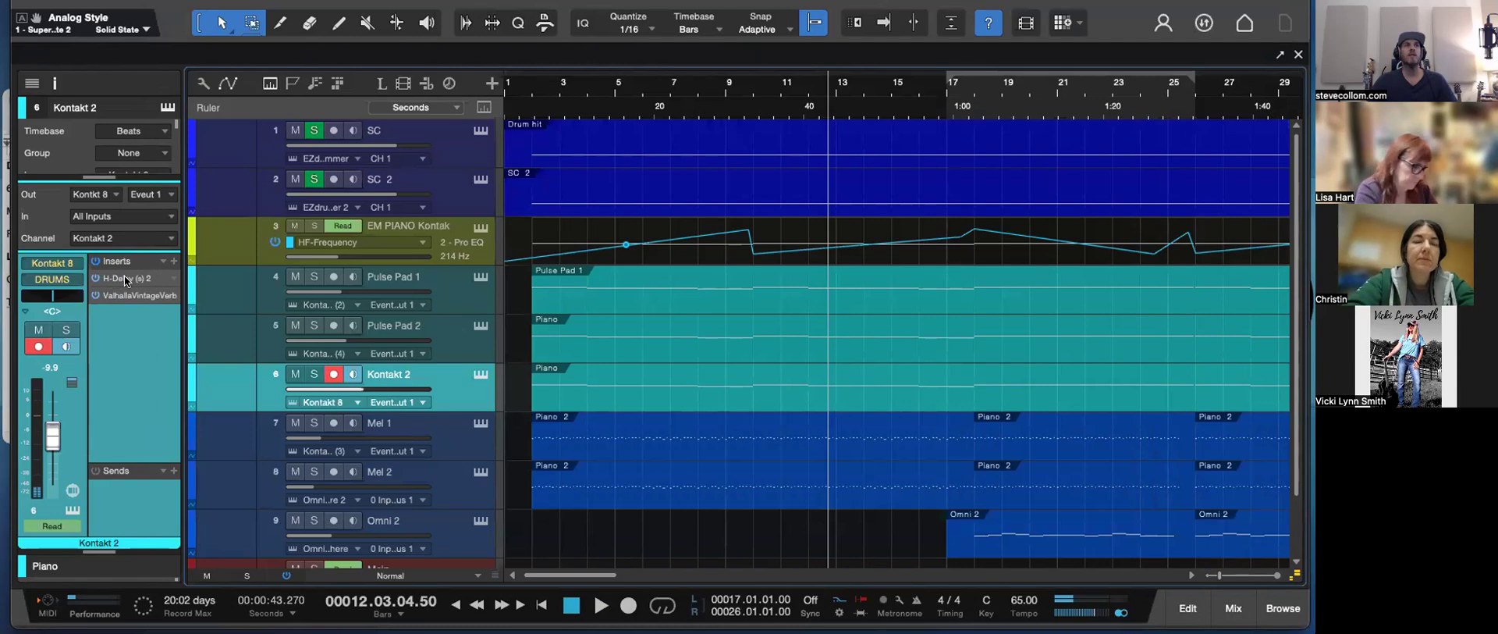
- Solo and play Mel 1 while examining its Kontakt Emotional Piano Electric Spin Mw patch, closing the instrument window when done
scroll(417, 314, down, 1)
click(376, 403)
click(313, 394)
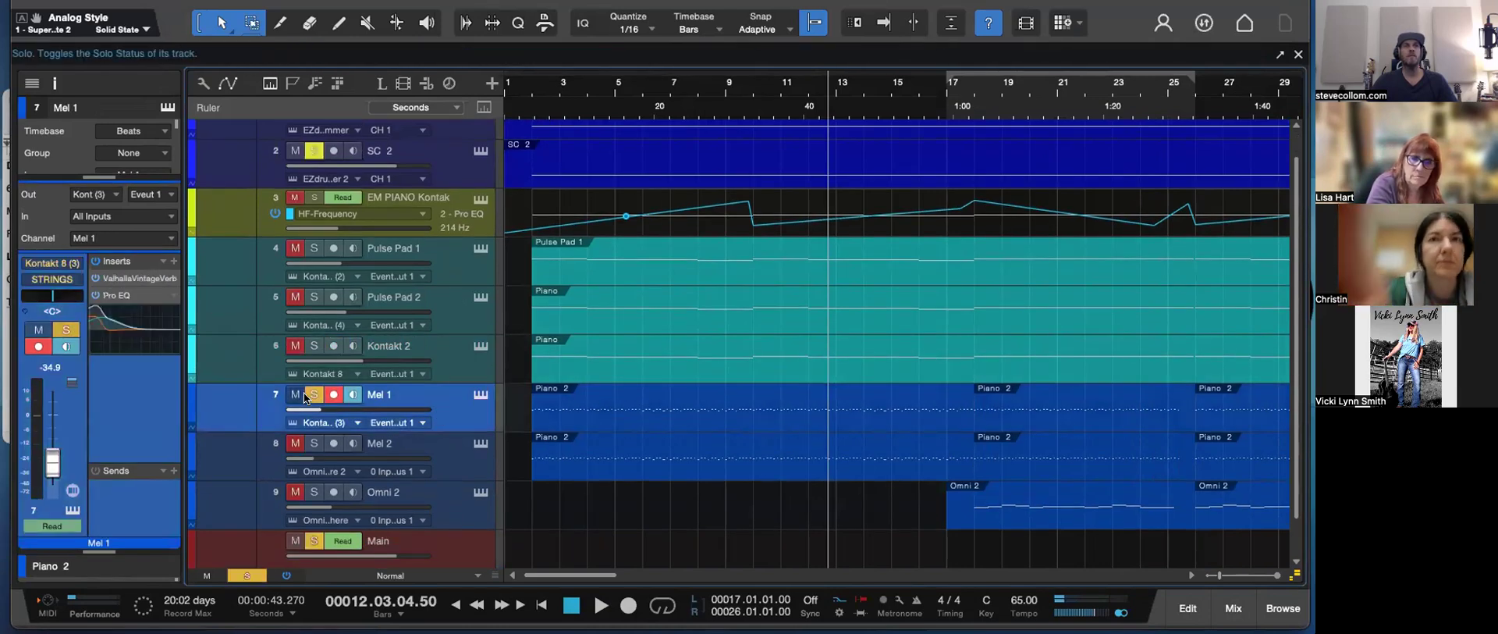
key(space)
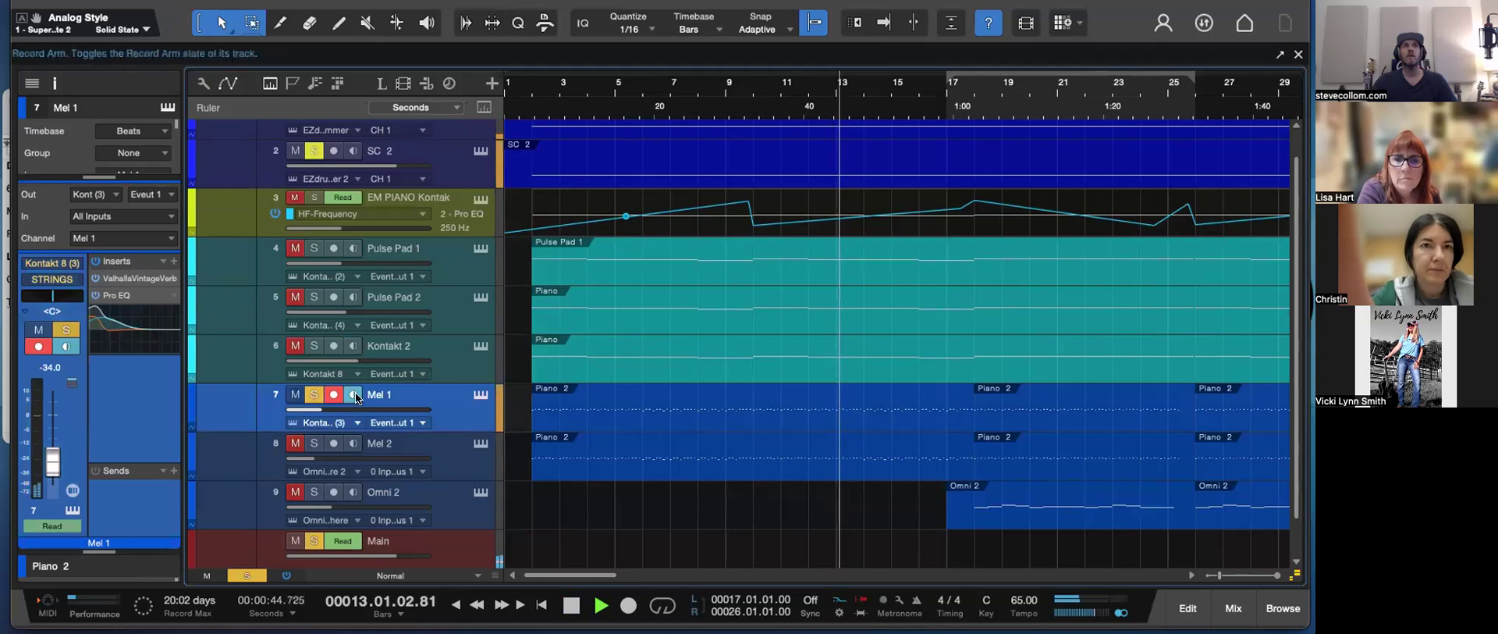
click(480, 395)
drag(1091, 9, 739, 4)
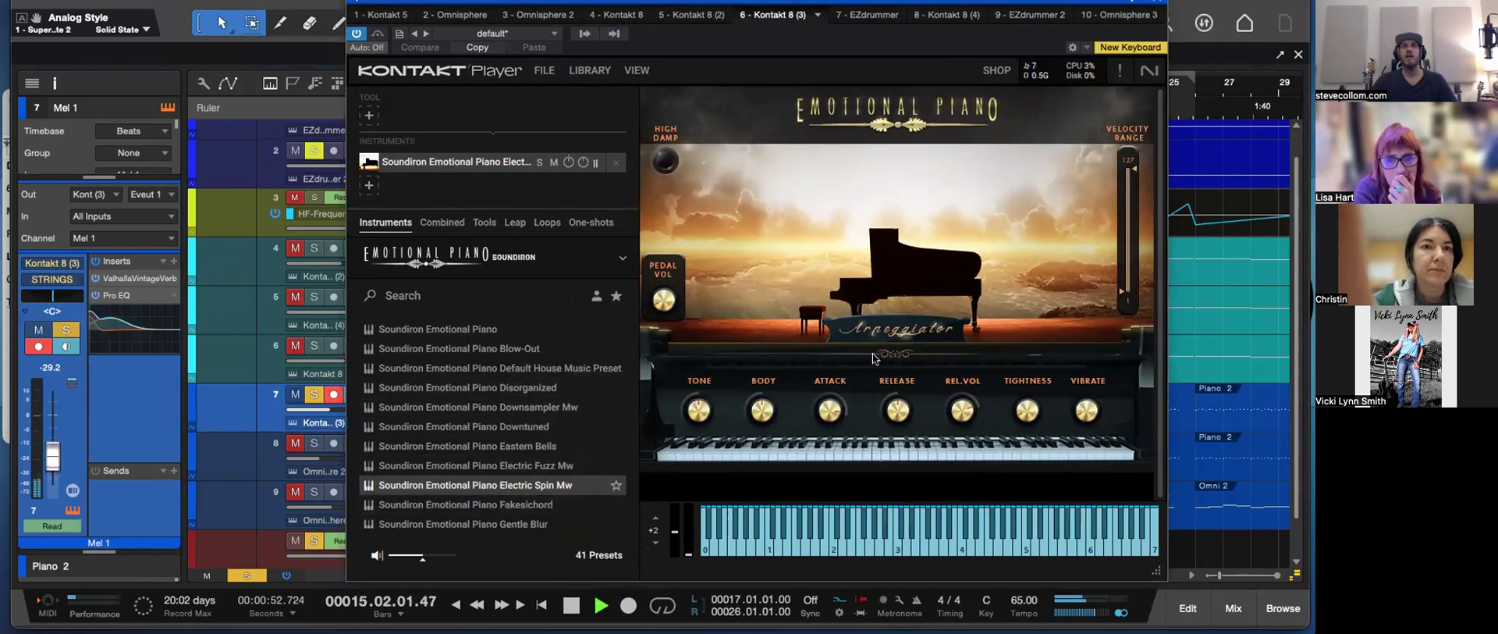
click(1158, 7)
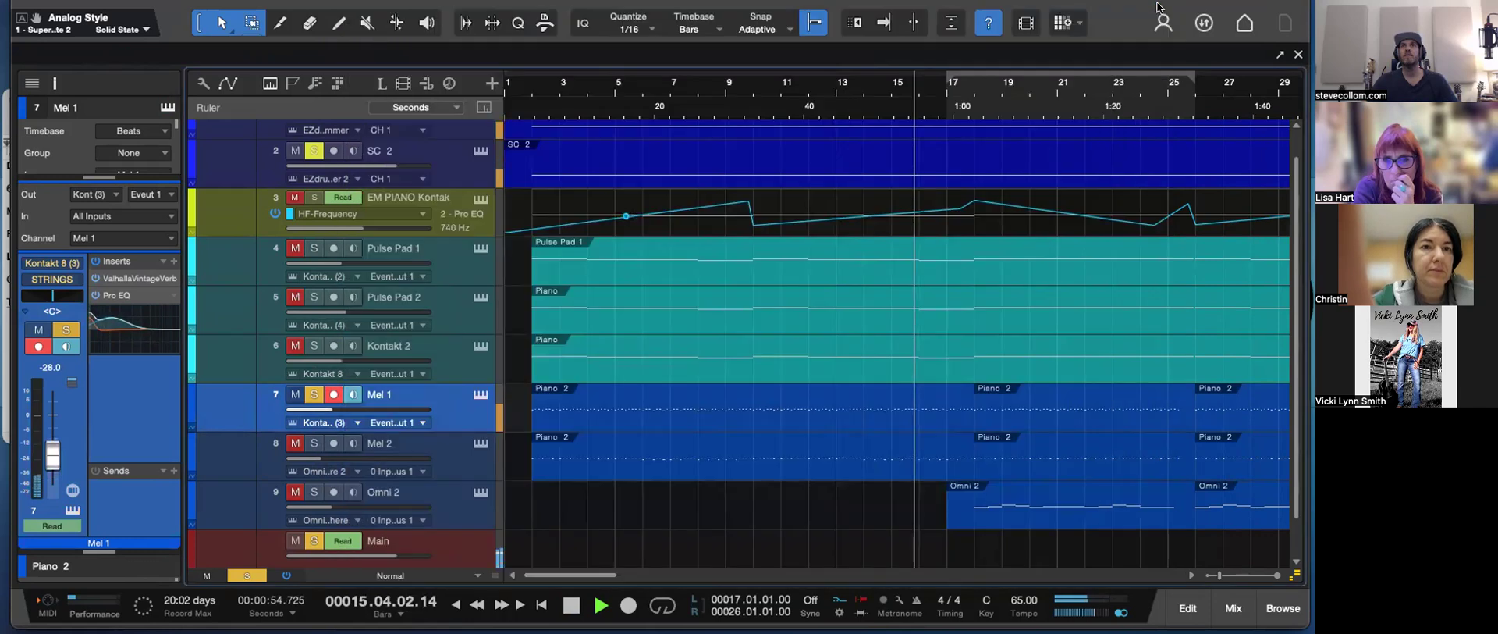
- Switch the solo to Mel 2, examine its Omnisphere In Memorium 1 patch, and stop playback
click(312, 444)
click(312, 445)
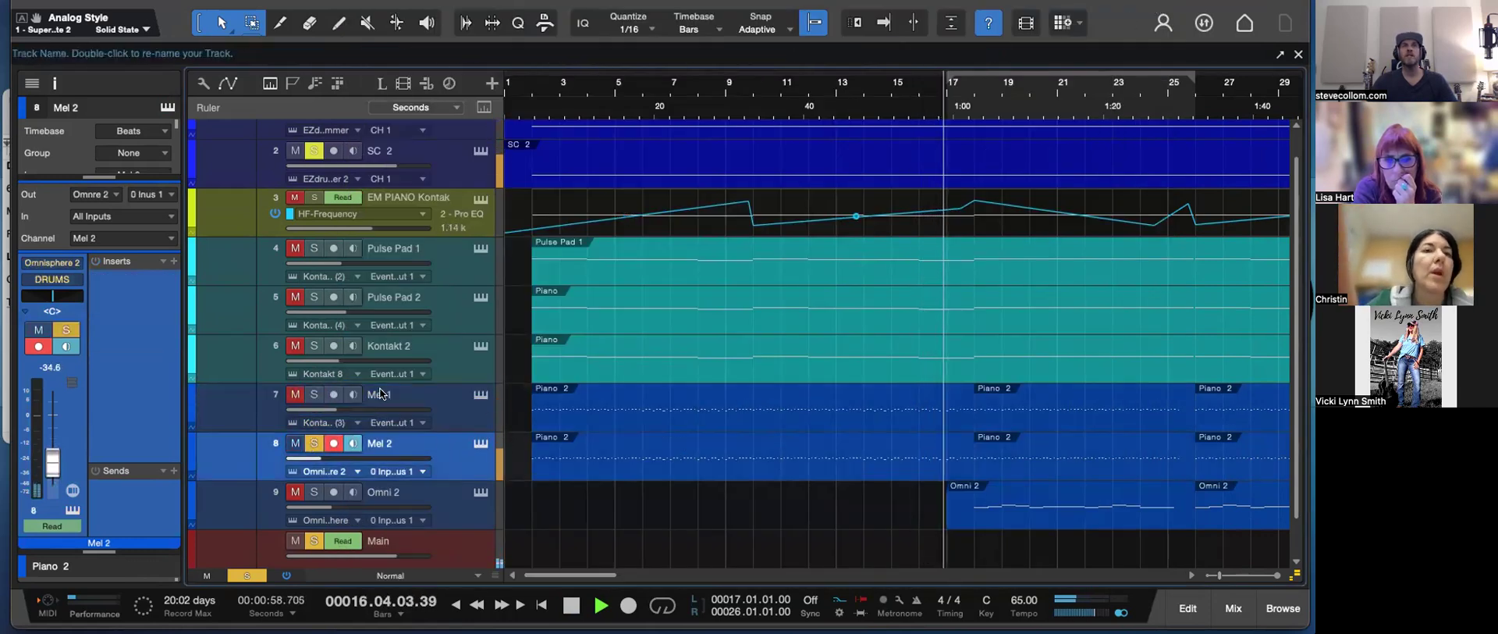
click(1024, 24)
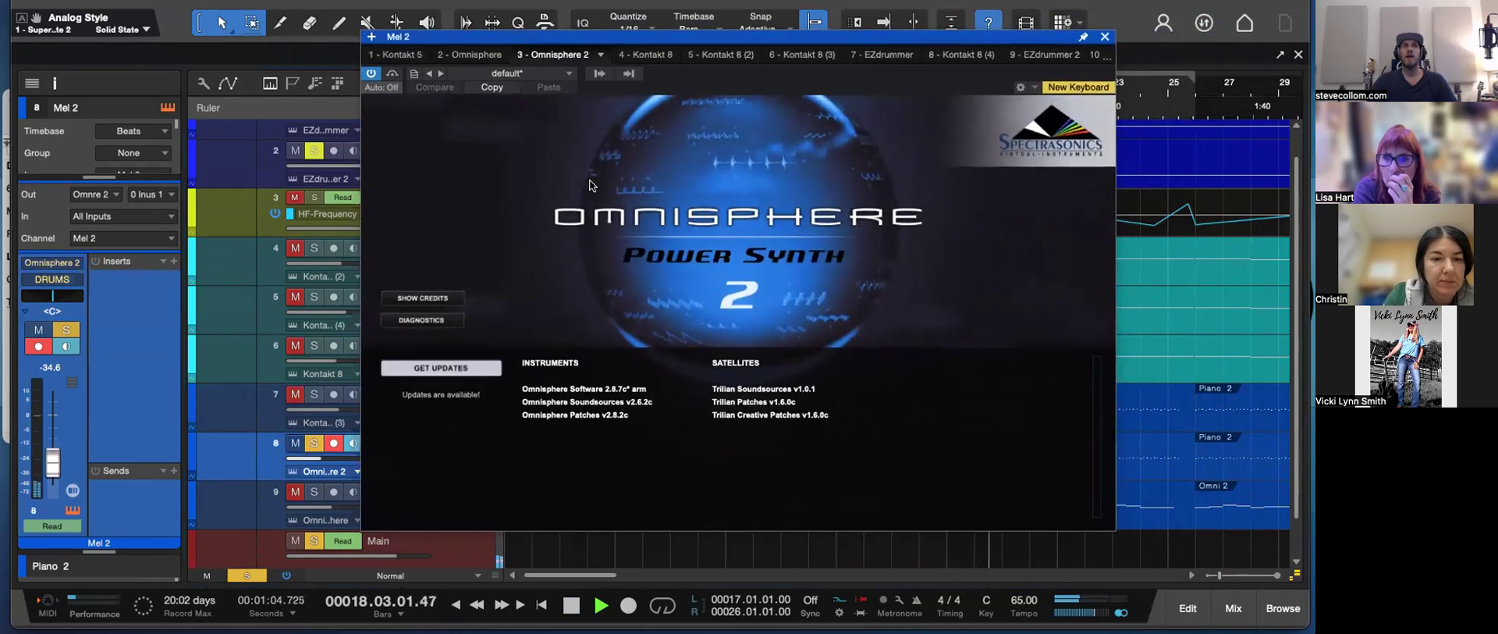
click(410, 480)
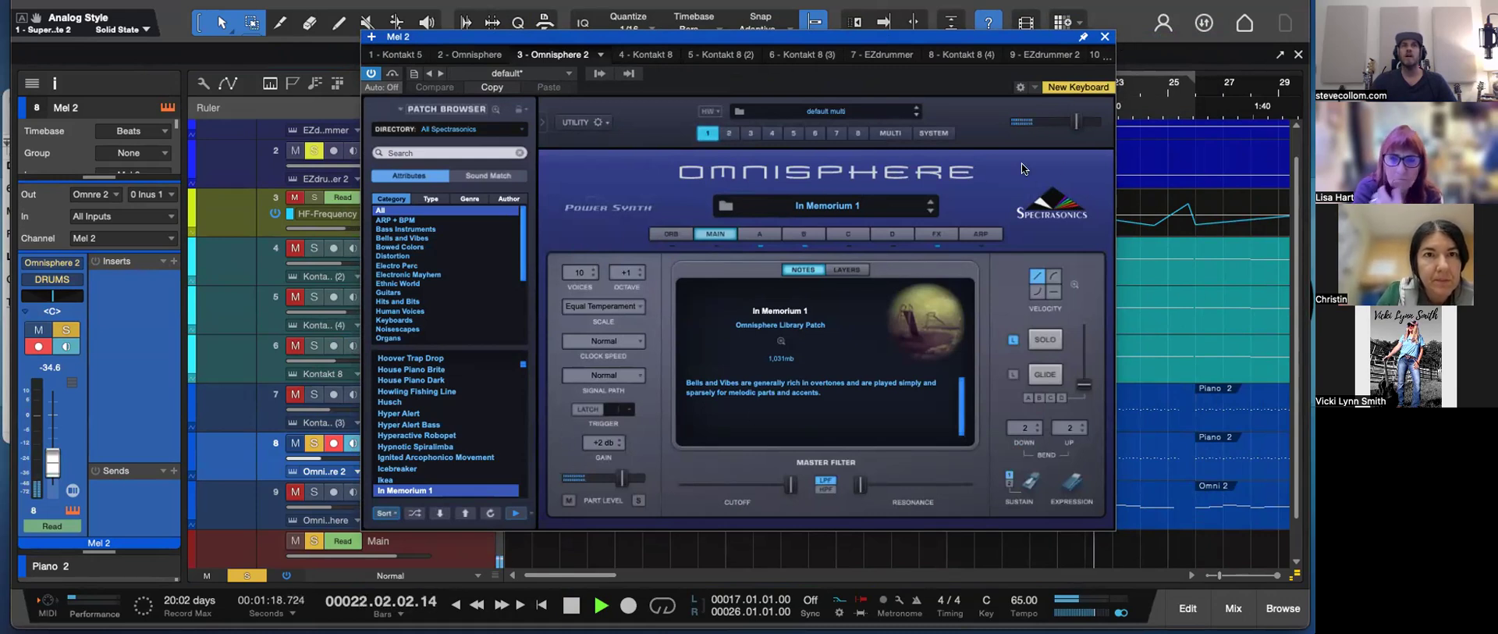
click(1105, 38)
key(space)
- Switch the solo from Mel 2 to Omni 2 and place the playhead in bar 17
click(312, 494)
click(313, 442)
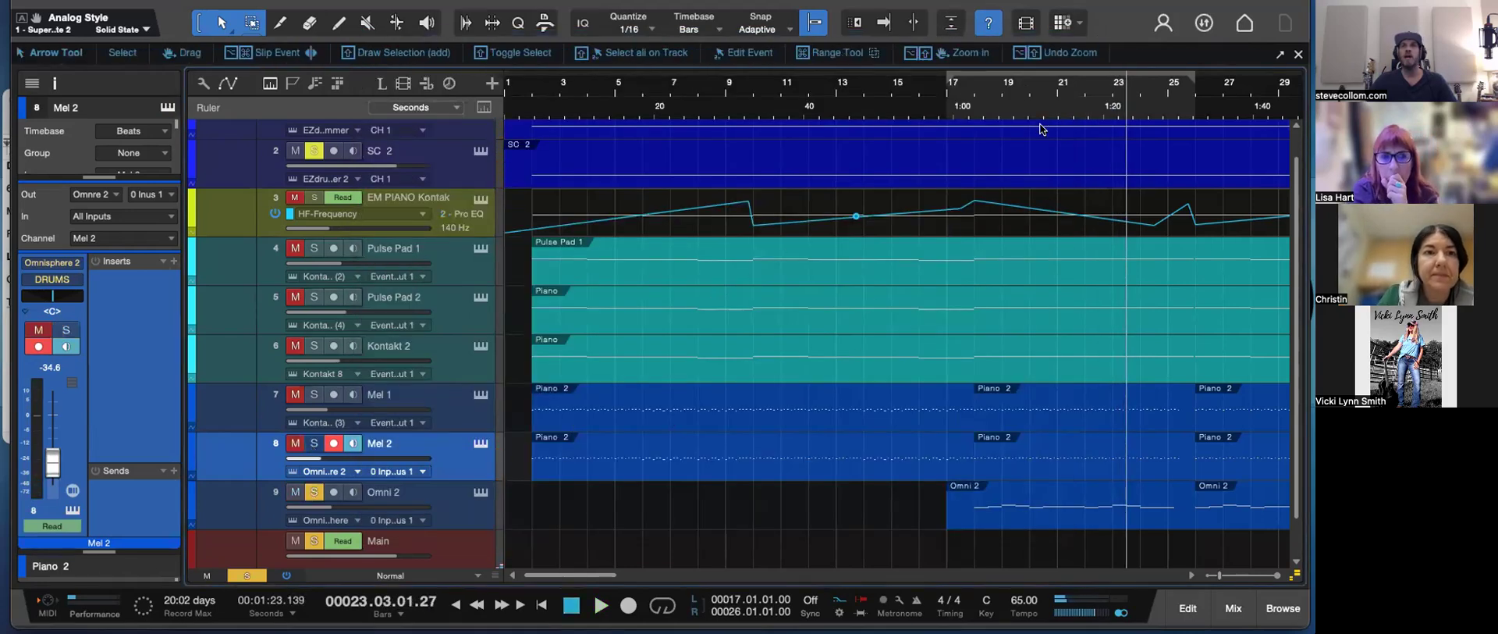
click(962, 102)
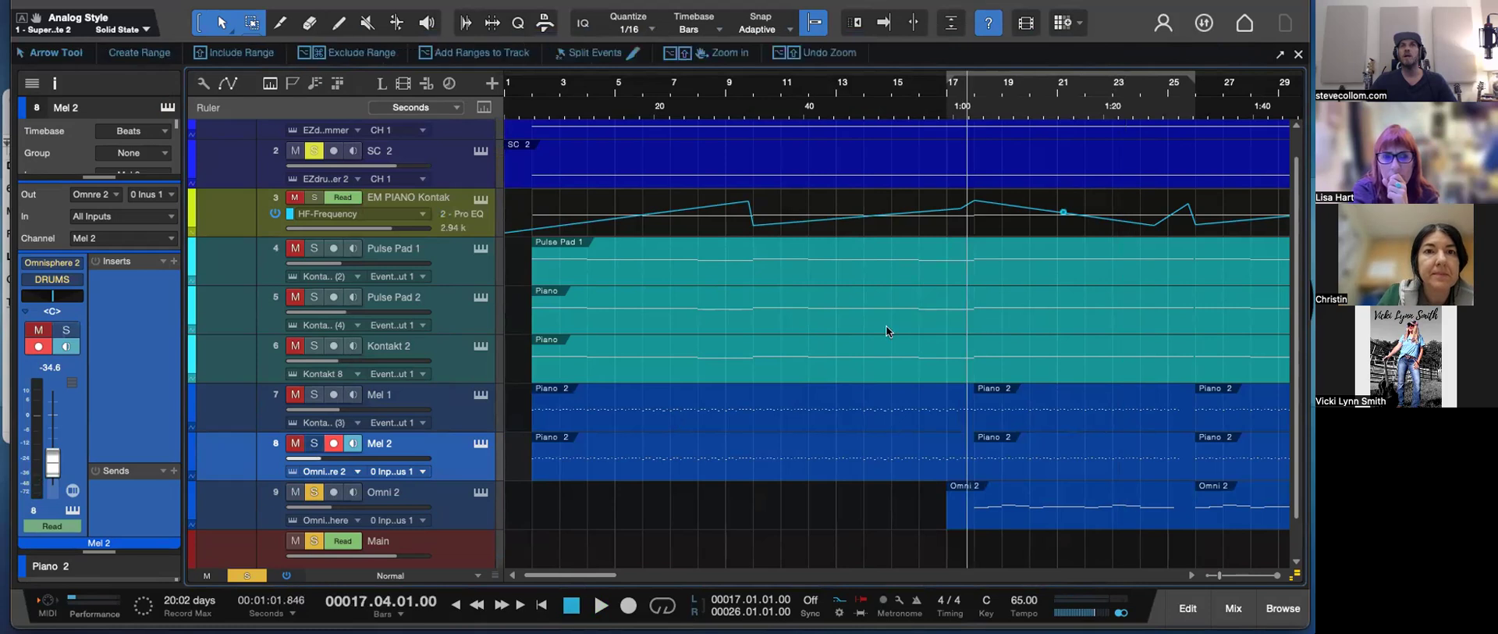
- Play Omni 2 while examining layer A of its Omnisphere Positive Analog patch, closing the instrument window when done
click(480, 492)
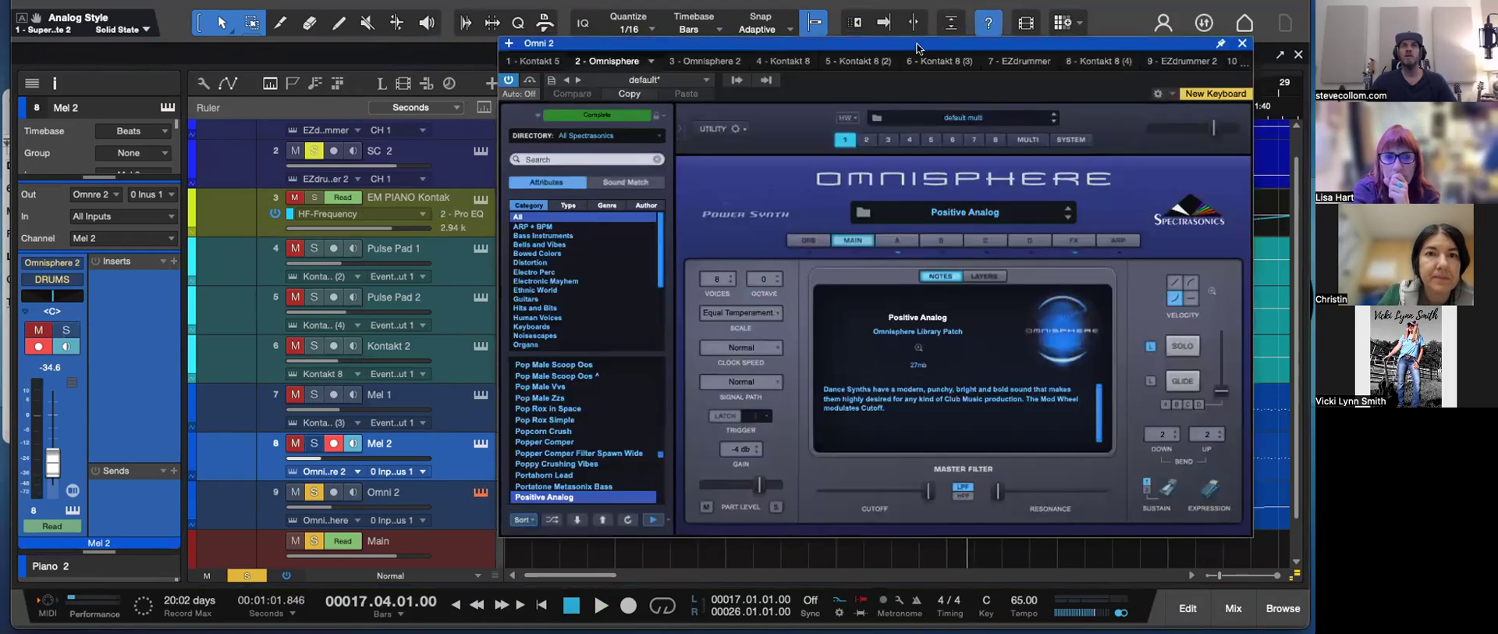
drag(917, 48, 857, 36)
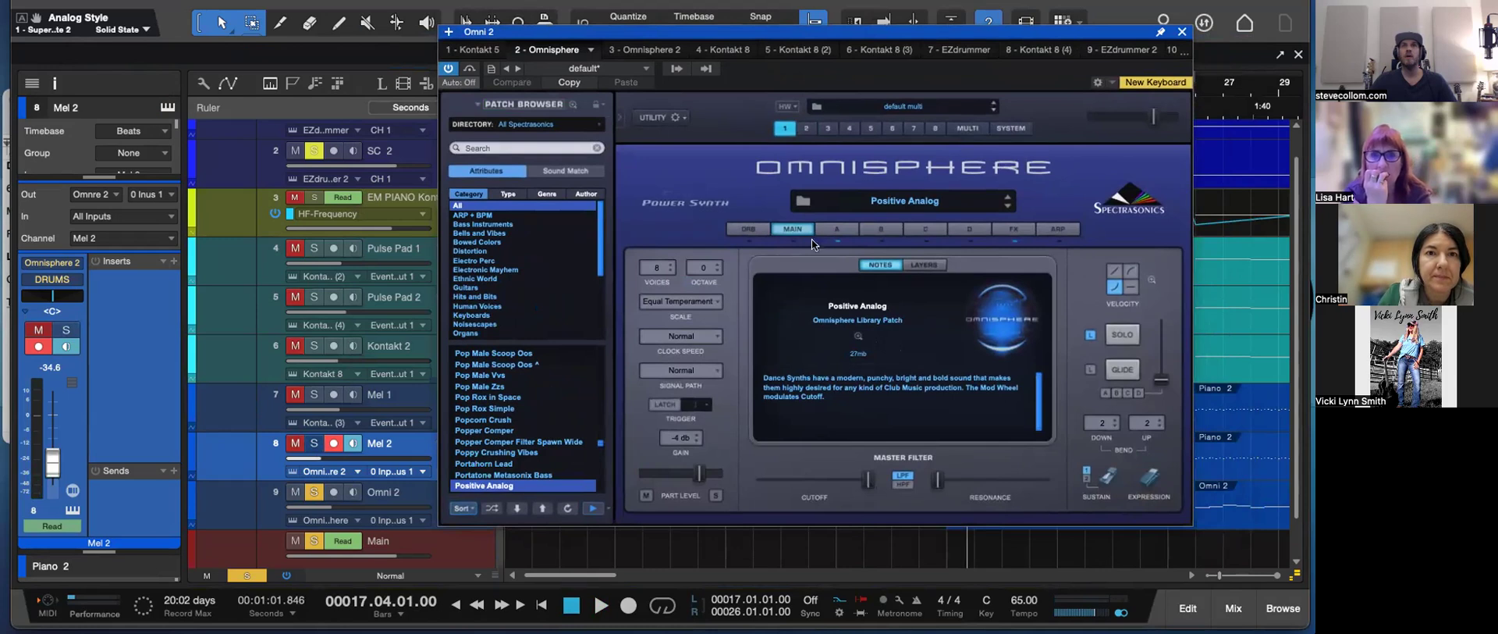
click(837, 229)
key(space)
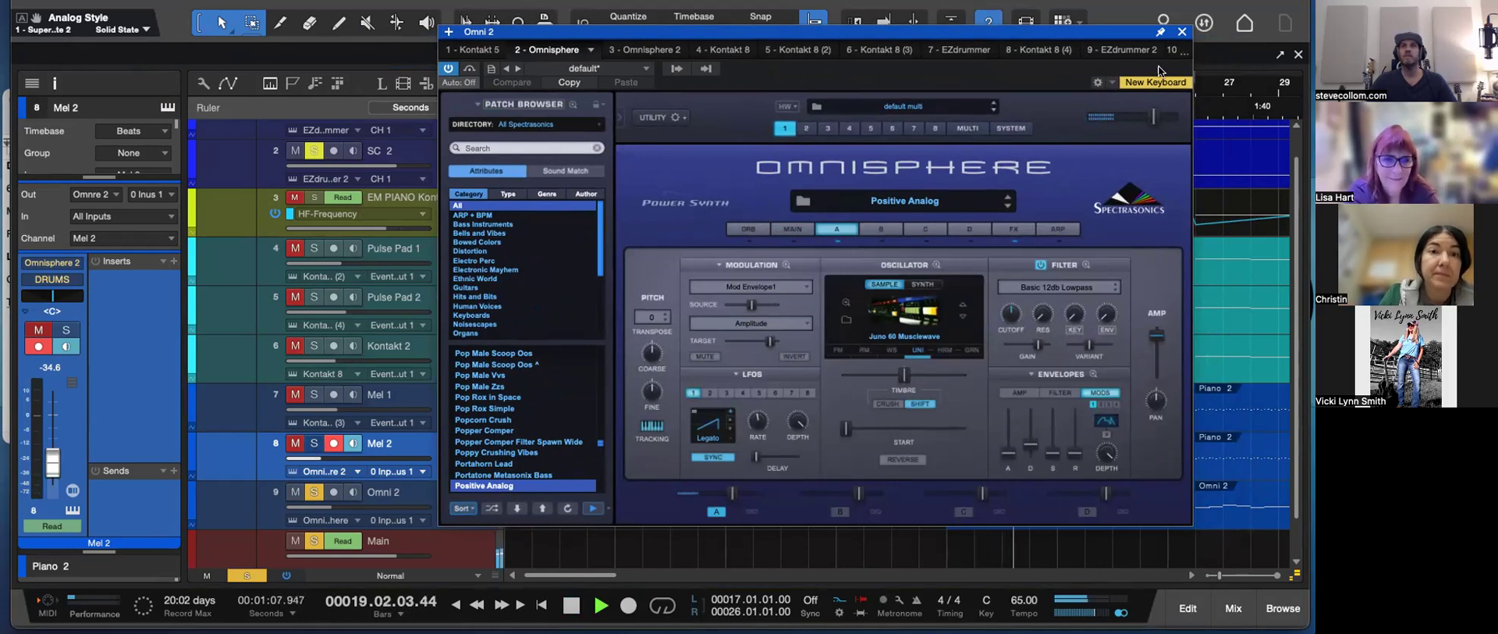
click(1181, 33)
- Stop playback and clear the Omni 2 solo
key(F4)
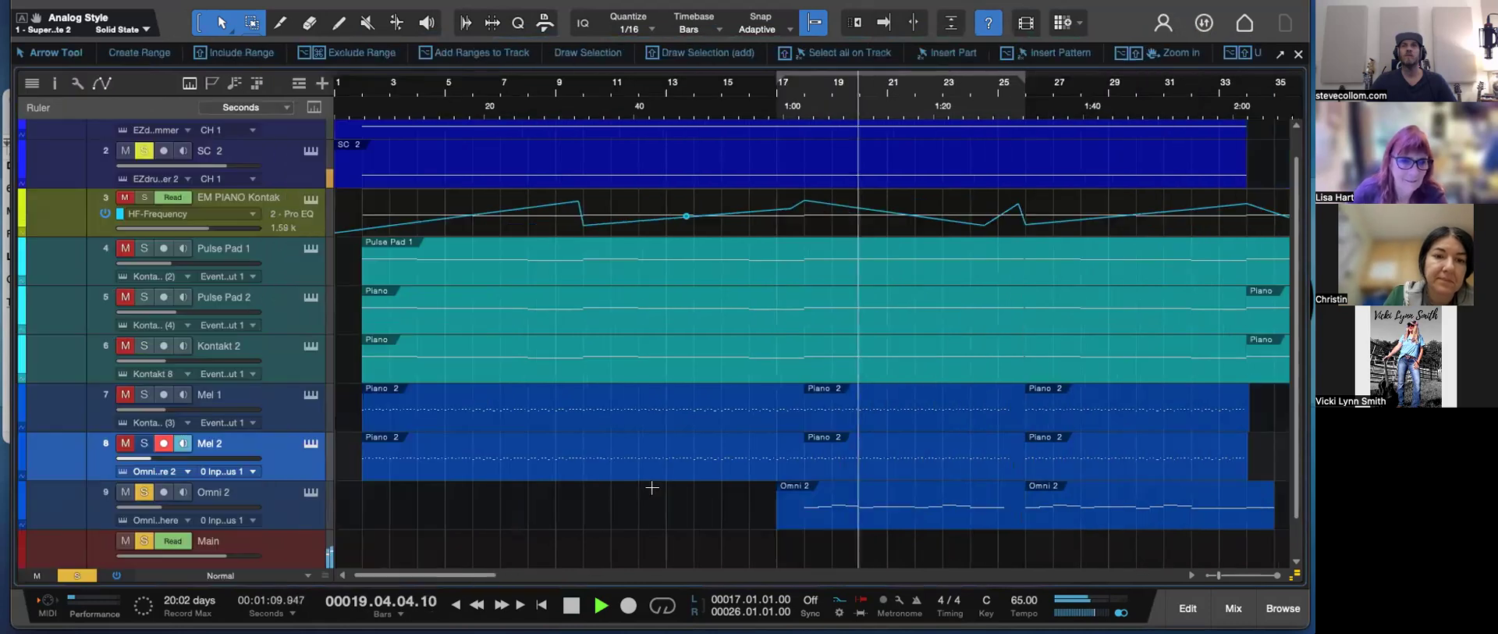
key(F4)
key(space)
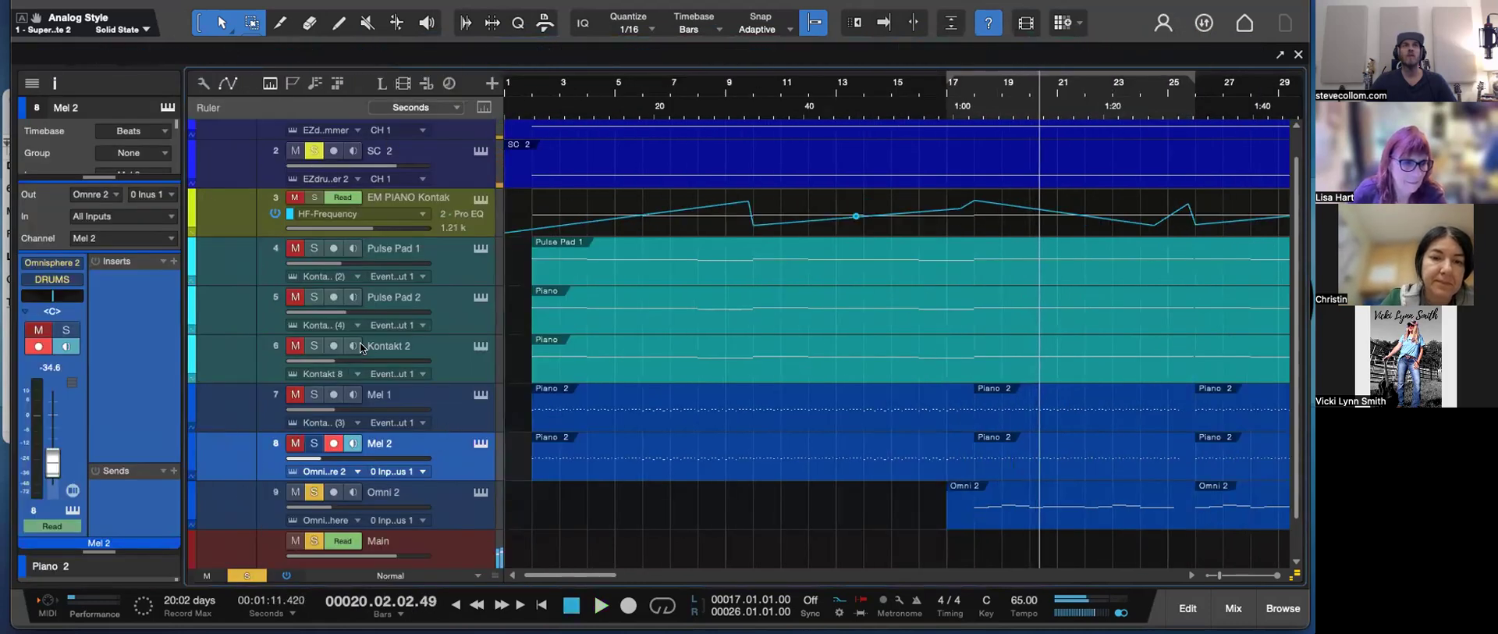
click(316, 494)
- Solo EM PIANO Kontak, examine its Omnisphere Basic Dark Pad Wheel patch, and play the part from about bar 18
click(449, 195)
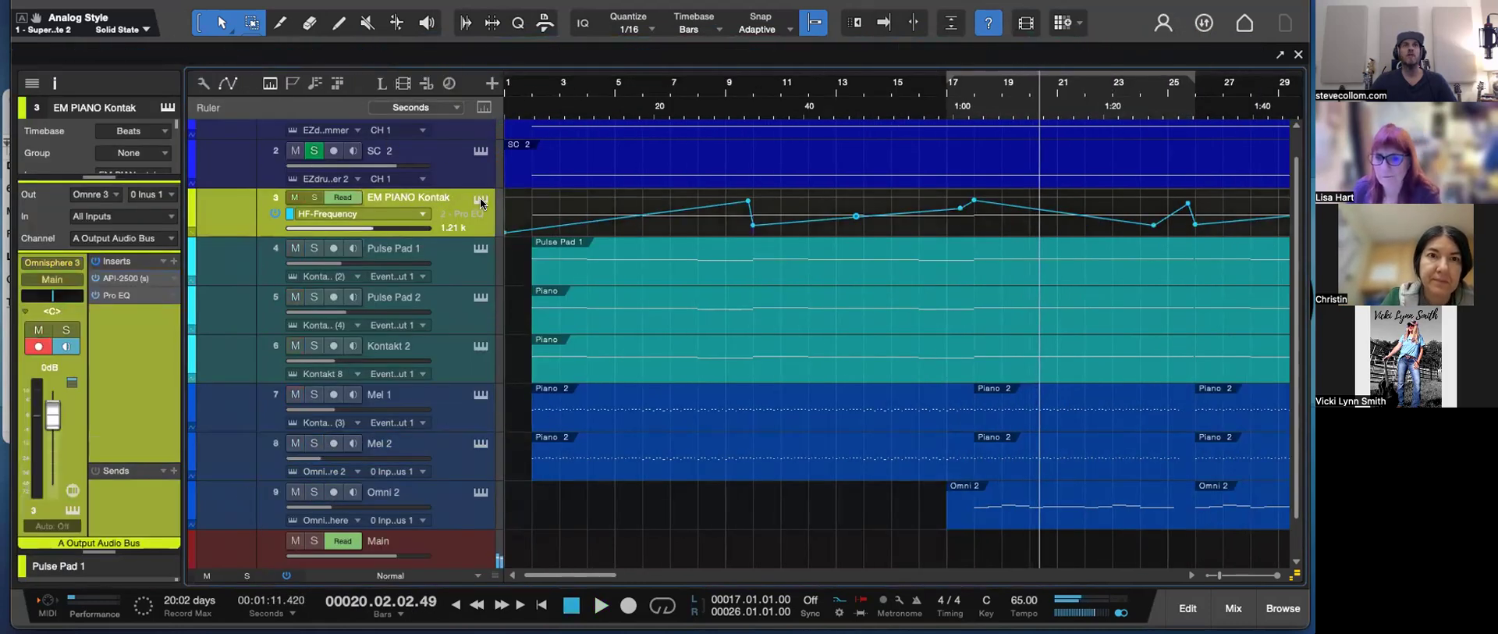
click(480, 200)
drag(982, 43, 927, 39)
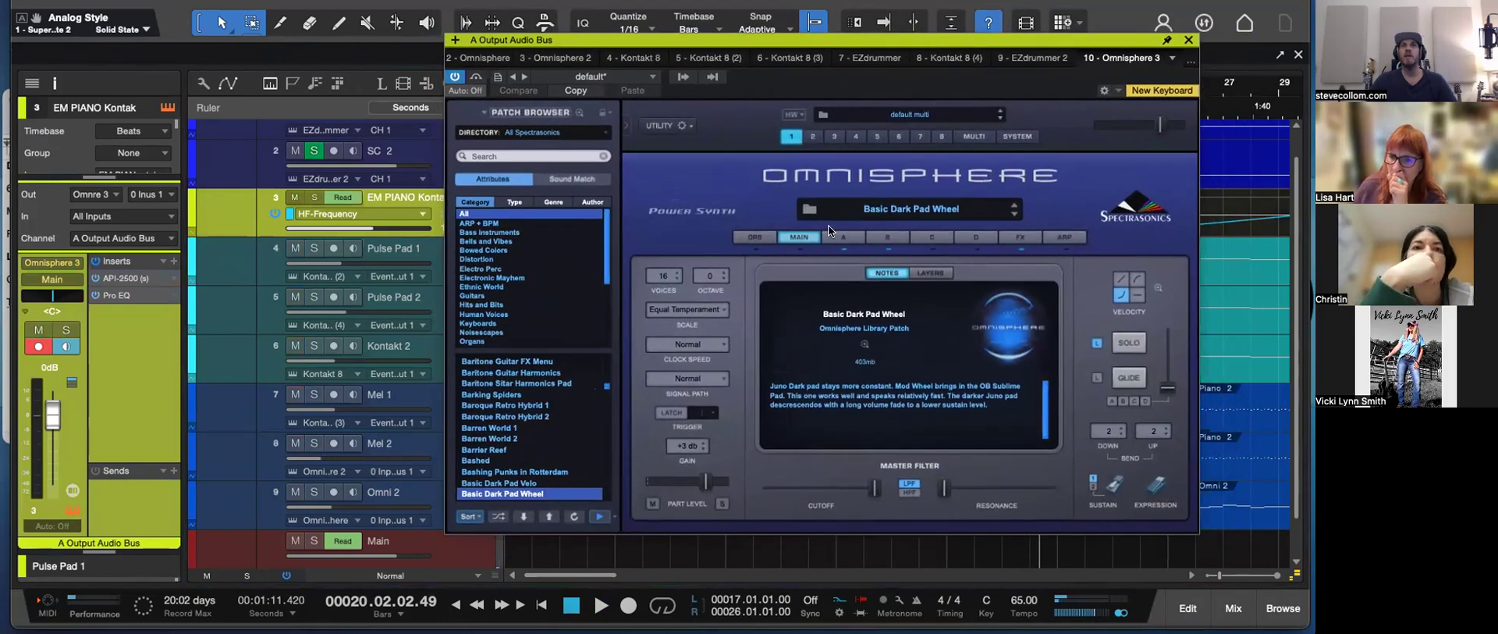
click(313, 198)
key(space)
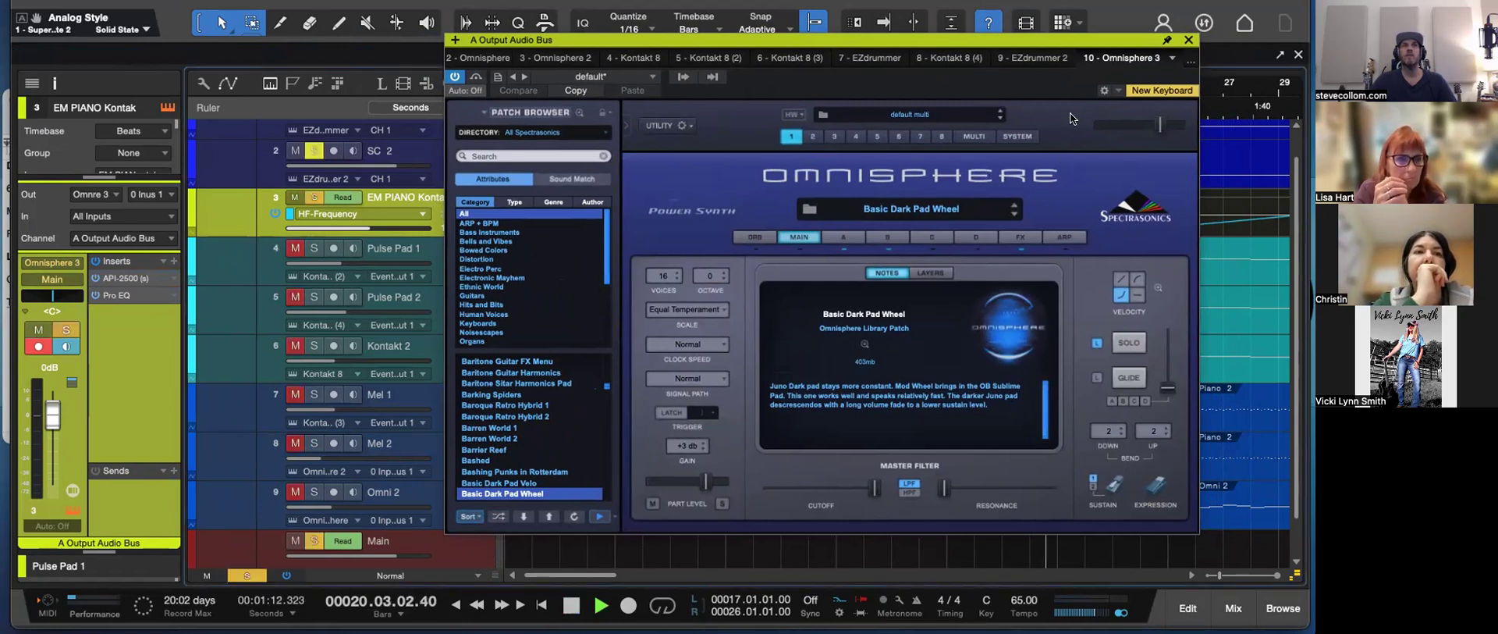
drag(1139, 46, 1029, 305)
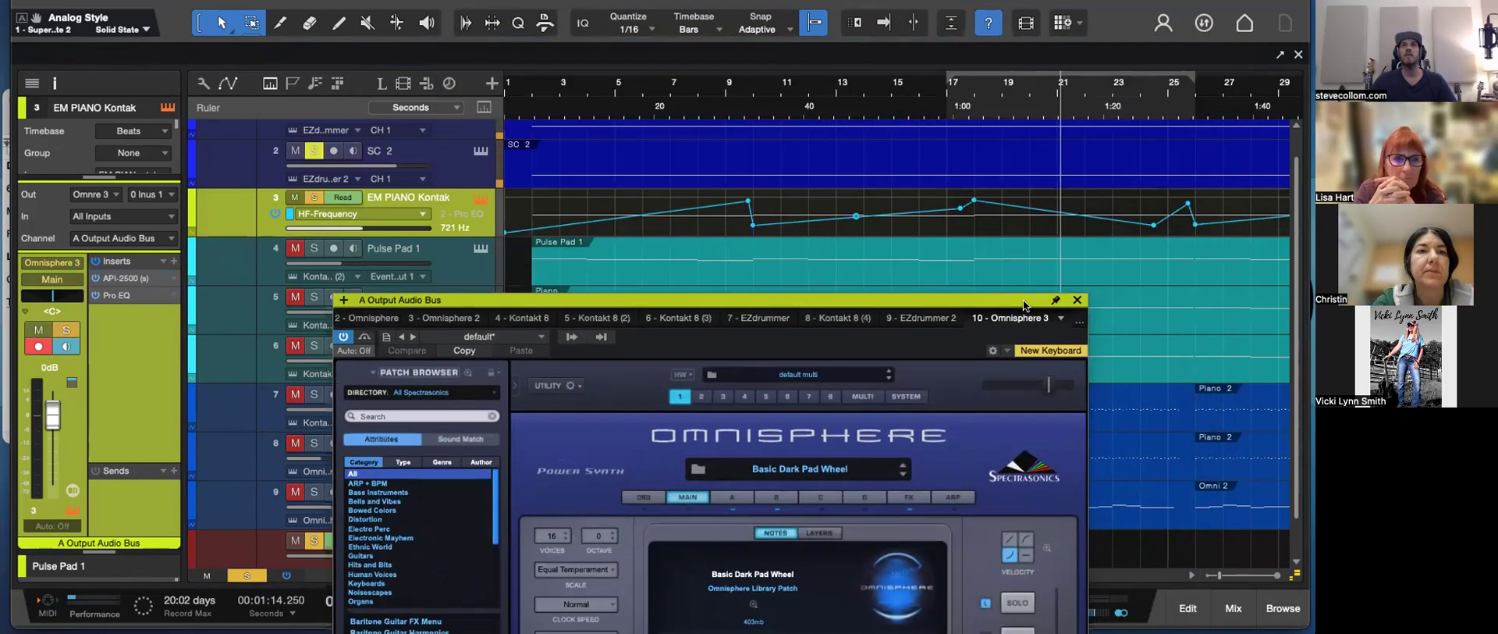
click(969, 117)
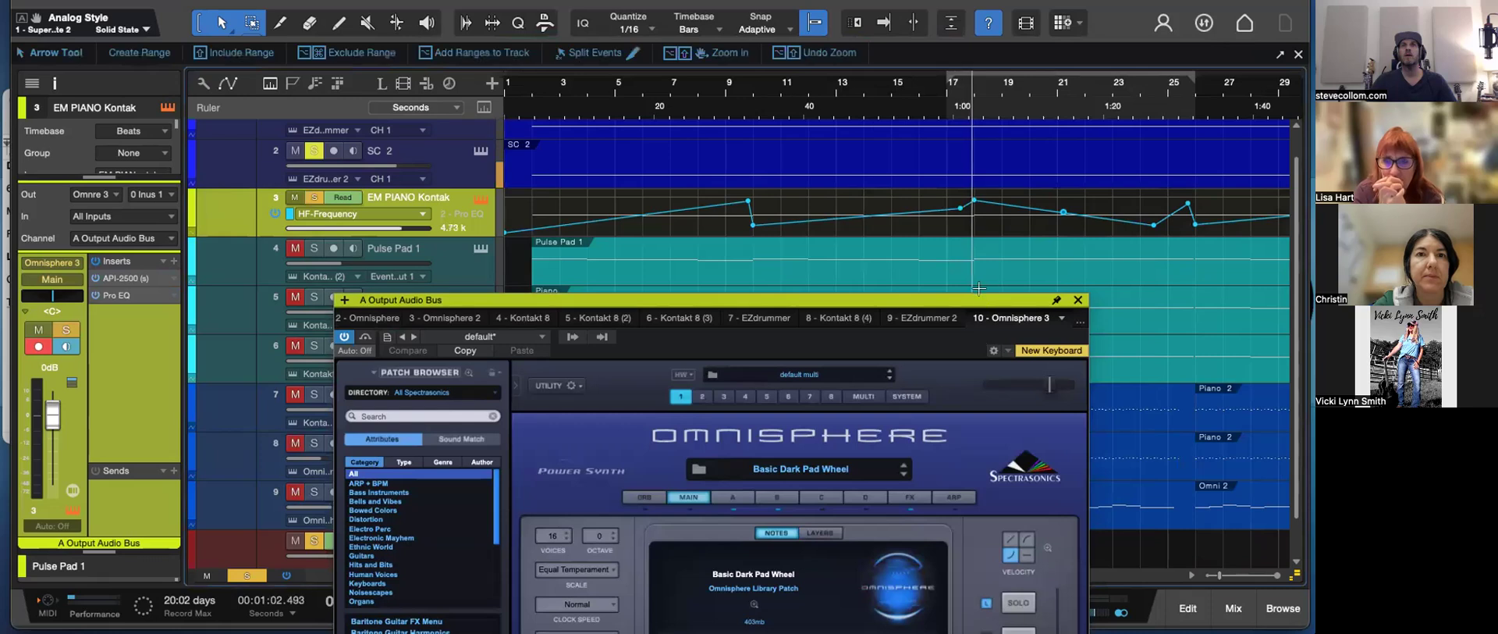
click(978, 292)
drag(979, 292, 933, 48)
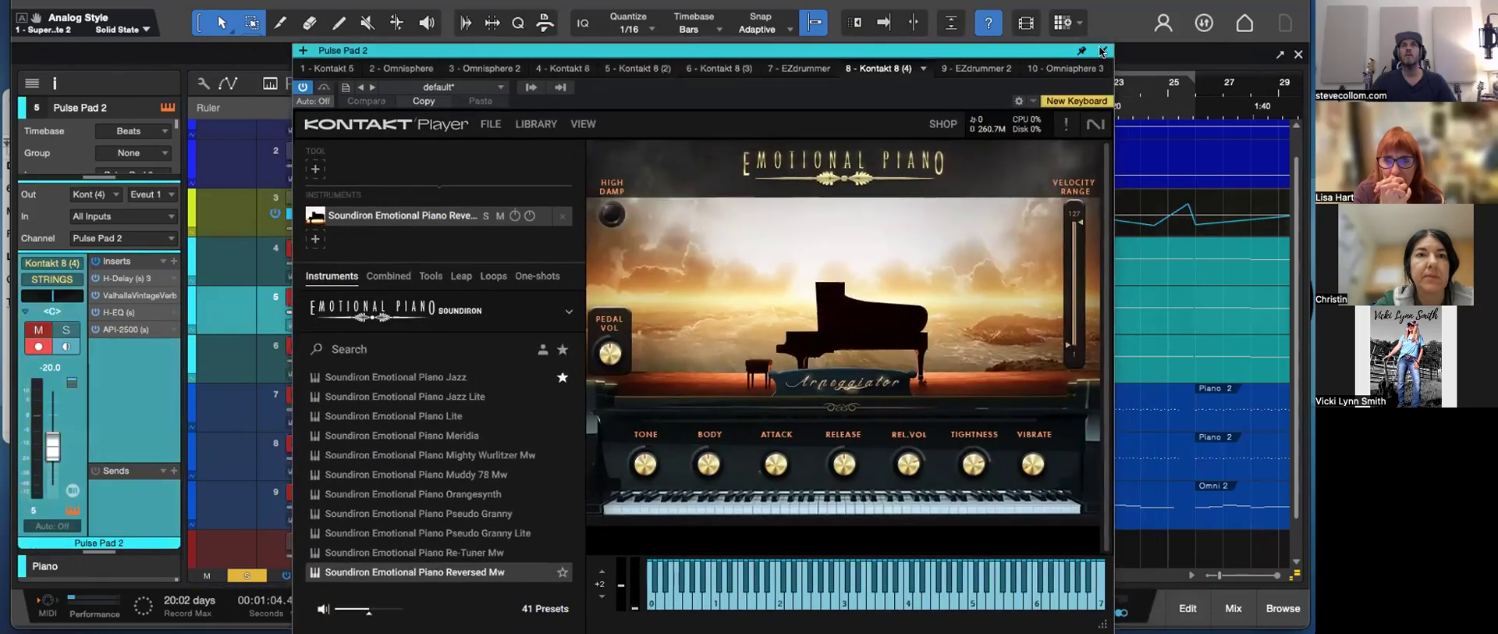
click(1100, 51)
- Reopen EM PIANO Kontak's Omnisphere instrument during playback, reposition its window, and close it
click(480, 199)
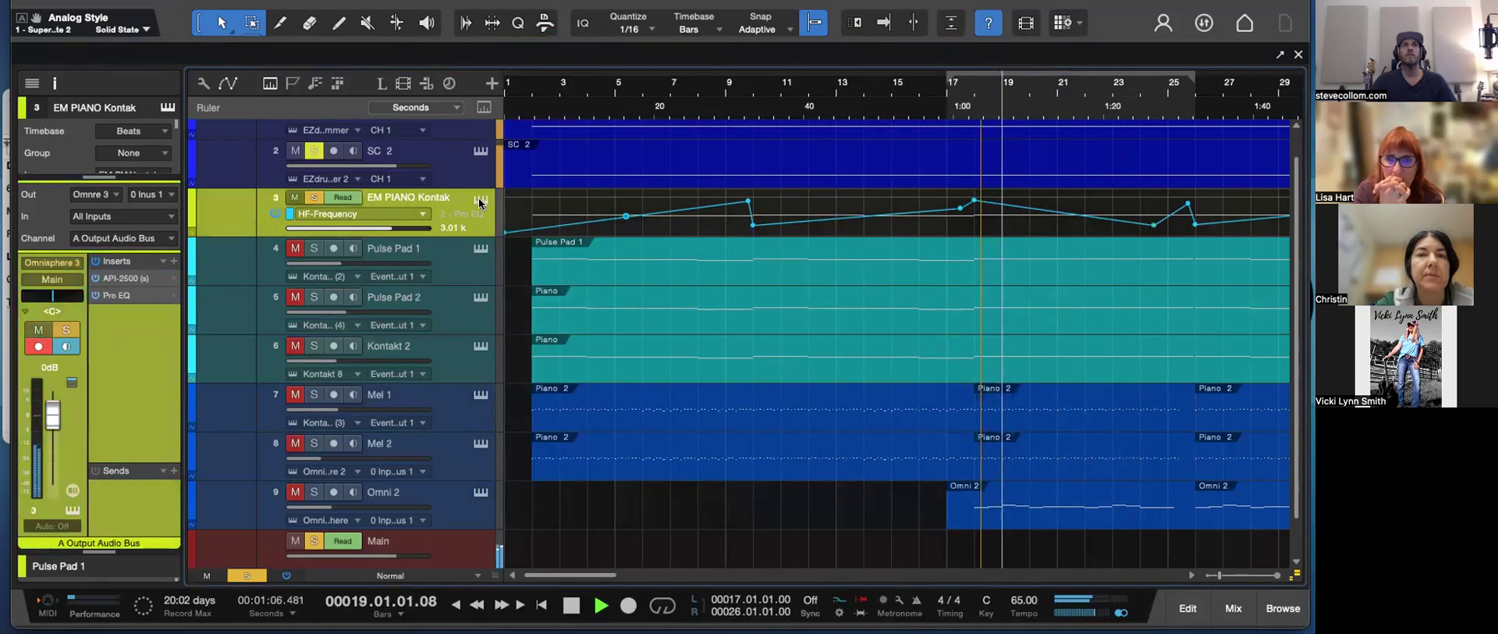
drag(805, 299, 868, 31)
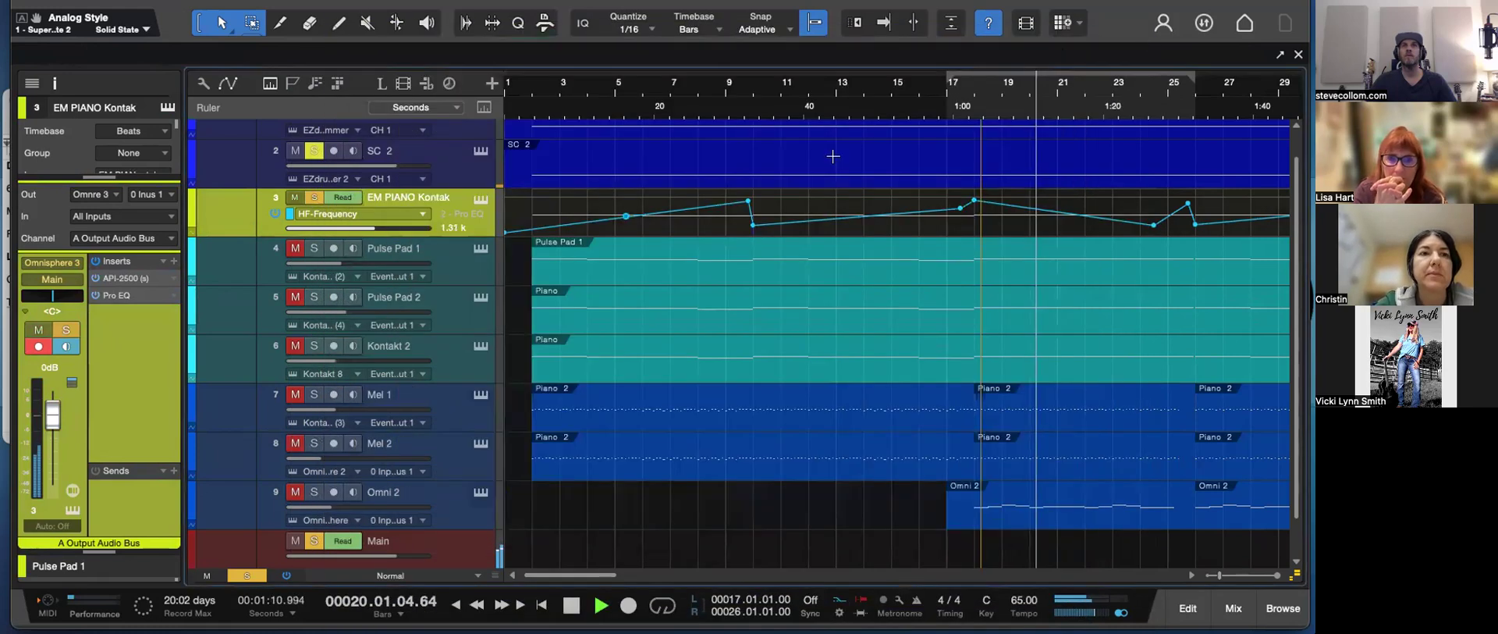
click(1141, 35)
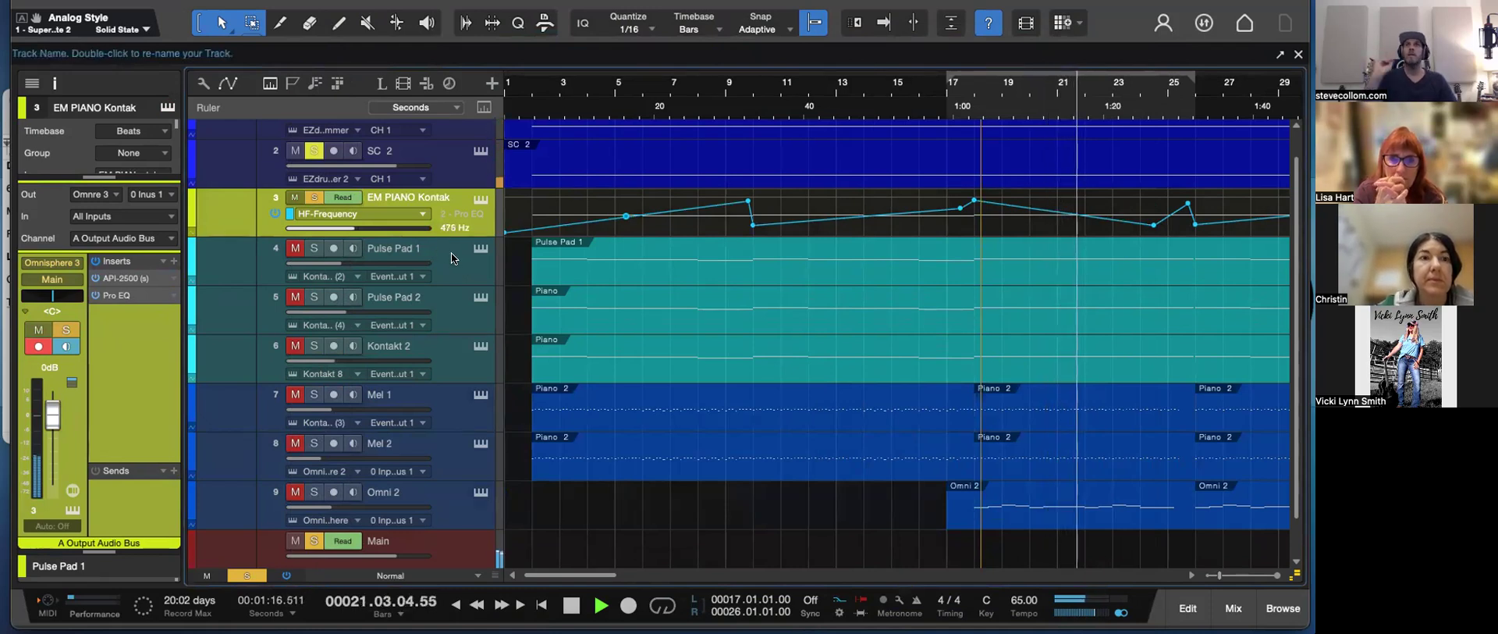
- Open the API-2500 compressor on EM PIANO Kontak, move it clear of the arrangement, and place the playhead in bar 1
click(128, 277)
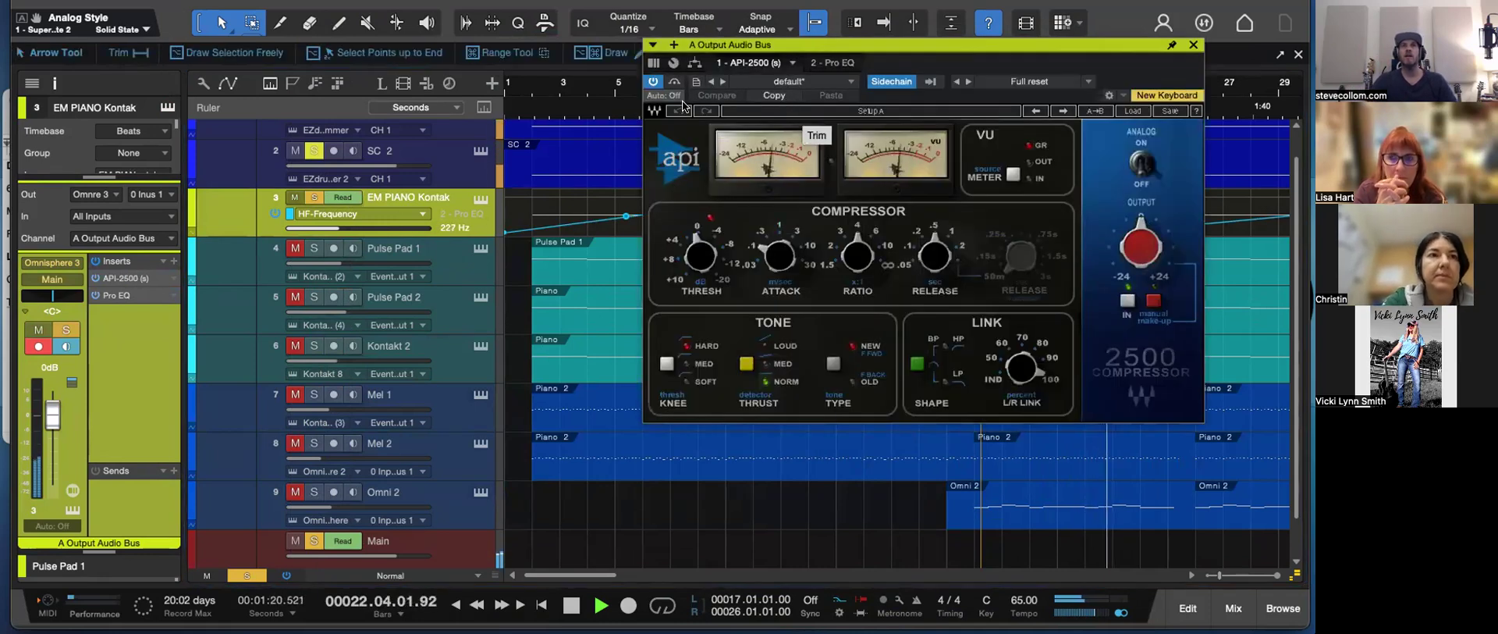
drag(953, 45, 746, 57)
drag(948, 62, 1177, 278)
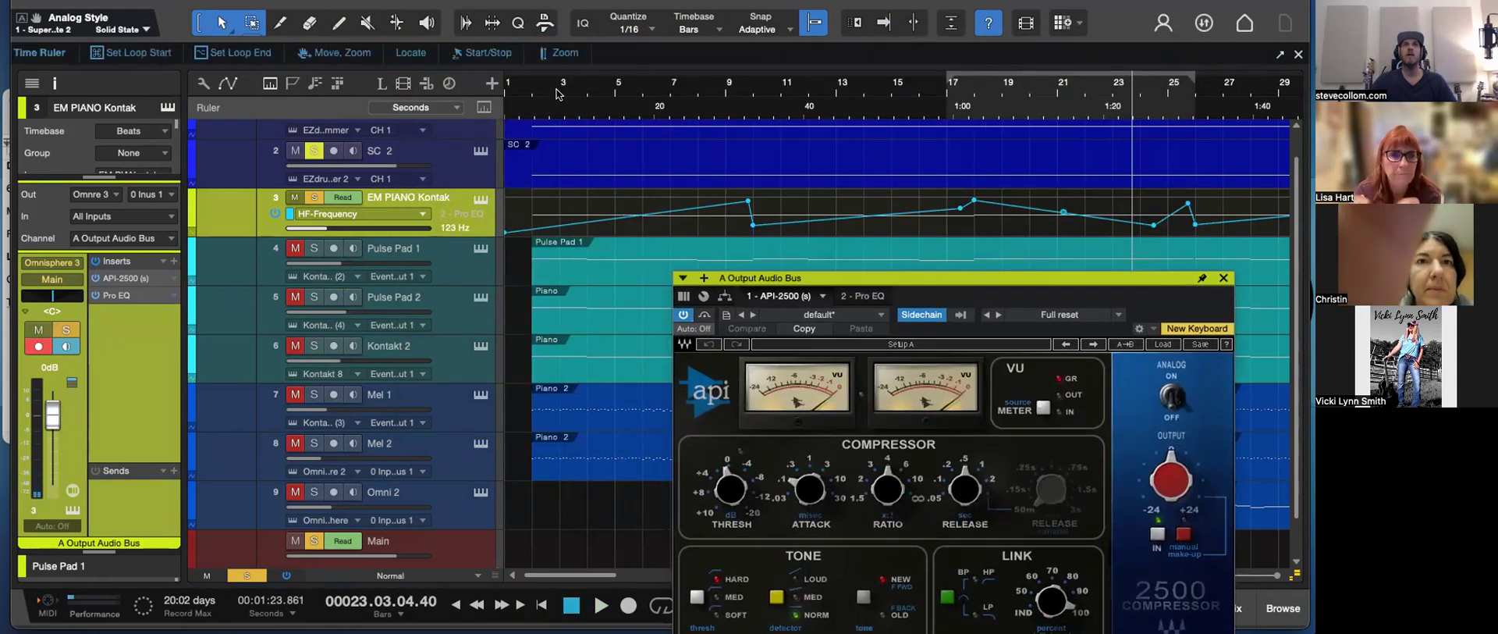
click(529, 99)
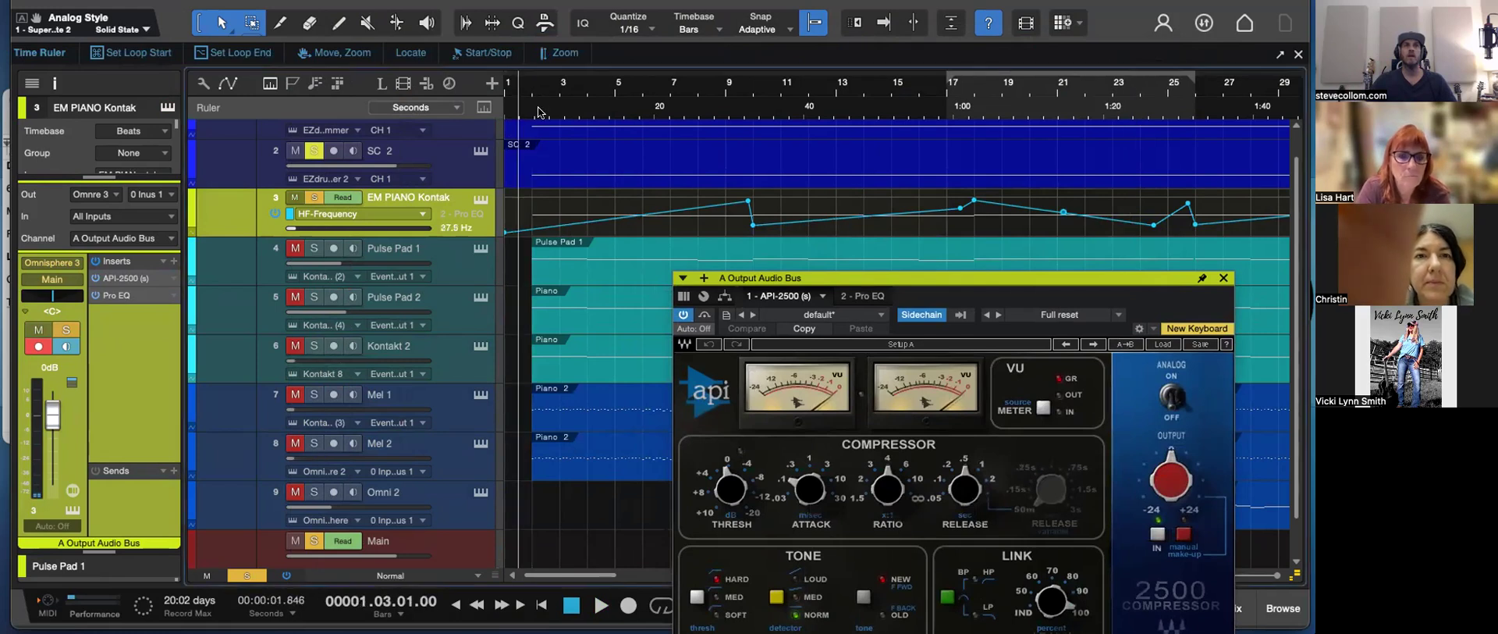
- Reposition the API-2500 compressor window, compare playback with its sidechain disabled and re-enabled, and close the compressor
drag(927, 279, 879, 113)
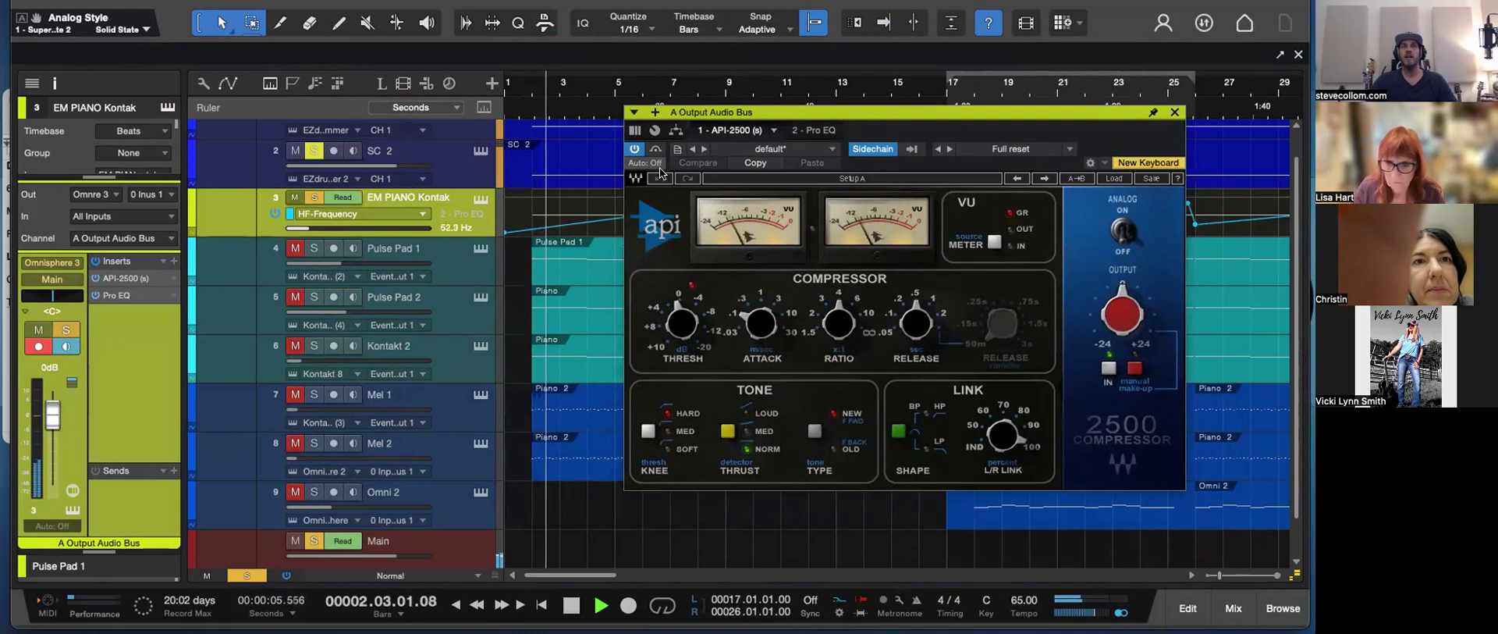
click(875, 149)
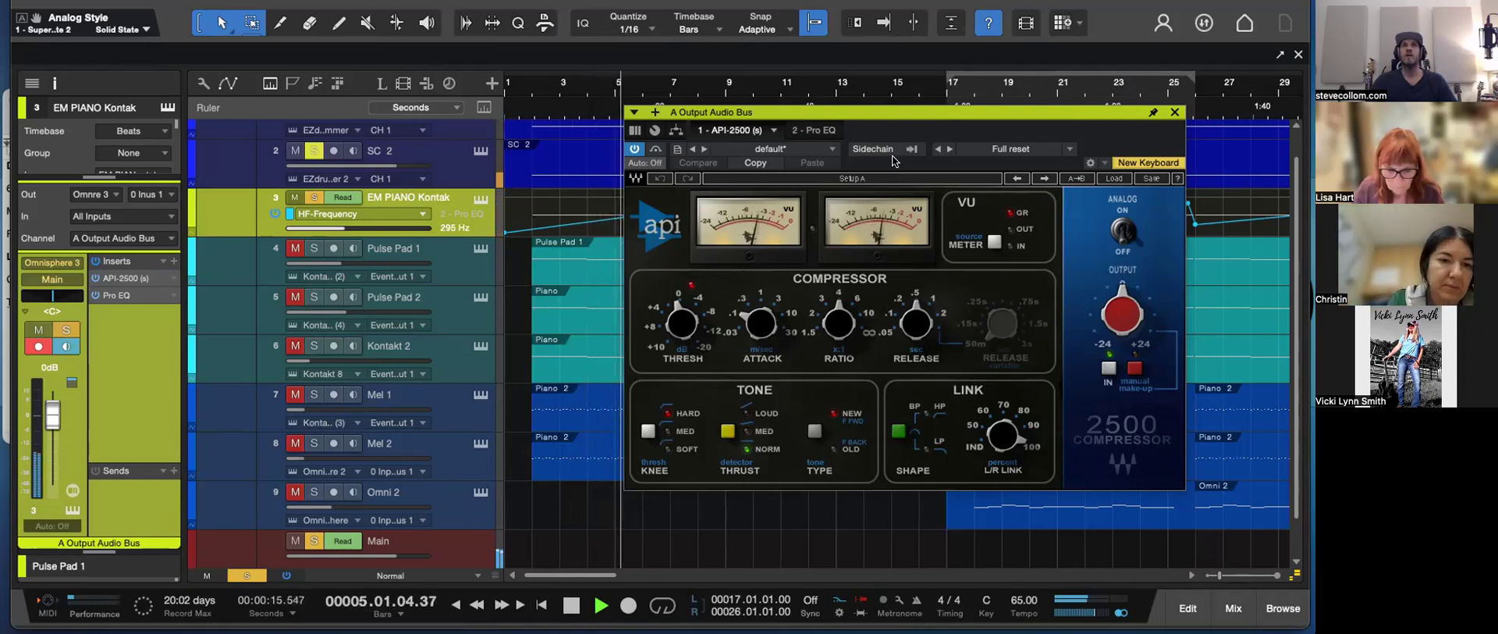
click(875, 149)
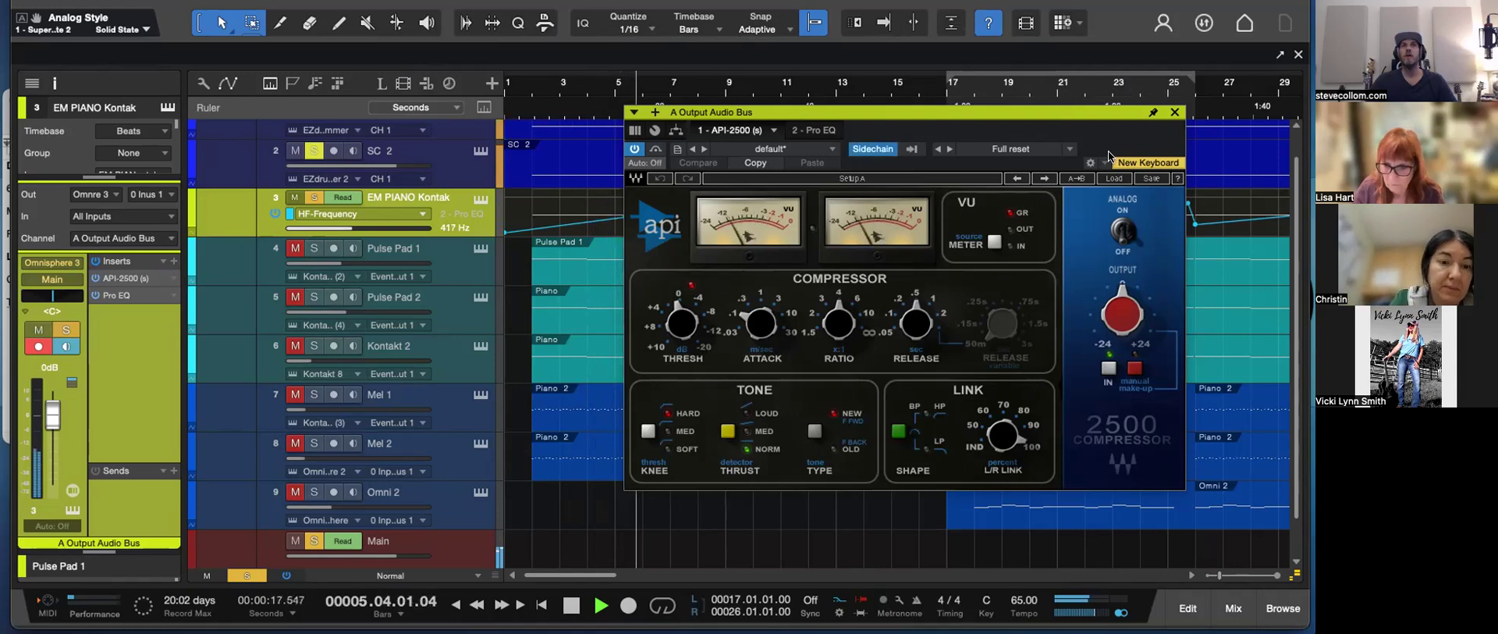
click(1172, 114)
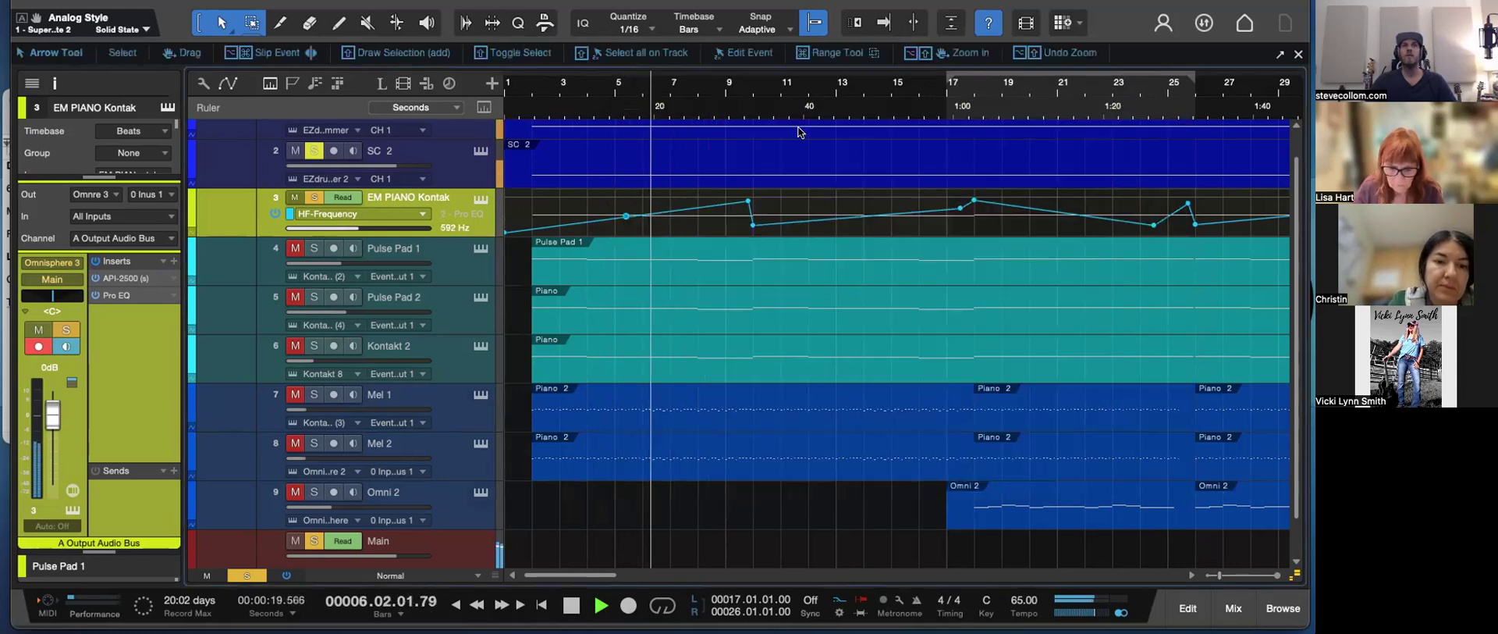
- Clear the EM PIANO Kontak solo, listen to the full arrangement, and stop playback
scroll(312, 226, up, 1)
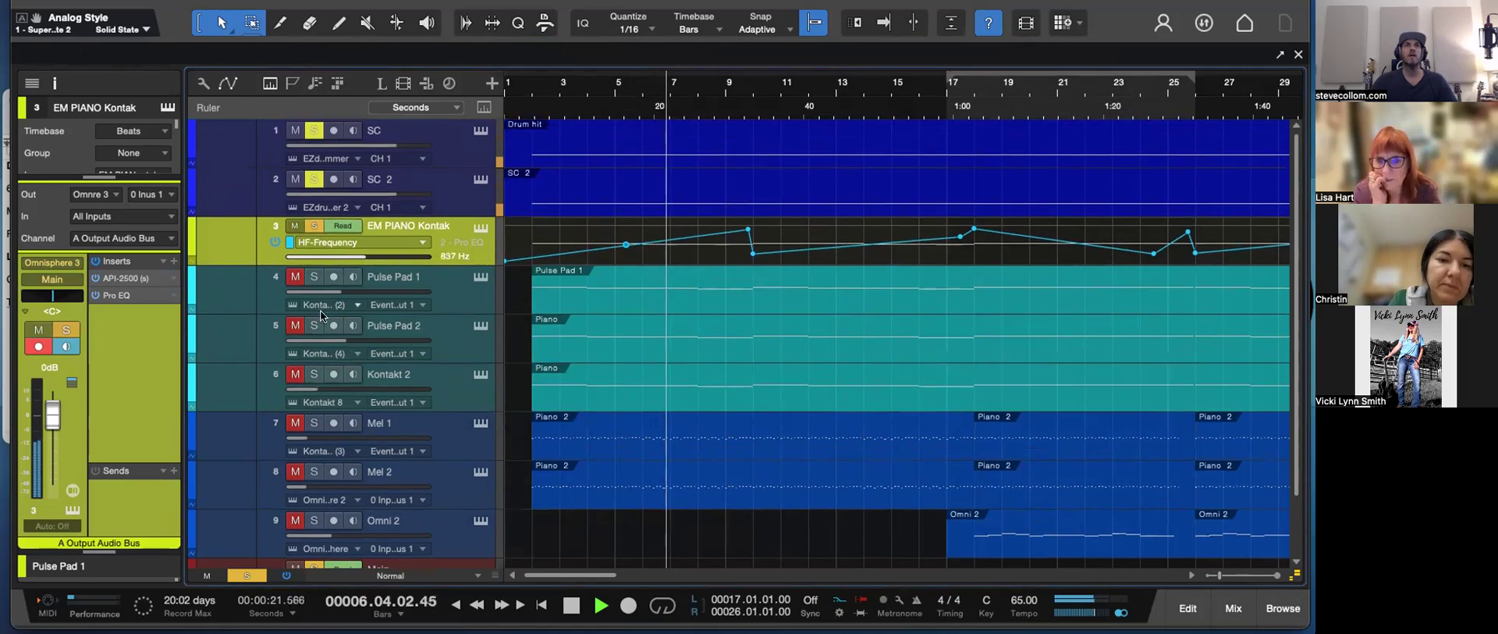
click(314, 225)
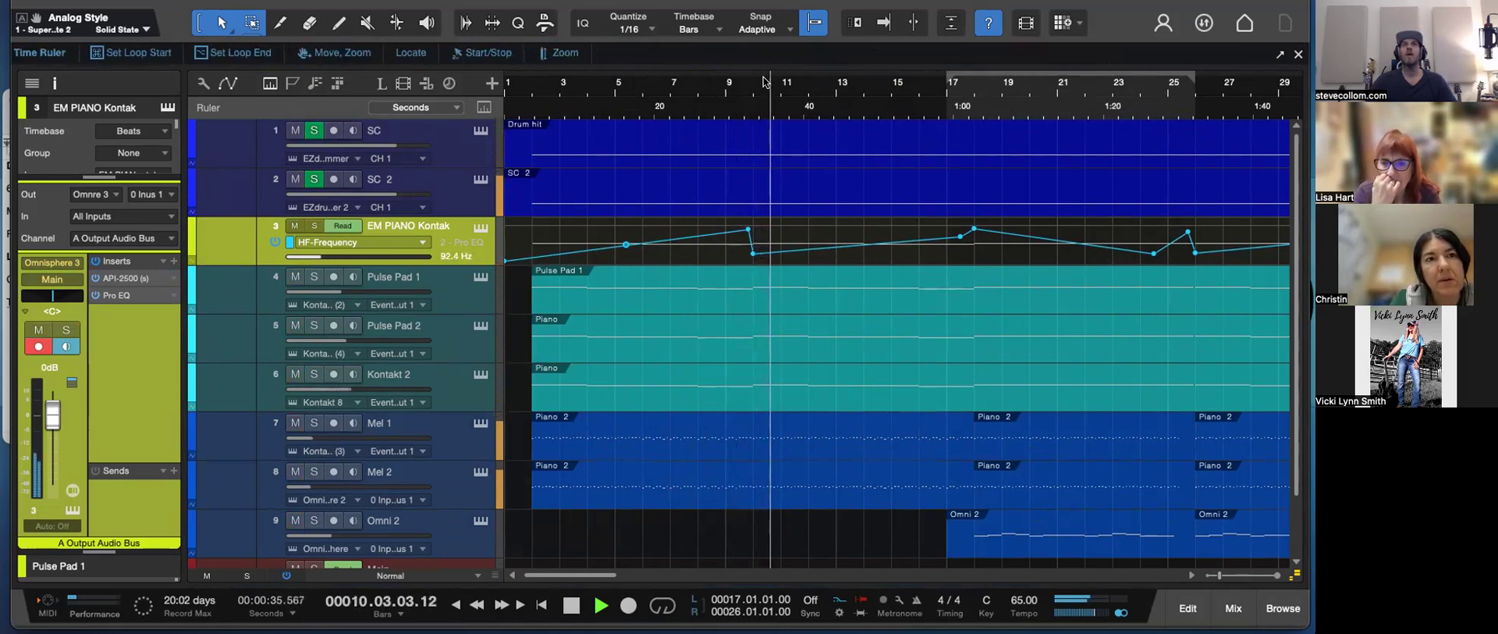
key(space)
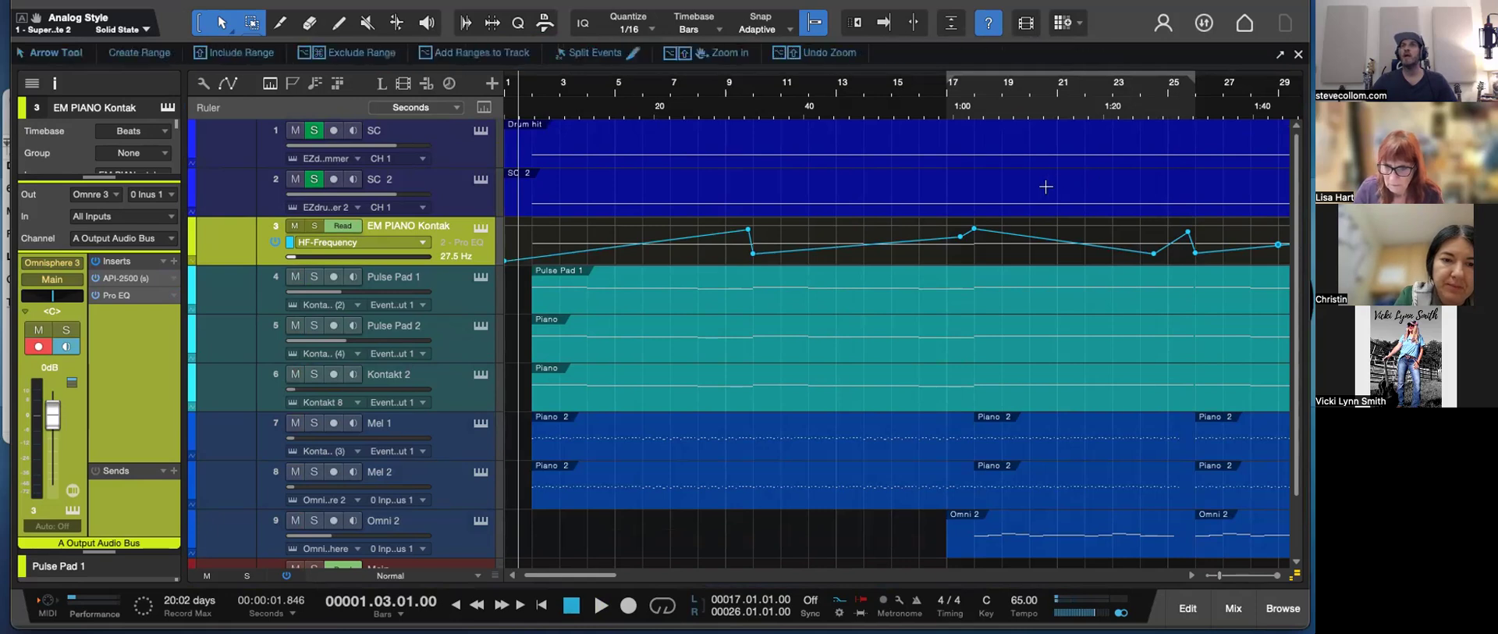
- Enlarge the SC 2 track, open its EZdrummer 2 instrument, audition the kick drum, and close the instrument window
click(447, 205)
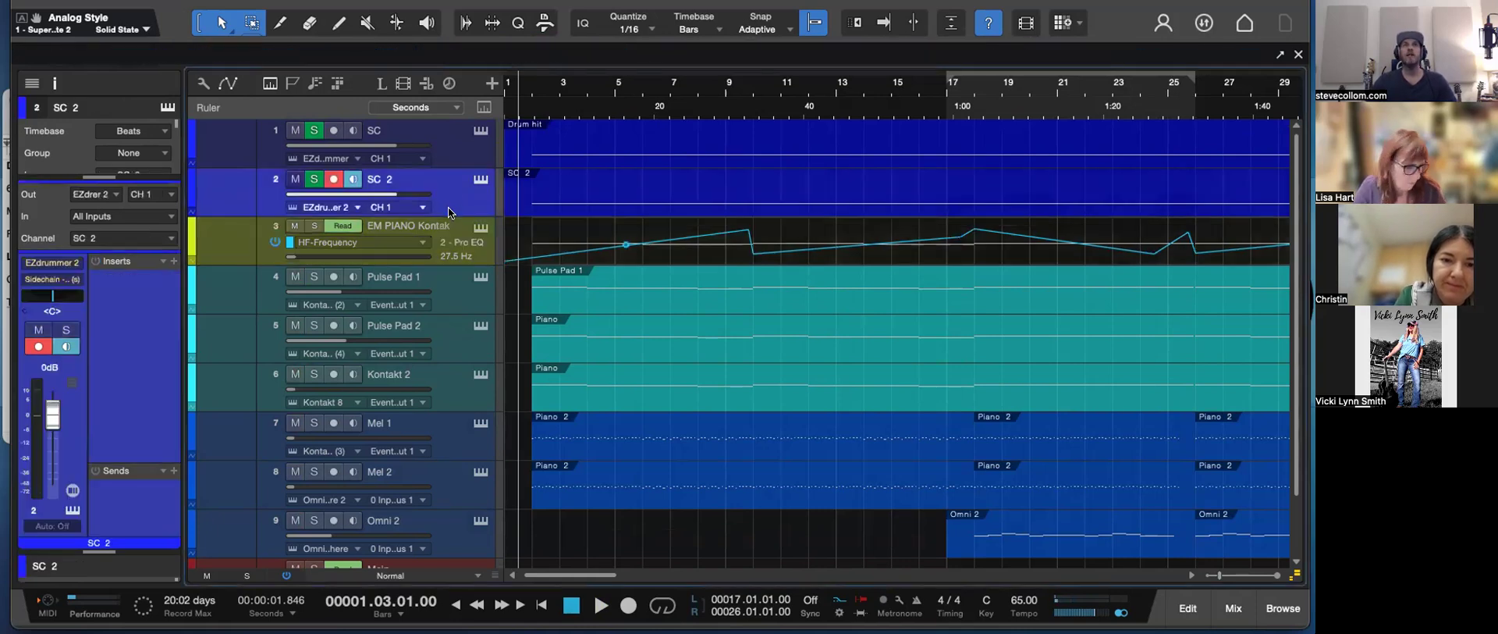
drag(451, 213, 448, 269)
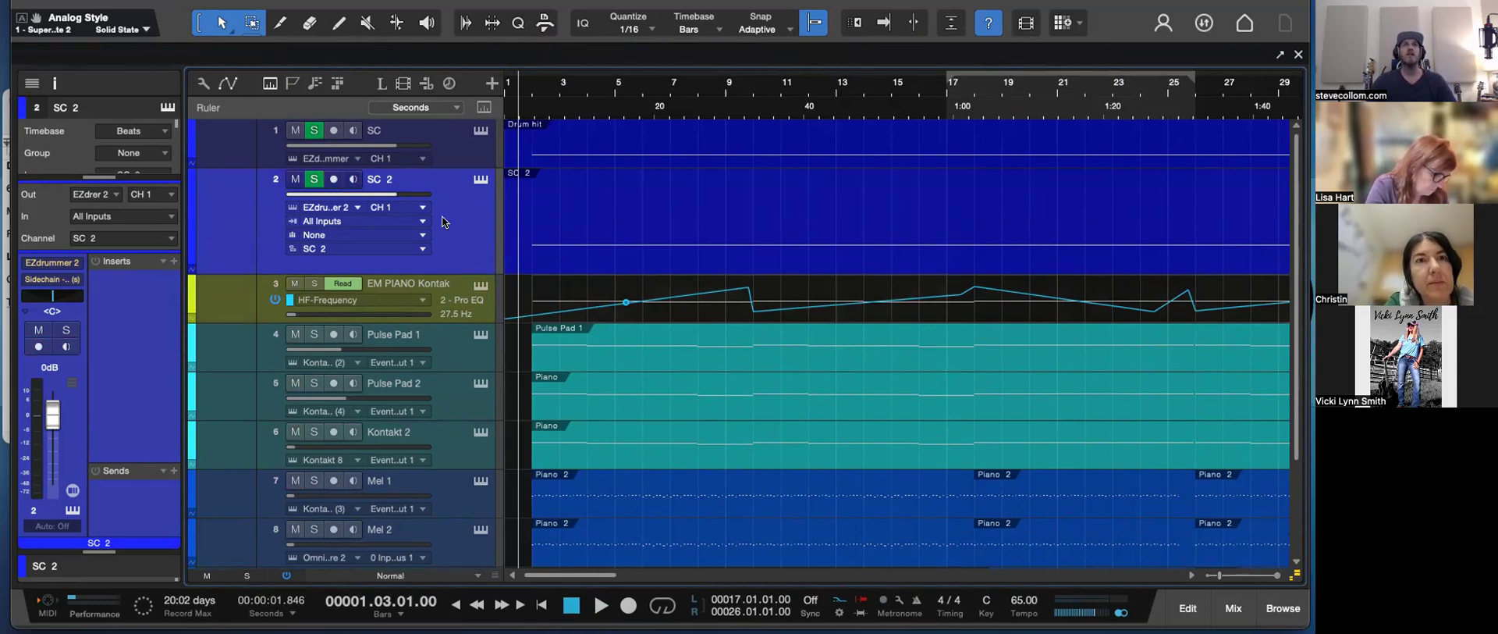
click(481, 180)
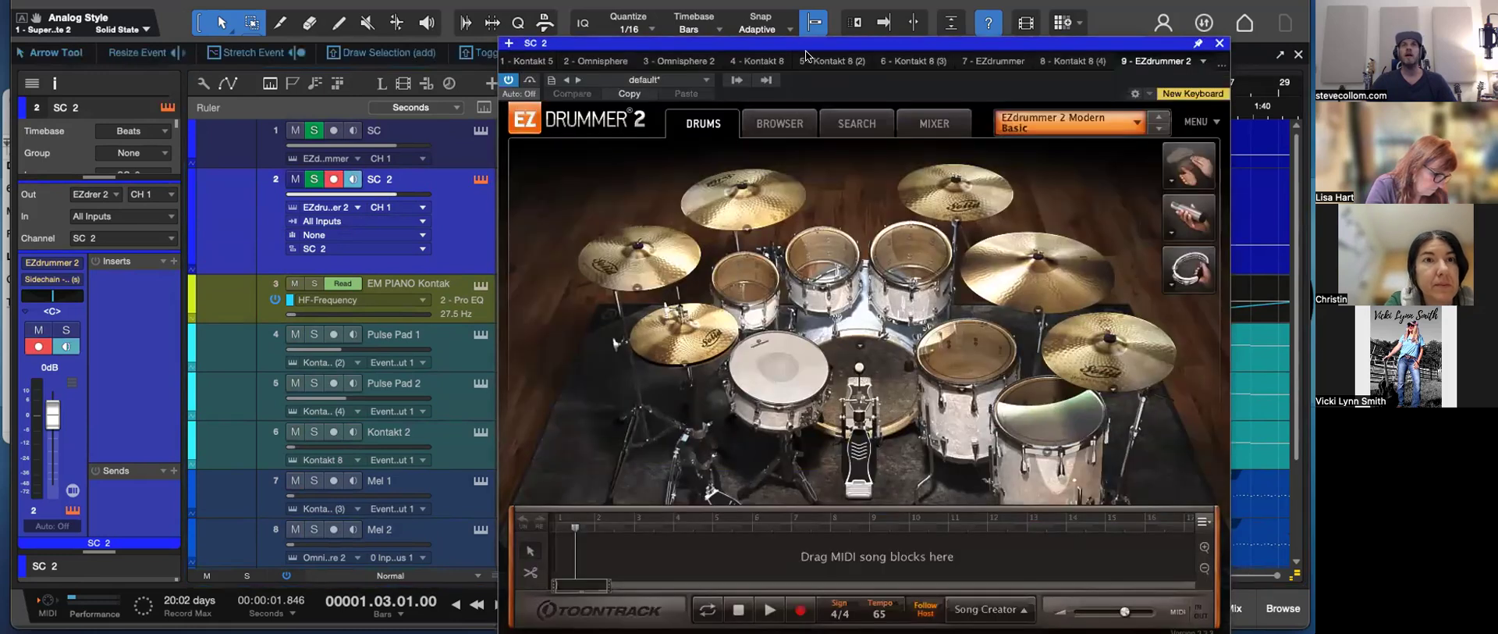
click(900, 367)
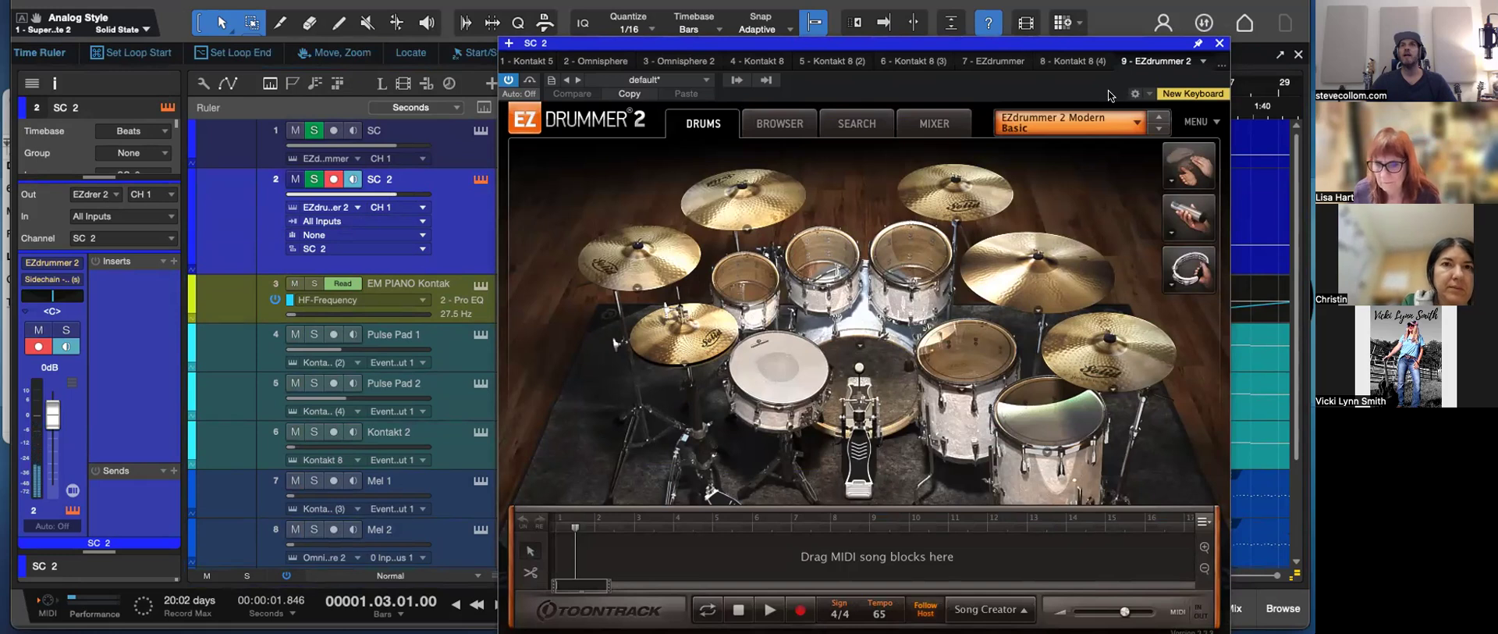
drag(1111, 95, 1096, 137)
click(1204, 86)
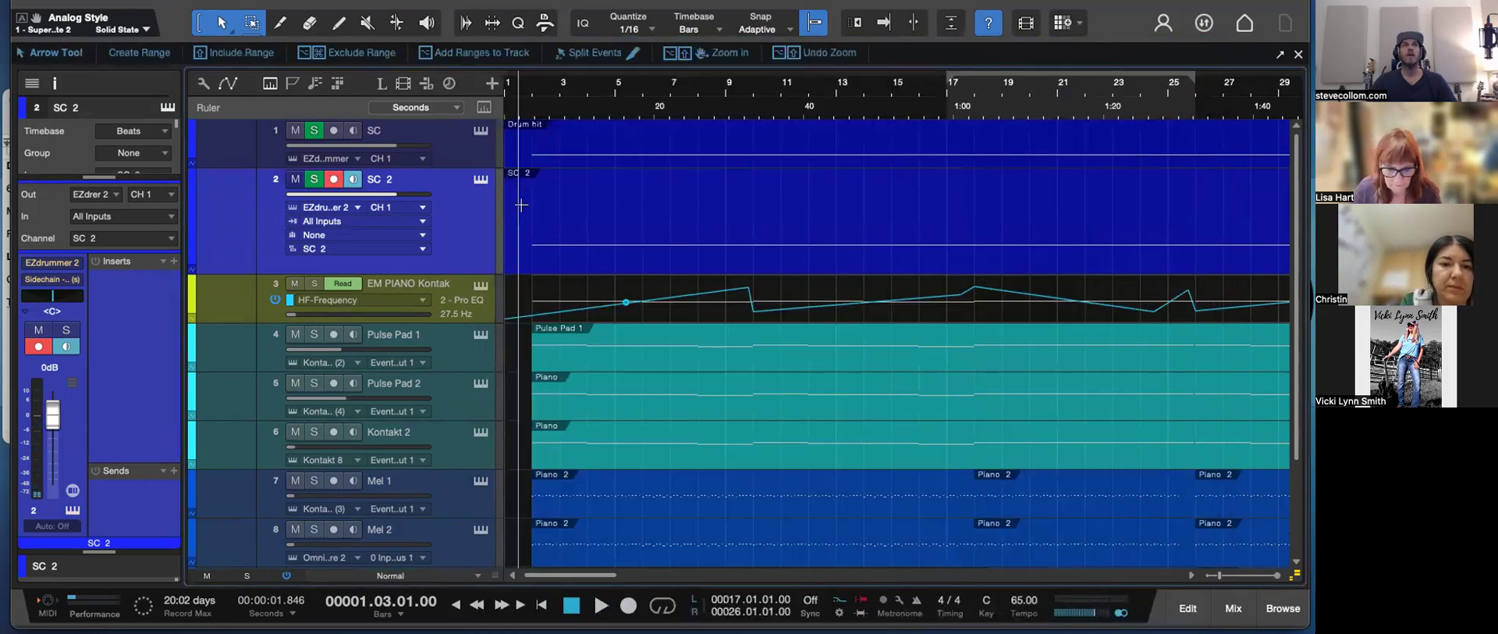
- Add one stereo audio track named Drum hit below SC 2, with Input L+R and output to Main
click(581, 262)
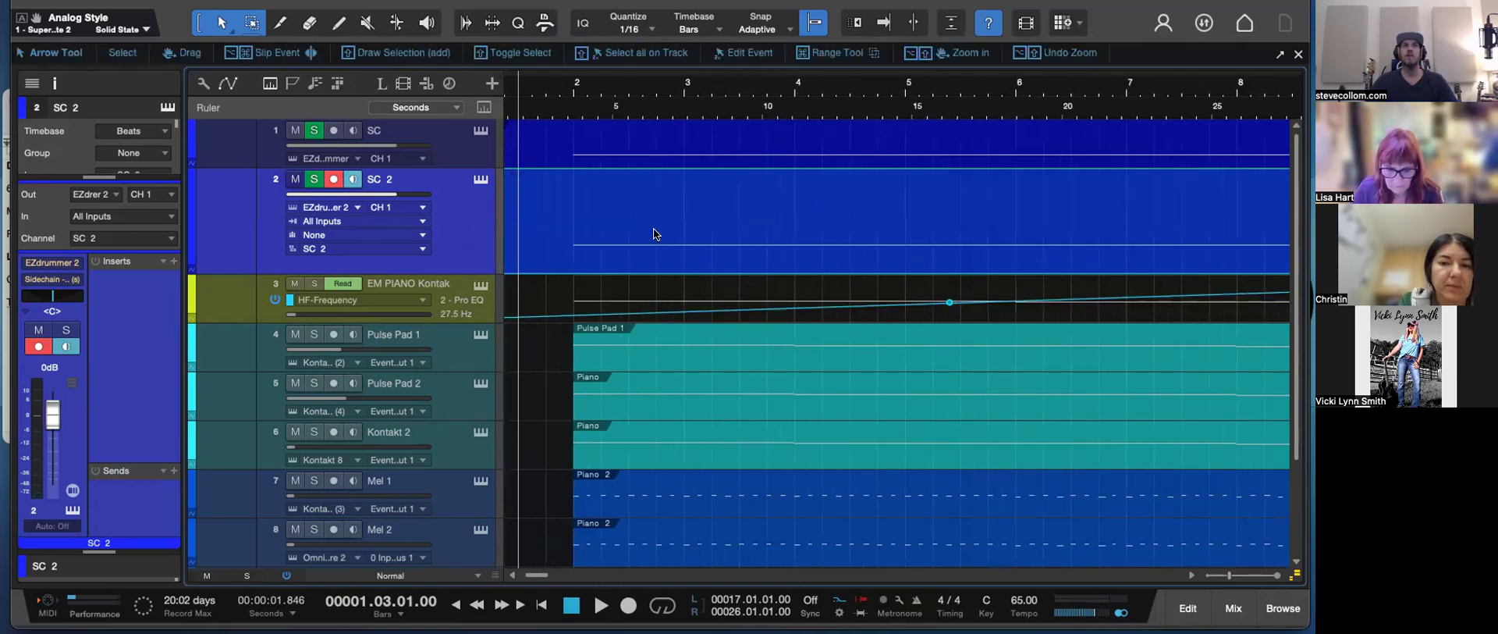
key(w)
key(w)
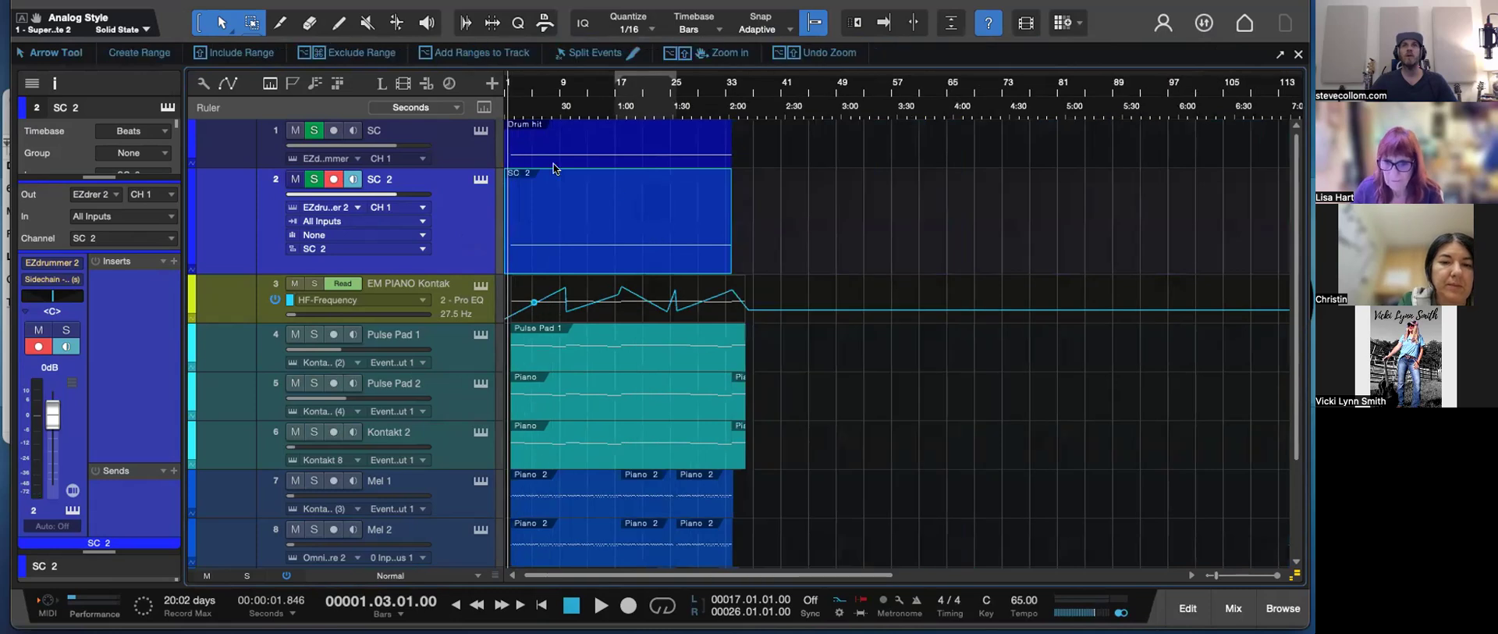
click(492, 83)
click(621, 131)
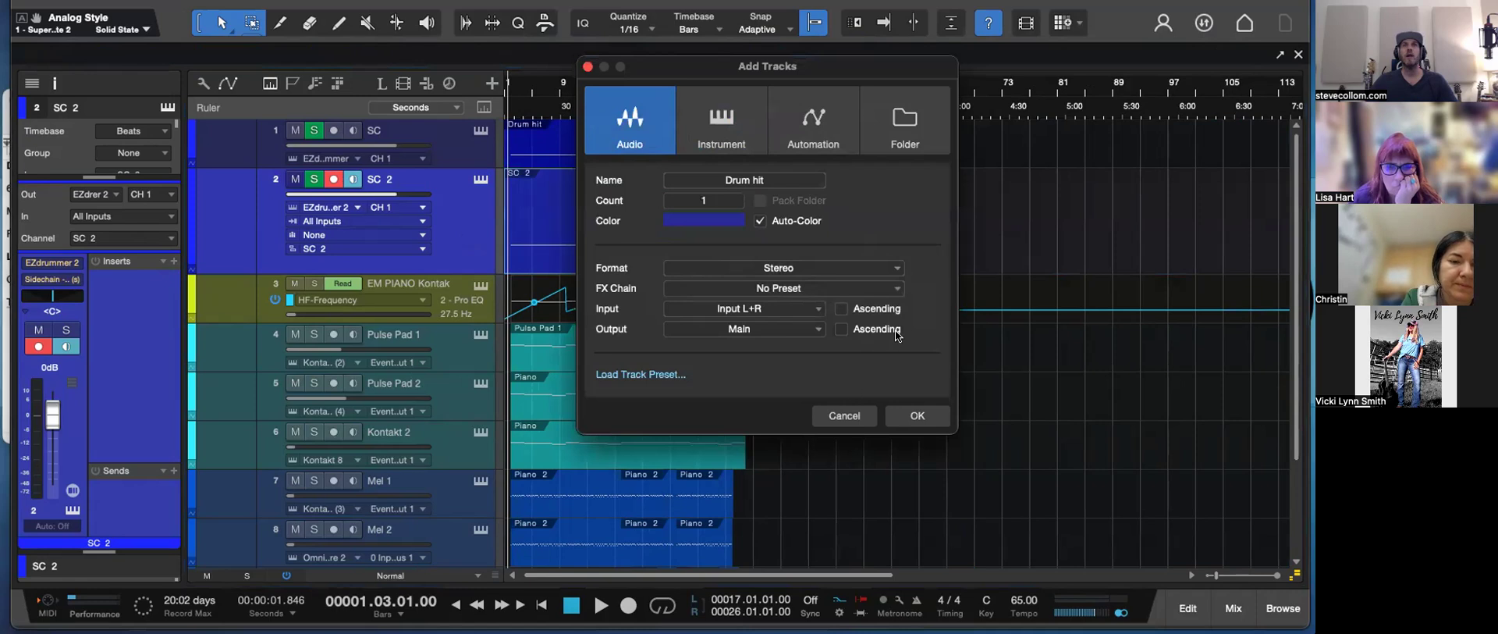
click(918, 415)
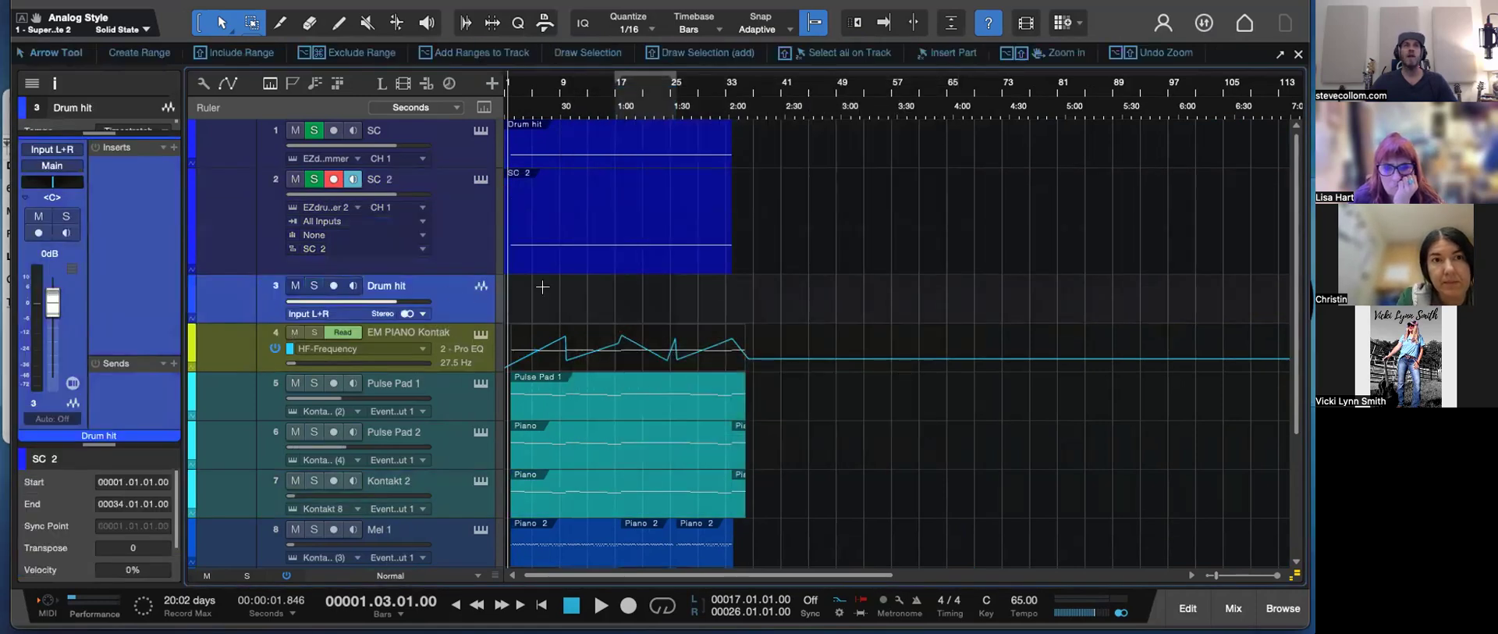
- Copy the SC 2 part to bar 41, trim it to bars 41–44, and copy it onto the Drum hit track
click(714, 222)
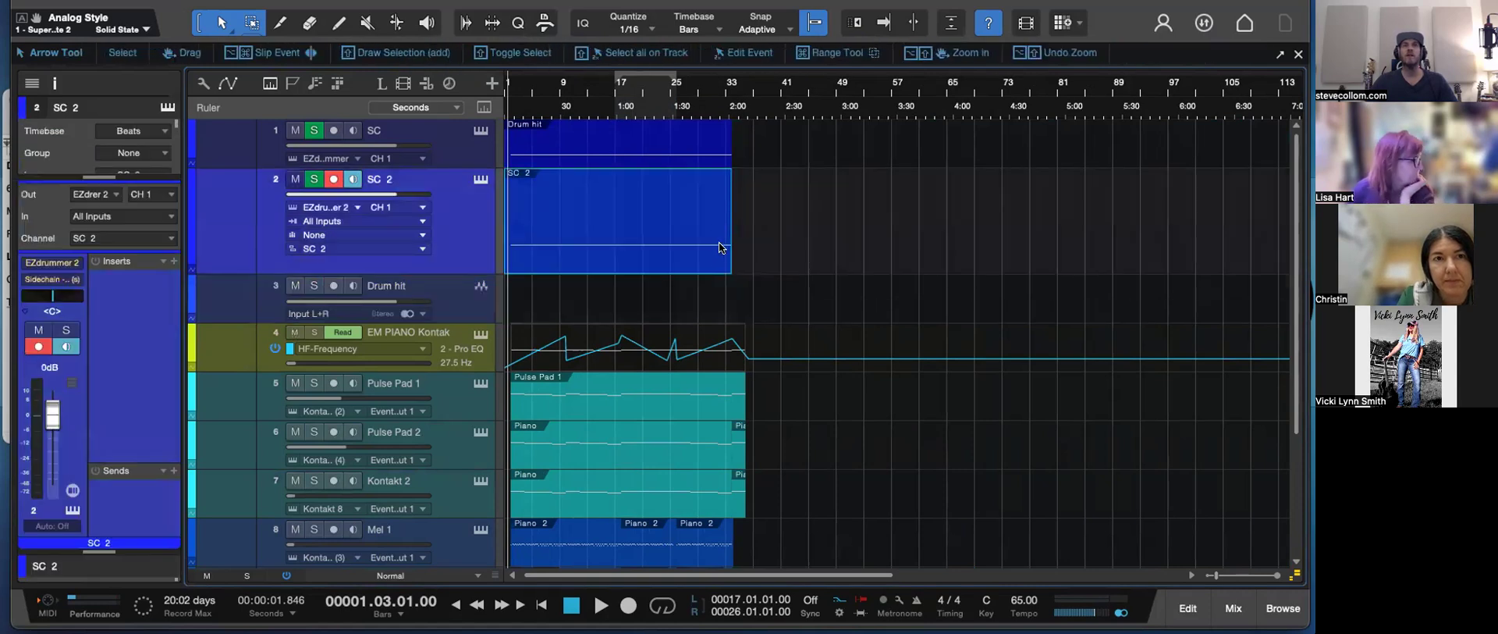
drag(661, 259, 936, 261)
drag(802, 209, 841, 209)
key(Delete)
click(867, 251)
key(Delete)
click(791, 253)
drag(791, 253, 789, 329)
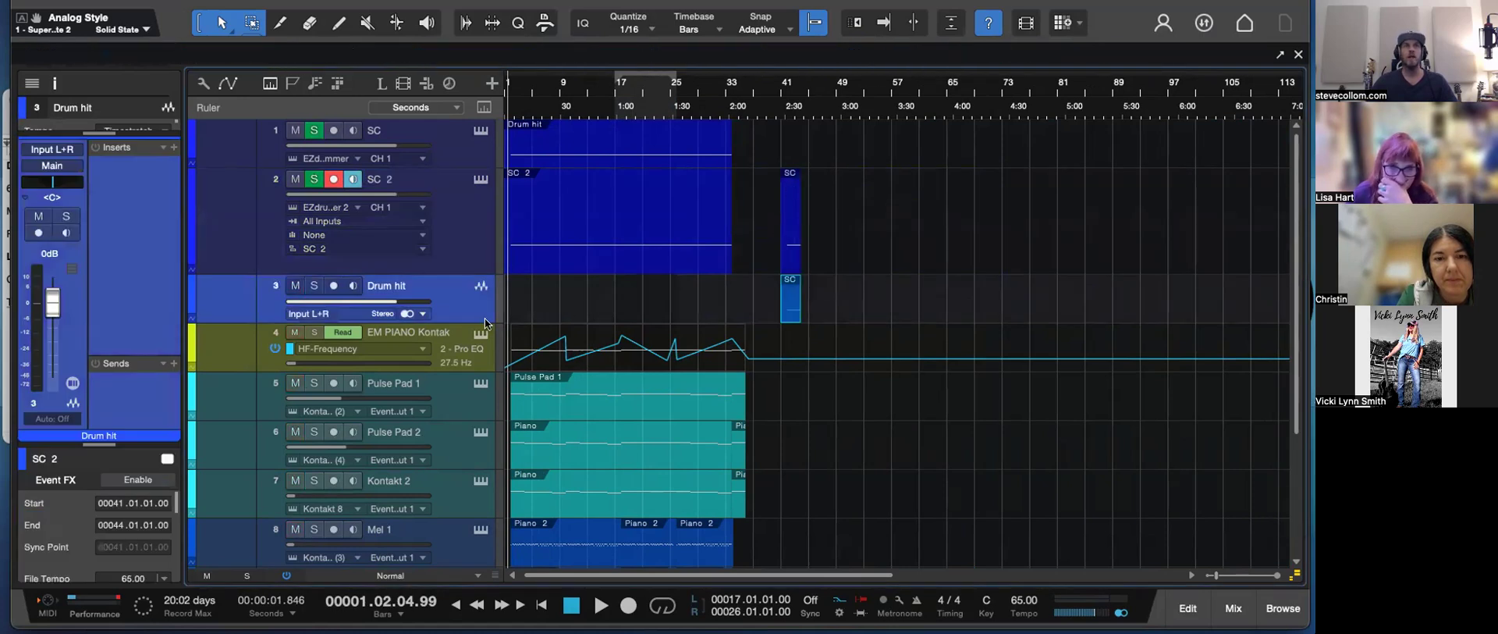
- Enlarge the Drum hit track and examine the copied part around bar 42
drag(476, 320, 476, 427)
key(e)
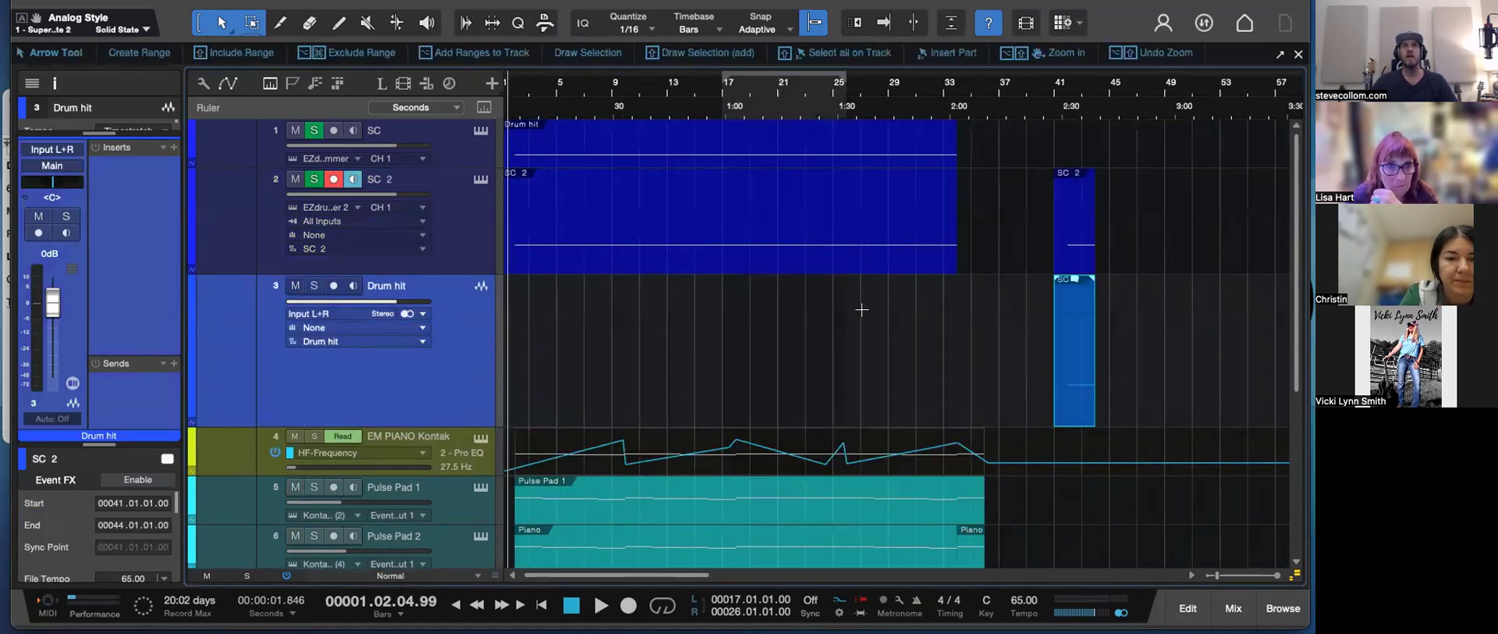
click(1068, 116)
key(e)
key(e)
key(e)
key(e)
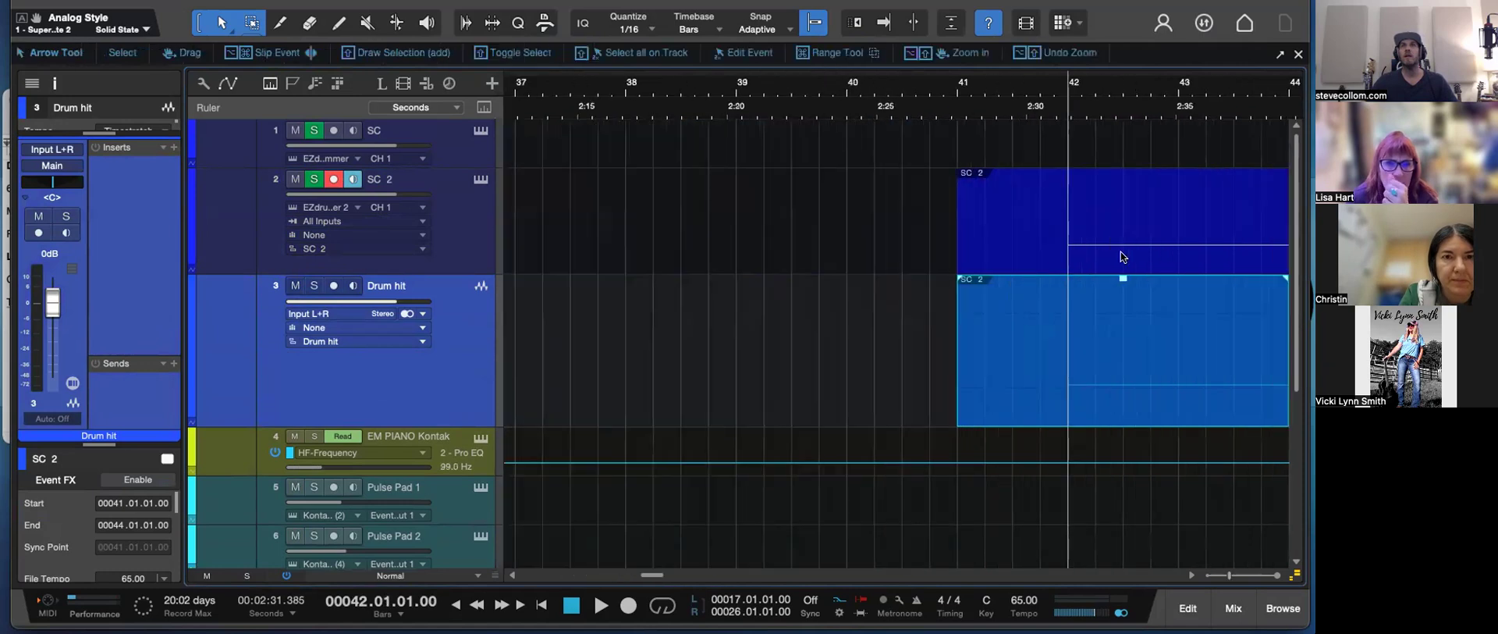
key(w)
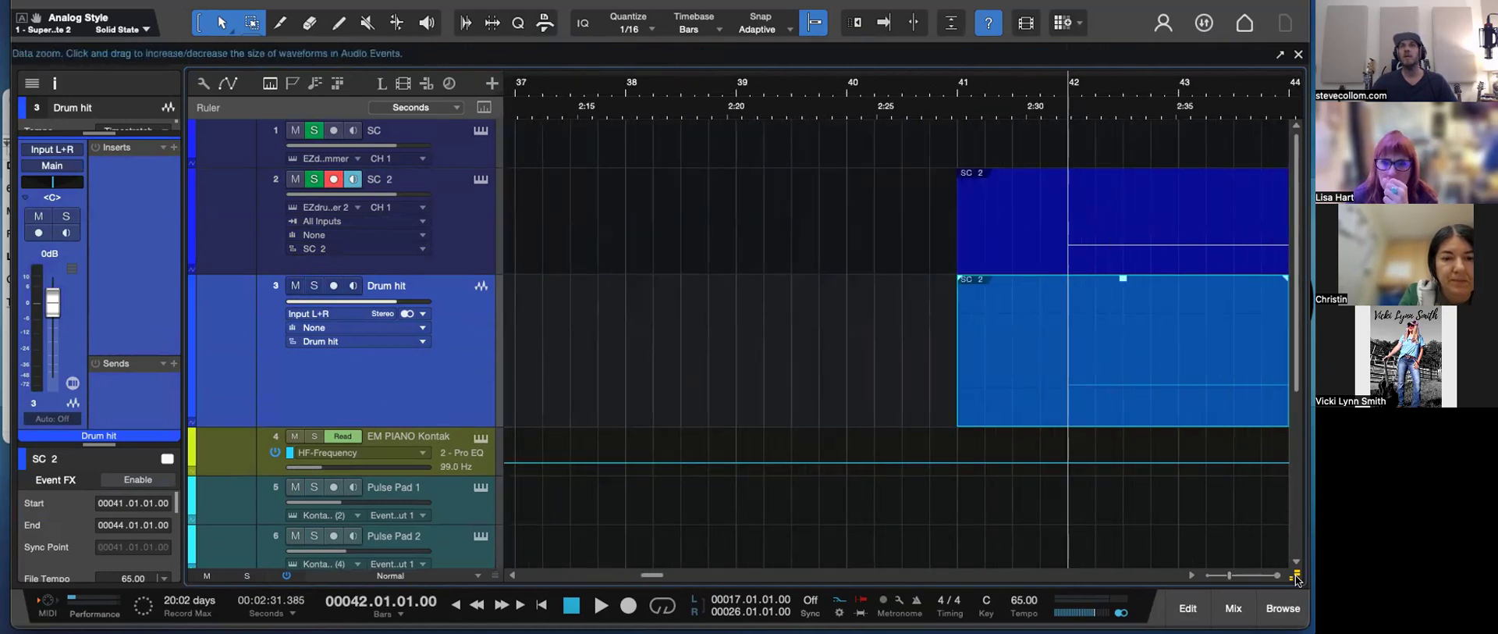
key(w)
key(w)
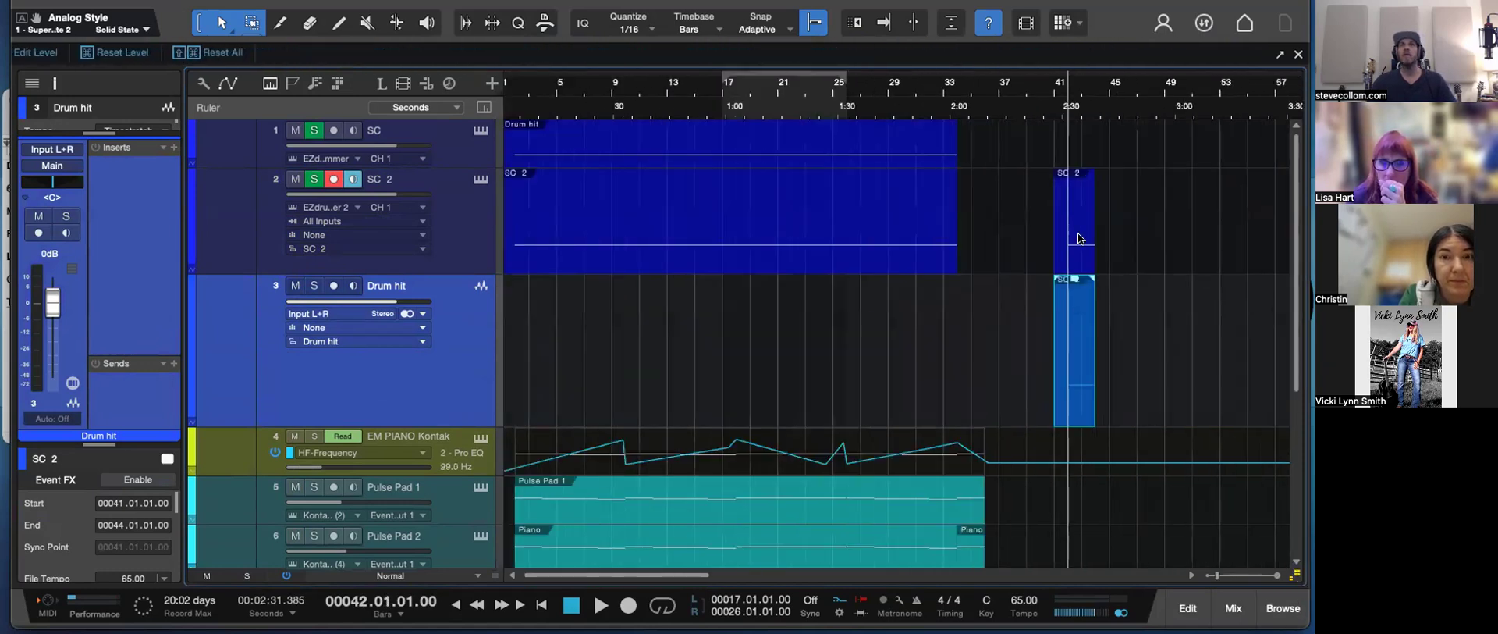
- Delete the short copied parts at bar 41 from the SC 2 and Drum hit tracks
click(1075, 234)
key(Delete)
click(1077, 395)
key(Delete)
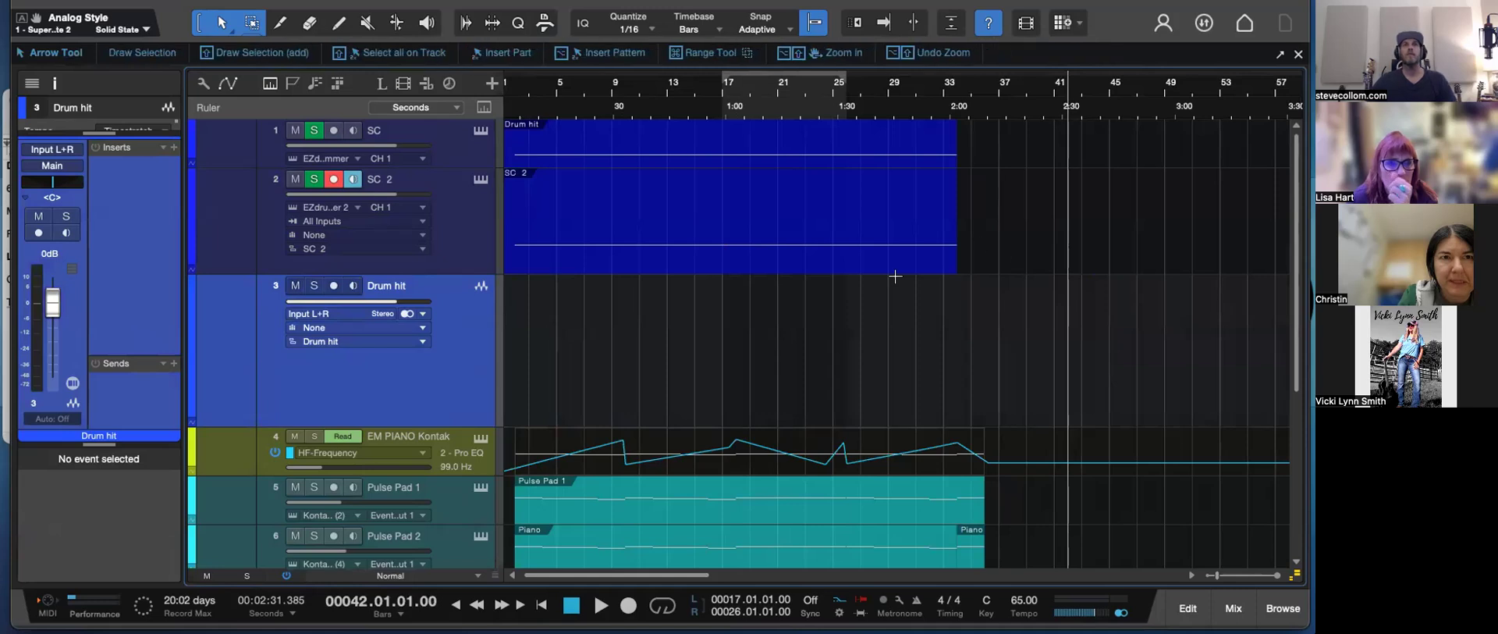
- Disarm SC 2 for recording, return the playhead to the song start, and open the SC 2 part for note editing
scroll(691, 310, left, 1)
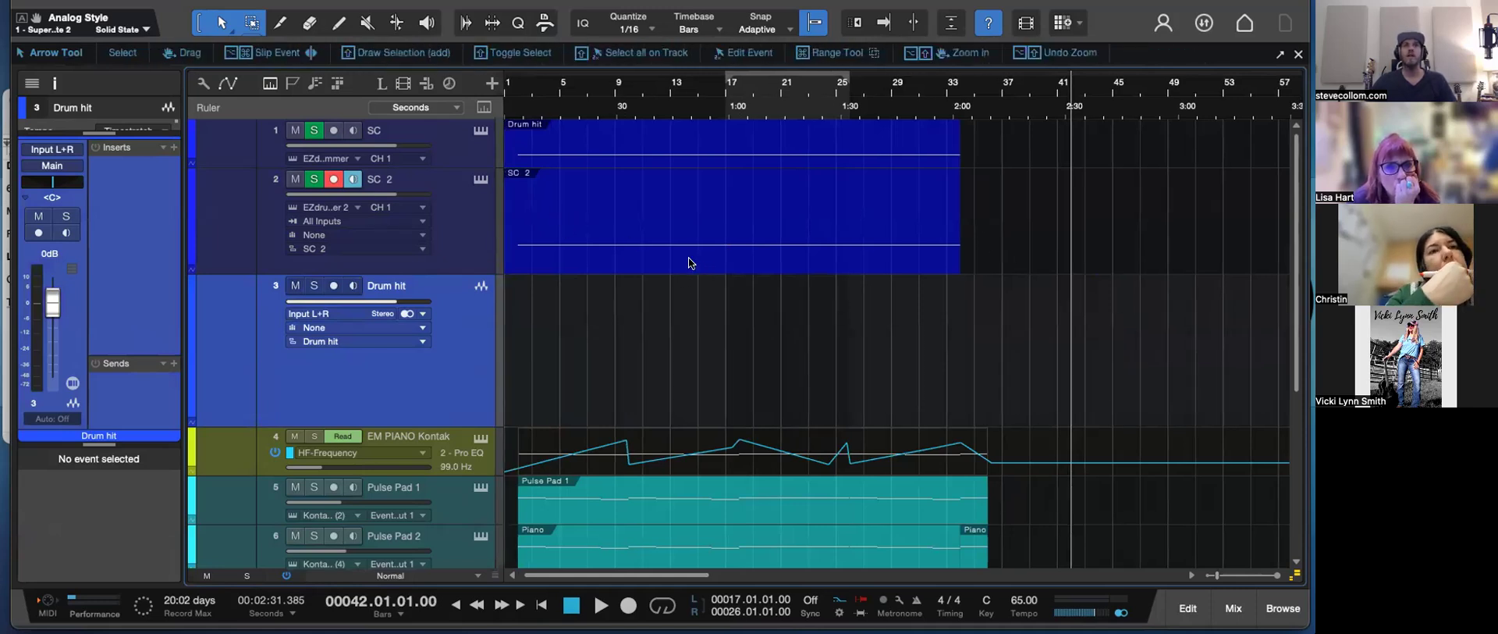
click(519, 92)
click(333, 182)
key(comma)
key(e)
key(e)
key(e)
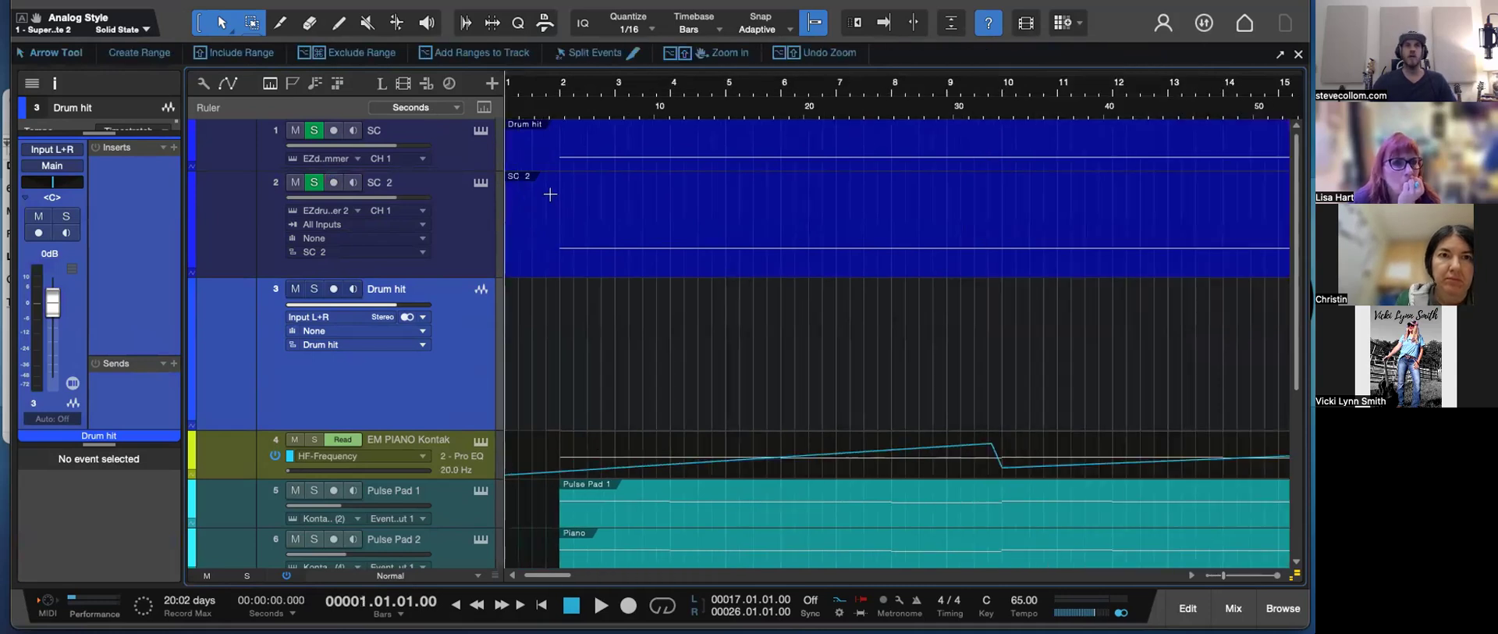
click(638, 258)
double_click(627, 250)
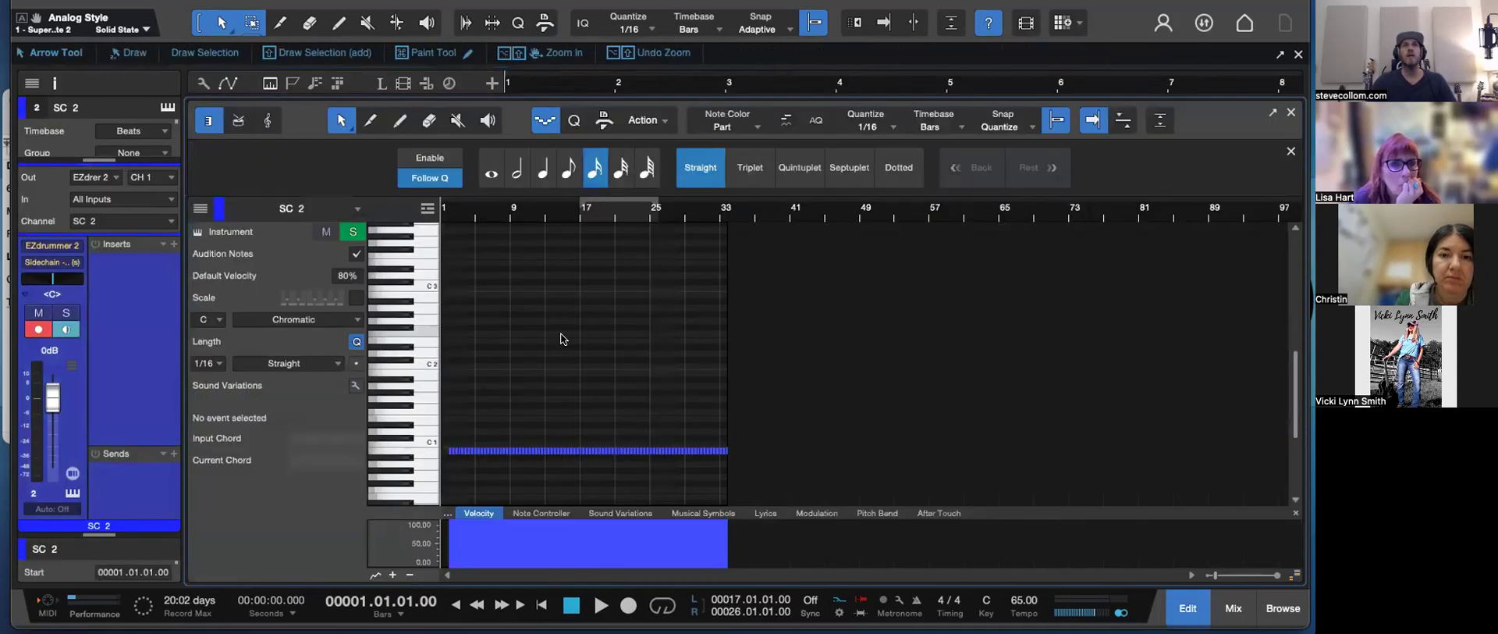
- Select the eight B 0 notes in bar 2 of SC 2 and shorten each to a sixteenth note
key(e)
key(e)
key(e)
key(e)
key(e)
key(e)
key(w)
drag(720, 407, 1023, 487)
click(983, 401)
drag(981, 397, 703, 484)
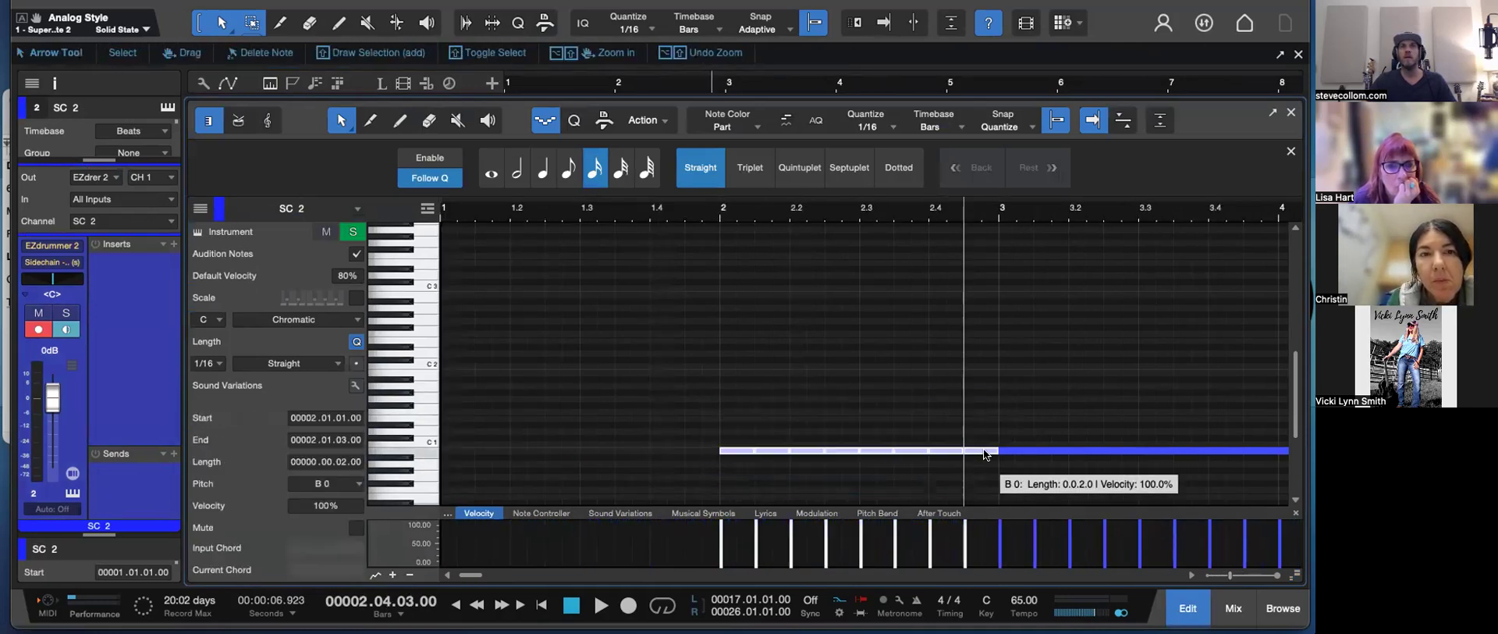
drag(979, 451, 968, 450)
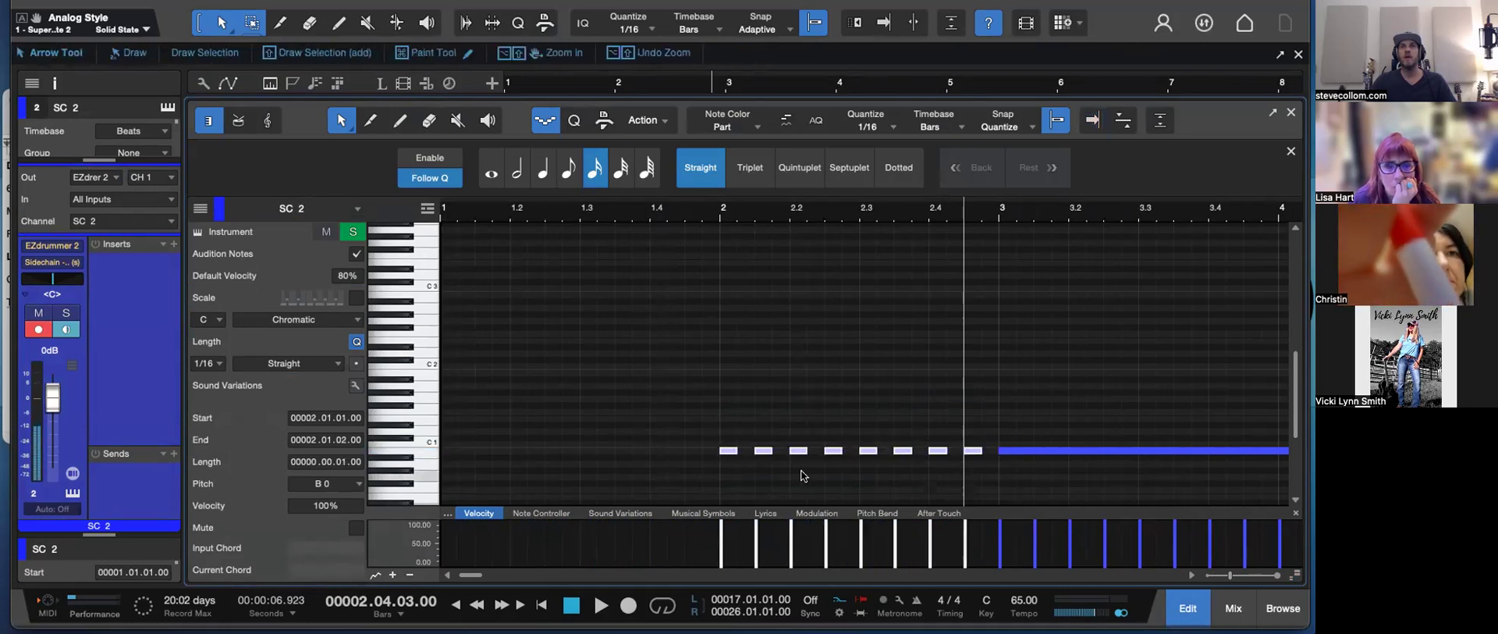
- Play the SC 2 notes from just before bar 2 and stop partway through the bar
click(704, 208)
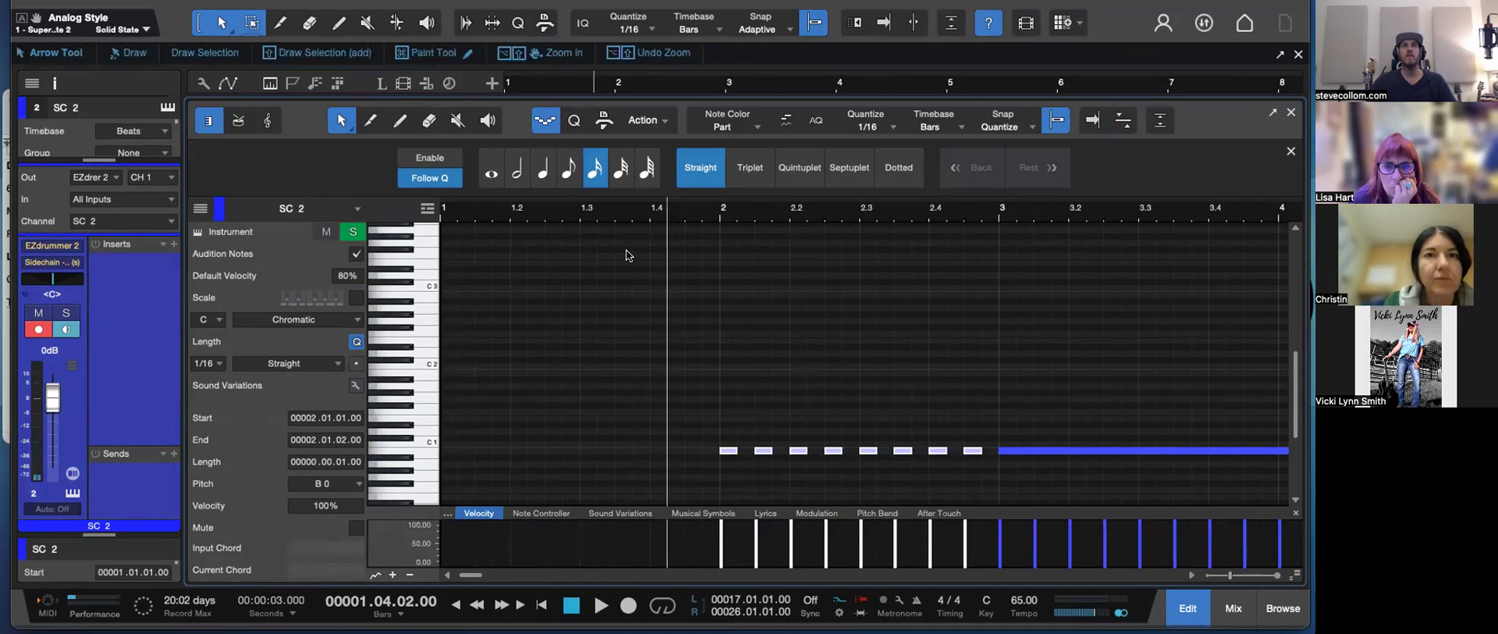
key(space)
key(space)
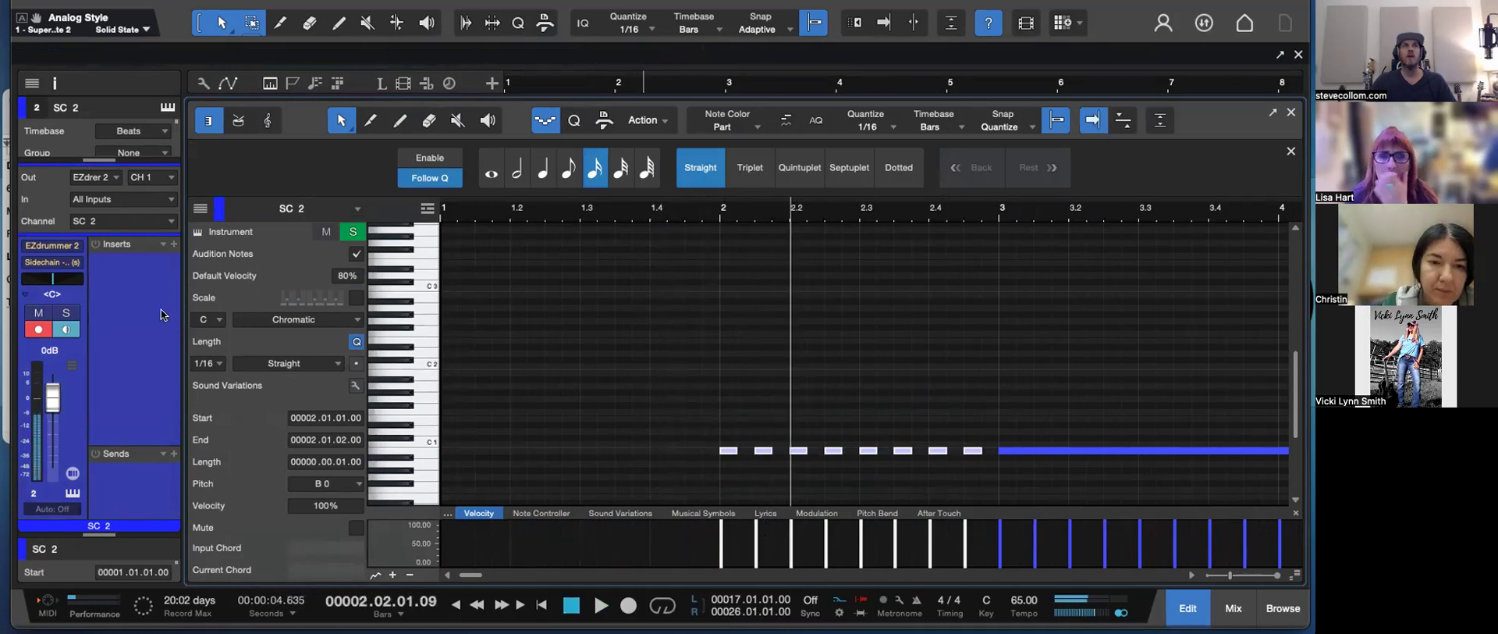
- Route SC 2's channel output to Main and play the rest of bar 2 to hear the drum hits
click(51, 263)
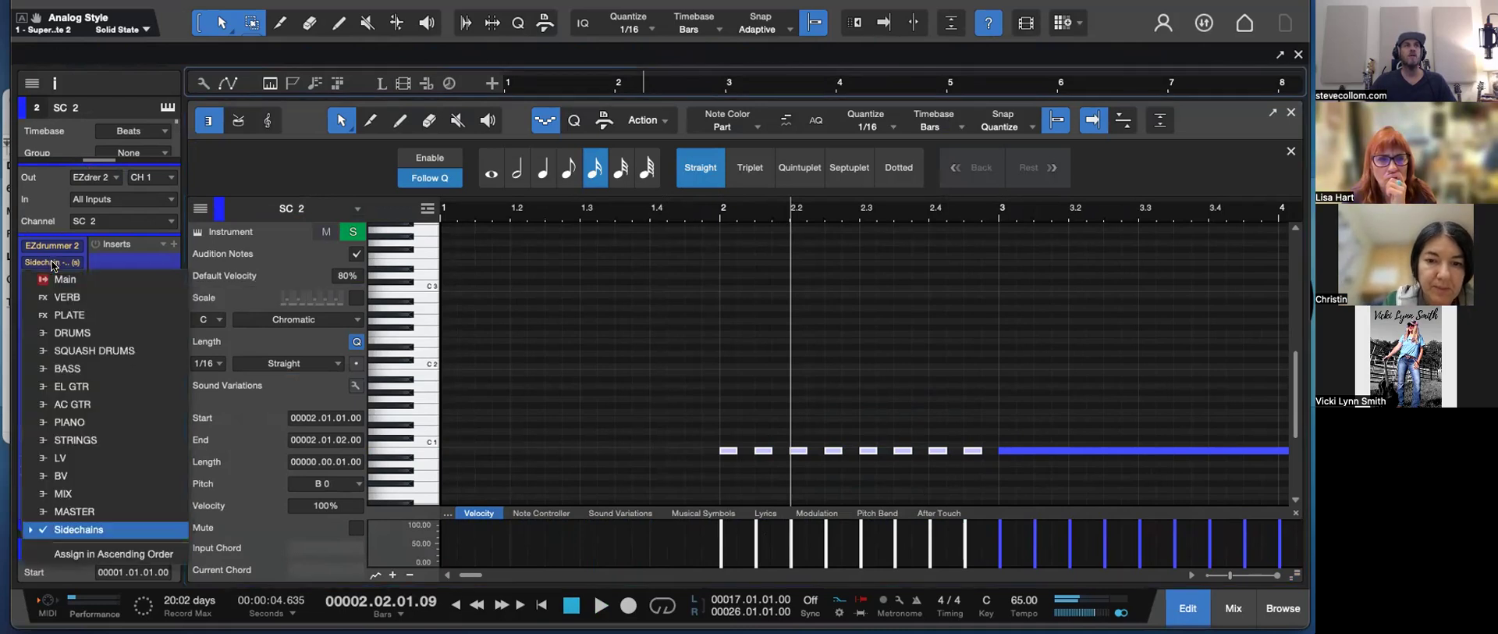
click(64, 278)
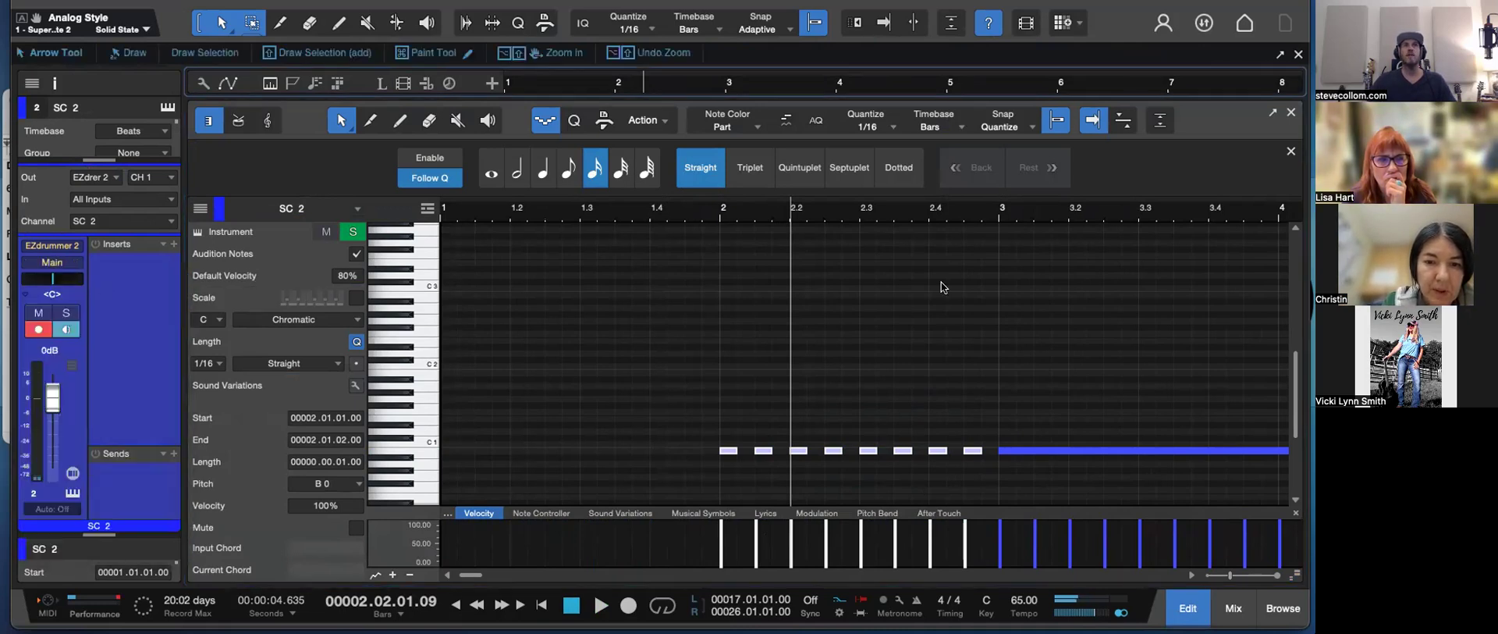
key(space)
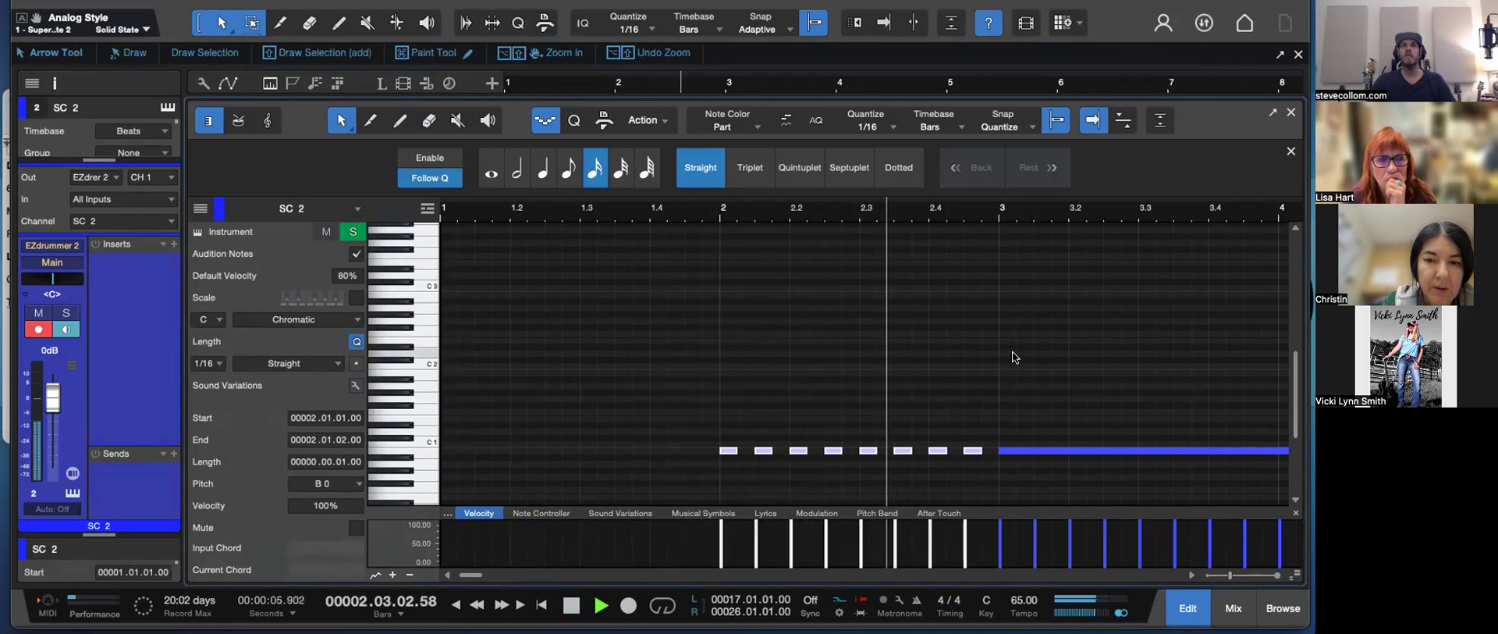
key(space)
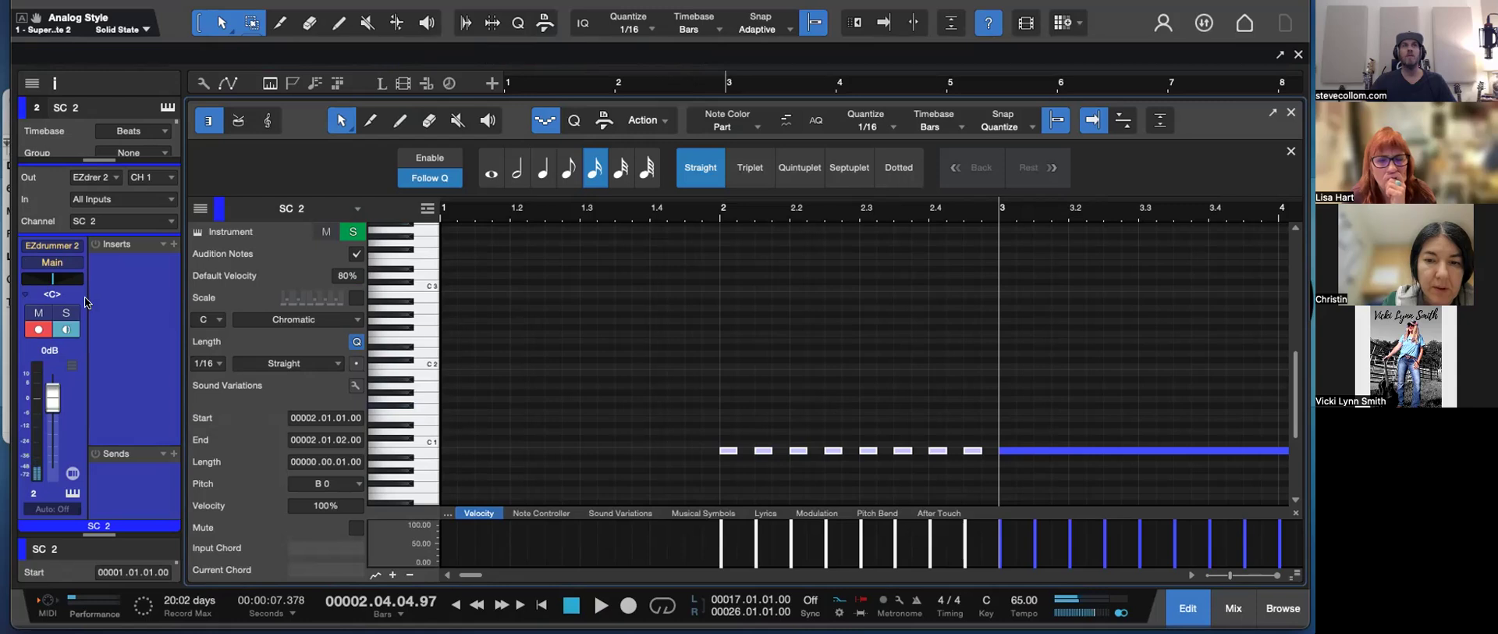
- Route SC 2's output back to the A Output Audio Bus API-2500 sidechain and look through the available sidechain destinations
click(50, 263)
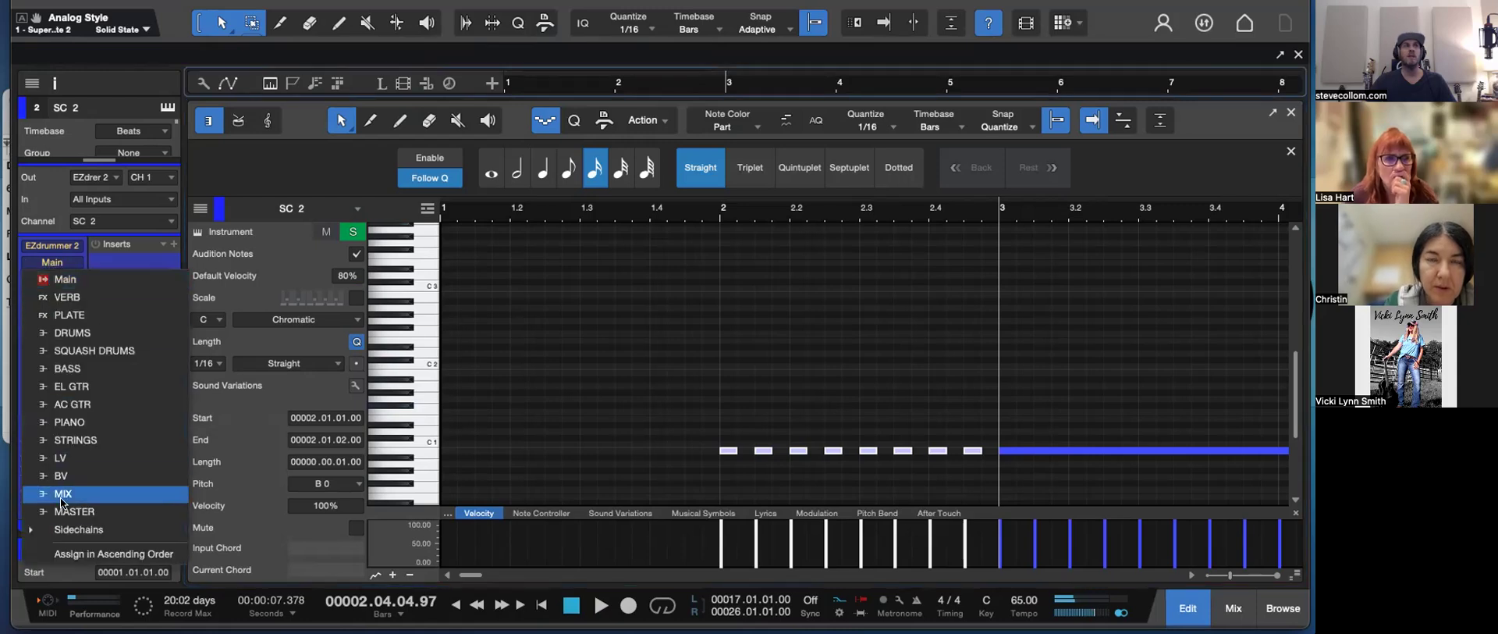
click(33, 529)
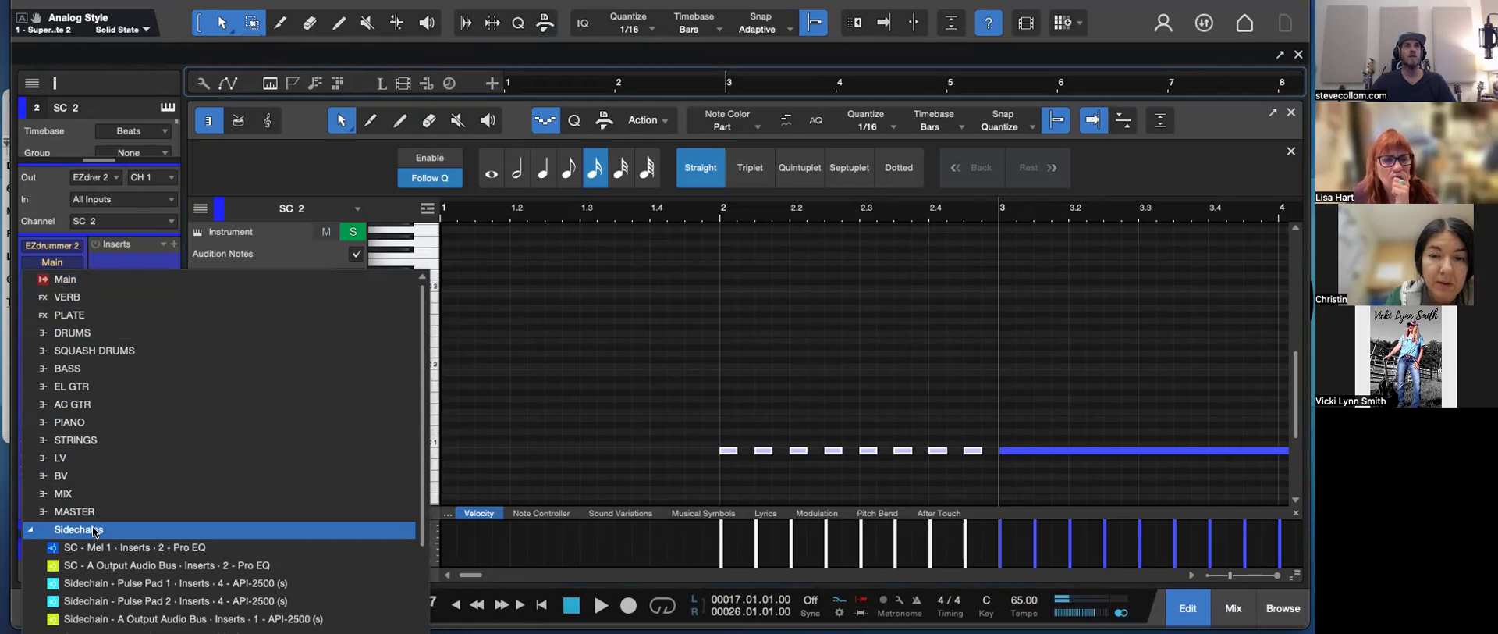
click(531, 445)
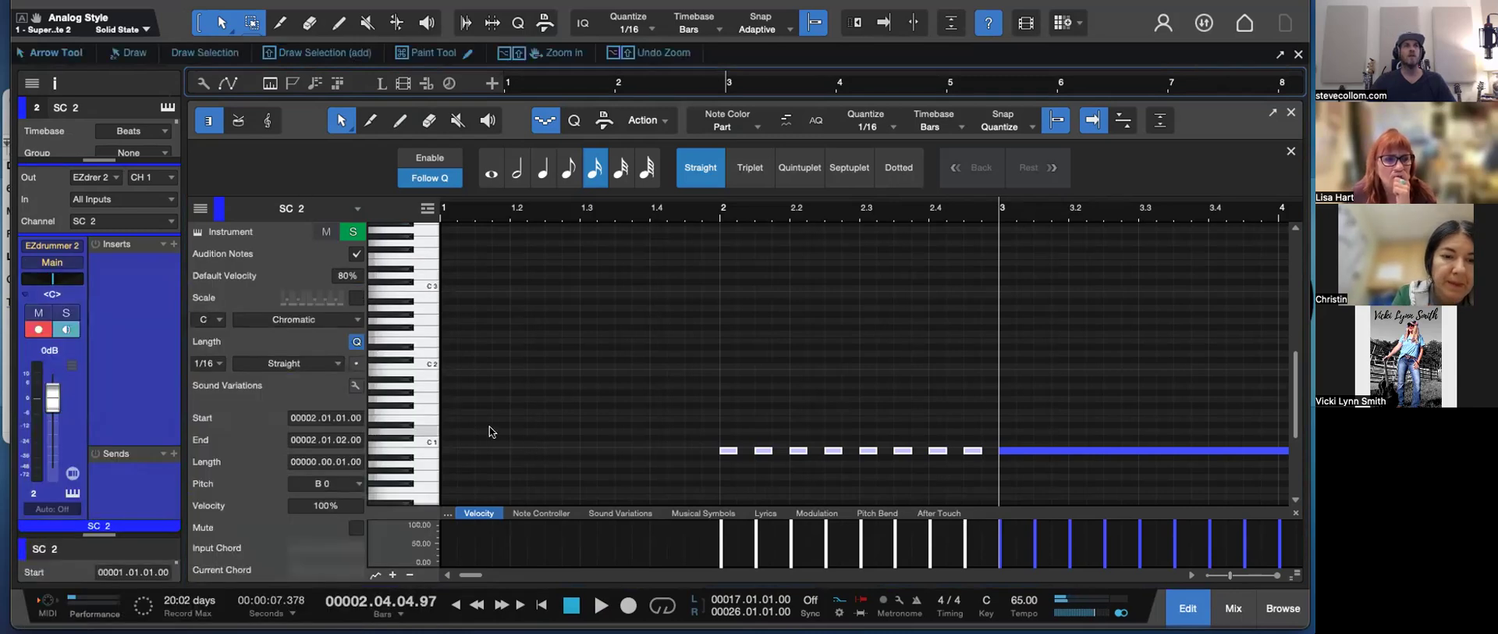
click(69, 258)
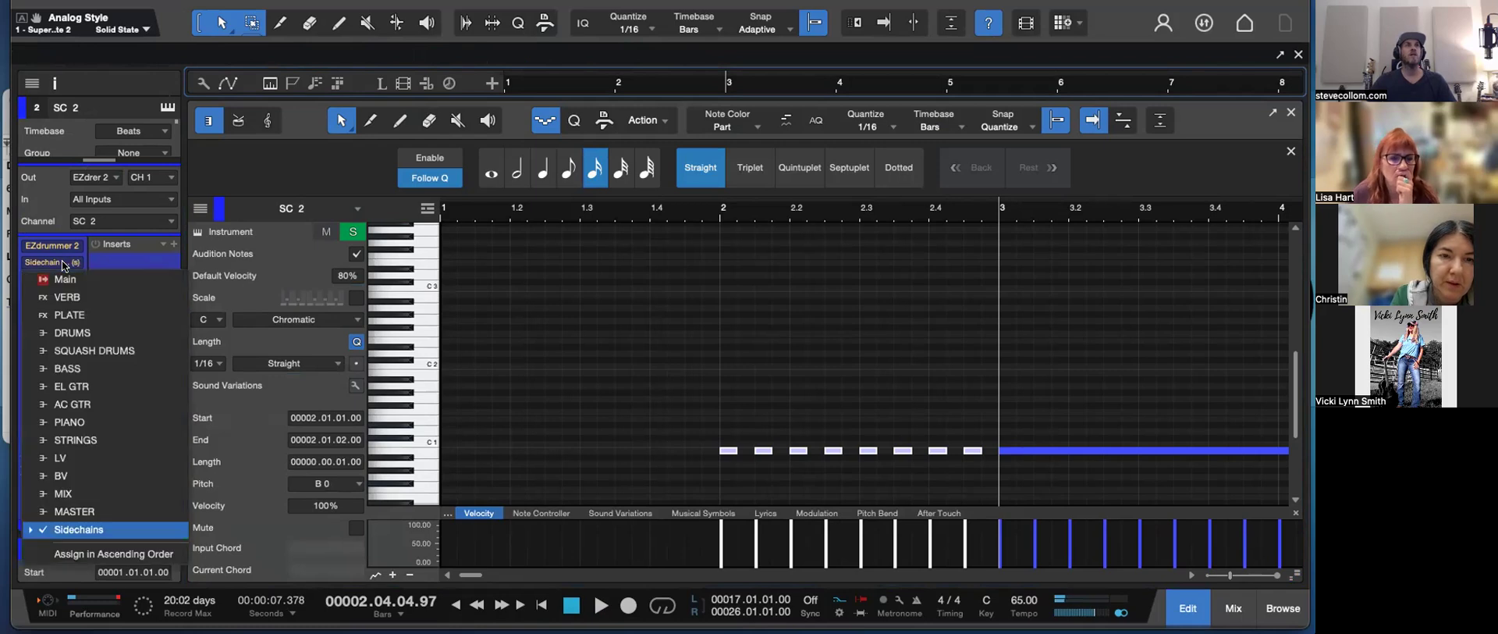
click(41, 530)
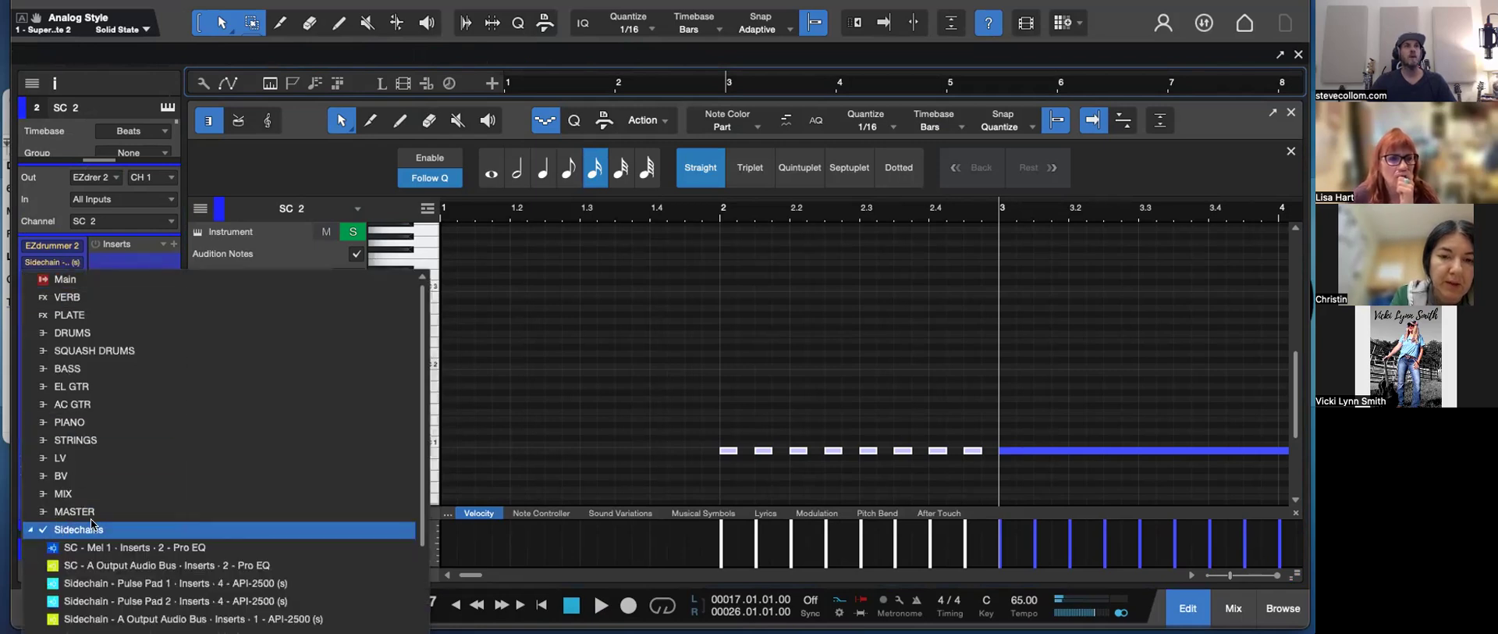
scroll(91, 519, down, 3)
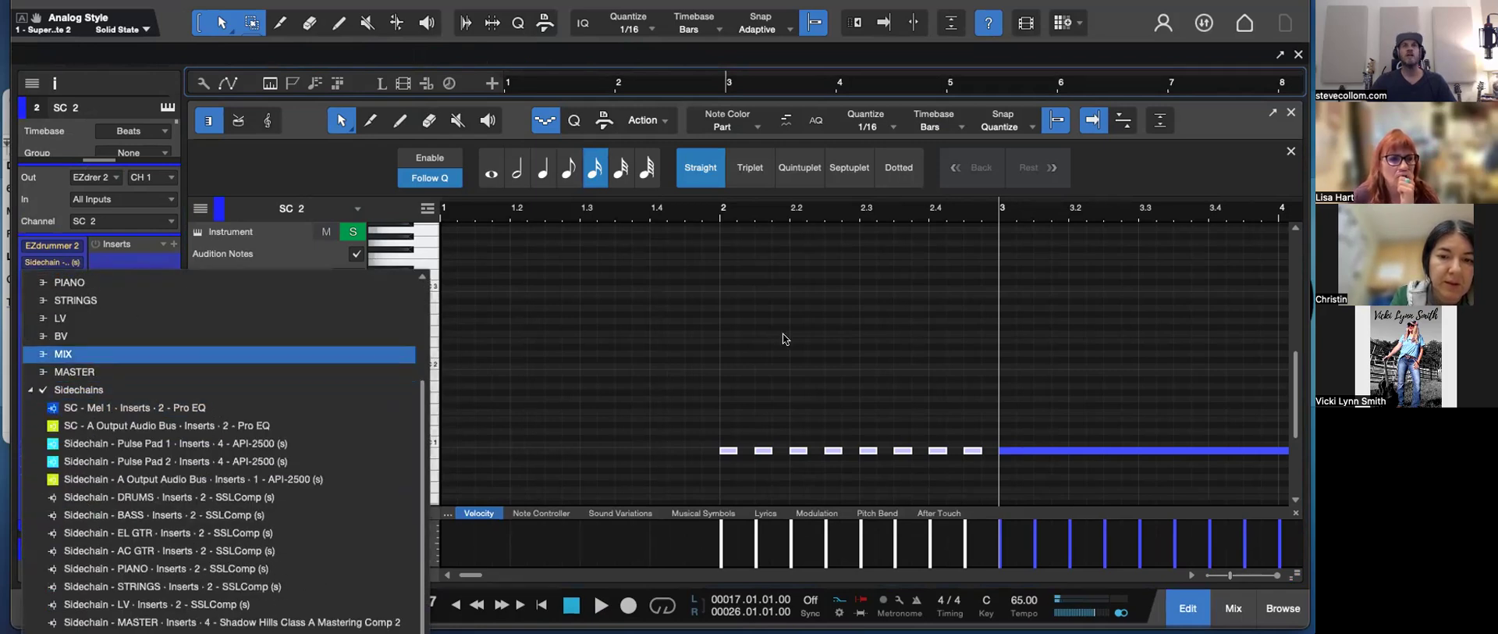
click(730, 343)
- Play the SC 2 notes from late in bar 1 into bar 2, check the mixer channels, and return to the arrangement
click(685, 205)
key(space)
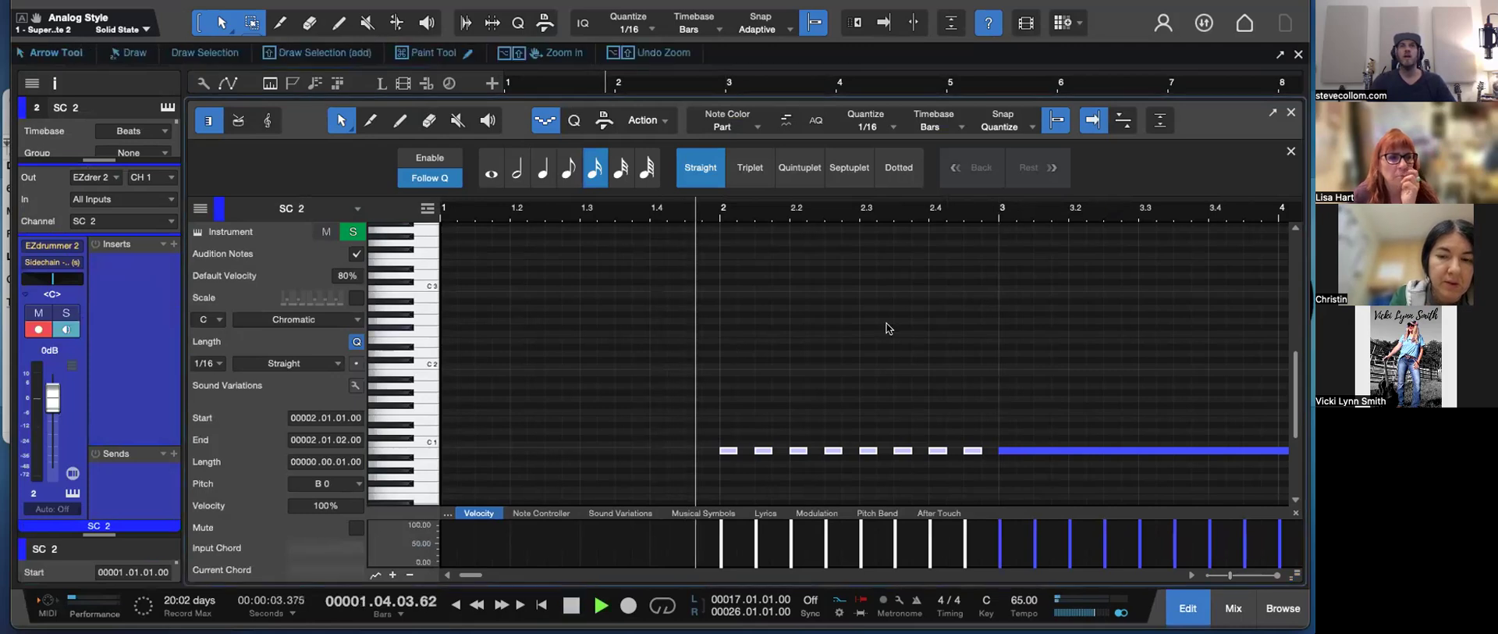
key(w)
key(w)
key(space)
key(F3)
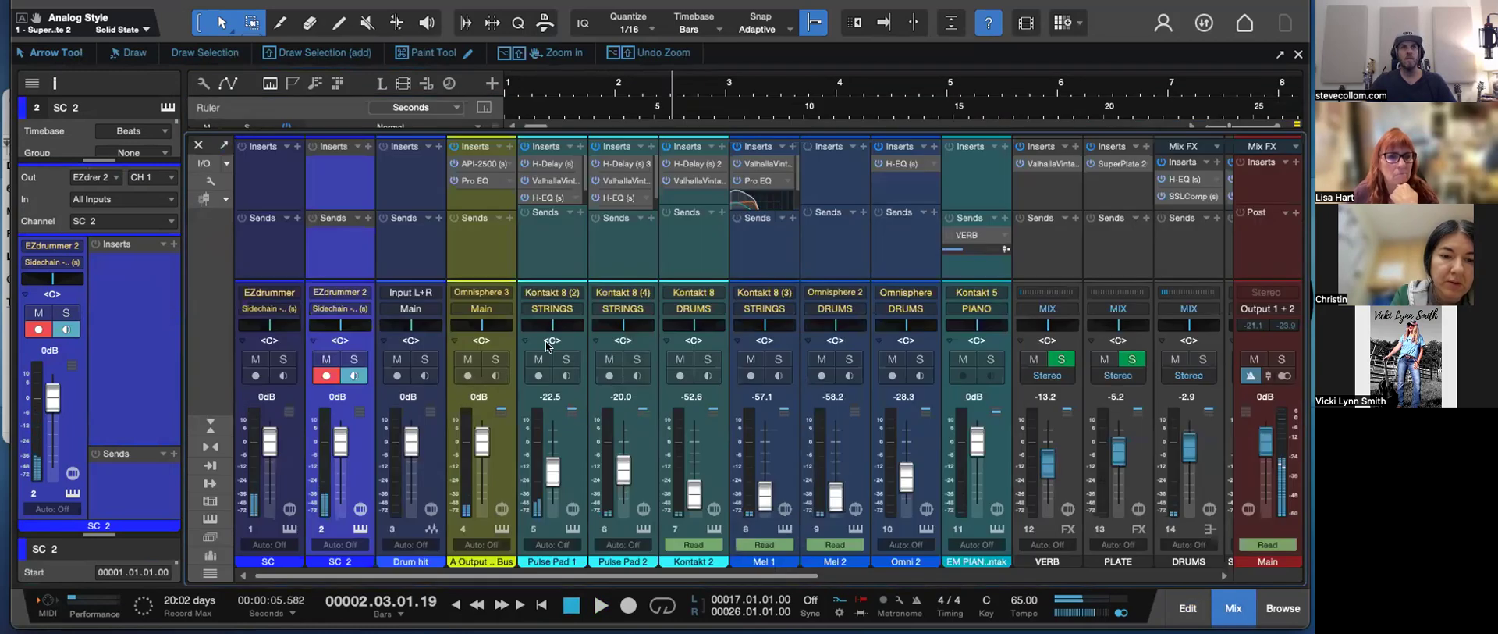
key(F3)
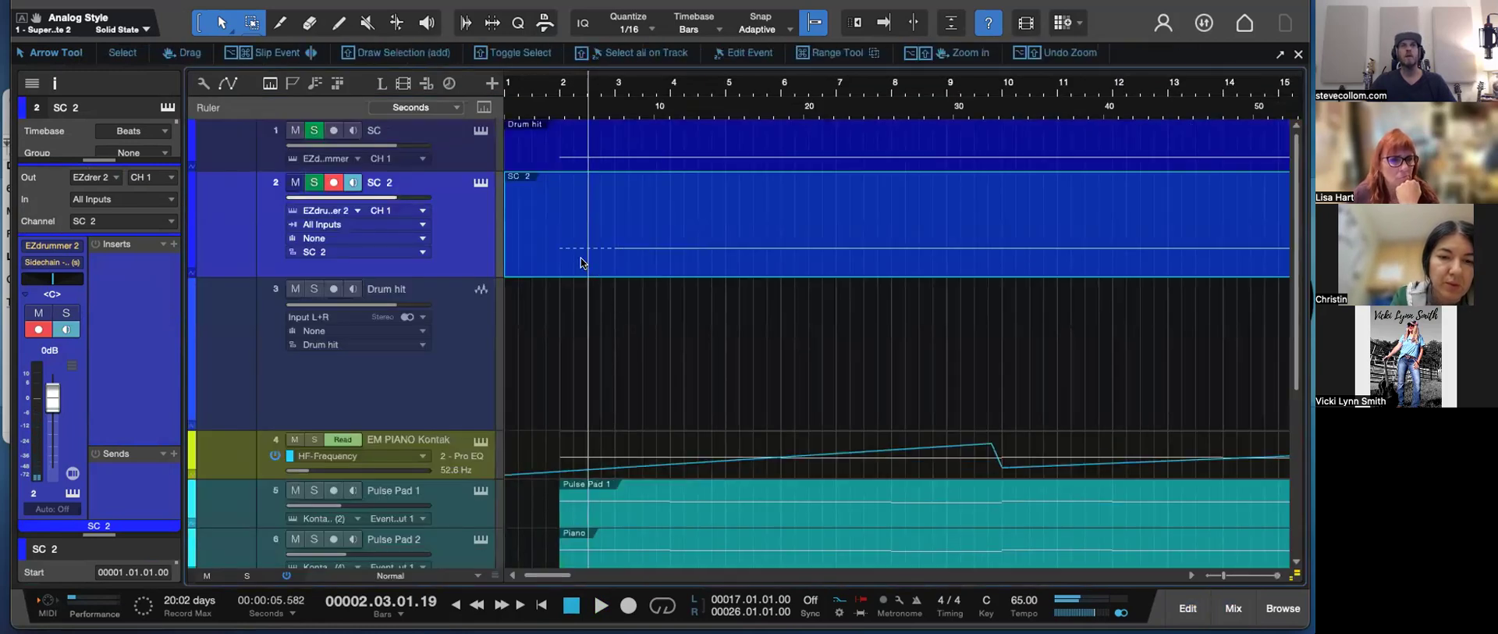
- Select the EM PIANO Kontak track and increase its height to examine the HF-Frequency automation curve
key(e)
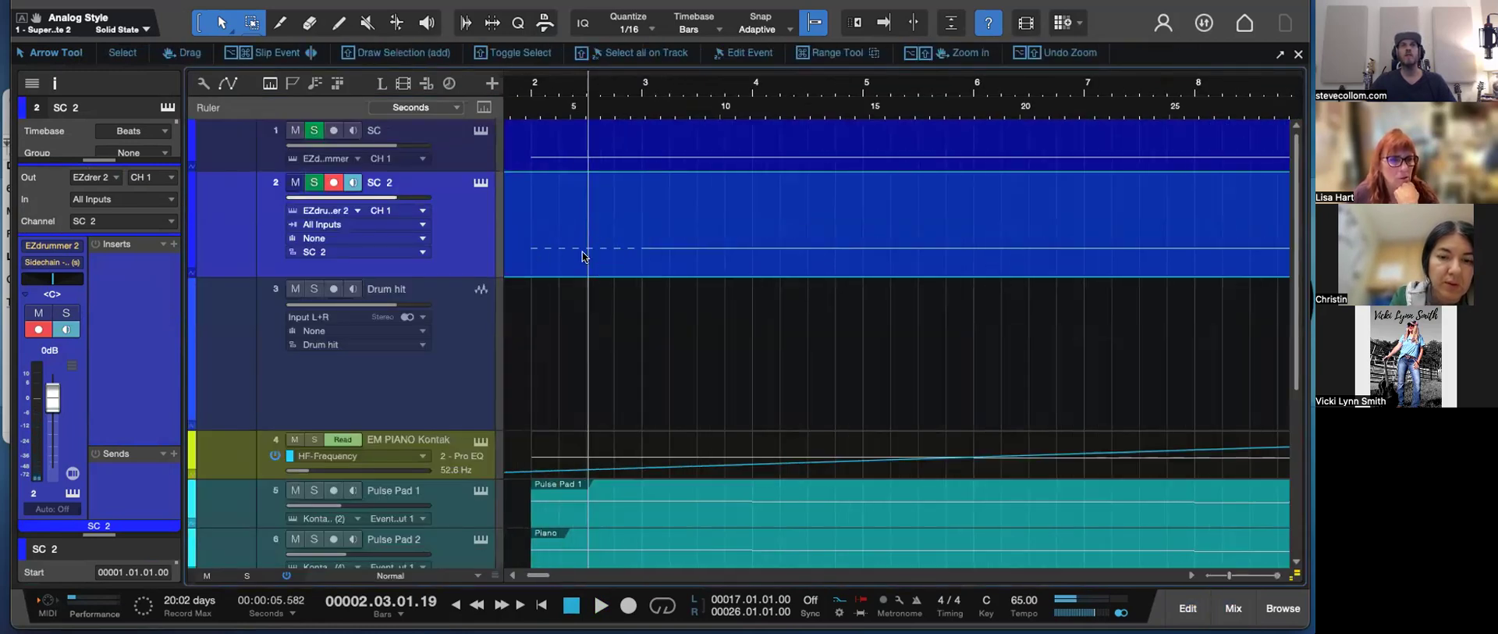
key(w)
key(w)
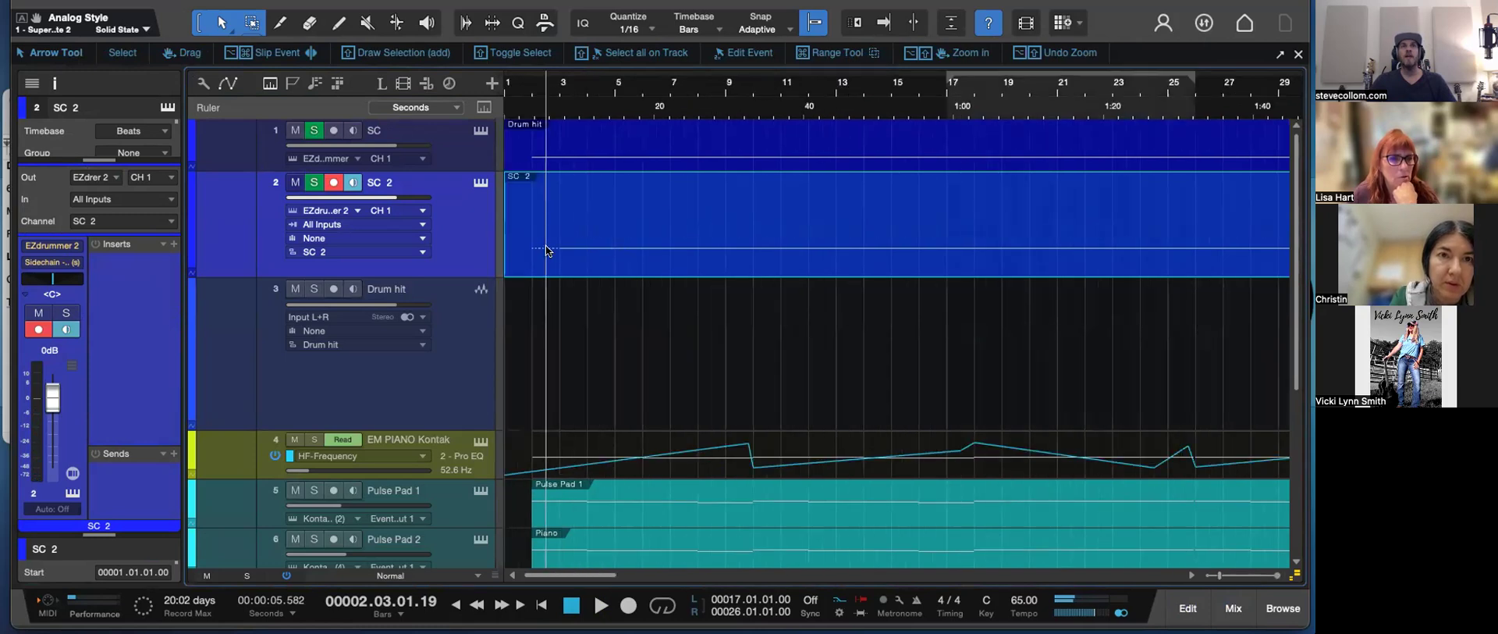
click(450, 367)
click(464, 445)
scroll(464, 449, down, 2)
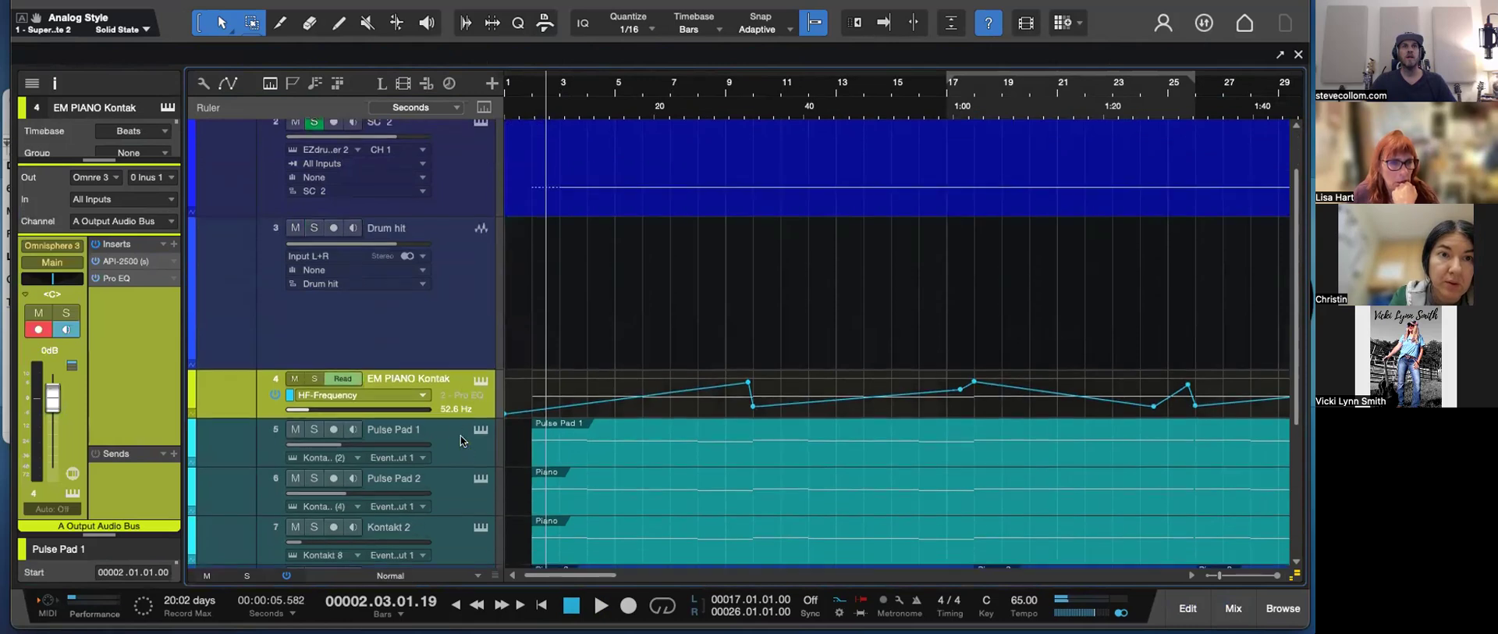
drag(454, 413, 451, 515)
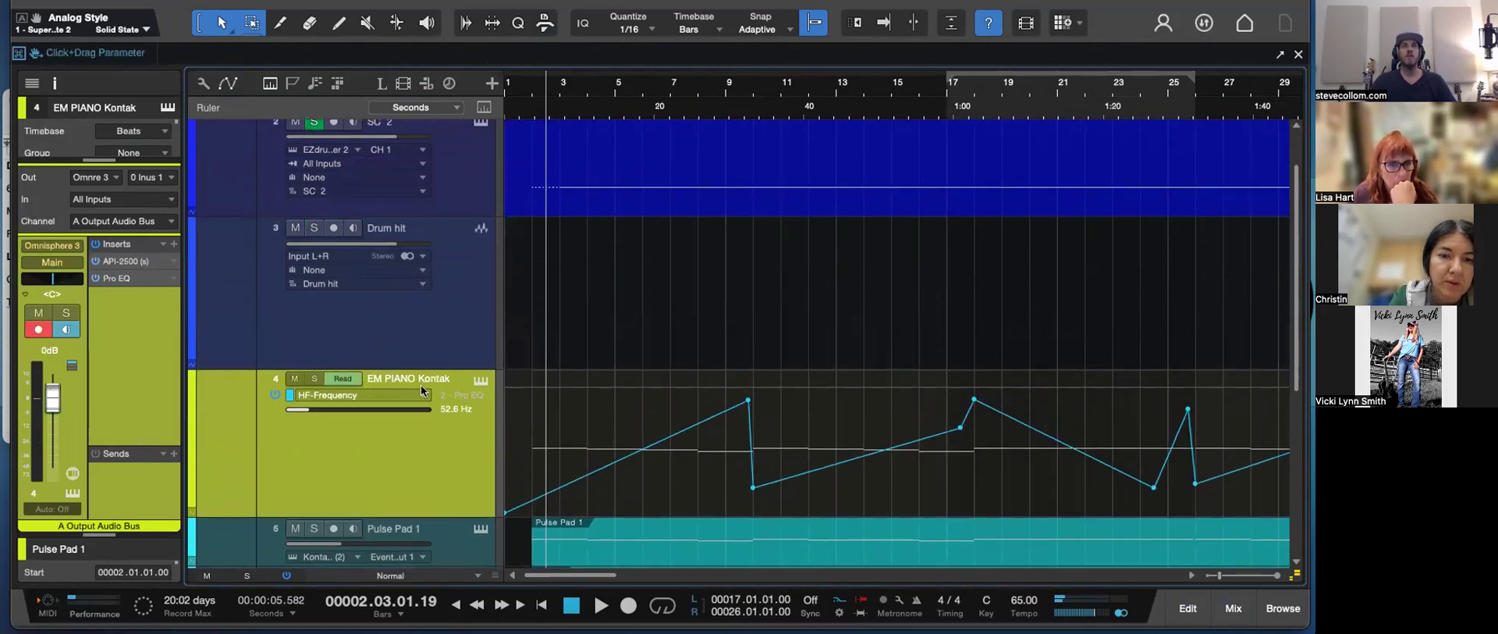
- Check which tracks feed the sidechain of EM PIANO Kontak's API-2500 compressor, and close the compressor
click(121, 259)
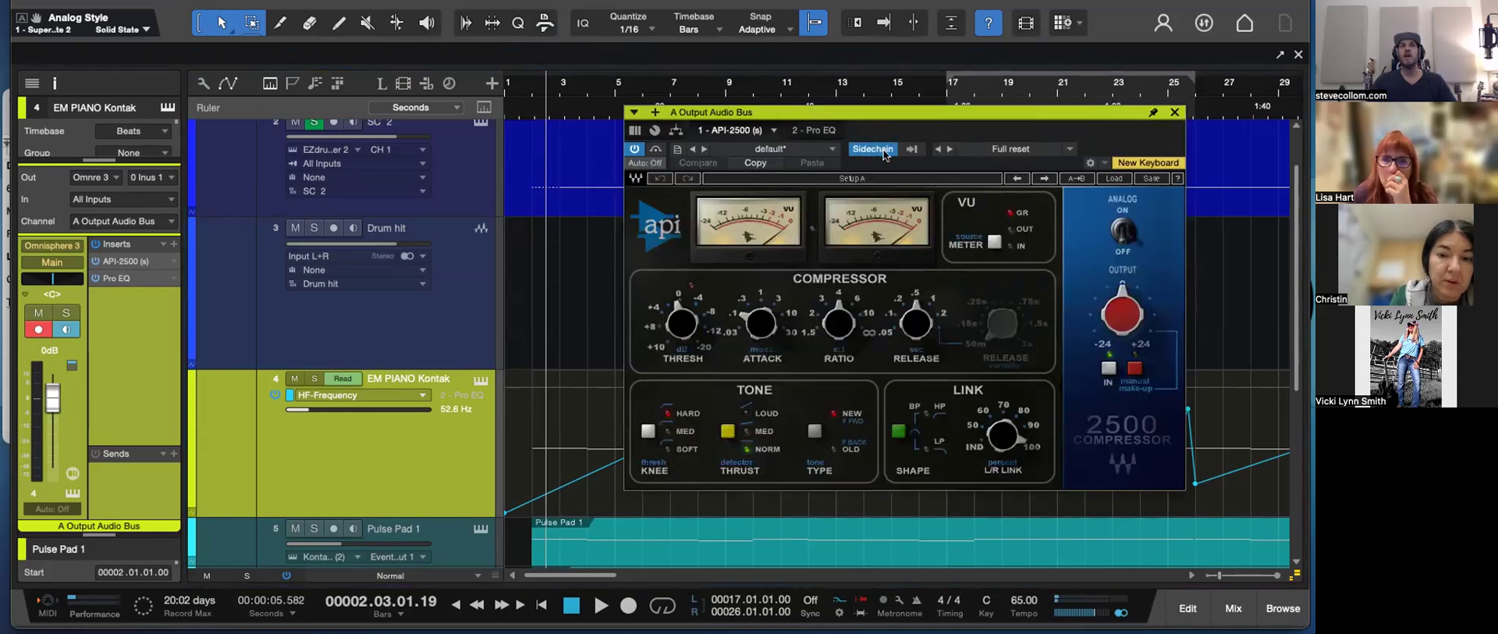
click(909, 150)
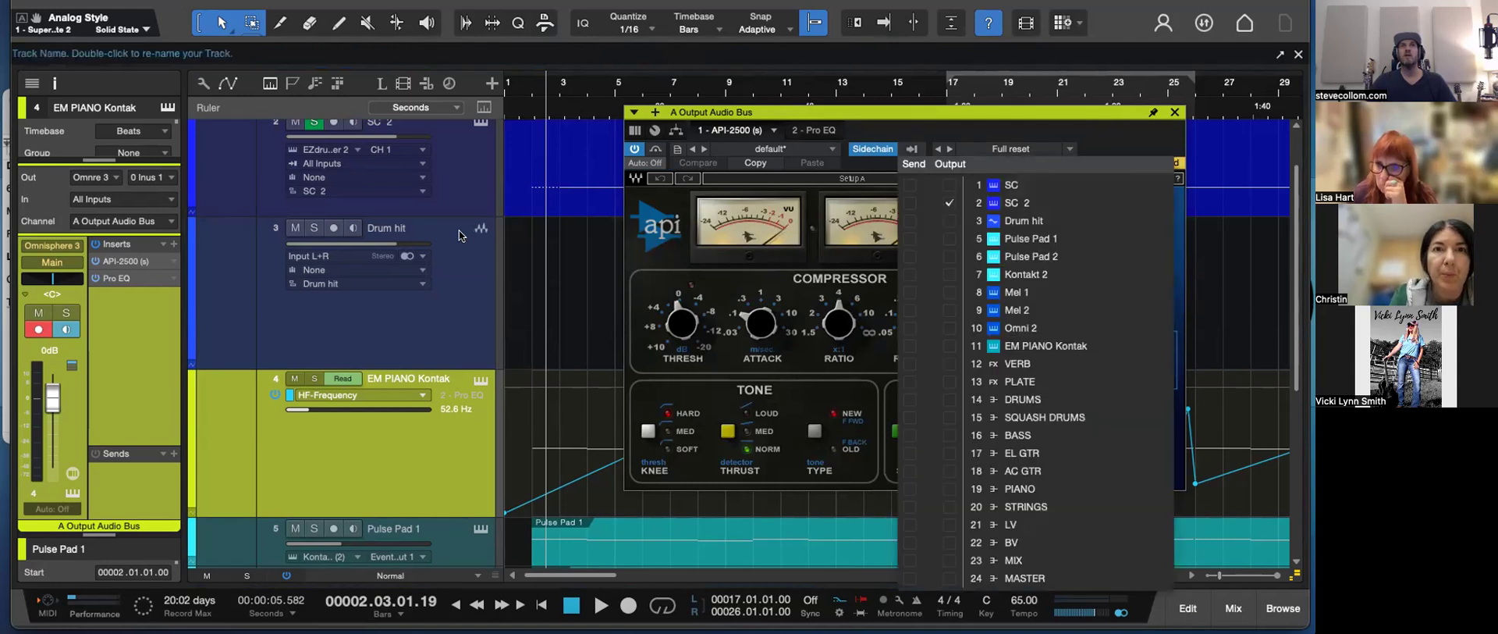
scroll(460, 235, up, 1)
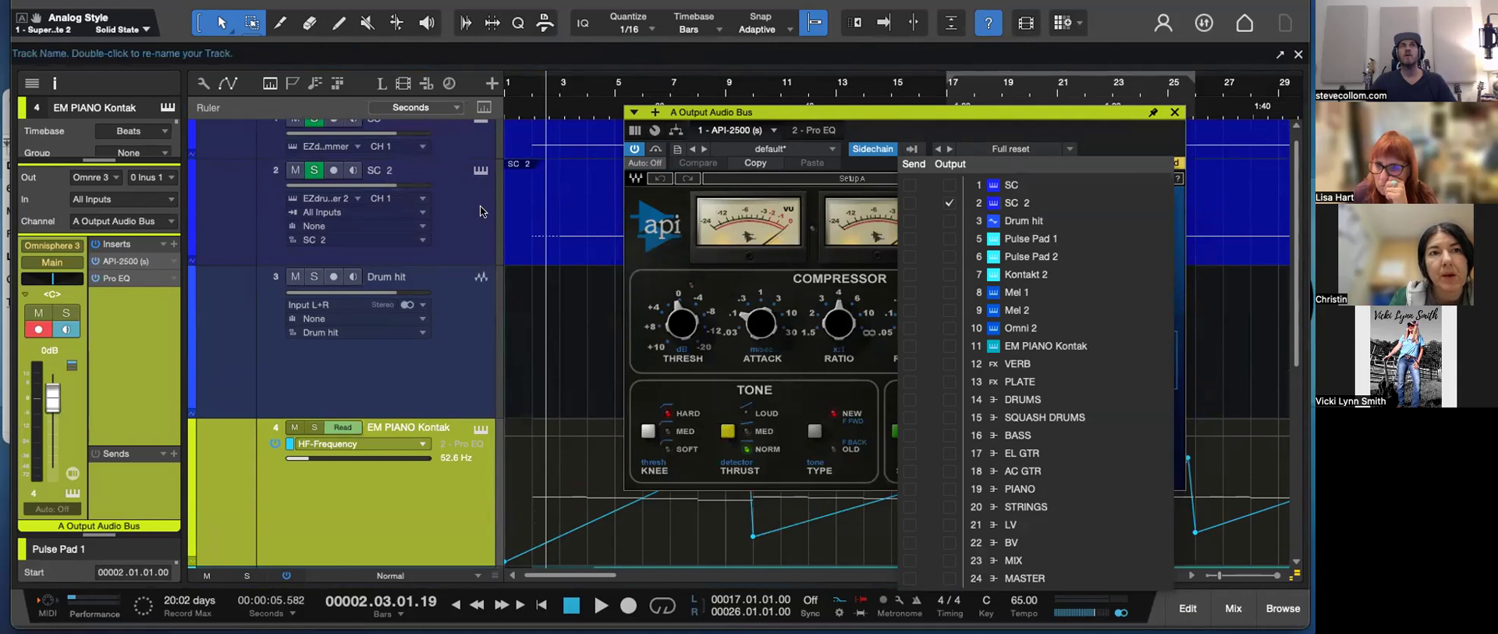
click(1107, 139)
click(1176, 114)
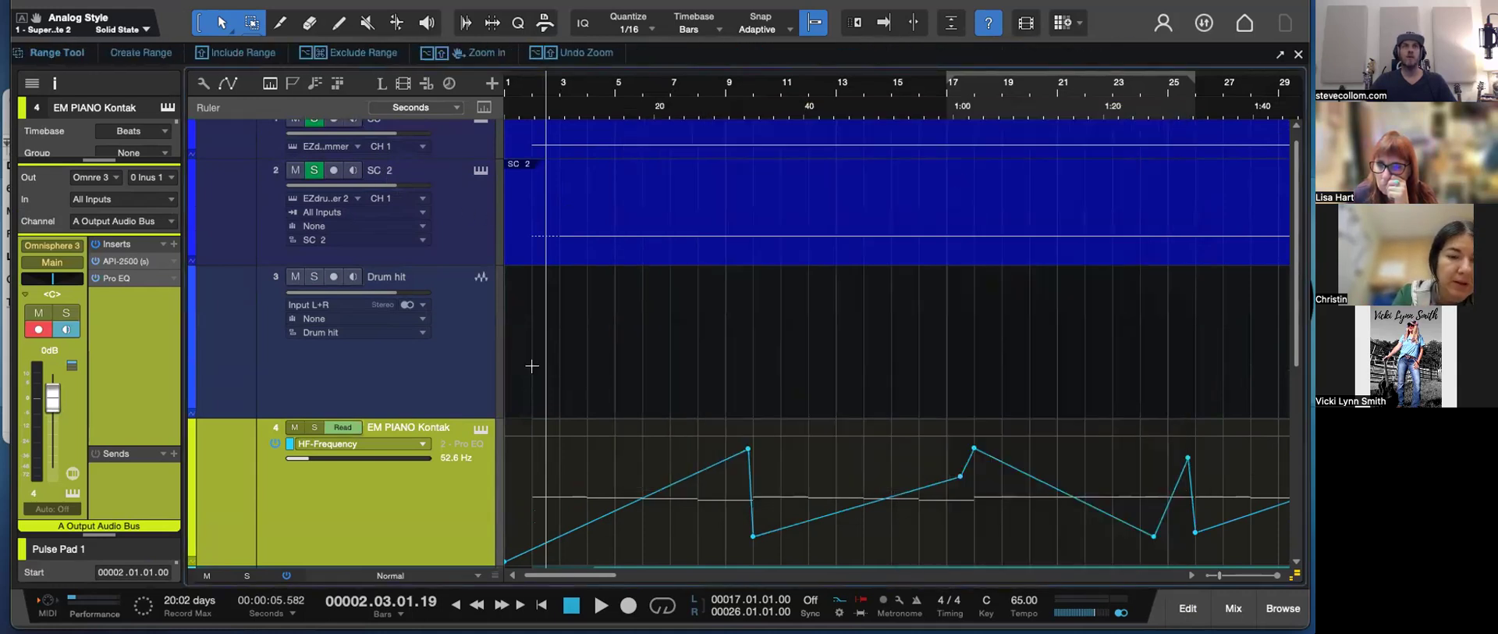
- Return the playhead to bar 1 and play the song with all tracks shown at small height
scroll(589, 382, down, 2)
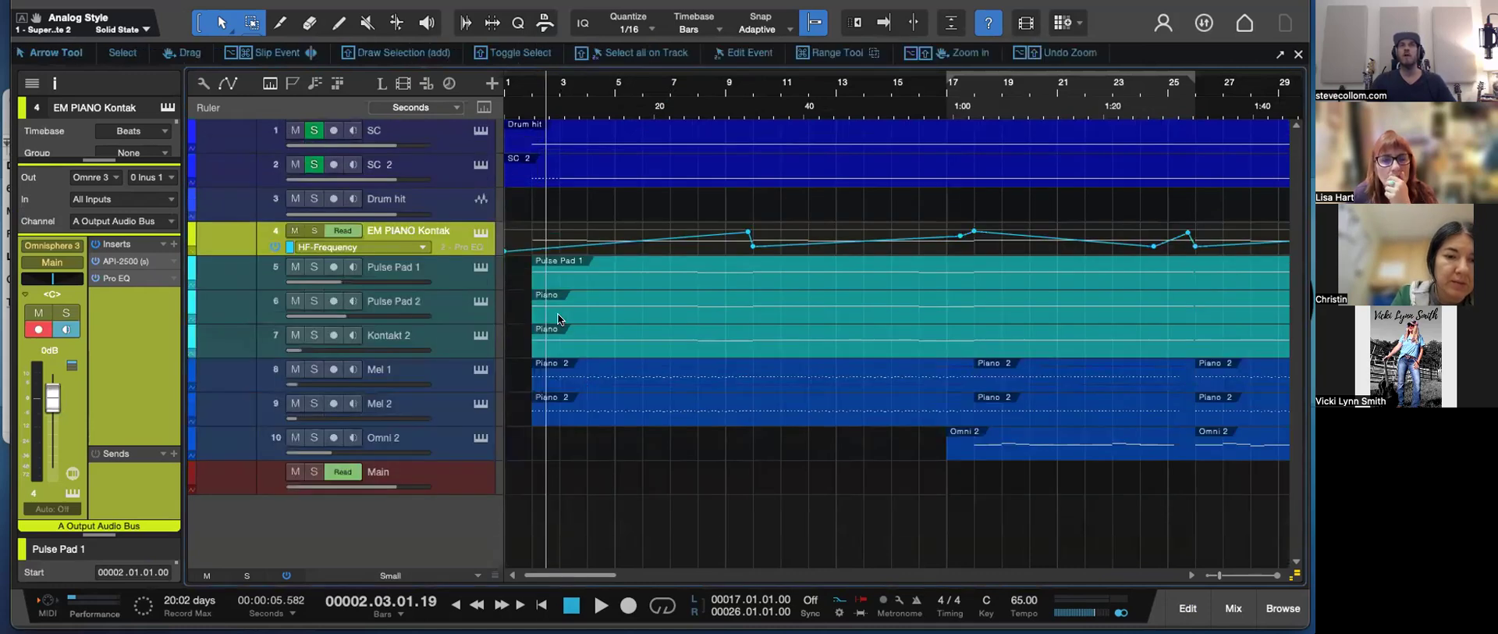
key(w)
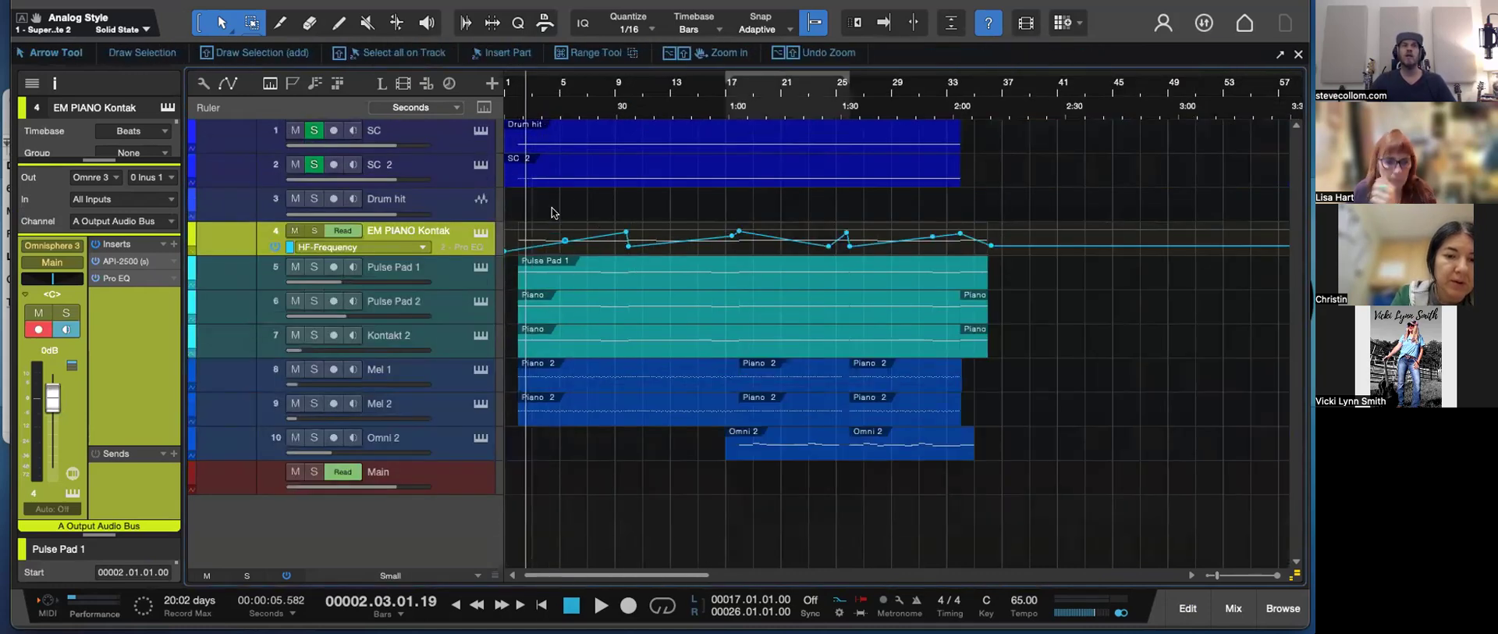
scroll(551, 209, up, 2)
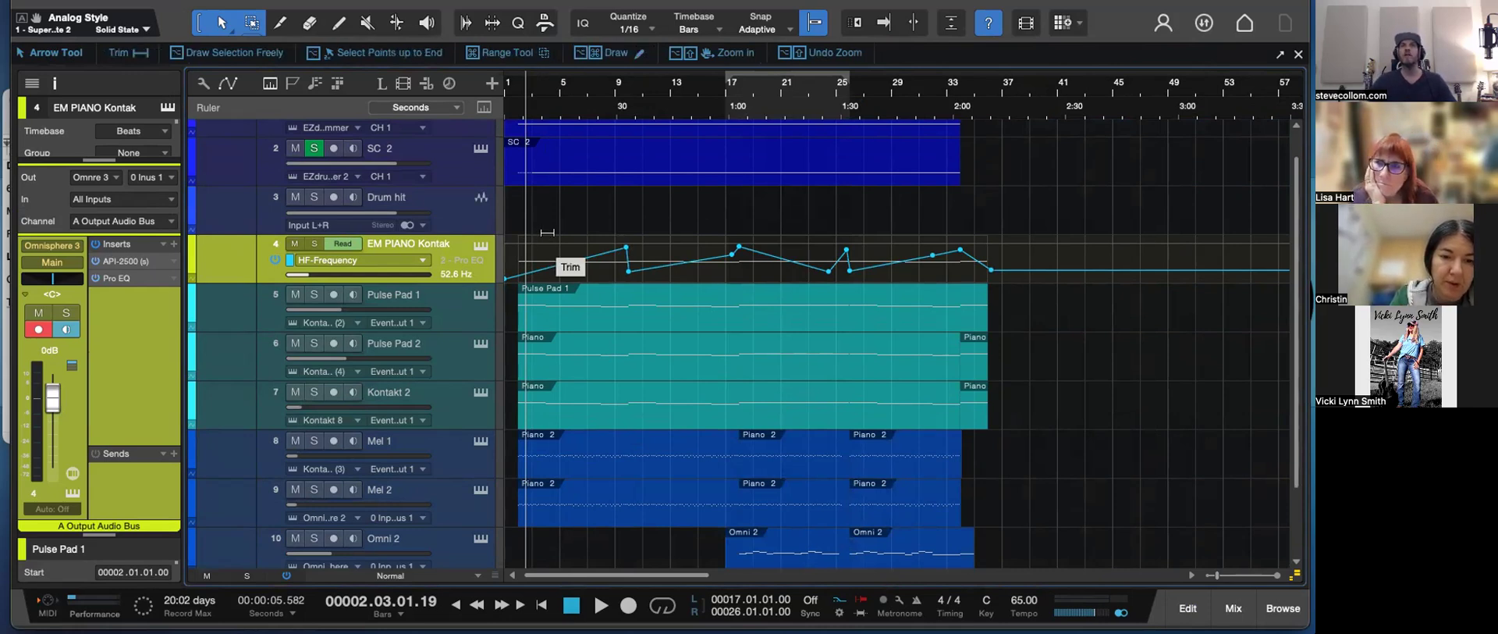
key(shift+e)
key(shift+e)
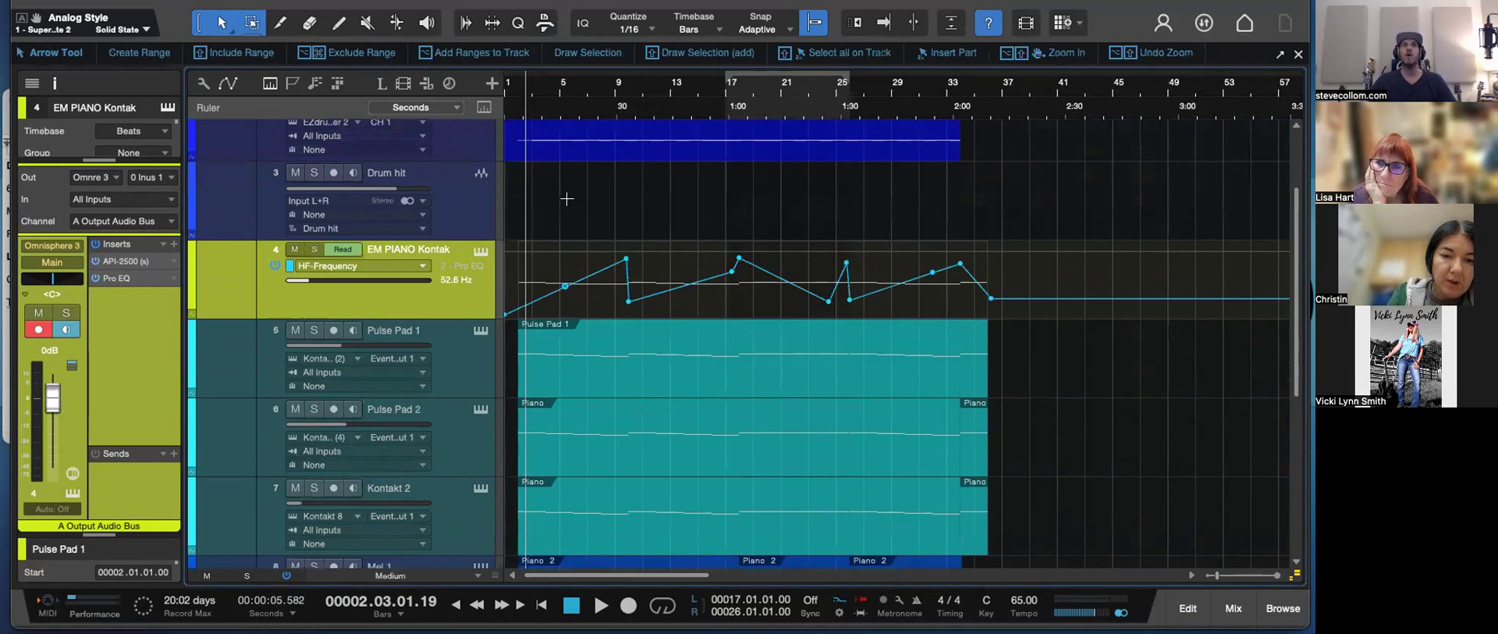
key(shift+w)
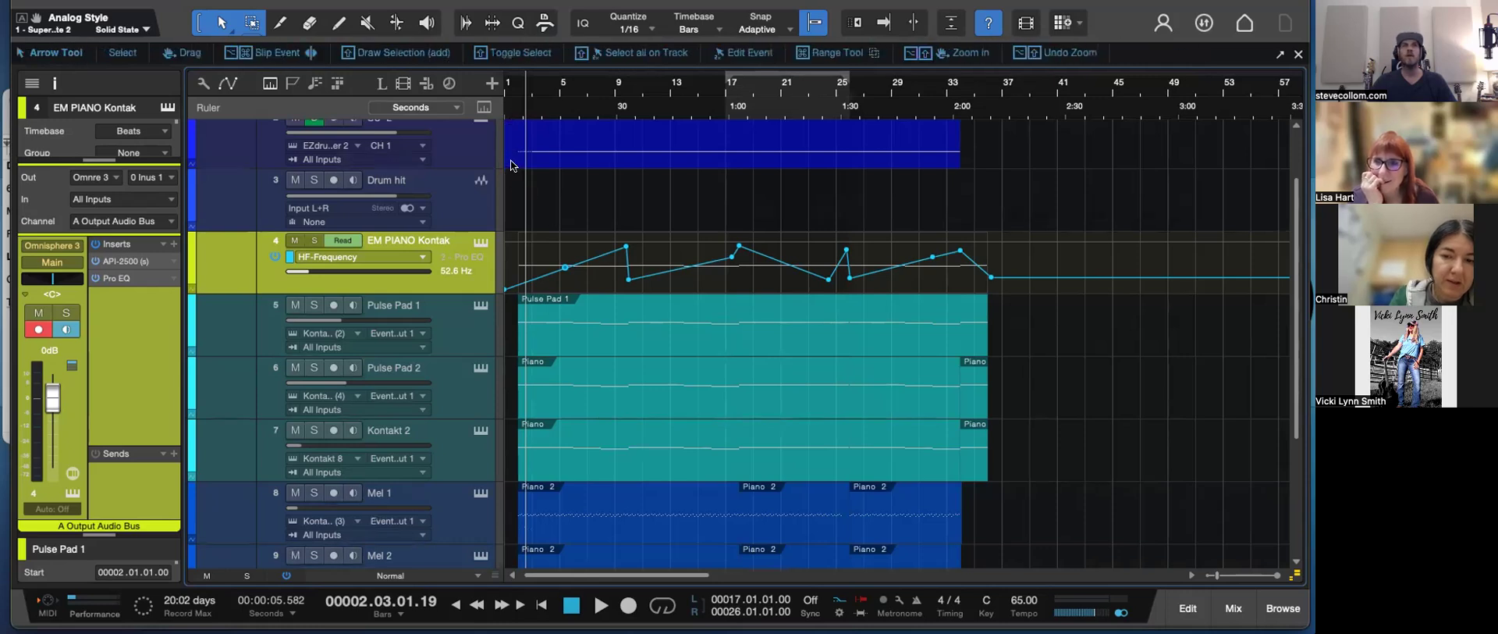
click(516, 107)
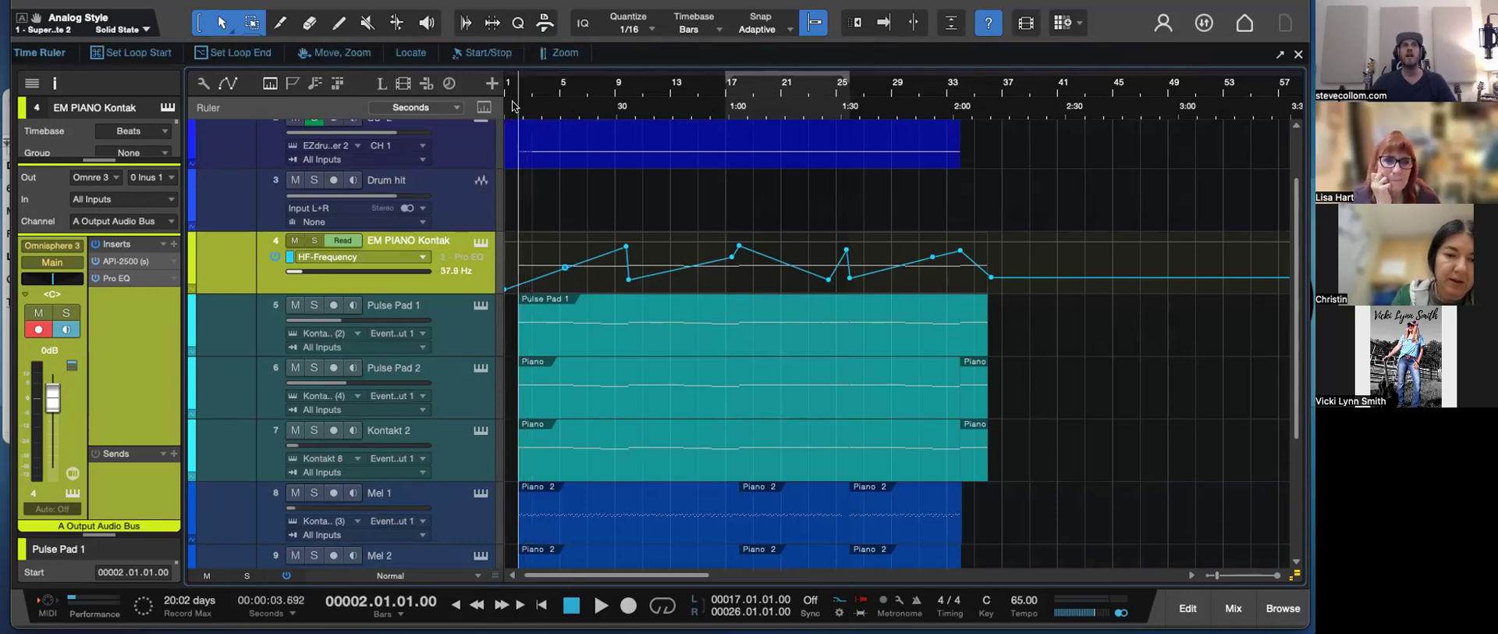
click(507, 107)
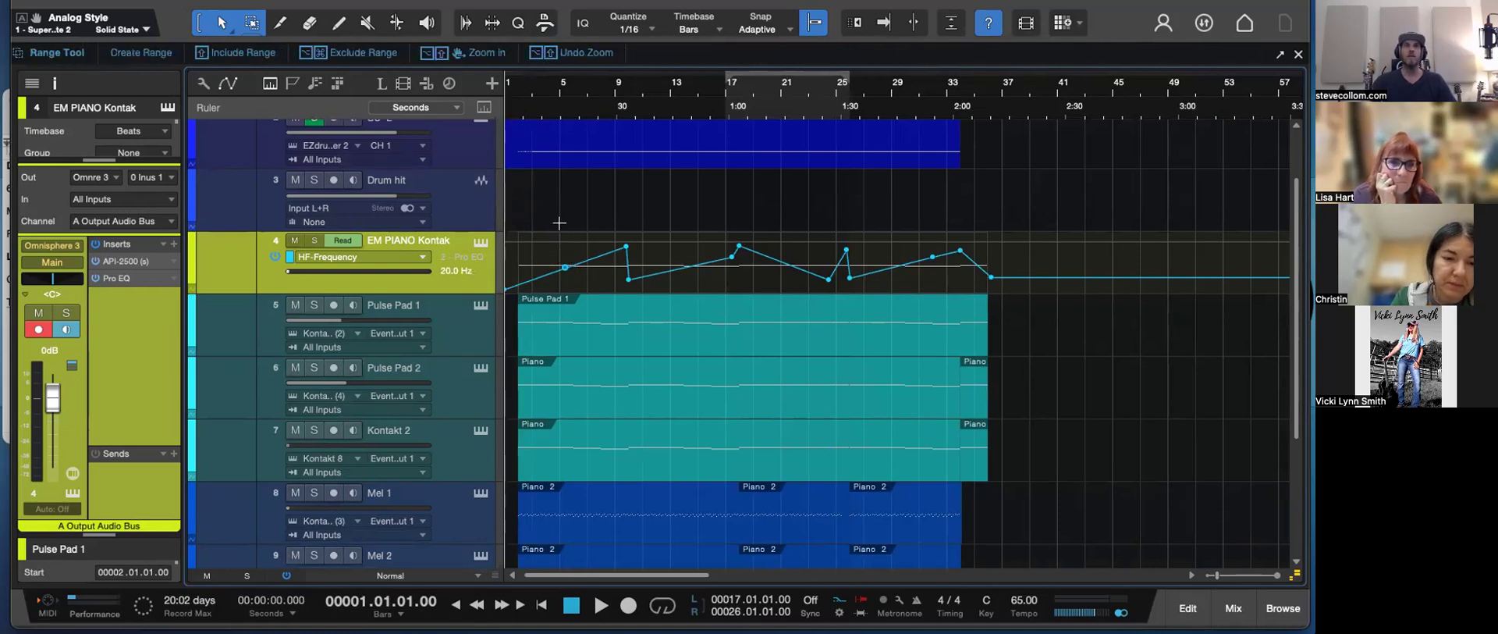
scroll(557, 227, down, 1)
key(space)
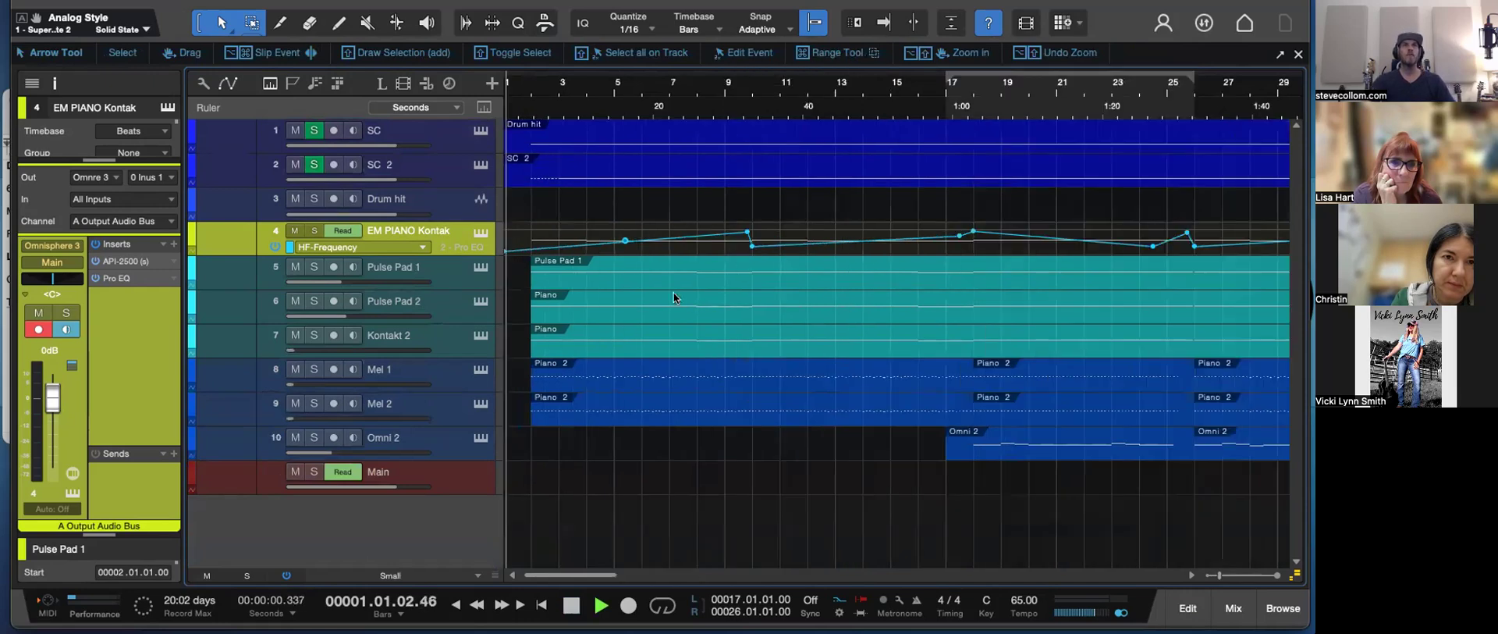
- Watch the API-2500 compressor on EM PIANO Kontak during playback and close its window
scroll(622, 210, up, 1)
scroll(623, 211, down, 1)
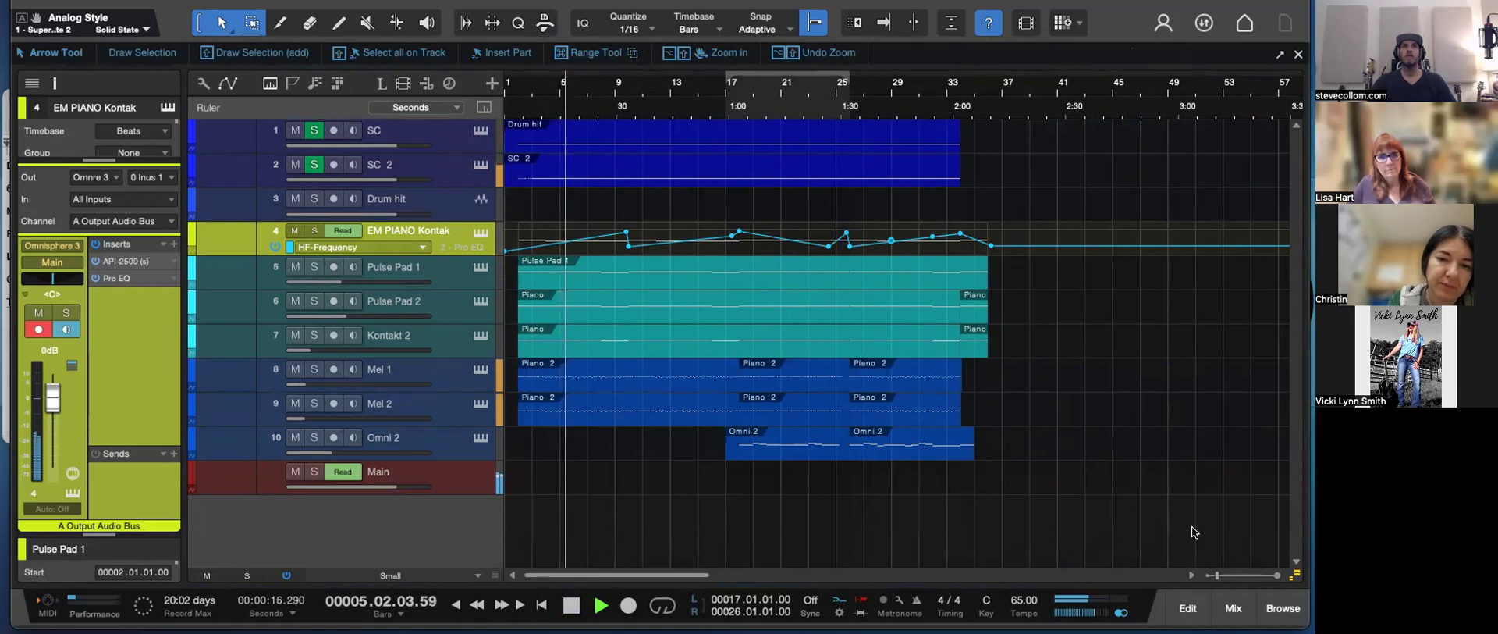
click(119, 259)
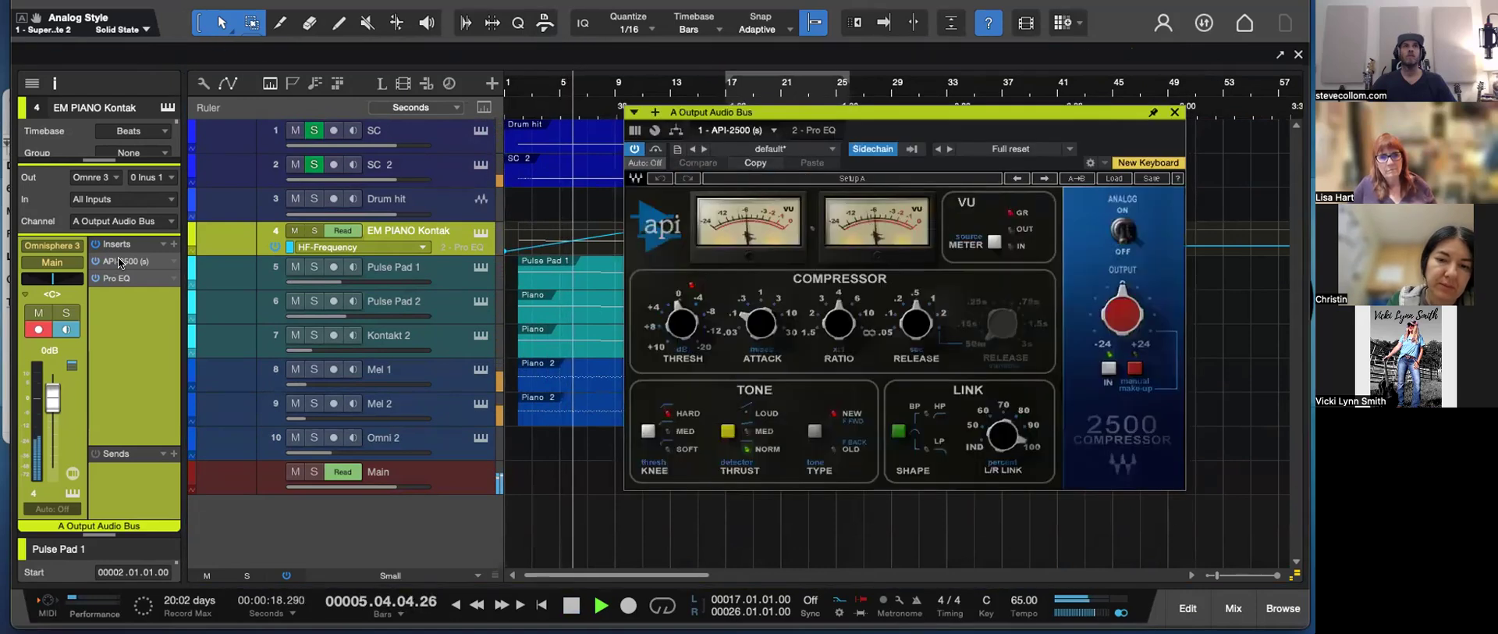
click(1174, 113)
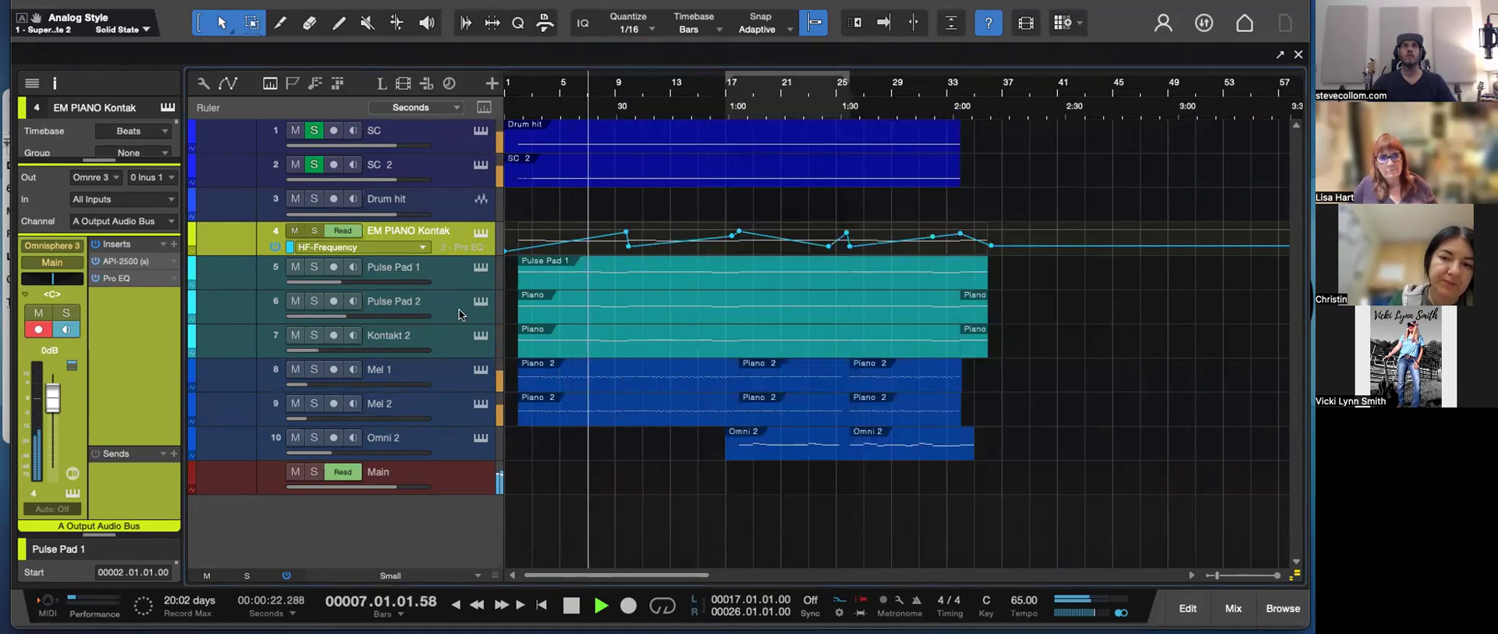
- Rename the Pulse Pad 2 track to "Pulse Pad reverse" and mute it while the song plays
click(411, 303)
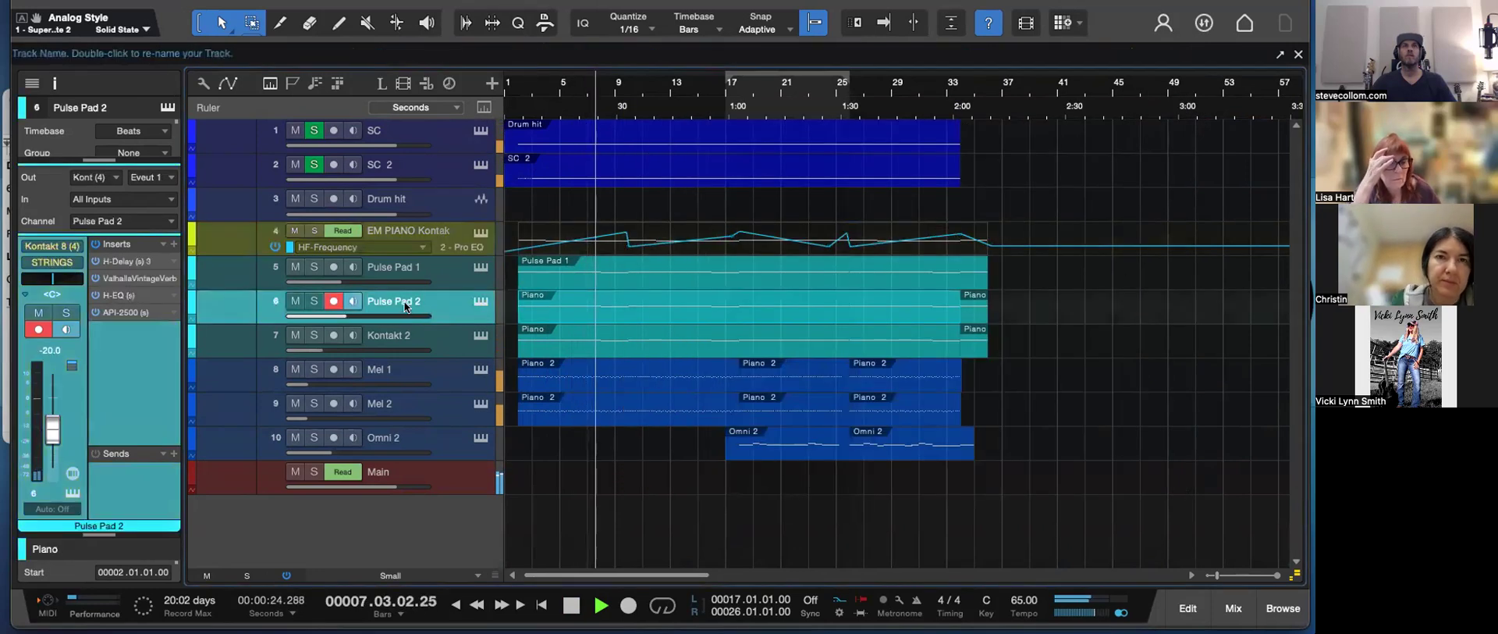
click(429, 301)
key(BackSpace)
text(reverse)
key(Return)
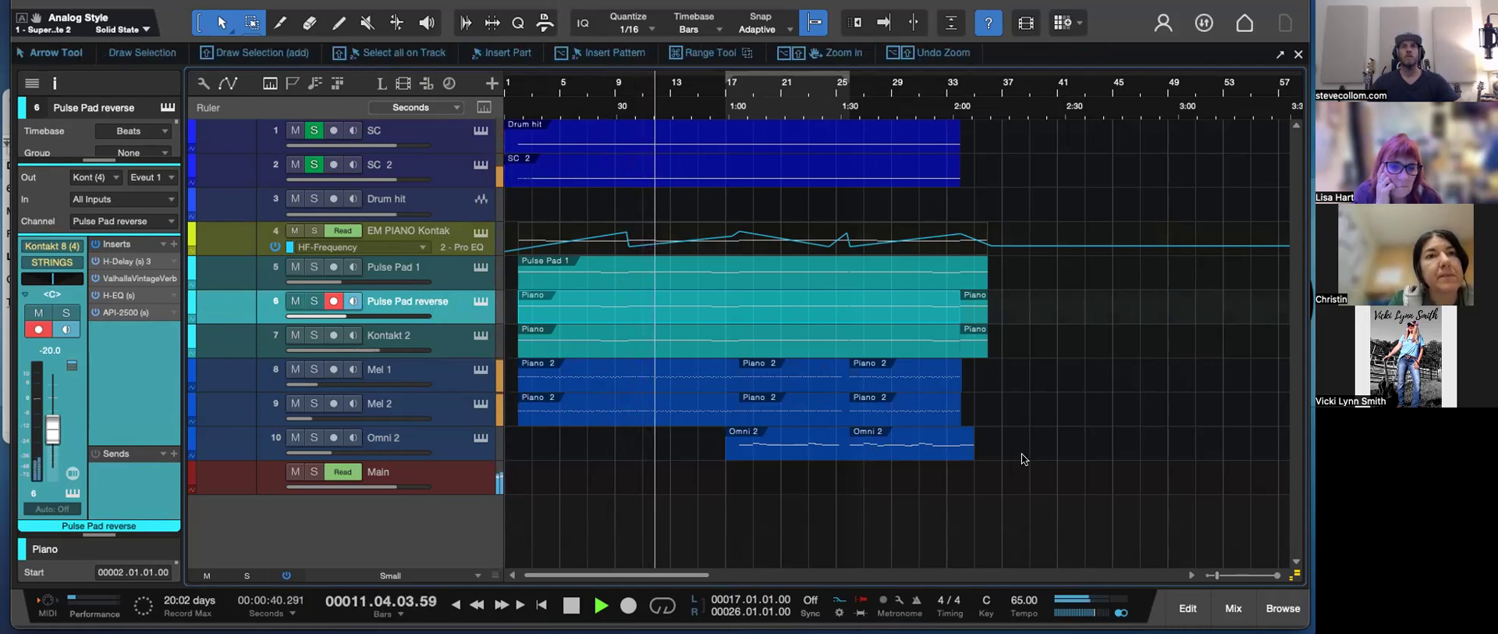
click(295, 302)
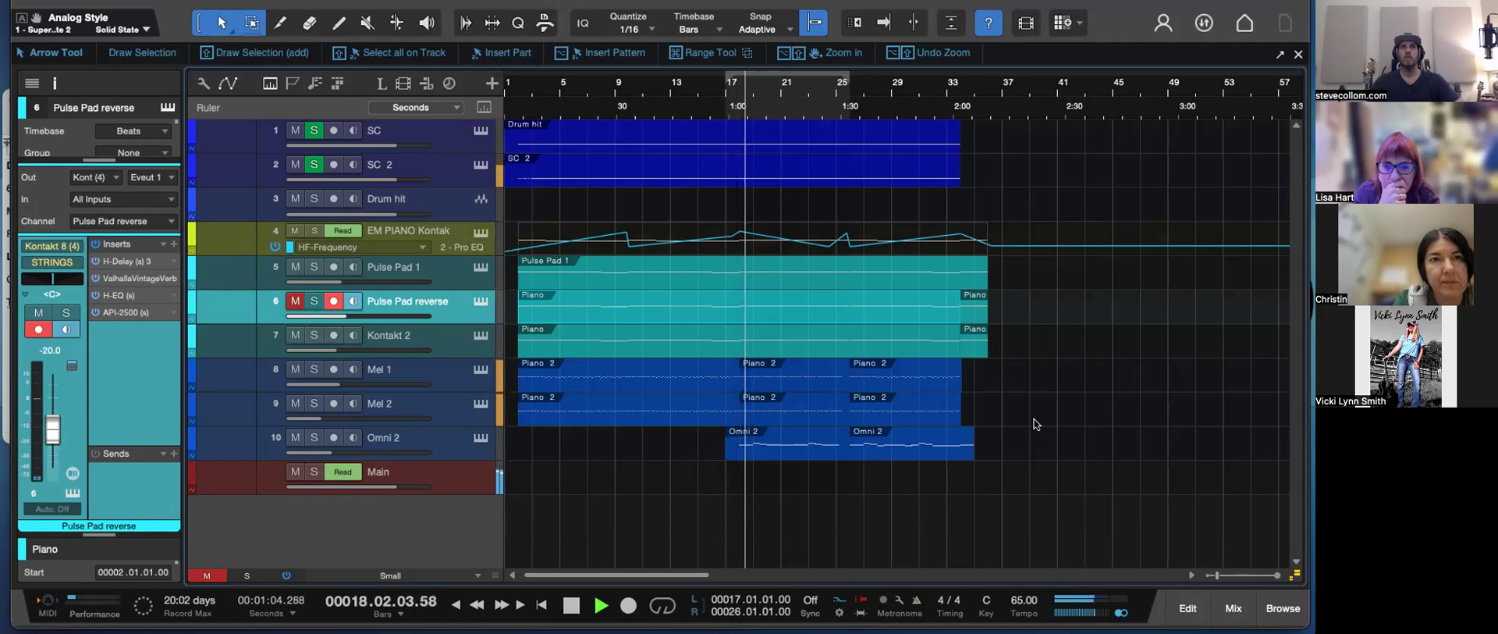
- Select the Omni 2 track and increase its height to follow its notes through the rest of the playback
key(e)
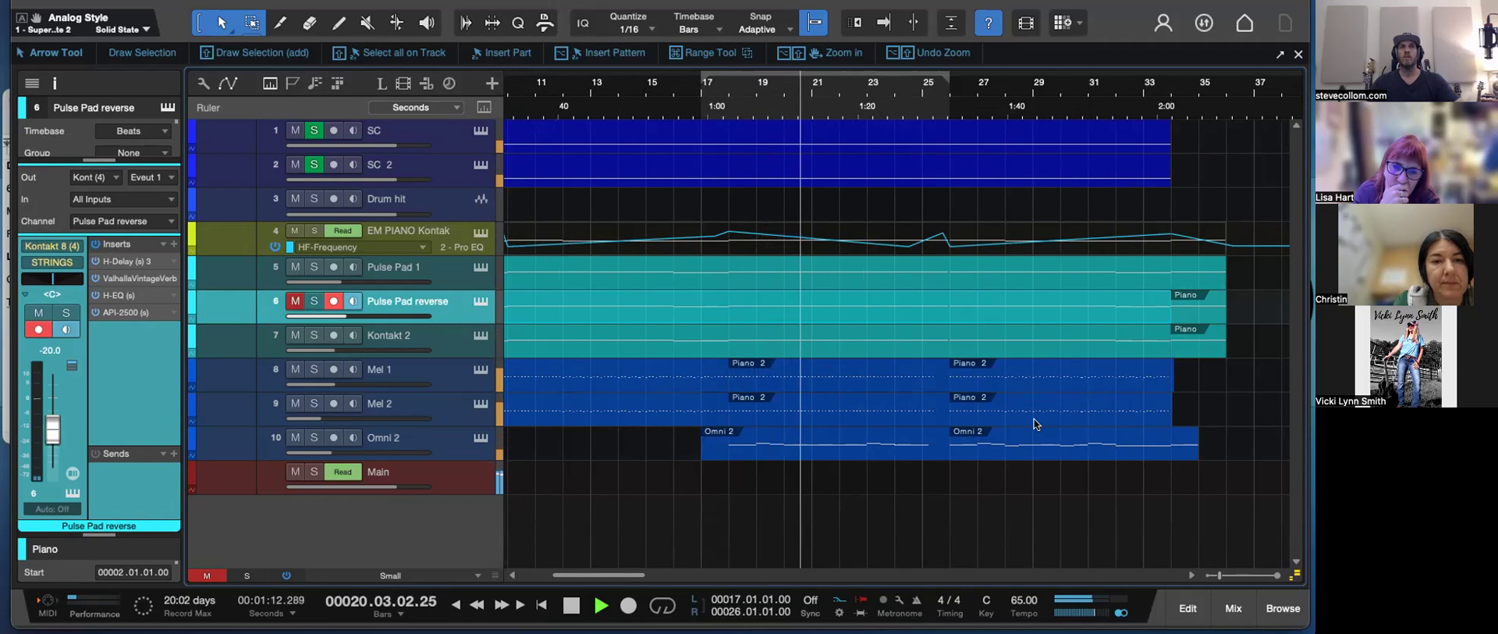
click(446, 440)
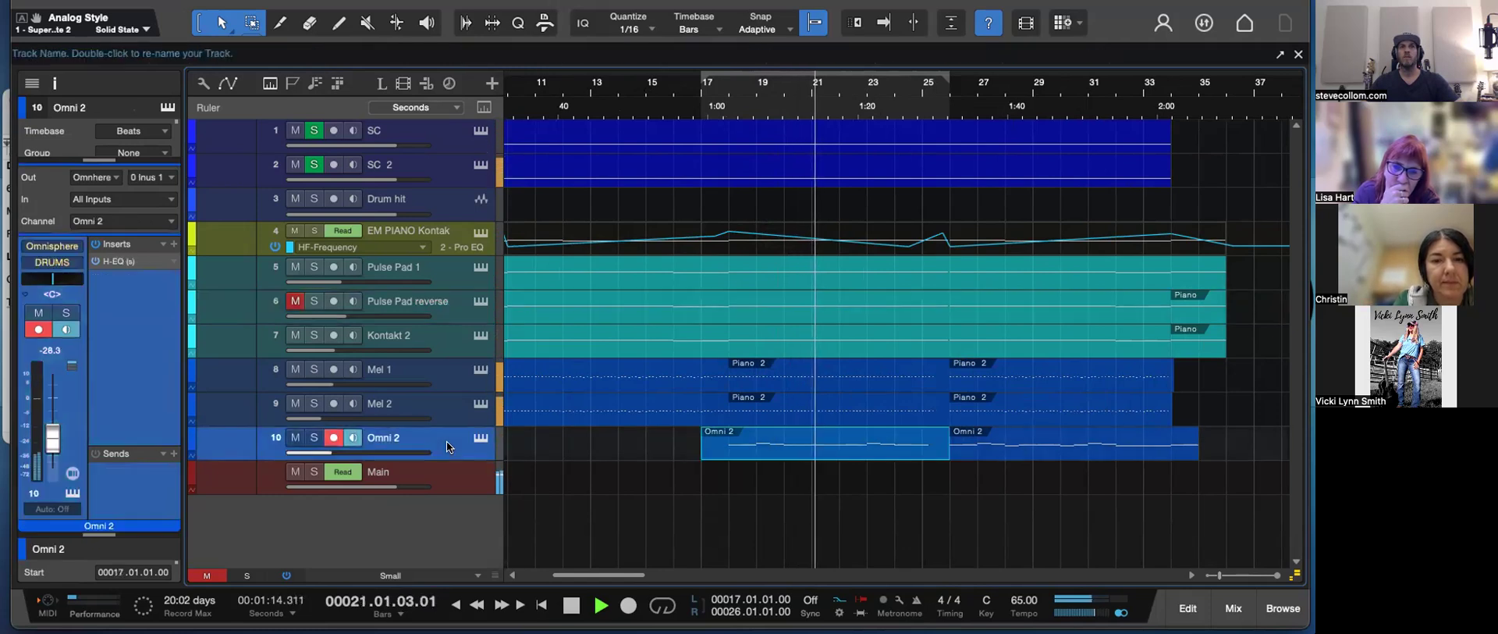
drag(446, 457, 446, 501)
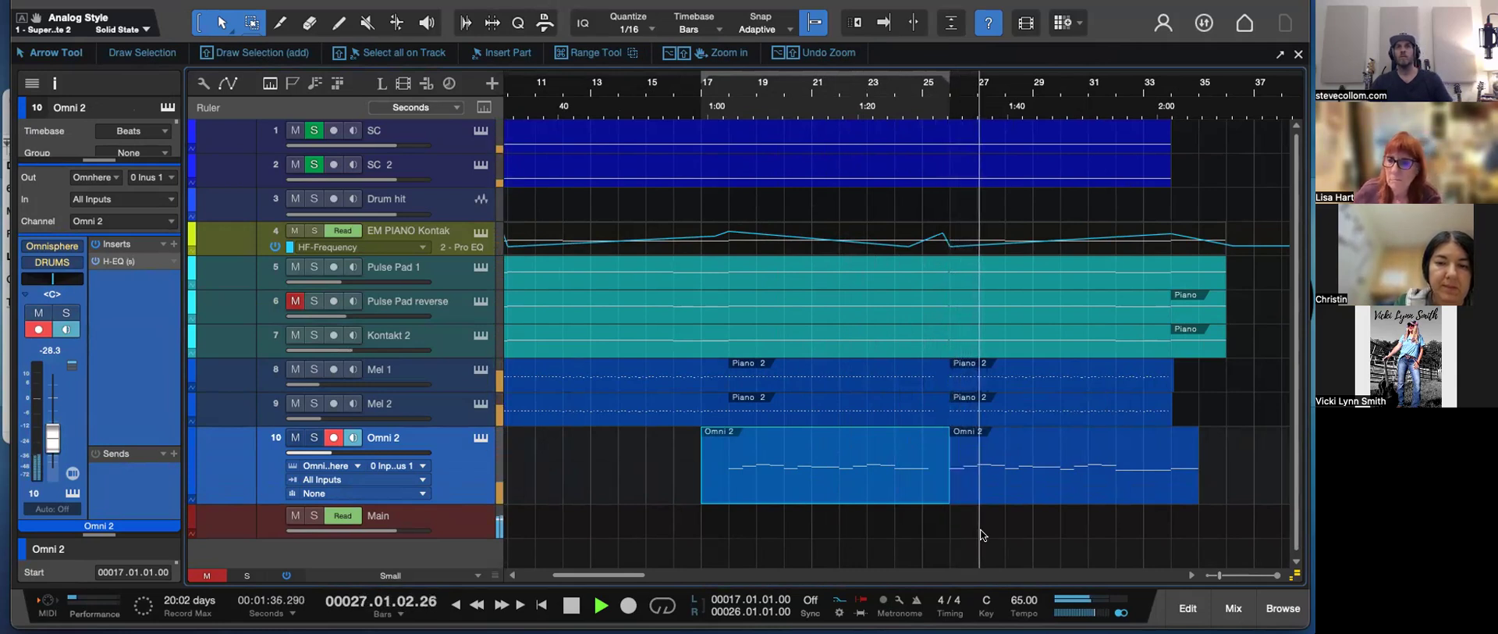
scroll(982, 535, right, 2)
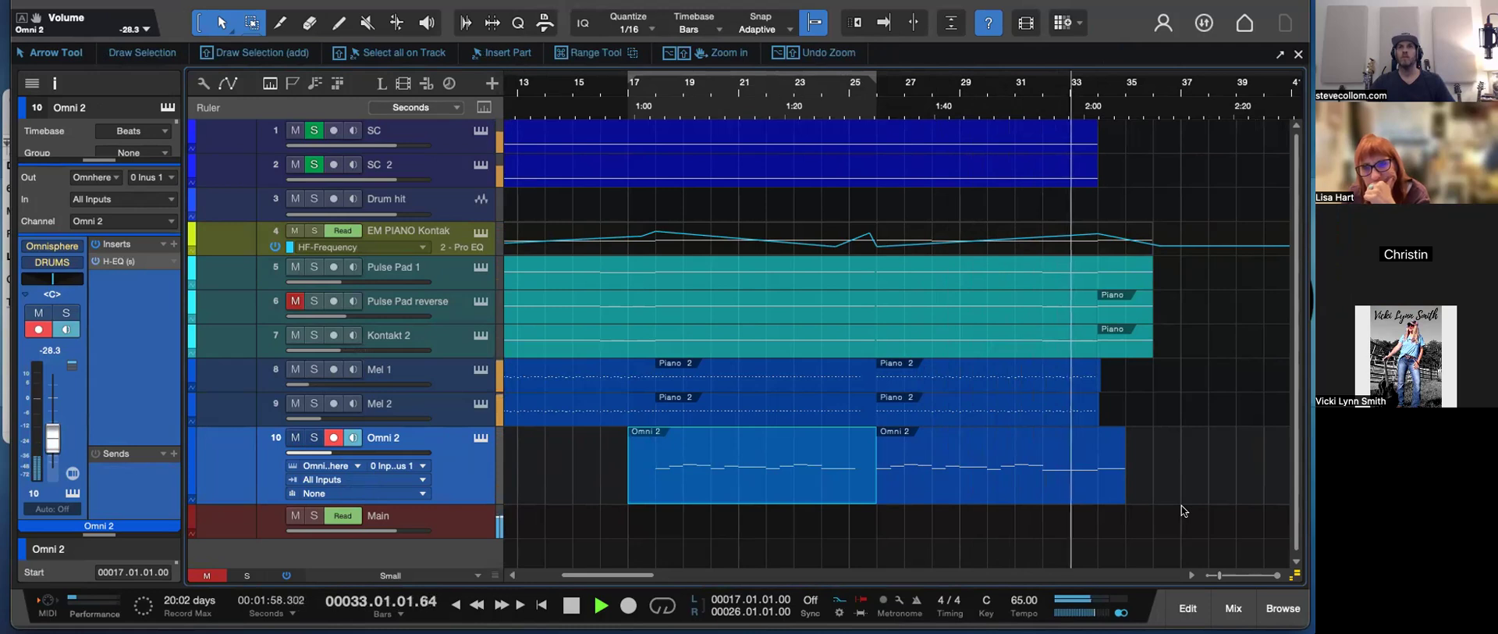
- Fit the whole arrangement in the timeline with every track at small height and stop playback
key(z)
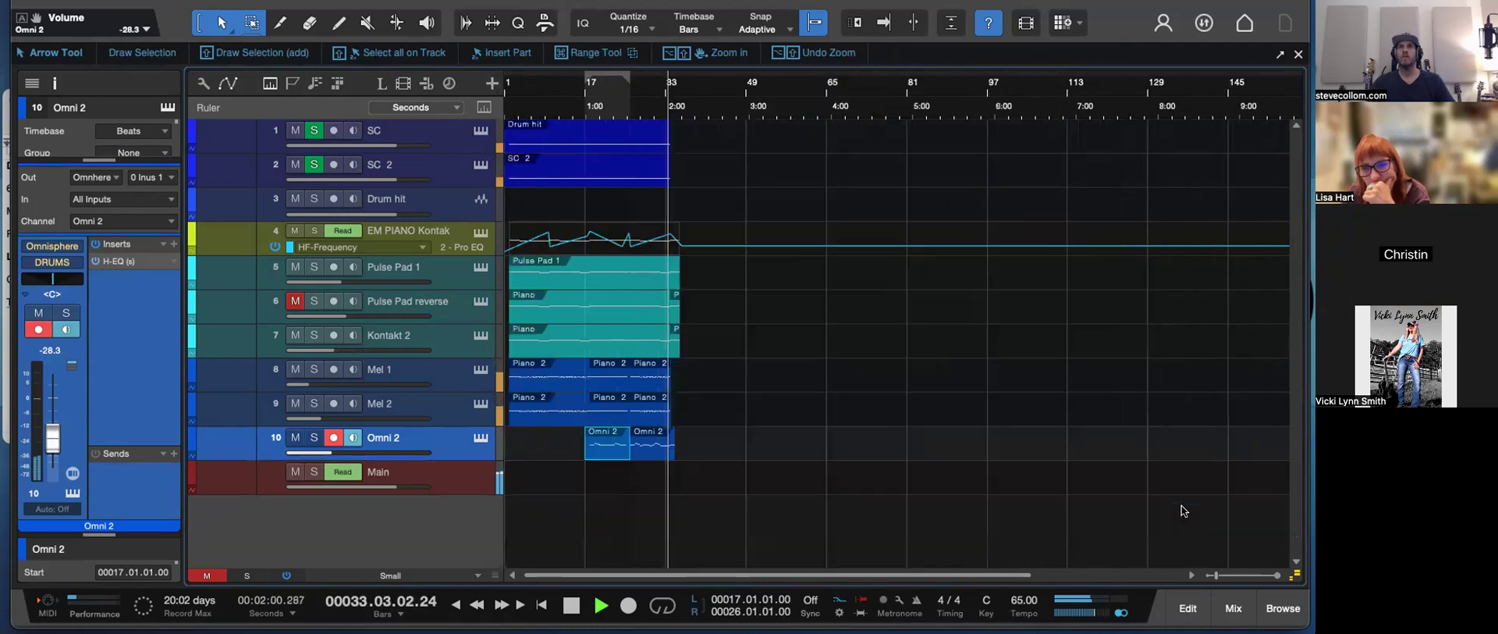
key(w)
key(e)
key(e)
key(e)
key(w)
scroll(738, 473, left, 5)
key(space)
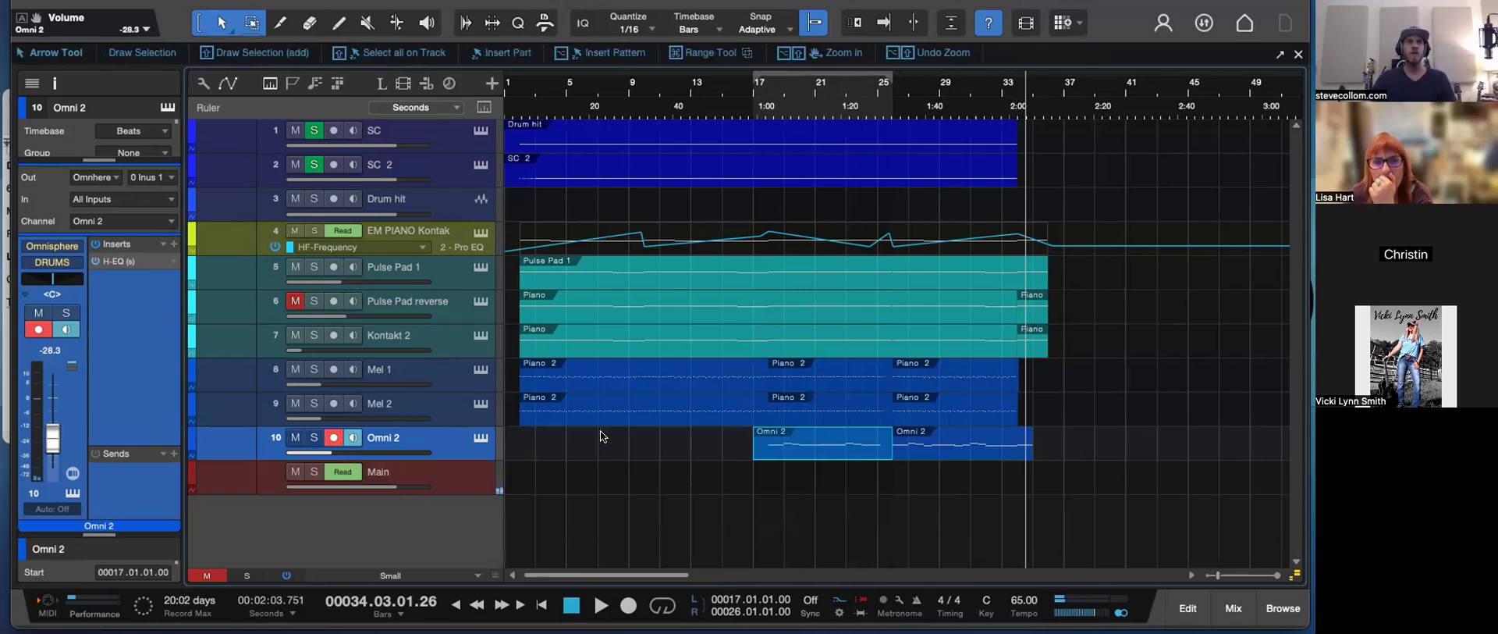
- Enlarge the EM PIANO Kontak track and play the song from the start with its Pro EQ open beside the automation
drag(447, 254, 447, 309)
click(569, 277)
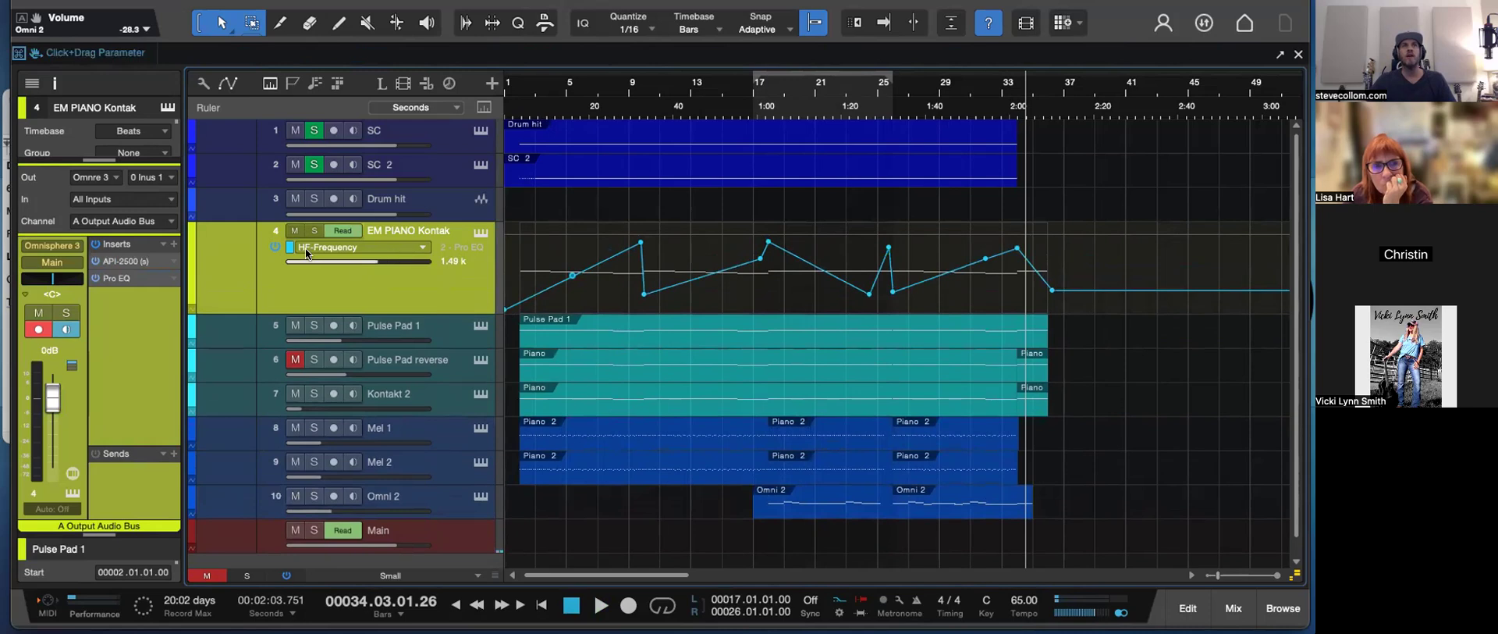
click(521, 92)
key(space)
click(119, 278)
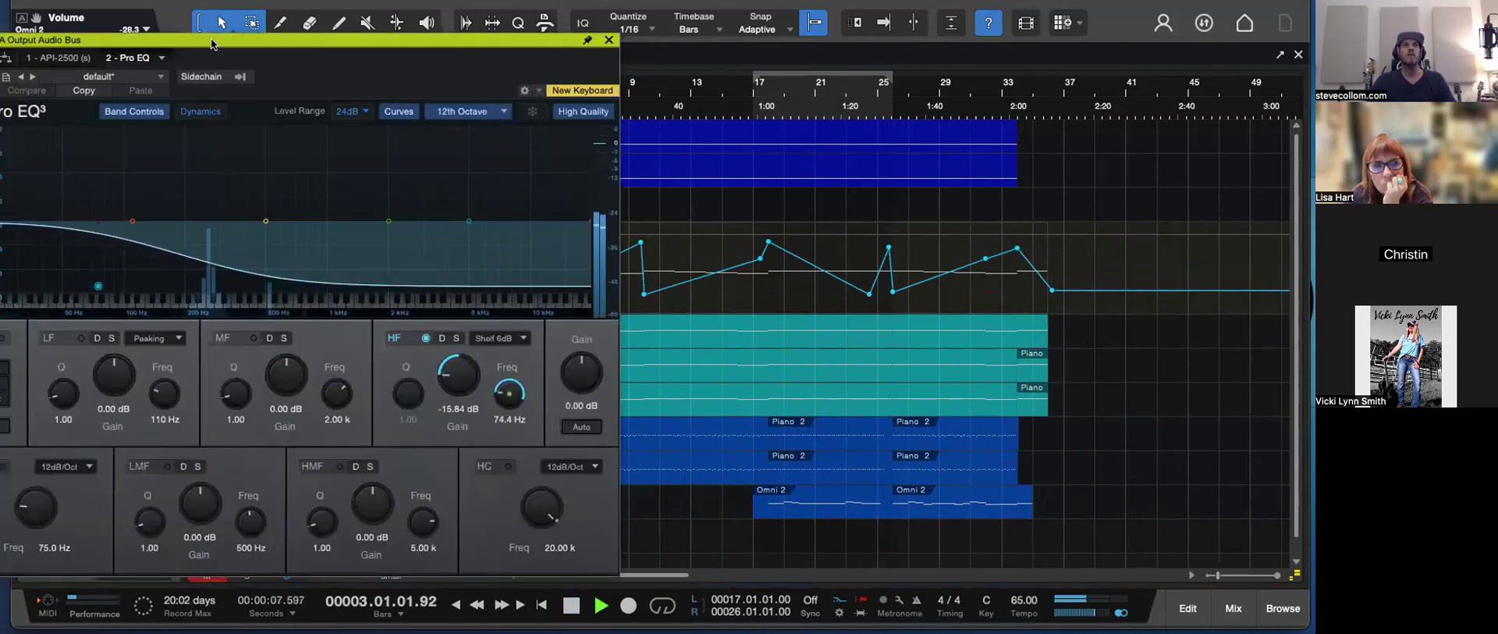
drag(212, 43, 318, 29)
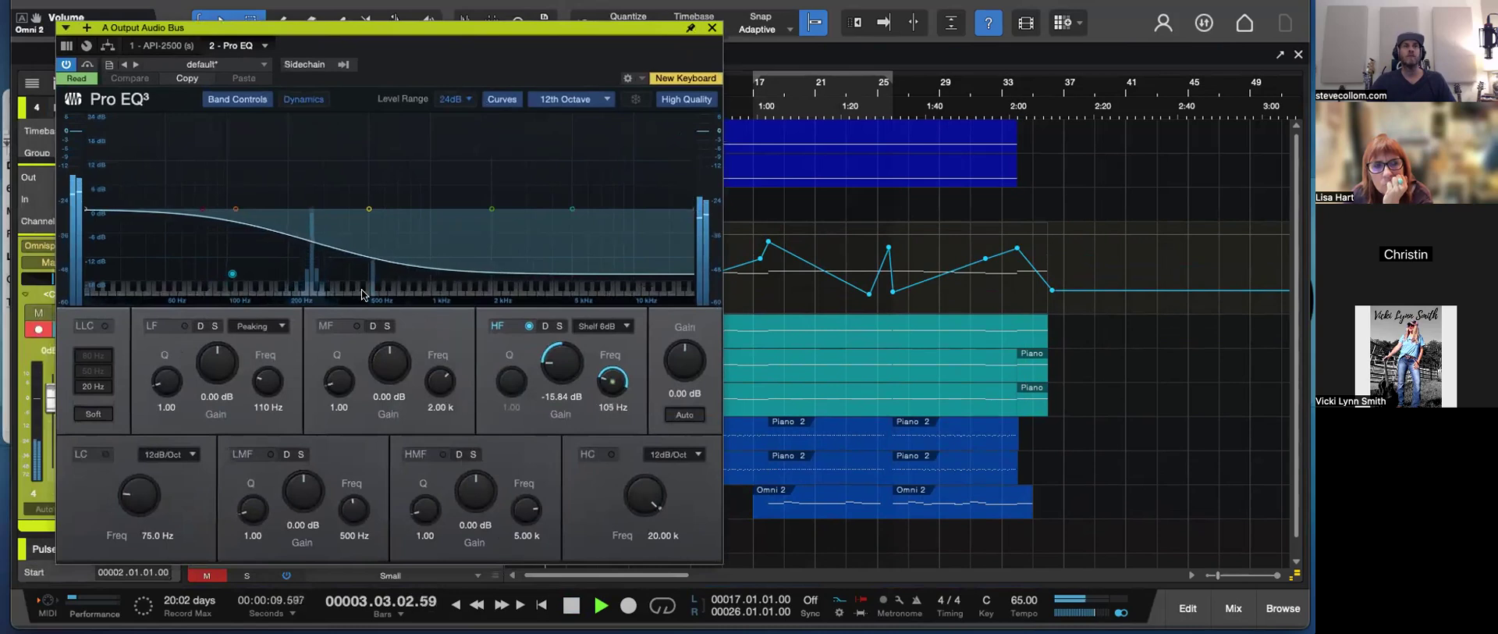
drag(640, 32, 1277, 27)
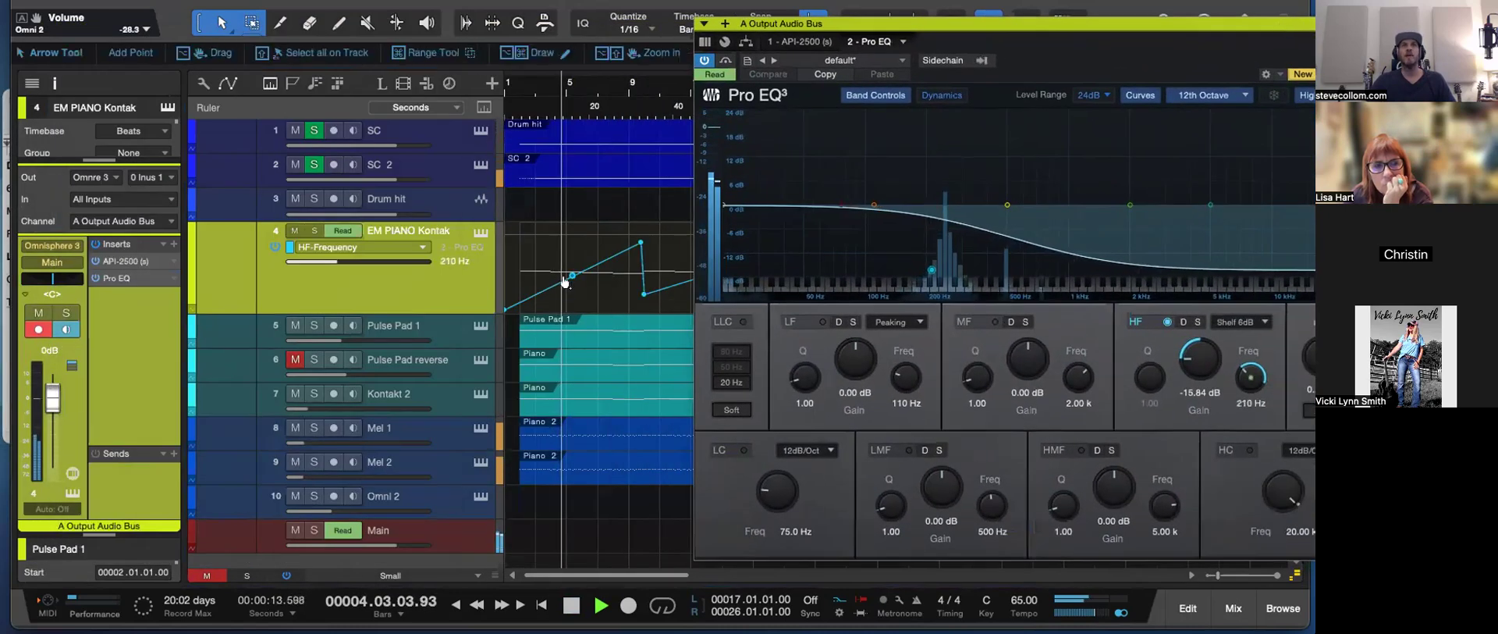
- Bend the first rising ramp of EM PIANO Kontak's HF-Frequency automation upward near bar 5, close the Pro EQ, and stop playback
drag(572, 275, 582, 262)
drag(1262, 25, 1076, 28)
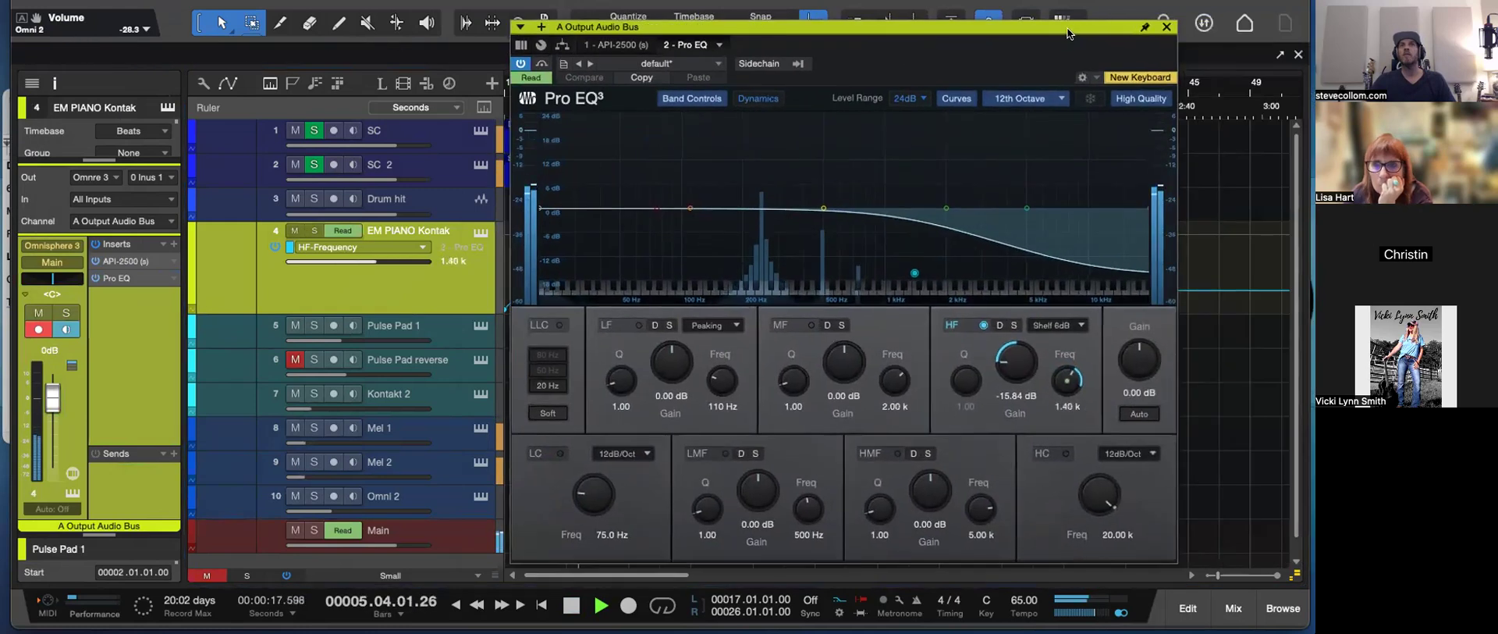
click(1177, 27)
key(space)
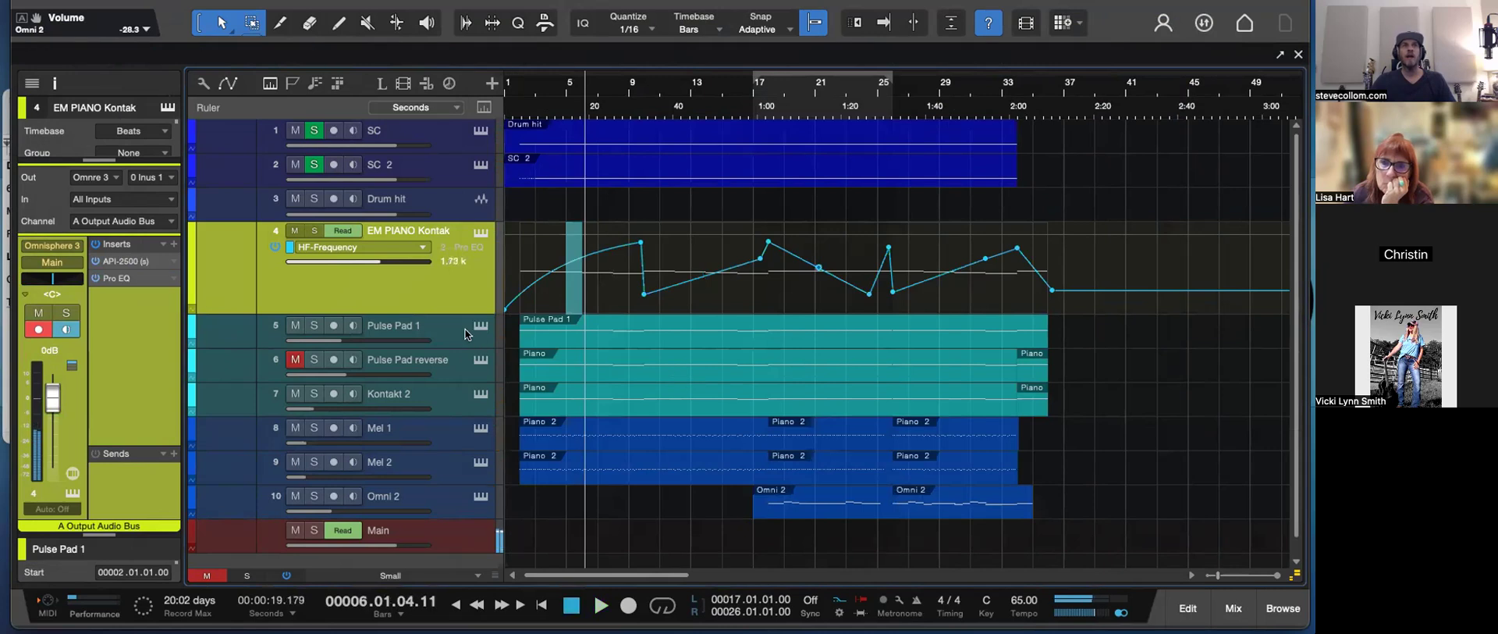
- Show track automation in the arrangement and check the Pulse Pad 1, Pulse Pad reverse and Mel 1 tracks
click(465, 334)
key(a)
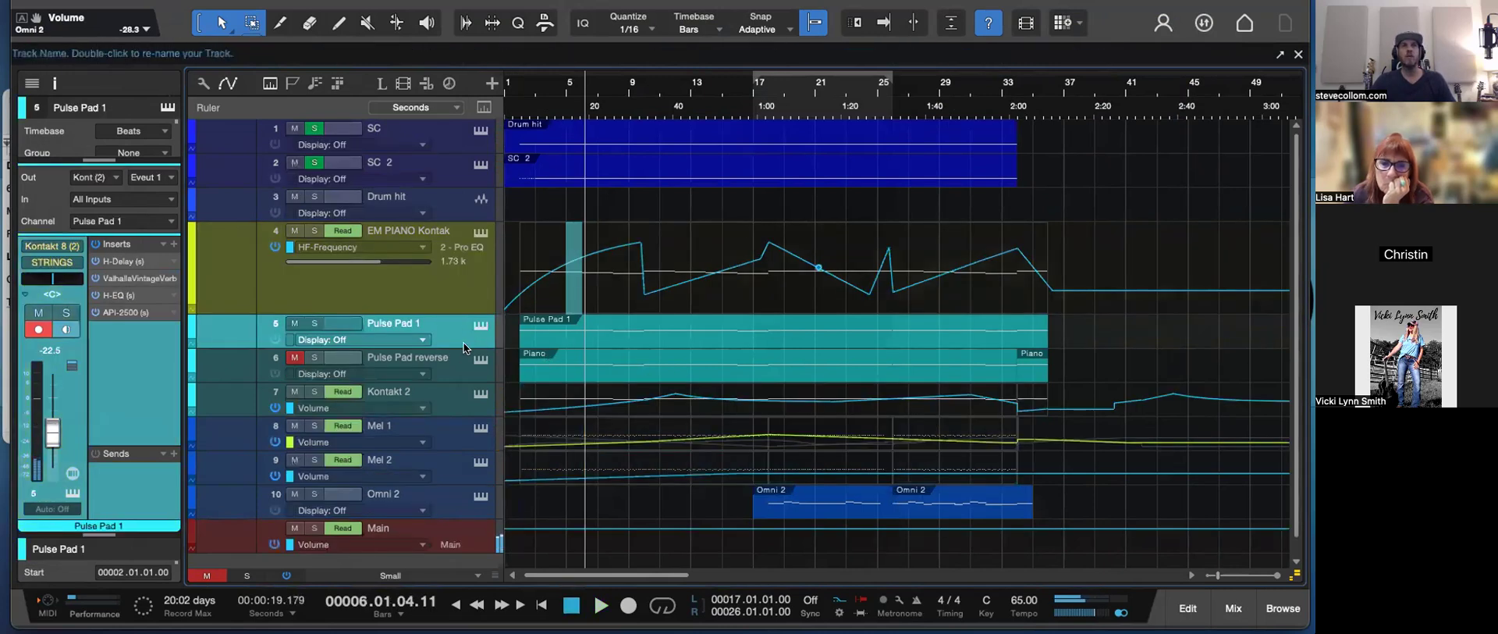
click(446, 372)
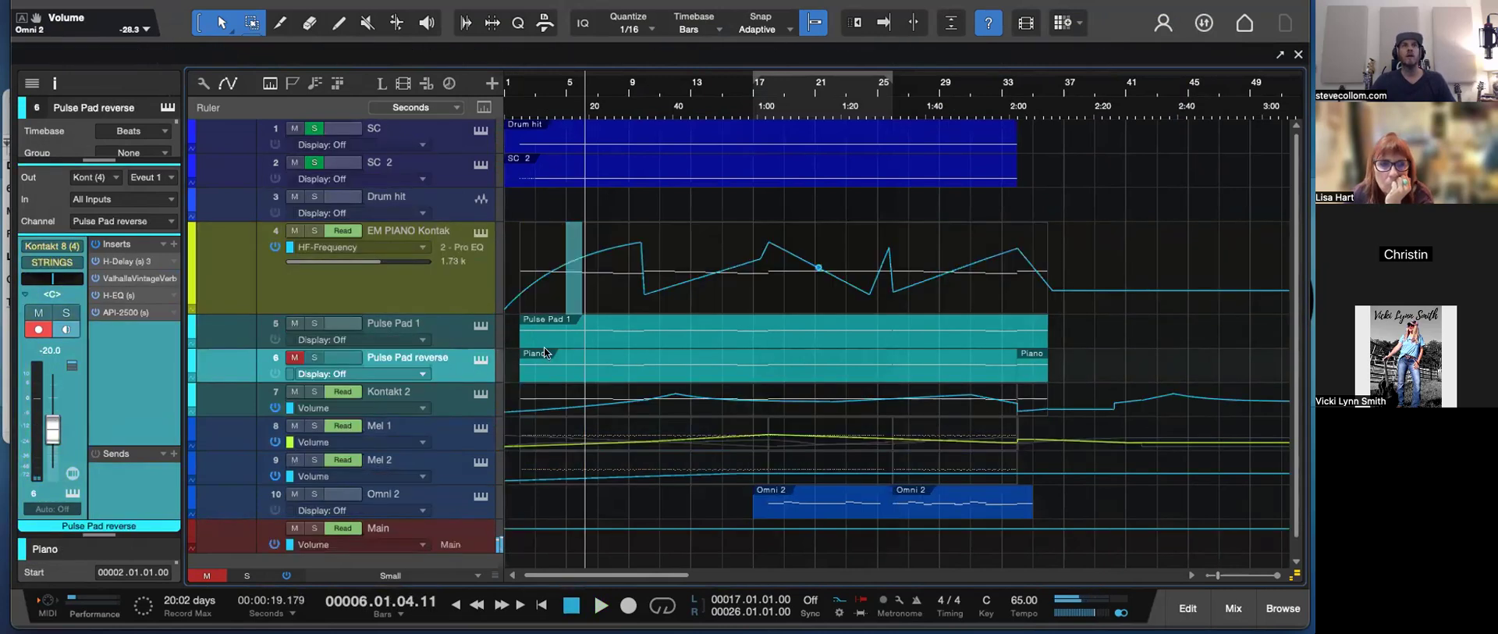
click(450, 328)
key(a)
key(a)
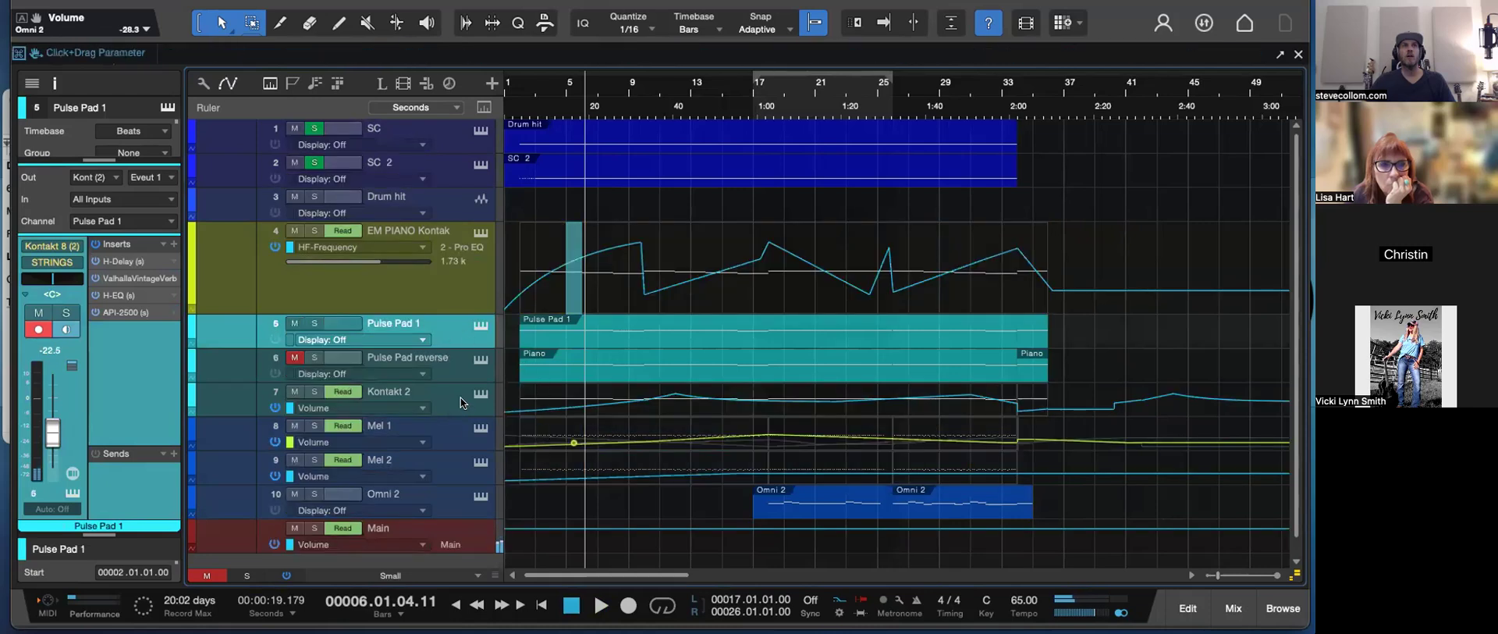
click(443, 434)
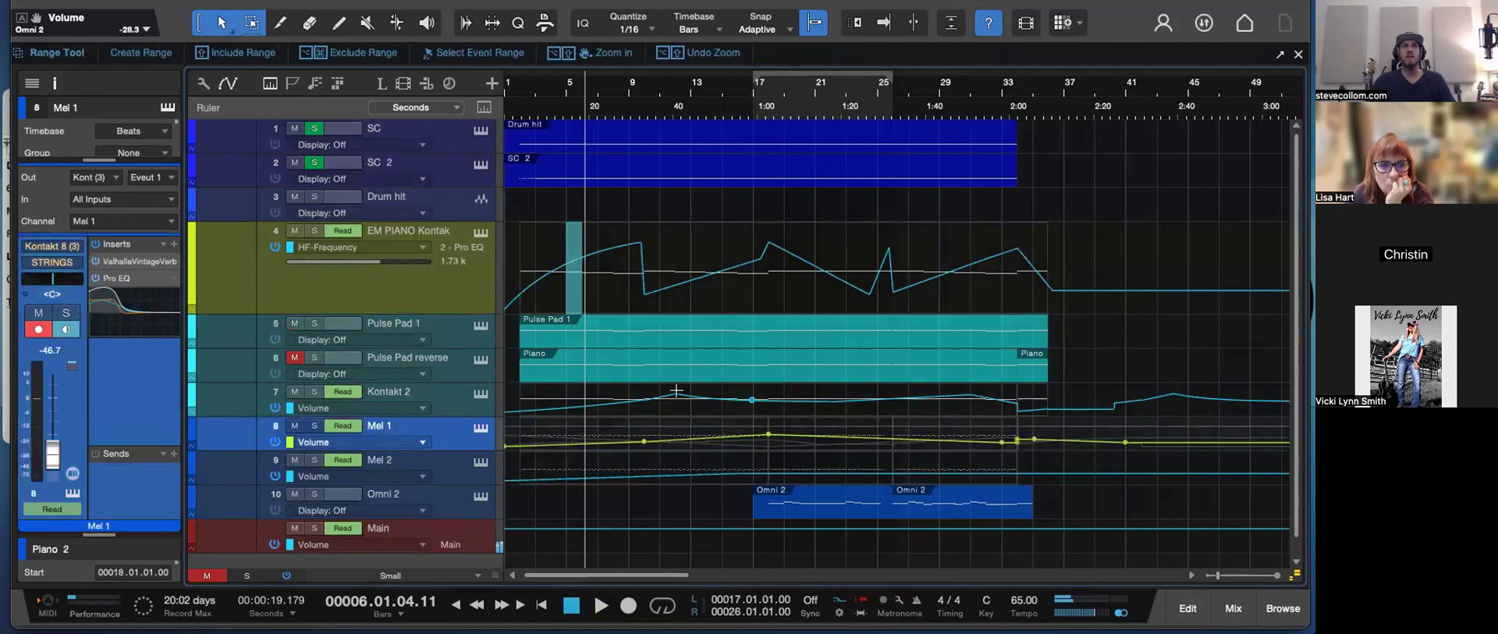
- Set the playhead to bar 2, return the tracks to small height, and make the Pulse Pad reverse track slightly taller
key(shift+e)
scroll(676, 390, down, 2)
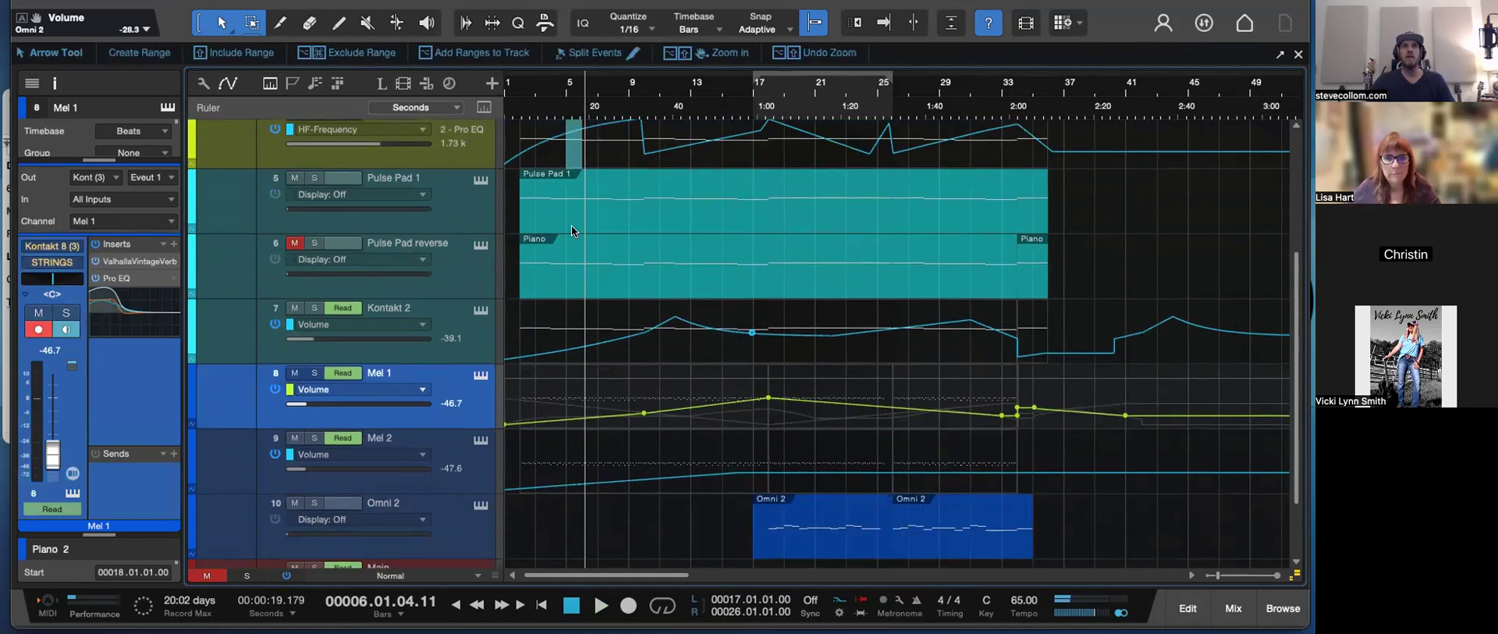
click(527, 104)
key(shift+e)
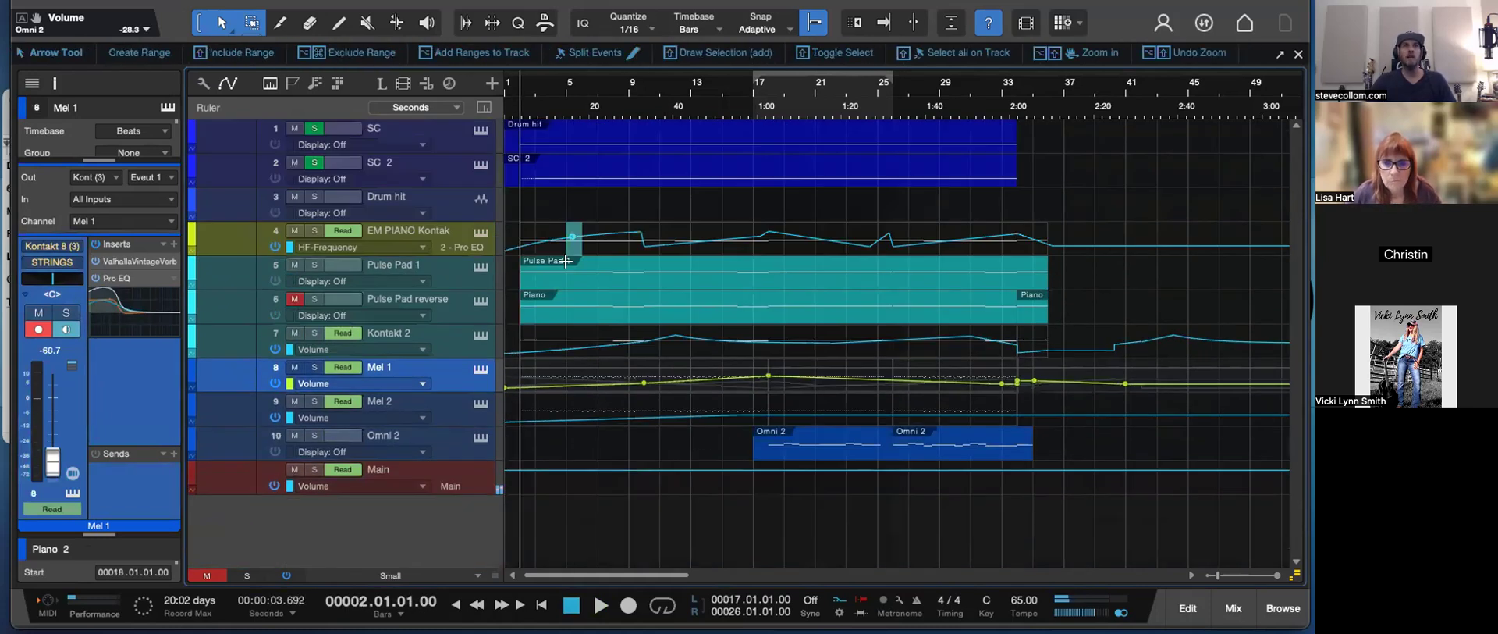
click(446, 307)
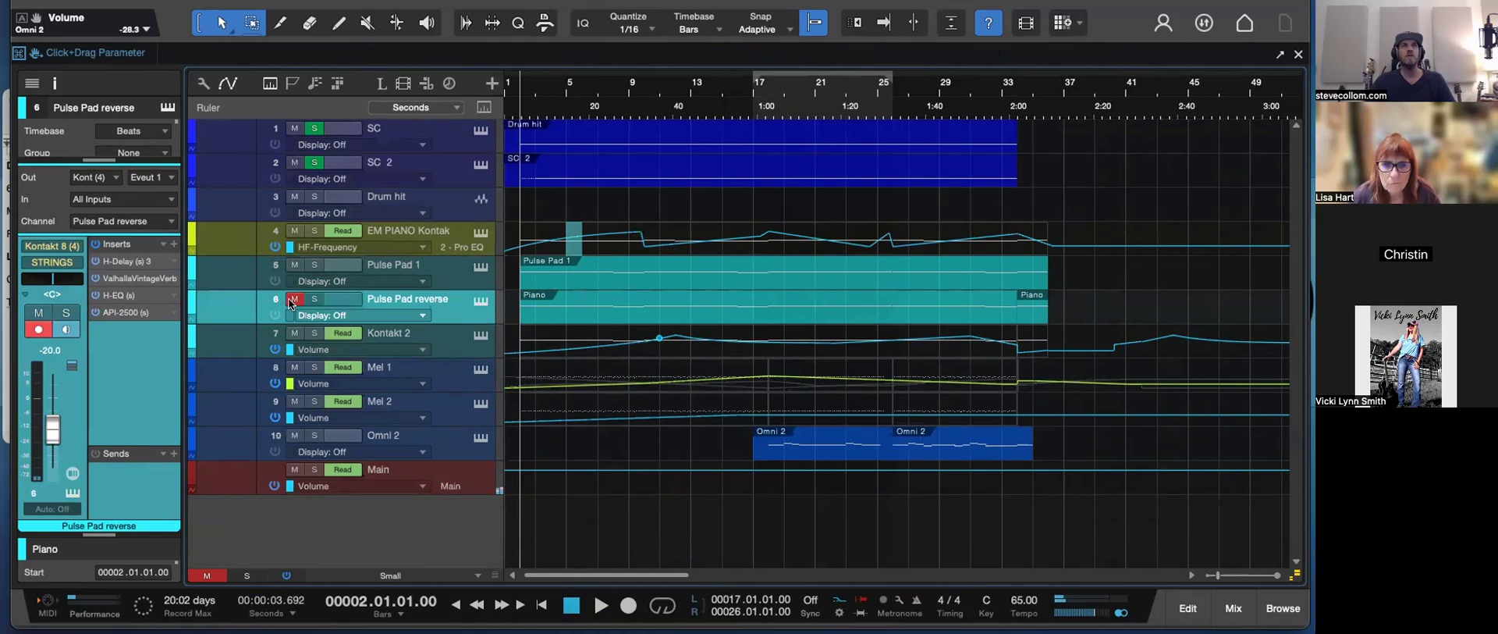
mouse_move(468, 323)
mouse_down()
mouse_move(465, 354)
mouse_move(460, 339)
mouse_up()
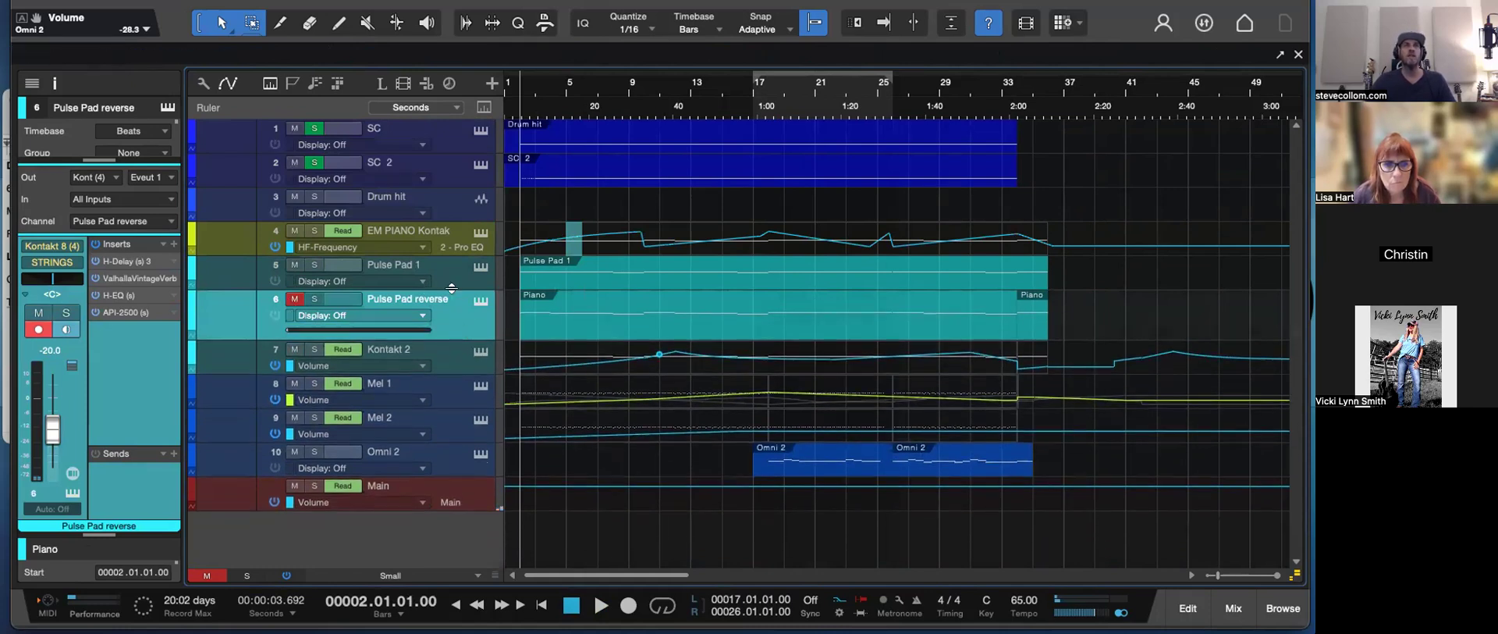
- Delete the empty Drum hit track and route EM PIANO Kontak's output to the STRINGS bus
click(461, 201)
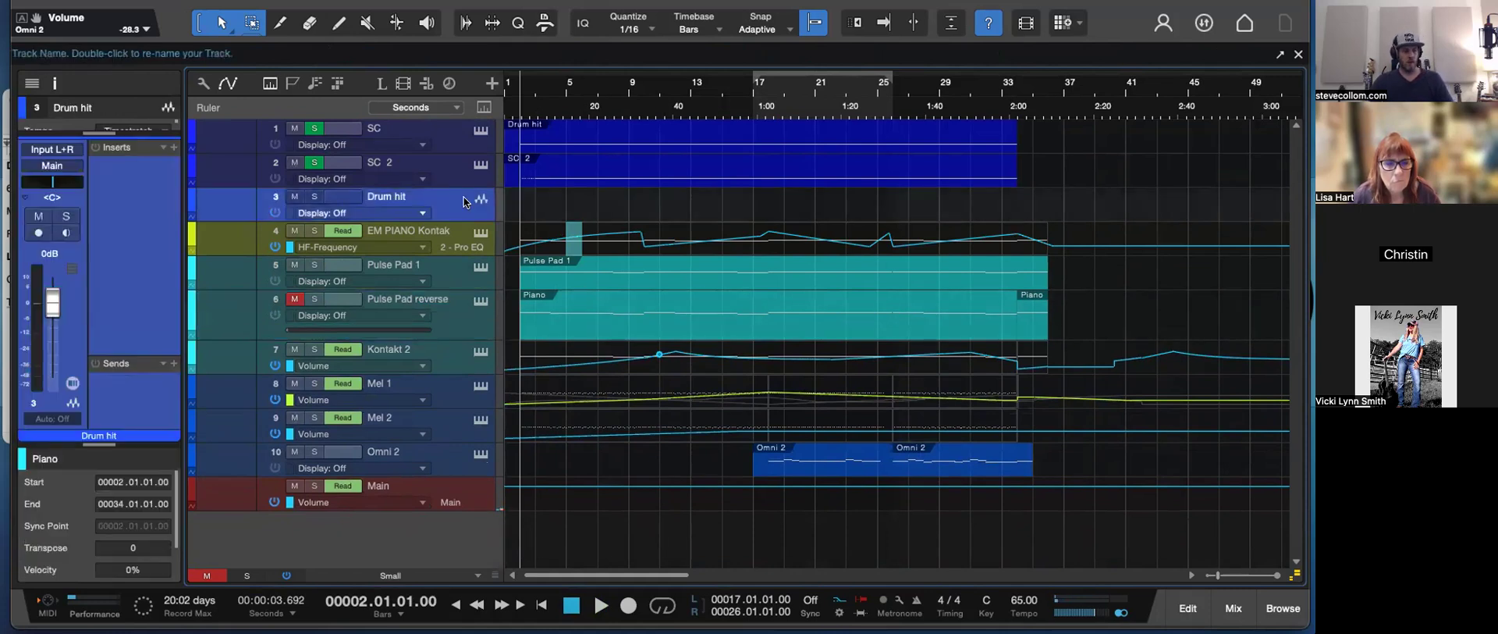
key(Delete)
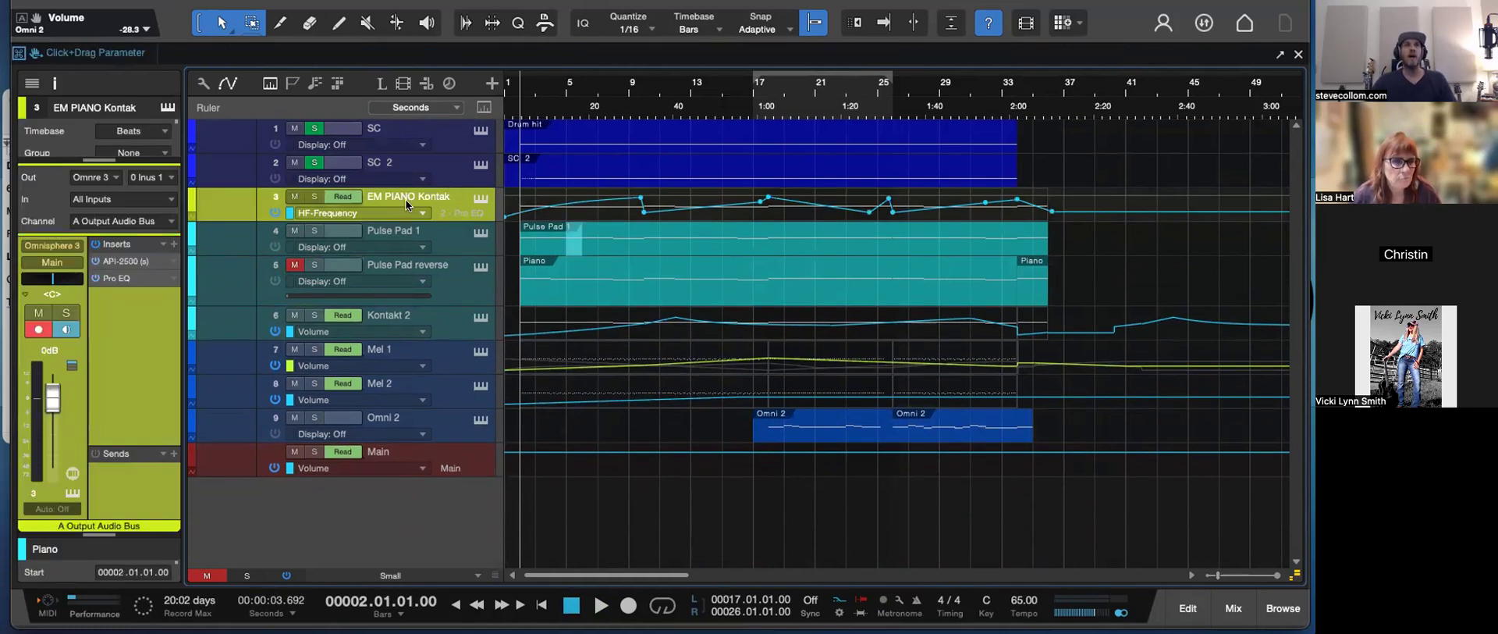
click(52, 262)
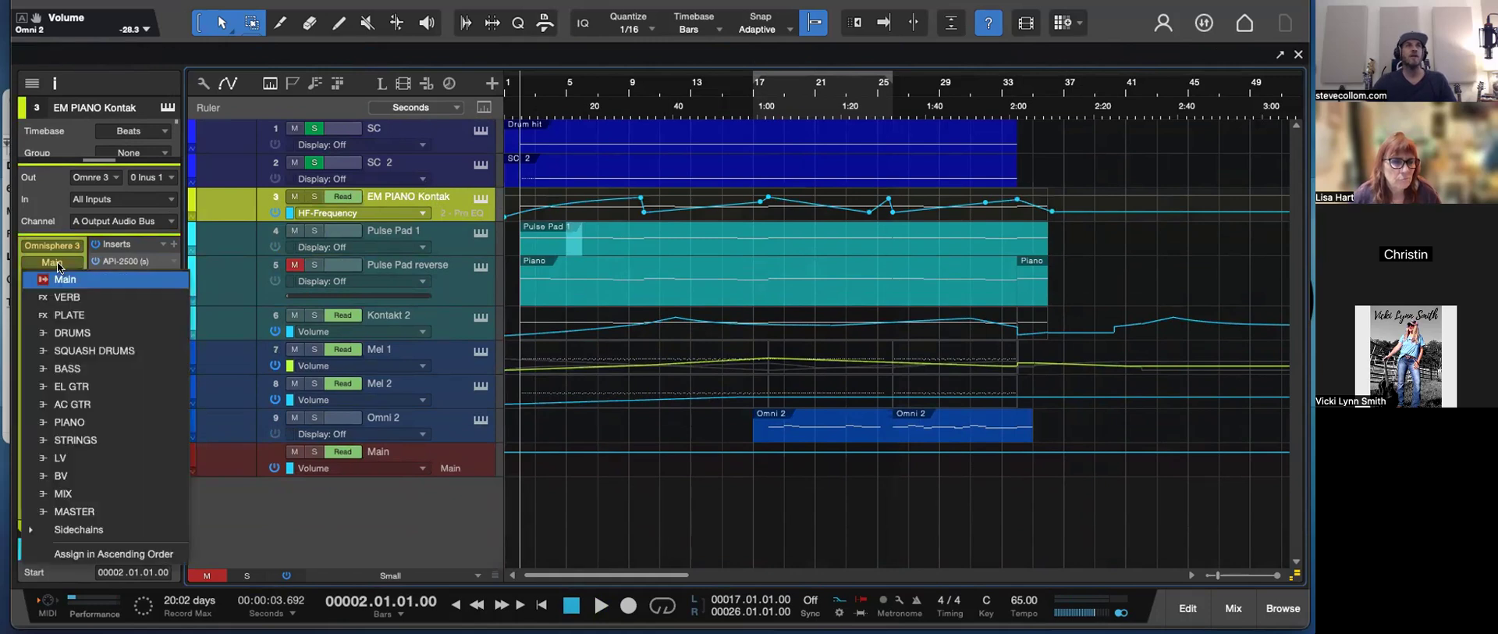
click(78, 440)
- Route the Pulse Pad 1, Pulse Pad reverse and Kontakt 2 tracks together to the STRINGS bus
click(448, 237)
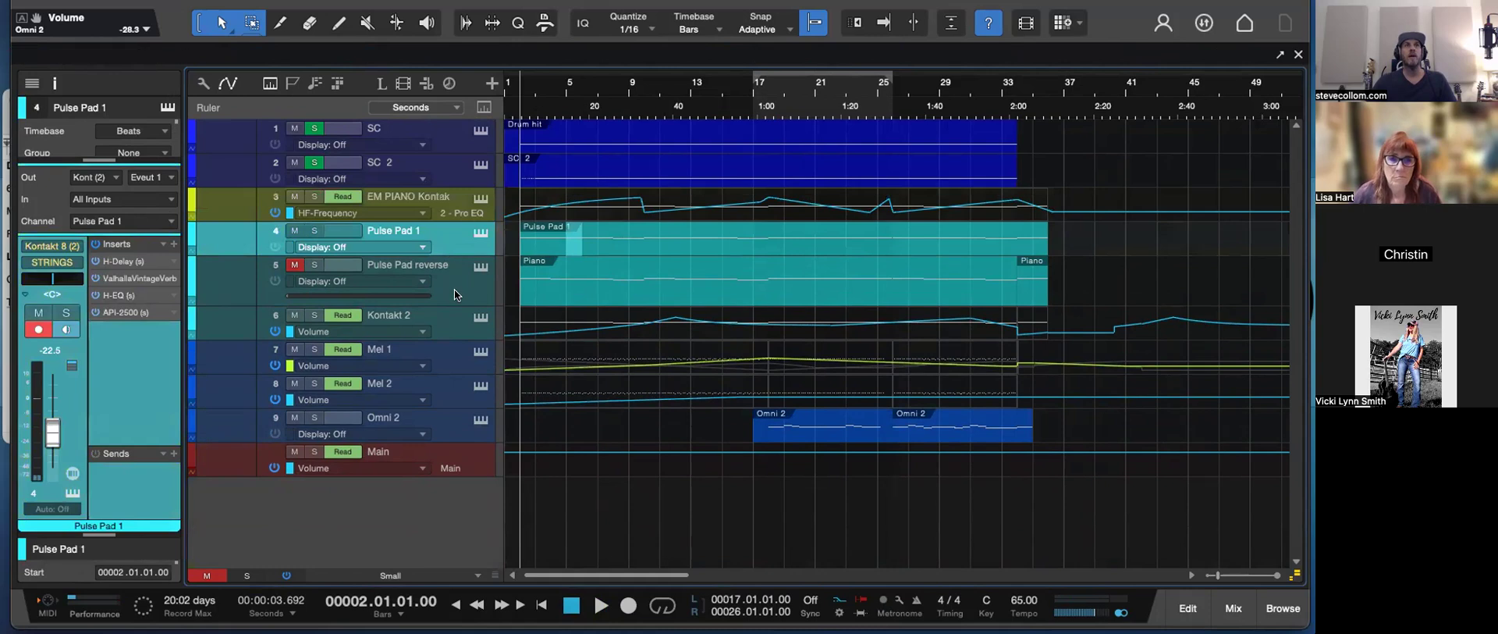
click(455, 294)
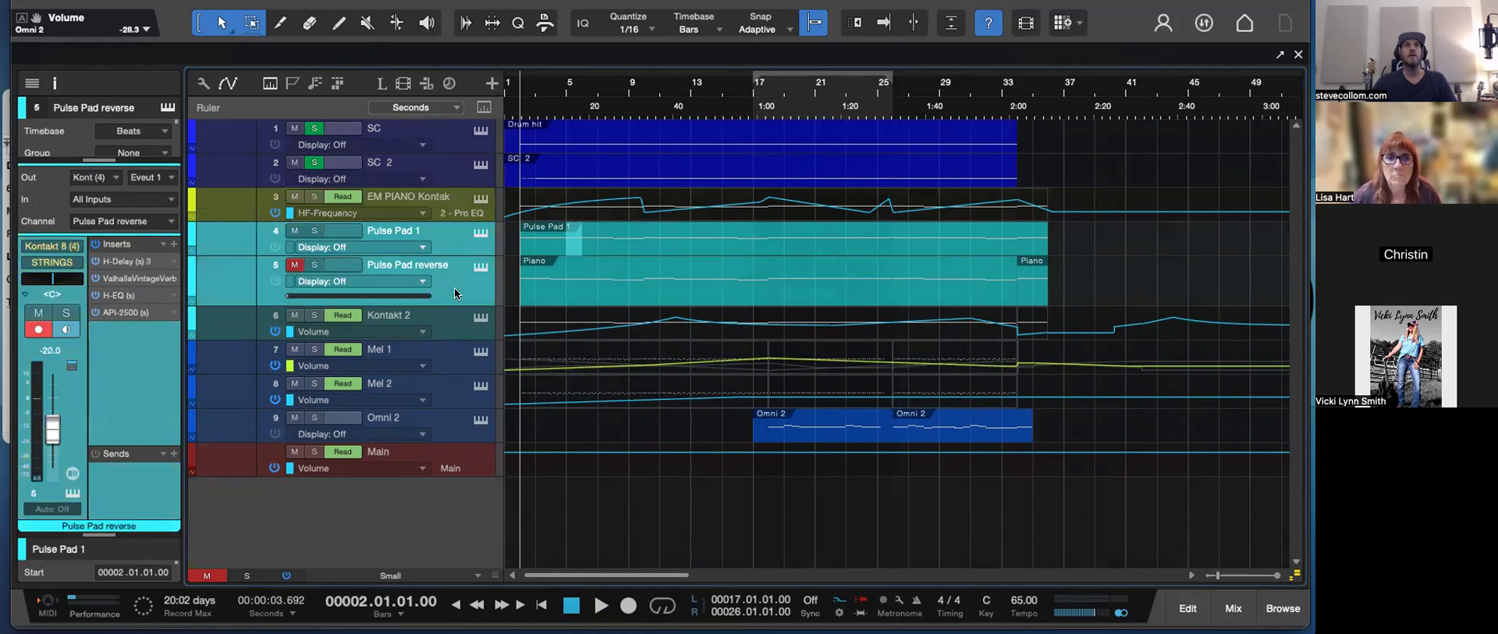
click(449, 330)
click(24, 259)
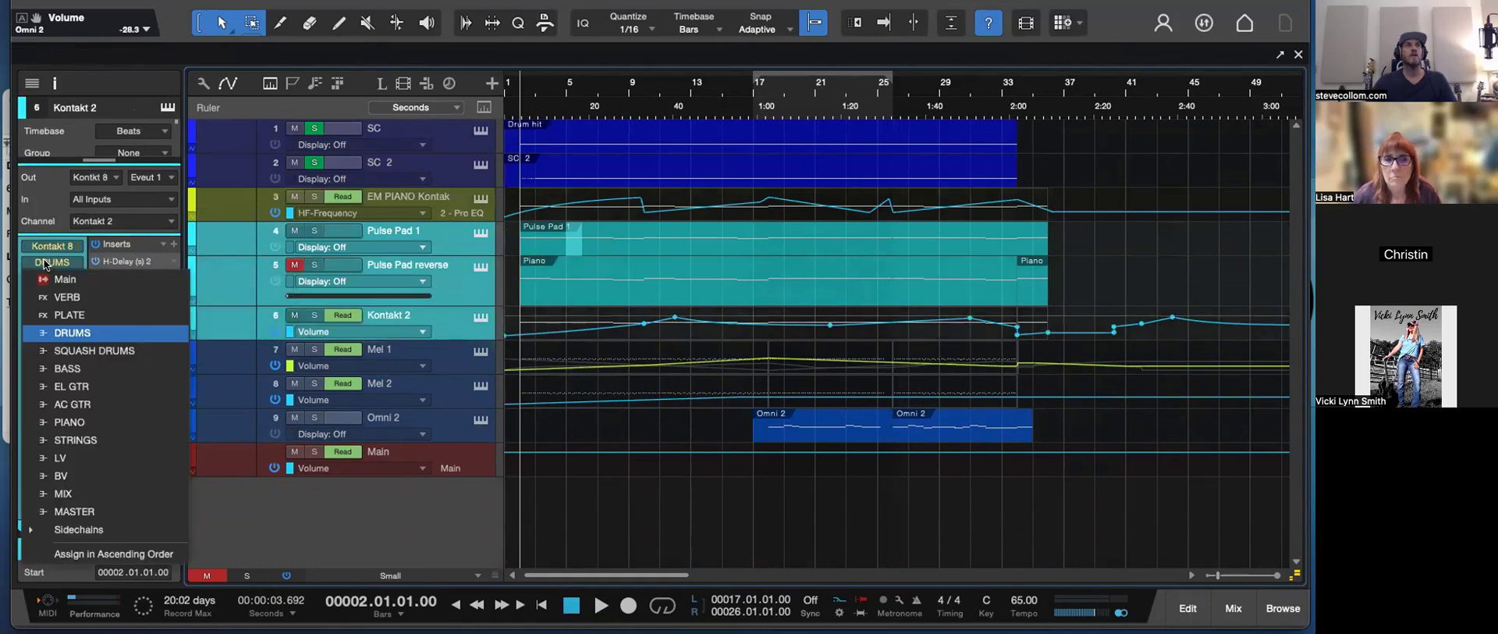
click(99, 447)
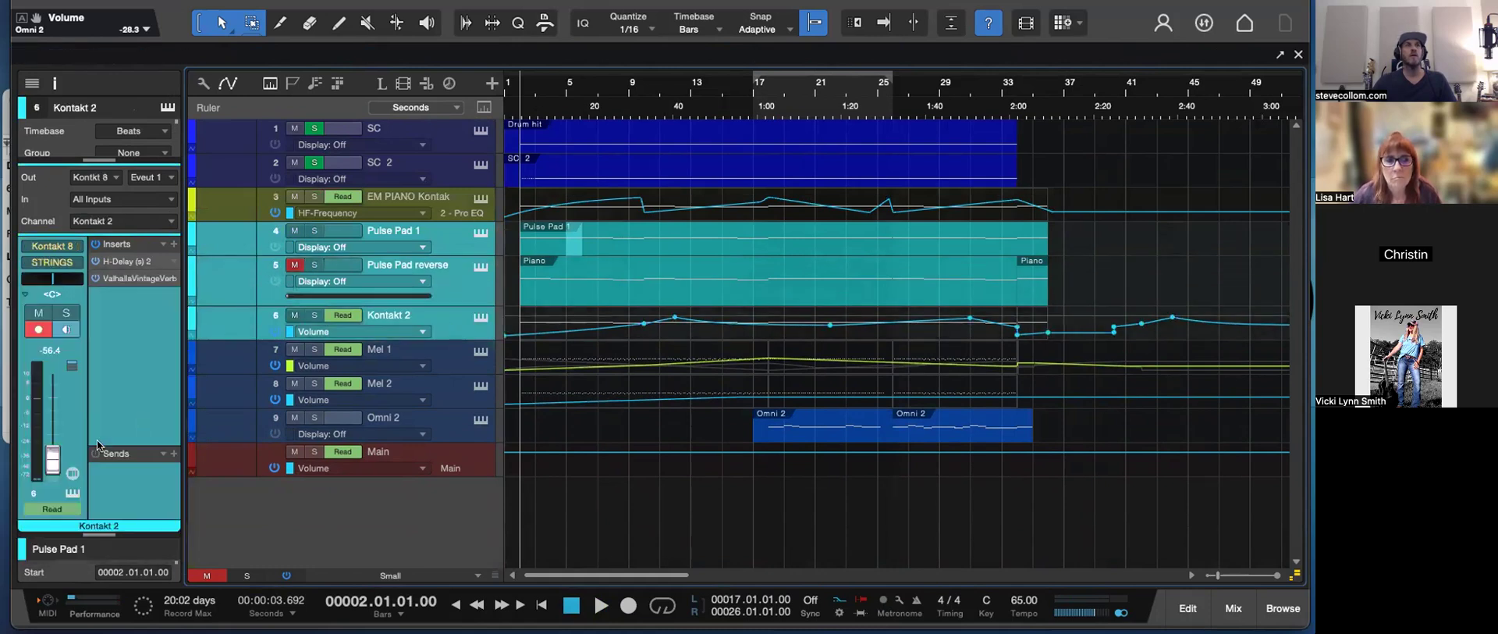
- Route the Mel 1, Mel 2 and Omni 2 tracks together to the PIANO bus
click(446, 356)
shift+click(445, 395)
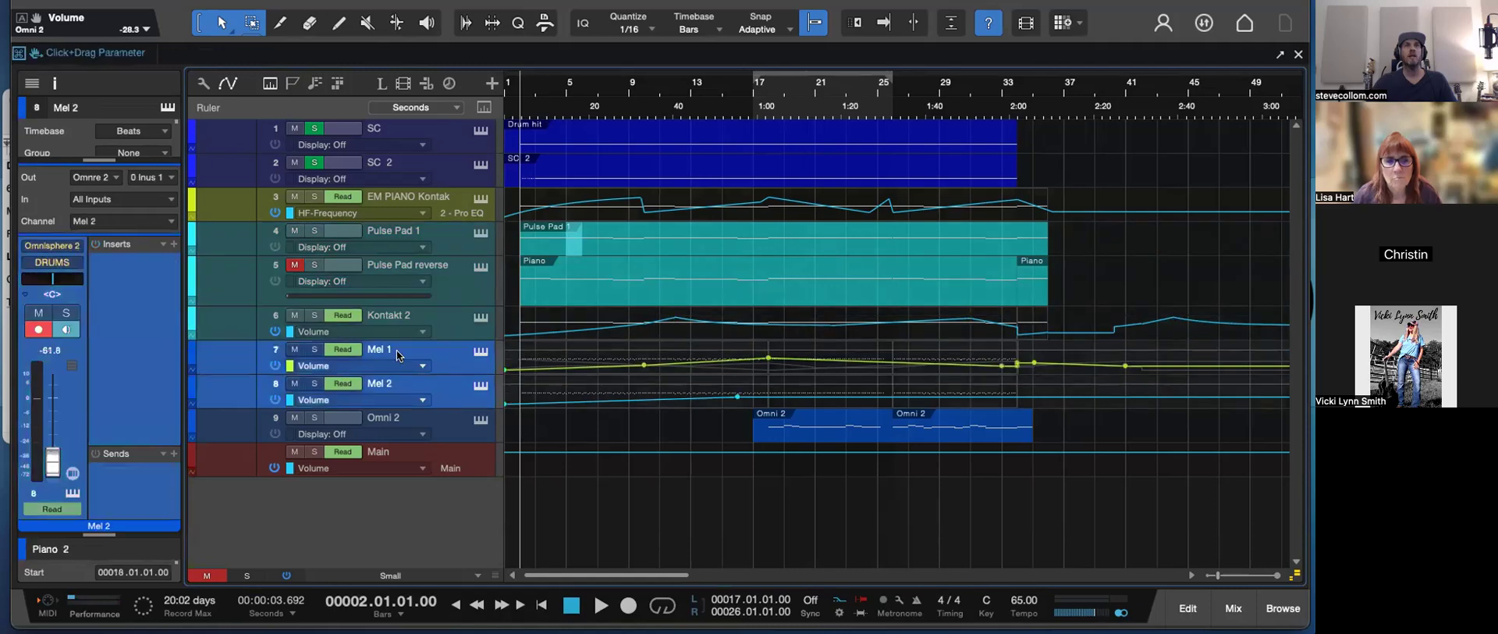
shift+click(442, 420)
click(58, 267)
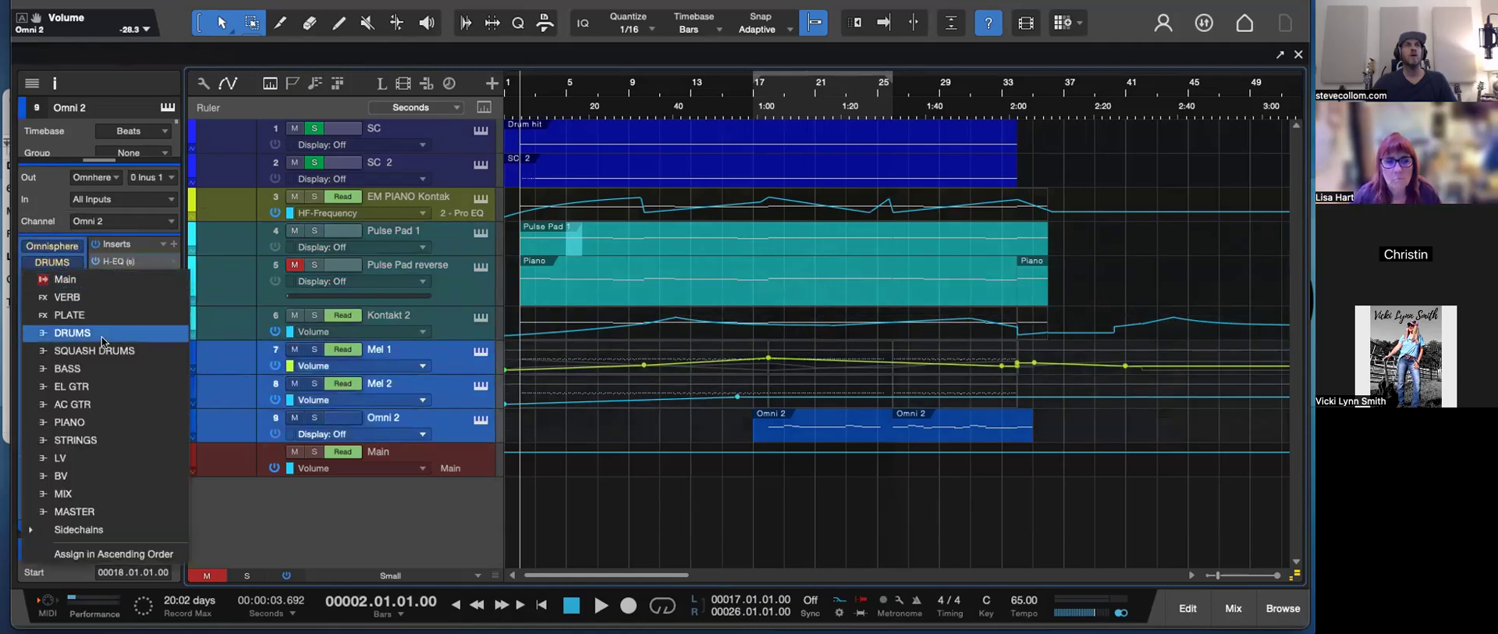
click(32, 328)
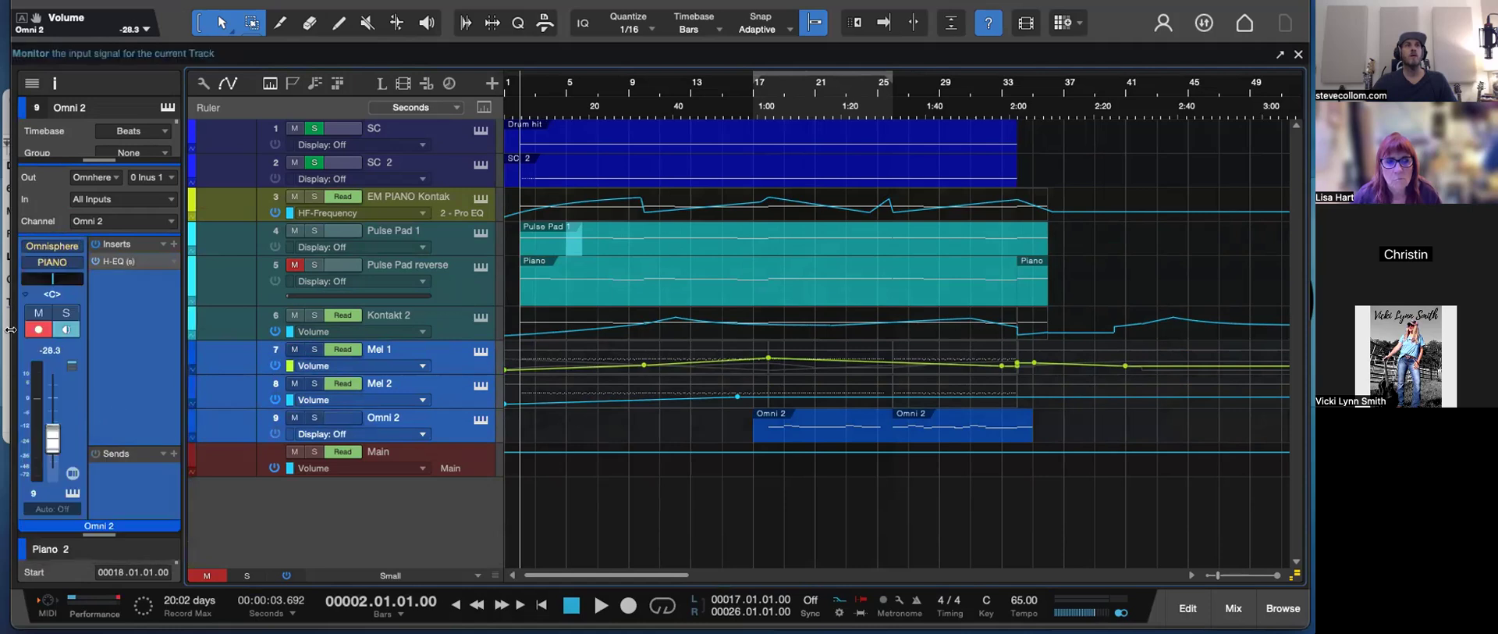
right_click(58, 260)
click(50, 265)
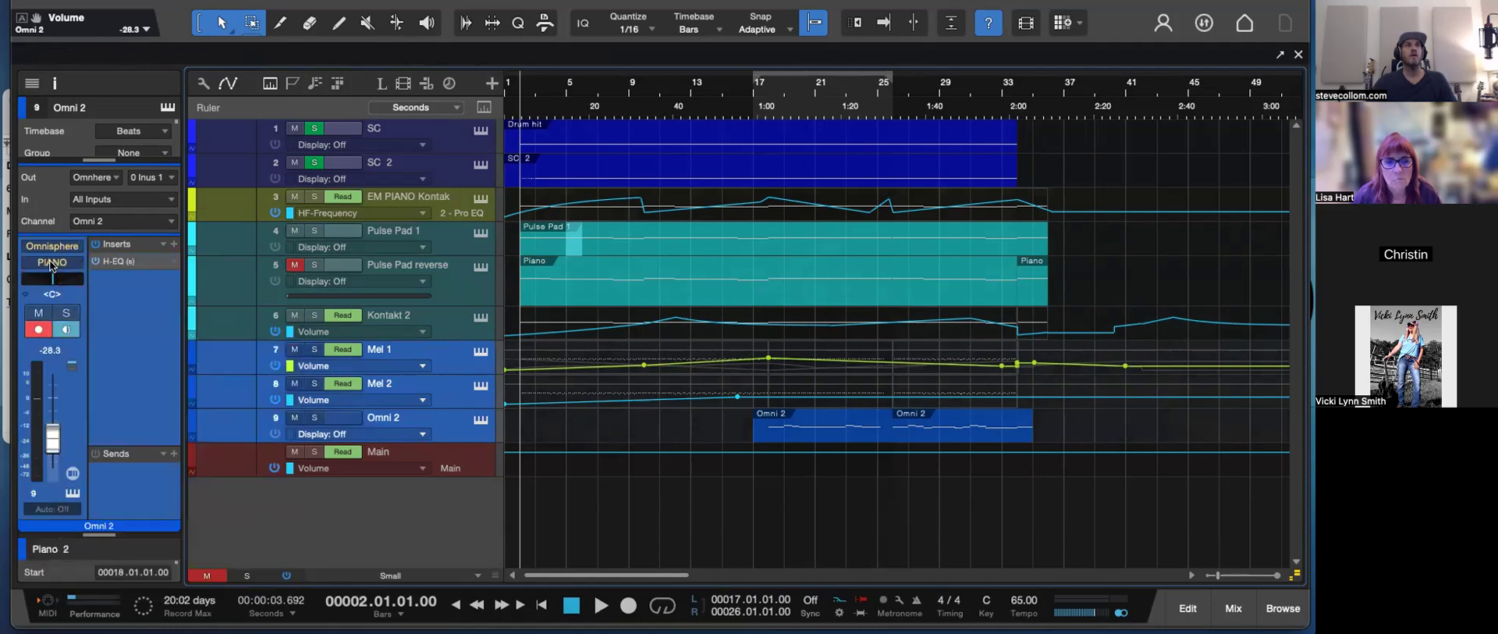
- Rename the PIANO bus to MELODY in the mixer and move the LV and BV buses ahead of it
key(F3)
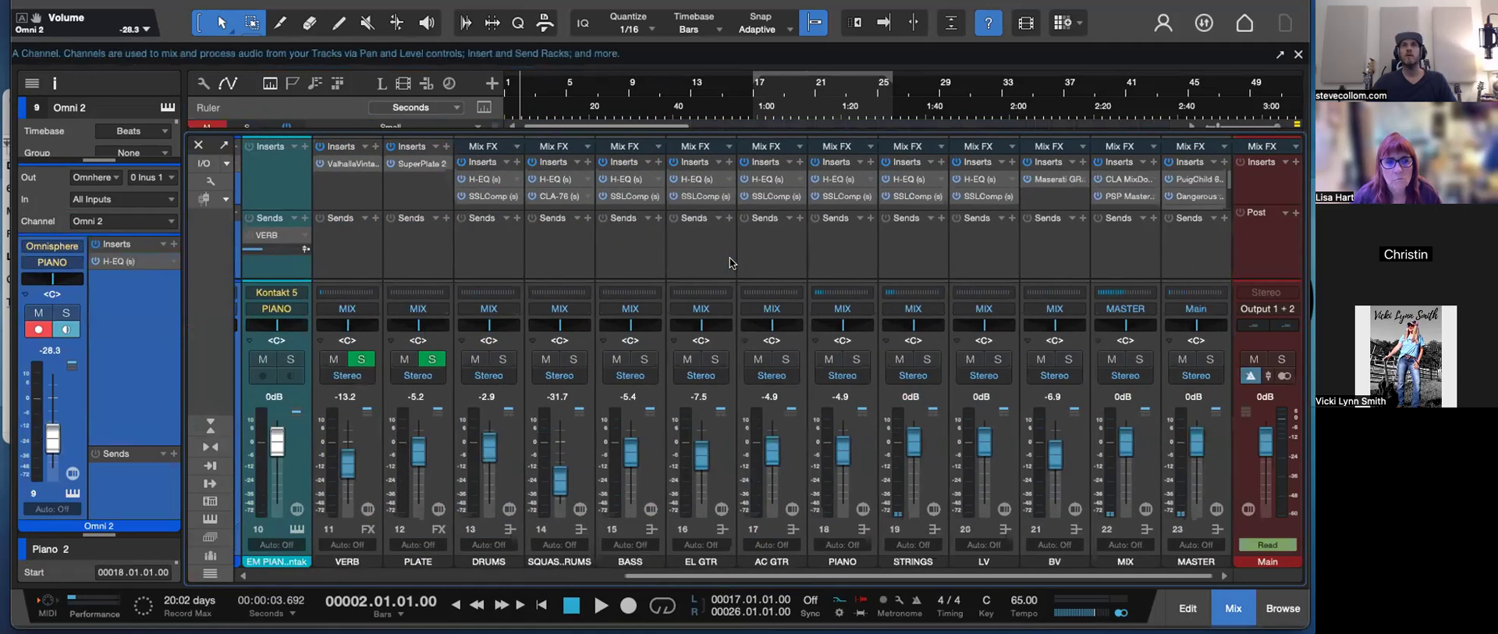
click(840, 241)
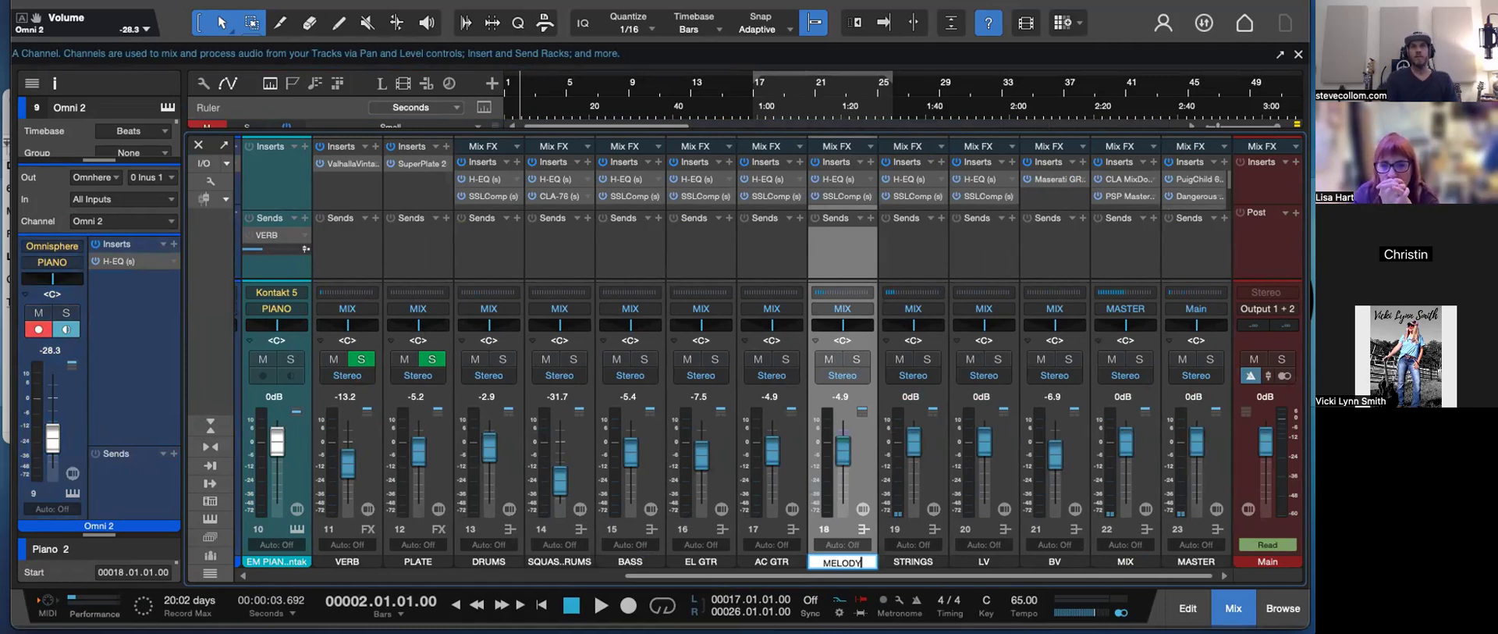
click(1011, 254)
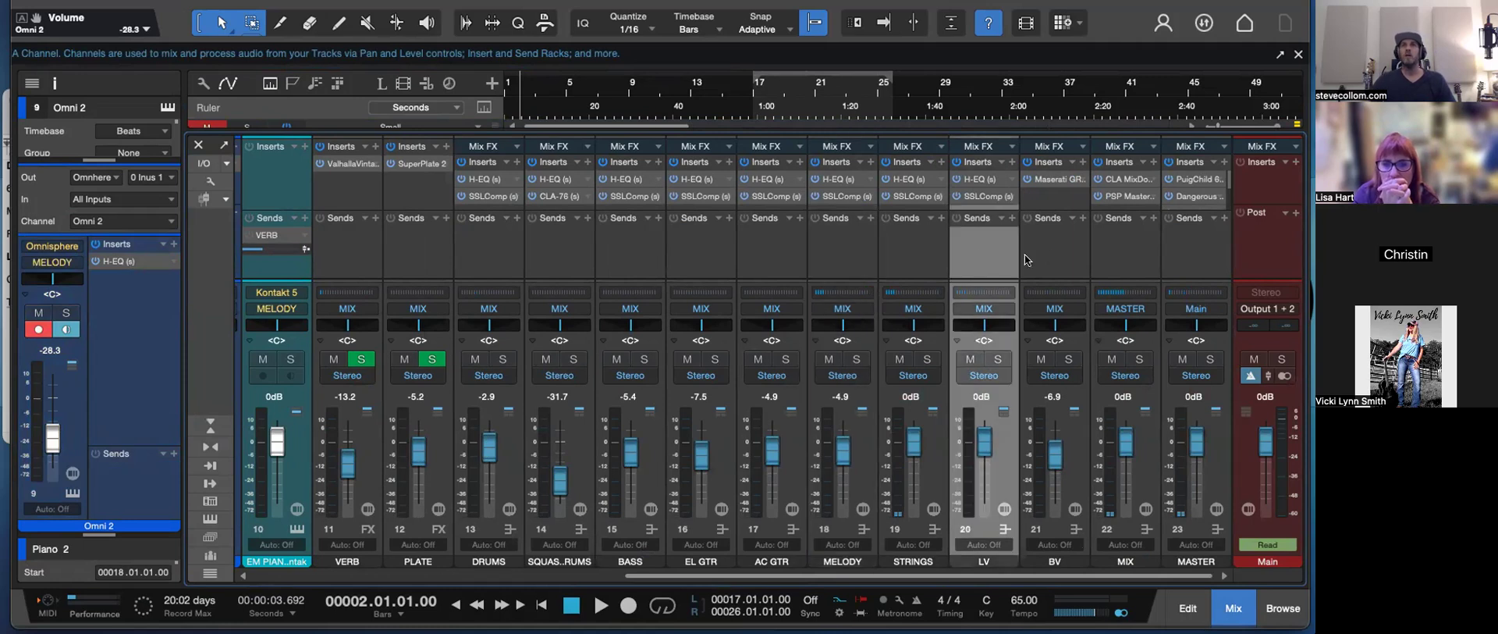
shift+click(1050, 254)
drag(961, 255, 800, 262)
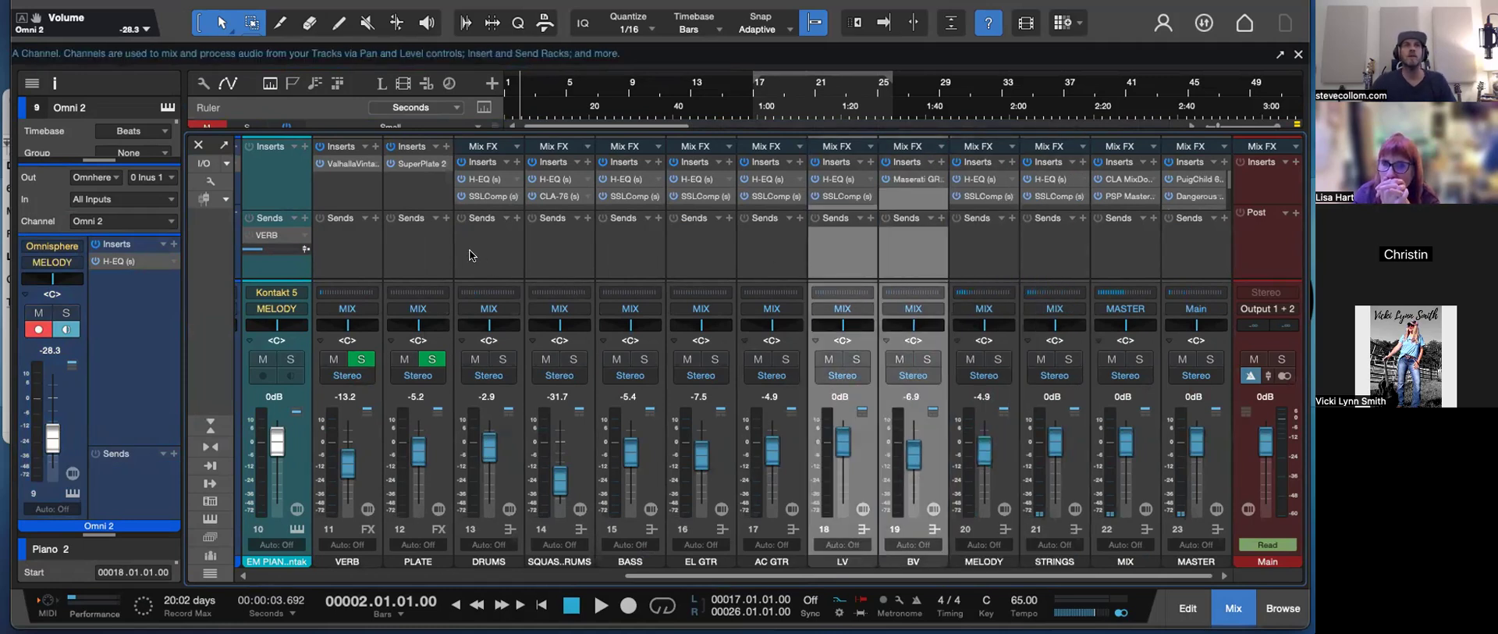
- Remove all bus channels from DRUMS through BV and close the mixer
click(480, 250)
shift+click(765, 255)
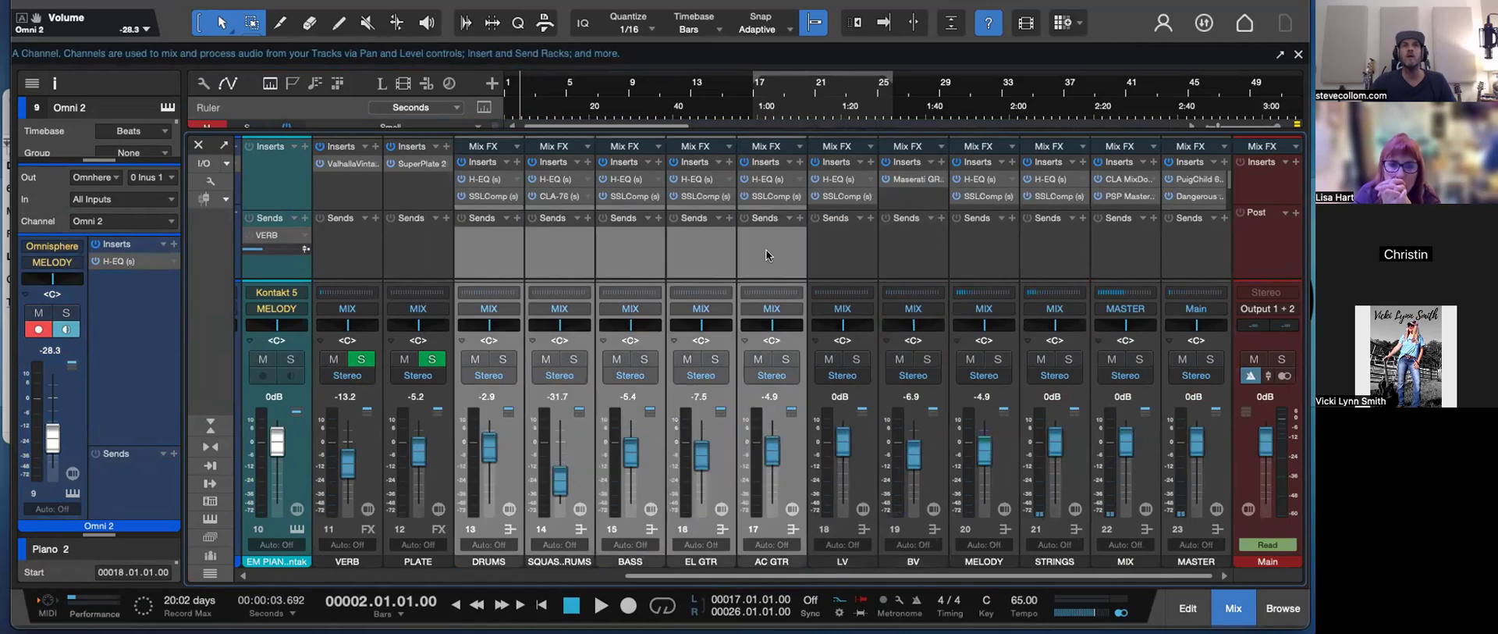
shift+click(913, 261)
right_click(846, 250)
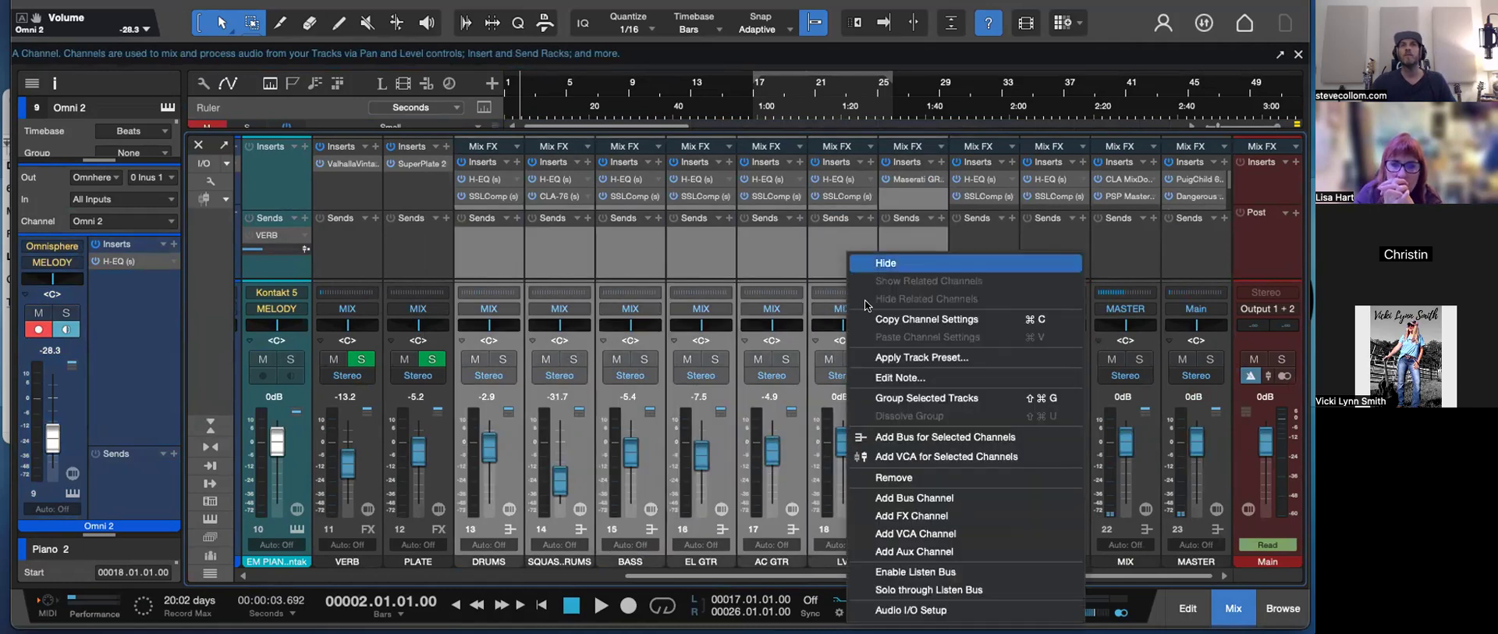
click(910, 476)
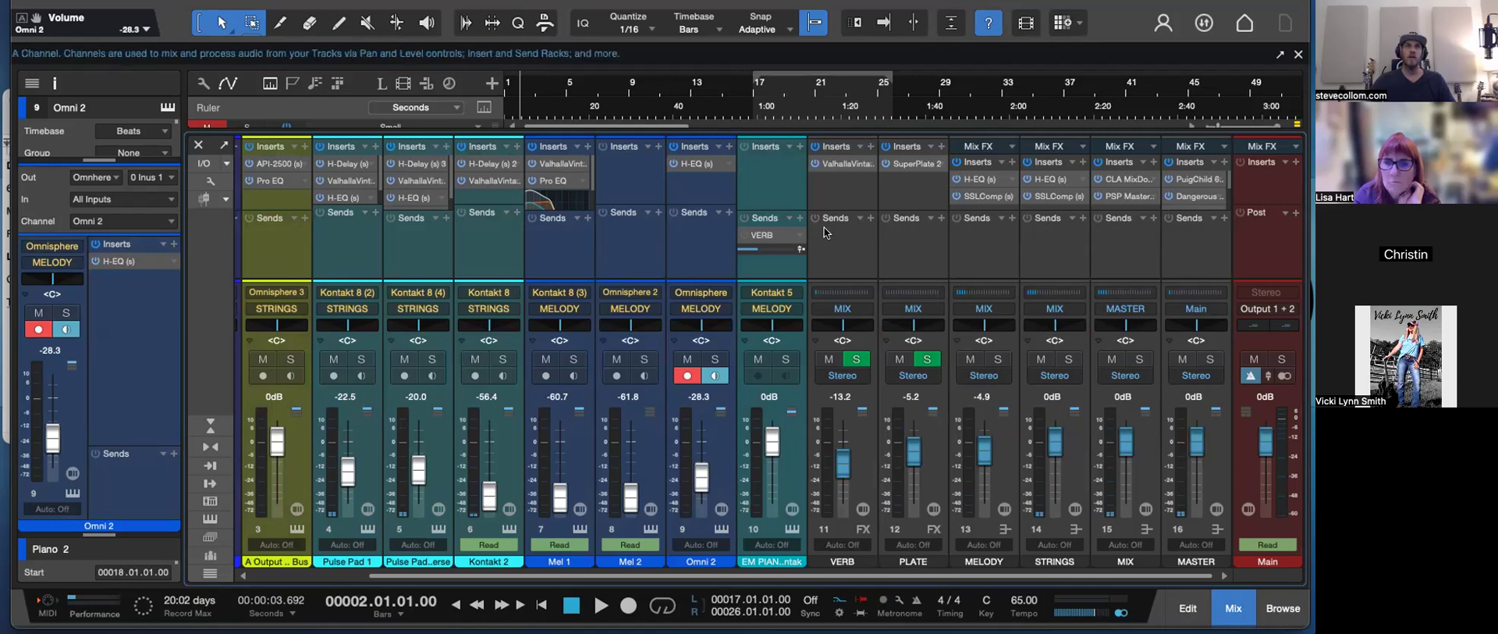
key(F3)
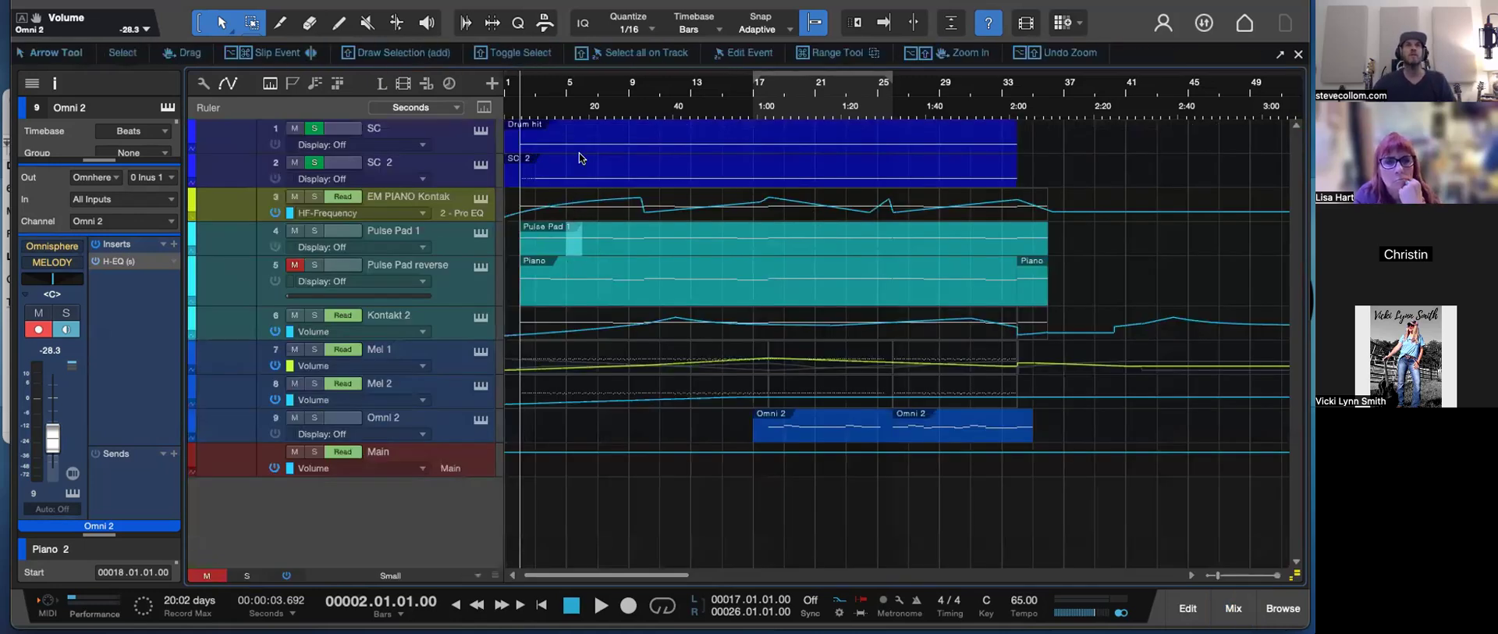
- Solo the Pulse Pad reverse track during playback, enlarge its lane, and listen to its opening bars
key(space)
click(459, 278)
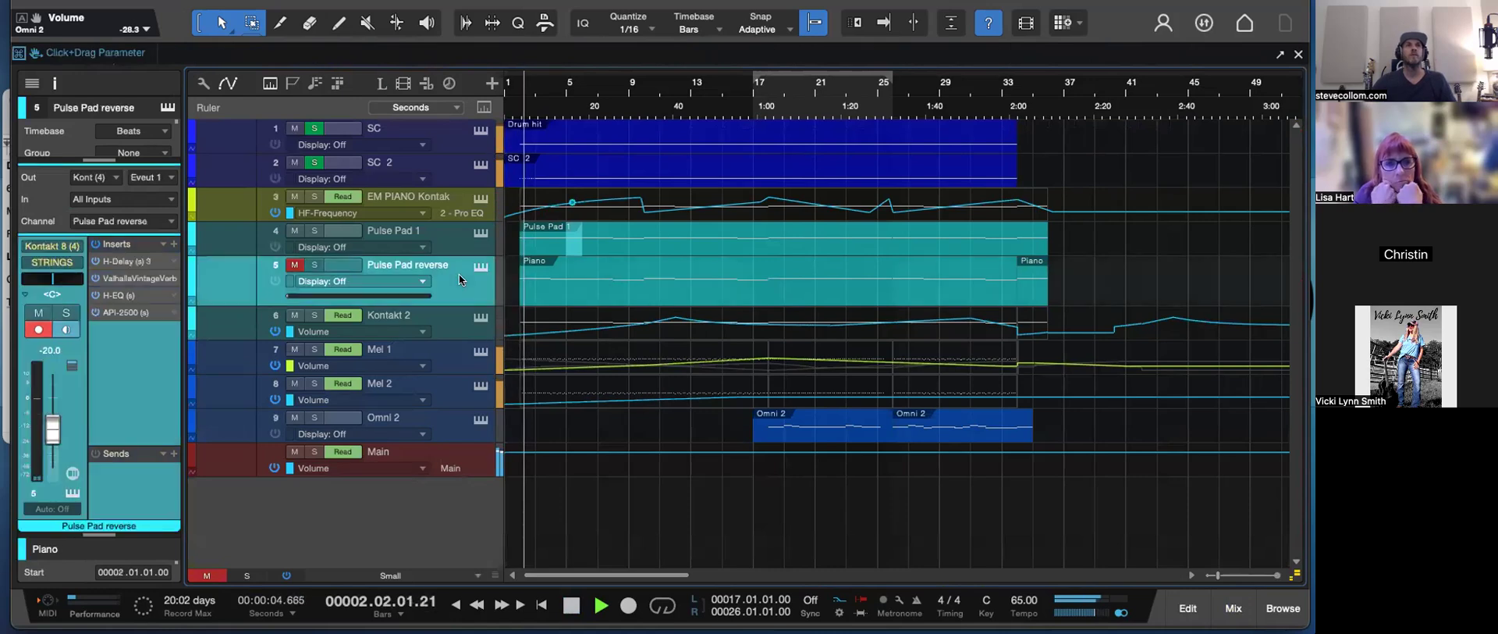
click(316, 265)
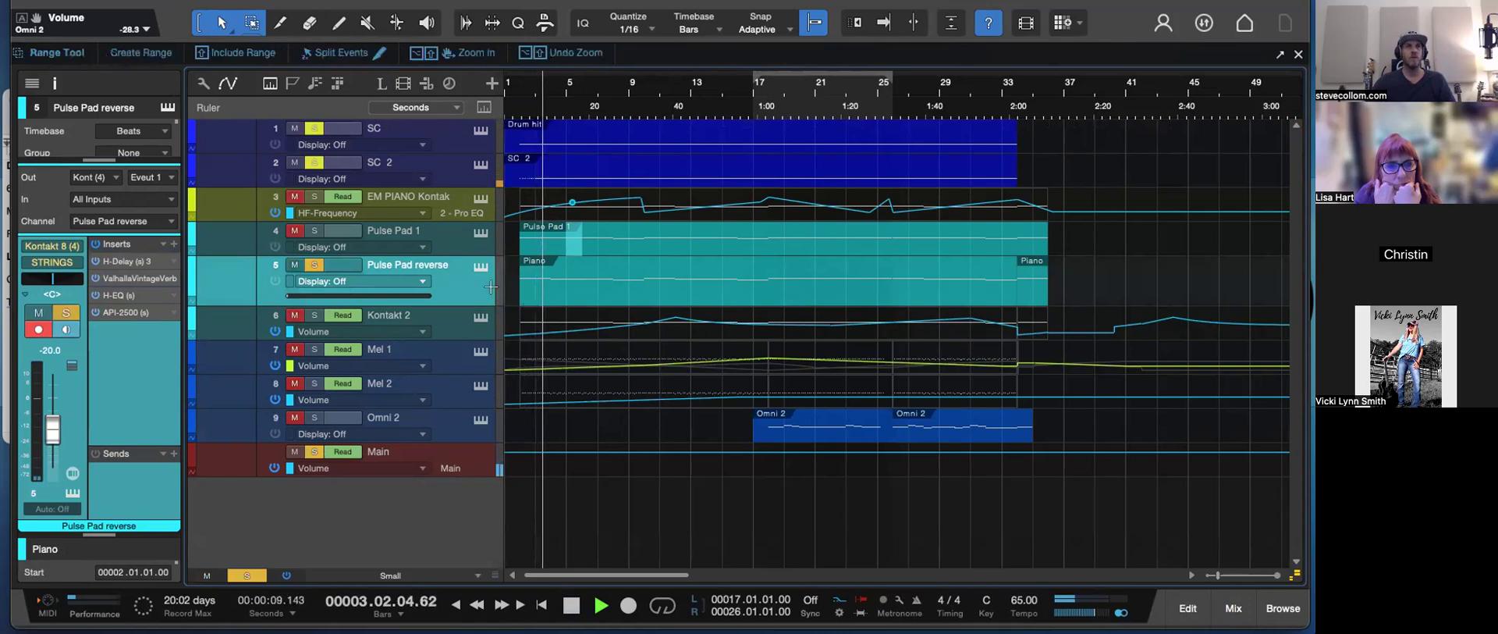
drag(460, 305, 460, 380)
key(e)
key(w)
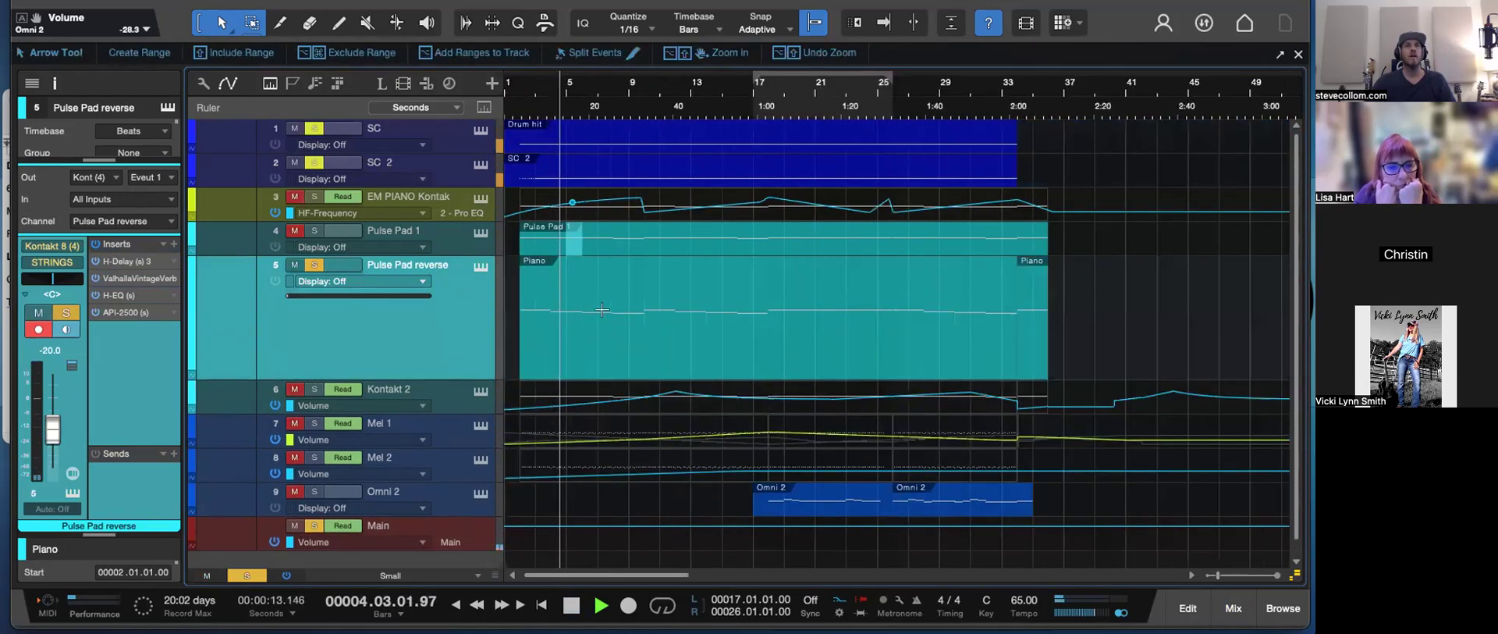
key(space)
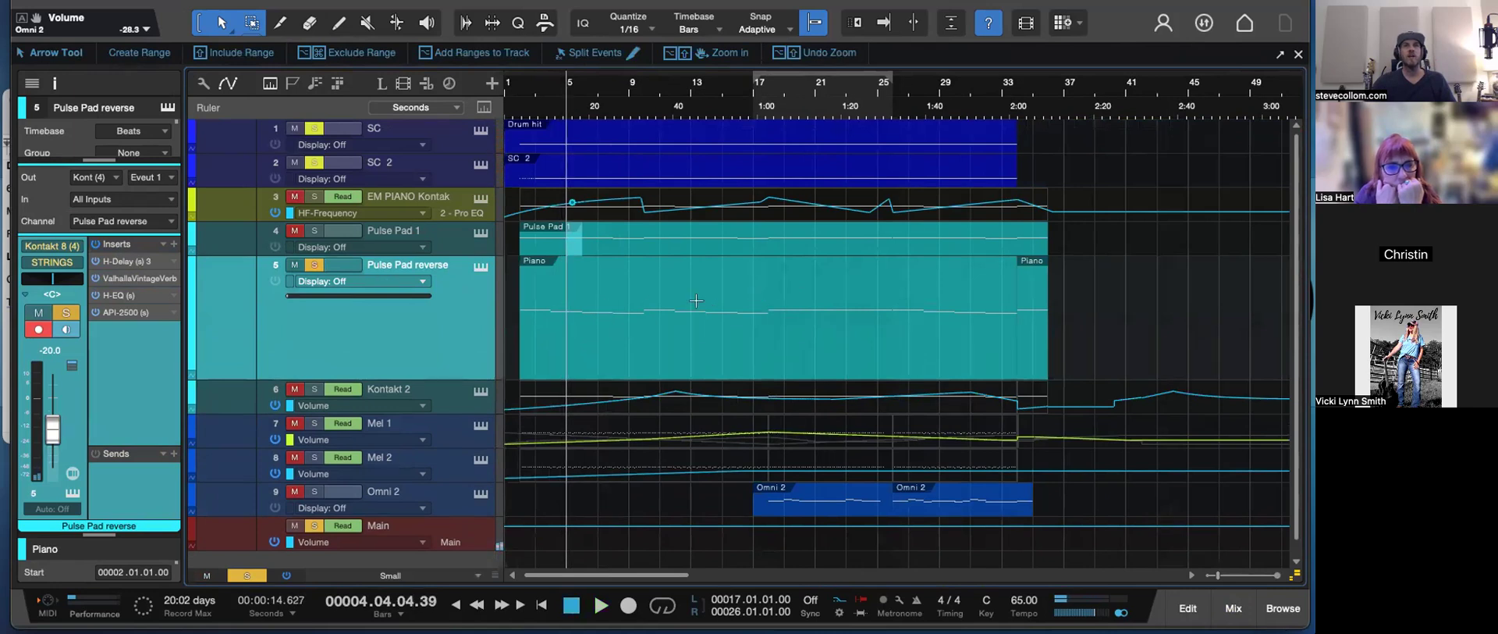
- Trim the start of the long Piano event on Pulse Pad reverse to bar 18 and merge it with the short event after it
drag(521, 337, 760, 337)
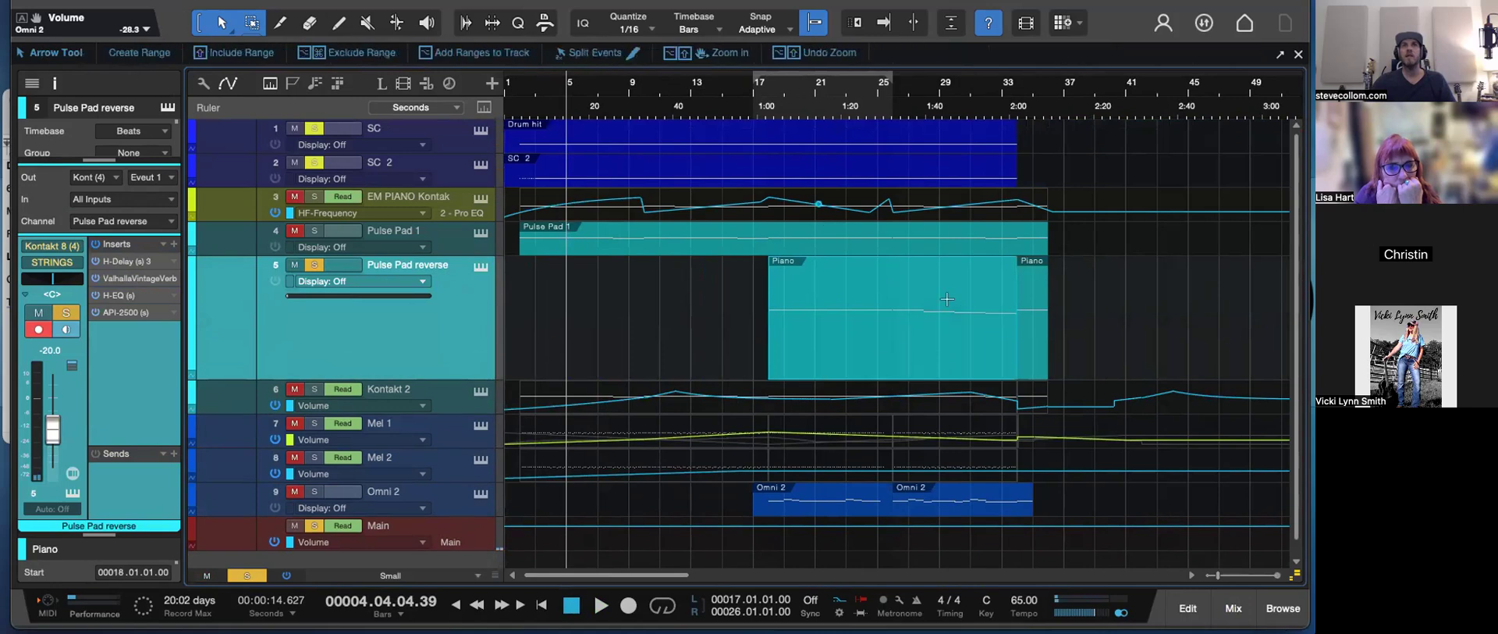
click(1034, 360)
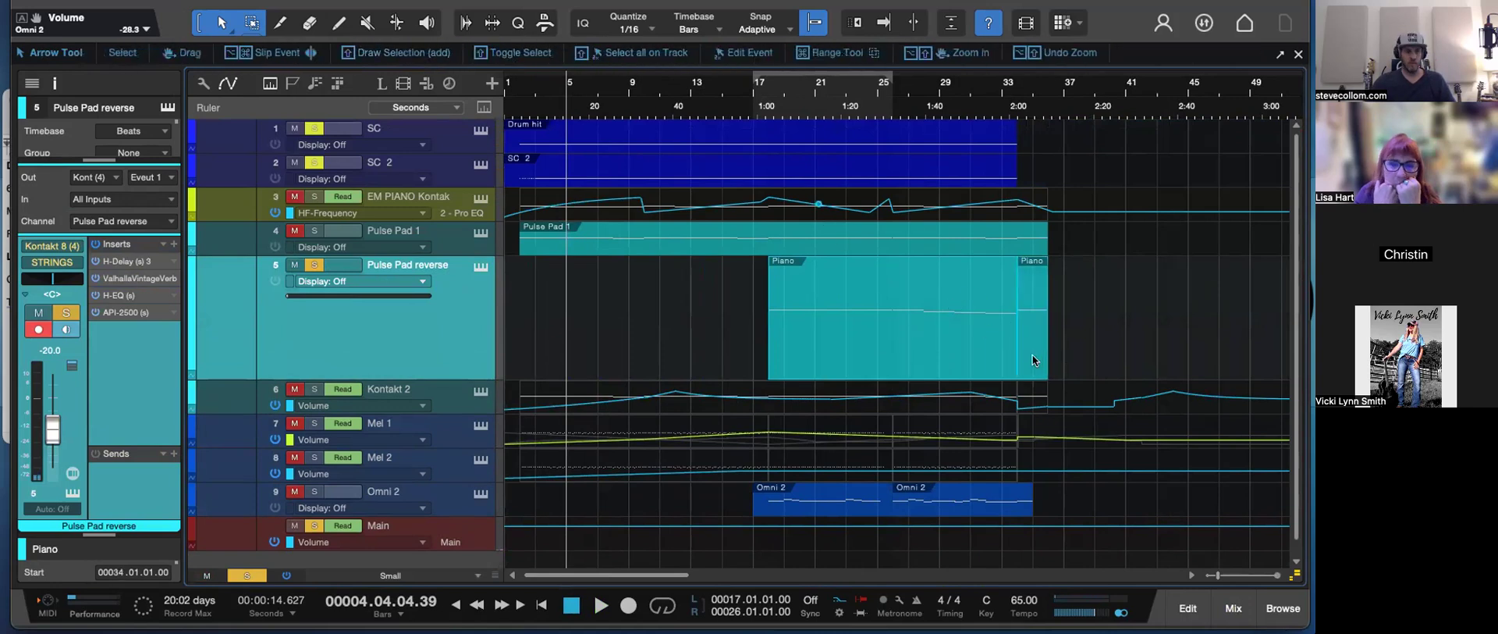
key(g)
- Play from bar 17 with Pulse Pad reverse unsoloed and merge the two Omni 2 events into one
click(755, 111)
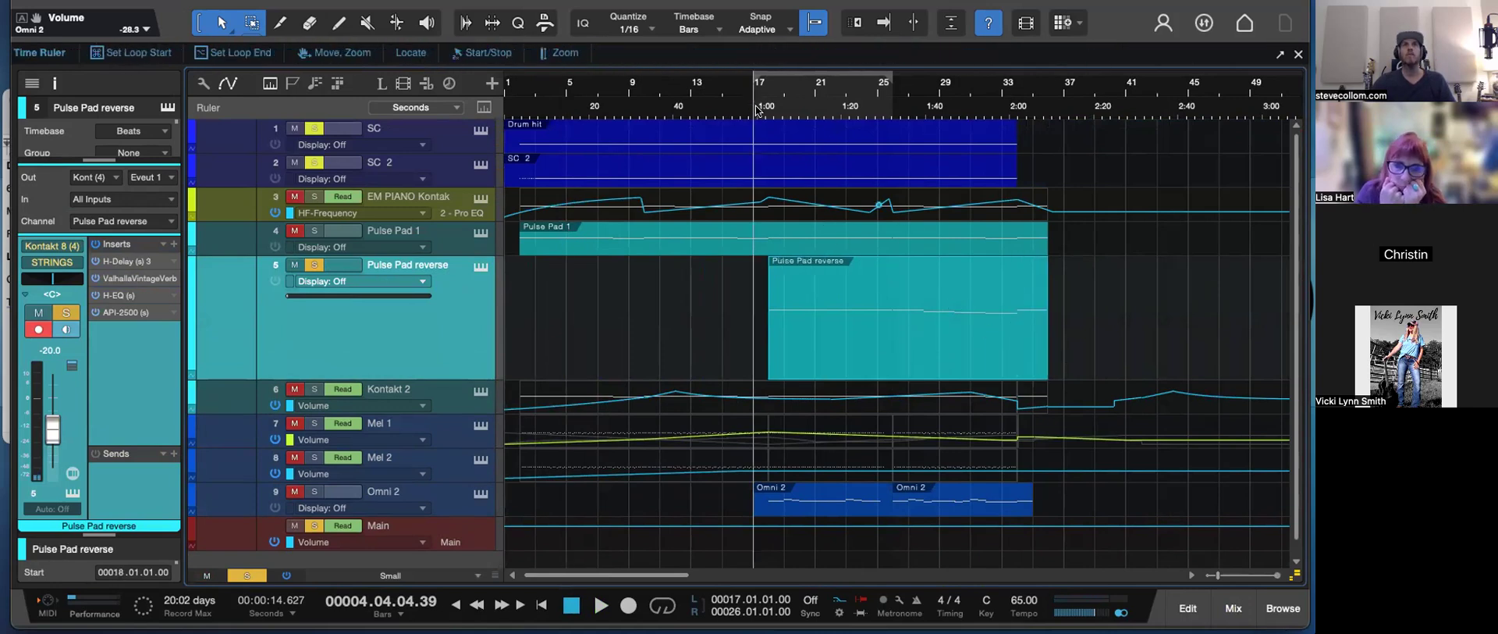
click(314, 265)
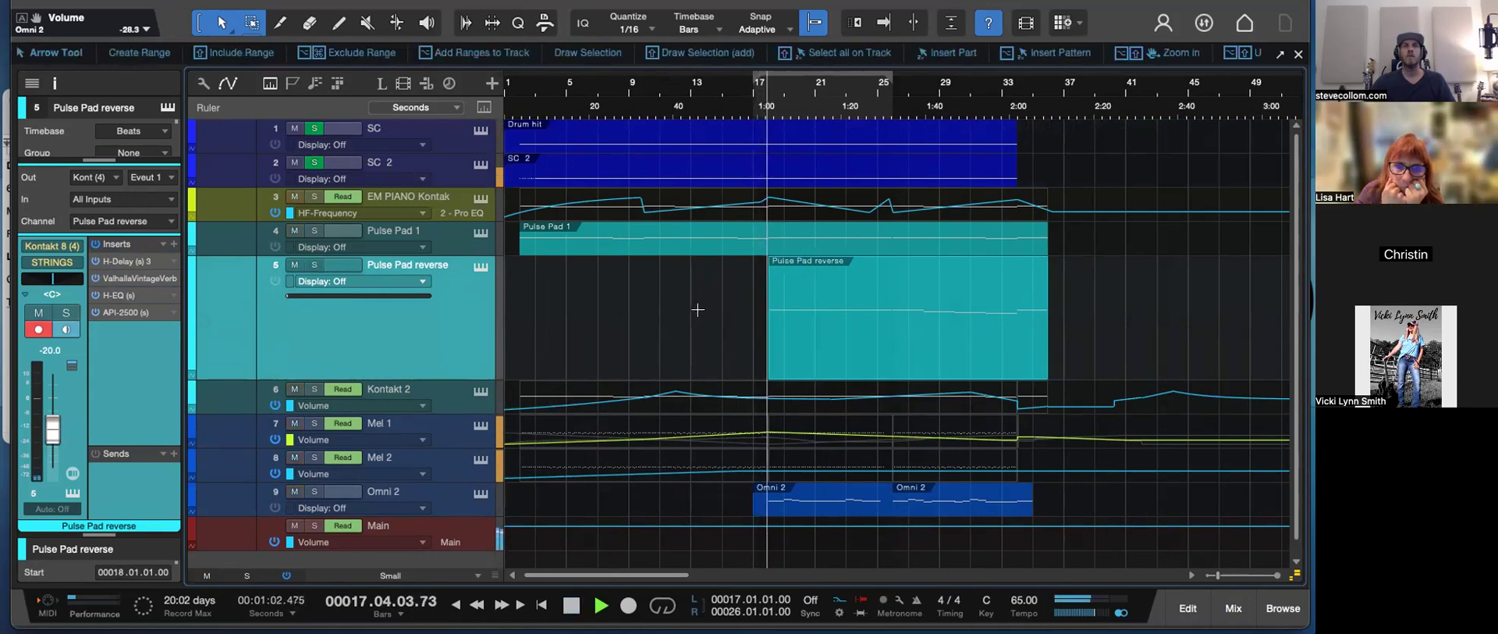
click(451, 502)
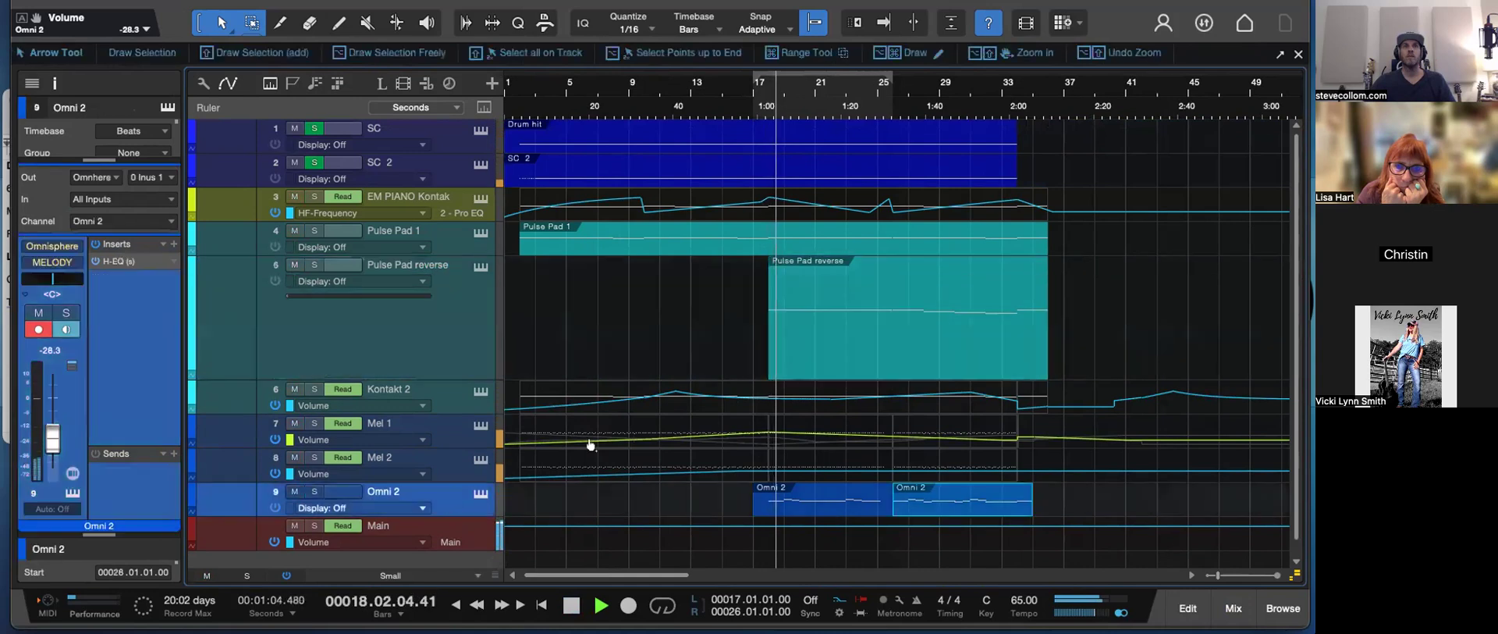
click(809, 511)
key(g)
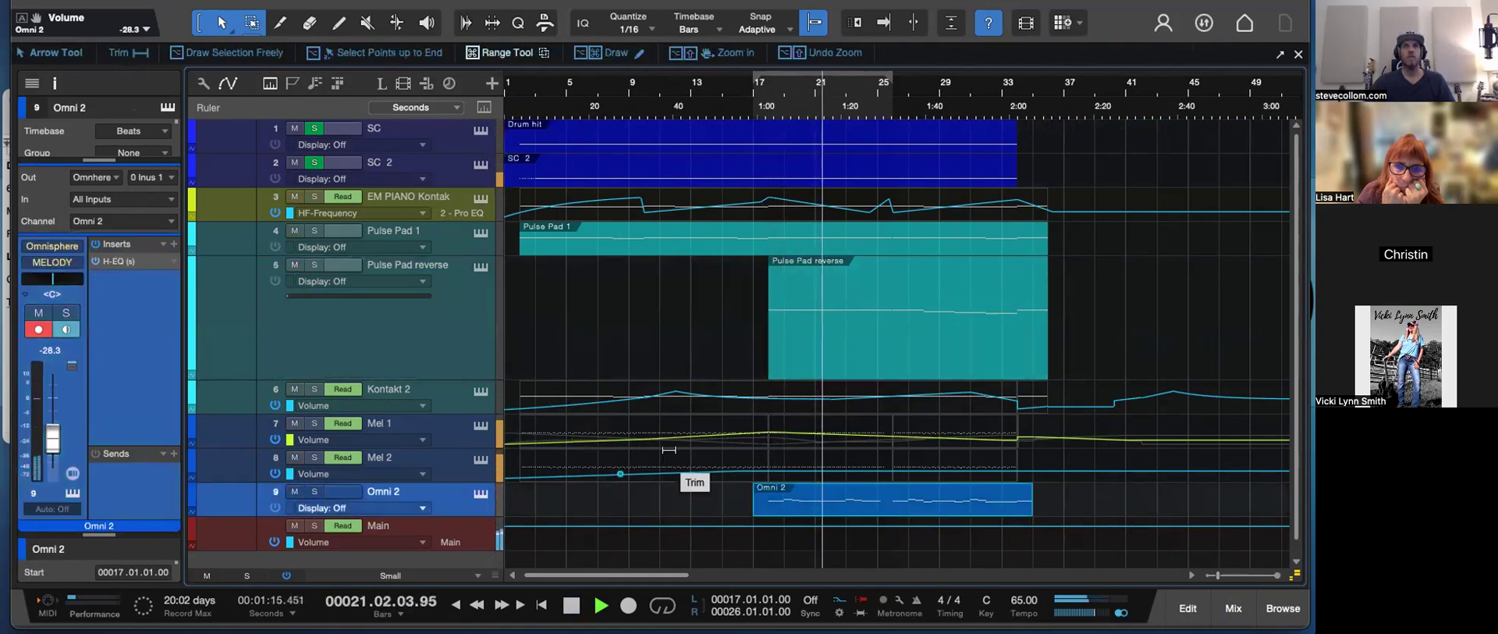
- Enlarge the track heights and hide the automation so every track shows its events, keeping Omni 2 record-armed
scroll(669, 451, up, 2)
scroll(669, 451, down, 1)
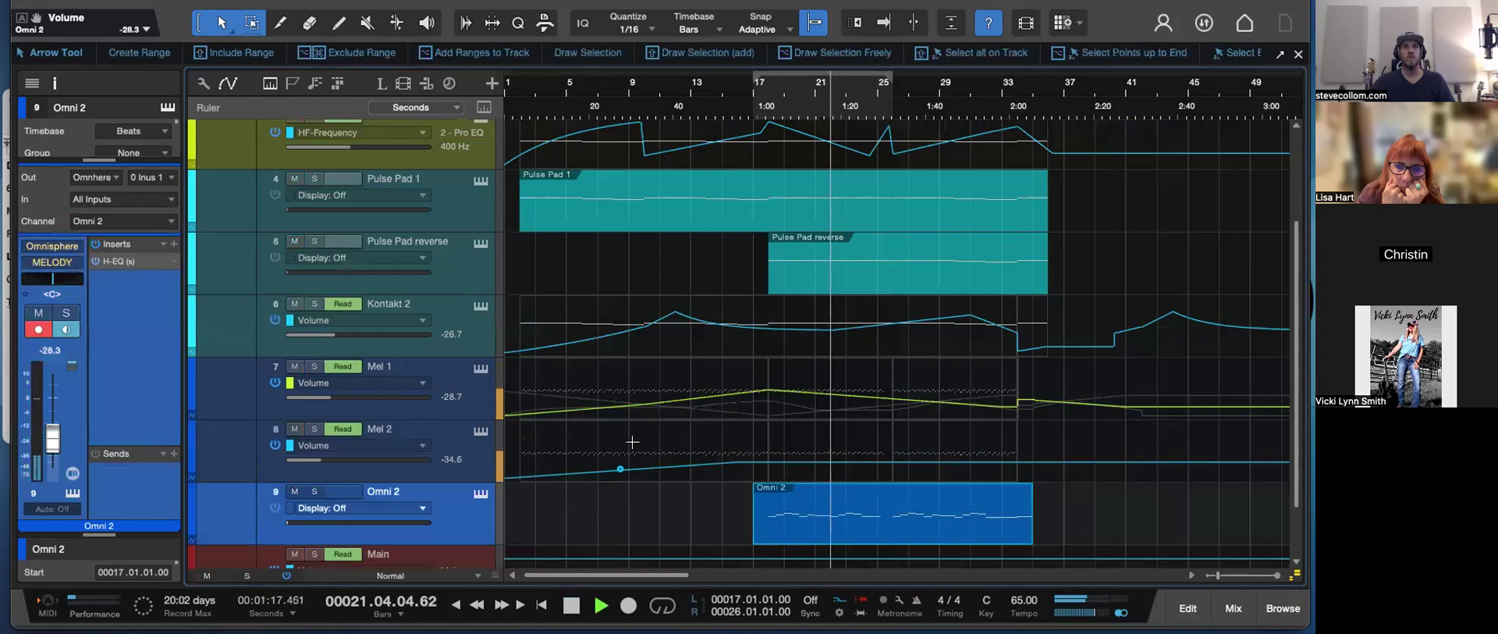
key(a)
click(335, 495)
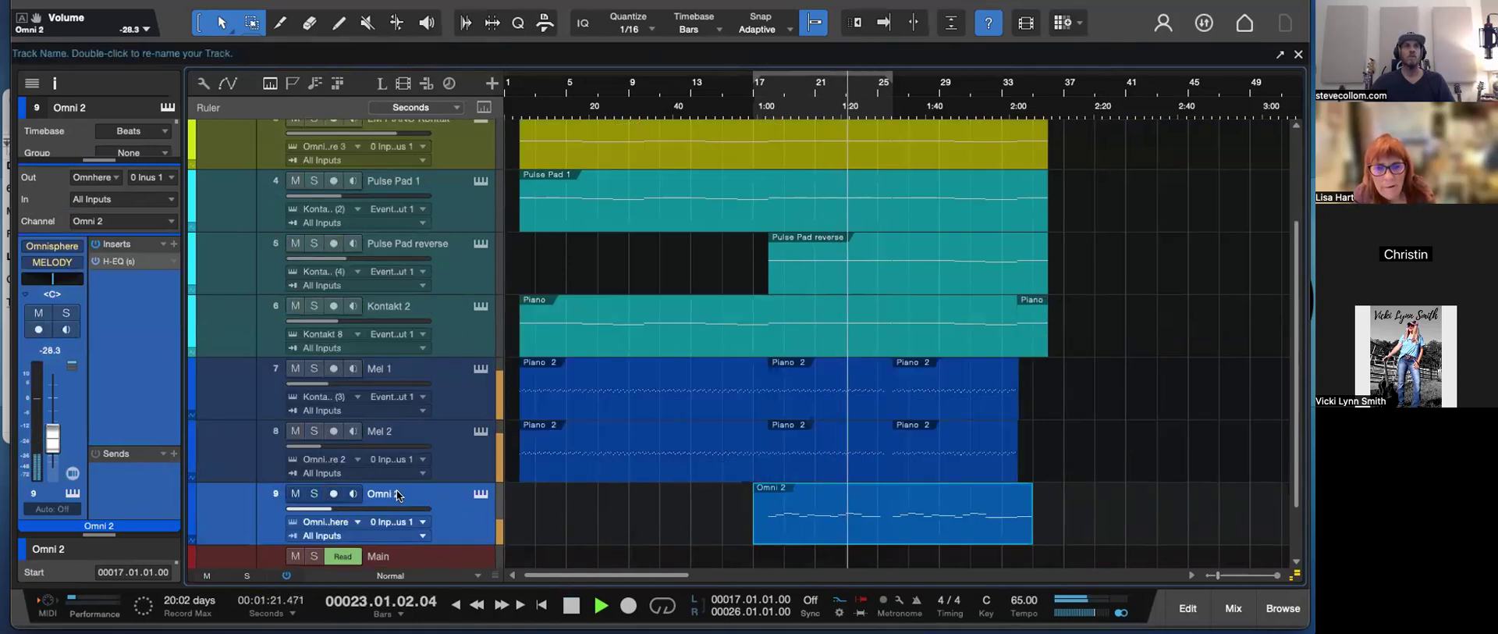
click(334, 493)
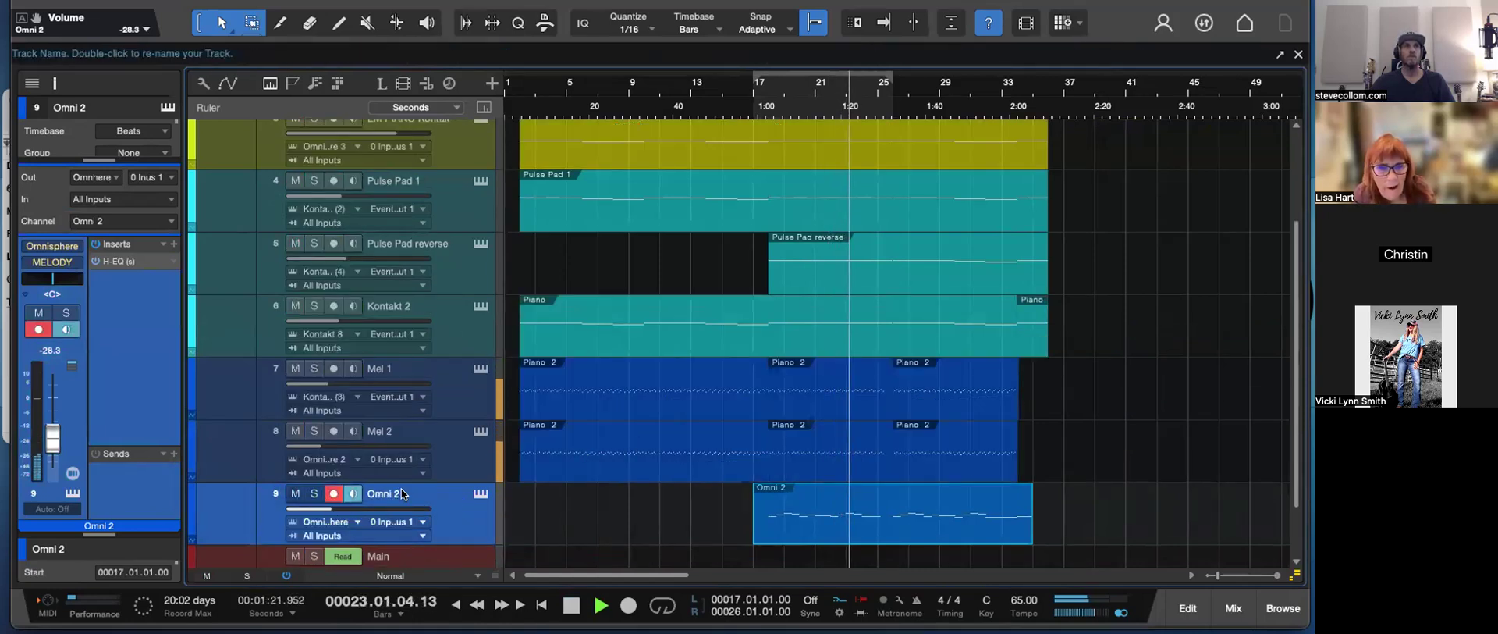
- Open the H-EQ on Omni 2 and set its HMF band to 3372 Hz at -18 dB
click(172, 259)
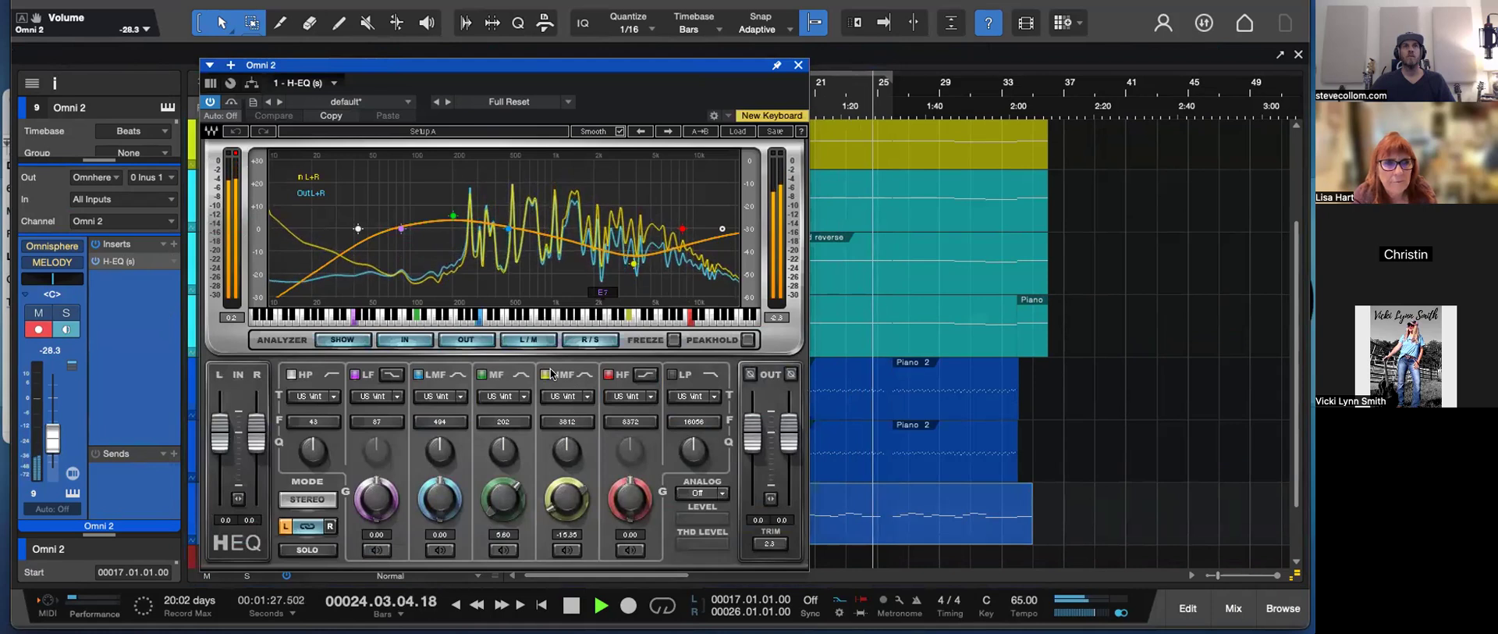
click(562, 375)
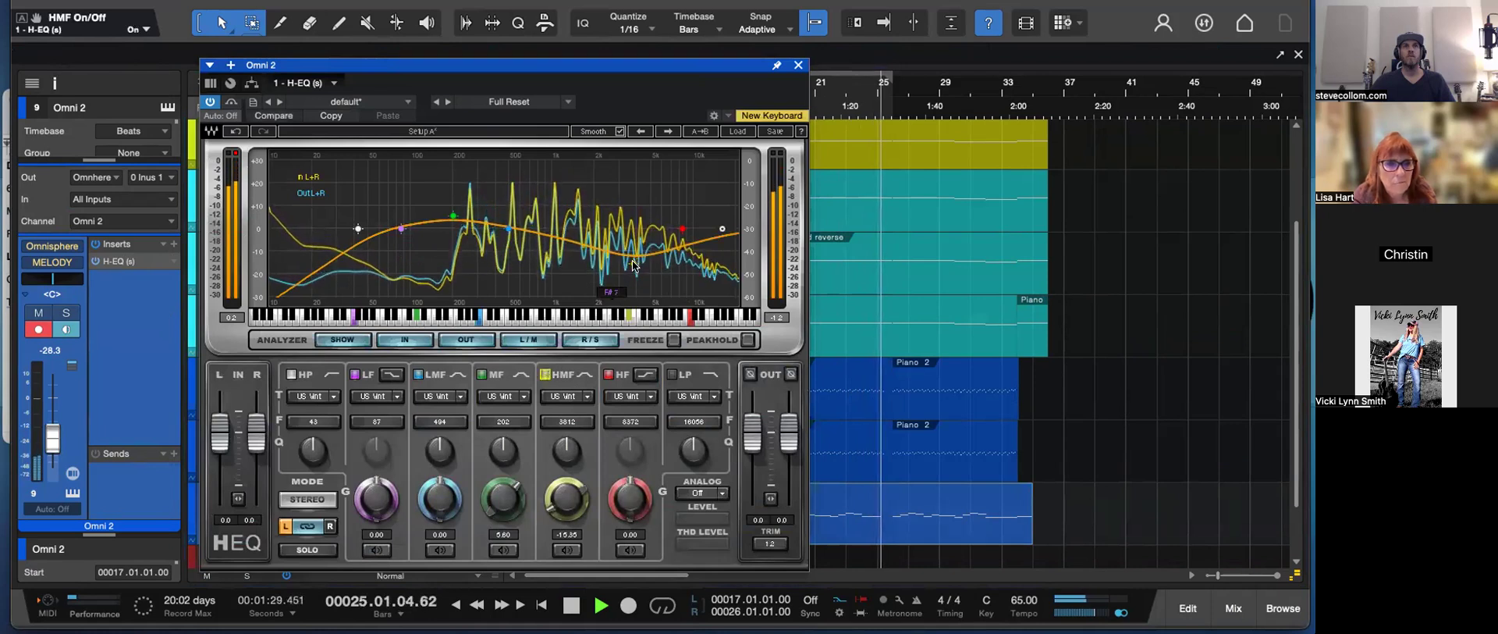
drag(634, 264, 627, 269)
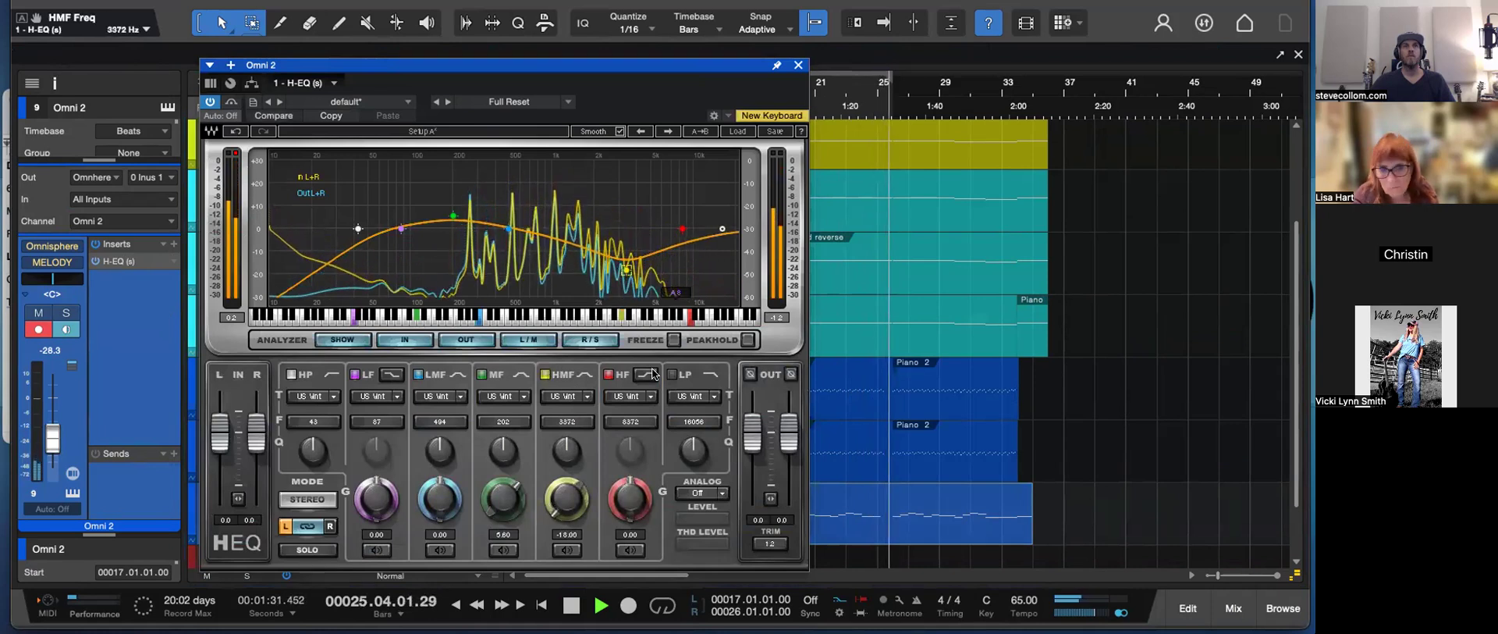
- Replace the HMF cut on Omni 2's H-EQ with a 1795 Hz low-pass filter and set the high-pass filter to 101 Hz
click(685, 375)
drag(694, 428, 610, 377)
click(543, 375)
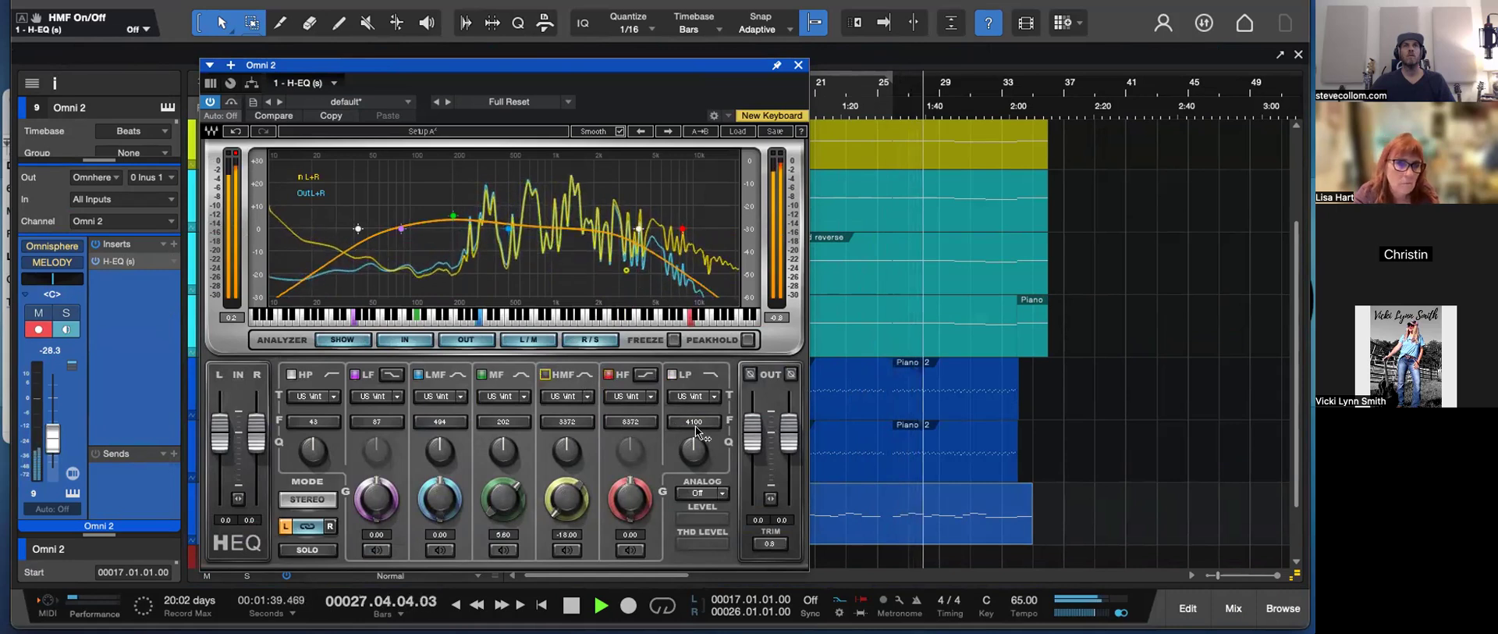
drag(693, 423, 630, 424)
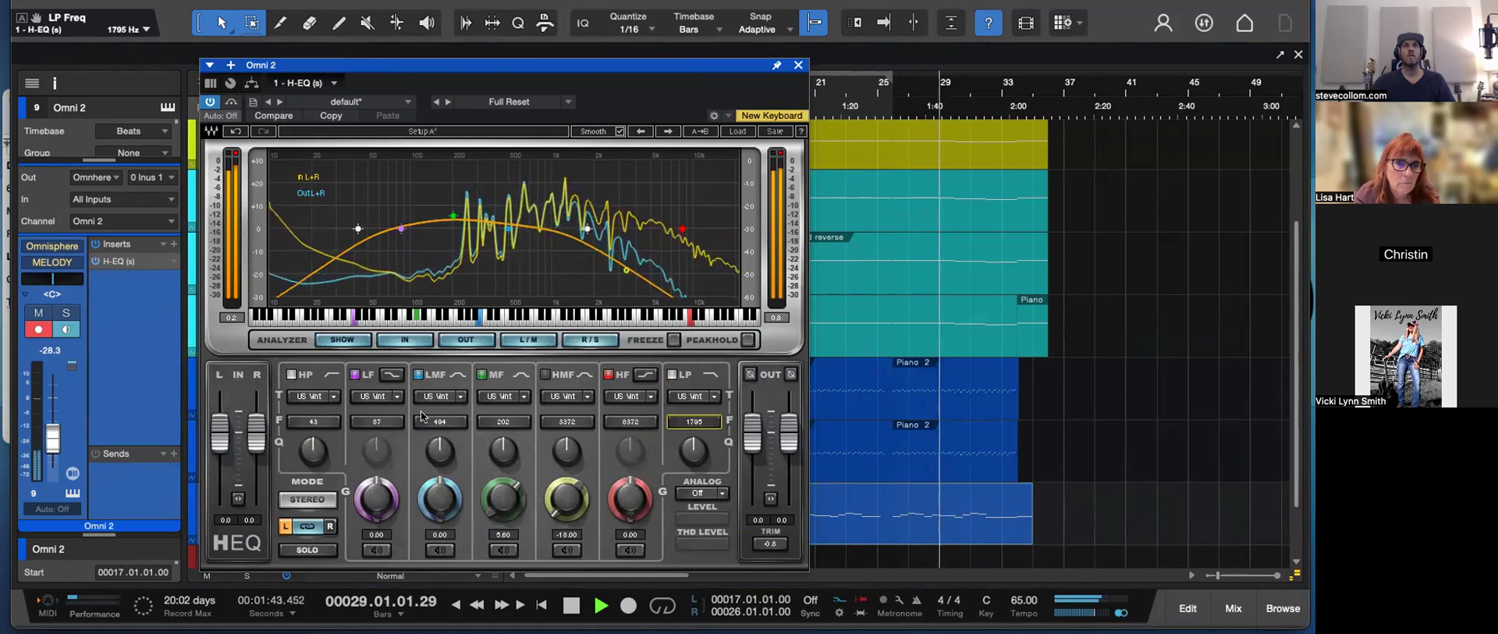
drag(313, 421, 386, 416)
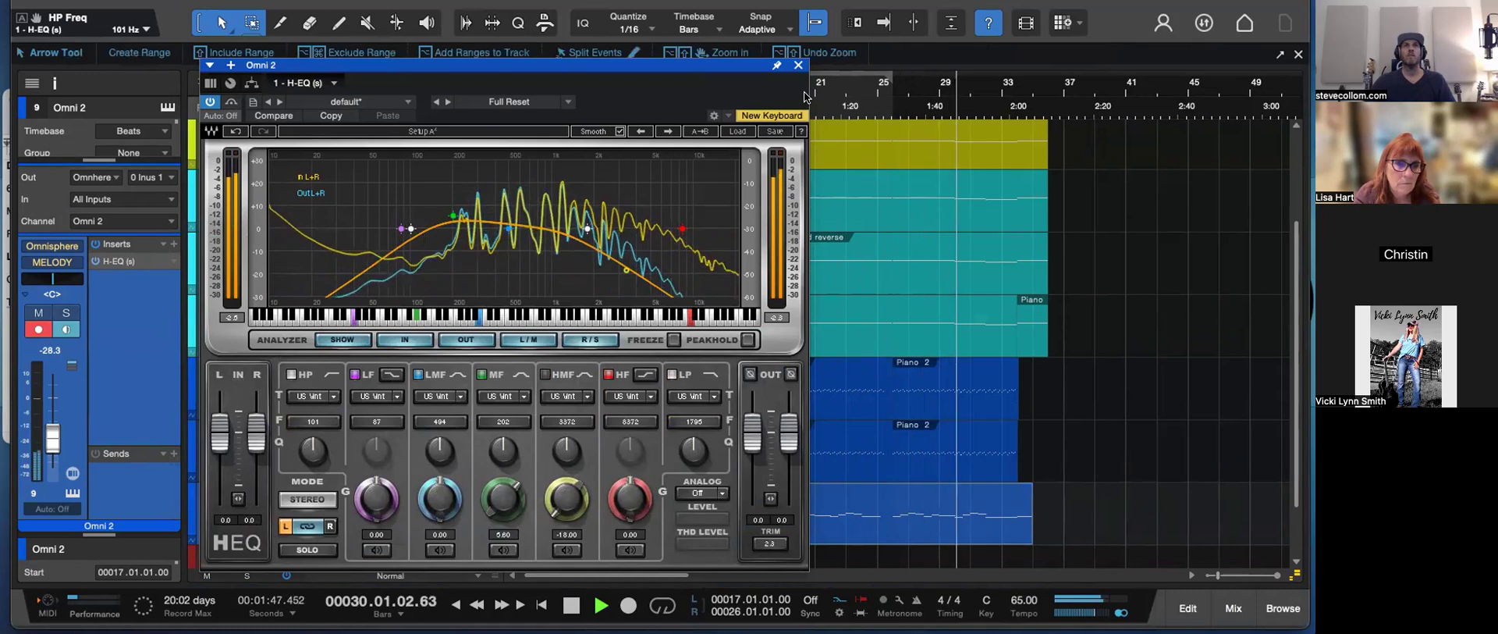
- Close the H-EQ, set the Omni 2 track volume to -23.3 dB, and reduce the track heights to Small
drag(683, 86, 668, 115)
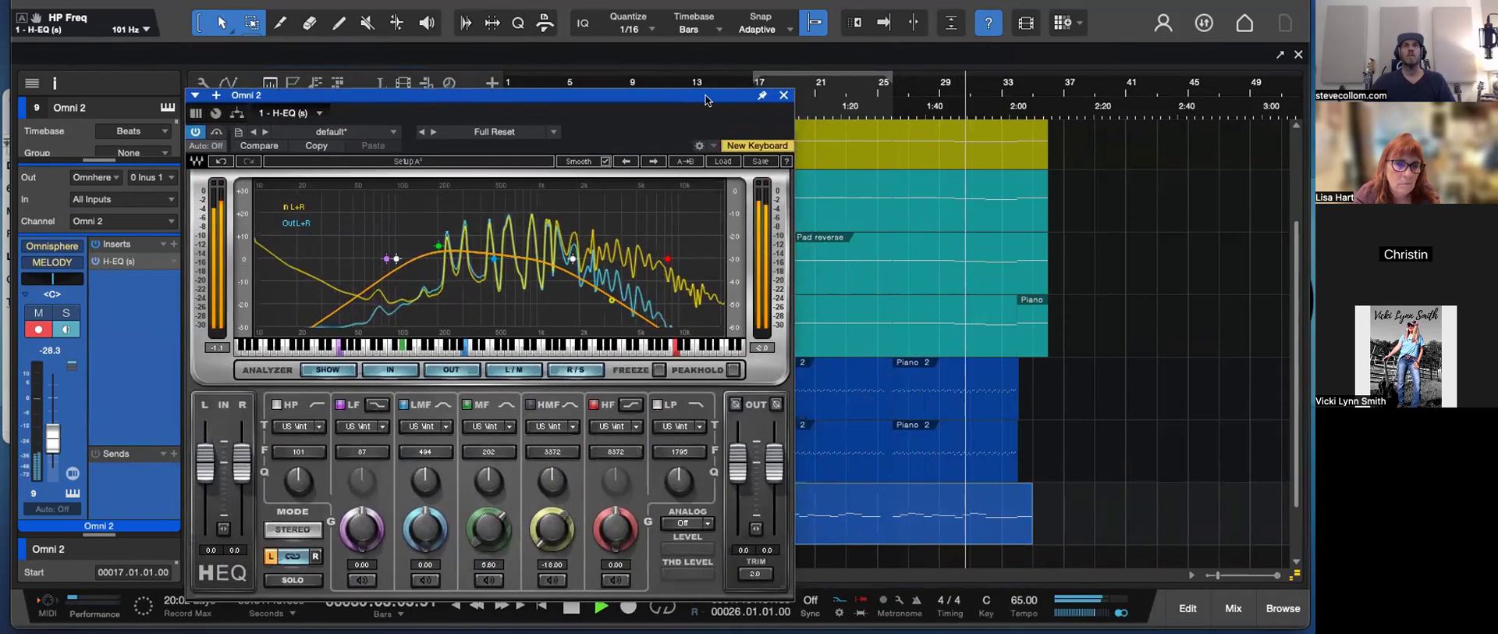
click(785, 142)
drag(328, 511, 341, 508)
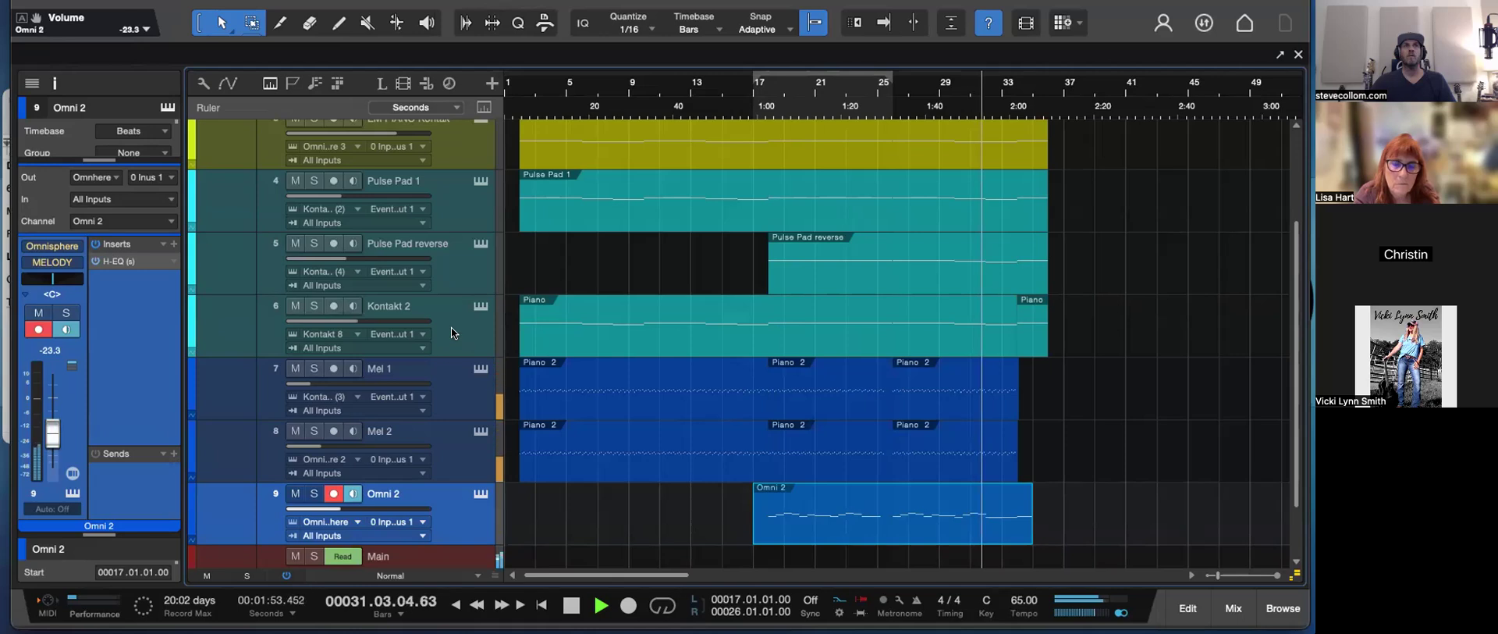
scroll(451, 327, down, 2)
key(shift+w)
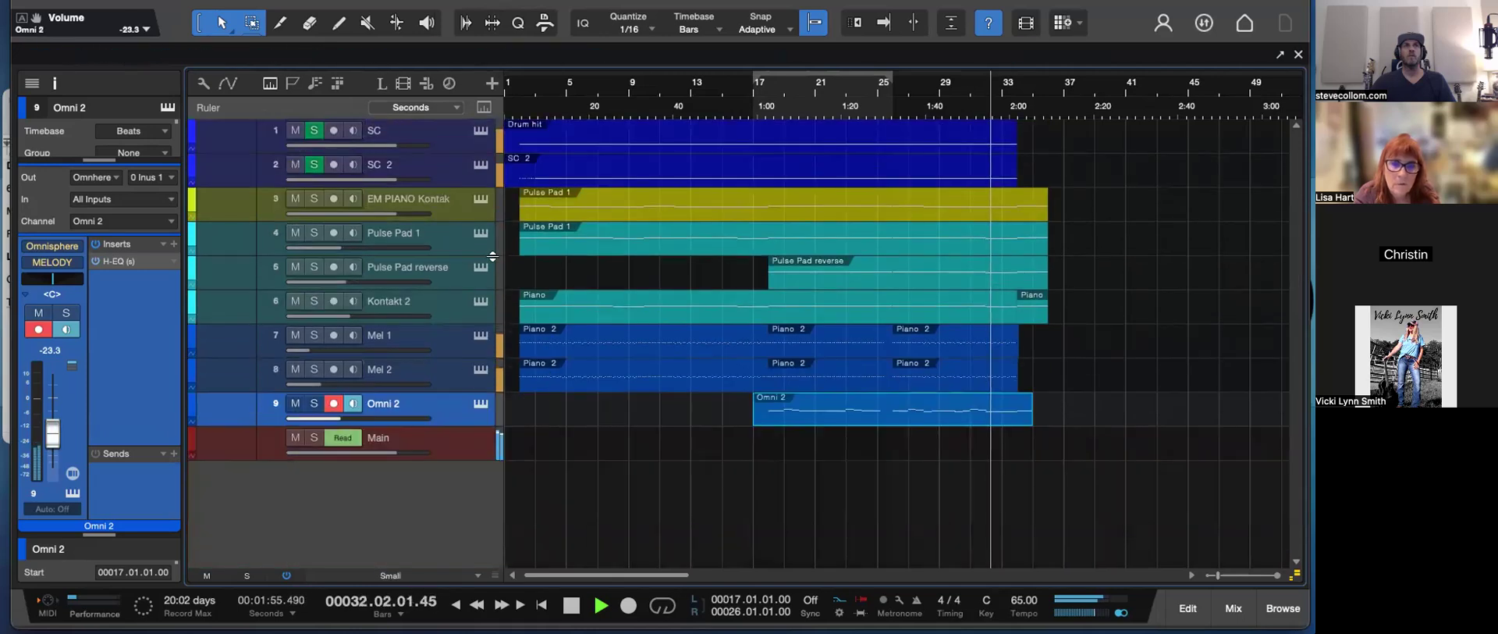
- Select the Pulse Pad 1 through Kontakt 2 tracks and raise the STRINGS bus to -3.0 dB in the mixer during playback
click(454, 236)
shift+click(425, 300)
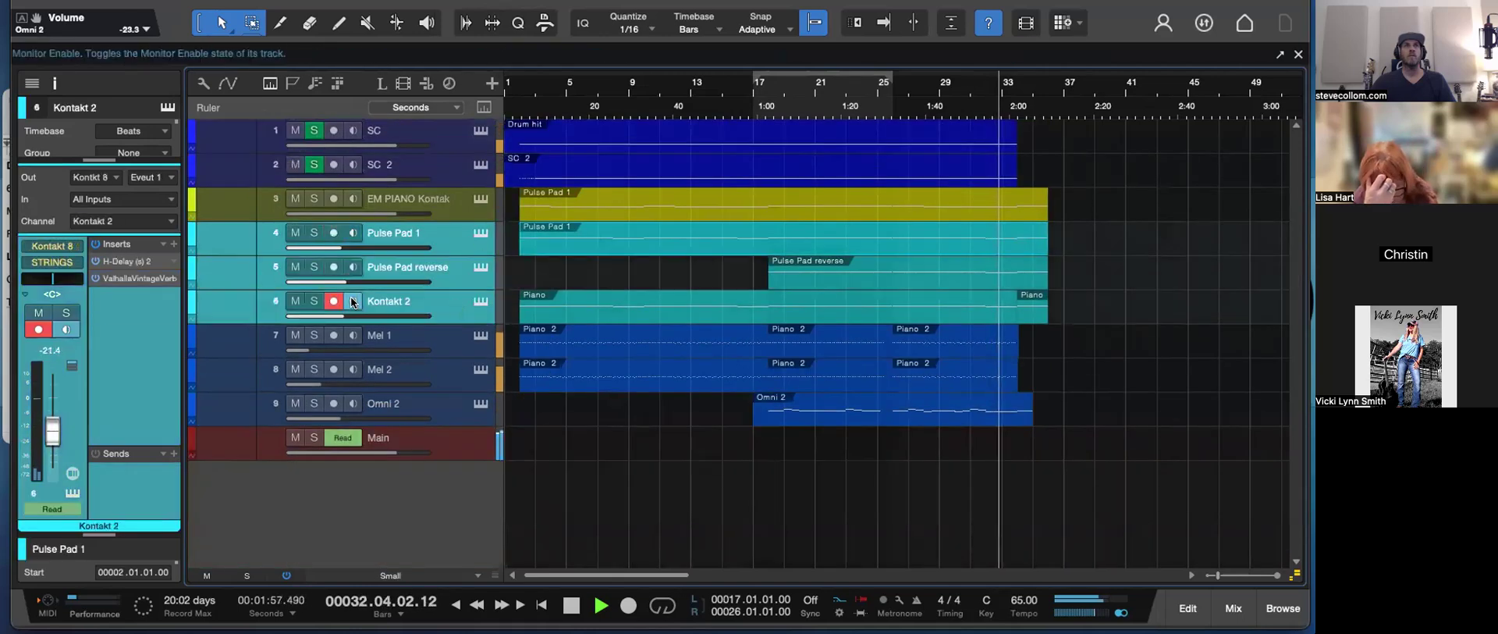
key(space)
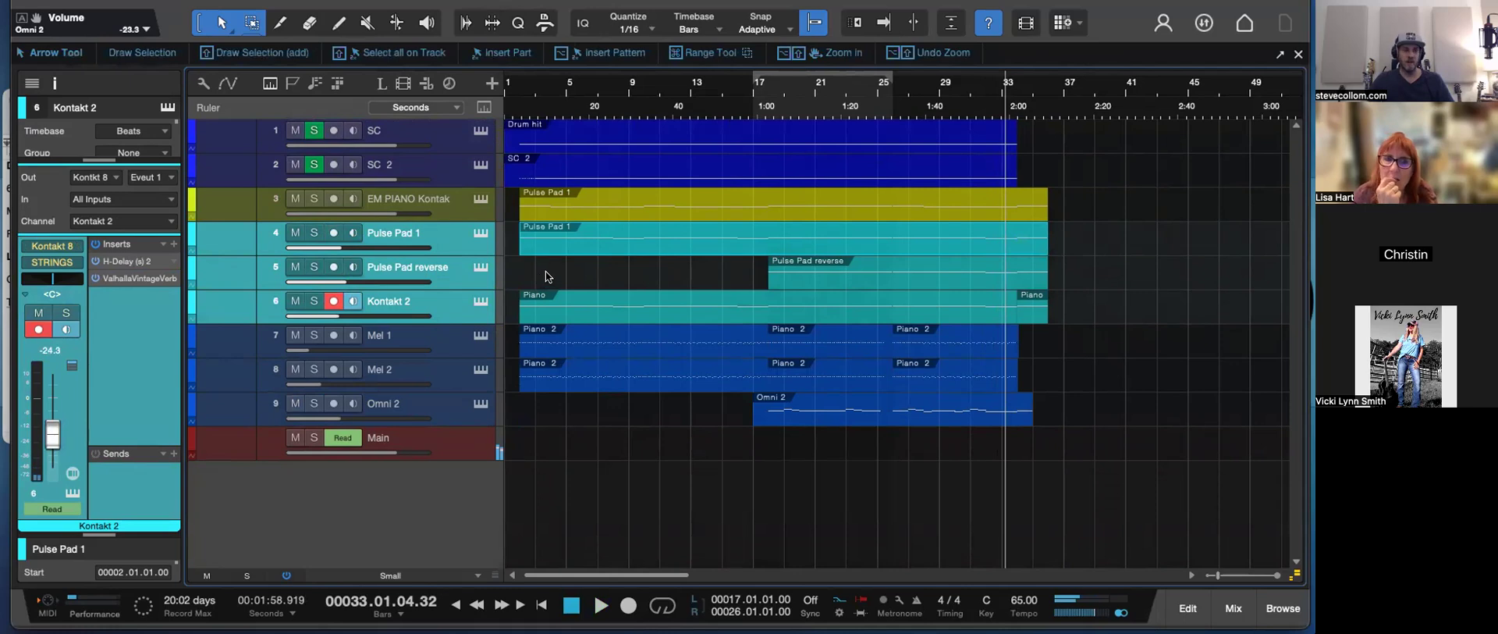
key(F3)
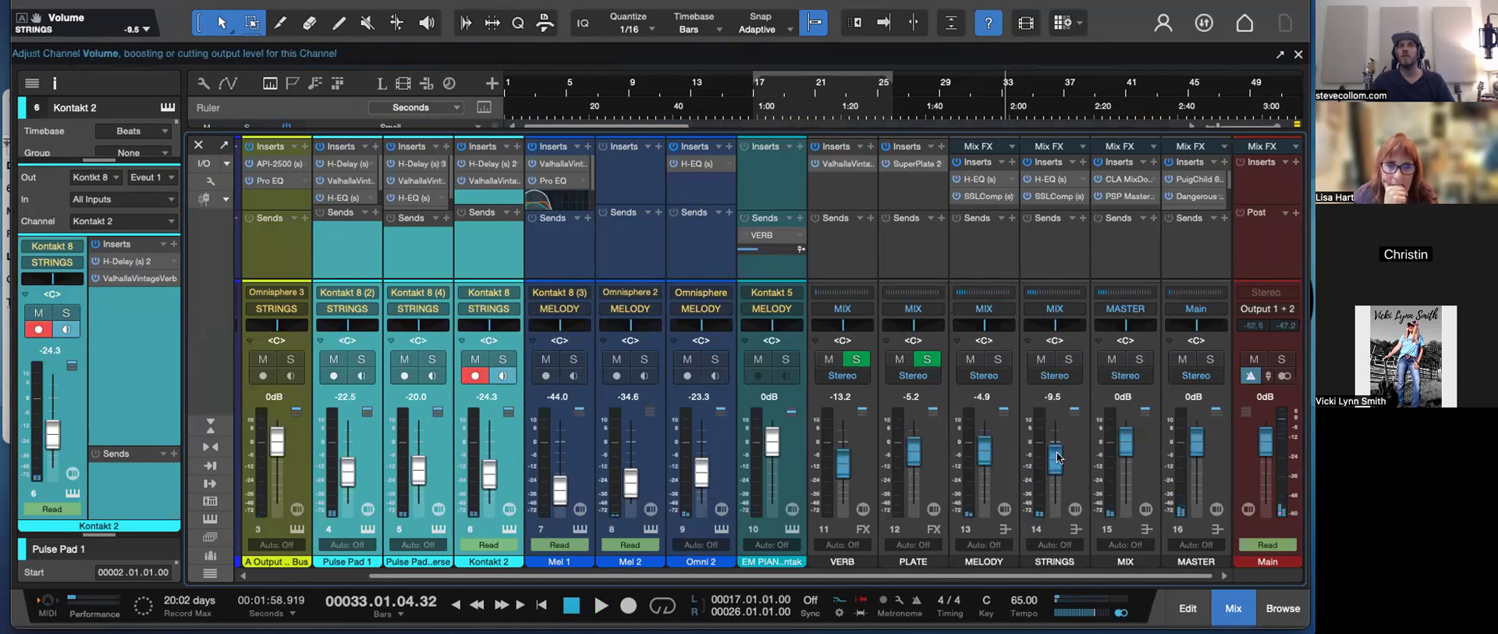
key(space)
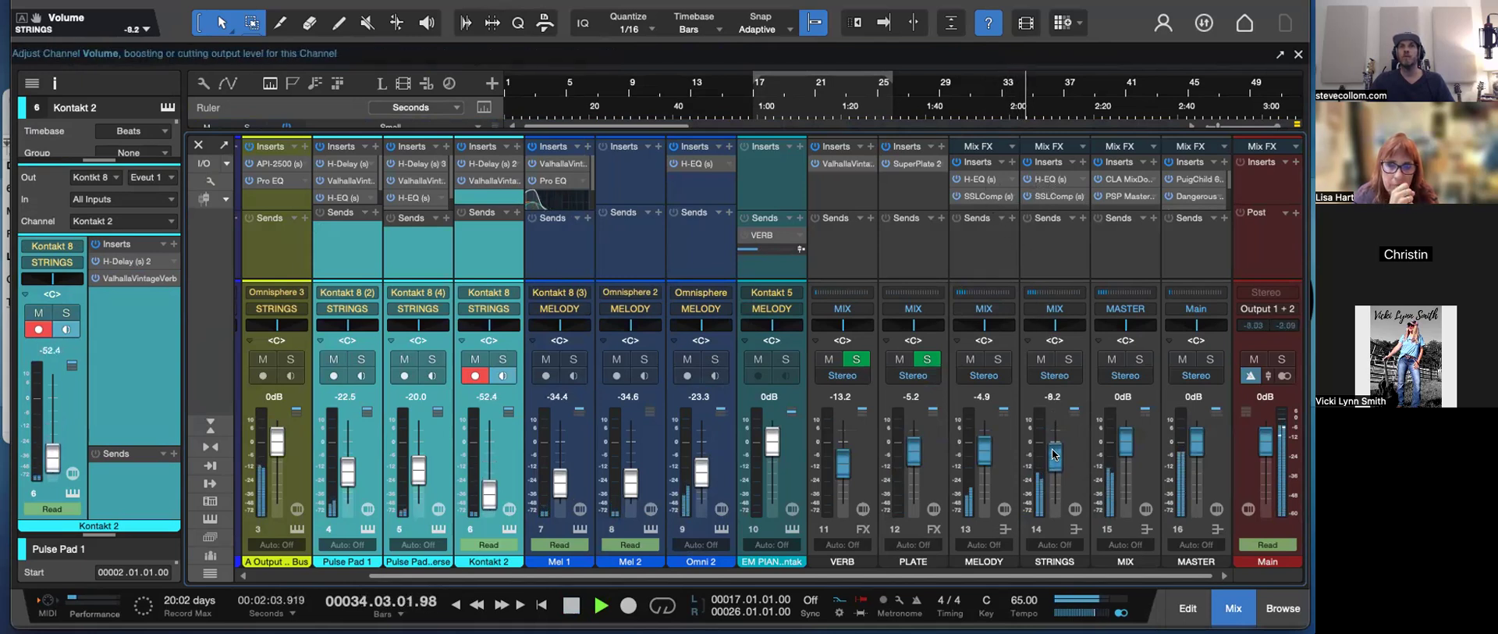
mouse_move(1053, 451)
mouse_down()
mouse_move(985, 450)
mouse_move(1052, 448)
mouse_up()
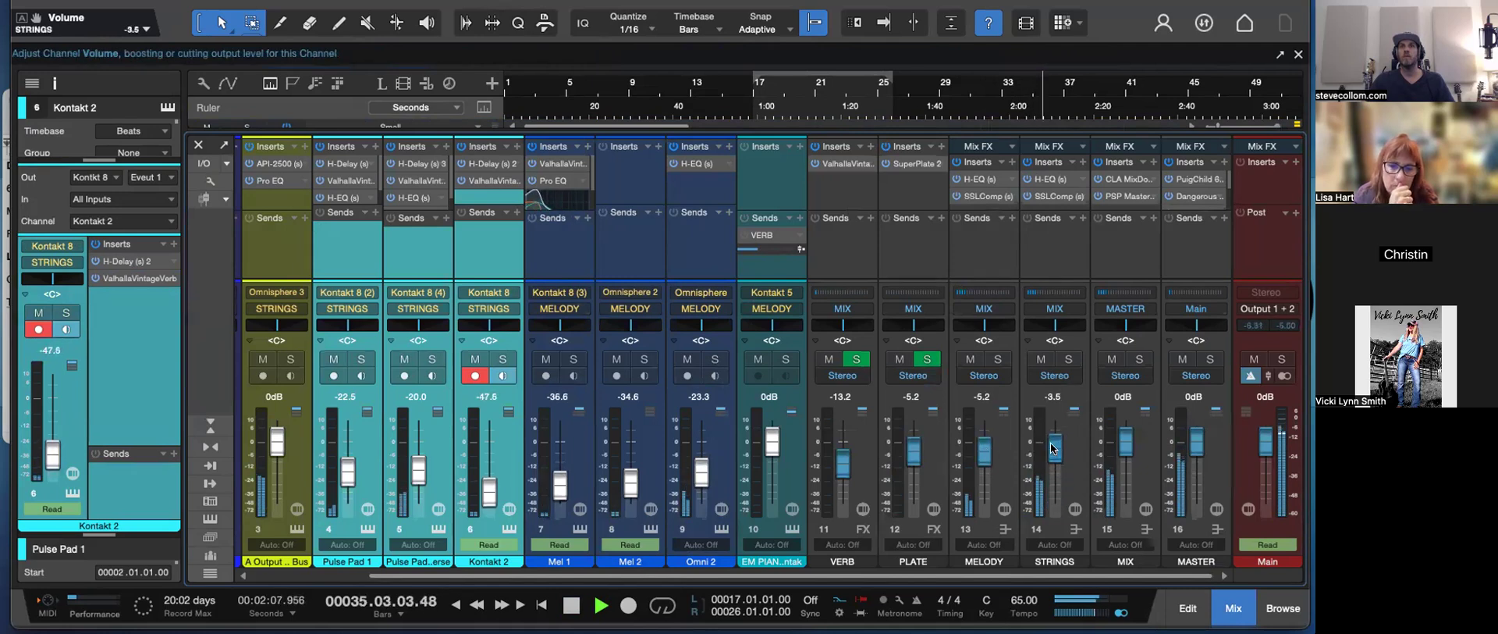
key(F3)
key(space)
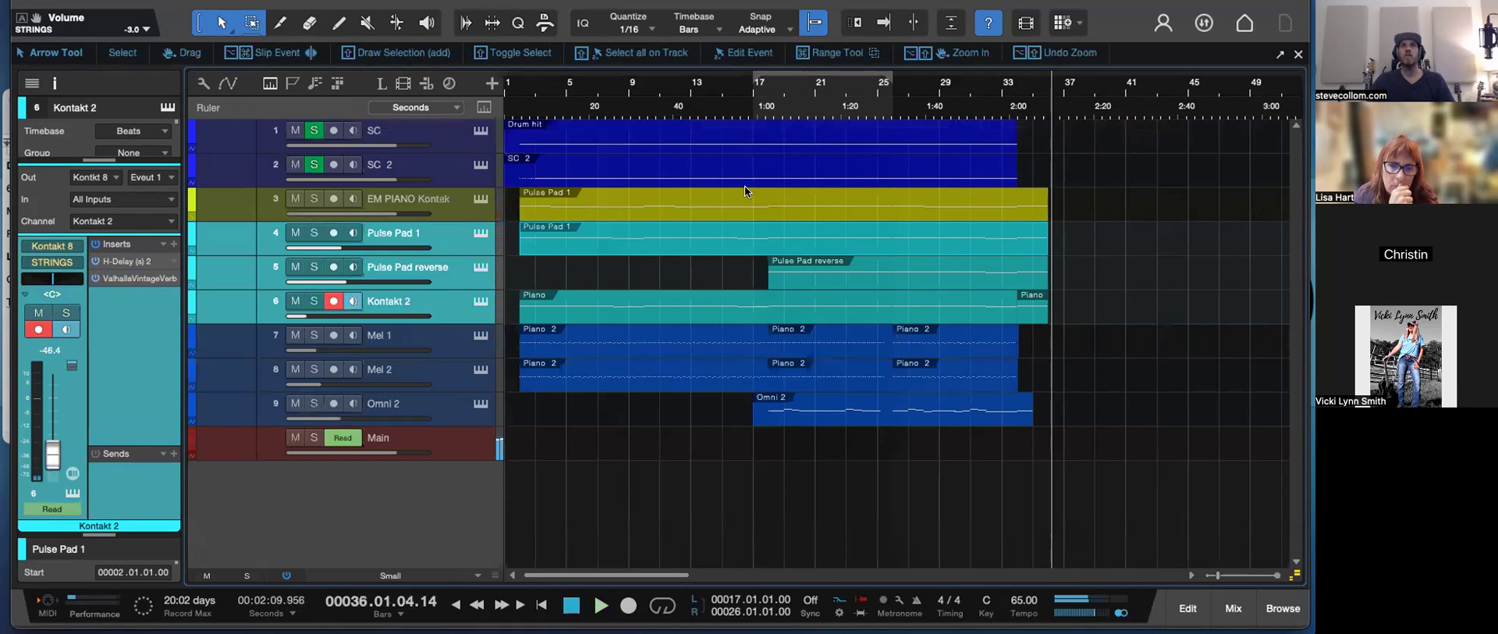
- Play the arrangement from near its beginning with enlarged tracks and audition the Pulse Pad 1 and EM PIANO Kontak parts
click(543, 109)
key(space)
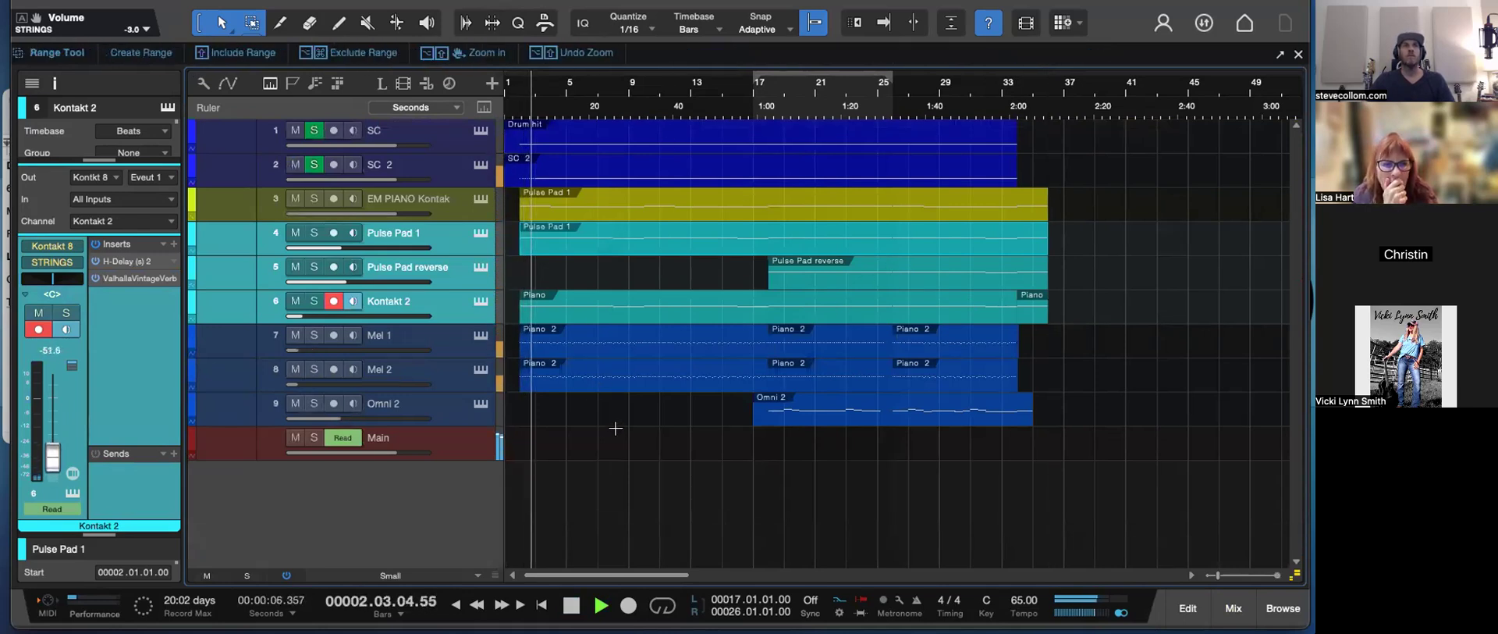
key(shift+e)
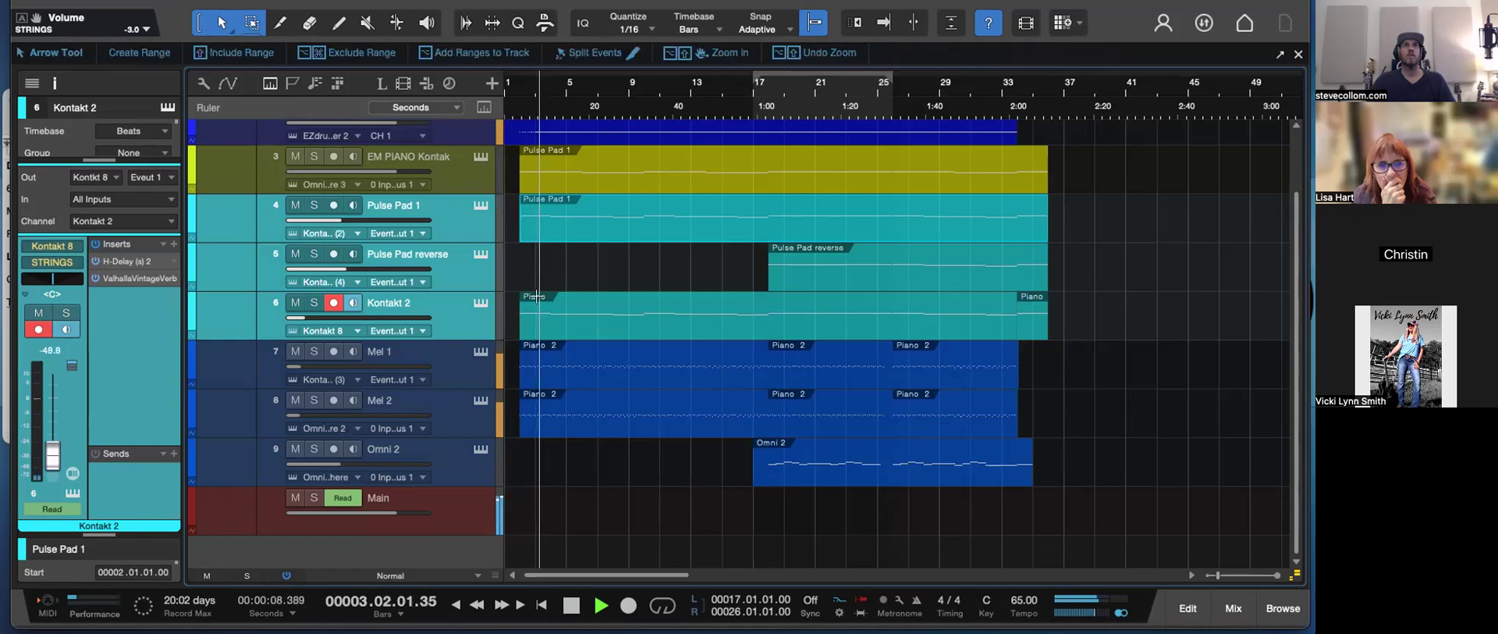
click(453, 176)
click(453, 228)
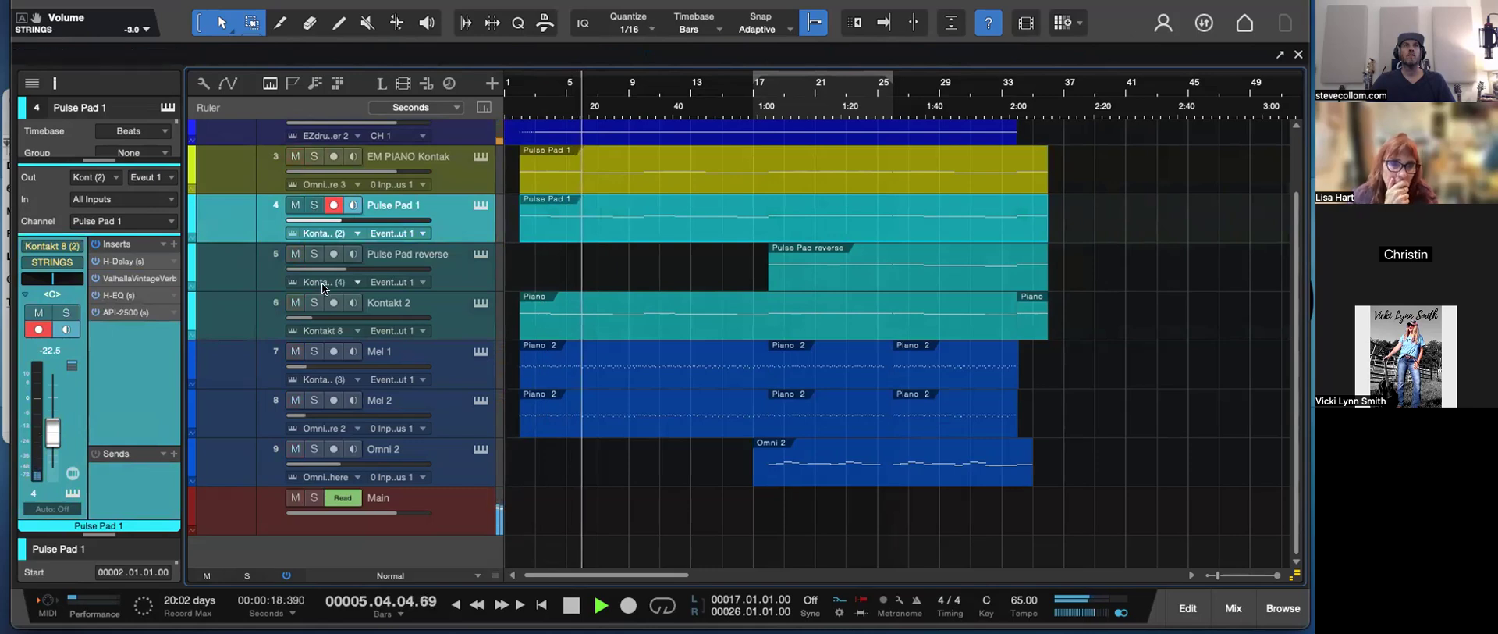
click(313, 156)
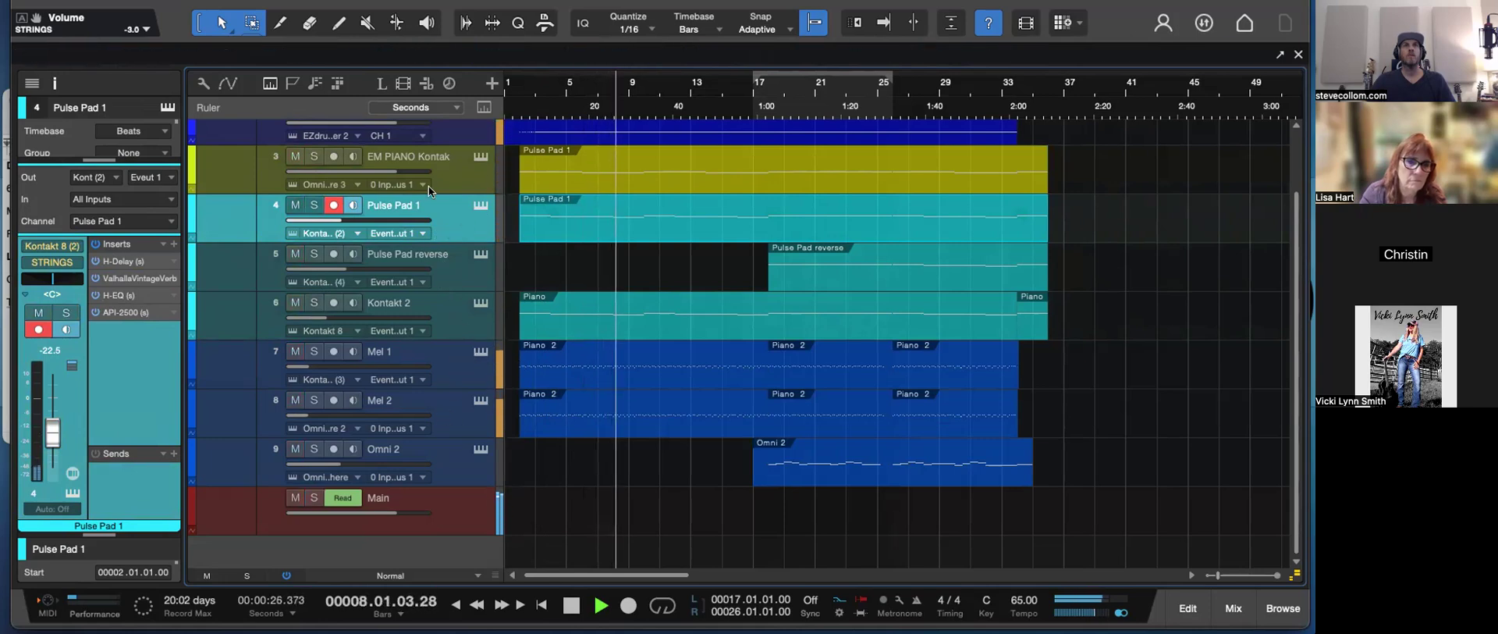
- Adjust the EM PIANO Kontak track volume to -7.1 dB during playback and check it against the Pulse Pad 1 track
click(457, 159)
drag(399, 171, 368, 177)
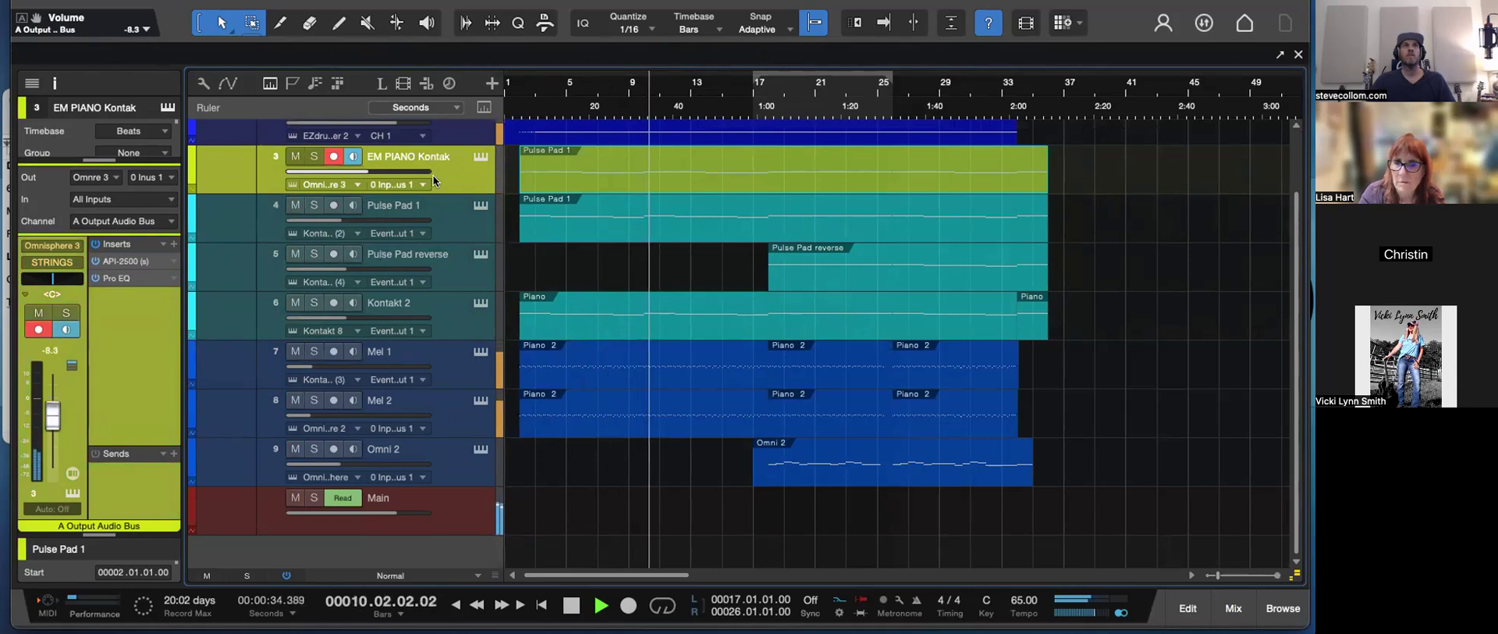
mouse_move(362, 169)
drag(363, 167, 368, 168)
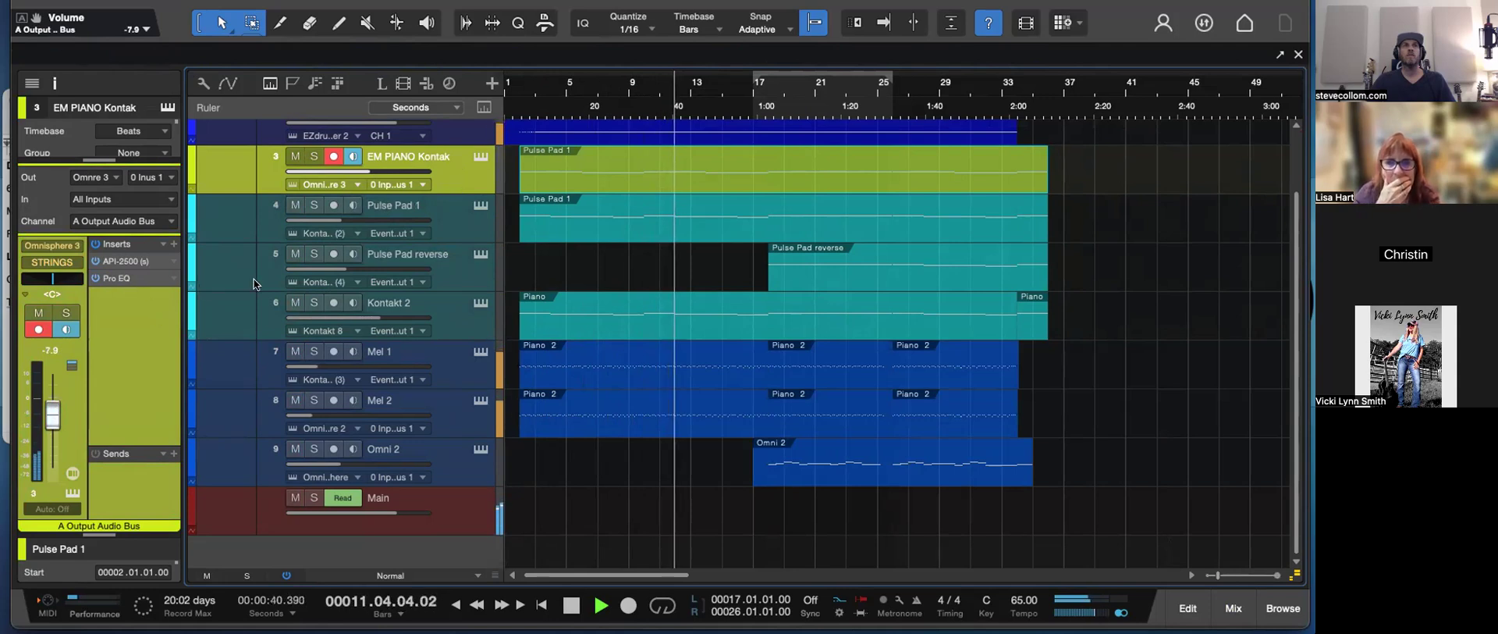
click(447, 215)
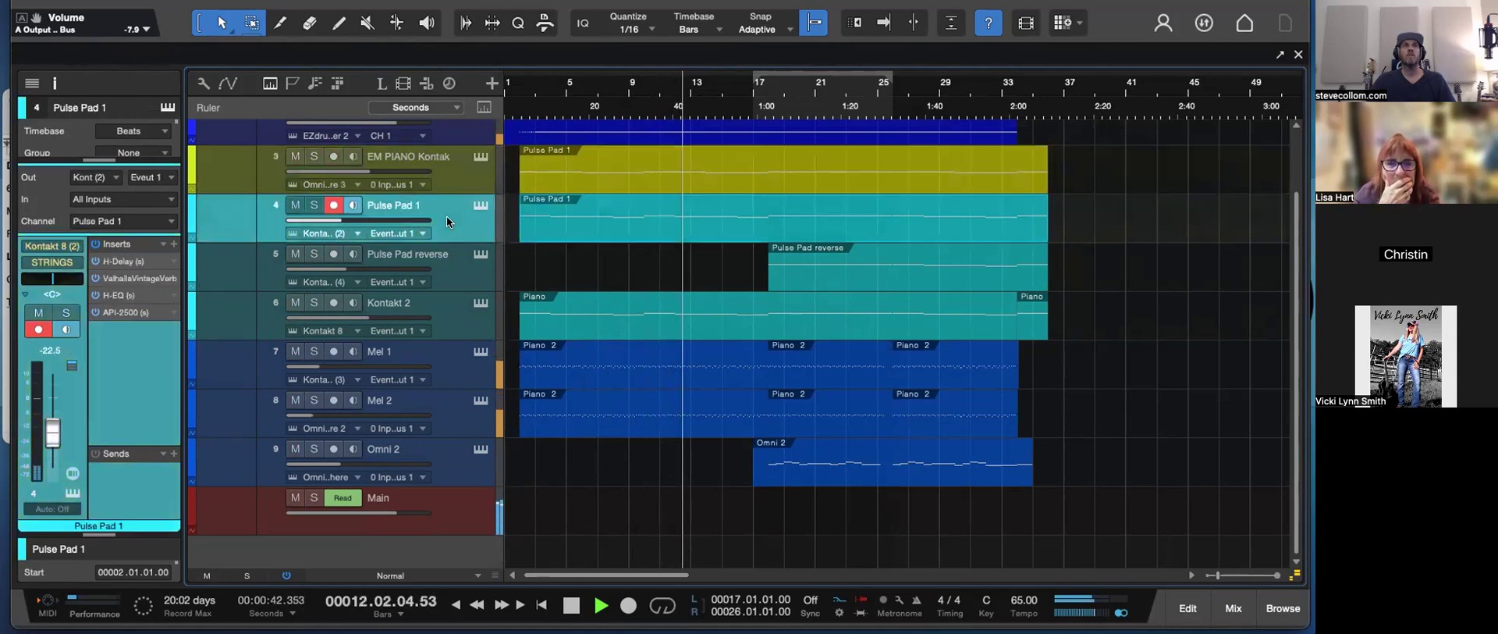
mouse_move(334, 222)
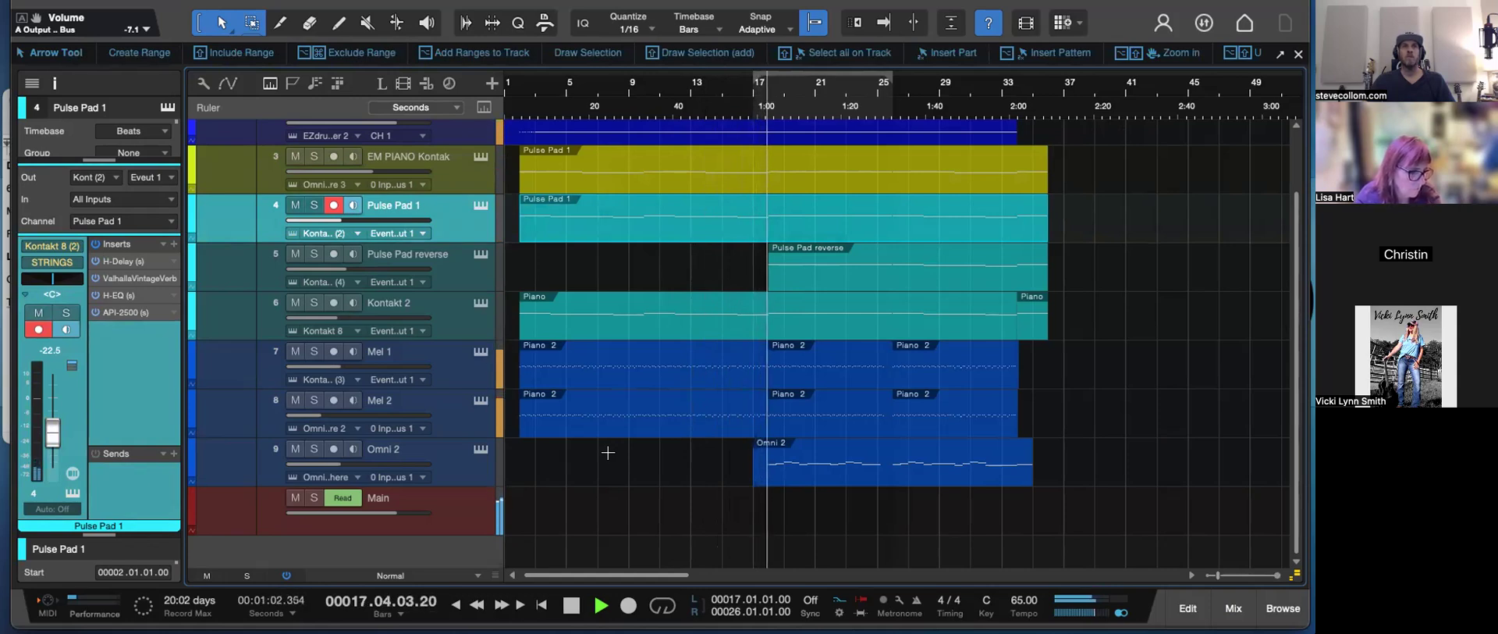
- Copy the H-Delay insert from the Pulse Pad 1 track onto the Omni 2 track
click(456, 472)
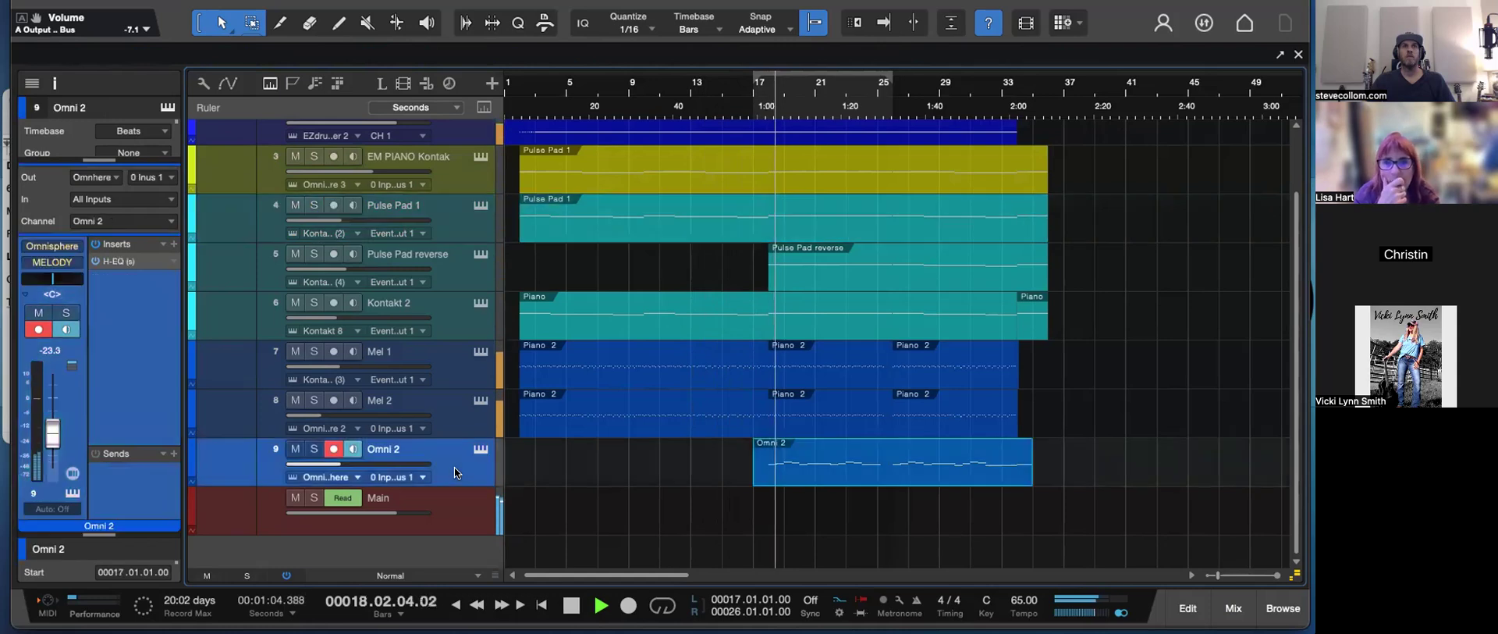
click(174, 243)
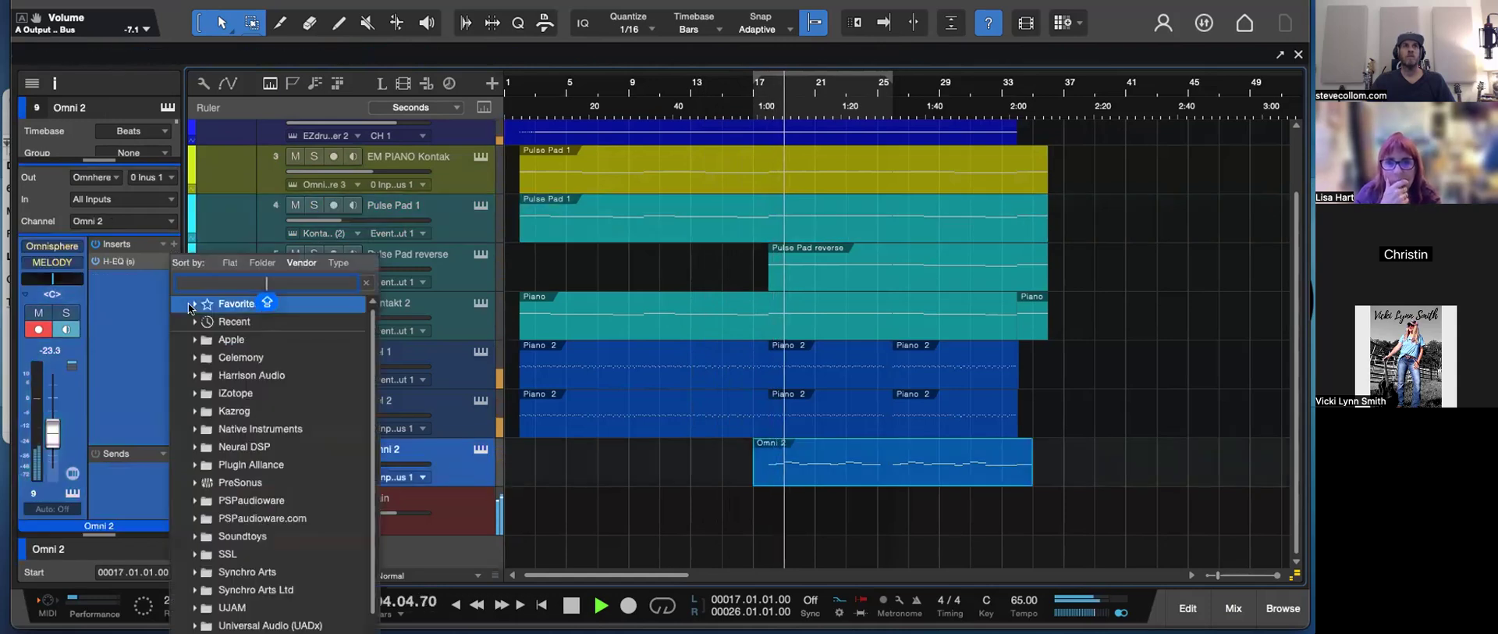
click(191, 305)
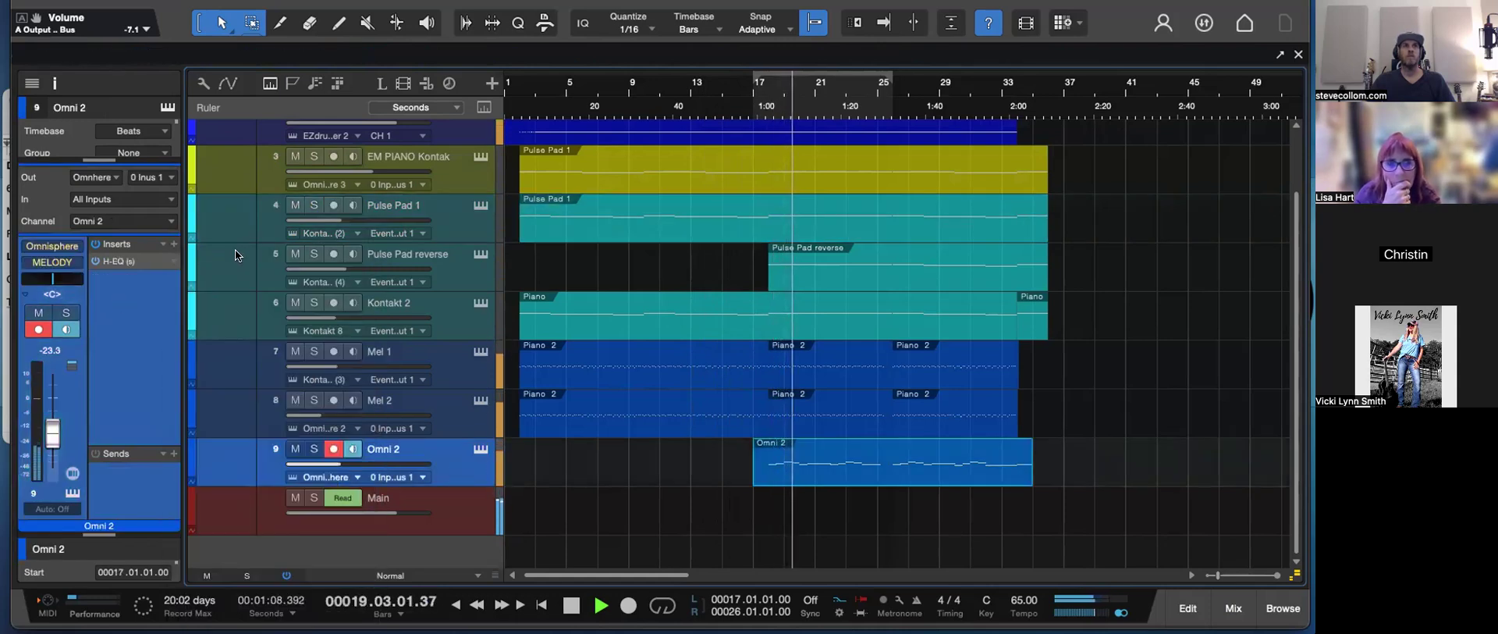
click(234, 219)
drag(117, 273, 237, 456)
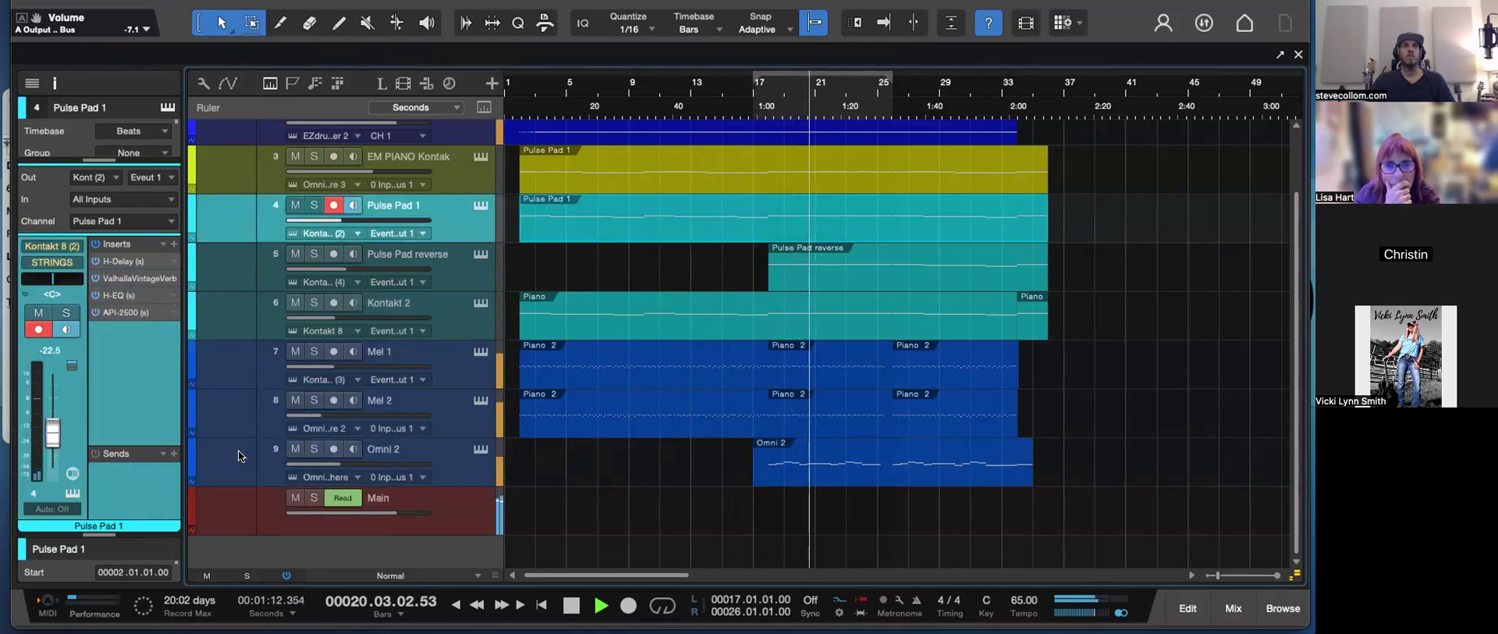
- Set the Omni 2 H-Delay's mix to 38, enable Ping Pong, and close the plug-in
drag(754, 205, 753, 219)
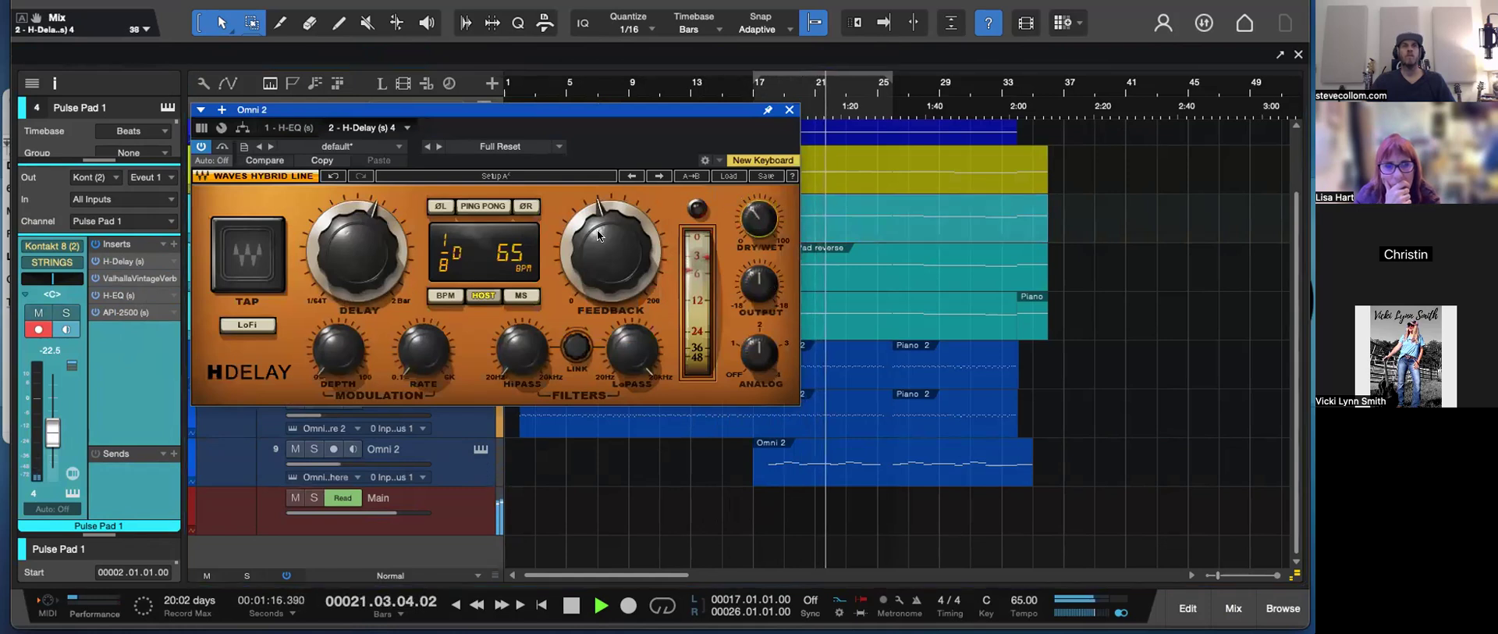
click(484, 205)
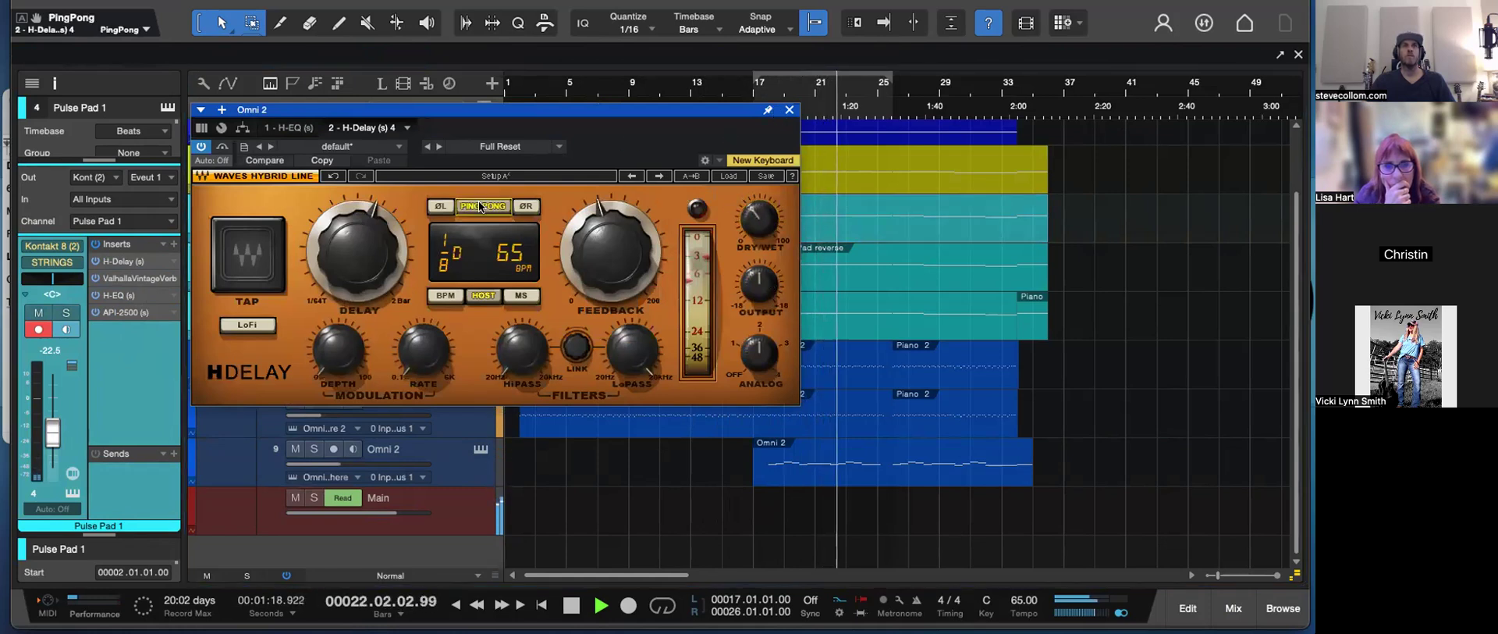
click(789, 110)
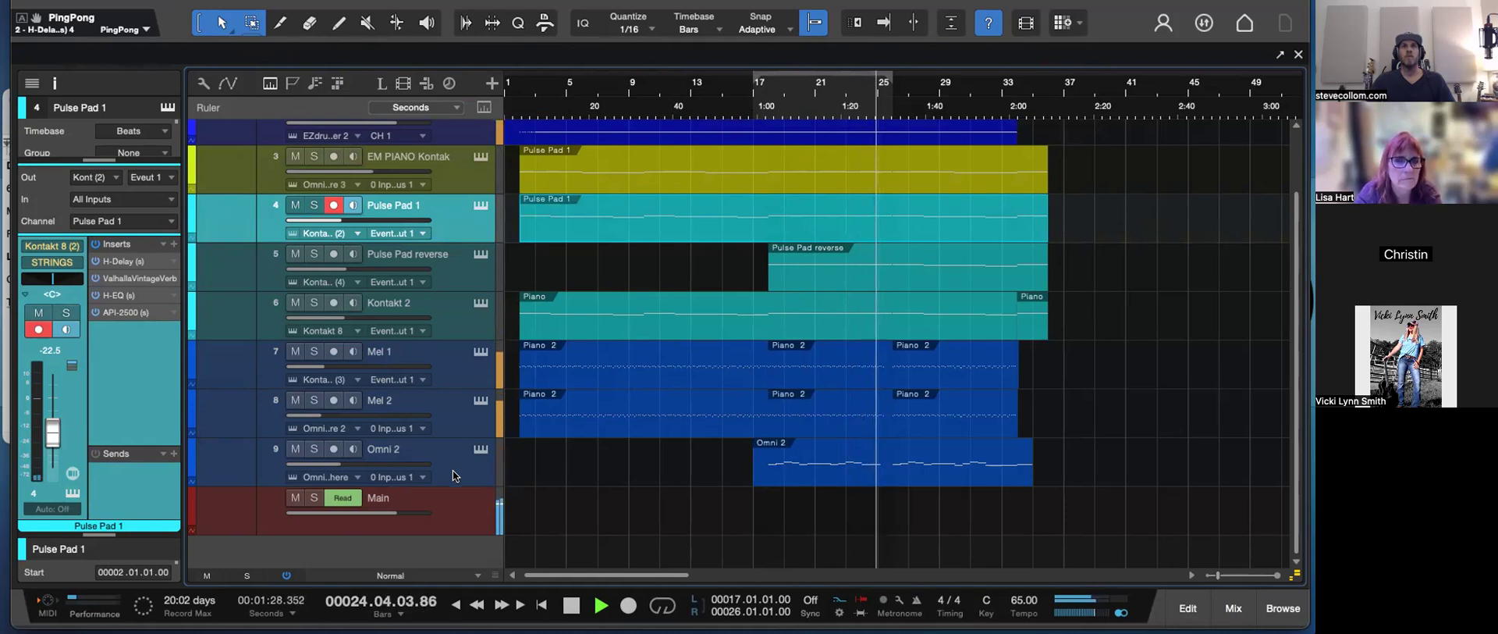
- Reduce the track heights to Small, stop playback, and place the playhead at the start of bar 25
key(e)
key(e)
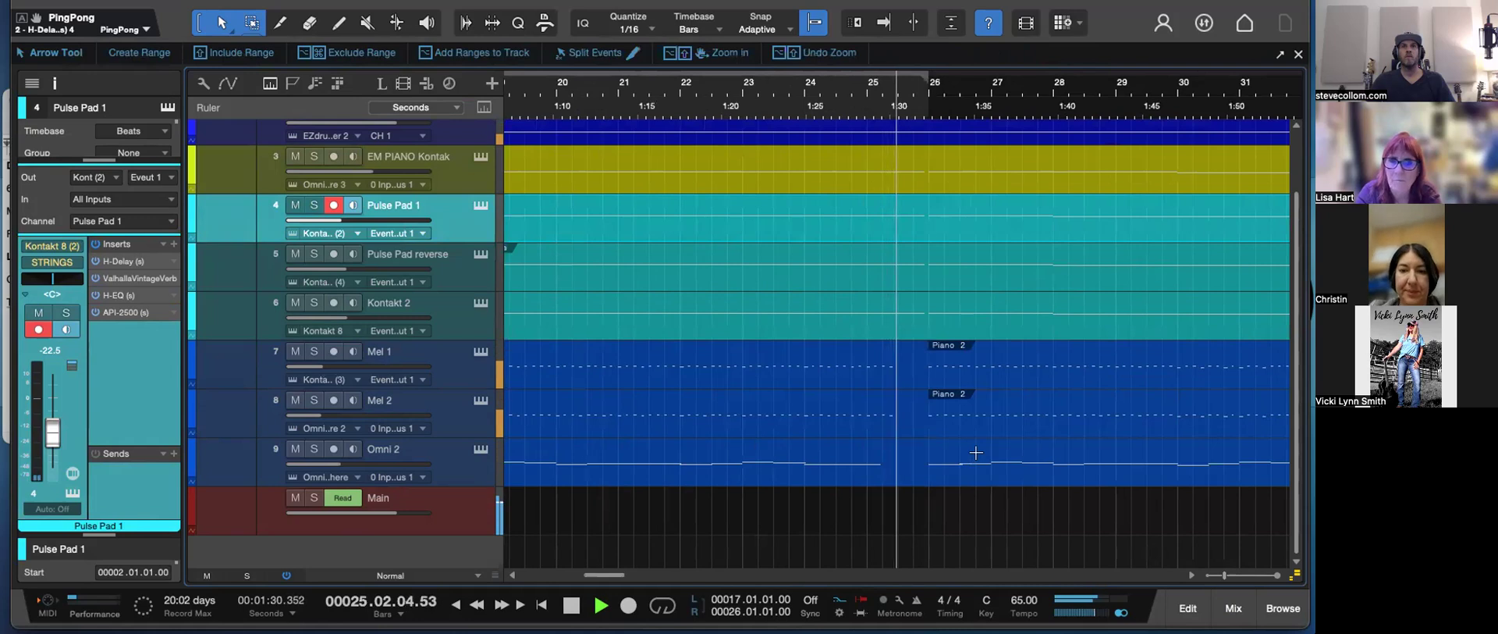
key(w)
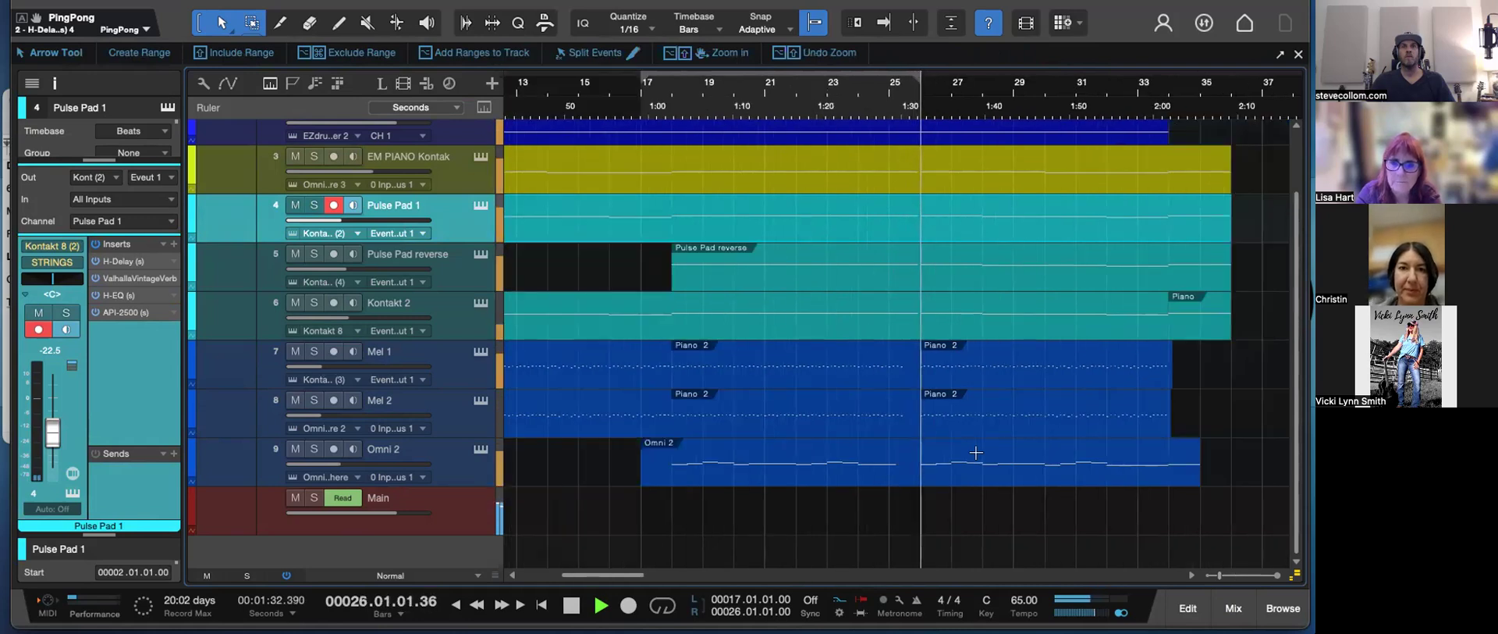
key(w)
key(shift+w)
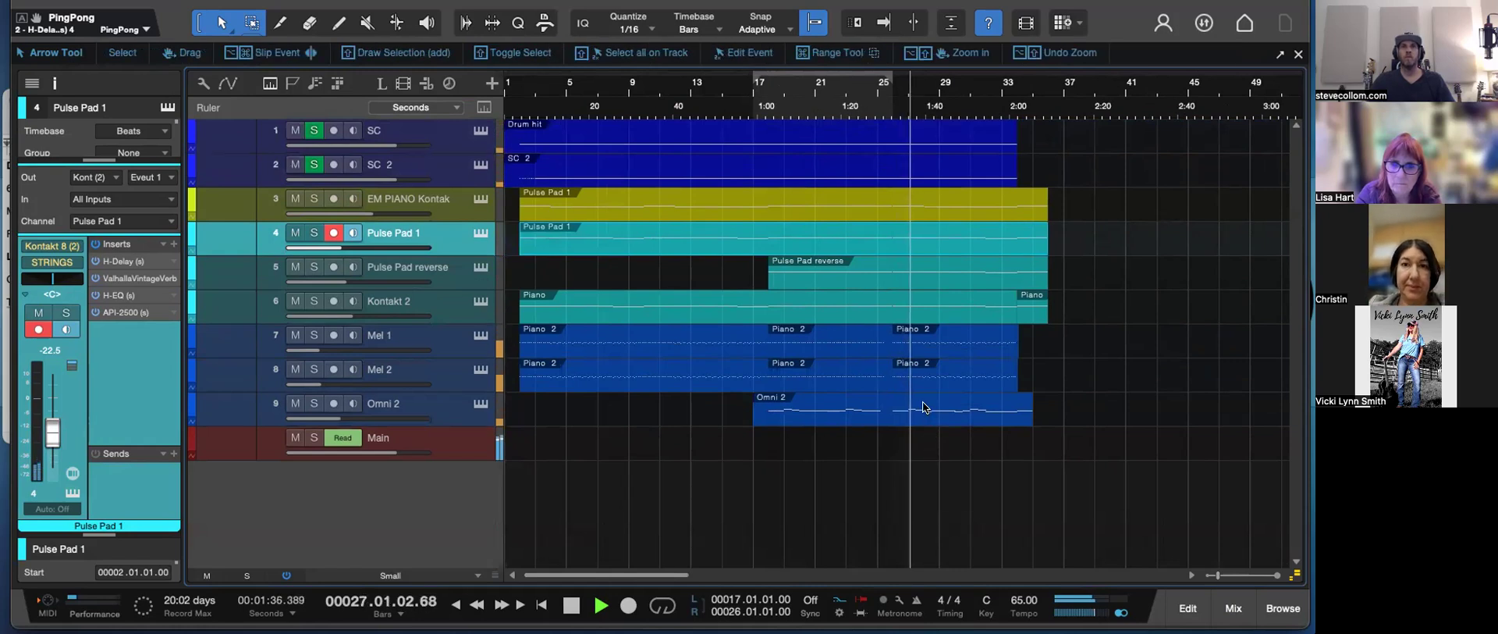
key(space)
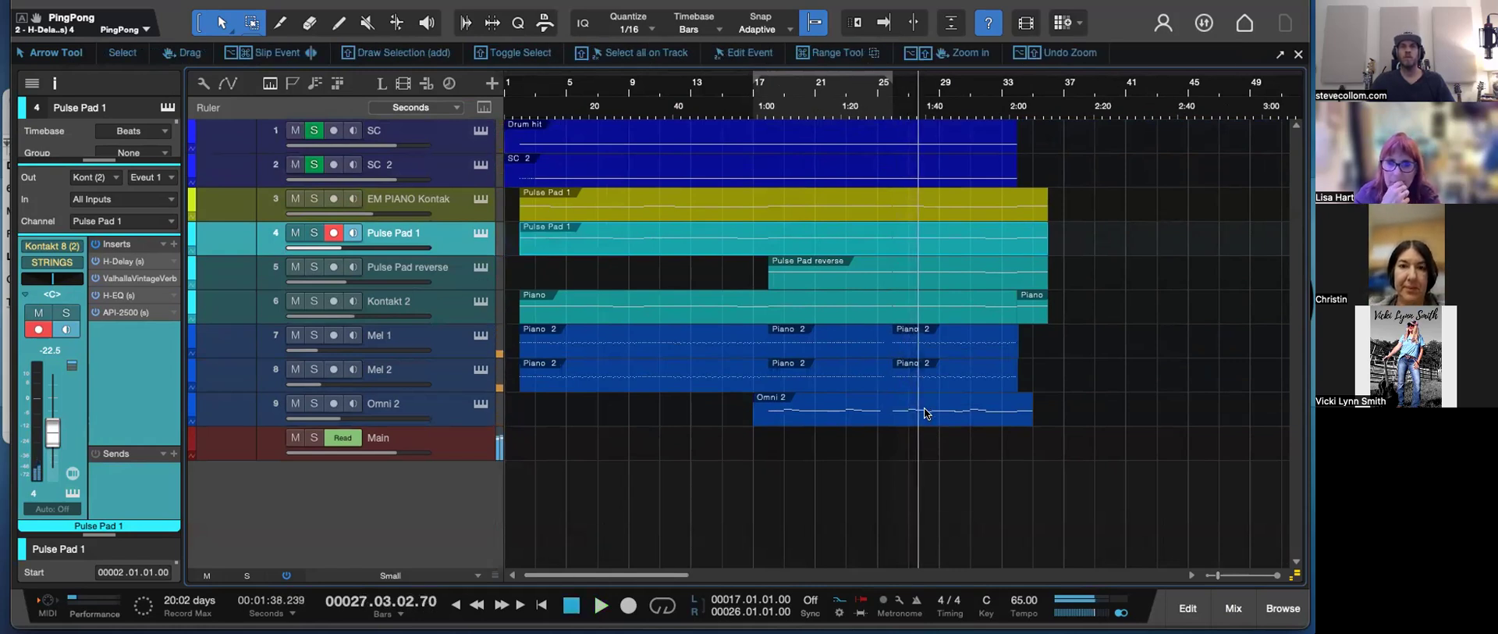
drag(882, 107, 952, 440)
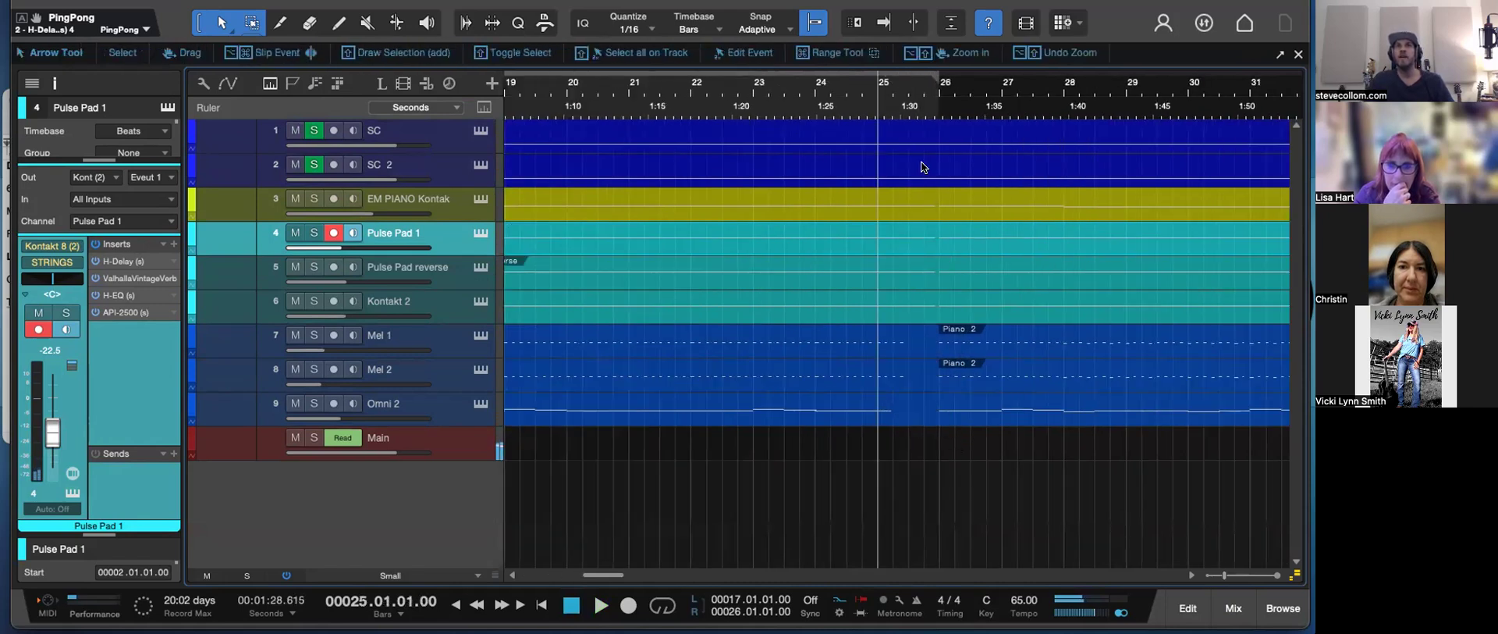
key(w)
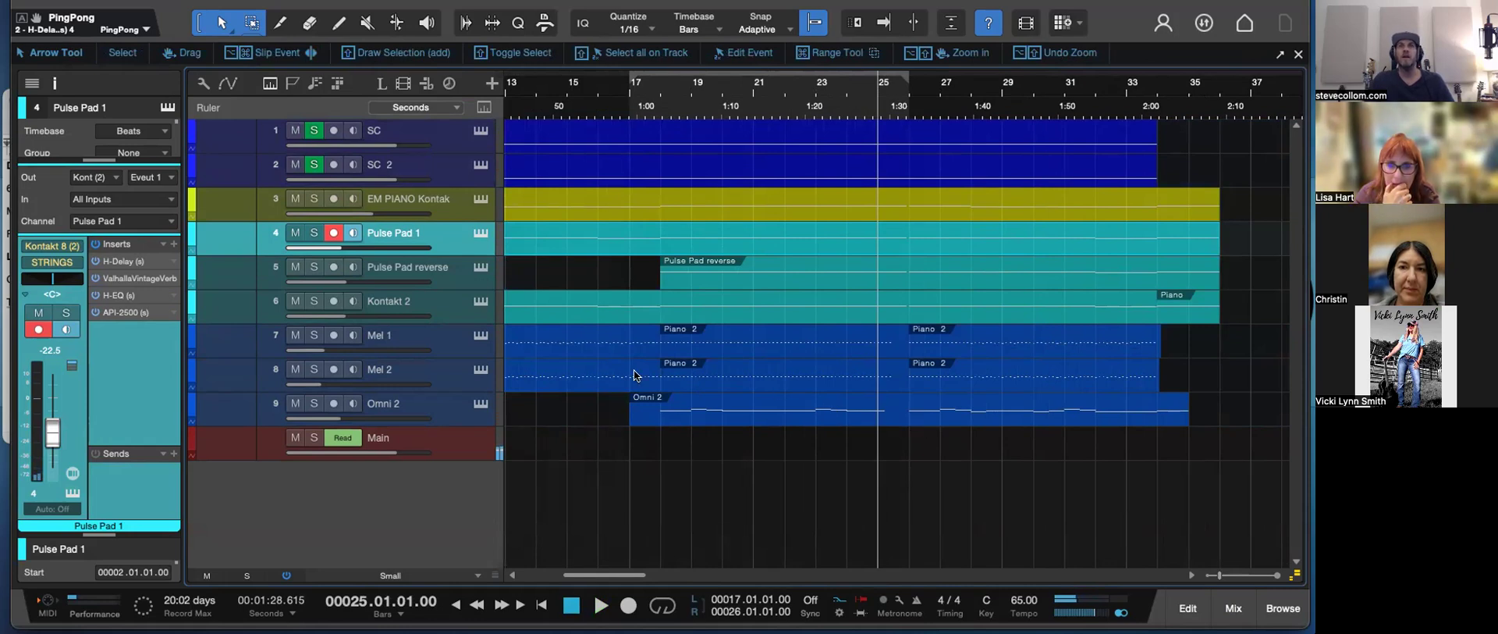
- Set the feedback of the H-Delay on the Omni 2 track to 76 and close the plug-in
click(422, 400)
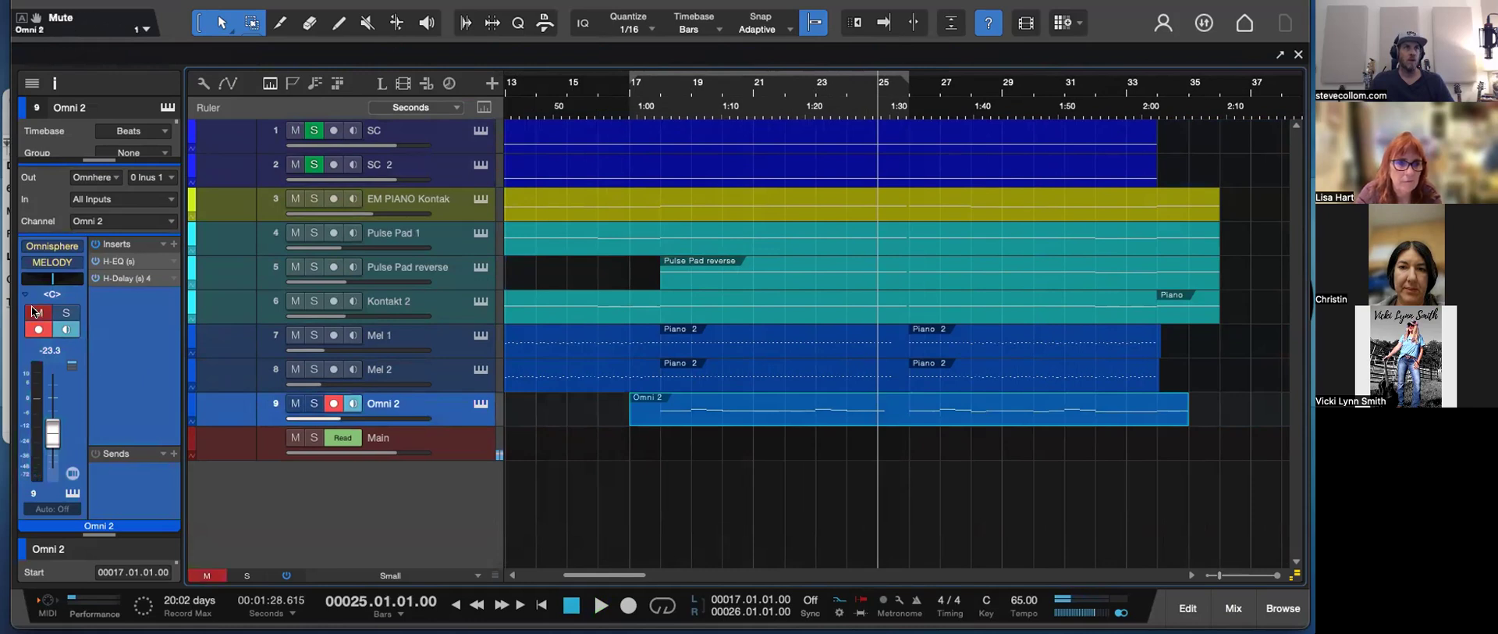
click(120, 279)
drag(613, 258, 611, 265)
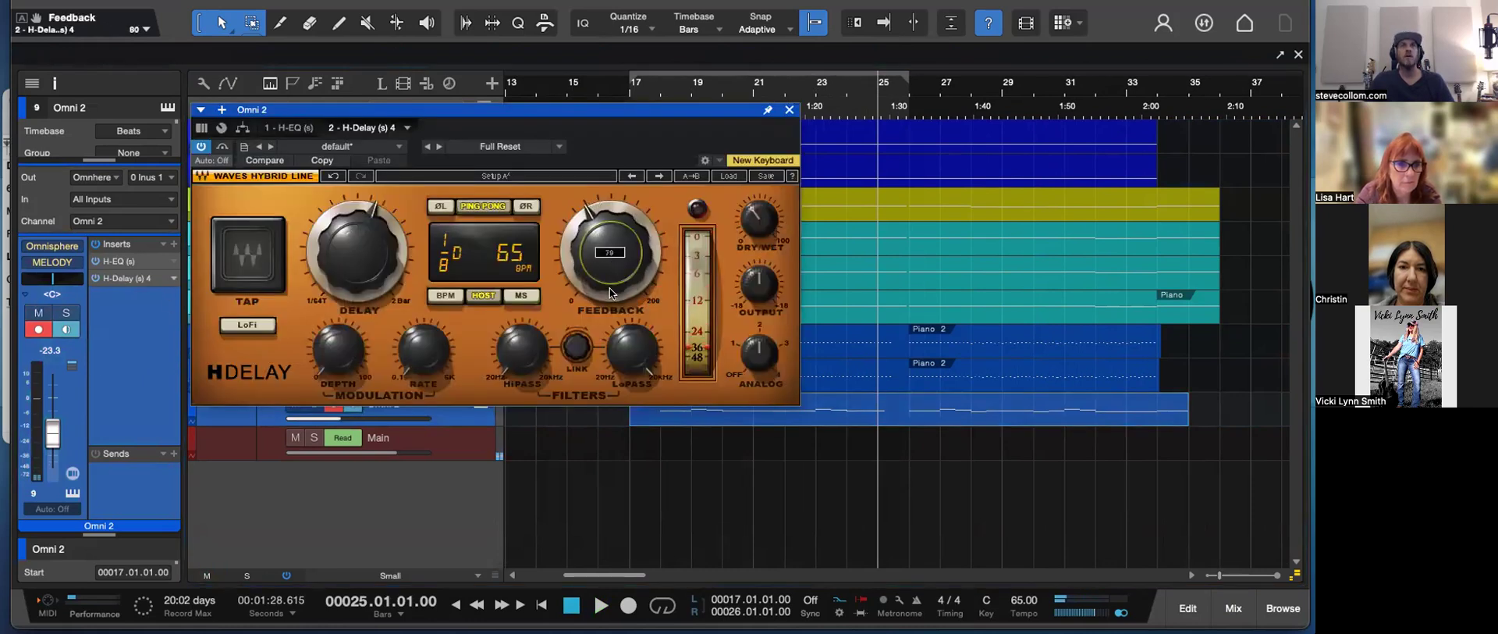
click(790, 109)
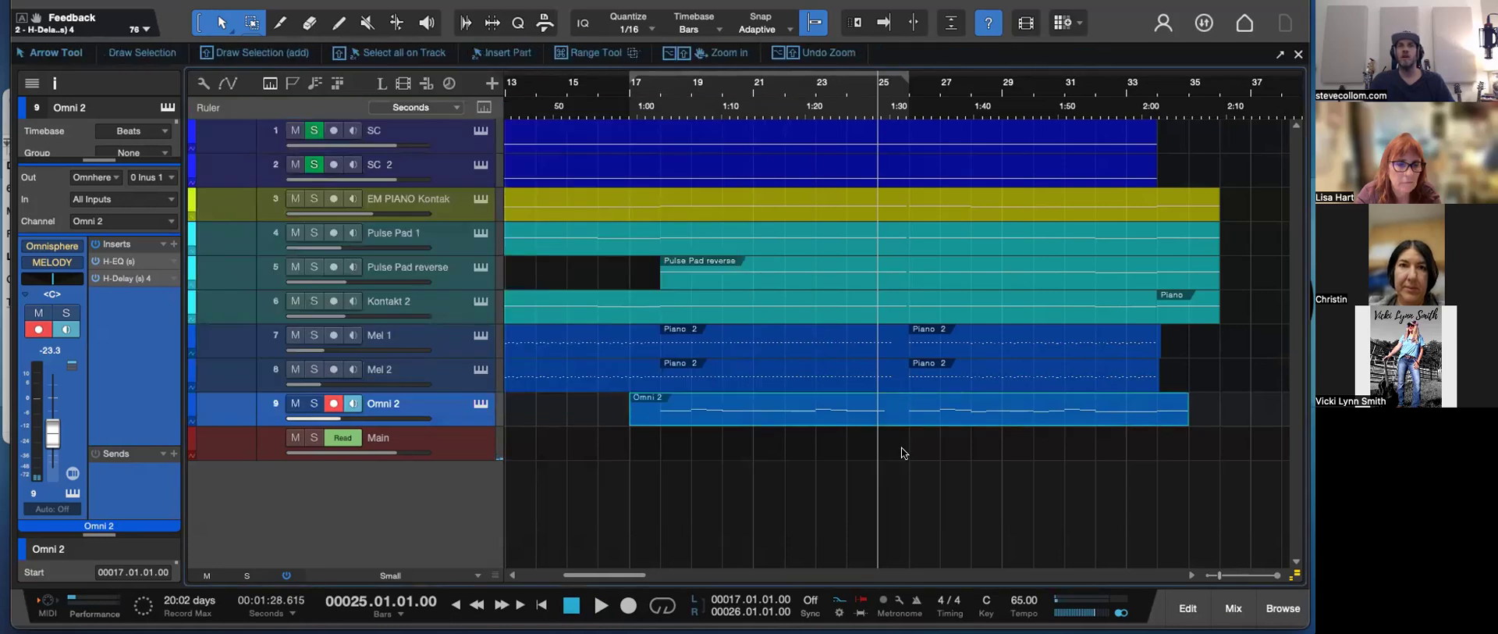
- Duplicate the Omni 2 track with its event as Omni 3 and set the copy's volume to -22.5 dB
key(w)
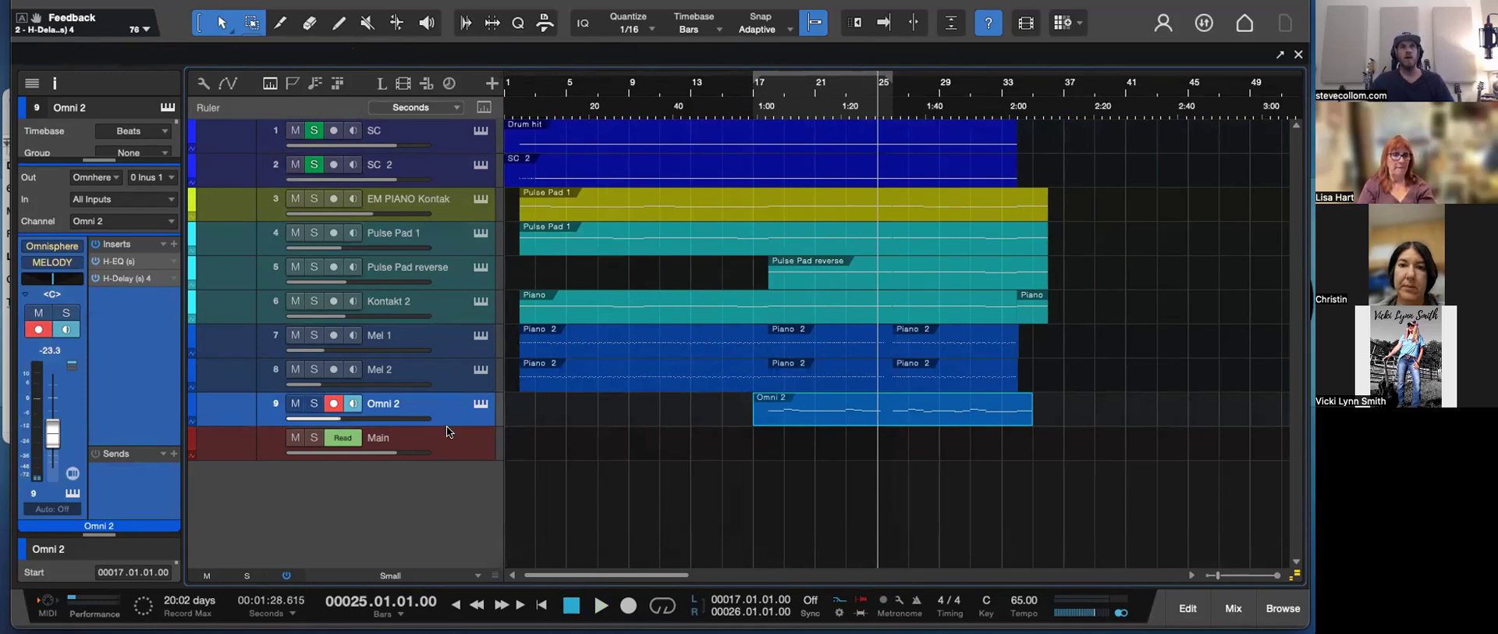
drag(458, 455, 458, 515)
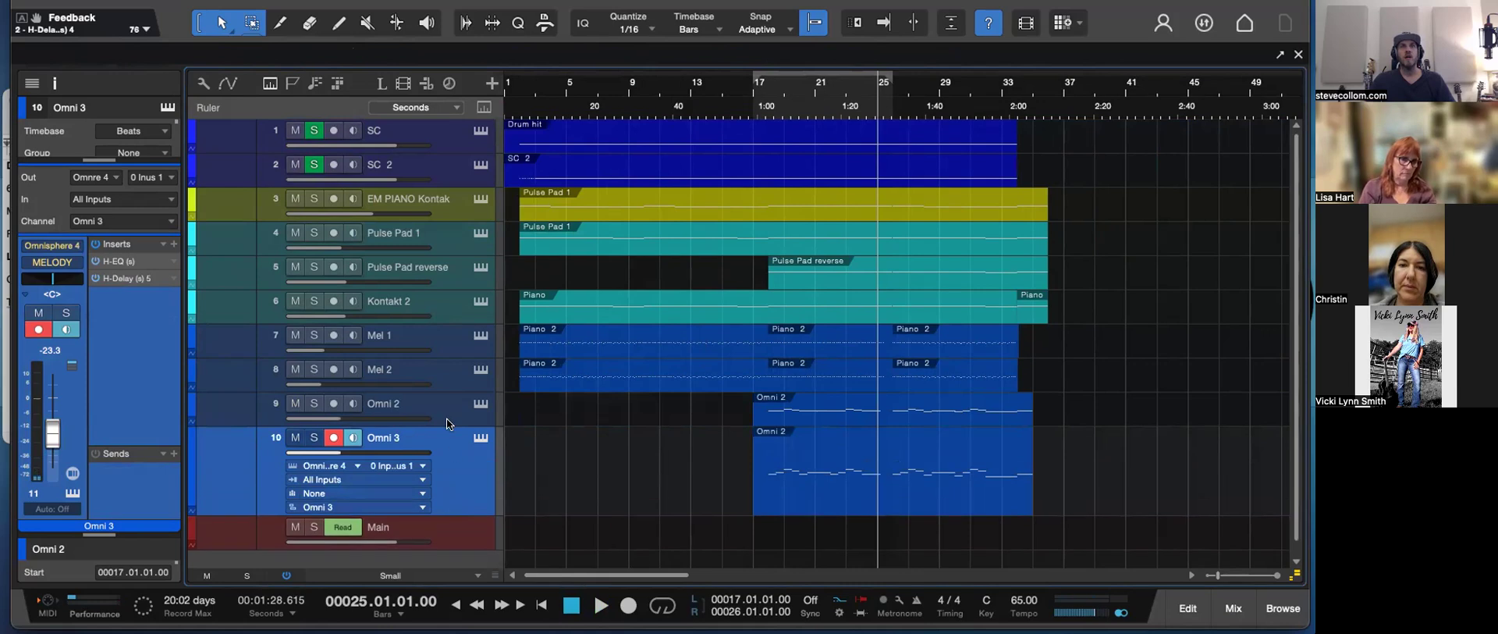
drag(448, 426, 448, 452)
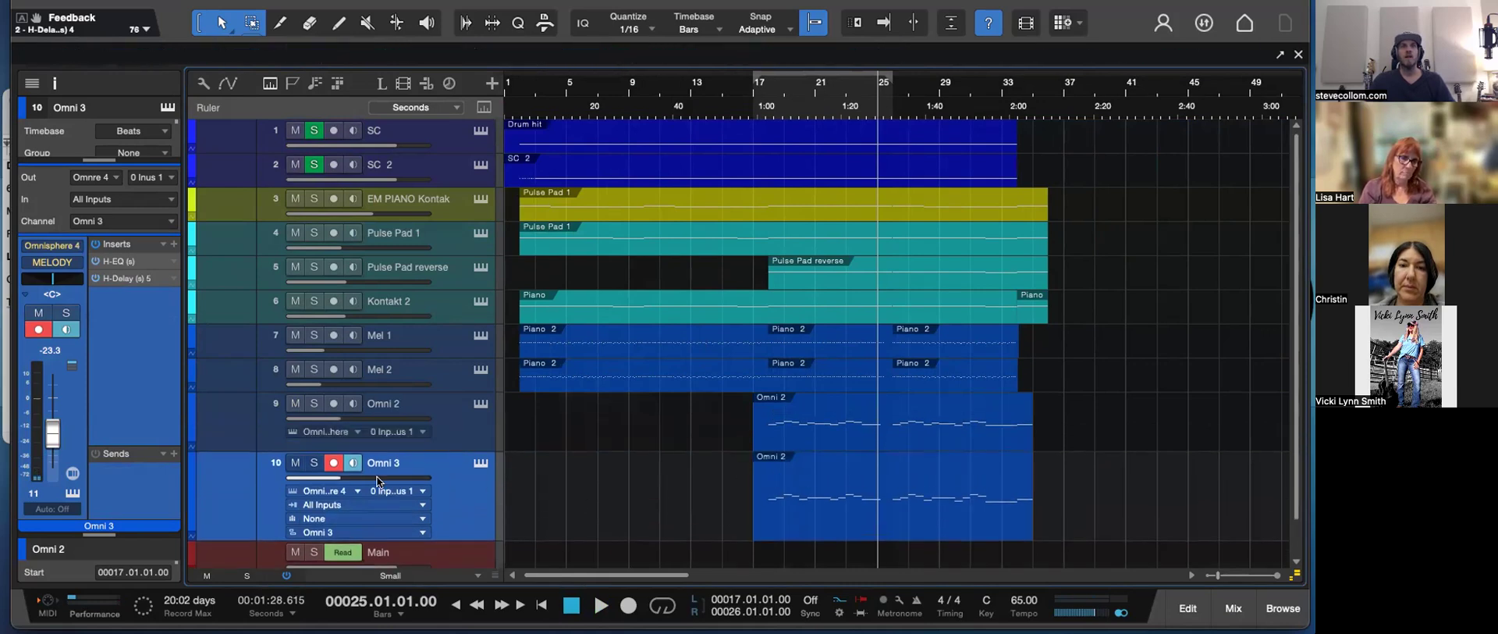
drag(341, 479, 342, 480)
- Delete the copied event on the Omni 3 track and open its Omnisphere instrument for choosing a sound
click(878, 529)
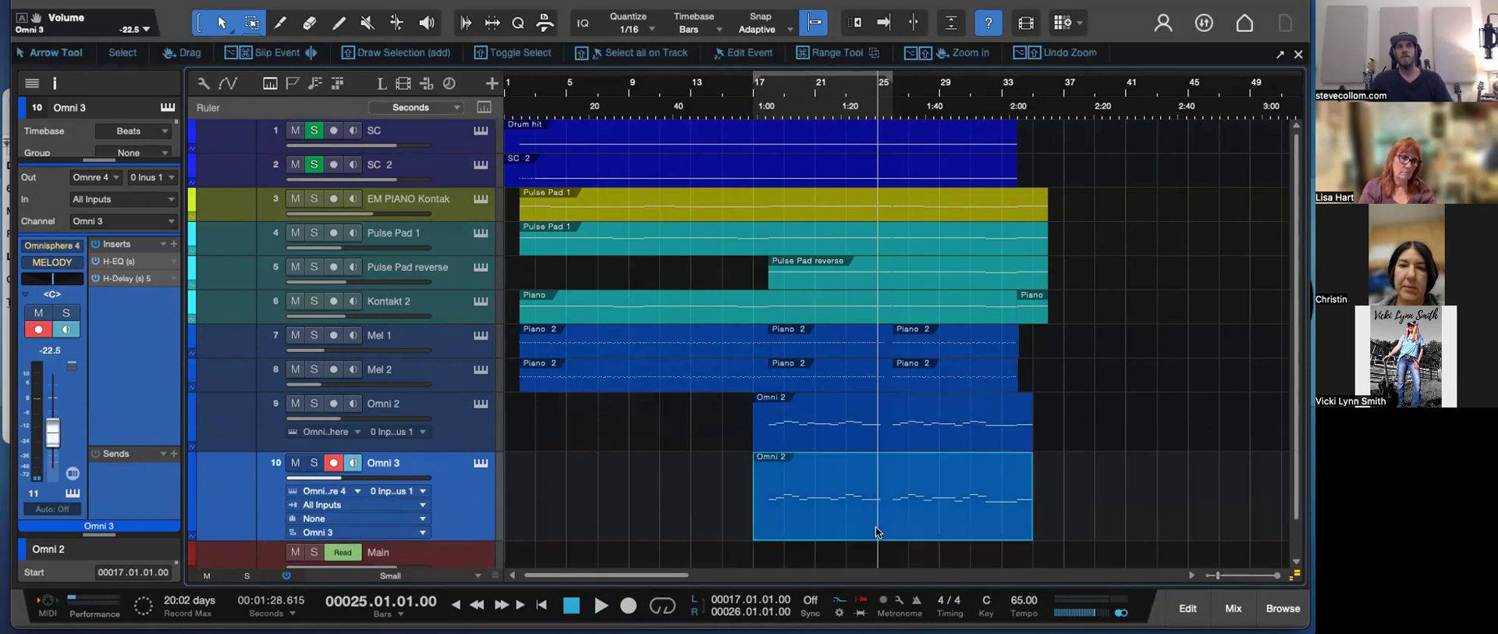
key(Delete)
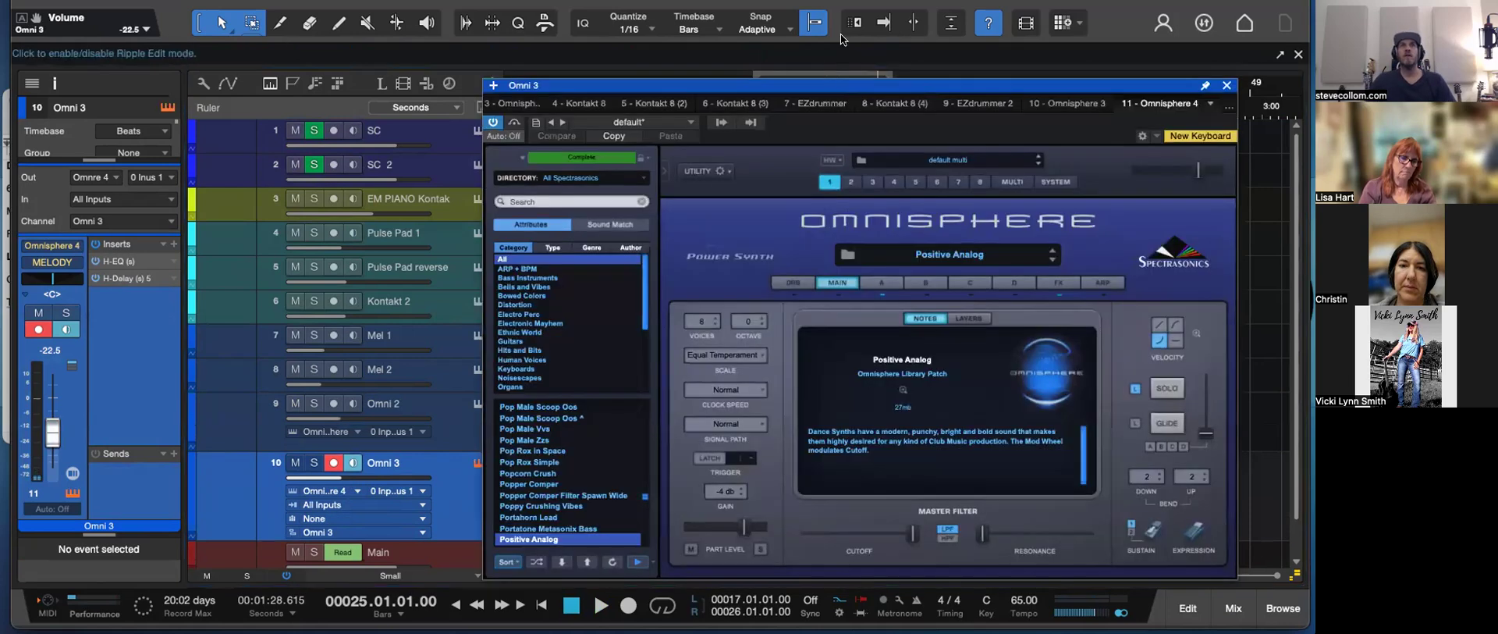
drag(726, 89, 499, 80)
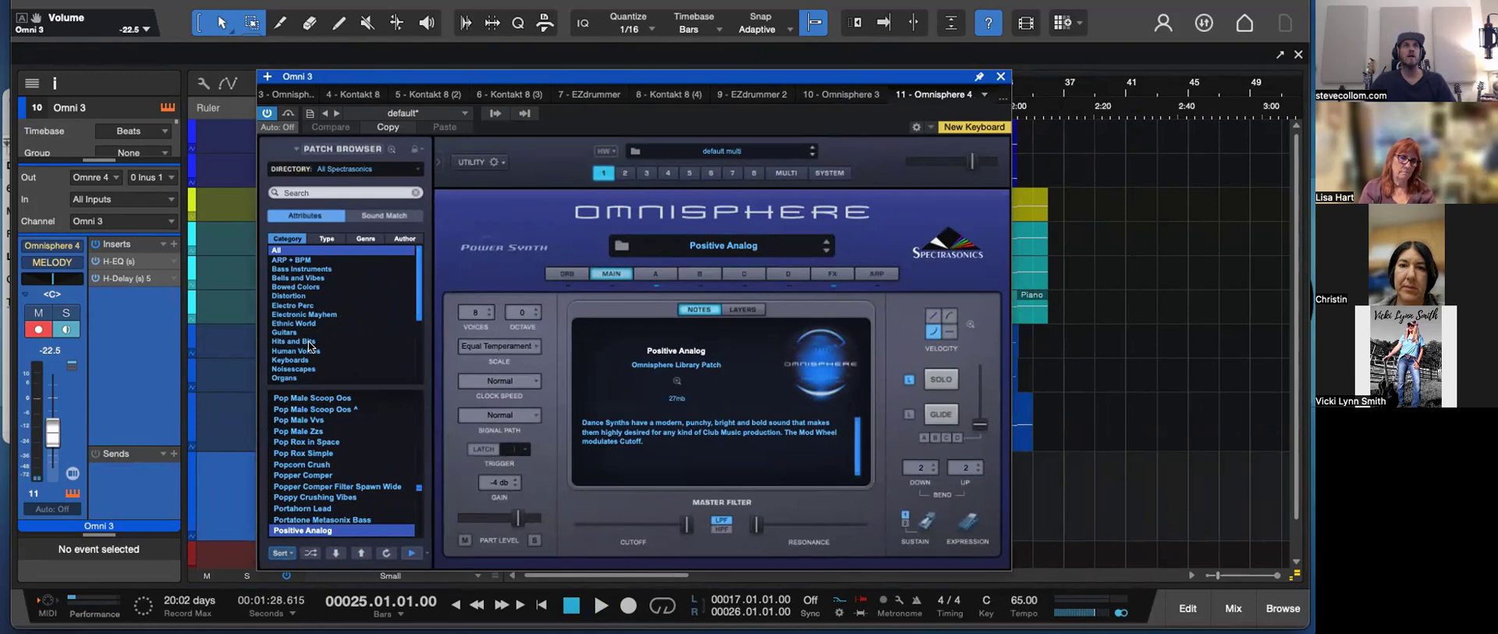
- Search the Omnisphere patches for HITS and filter the results to the Electro Perc category
scroll(310, 345, down, 4)
scroll(308, 333, down, 3)
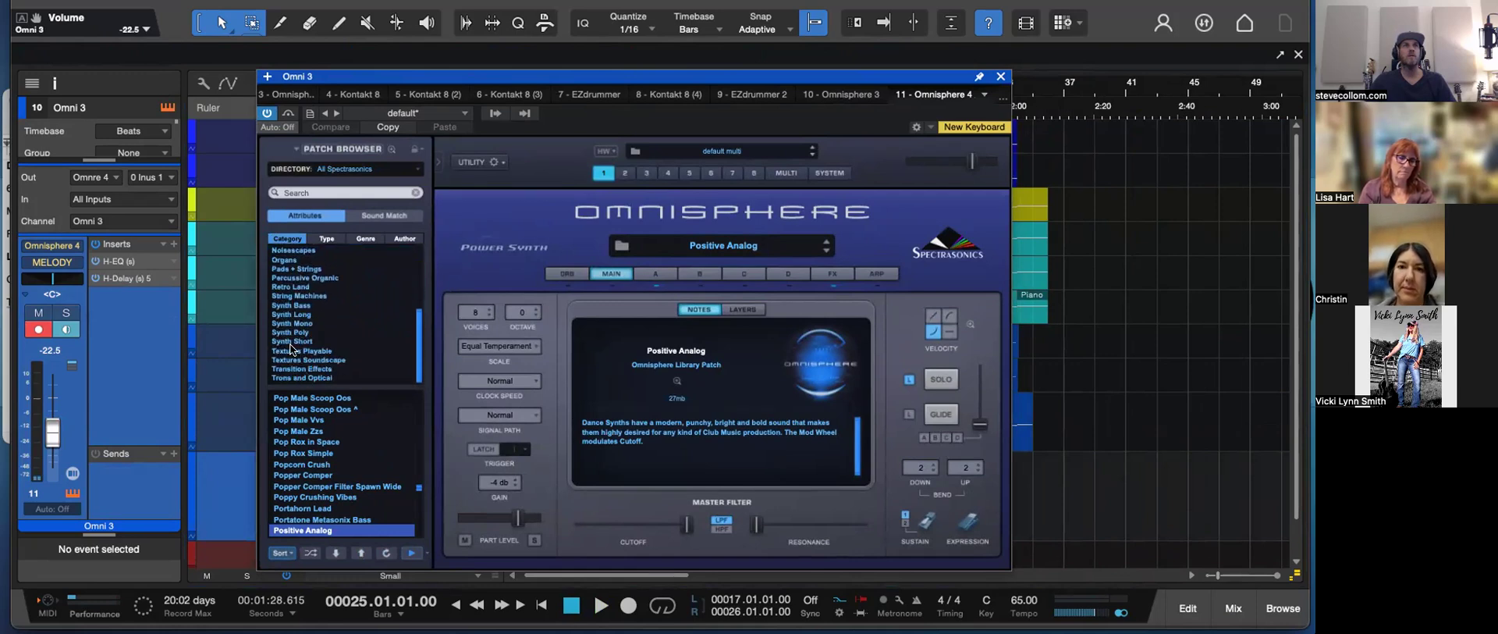
click(315, 189)
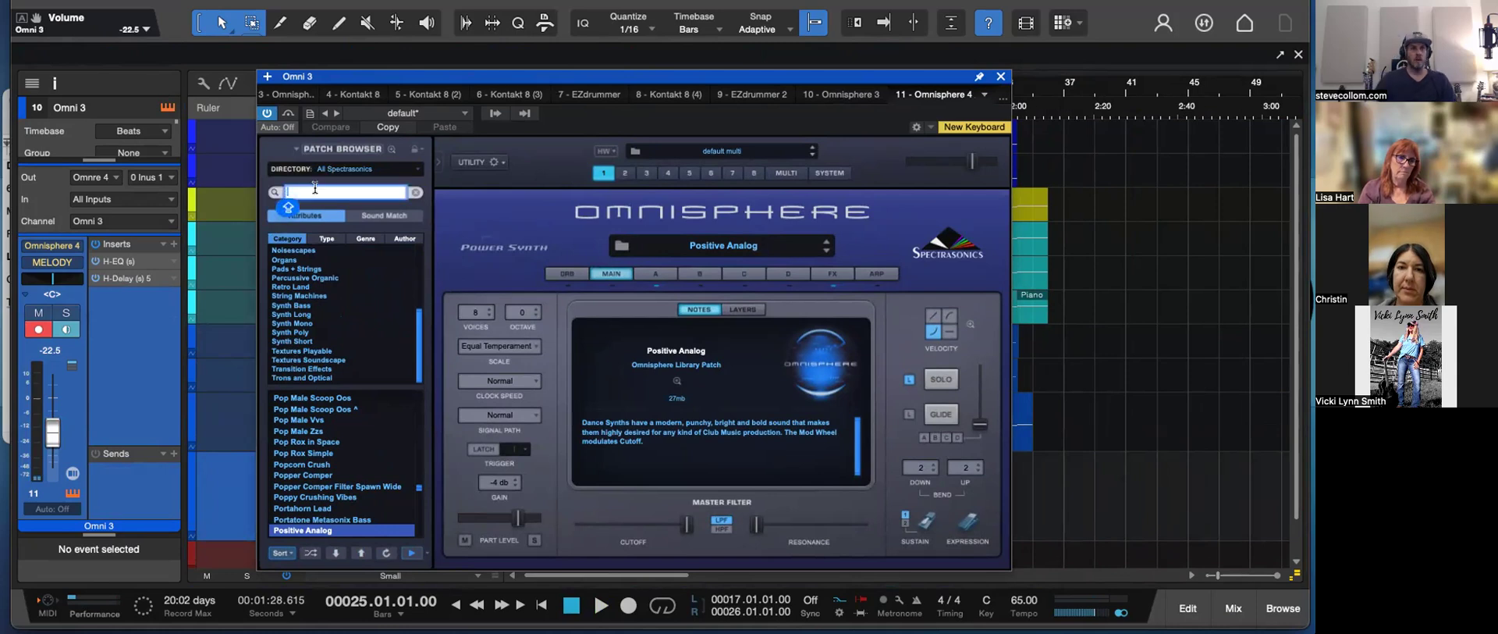
key(Return)
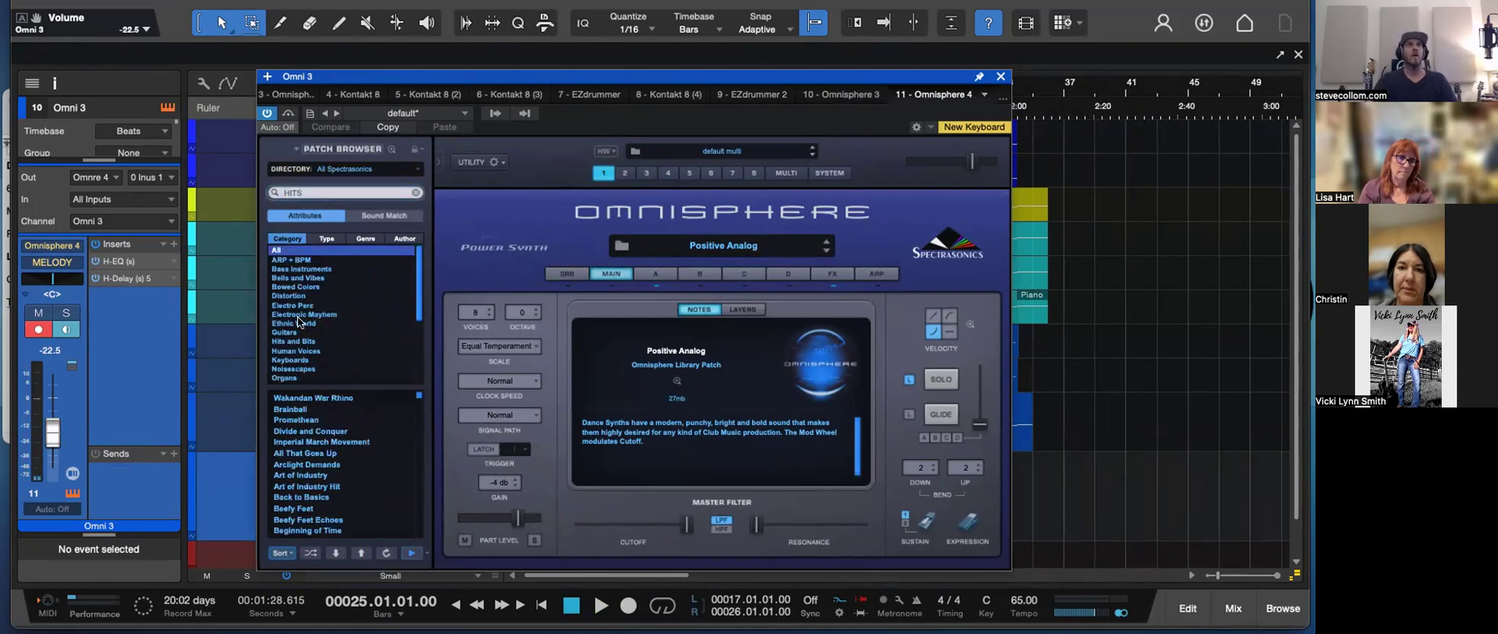
scroll(299, 321, down, 5)
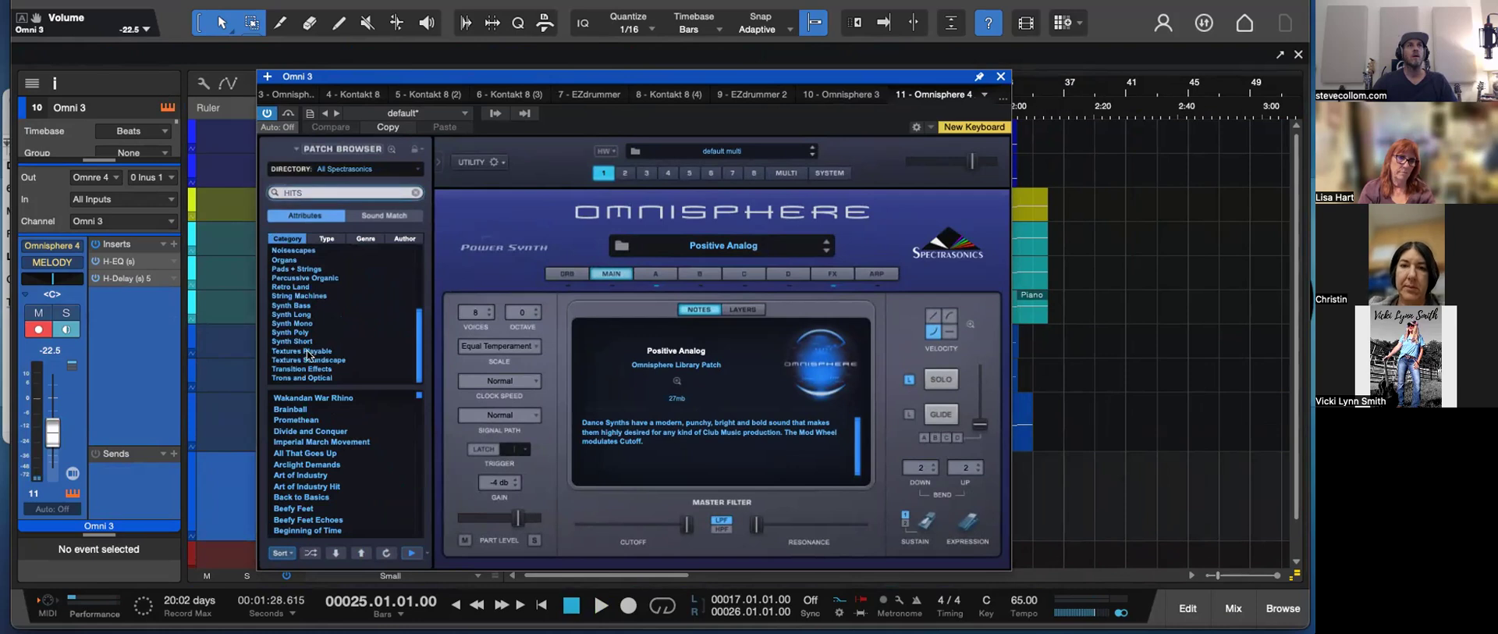
click(297, 375)
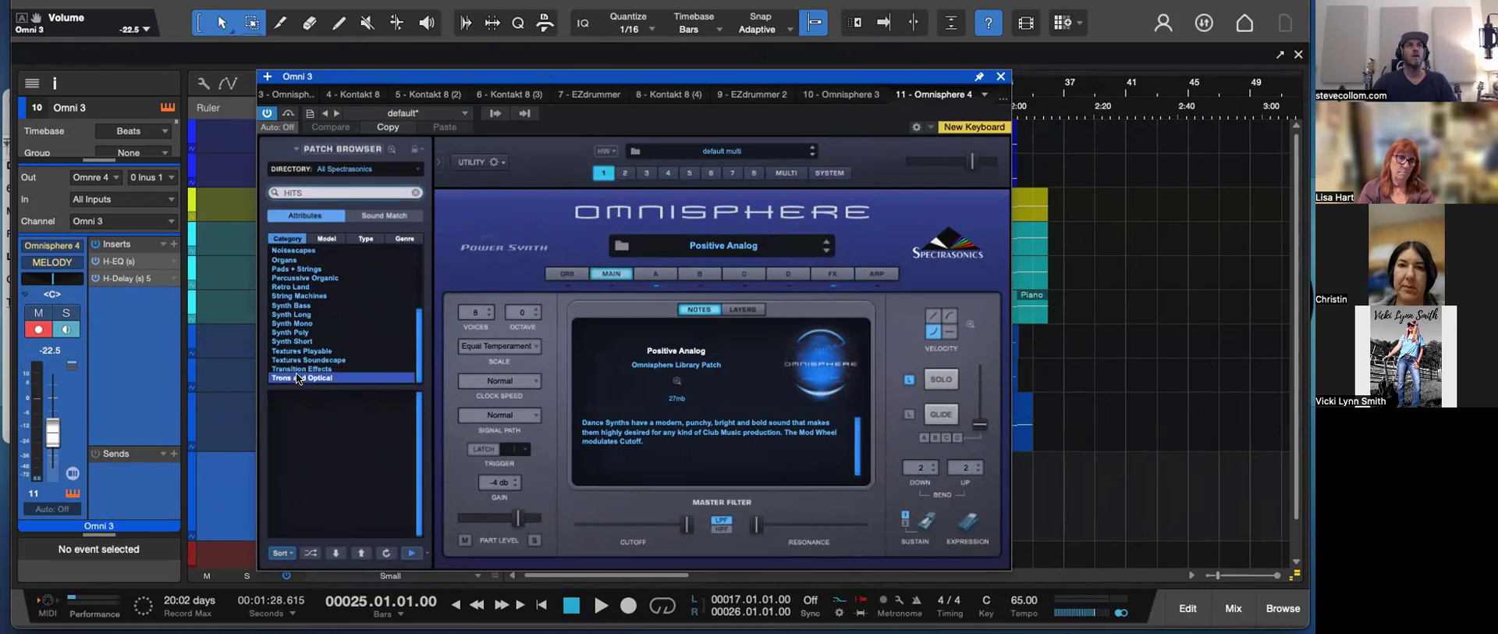
scroll(293, 276, up, 5)
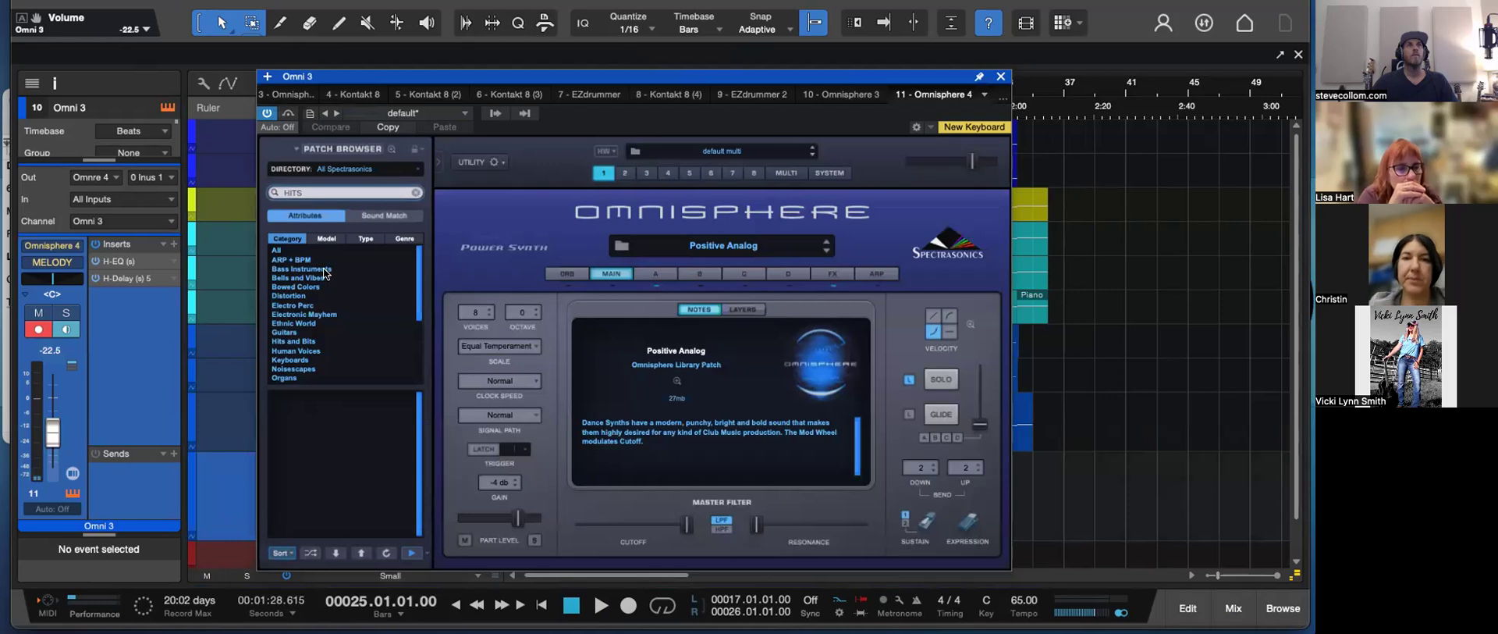
click(316, 313)
click(308, 304)
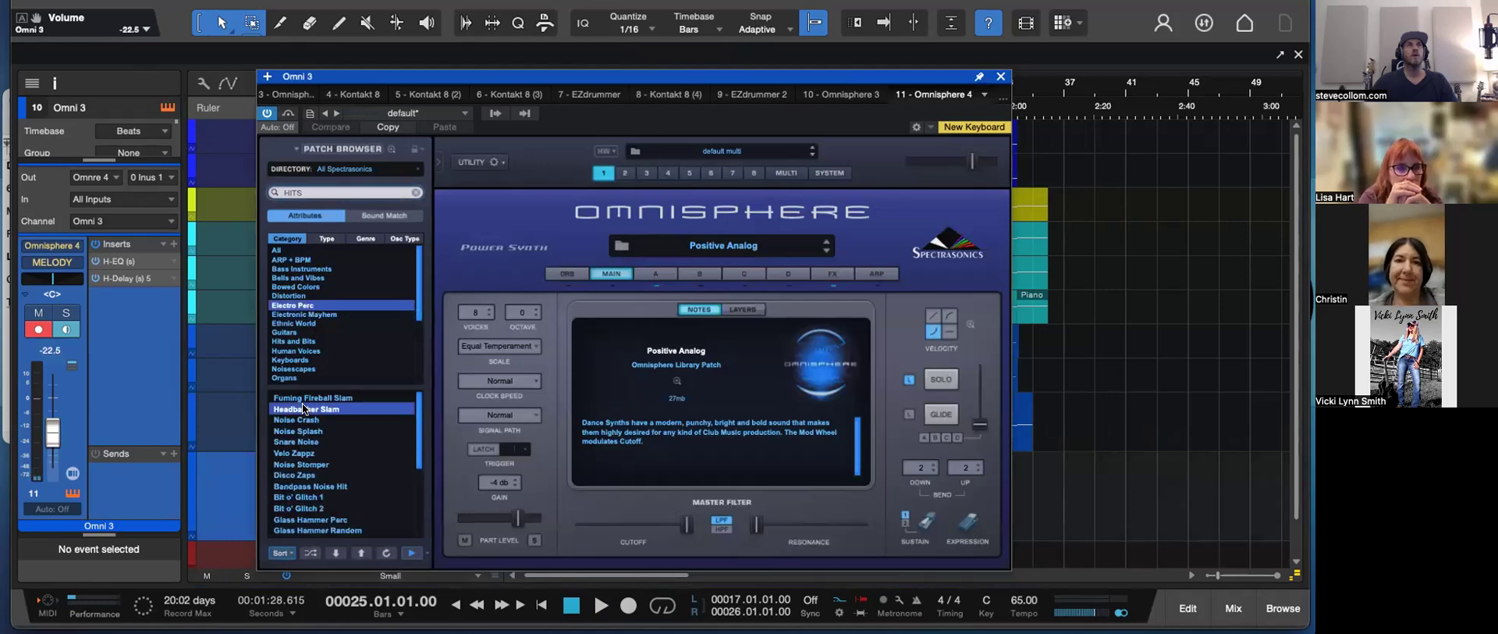
- Audition the Electro Perc patches from the slams and Noise Splash through to Noise Stomper, leaving Noise Stomper loaded
click(304, 398)
click(298, 427)
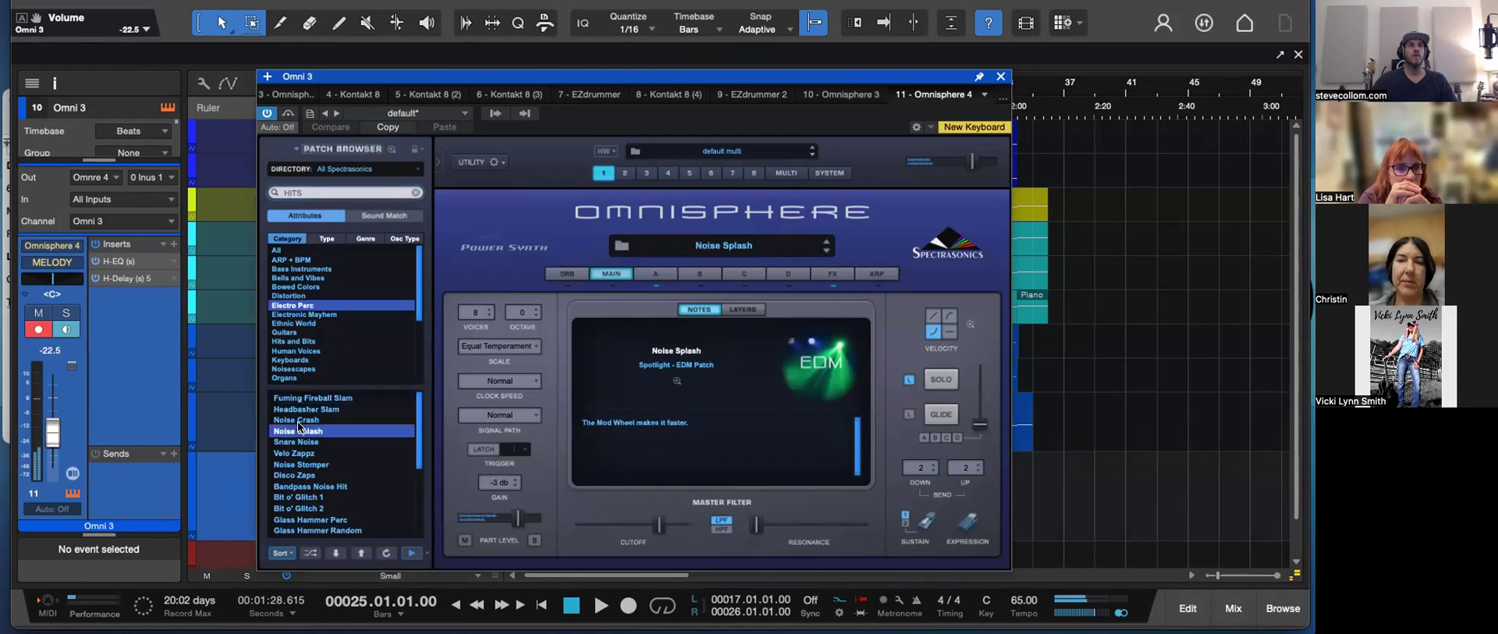
key(Down)
key(Down)
key(Down)
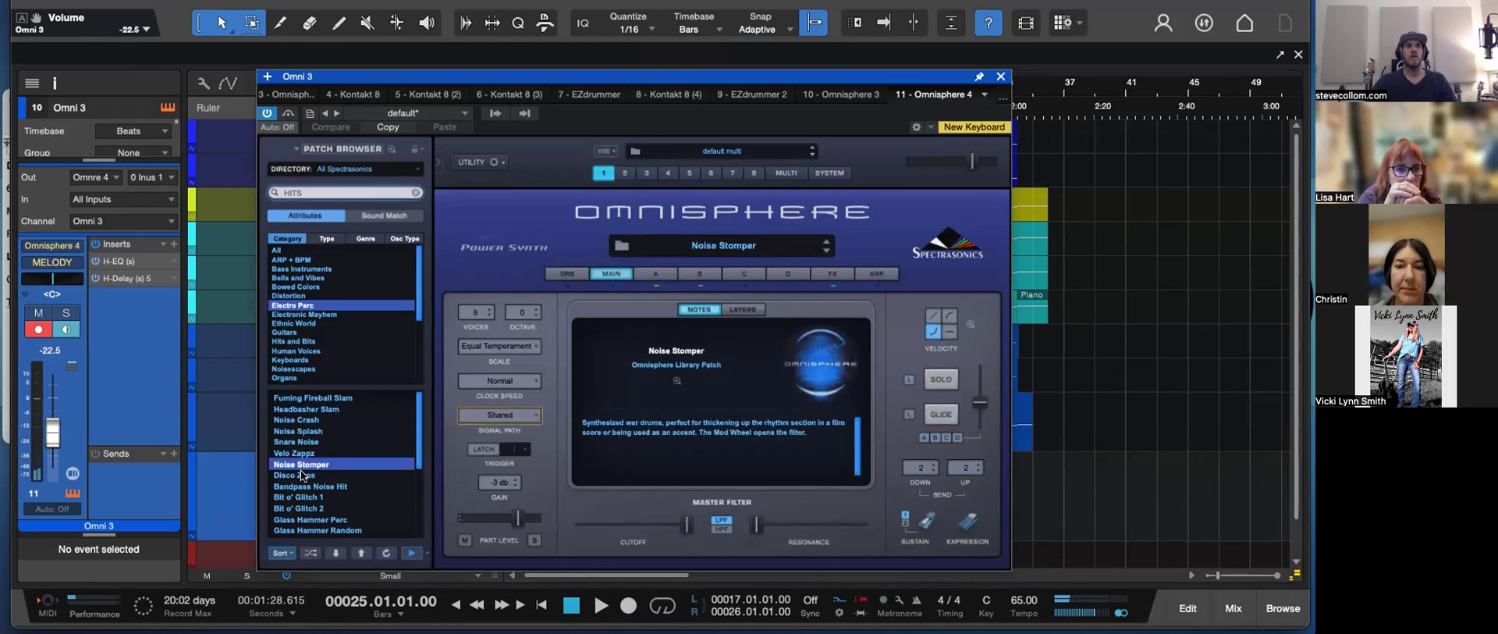
- Audition the Electro Perc patches from Disco Zaps through Bandpass Noise Hit and Bit o' Glitch to Glass Hammer Perc
click(302, 474)
click(302, 486)
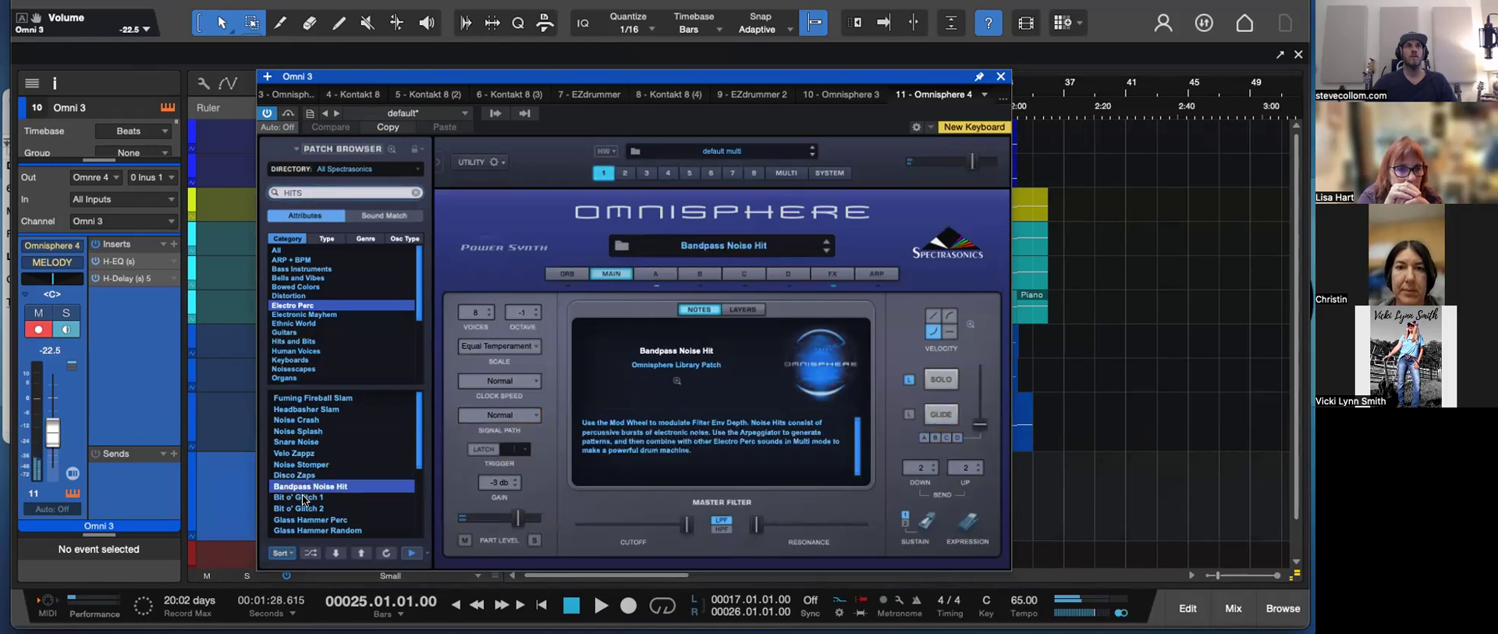
click(303, 497)
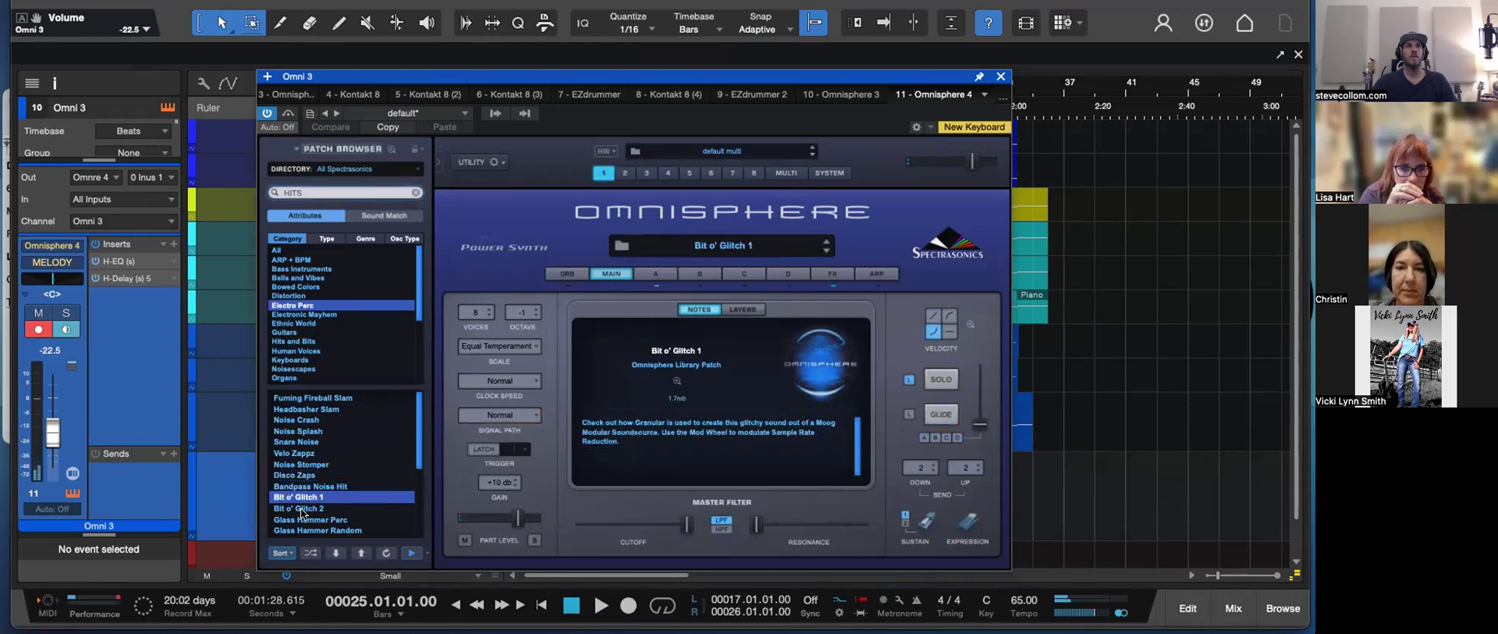
click(305, 508)
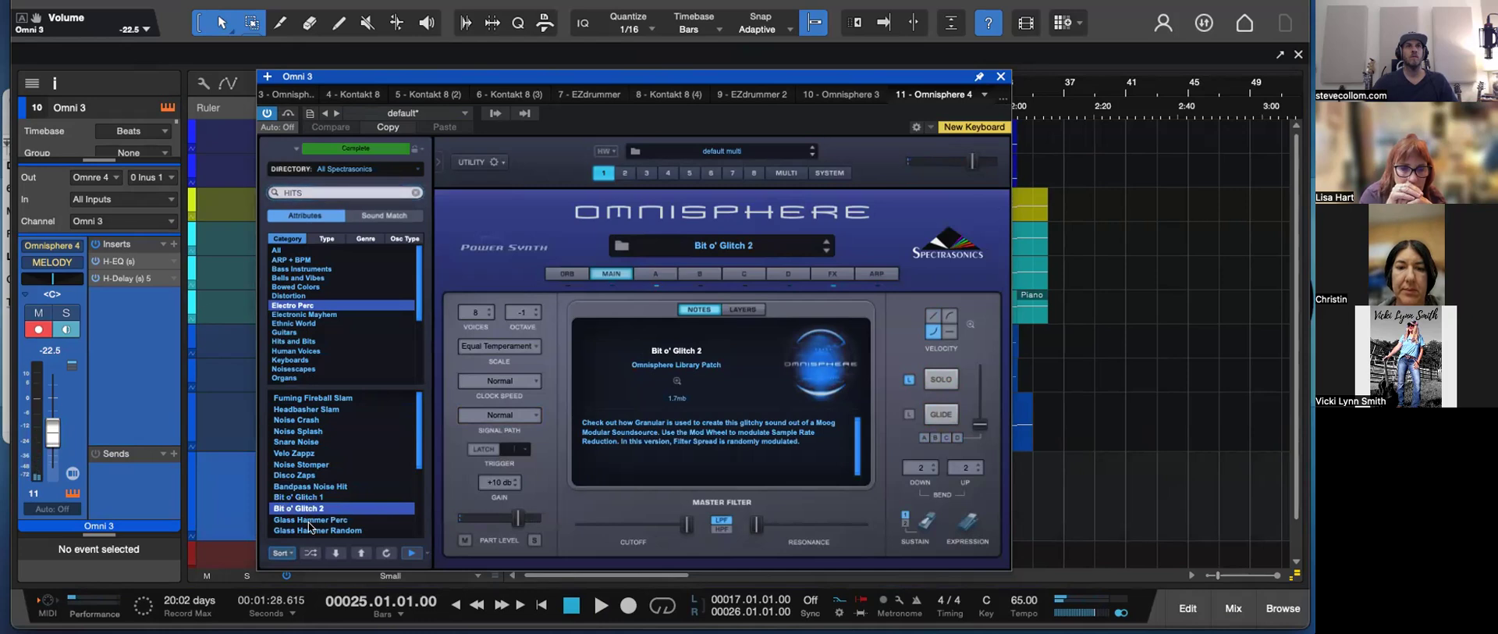
click(310, 519)
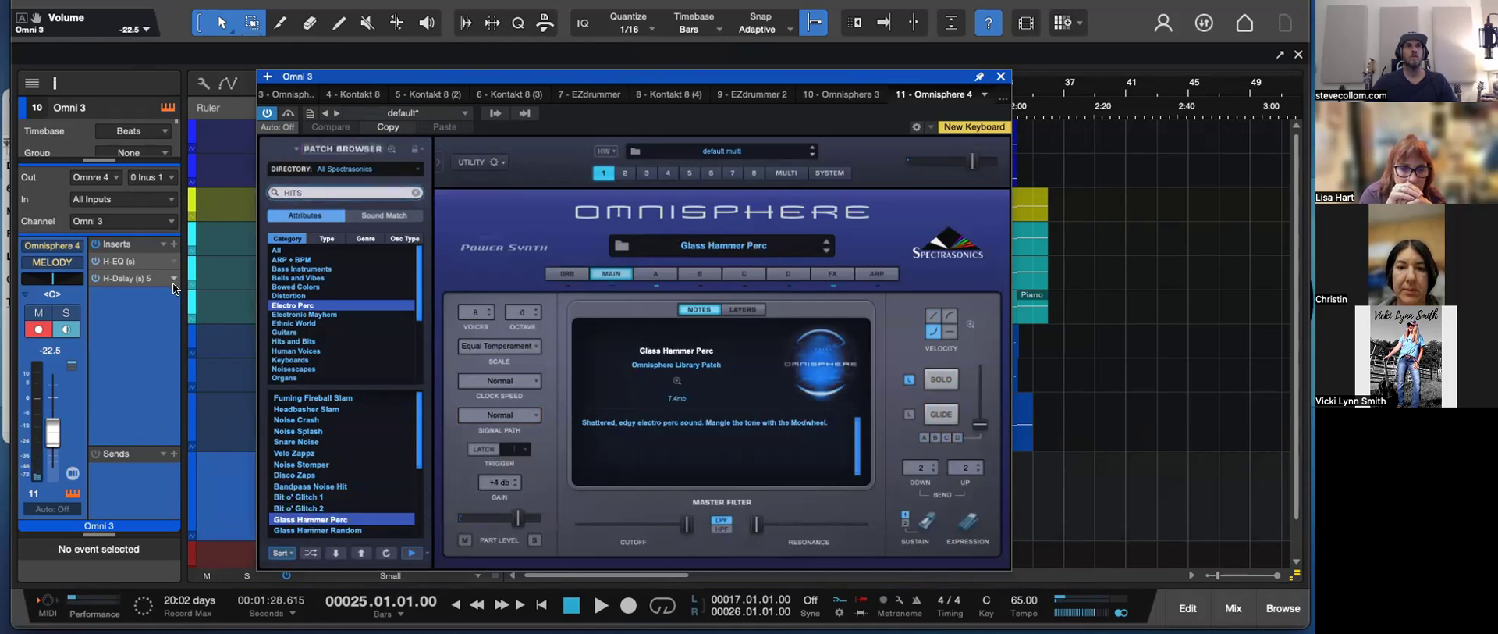
- Bypass the Omni 3 track's H-Delay insert and audition patches from Glass Hammer Random onward, leaving Kicktoms 808 loaded
click(93, 277)
scroll(334, 502, down, 1)
click(334, 509)
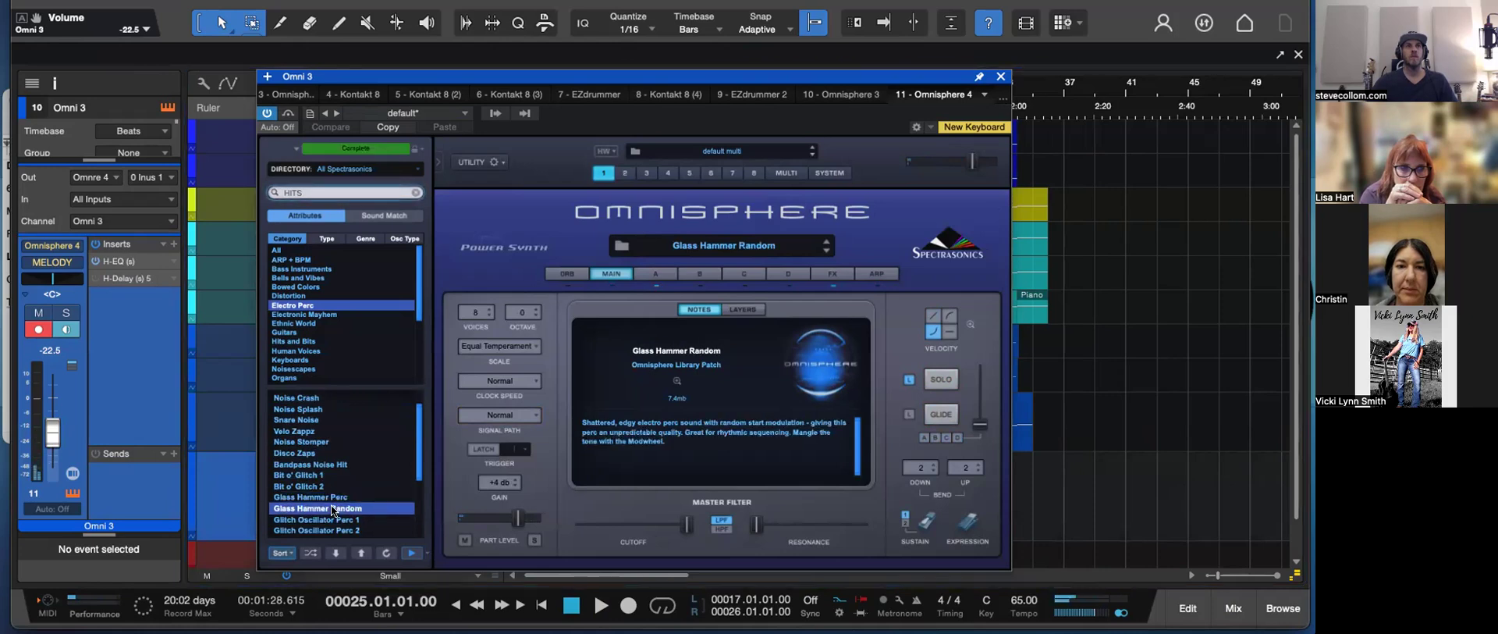
key(Down)
key(Down)
key(Down)
key(Down)
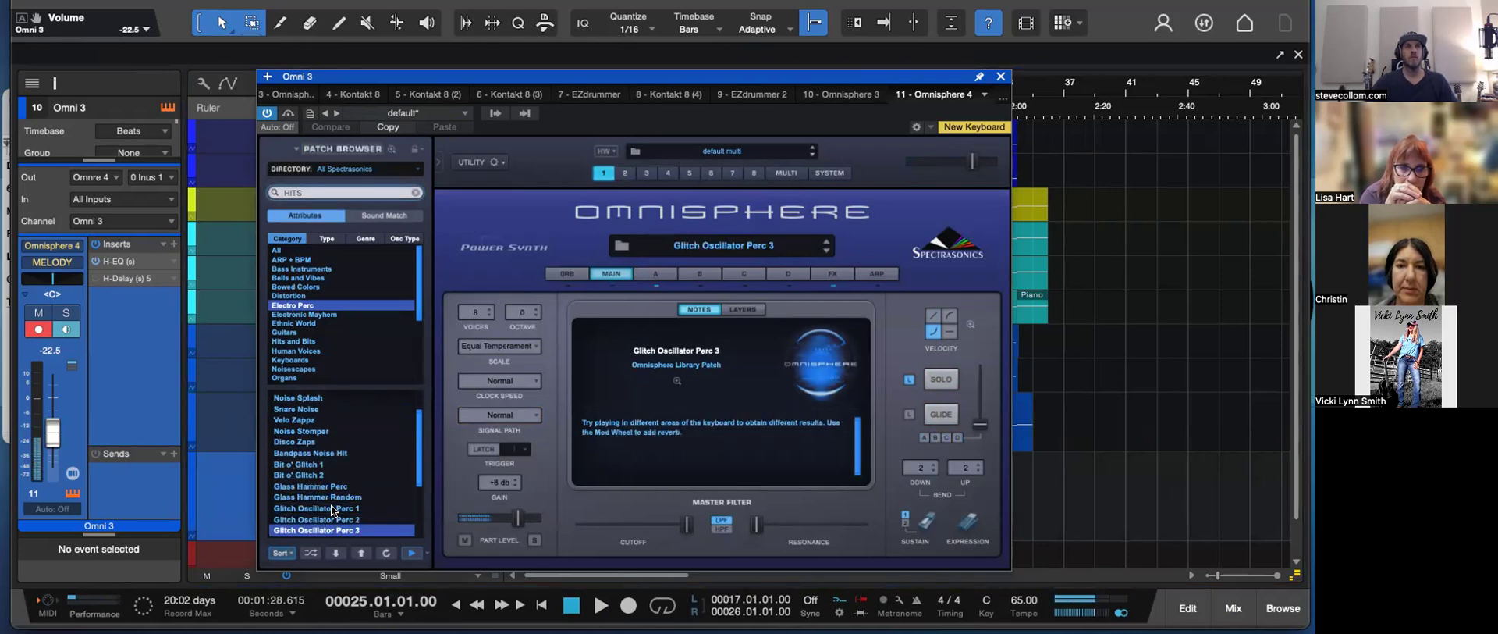
key(Down)
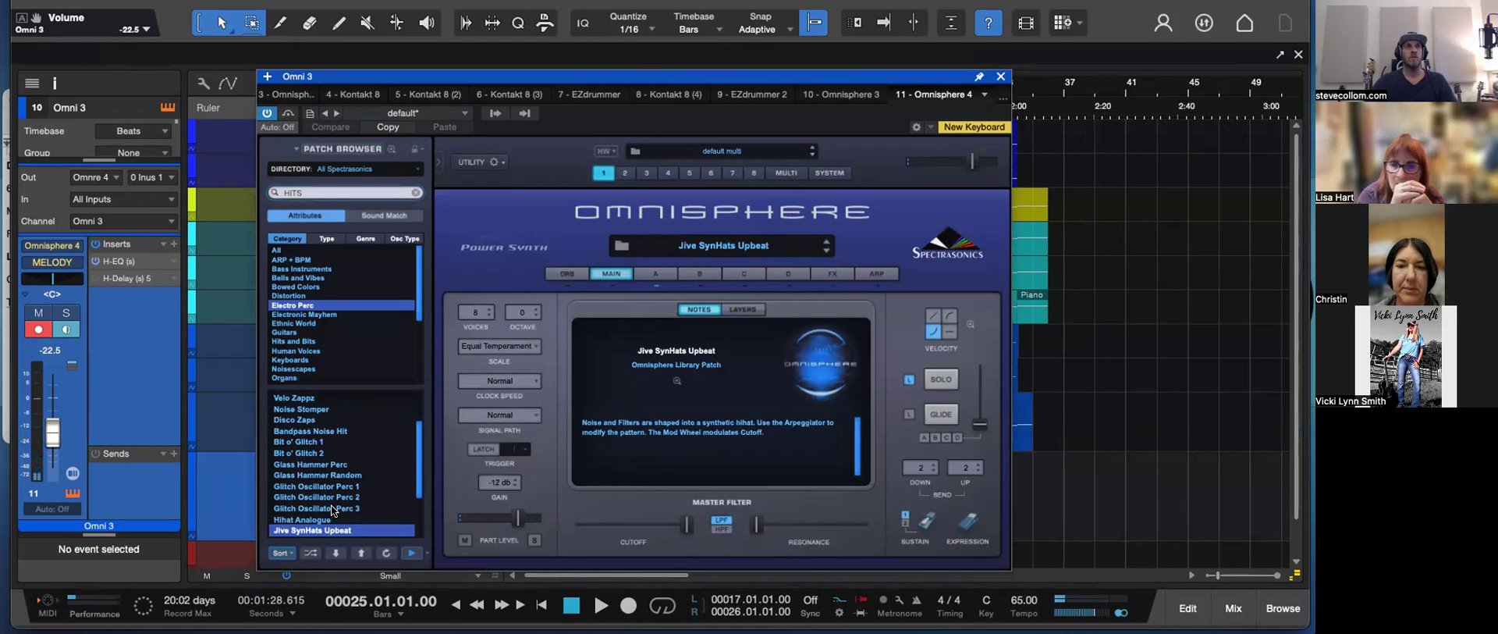
key(Down)
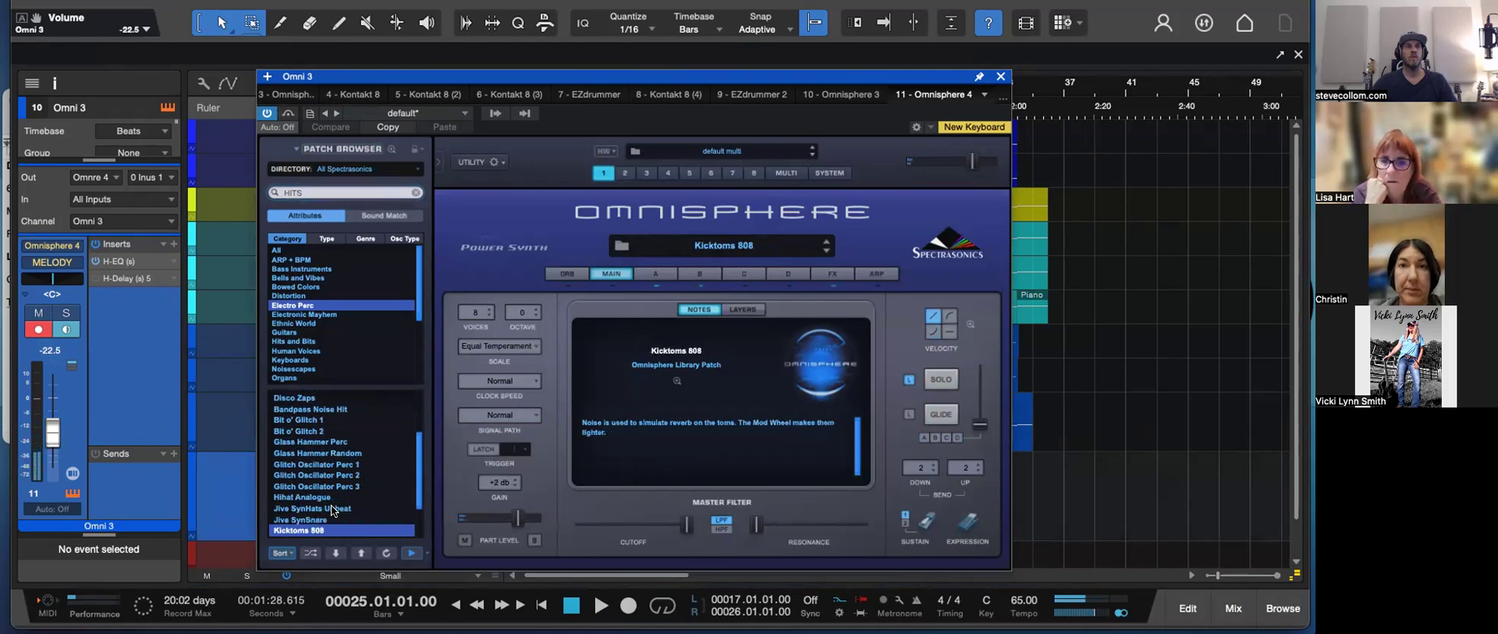
key(Down)
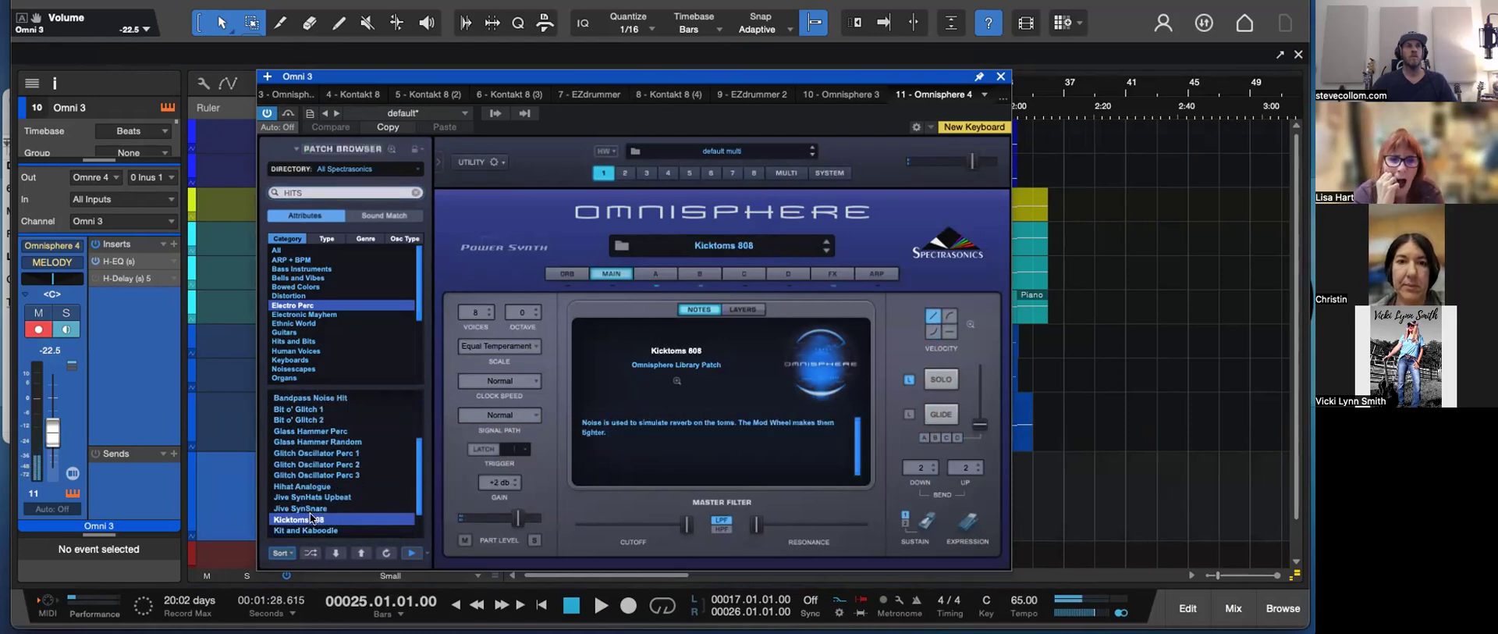
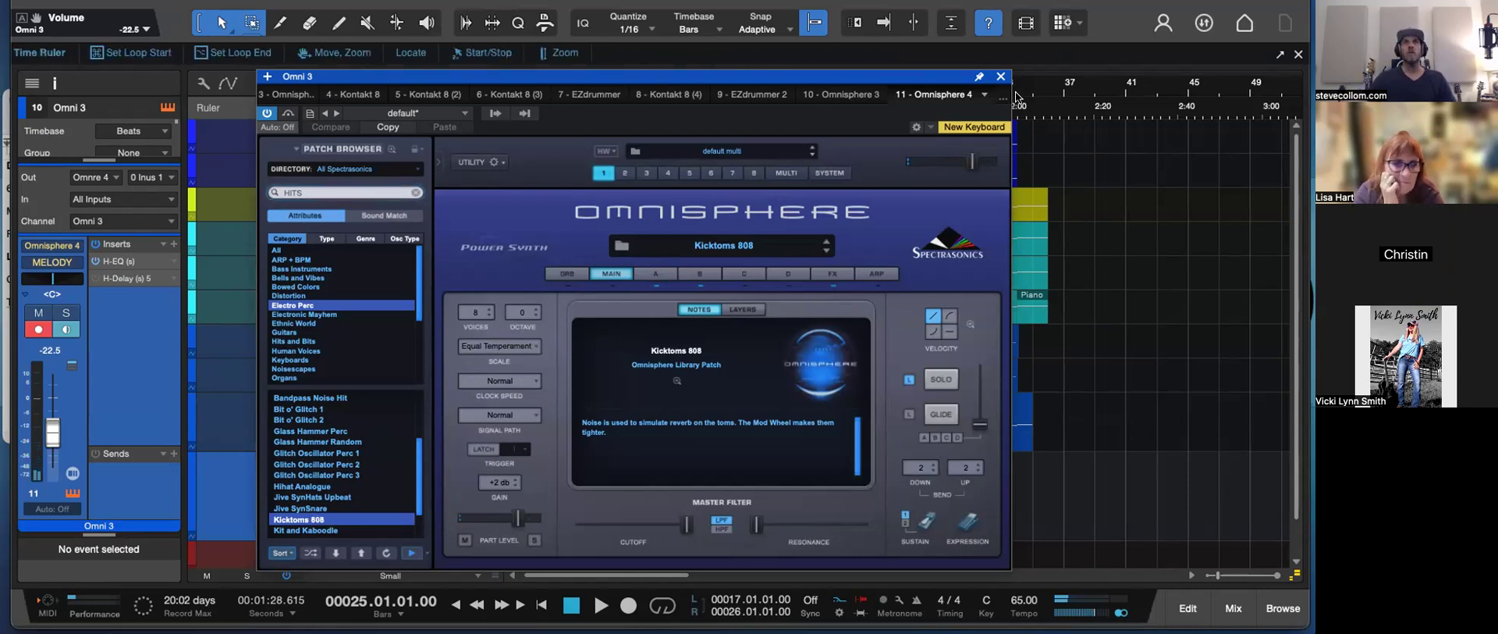
click(1000, 76)
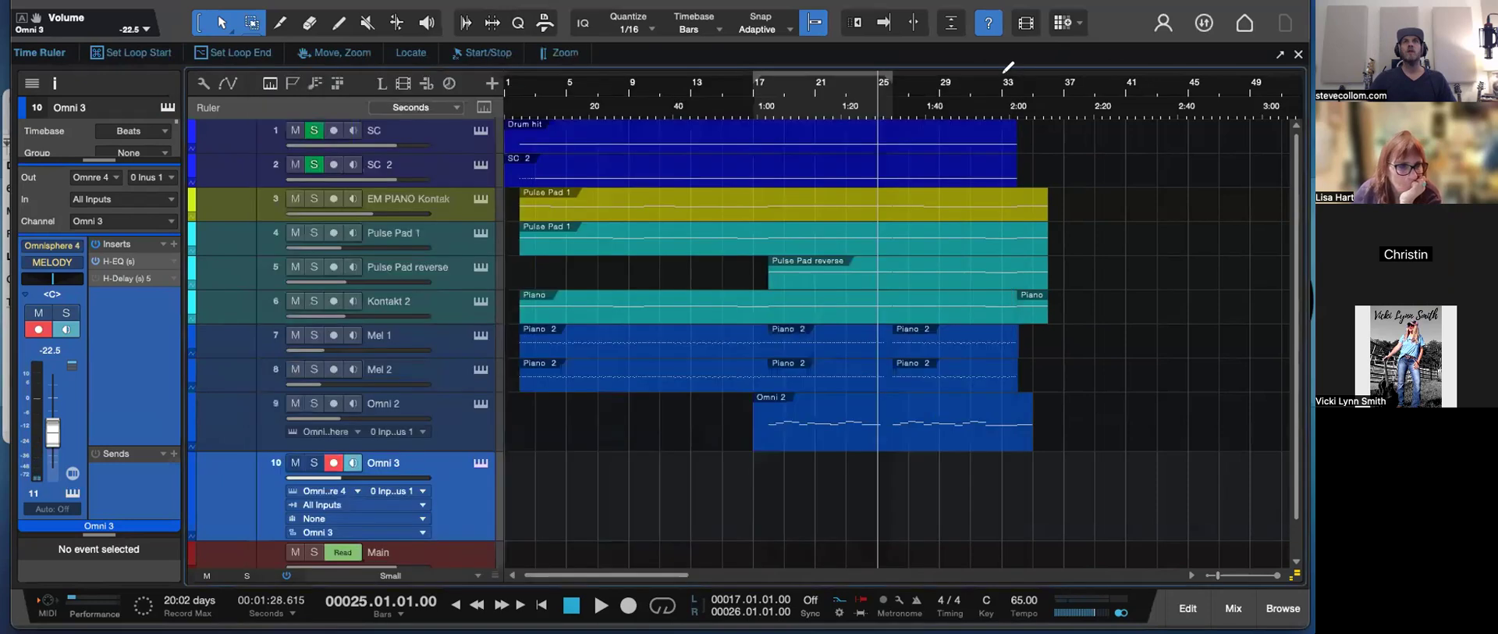
- Record a single Kicktoms 808 hit on the Omni 3 track, starting at bar 37 beyond the end of the song
click(1065, 100)
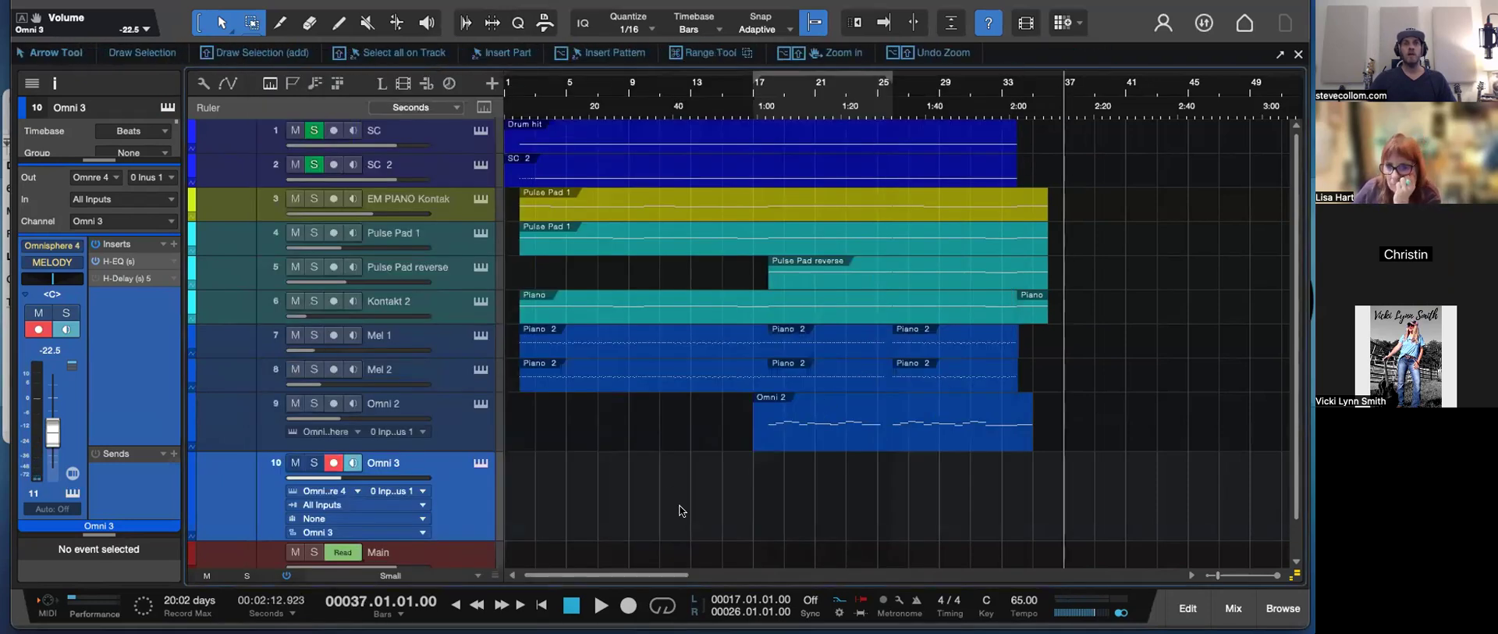
scroll(816, 480, down, 5)
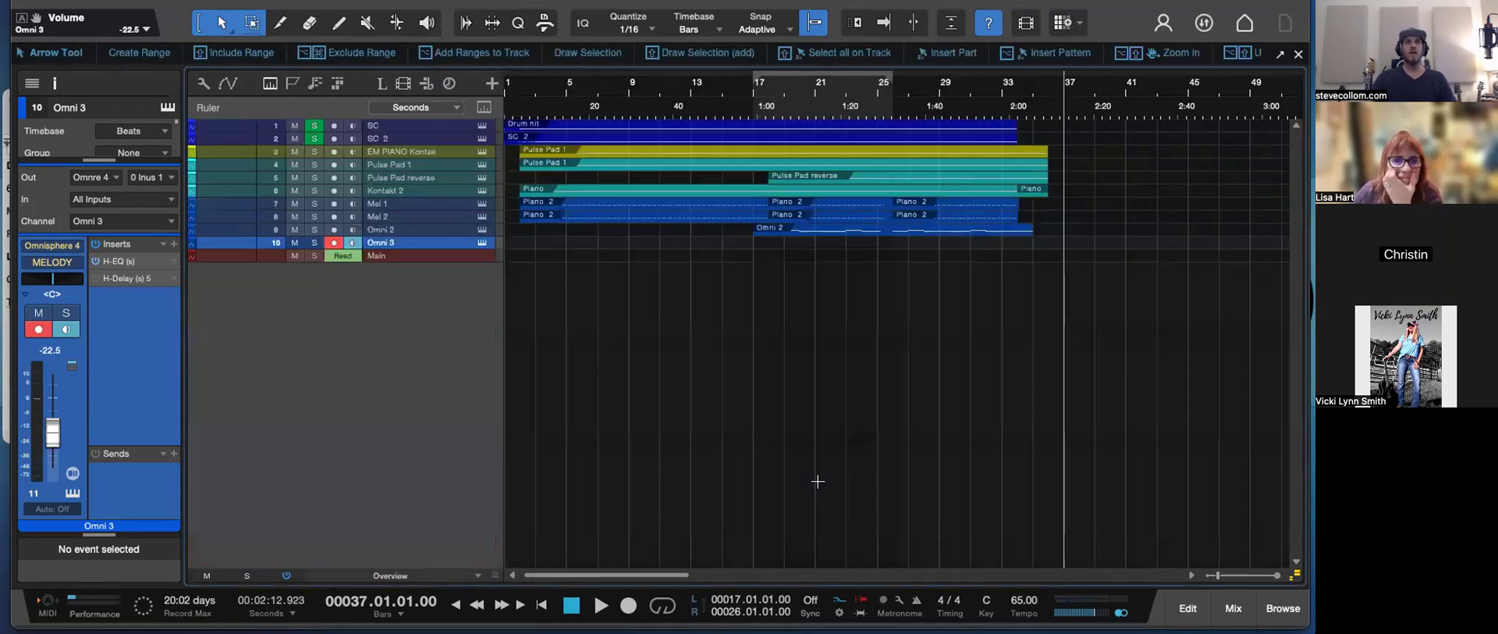
scroll(817, 480, up, 6)
scroll(817, 481, down, 4)
scroll(818, 487, down, 1)
scroll(817, 487, up, 3)
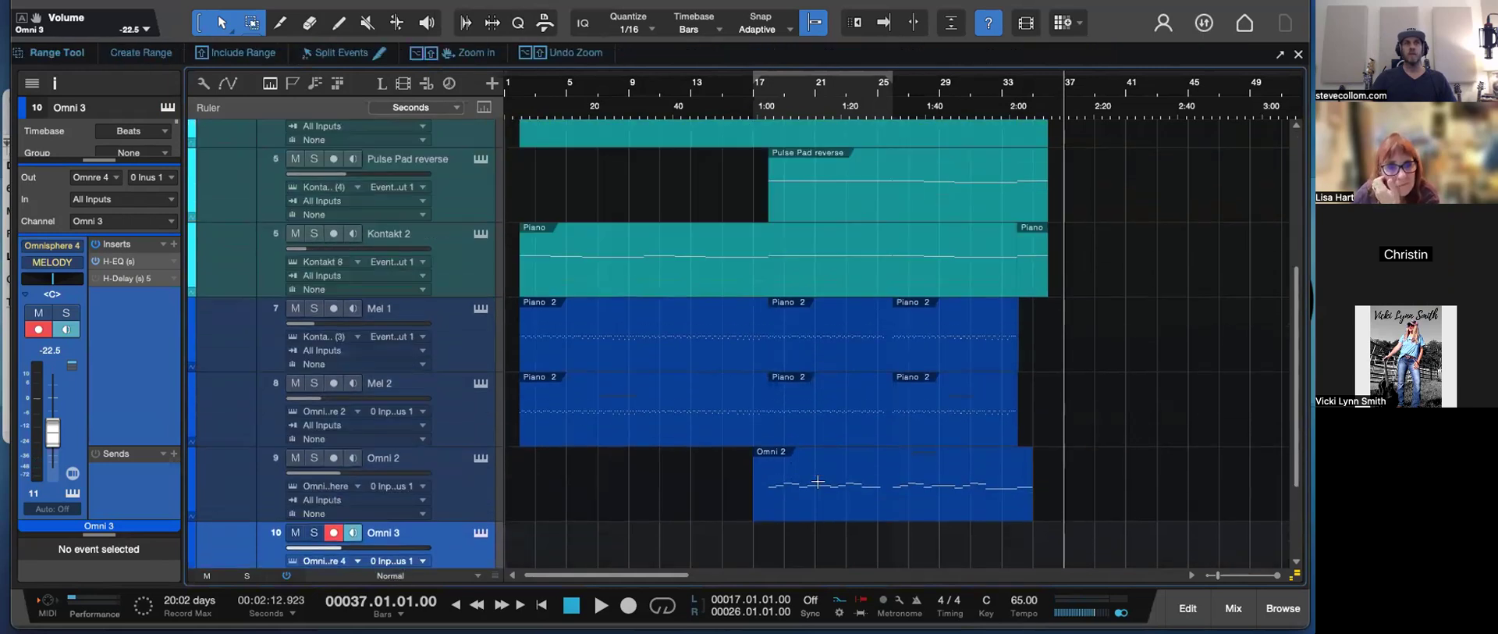
scroll(817, 488, down, 2)
key(space)
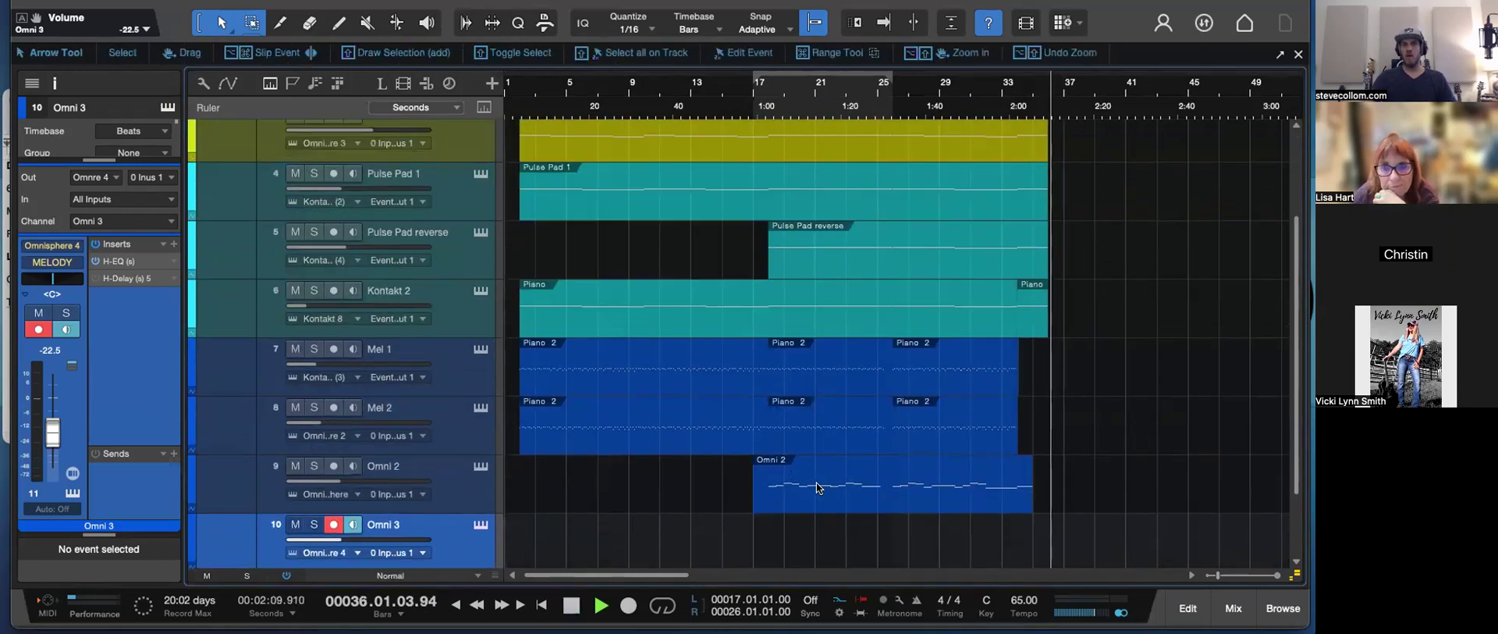
scroll(1124, 461, down, 1)
key(e)
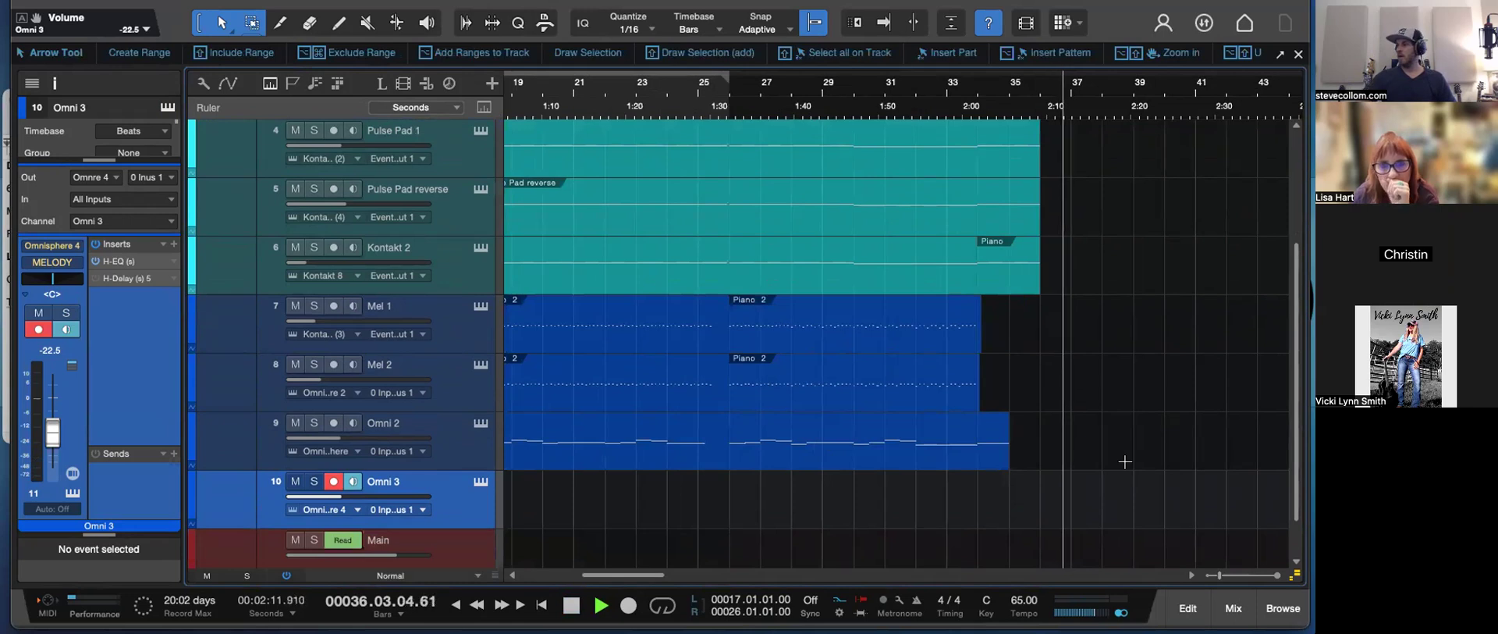
key(KP_Multiply)
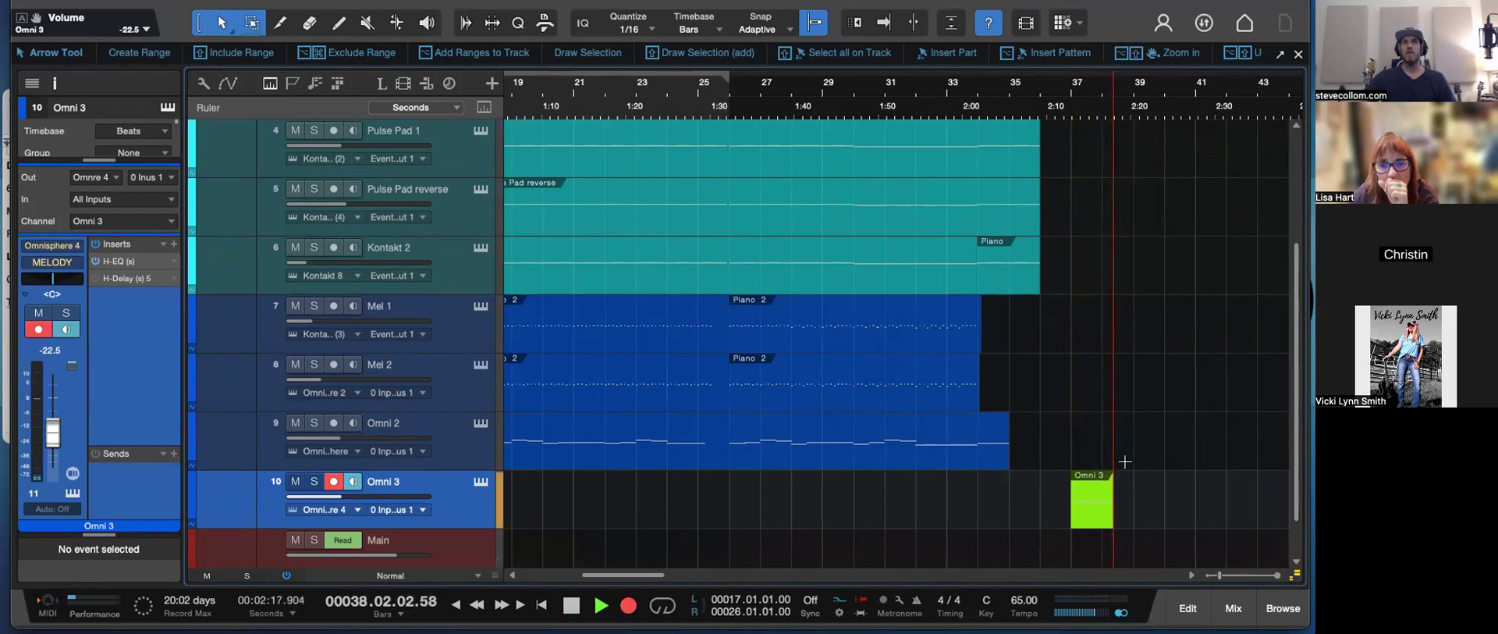
scroll(1084, 409, down, 1)
key(space)
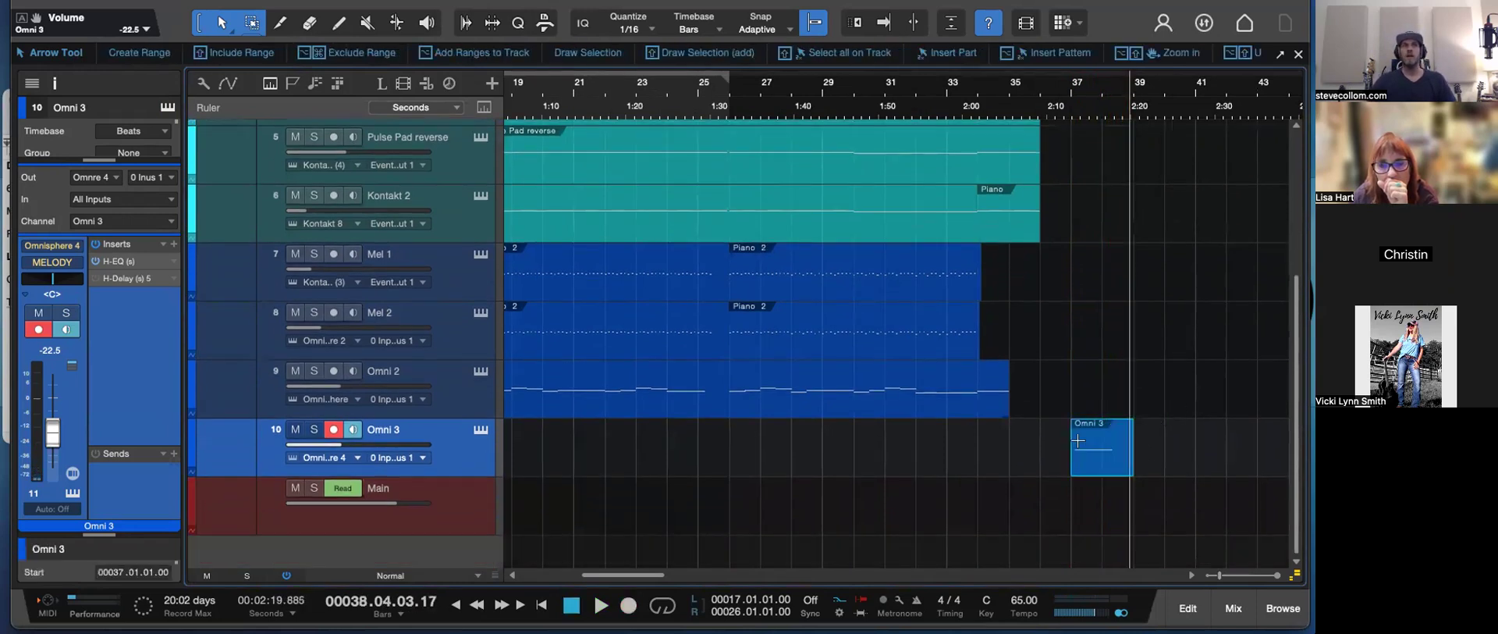
- Add a stereo audio track named Drum hit with no FX preset and its output routed to MIX
click(492, 82)
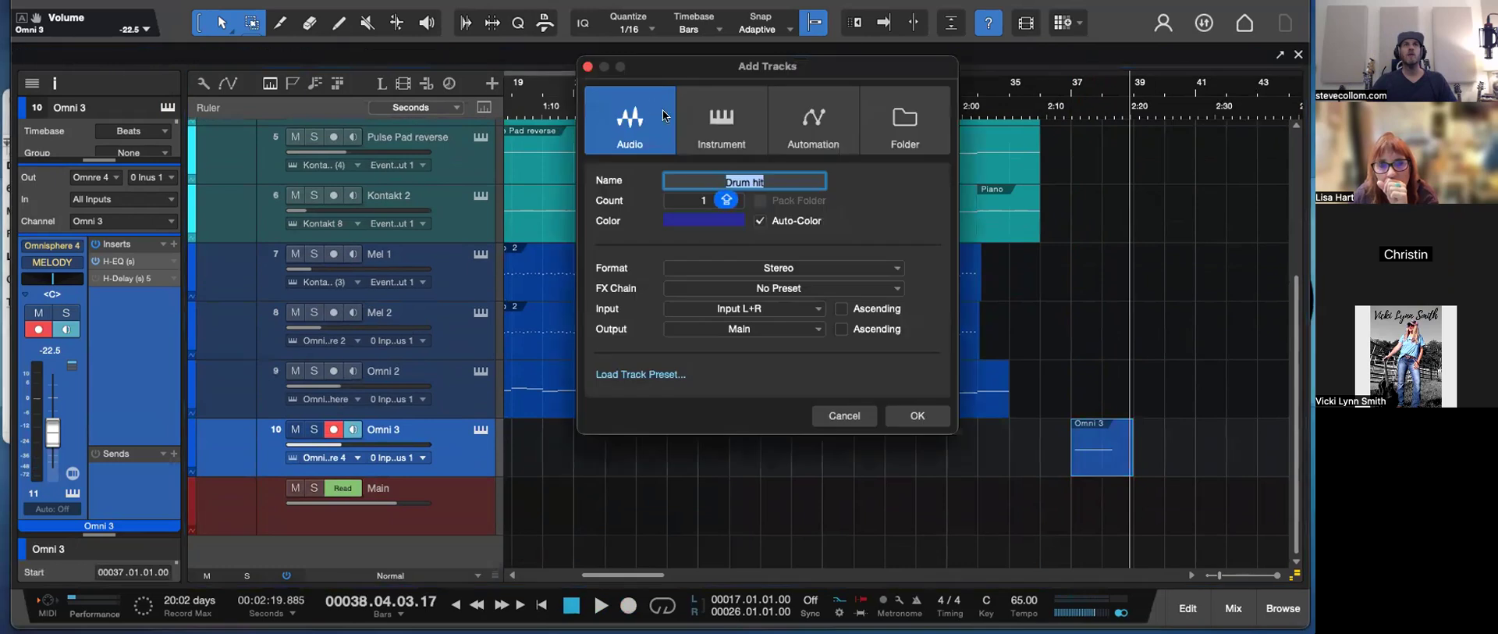
click(786, 288)
click(670, 344)
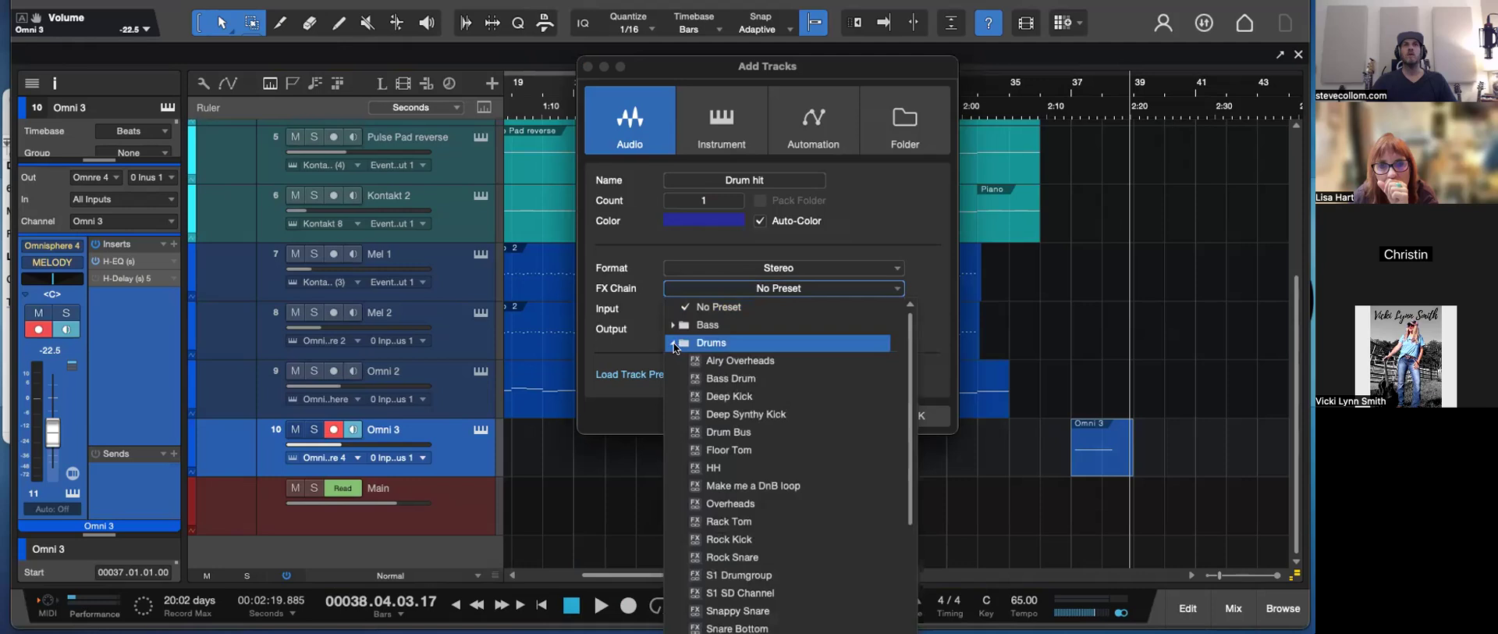
click(672, 344)
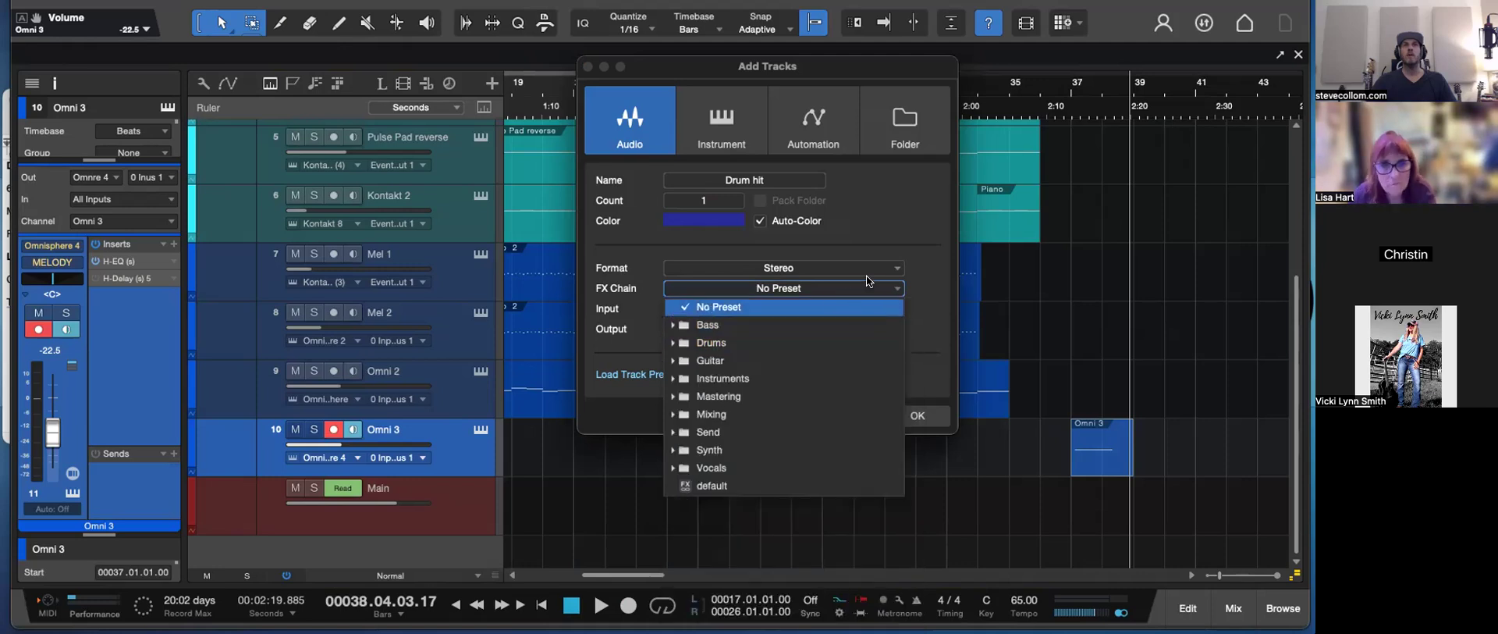
click(937, 276)
click(743, 329)
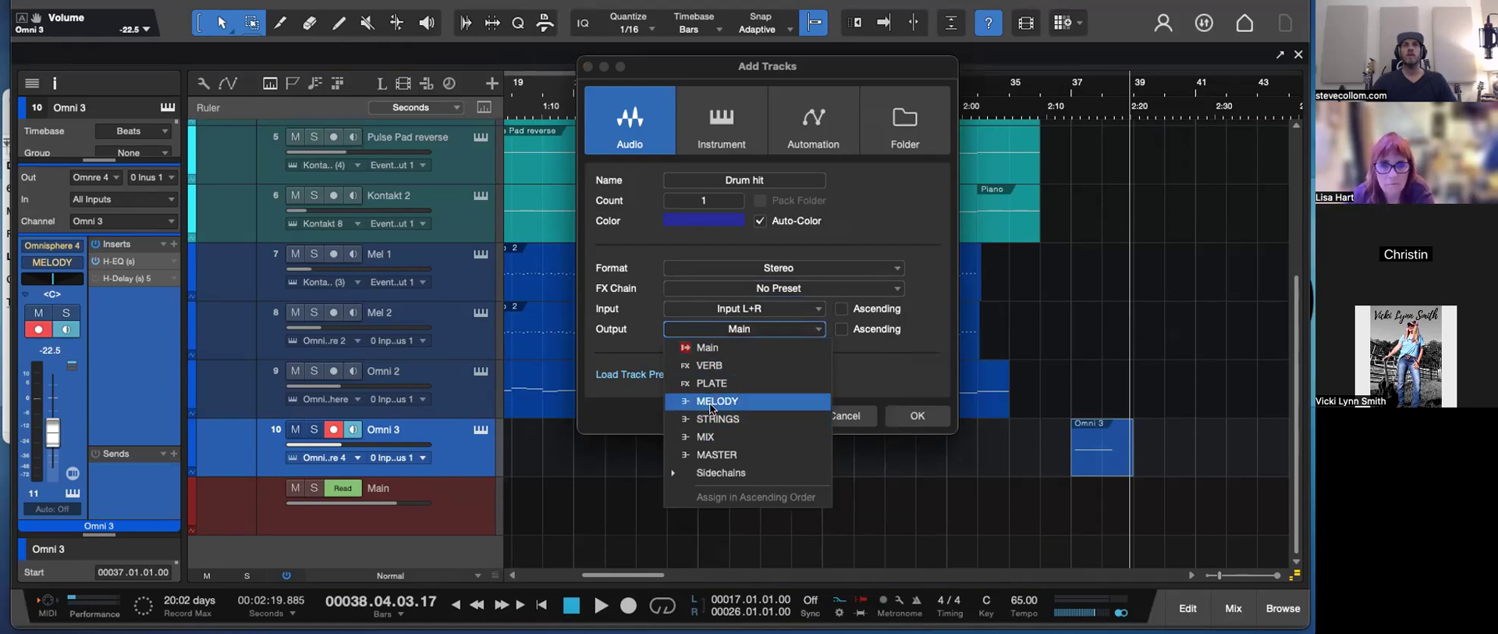
click(710, 437)
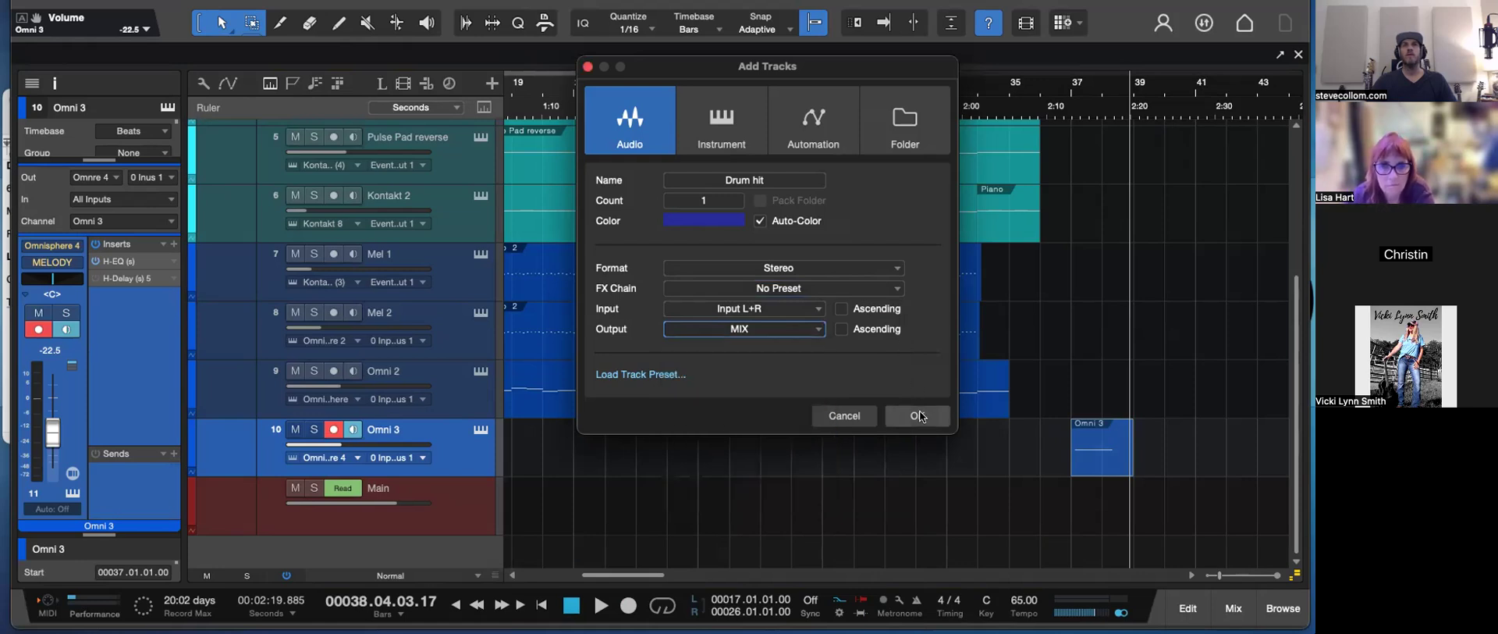
click(921, 415)
- Render the recorded Omni 3 hit as audio on the Drum hit track and delete the original instrument event
drag(1097, 428, 1094, 480)
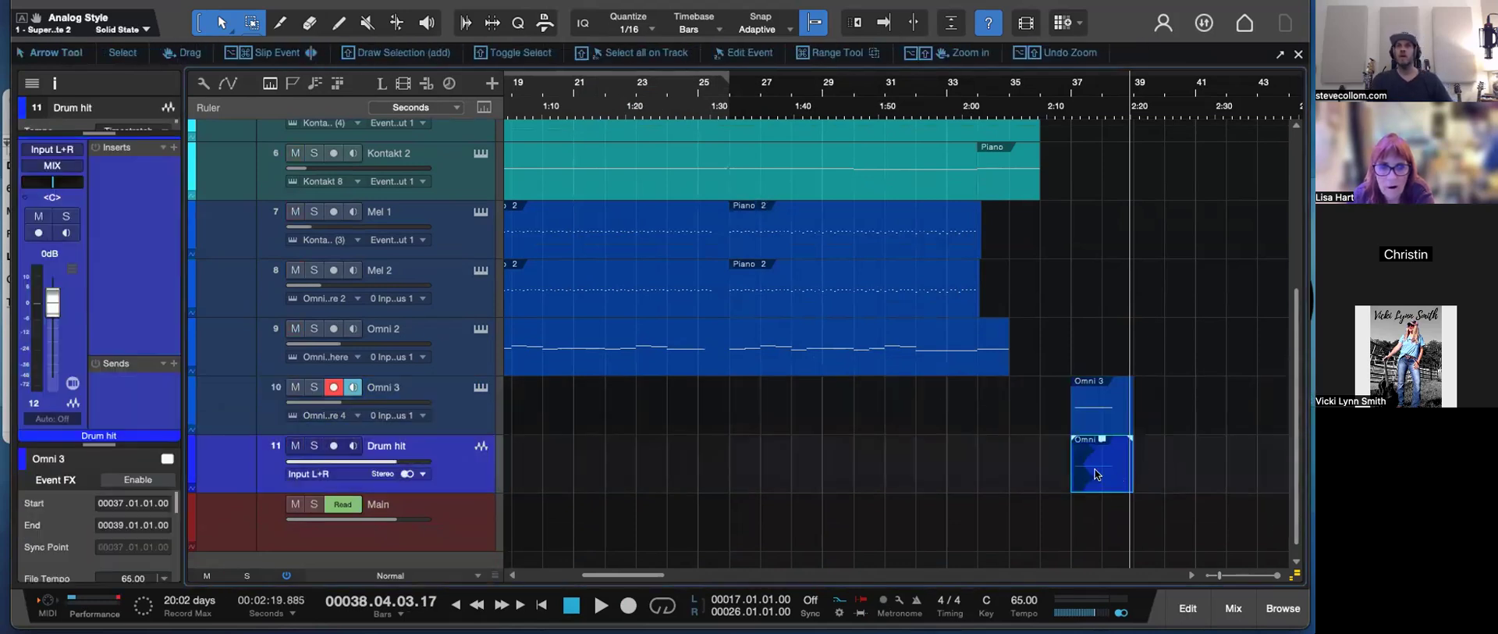
click(1082, 427)
key(Delete)
click(1076, 102)
- Place two adjoining copies of the audio hit at bars 24 and 26, with the first one reversed
drag(1104, 466, 745, 467)
scroll(781, 468, left, 2)
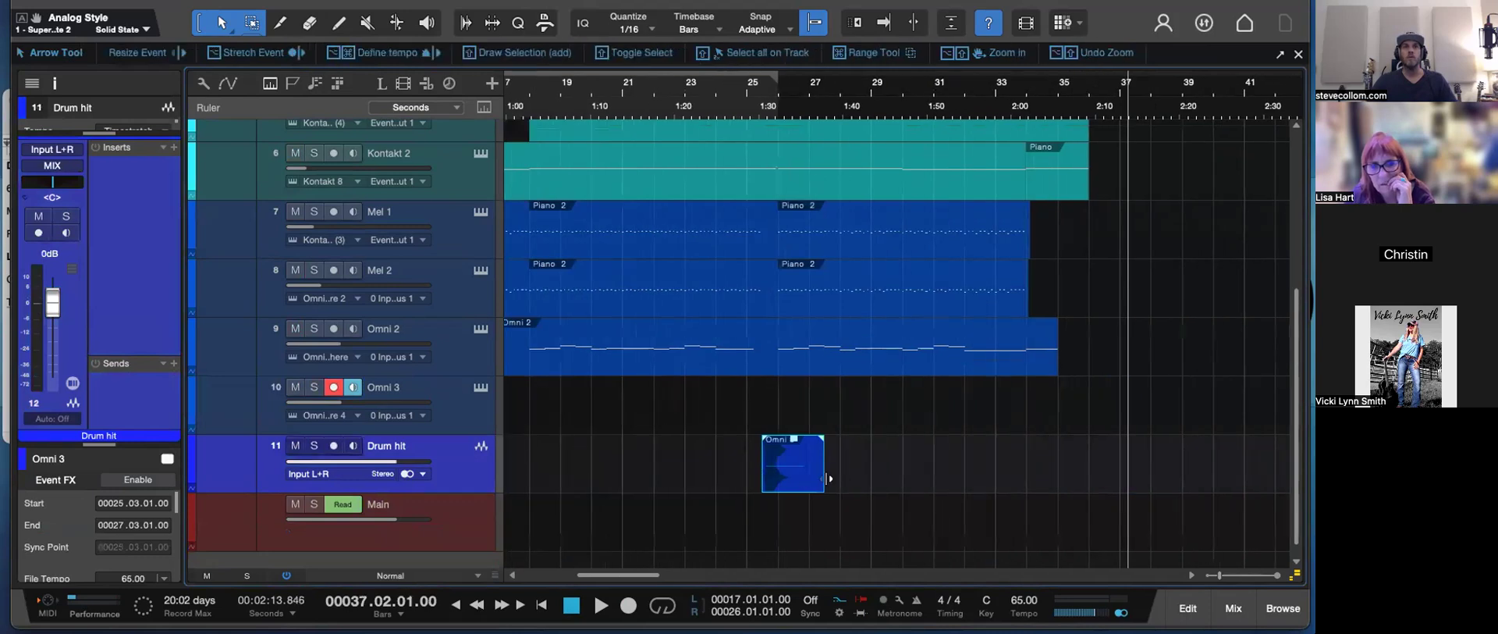
key(d)
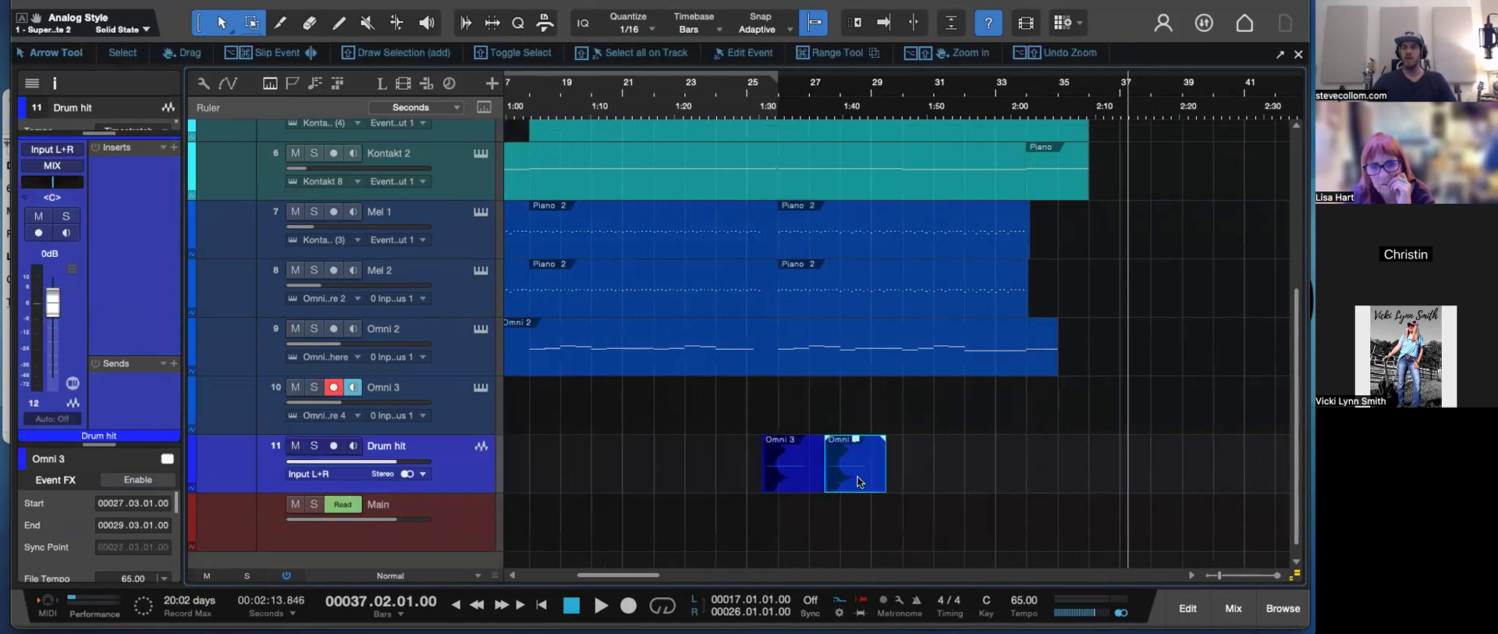
mouse_move(860, 472)
mouse_down()
mouse_move(720, 471)
mouse_move(850, 481)
mouse_up()
key(e)
scroll(775, 457, left, 6)
shift+click(821, 481)
key(e)
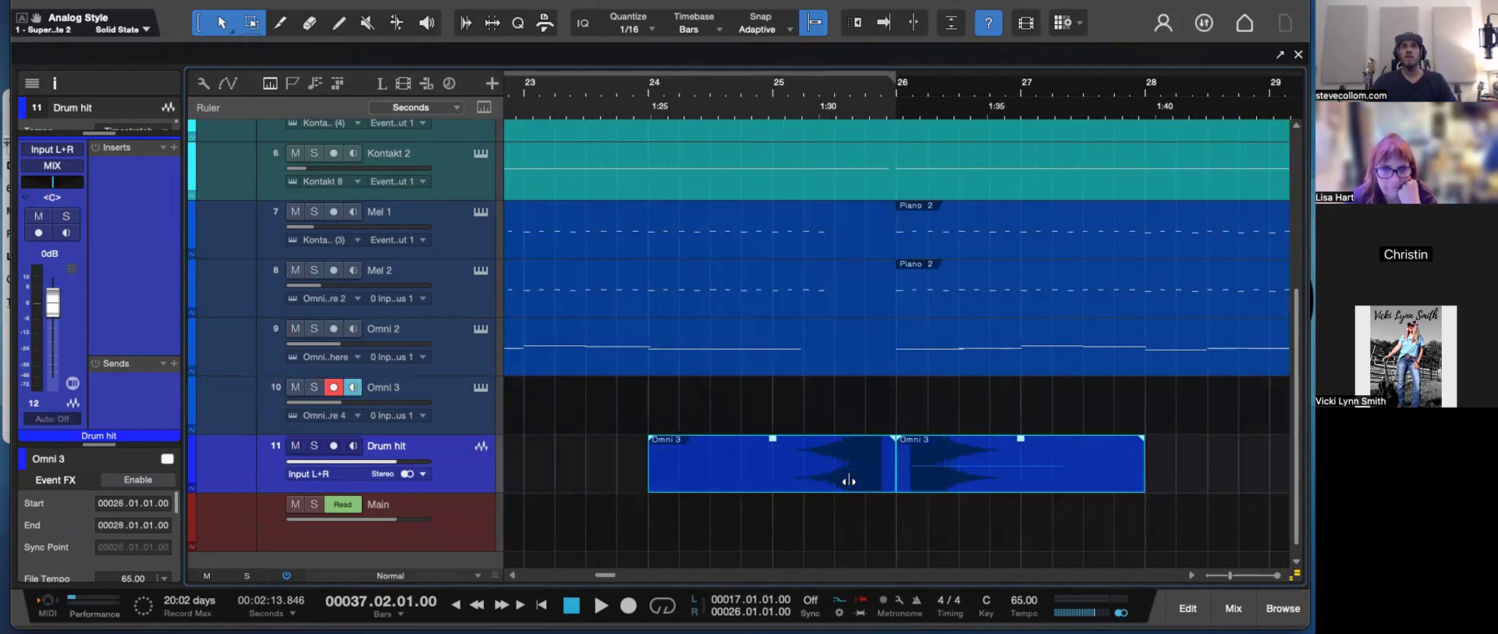
- Cut the silence between the reversed and forward hits so both meet exactly at bar 26
click(811, 415)
click(915, 475)
key(e)
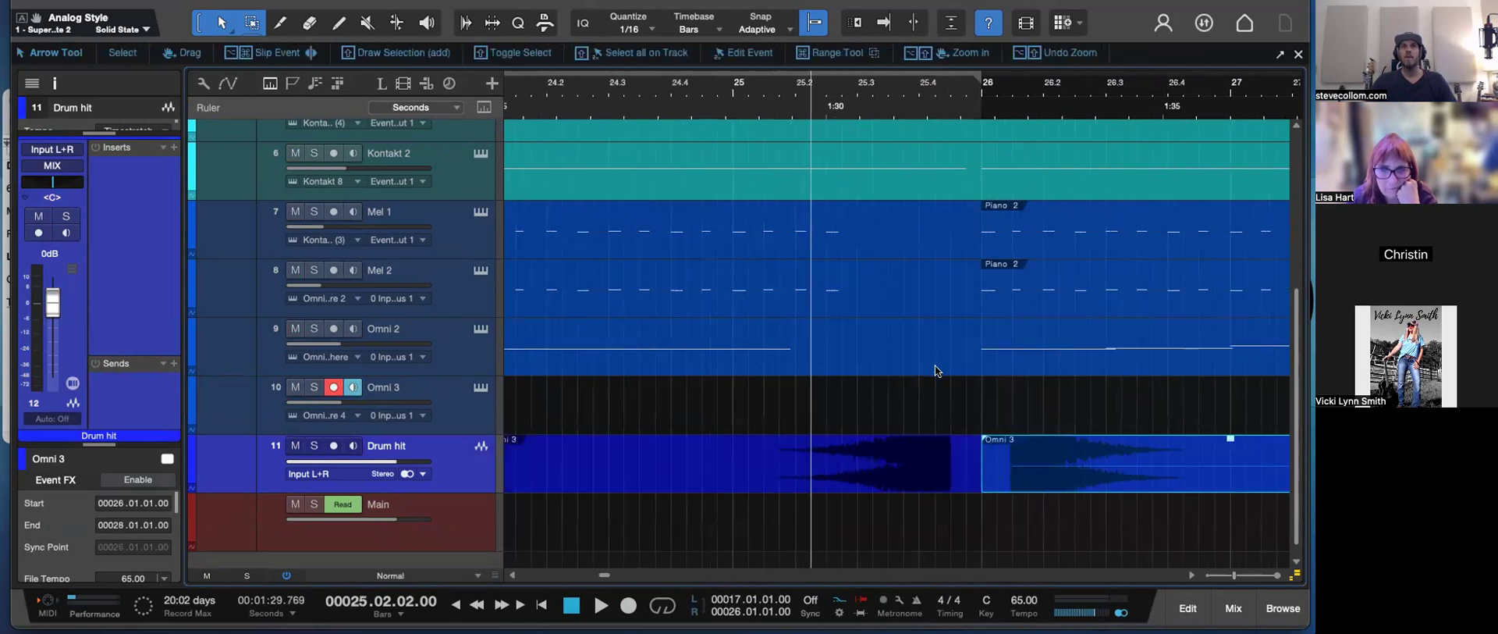
drag(1291, 487, 1292, 557)
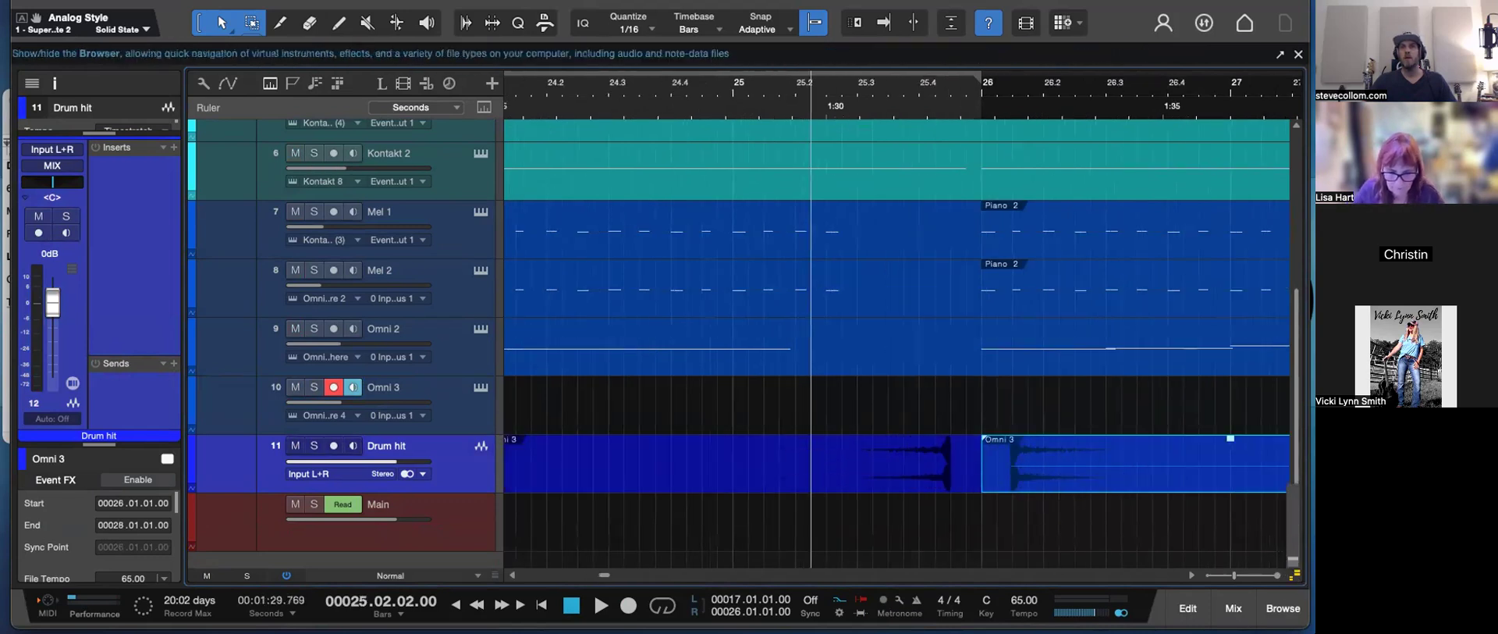
scroll(943, 480, right, 1)
drag(908, 490, 970, 449)
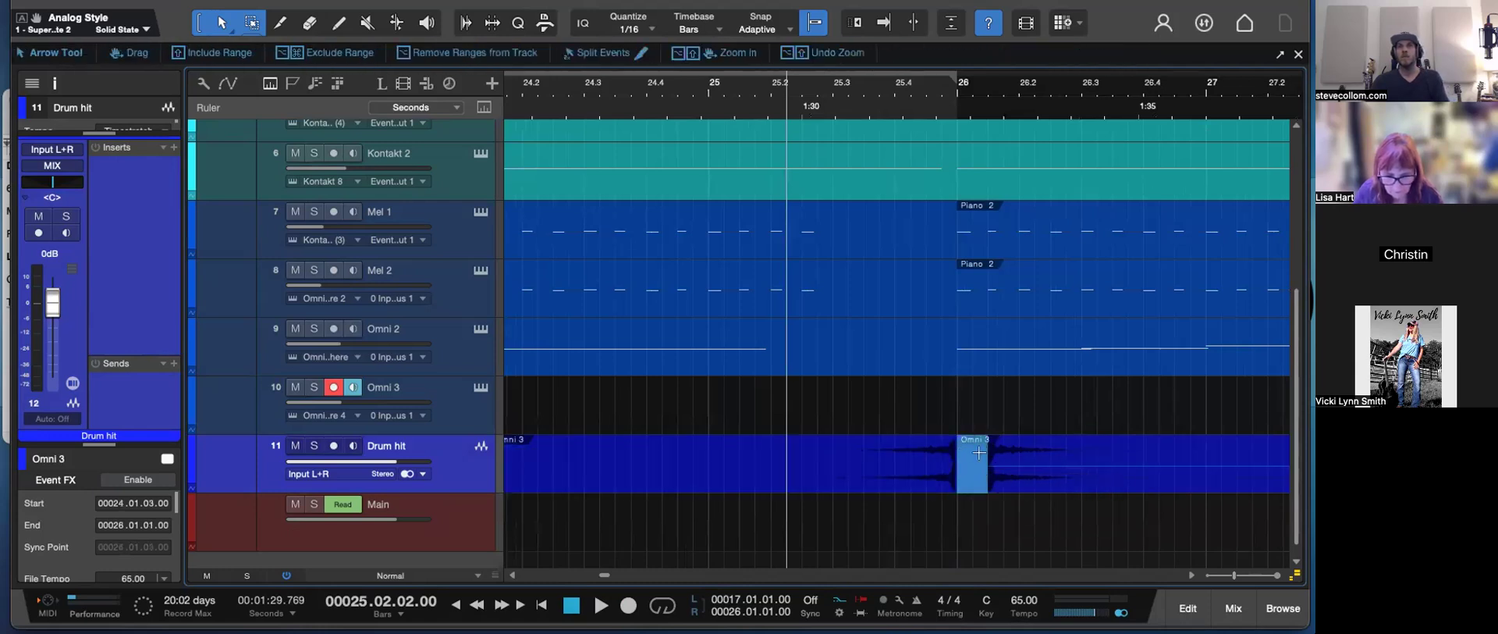
click(1015, 481)
- Play the transition and shorten the reversed hit to start at 25.03.01.00 with a curved fade-in
key(space)
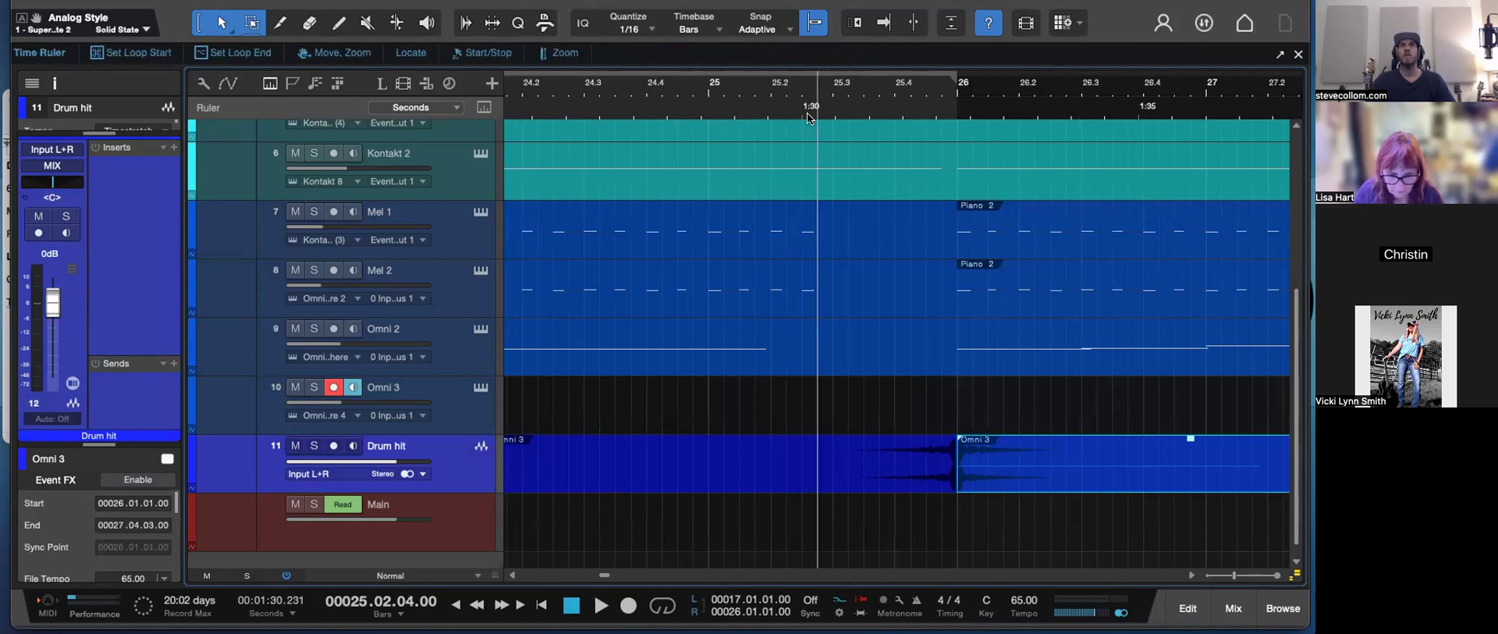
key(w)
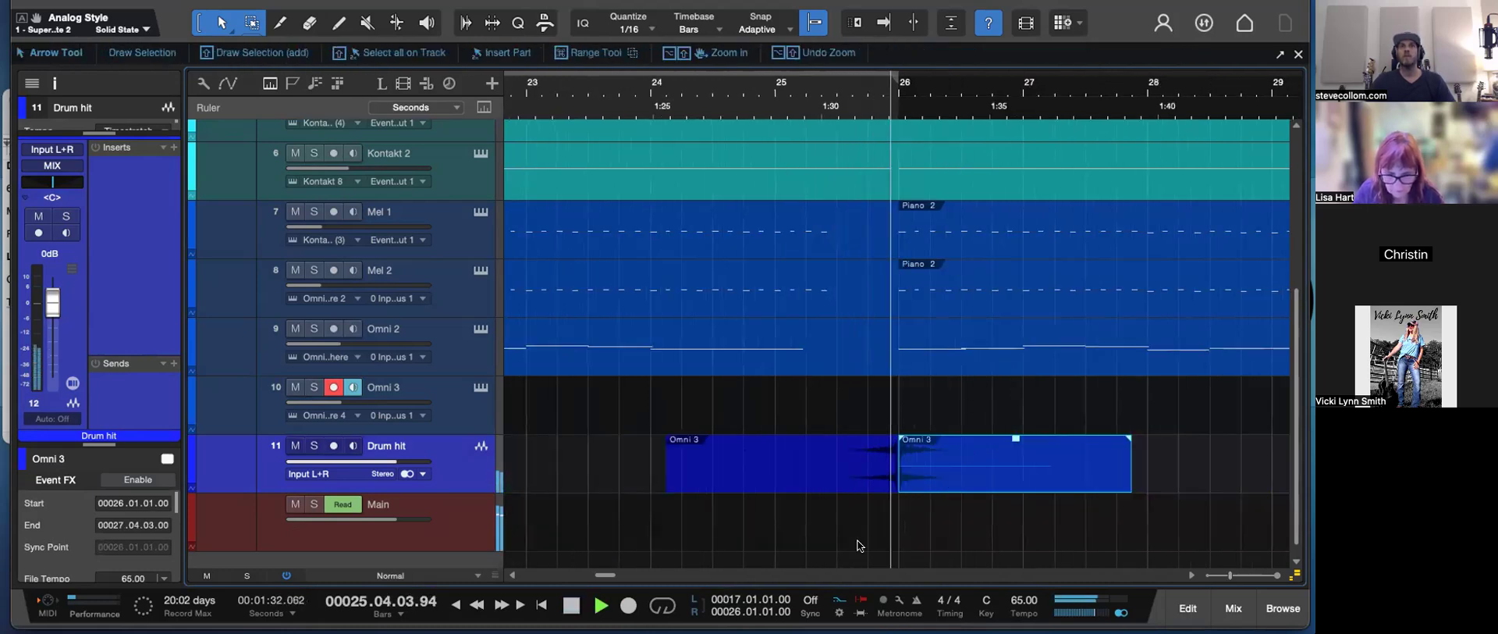
drag(663, 481, 897, 467)
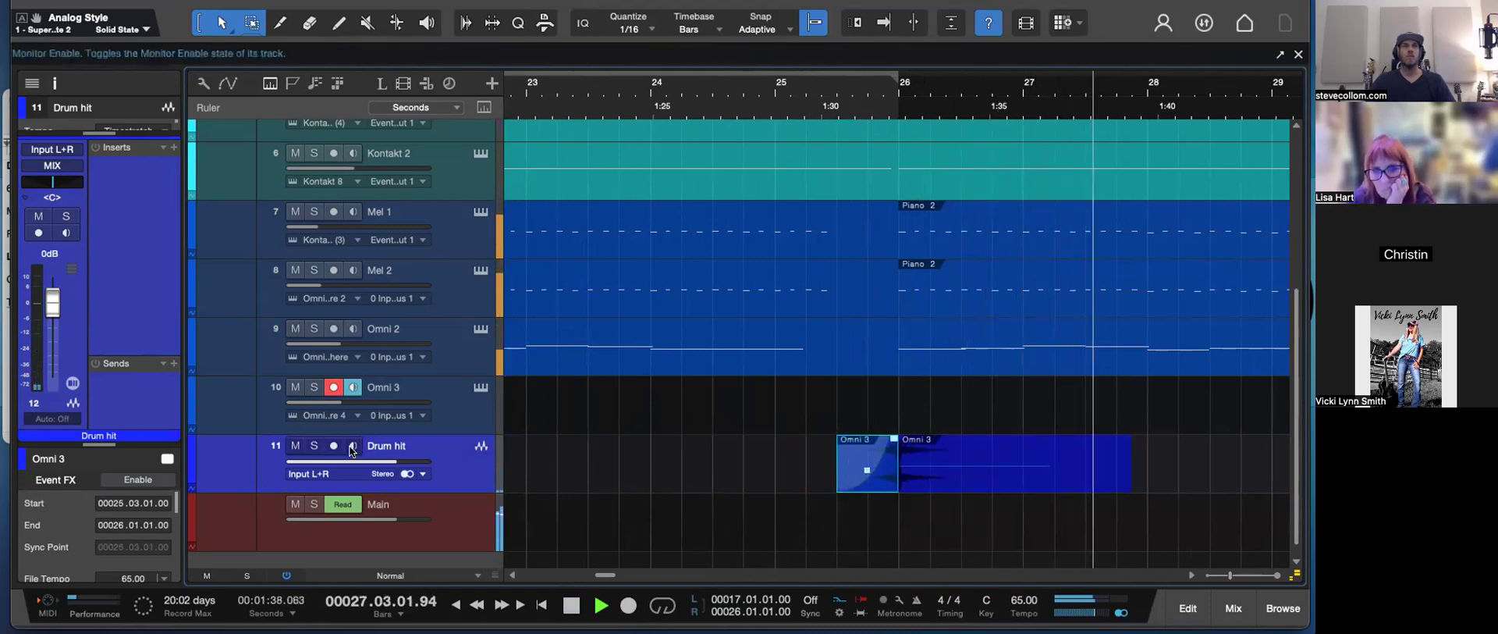
- Set the Drum hit track's volume to -21.7 dB and replay the transition from the middle of bar 24
drag(385, 462, 344, 462)
key(space)
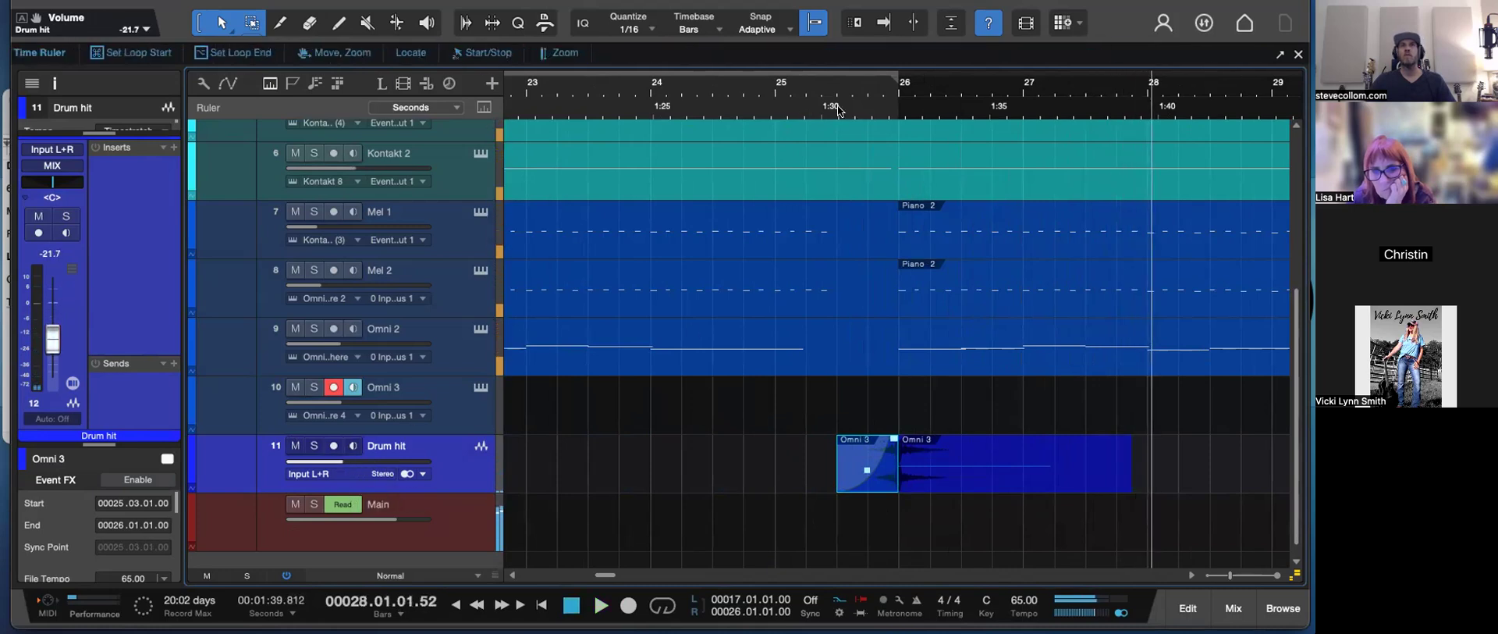
double_click(711, 112)
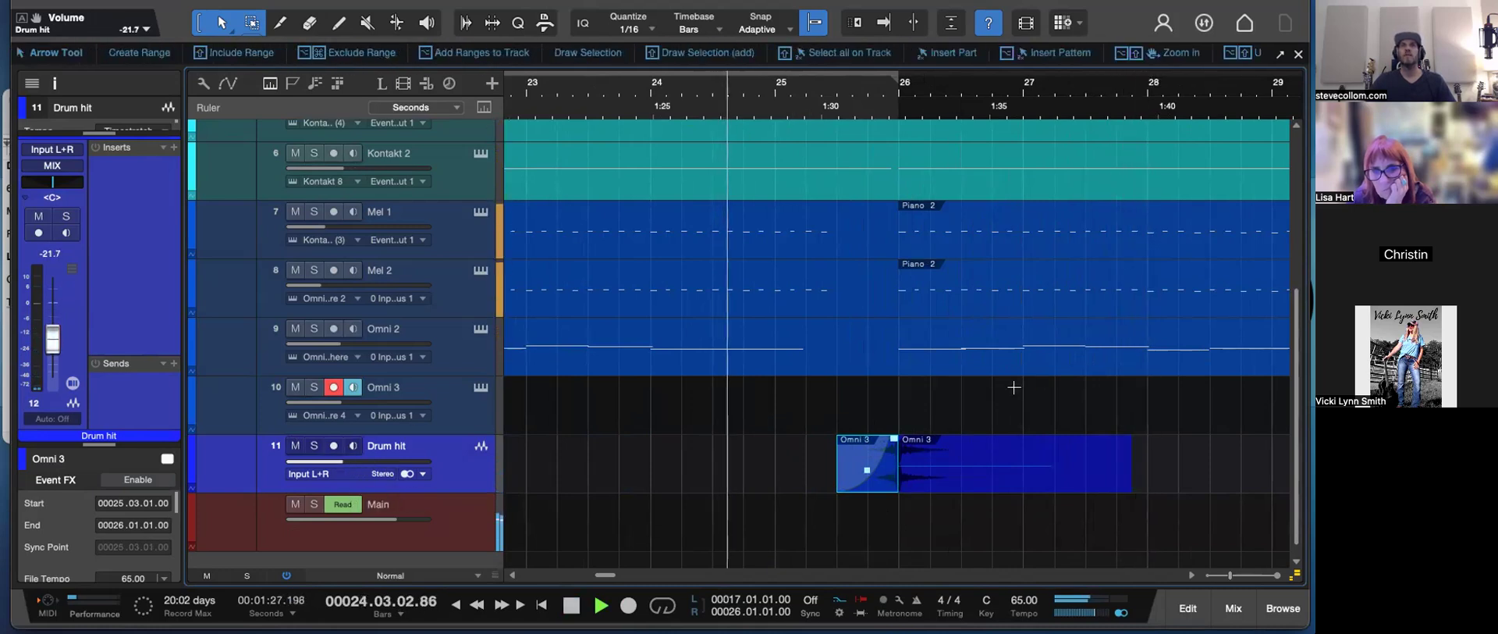
- Listen through the transition into bar 26 and examine the reversed and forward hits on the Drum hit track
key(e)
key(e)
scroll(1160, 493, right, 4)
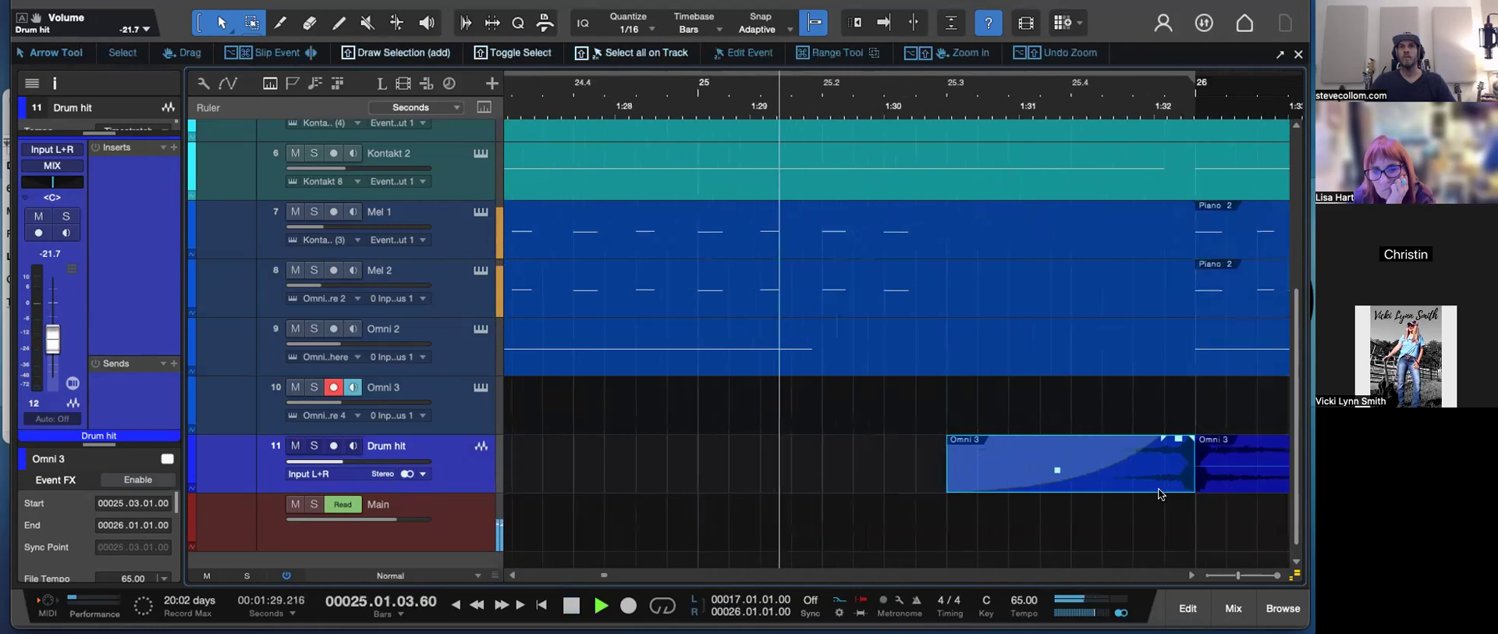
scroll(1160, 494, right, 2)
scroll(1139, 495, right, 2)
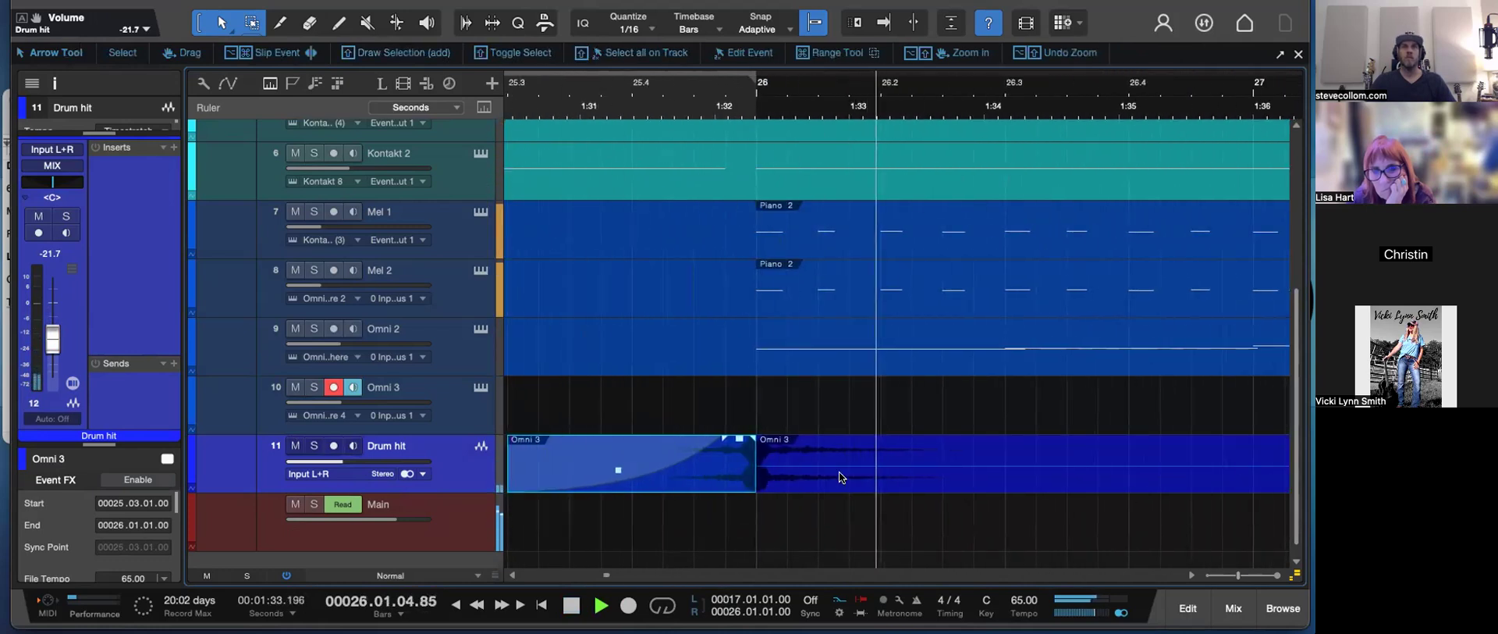
key(w)
scroll(892, 479, right, 1)
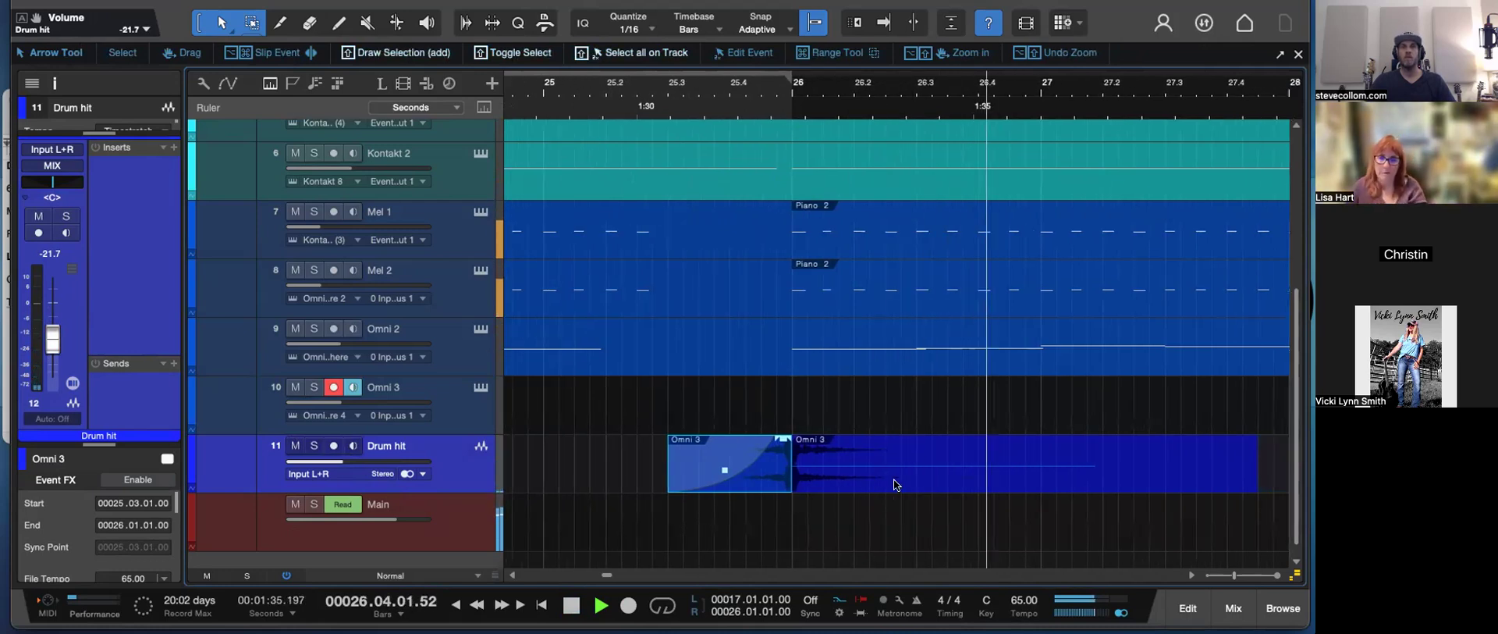
key(w)
click(931, 473)
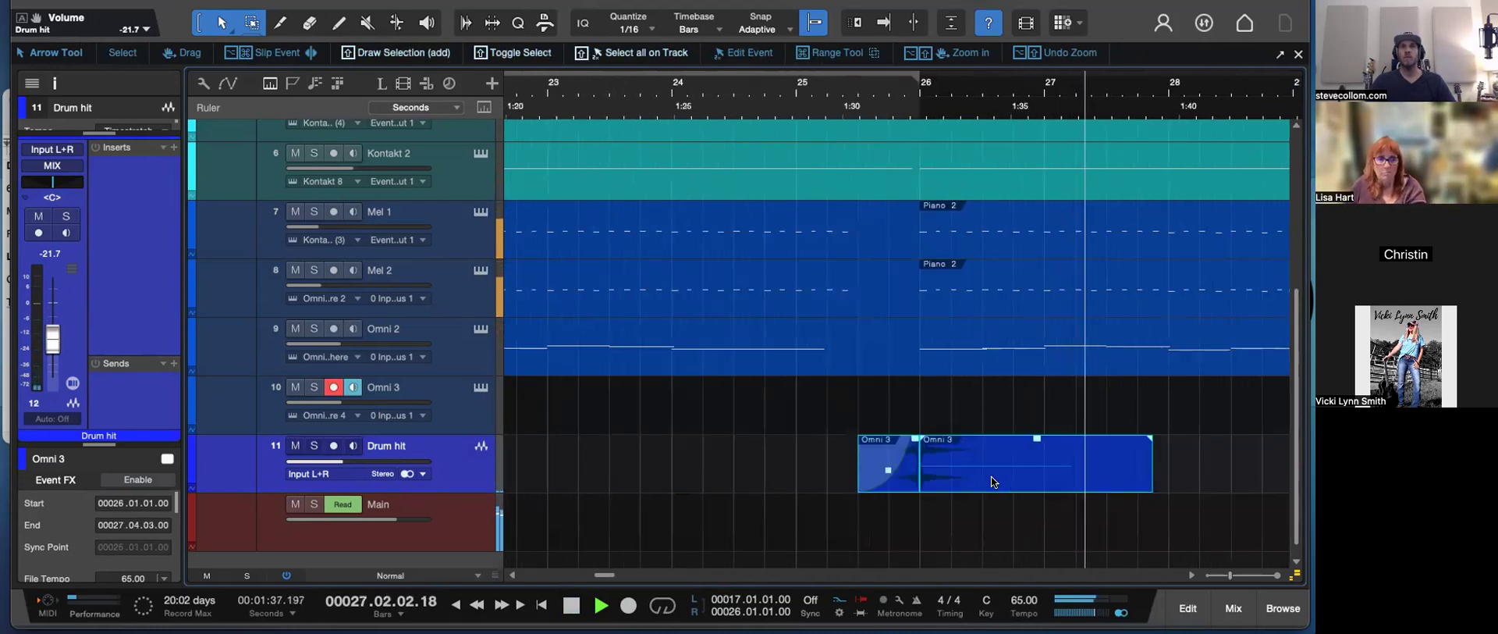
key(w)
key(space)
- Duplicate the Drum hit track together with its reversed and forward hits
drag(461, 465, 460, 499)
key(w)
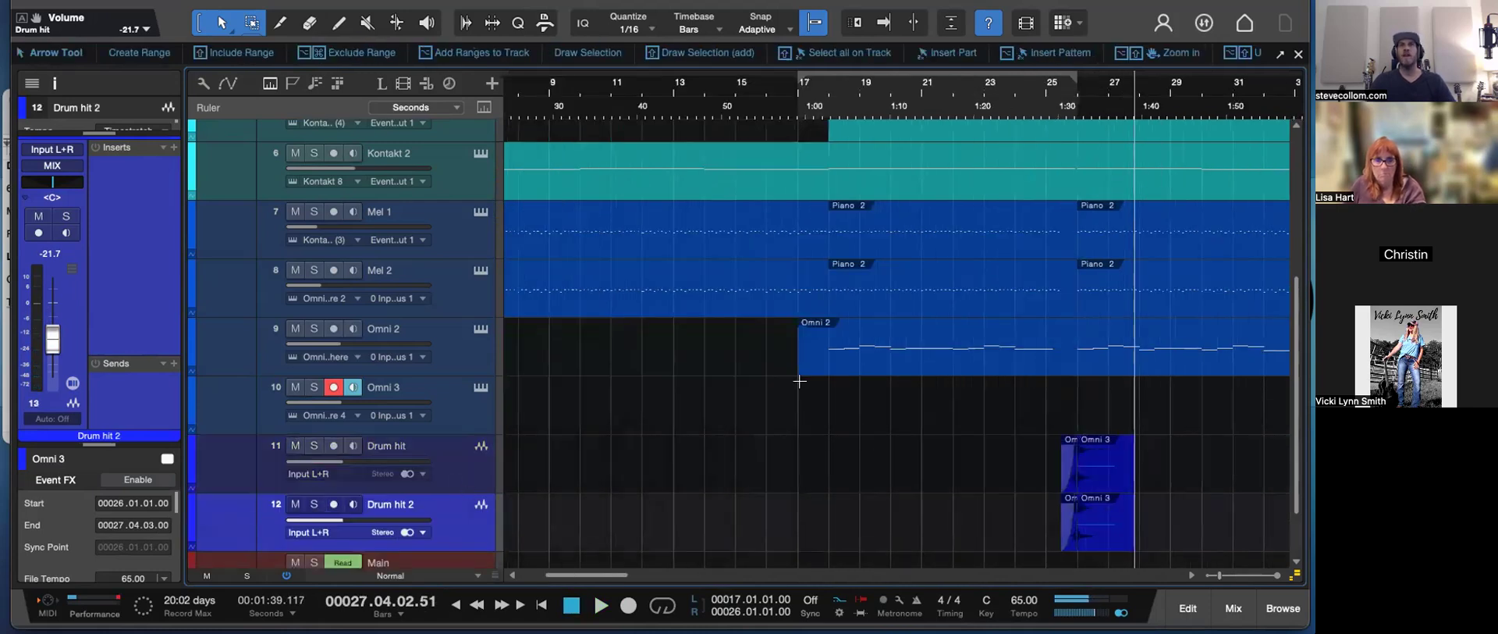
key(shift+w)
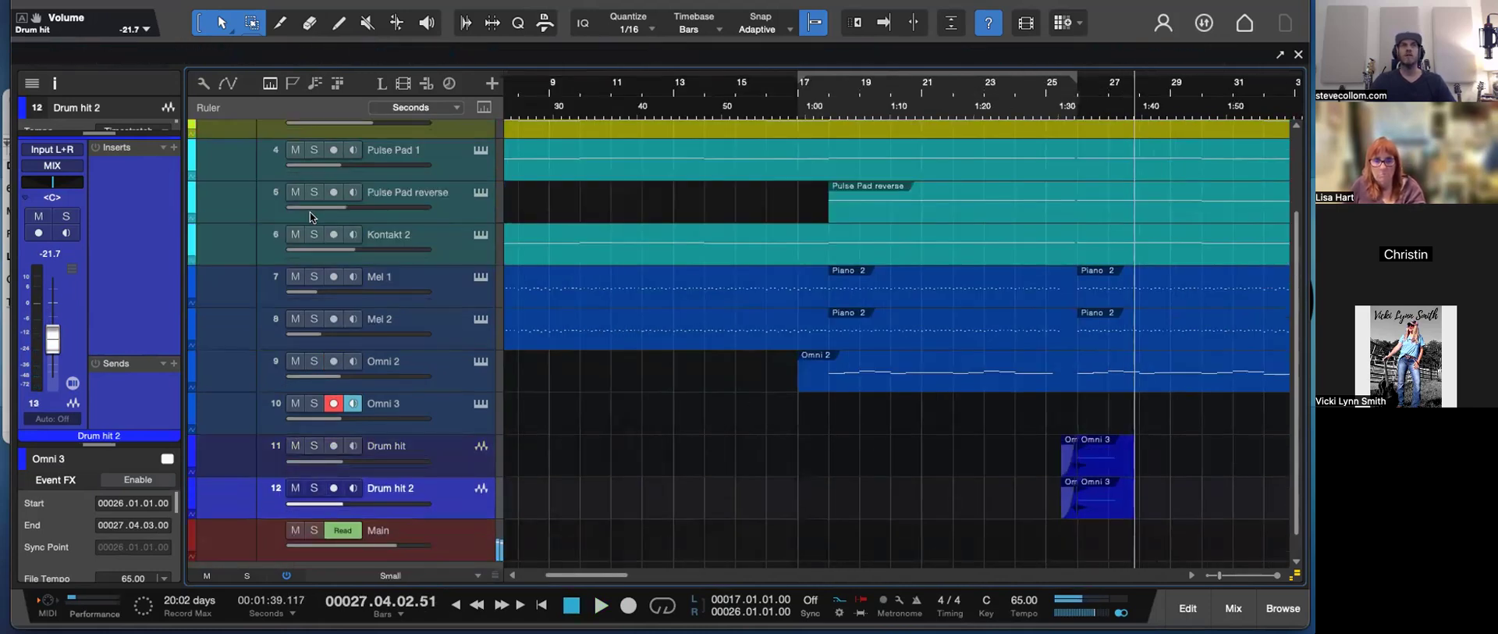
- Mute the Pulse Pad reverse track and disarm recording on Omni 3
click(295, 192)
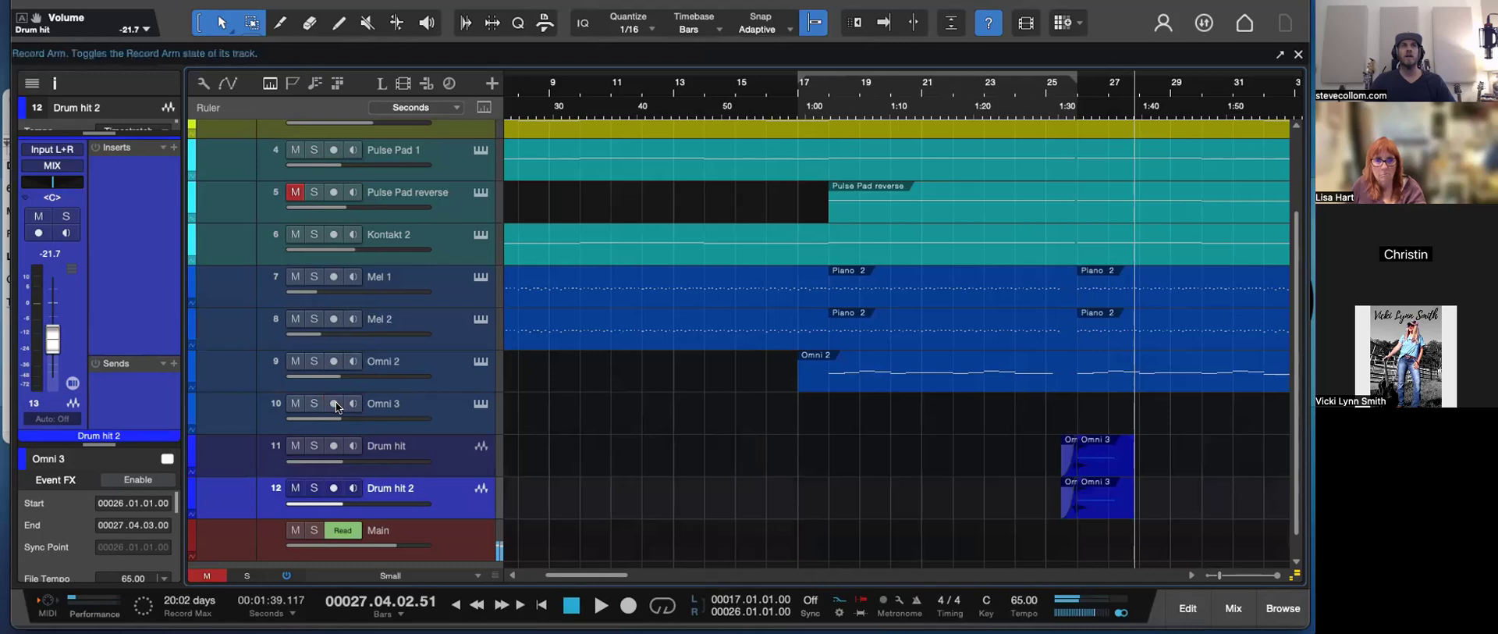
key(w)
key(e)
scroll(991, 473, down, 1)
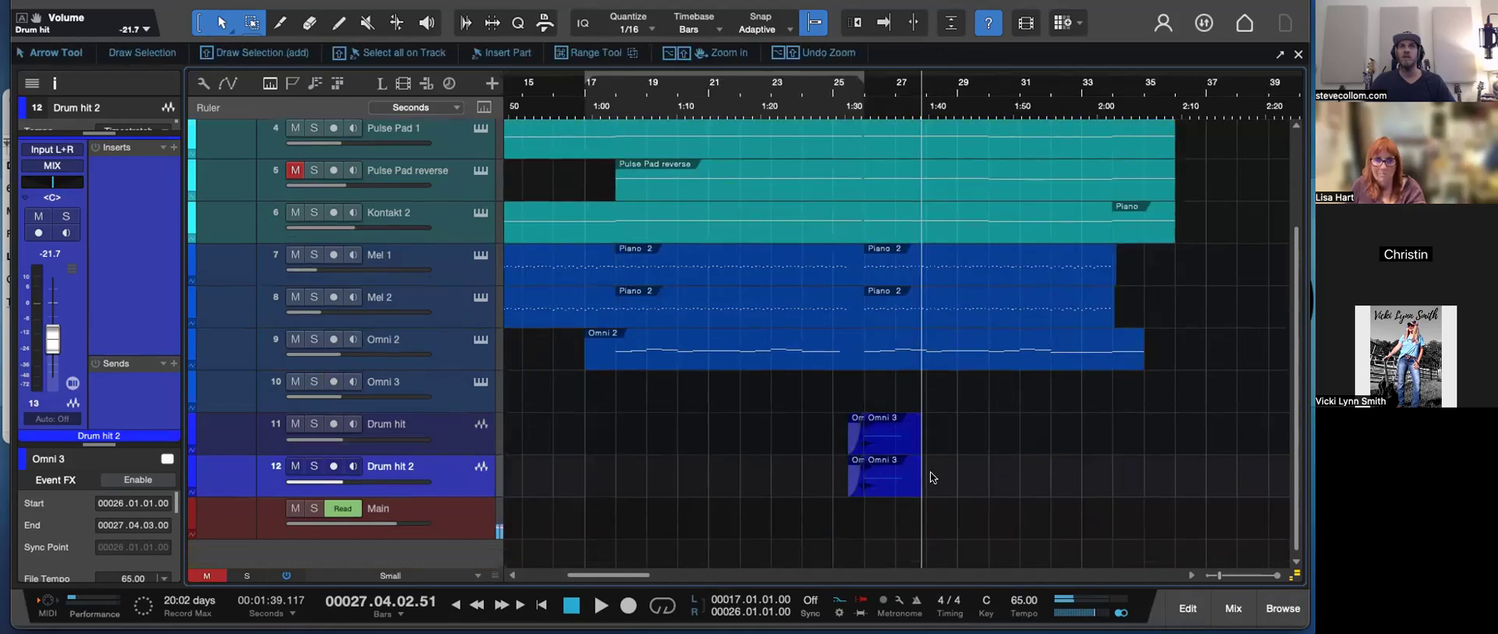
- Merge the reversed and forward hits on the Drum hit 2 track into one audio event
click(859, 477)
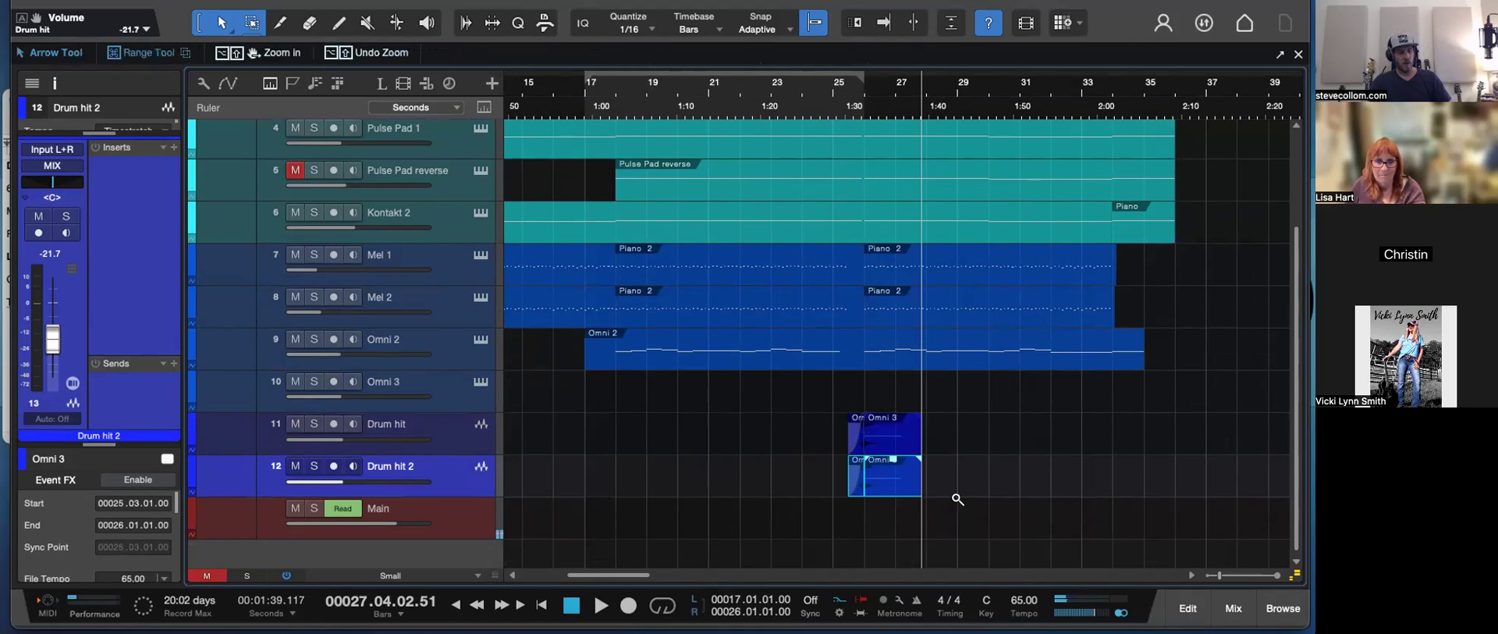
key(super+b)
key(e)
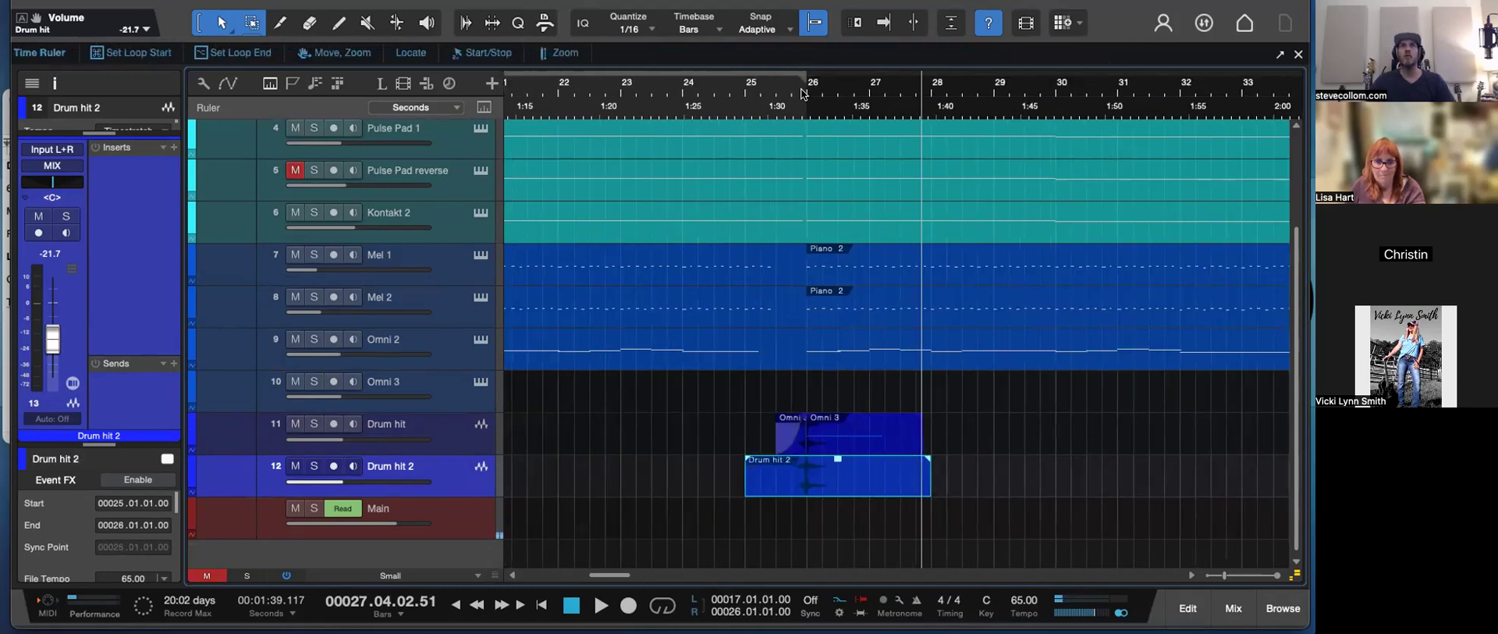
- Trim the merged Drum hit 2 event at both ends so it runs from 25.04.01.00 to 26.03.01.00
click(729, 104)
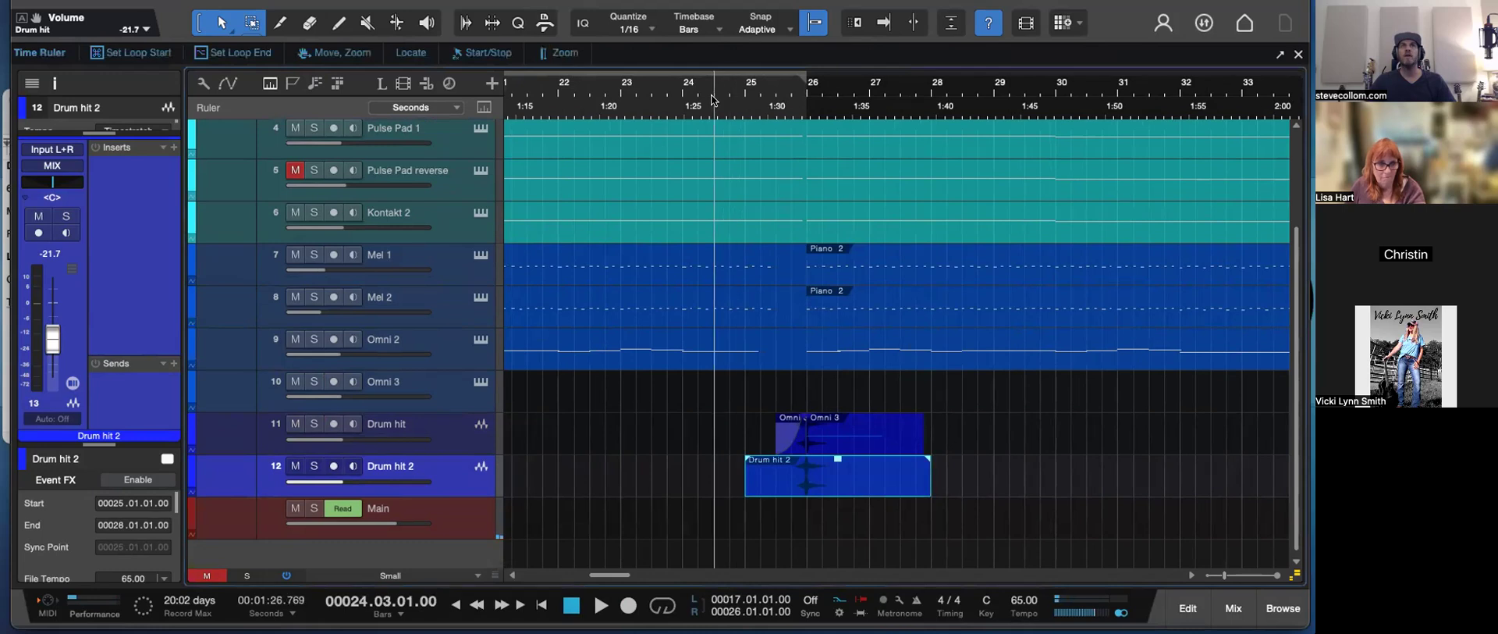
click(868, 502)
key(e)
key(e)
click(758, 479)
key(w)
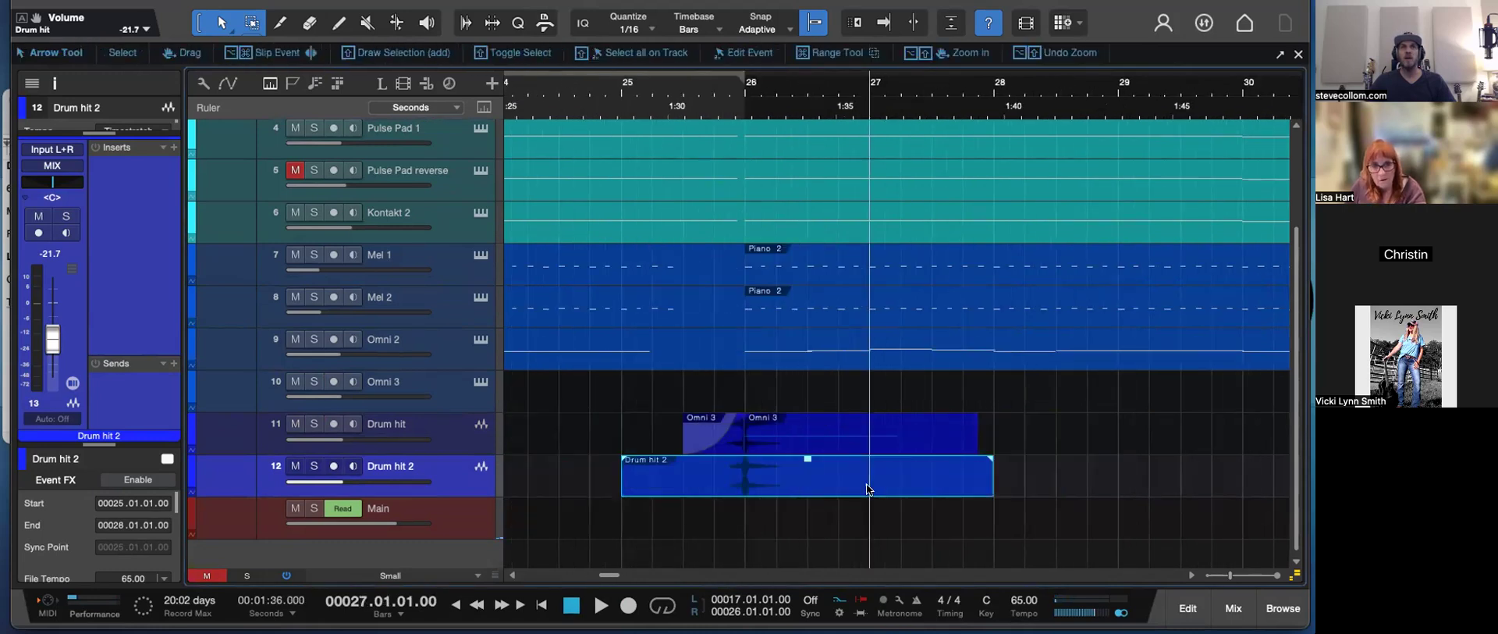
drag(987, 494, 838, 494)
drag(624, 484, 684, 485)
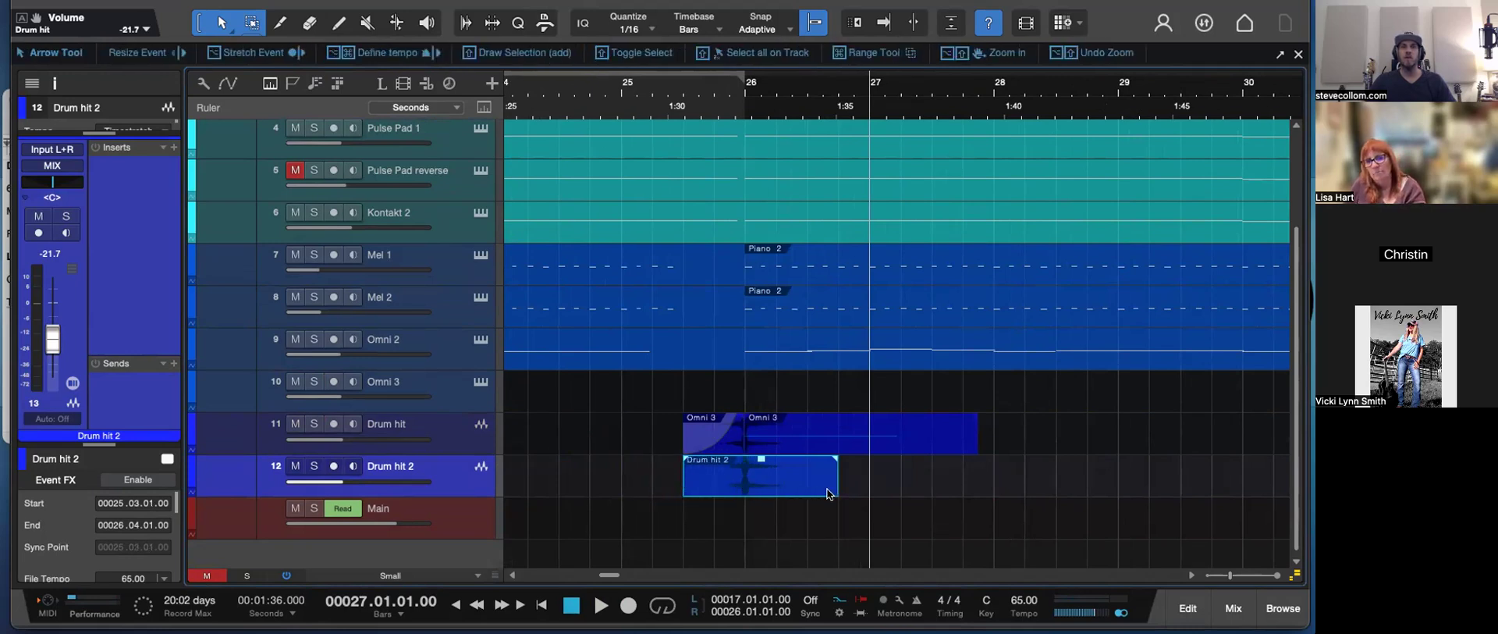
drag(830, 495, 804, 494)
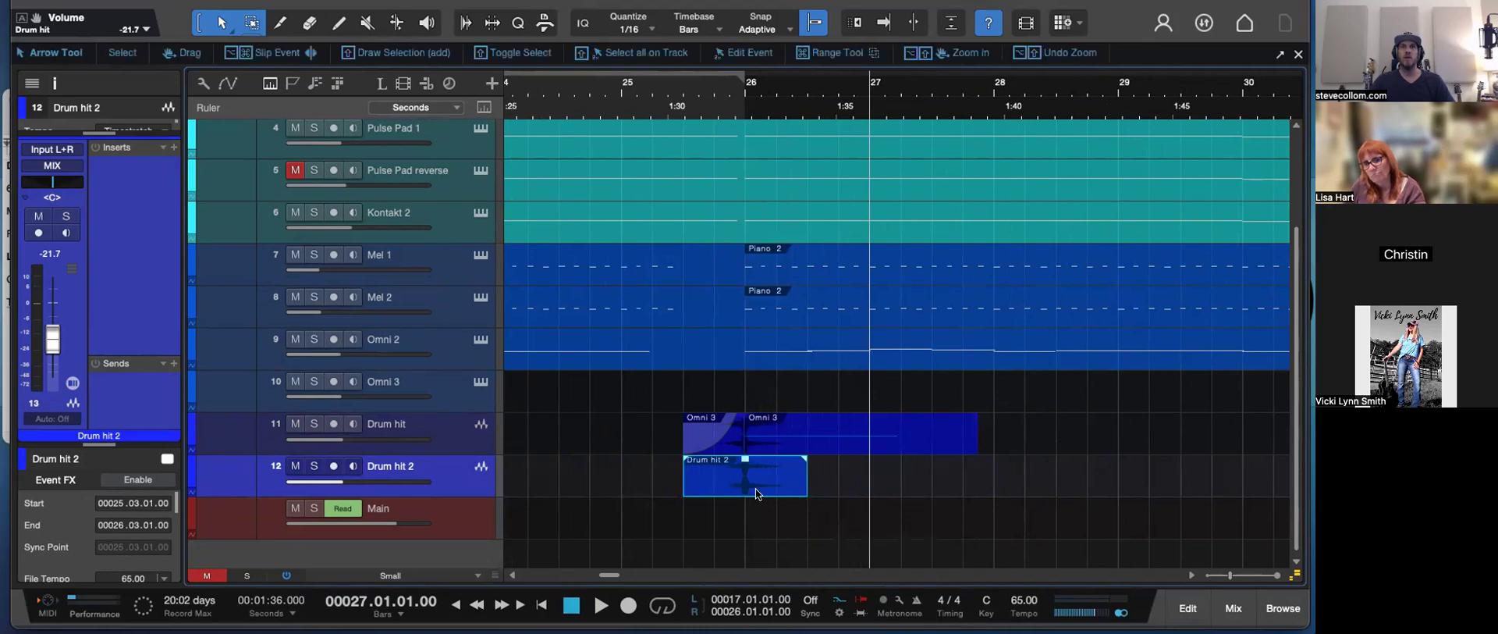
drag(685, 492, 714, 491)
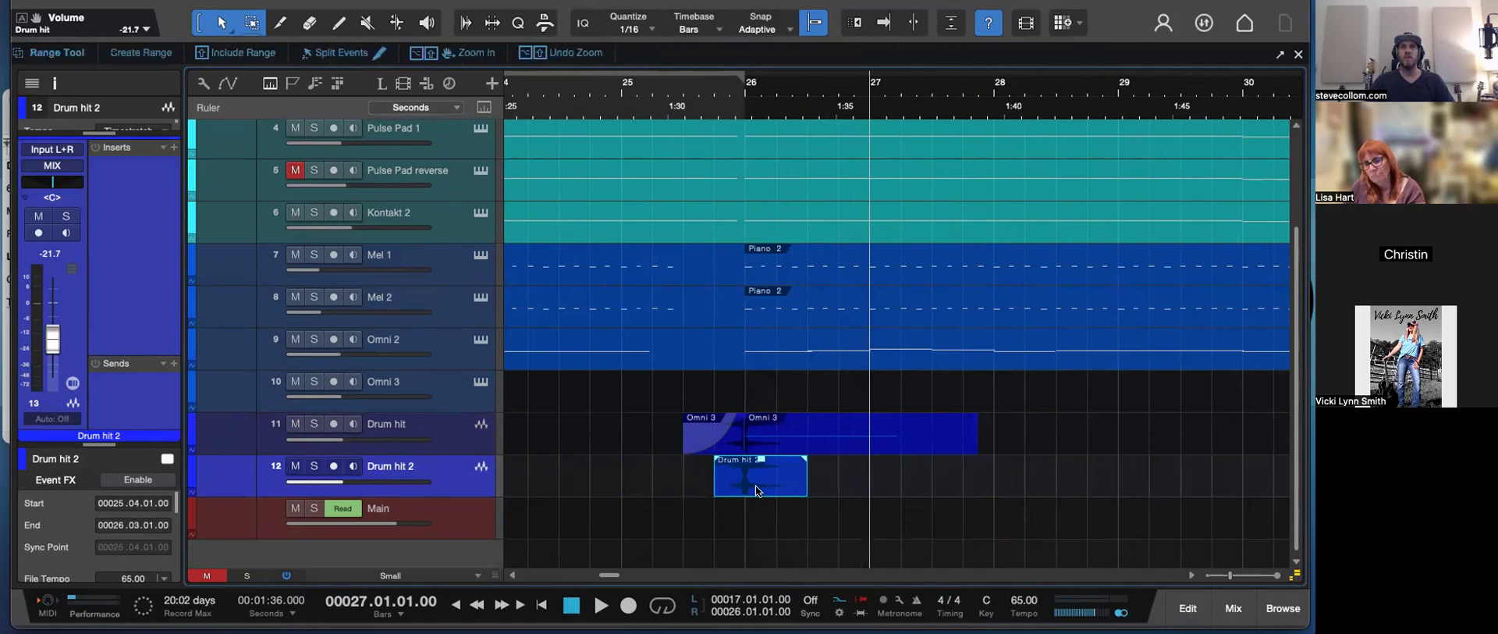
- Duplicate the trimmed hit and, during playback, pull the copy back over the first one to start at 26.01.02.98
key(d)
drag(886, 494, 858, 493)
key(space)
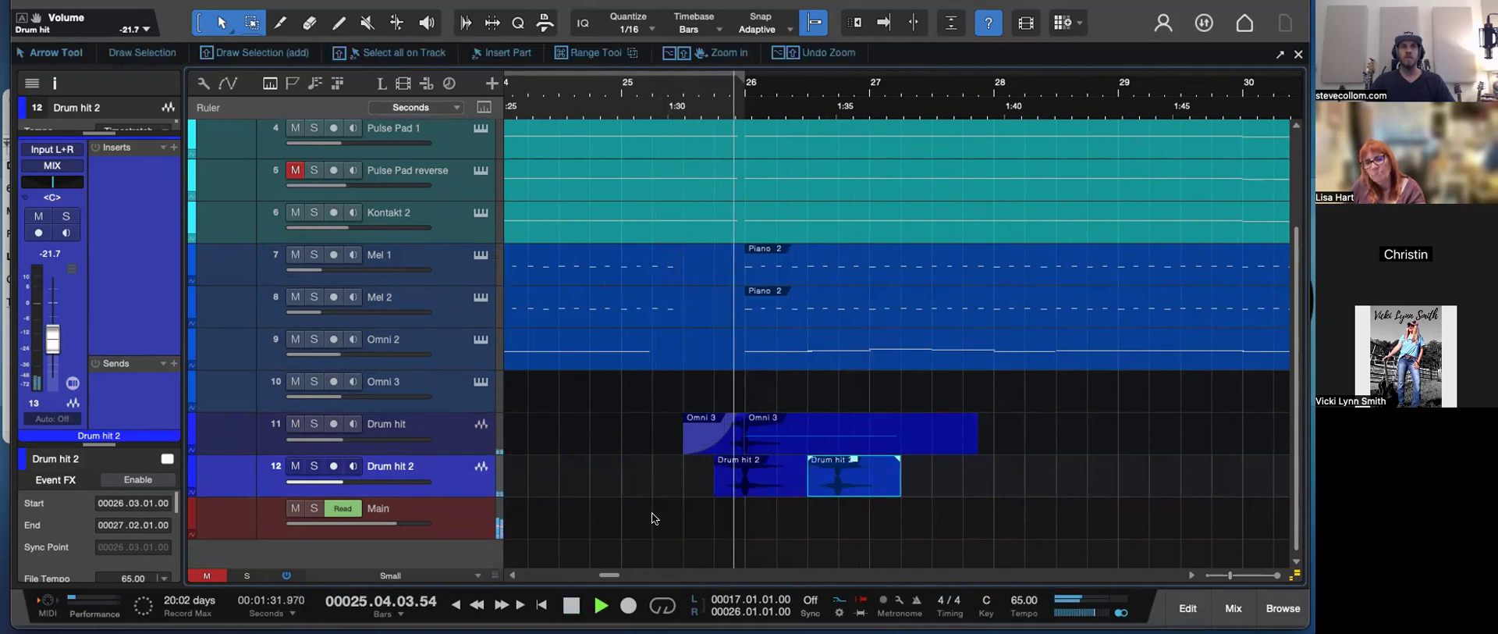
key(e)
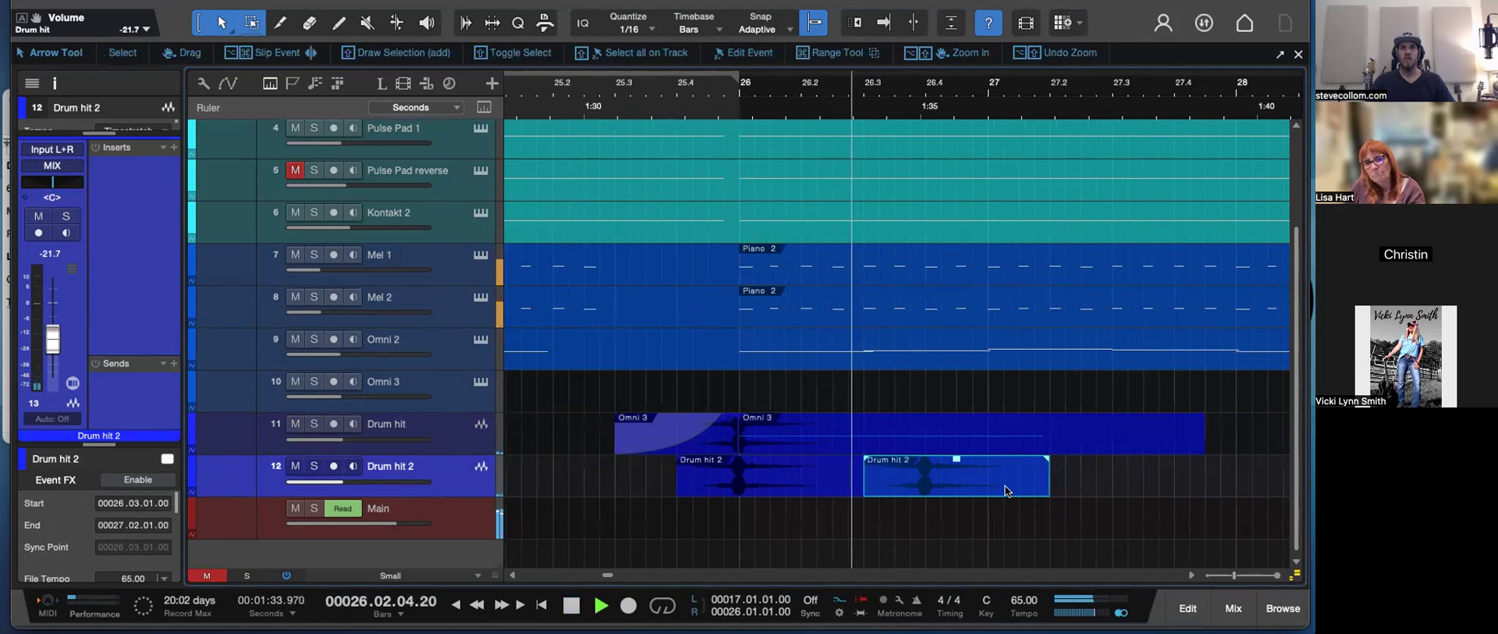
drag(1006, 492, 877, 492)
key(space)
drag(741, 494, 785, 495)
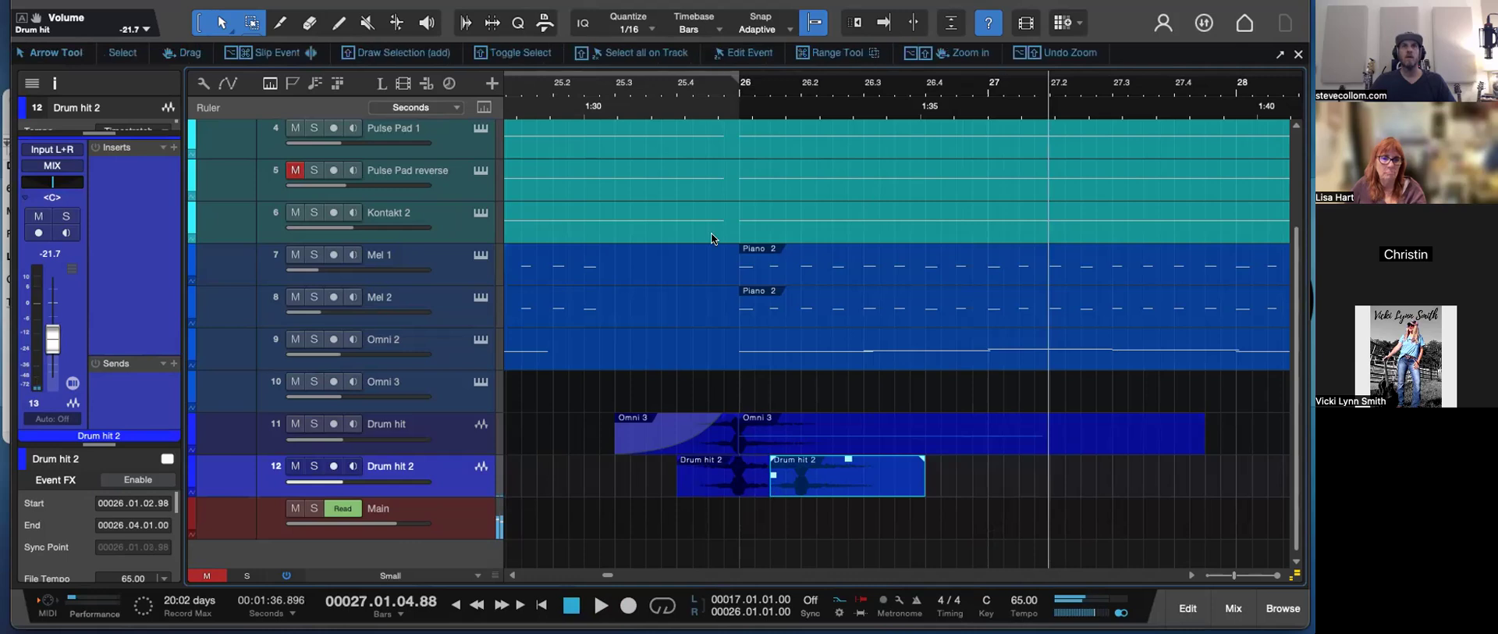
- Replay the two hits and shift the copy to start at 26.02.01.00
key(space)
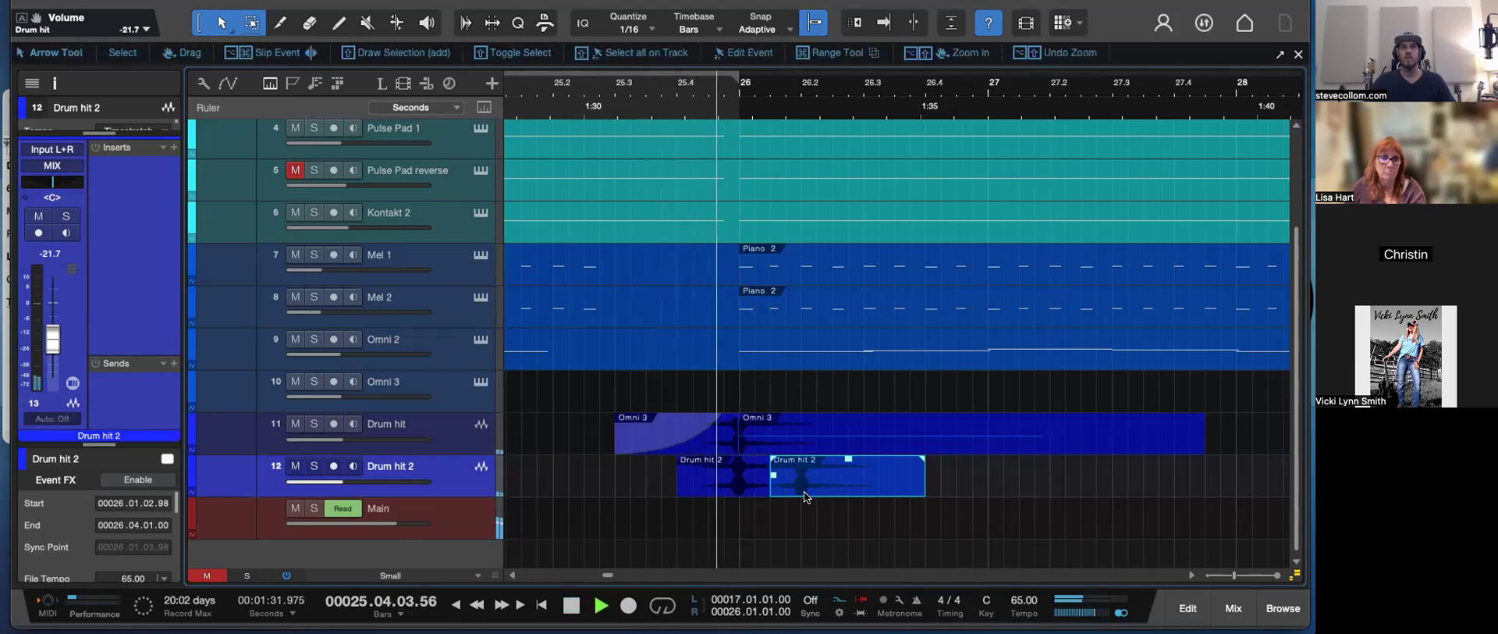
drag(808, 489, 871, 484)
drag(834, 489, 801, 490)
key(space)
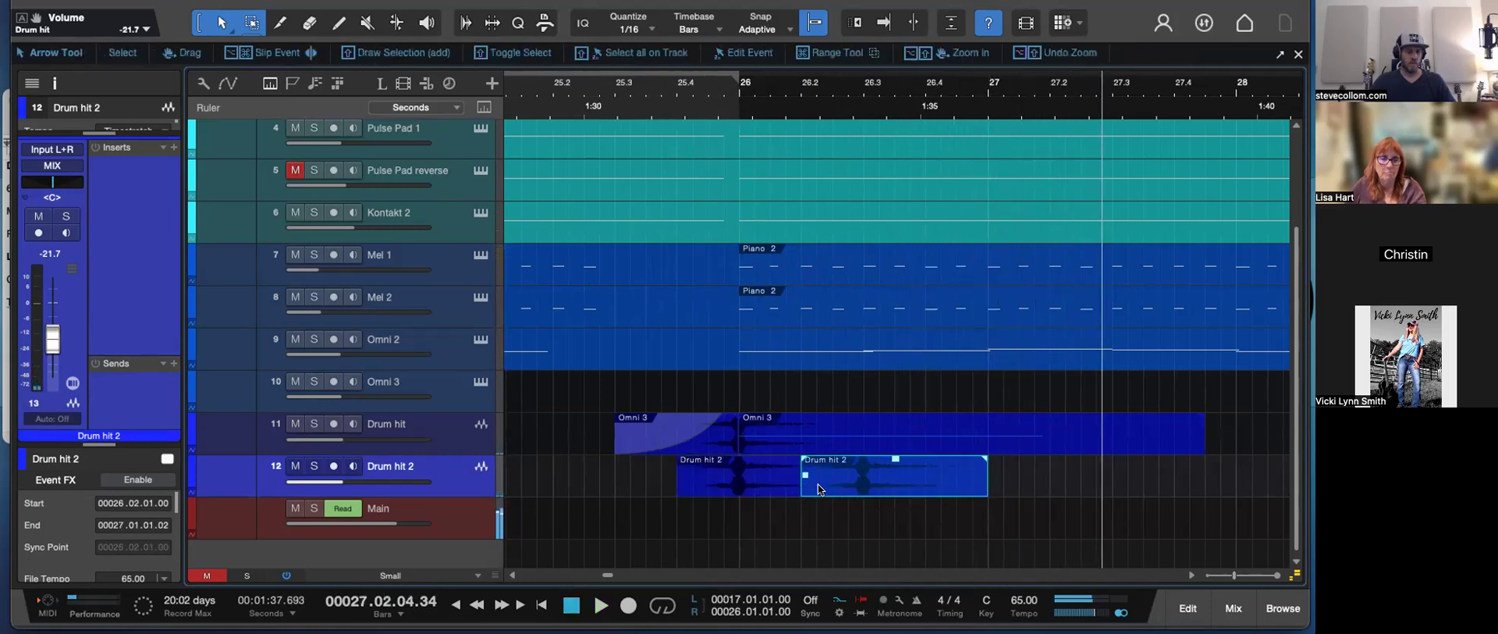
- Play the pulse and add a third copy of the hit half a bar on, with its peak at bar 27
key(space)
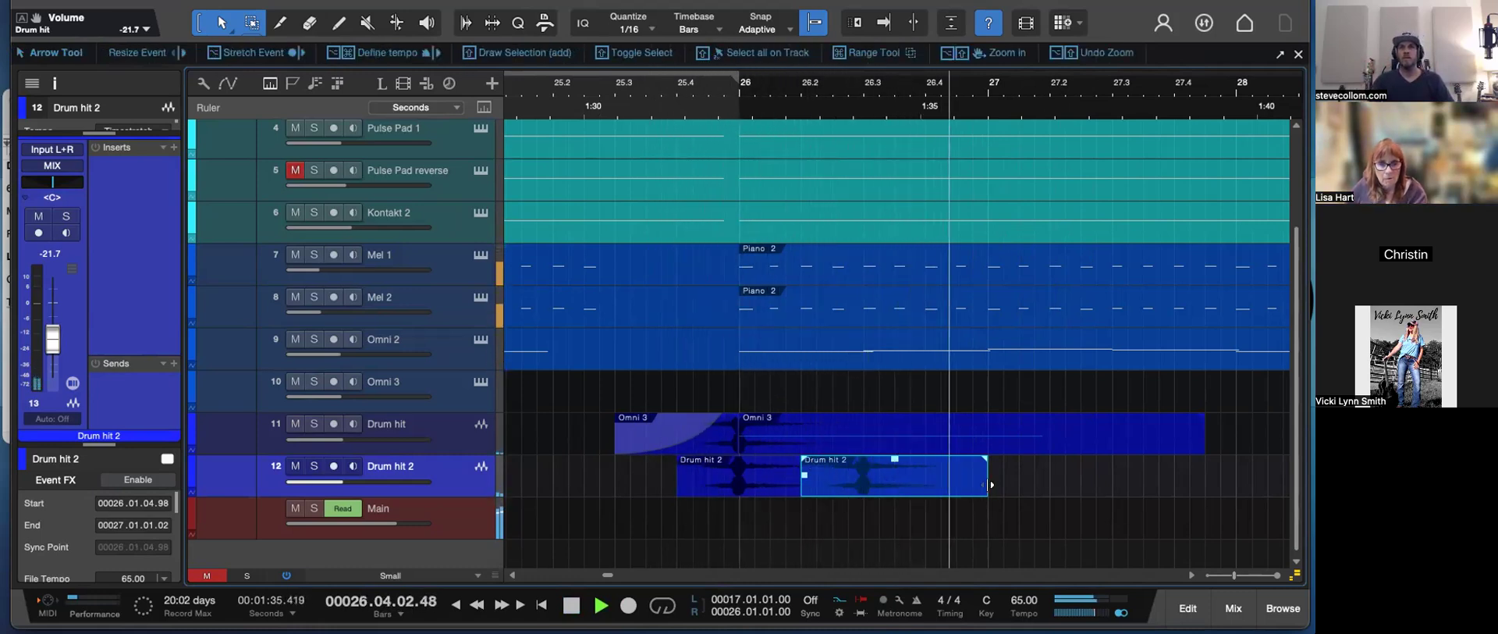
drag(808, 493, 974, 492)
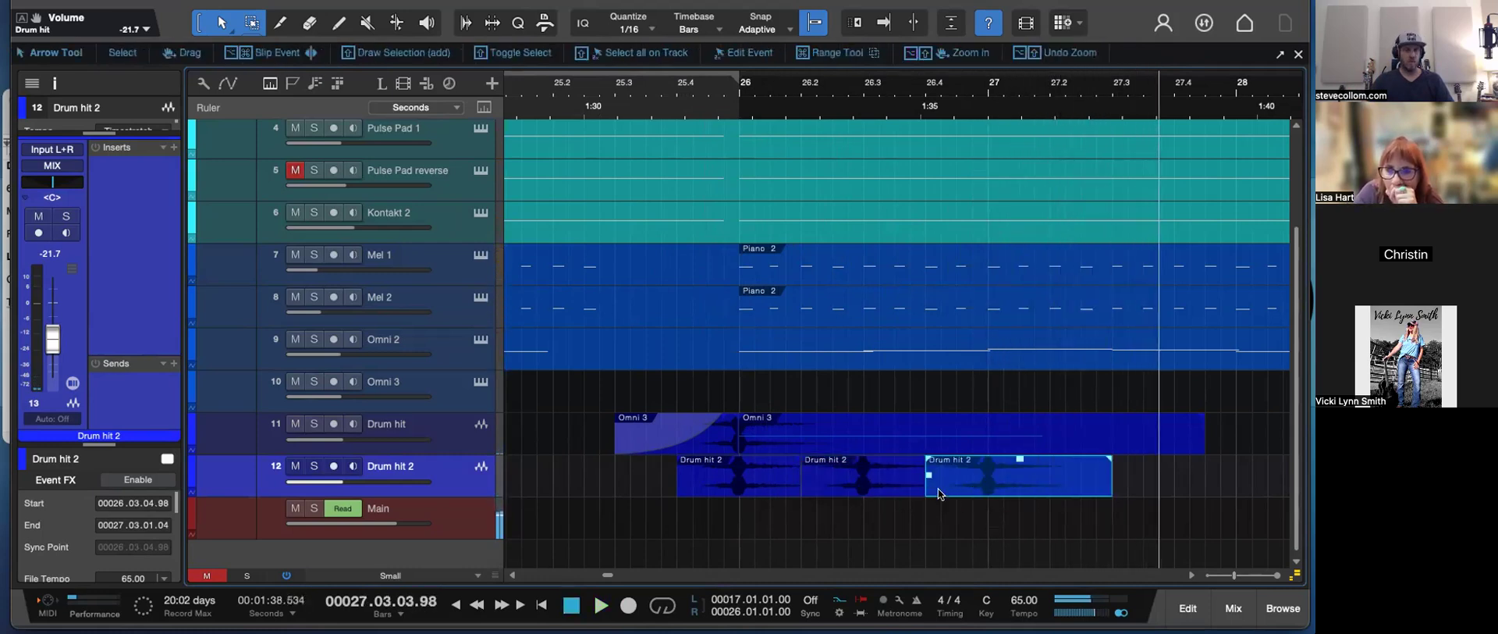
key(space)
drag(728, 491, 819, 492)
- Duplicate the third hit on Drum hit 2 and move the new copy to start at 27.02.02.00
scroll(843, 493, right, 1)
click(863, 480)
key(ctrl+d)
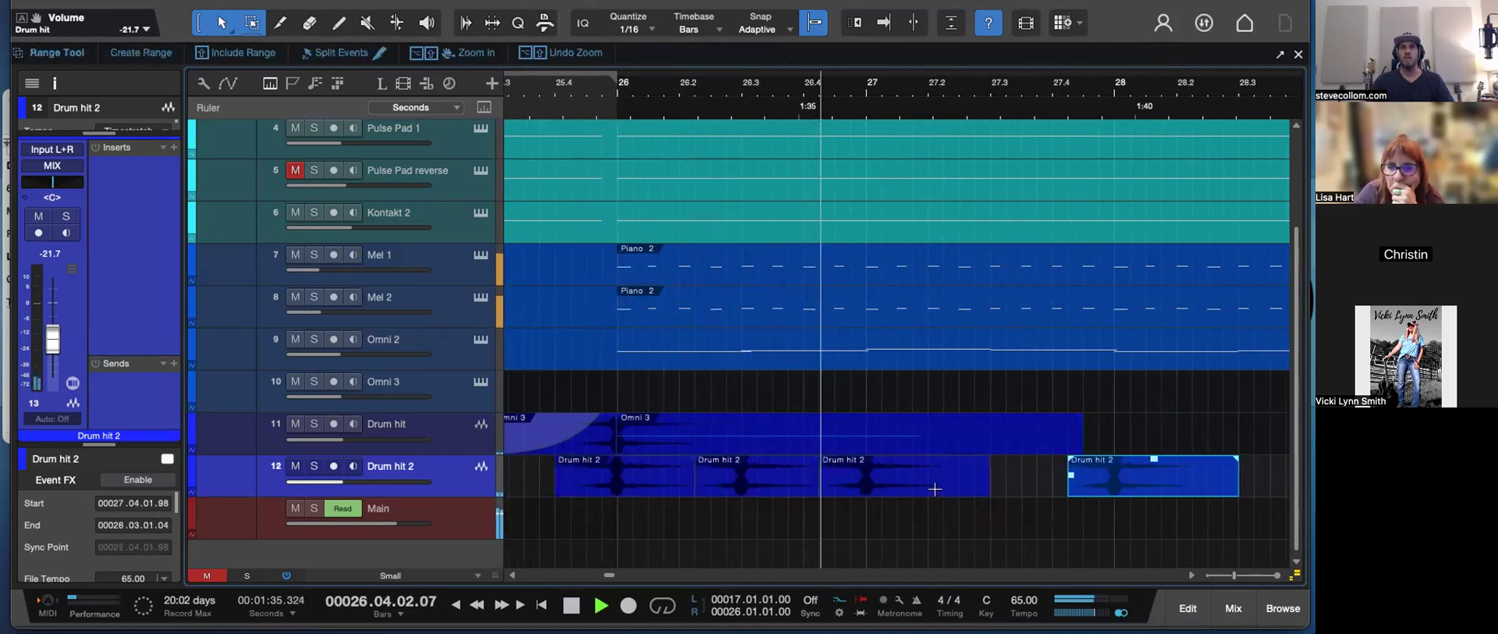
drag(1147, 492, 1024, 501)
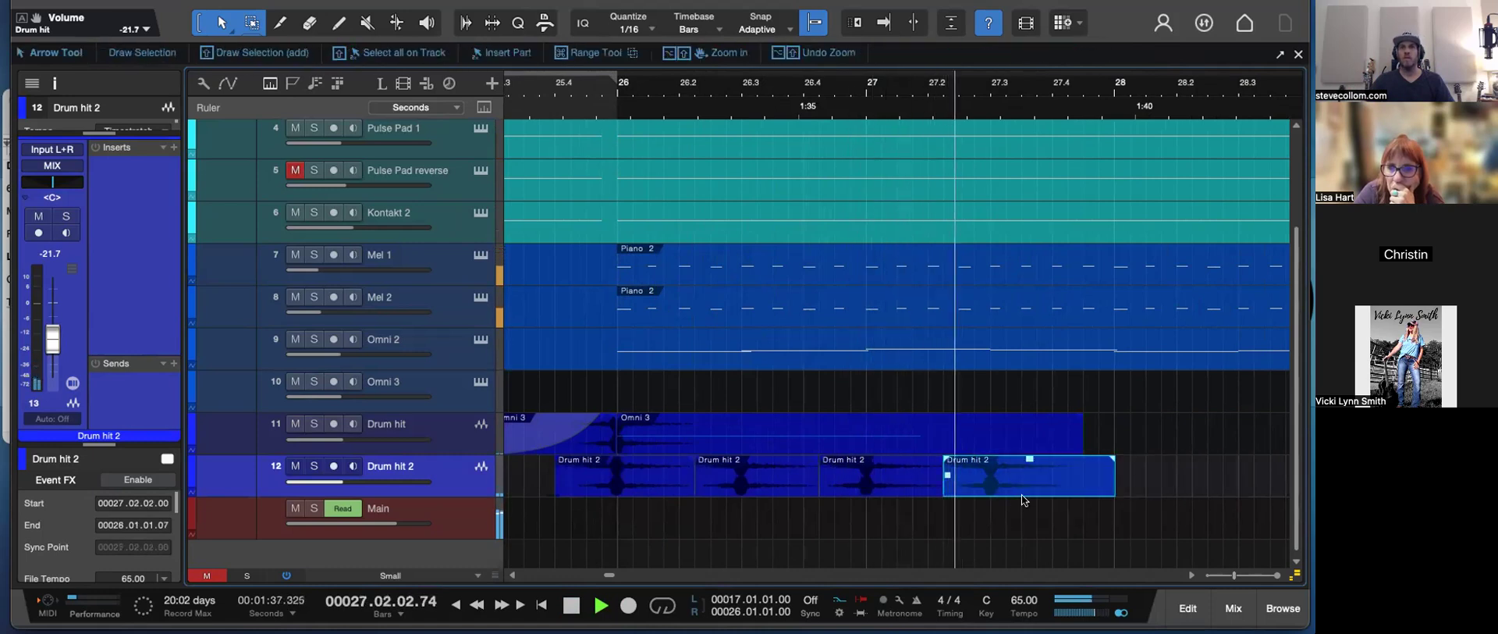
- Continue the half-bar pulse on Drum hit 2 with more copies, the last starting at 28.04.02.00
scroll(1024, 500, right, 2)
key(d)
drag(1215, 484, 928, 485)
scroll(1094, 483, right, 5)
key(super+d)
key(super+d)
scroll(1046, 489, right, 4)
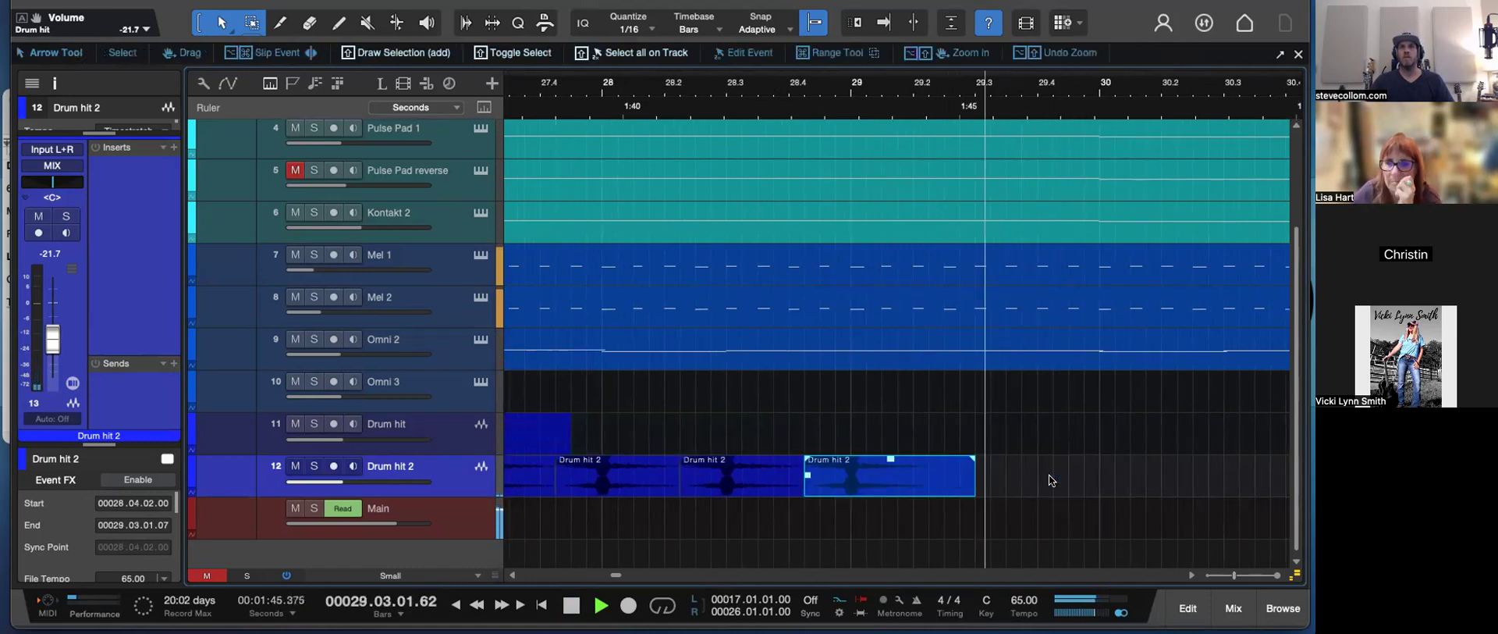
- Add two more half-bar copies, the last starting at 29.04.02.00, and replay the pulse from around bar 26
drag(834, 490, 960, 486)
key(w)
double_click(549, 95)
key(space)
scroll(949, 490, right, 3)
drag(946, 492, 1009, 485)
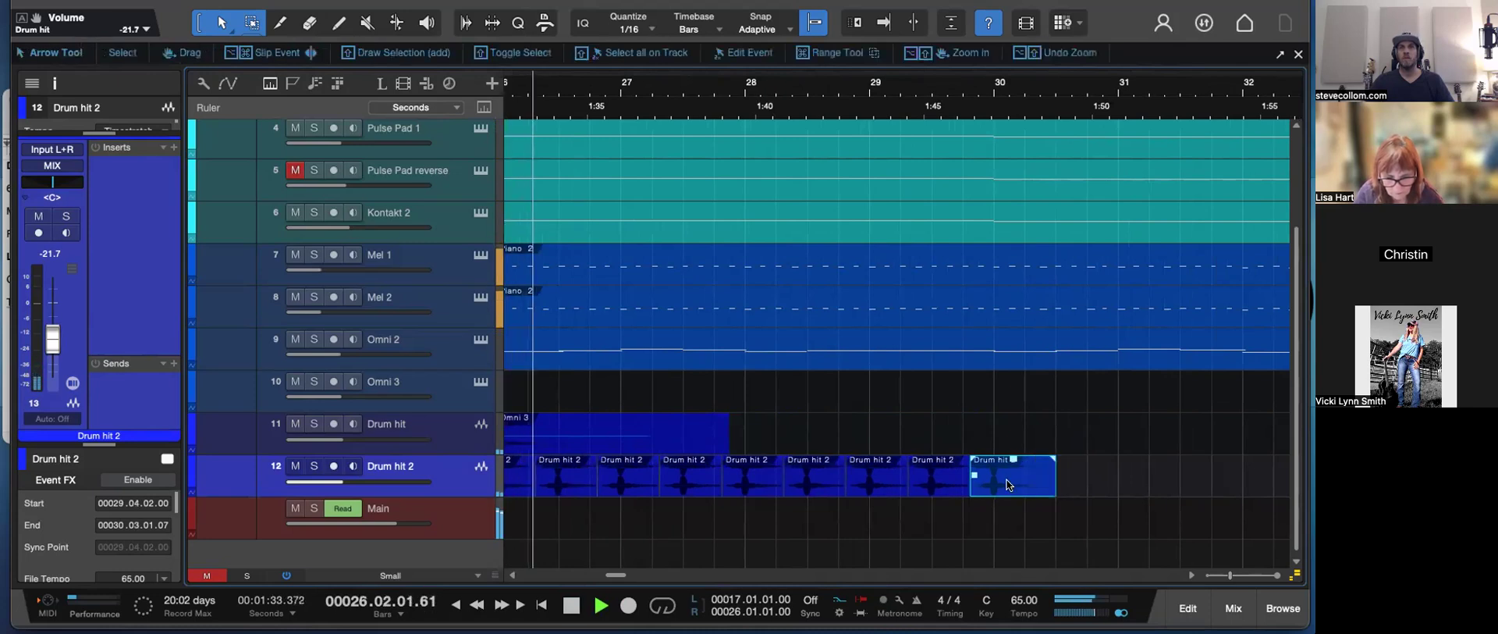
- Lower the Drum hit 2 track's volume to -28.3 dB while the pulse plays
key(e)
scroll(1018, 493, right, 3)
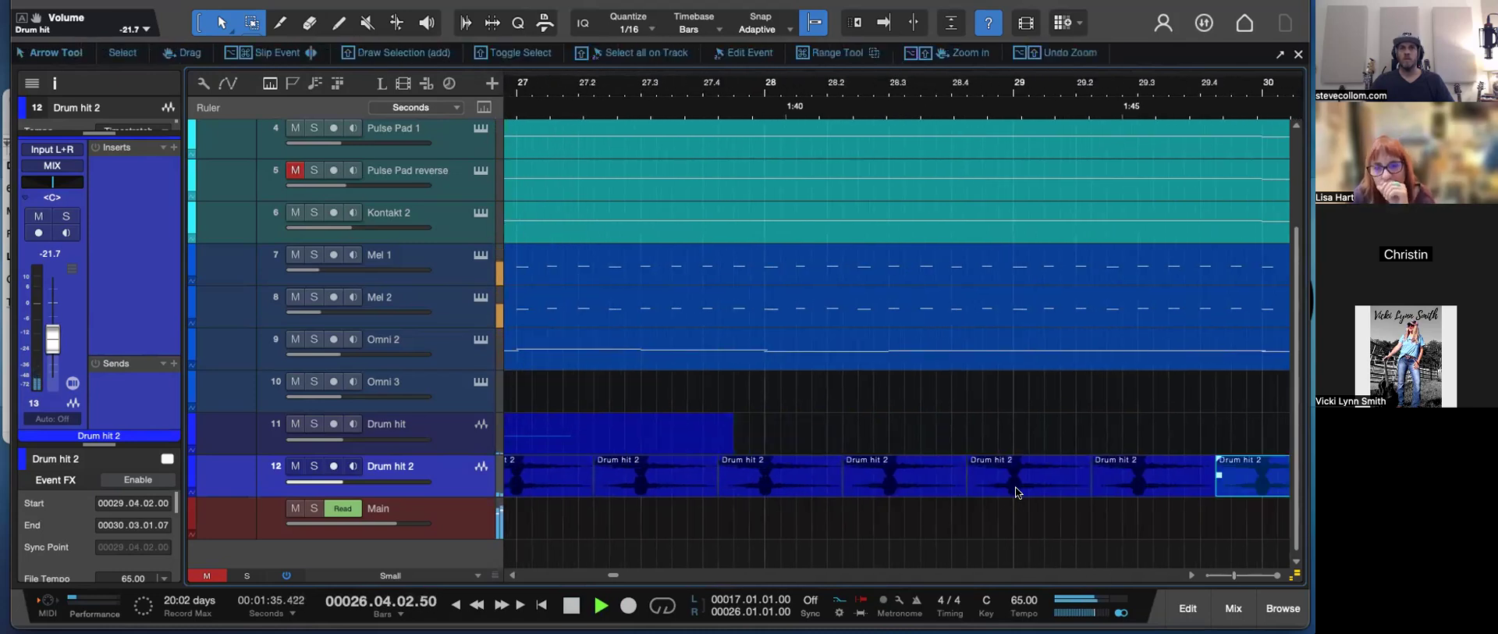
key(w)
drag(336, 480, 326, 481)
key(e)
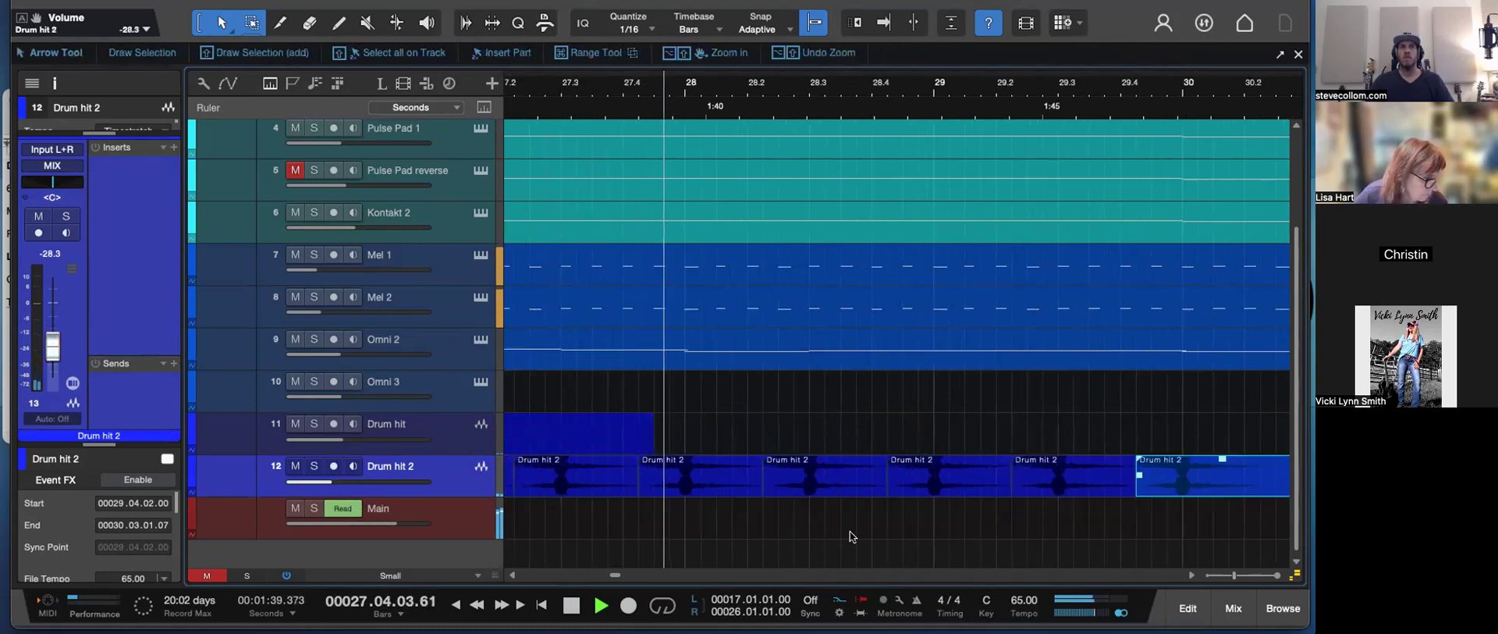
key(w)
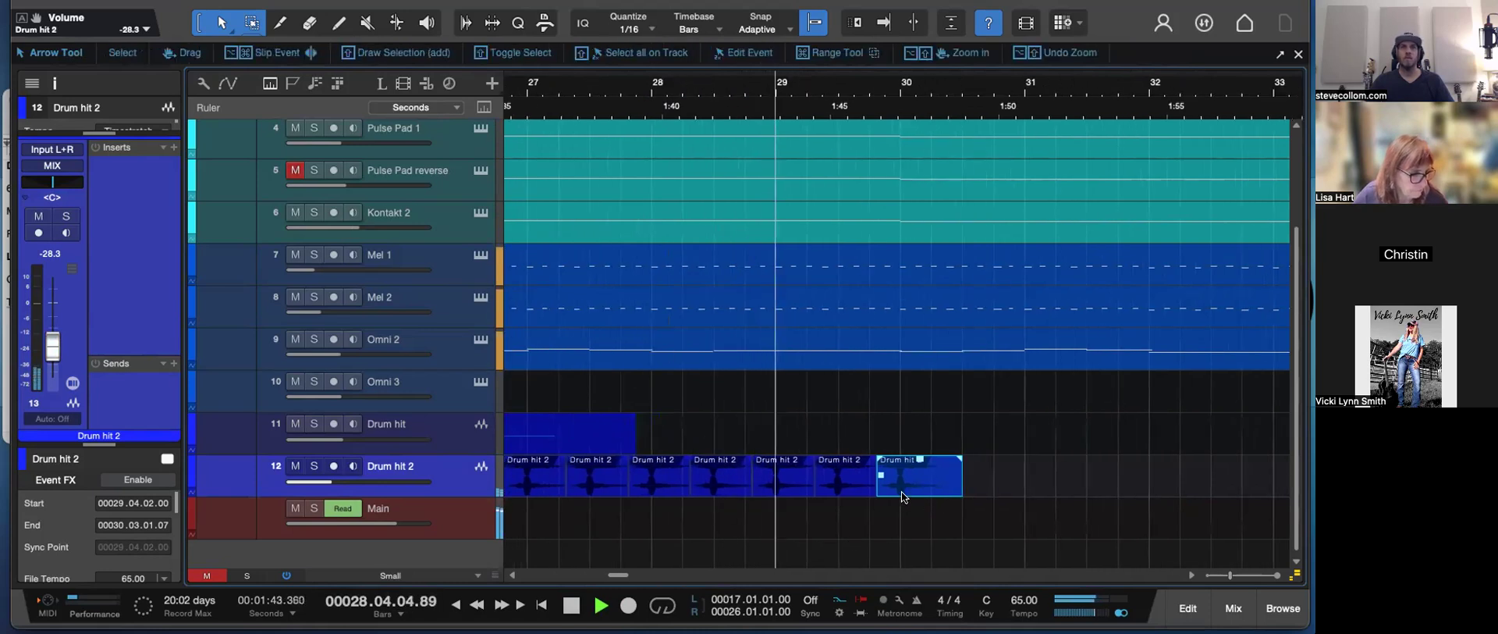
- Keep copying the hit every half bar along Drum hit 2 until the last copy starts at 33.04.03.00
drag(903, 492, 1011, 490)
key(e)
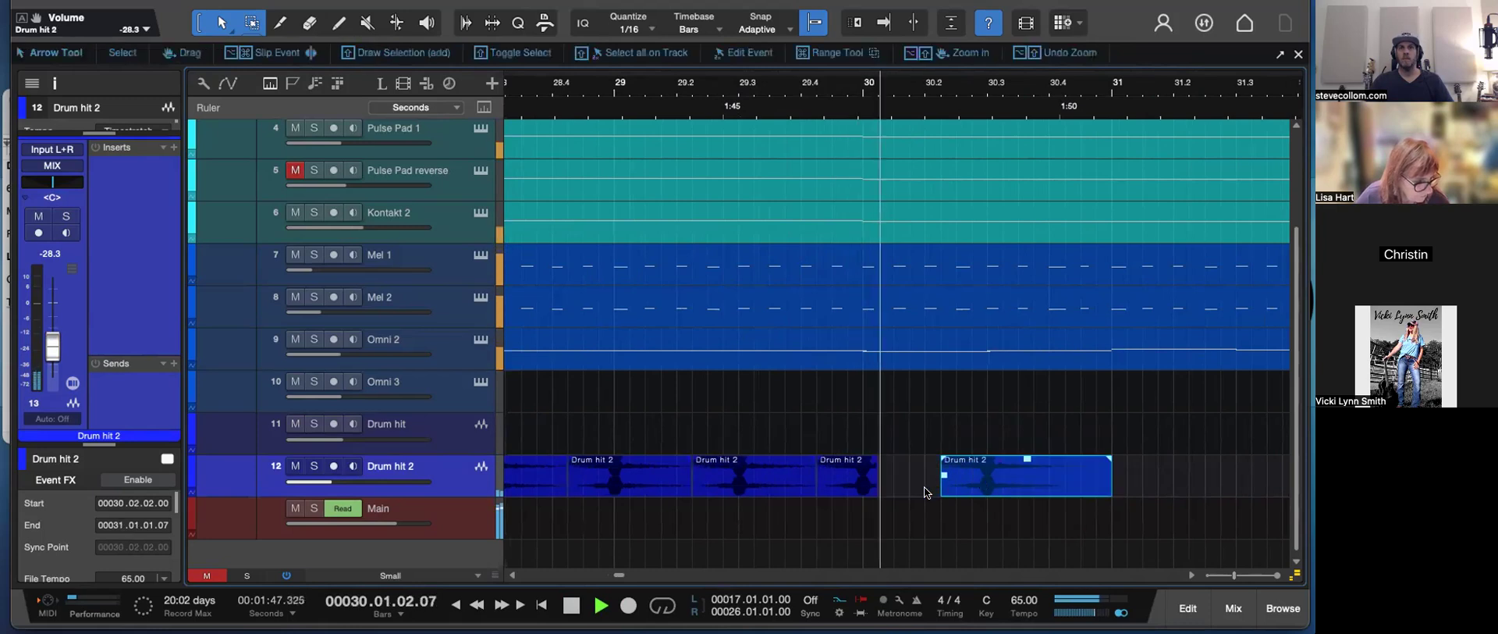
drag(880, 491, 1112, 477)
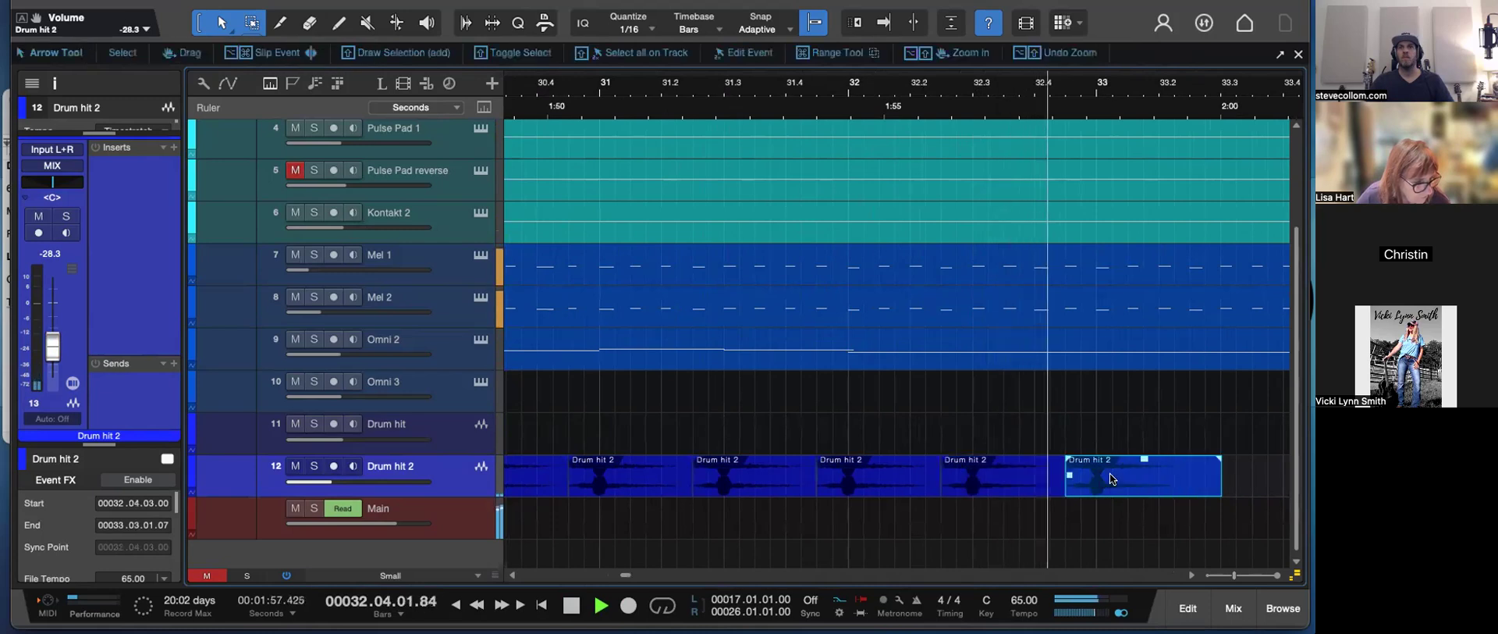
scroll(982, 480, right, 5)
drag(756, 484, 972, 492)
key(w)
key(w)
key(w)
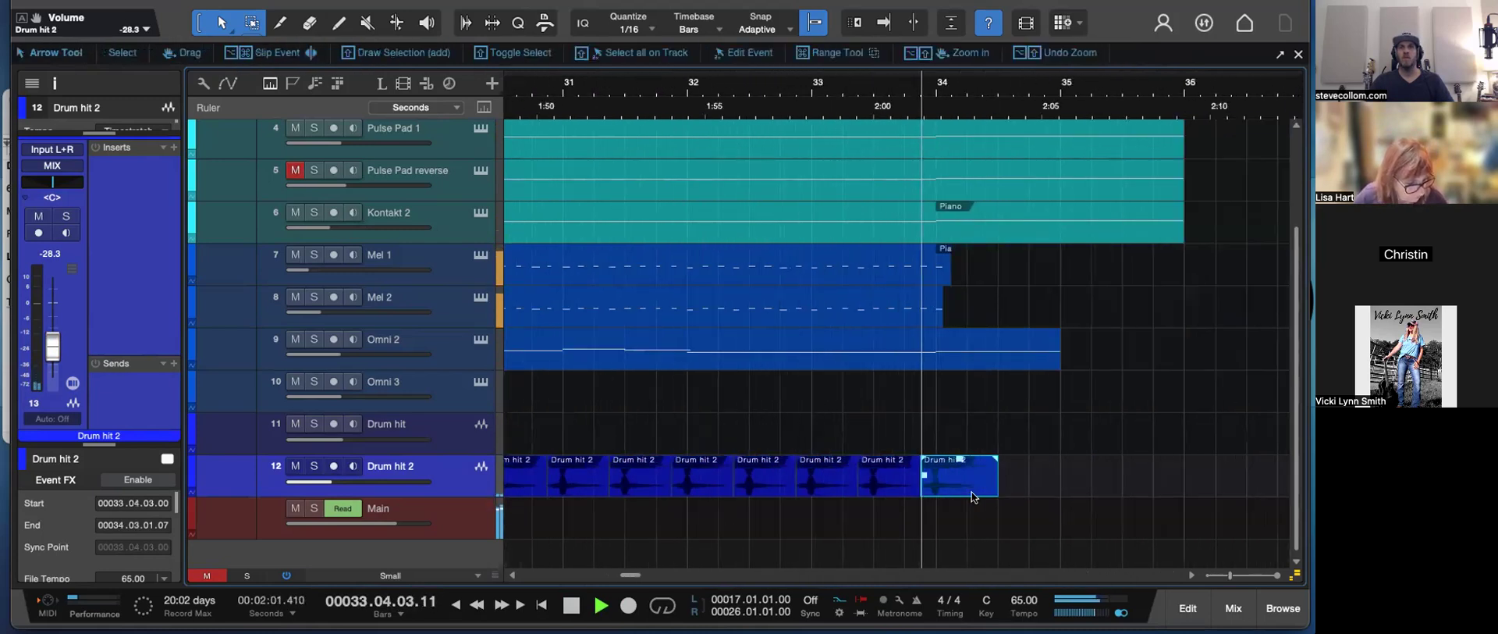
- Merge the reversed and forward hits on the Drum hit track and copy the merged event to start at bar 33
key(w)
key(w)
click(751, 445)
drag(828, 434, 621, 441)
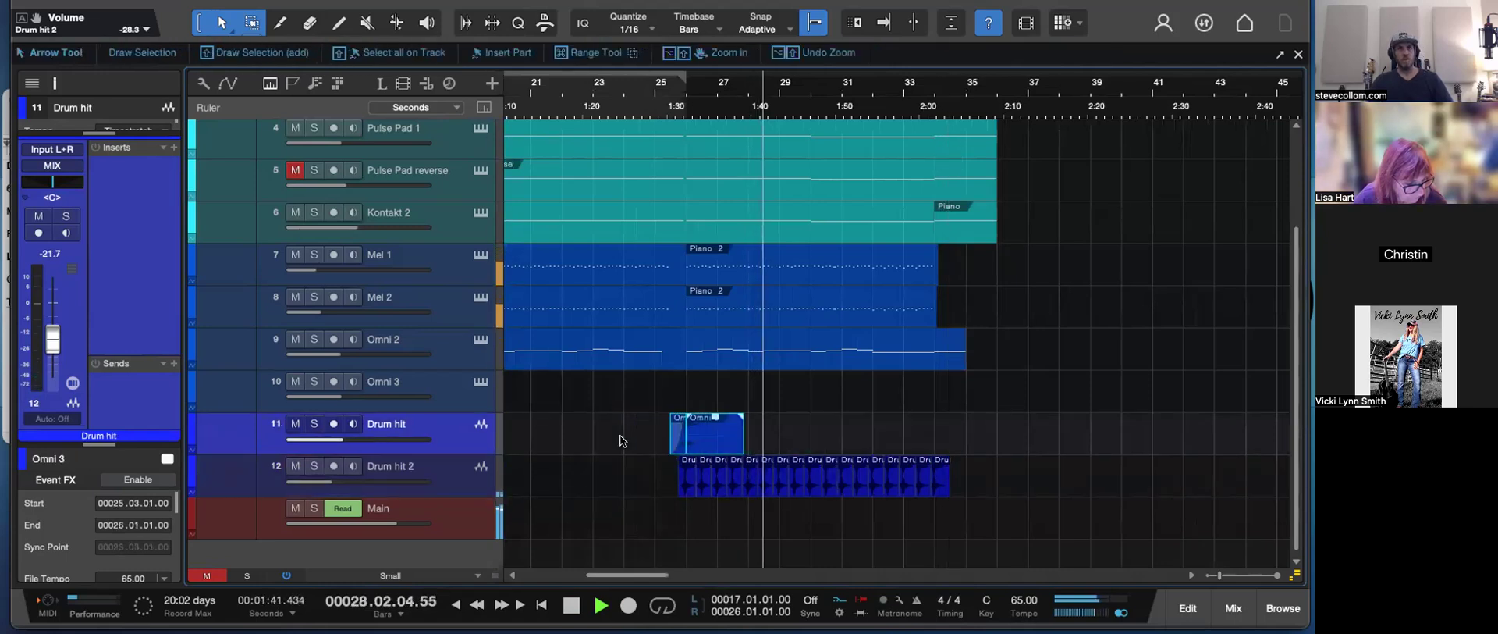
key(super+b)
drag(687, 442, 935, 442)
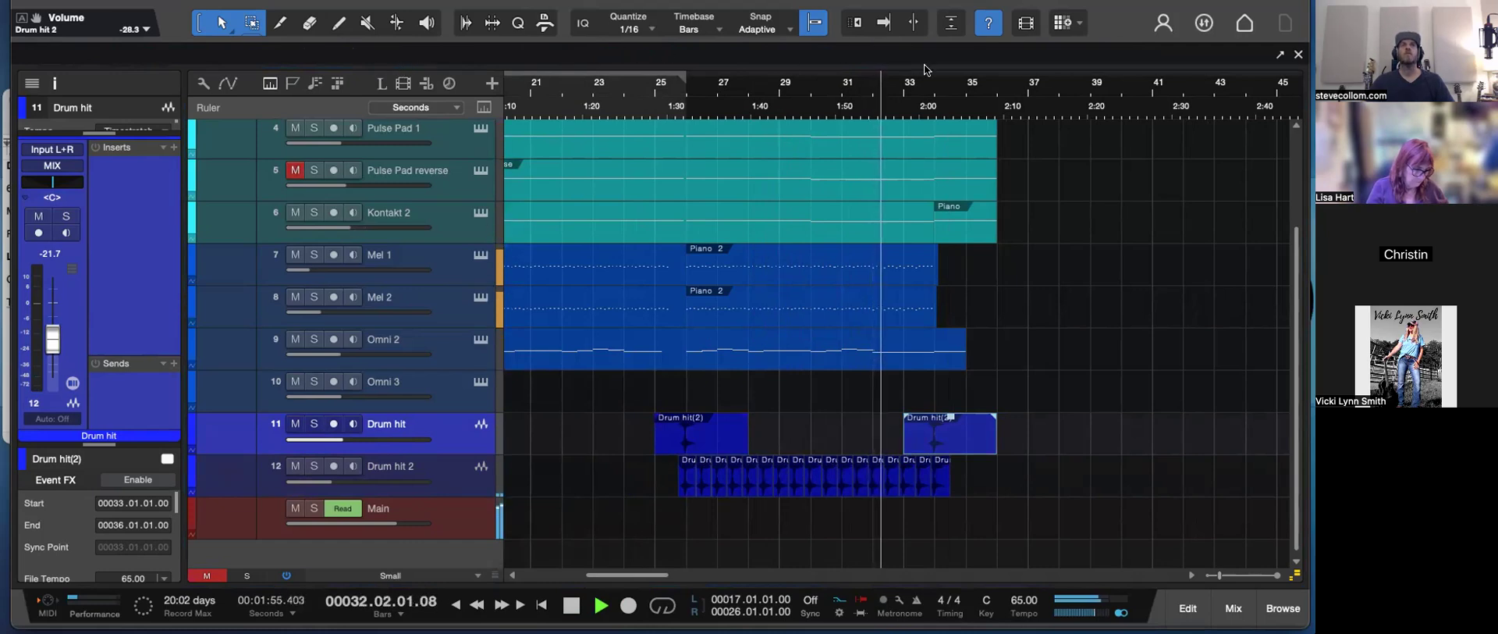
- Listen through the ending of the arrangement and stop playback
click(1114, 268)
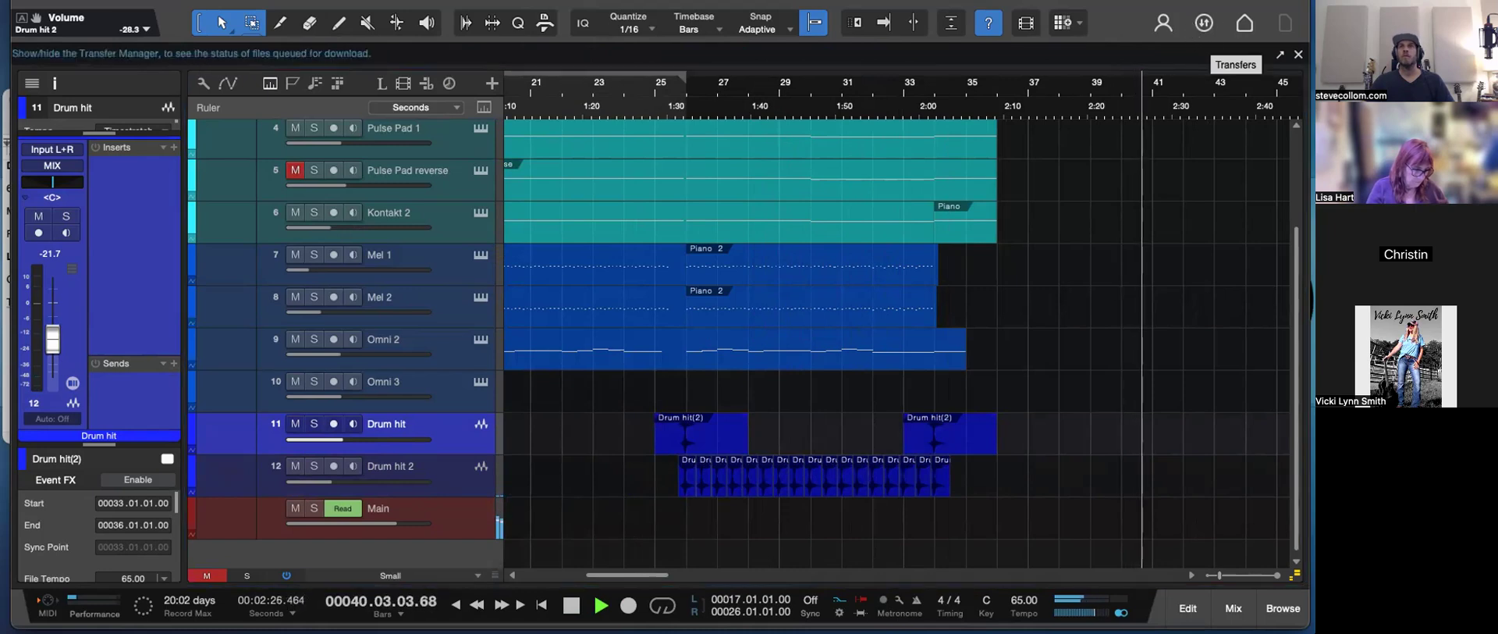
click(1121, 240)
key(space)
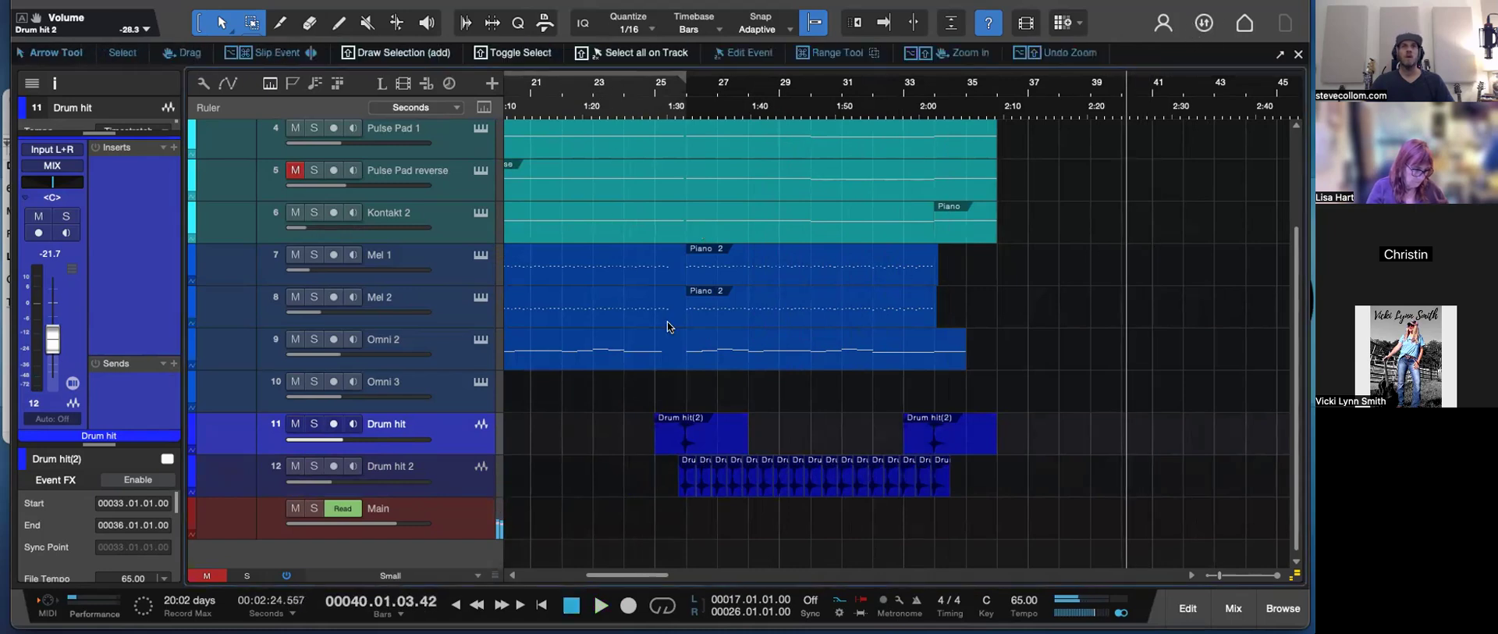
- Return to the opening section and place the playback cursor at 7.03.01.00
scroll(667, 326, left, 5)
scroll(676, 320, left, 2)
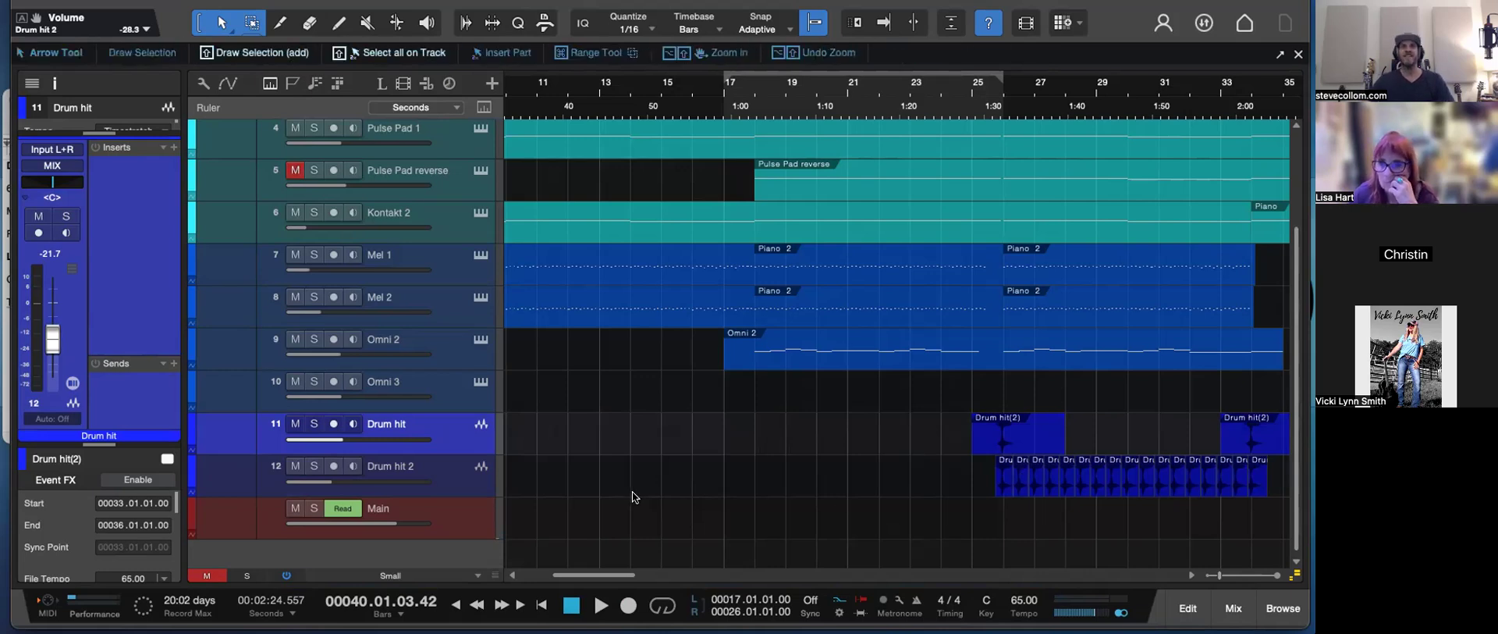
scroll(614, 498, left, 5)
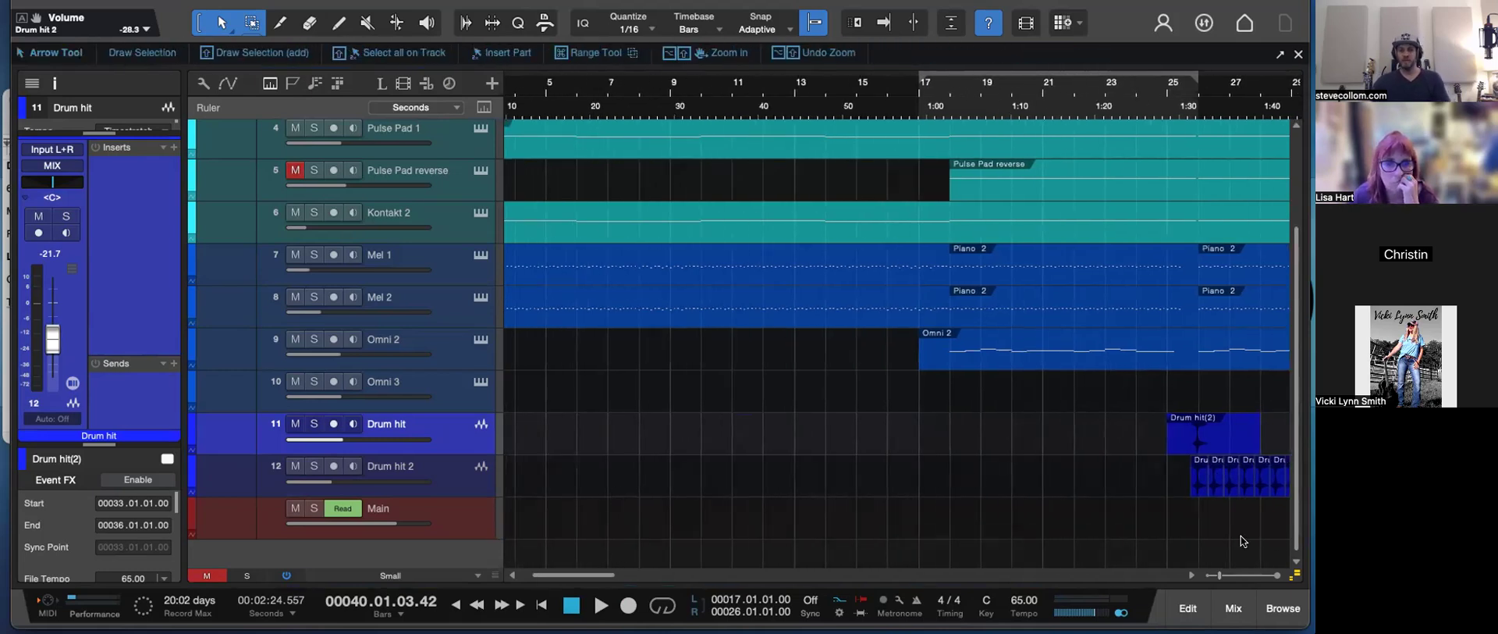
click(620, 482)
scroll(620, 481, left, 3)
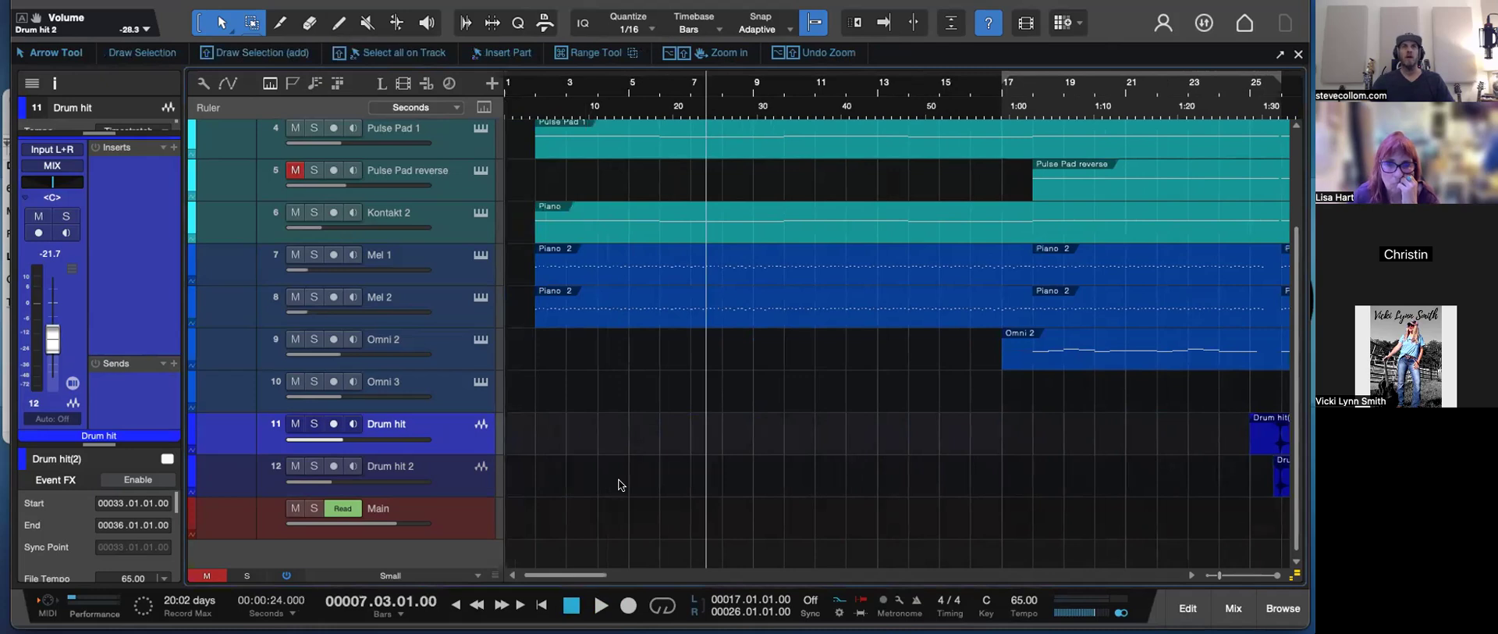
- Zoom out to show the whole arrangement and play the song from near its start
key(w)
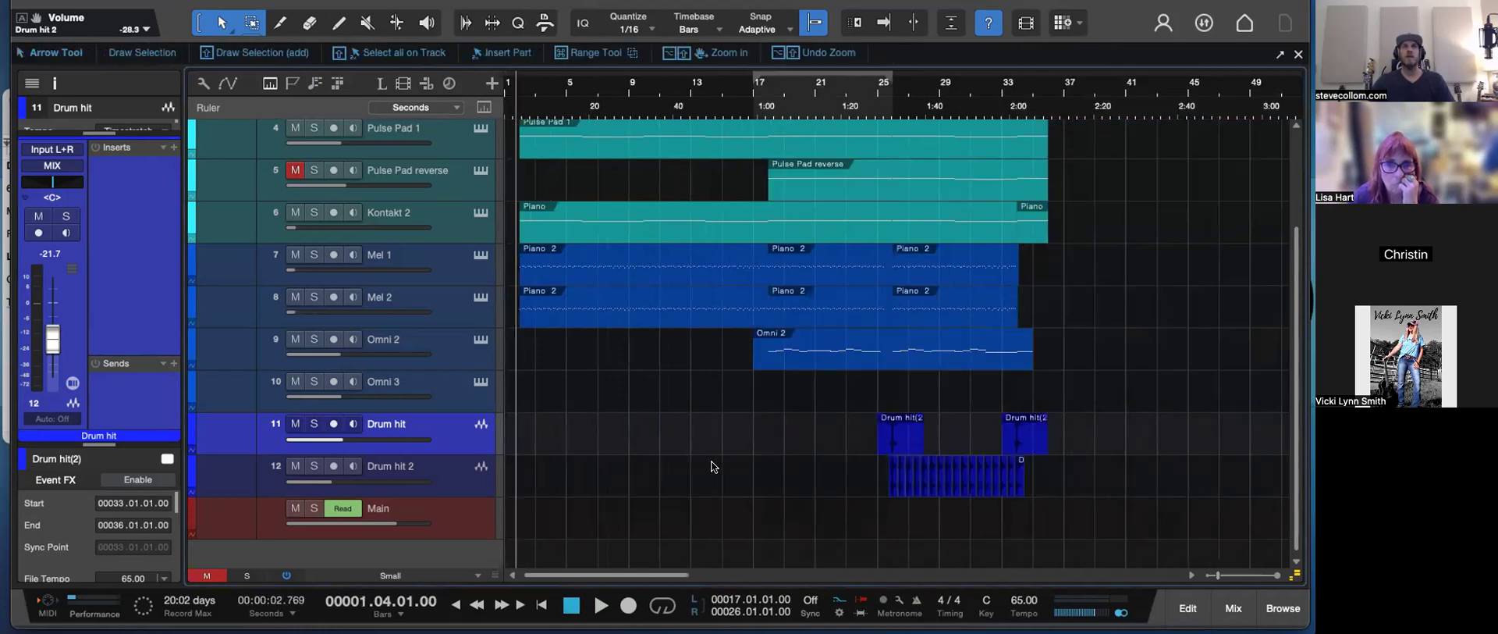
key(space)
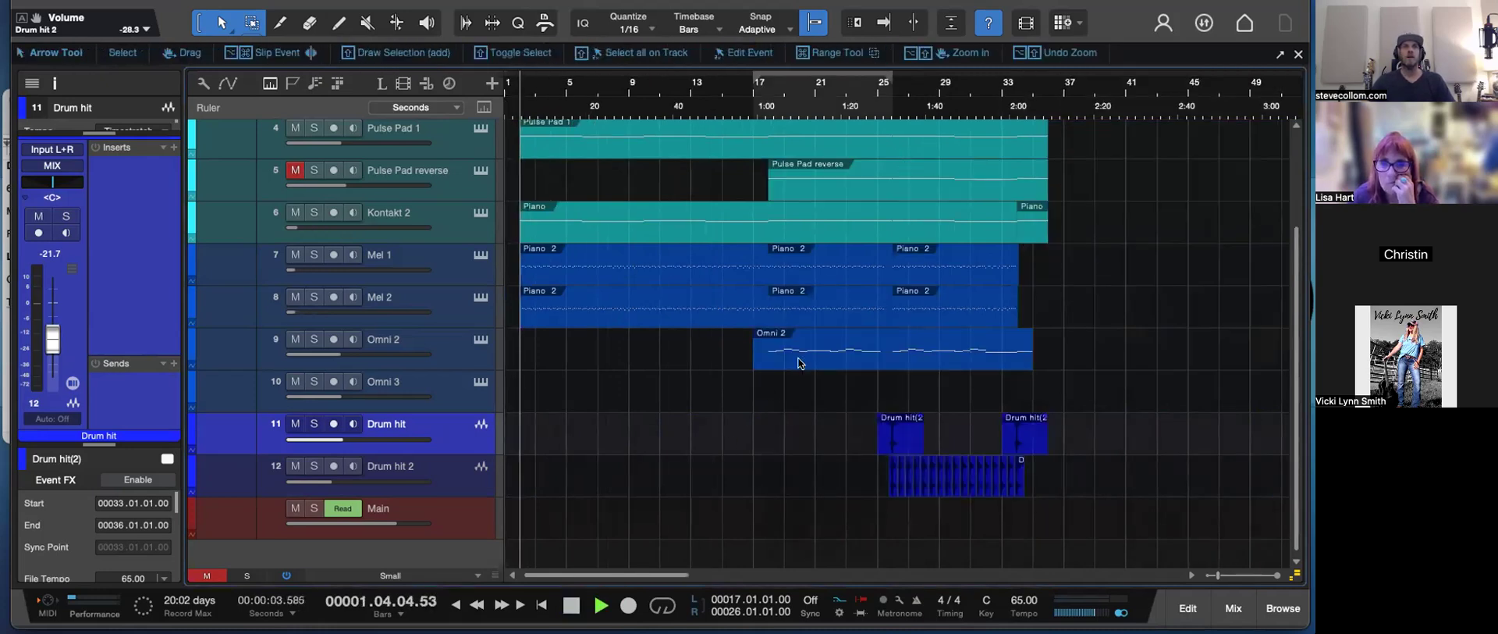
key(e)
key(w)
- Show track automation with Mel 1 enlarged, and raise the points at the start and around bar 10 of its volume envelope
click(439, 261)
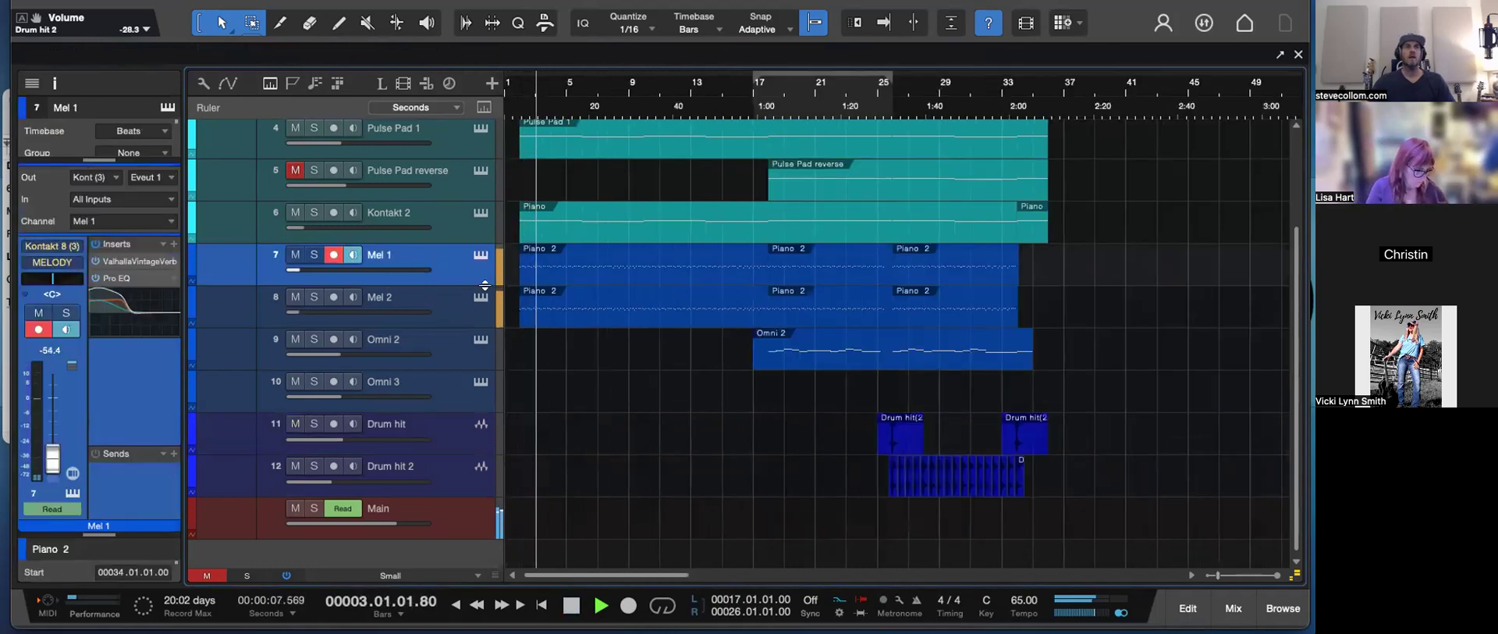
drag(406, 285, 403, 359)
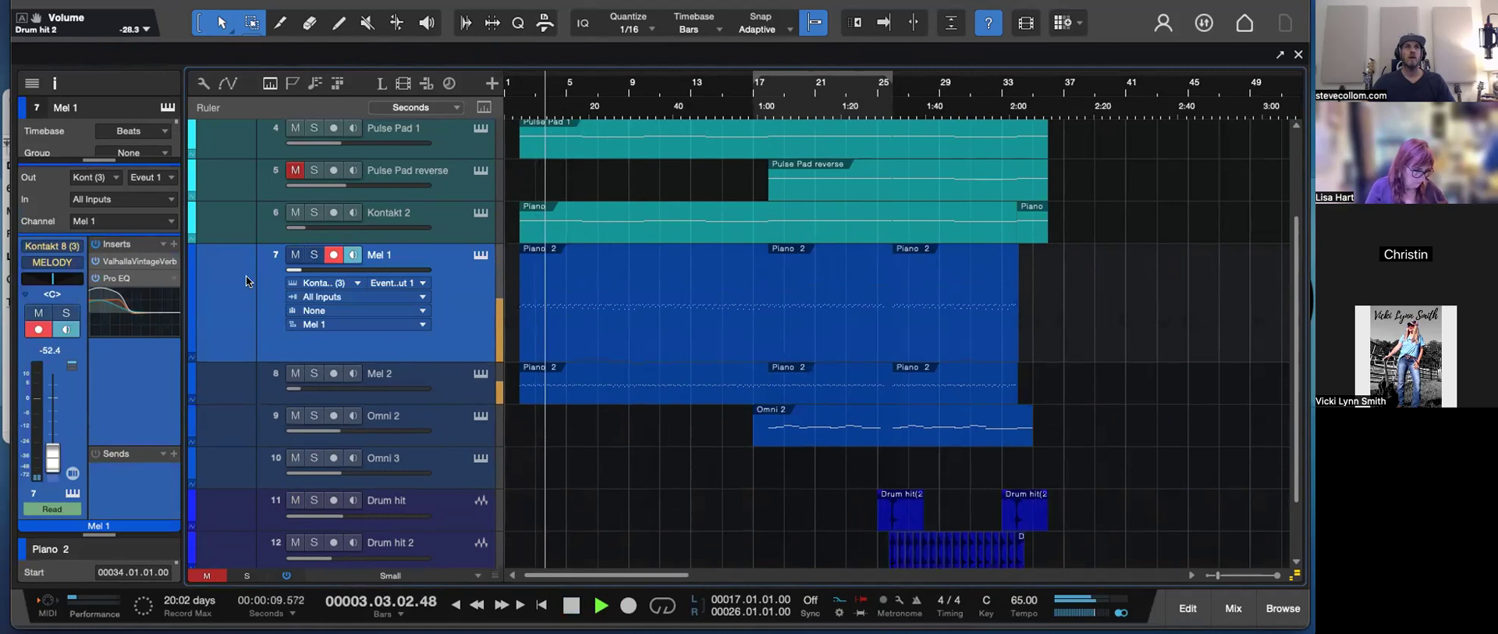
key(a)
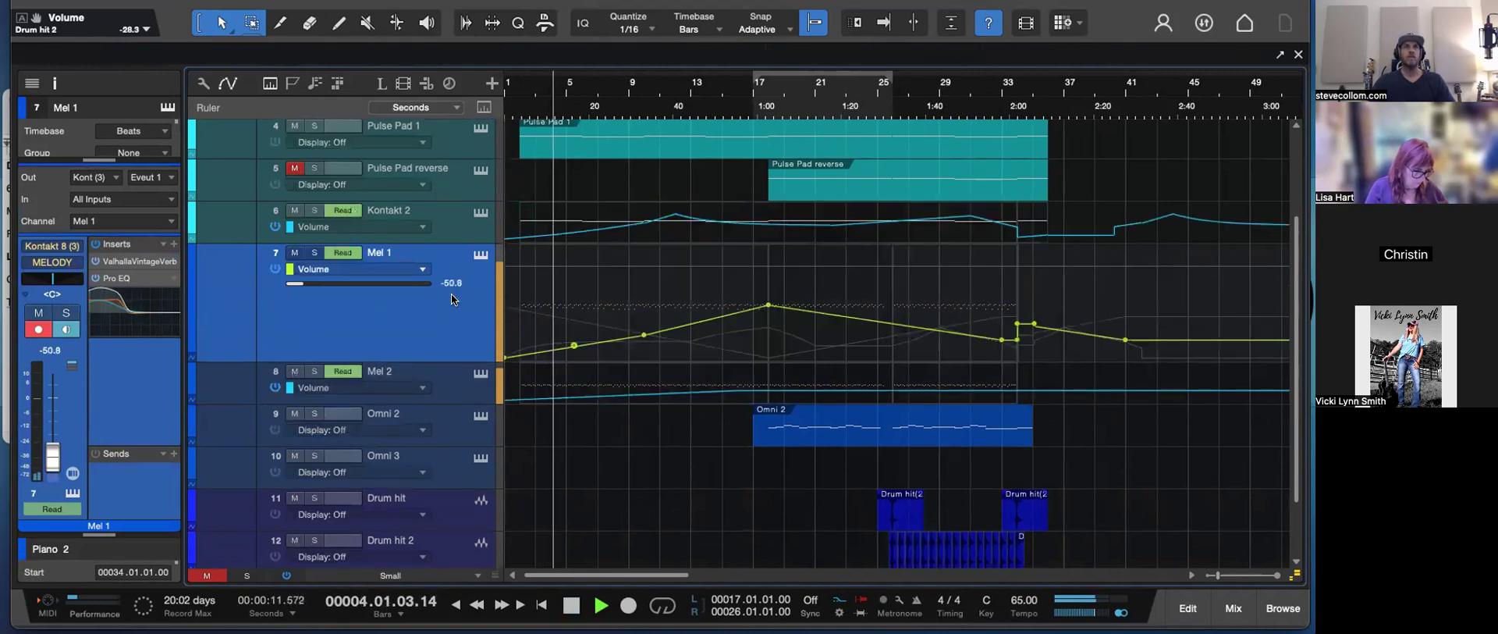
drag(504, 357, 505, 340)
drag(644, 334, 643, 315)
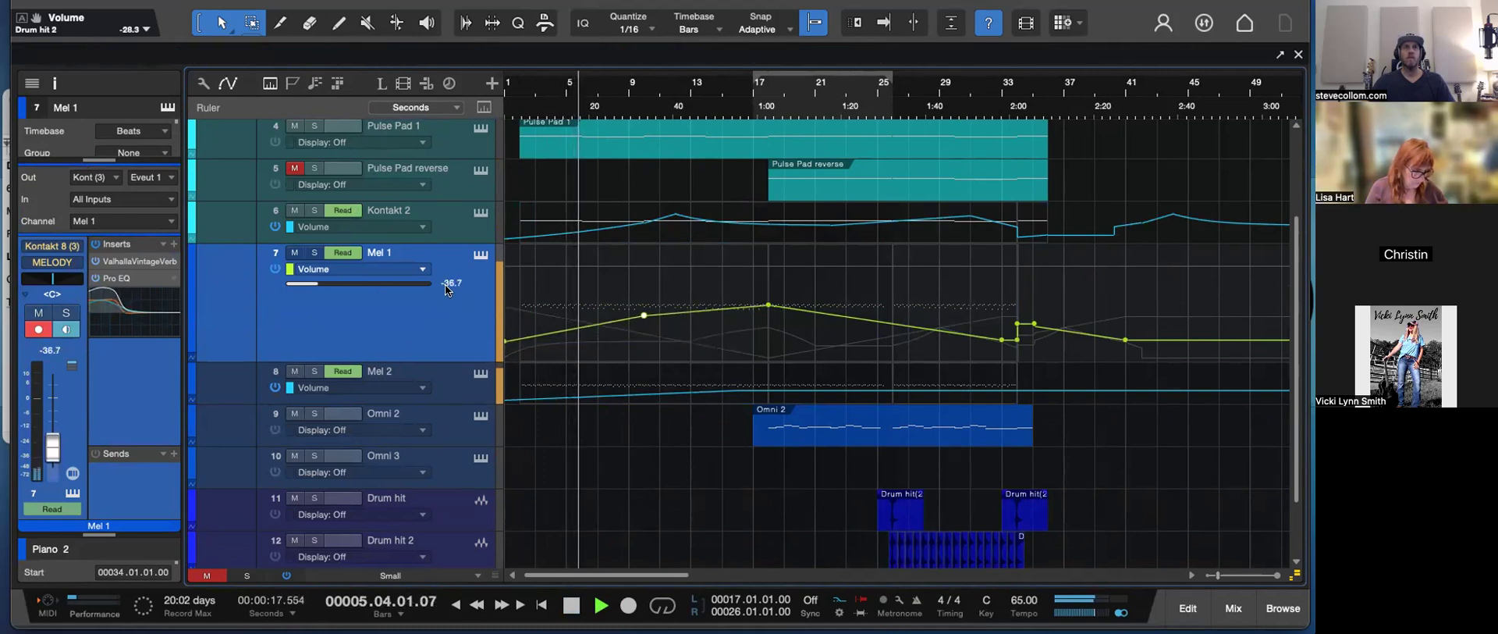
- Check Mel 1 in solo, then fine-tune its volume point around bar 10 and raise the peak point around bar 18
click(314, 252)
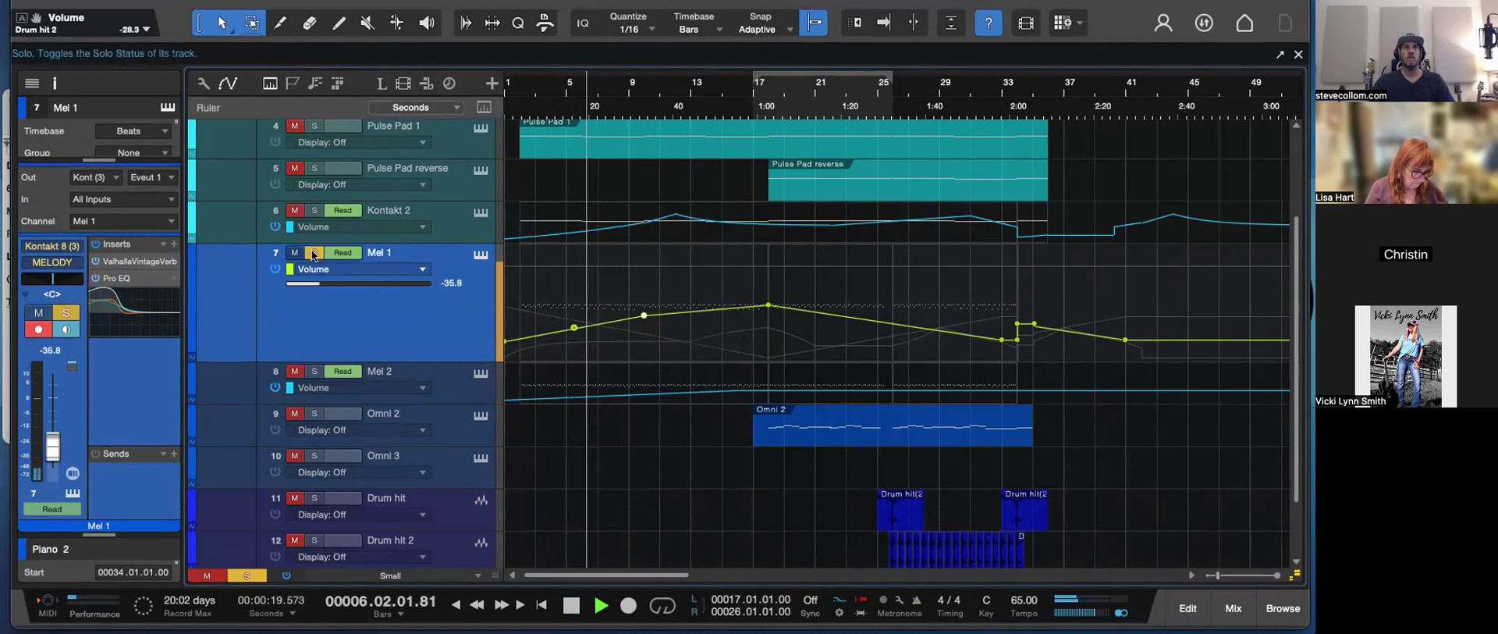
click(314, 254)
drag(643, 315, 644, 309)
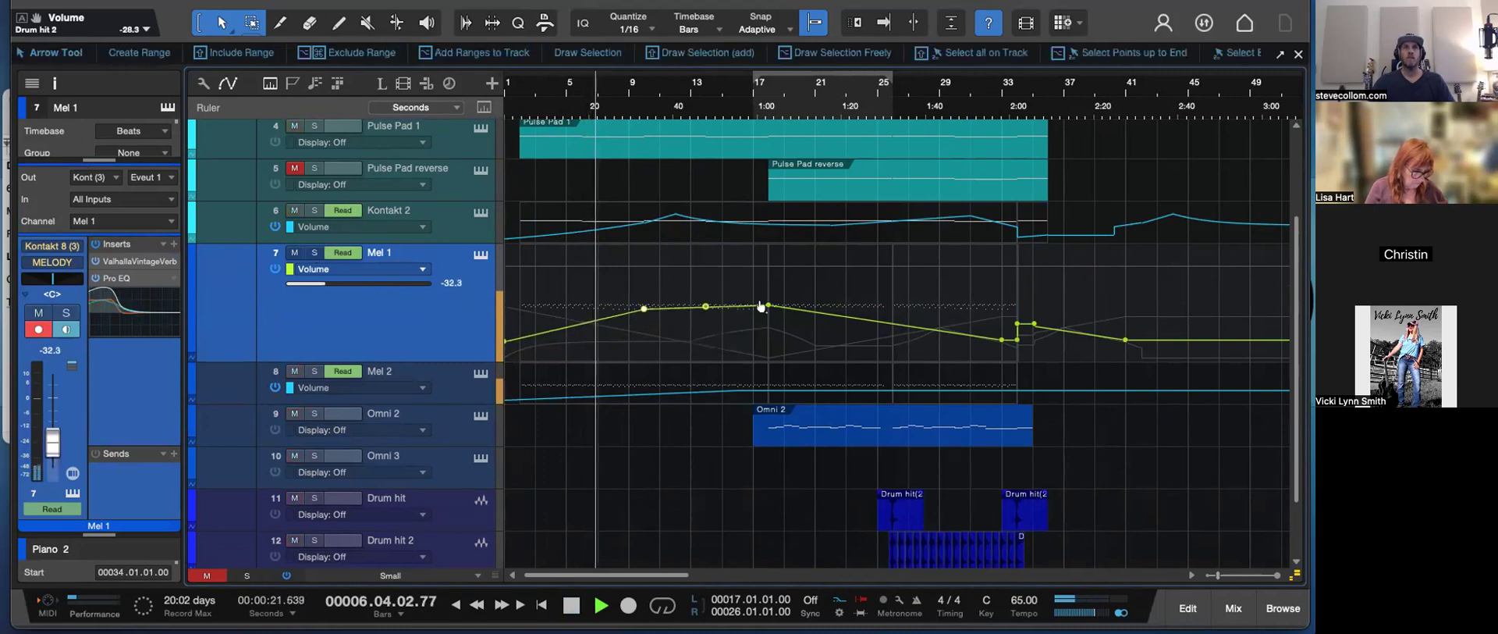
drag(762, 306, 761, 299)
drag(644, 312, 644, 320)
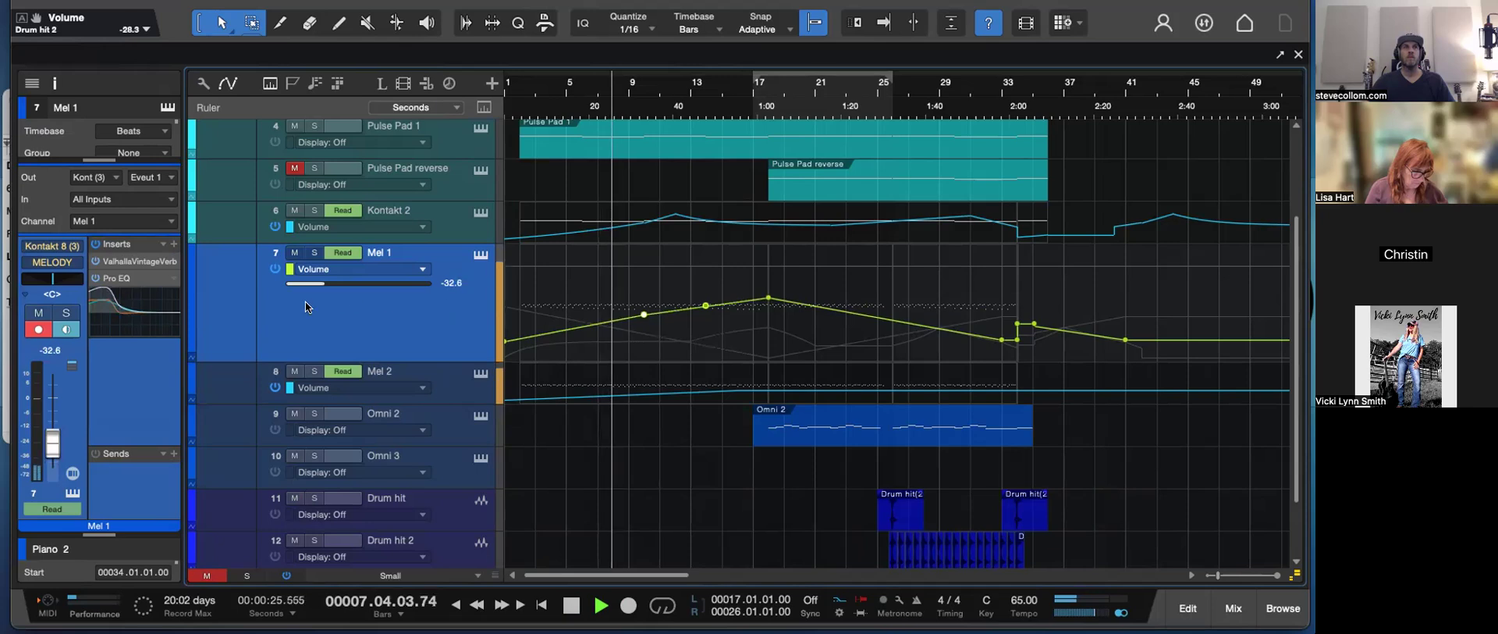
- Set the mix of Mel 1's ValhallaVintageVerb reverb to 50.0 % and close the plugin
click(141, 262)
drag(622, 277, 645, 321)
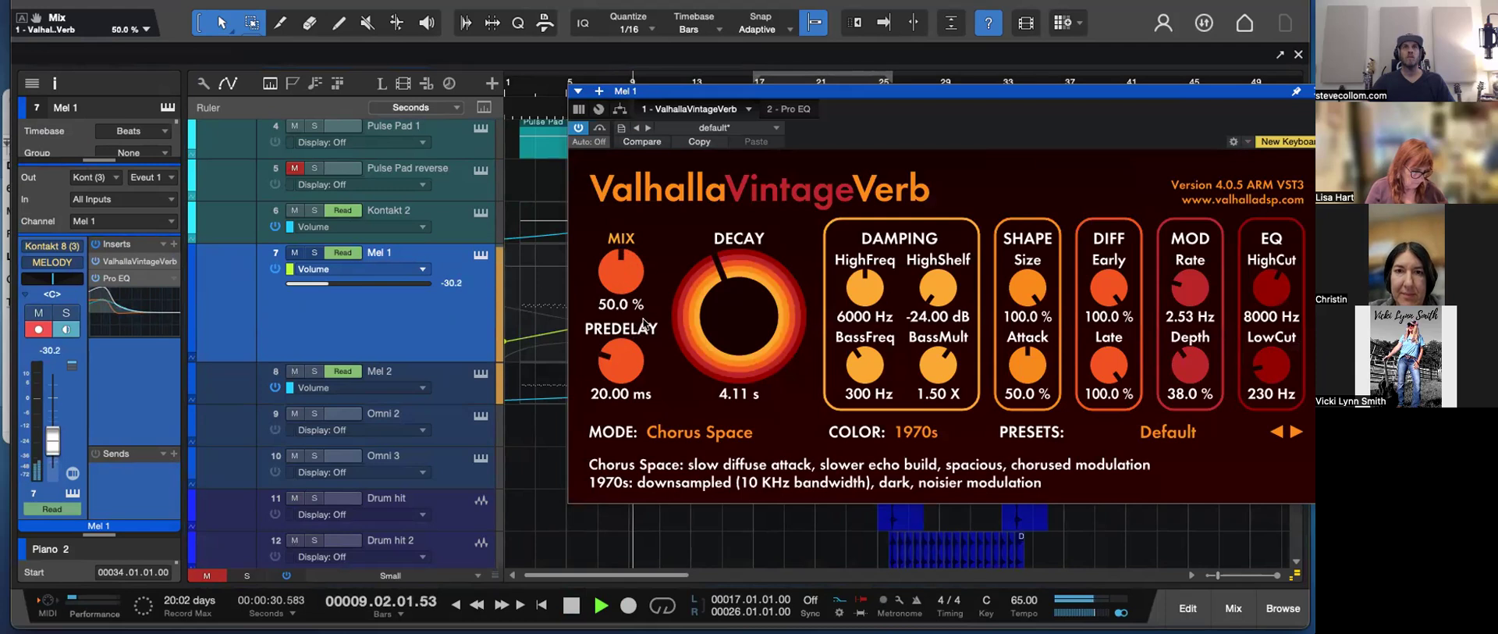
drag(1253, 93, 1172, 96)
click(1235, 94)
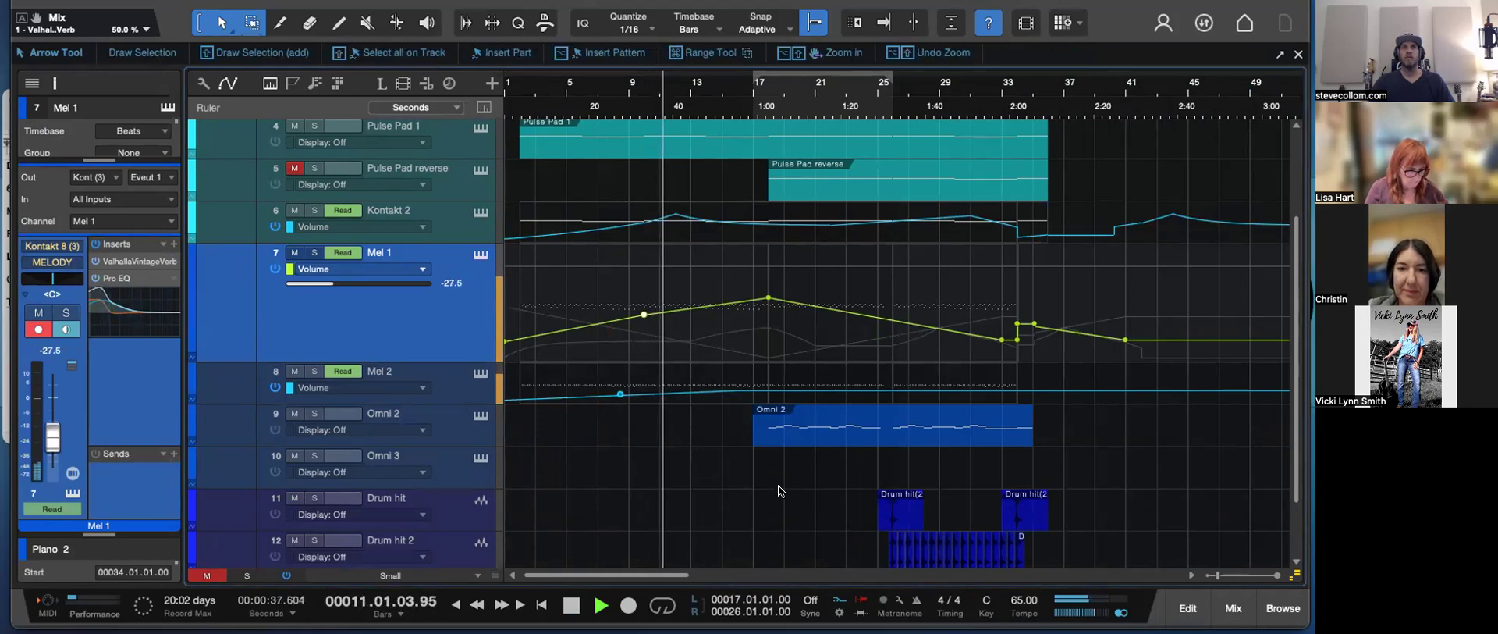
- Audition the Kontakt 2 track briefly in solo during playback, then return to the full mix
scroll(778, 490, down, 2)
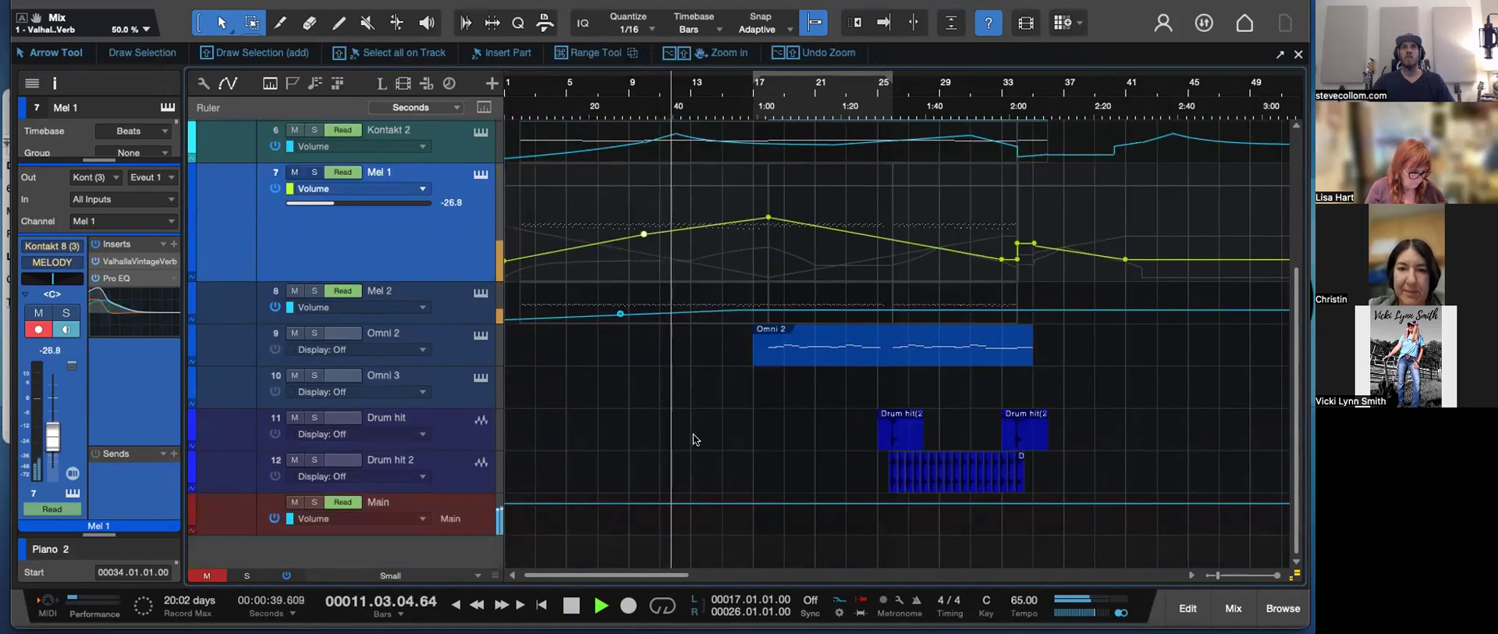
click(350, 429)
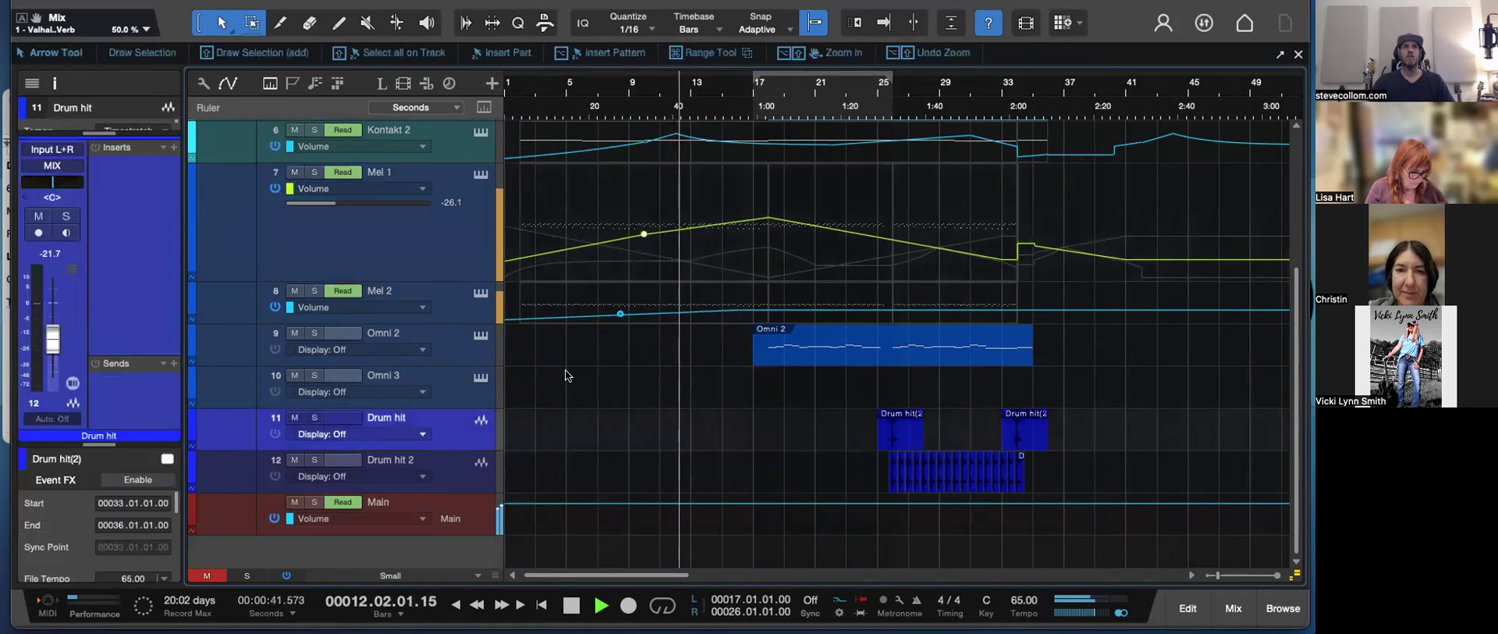
scroll(674, 358, up, 5)
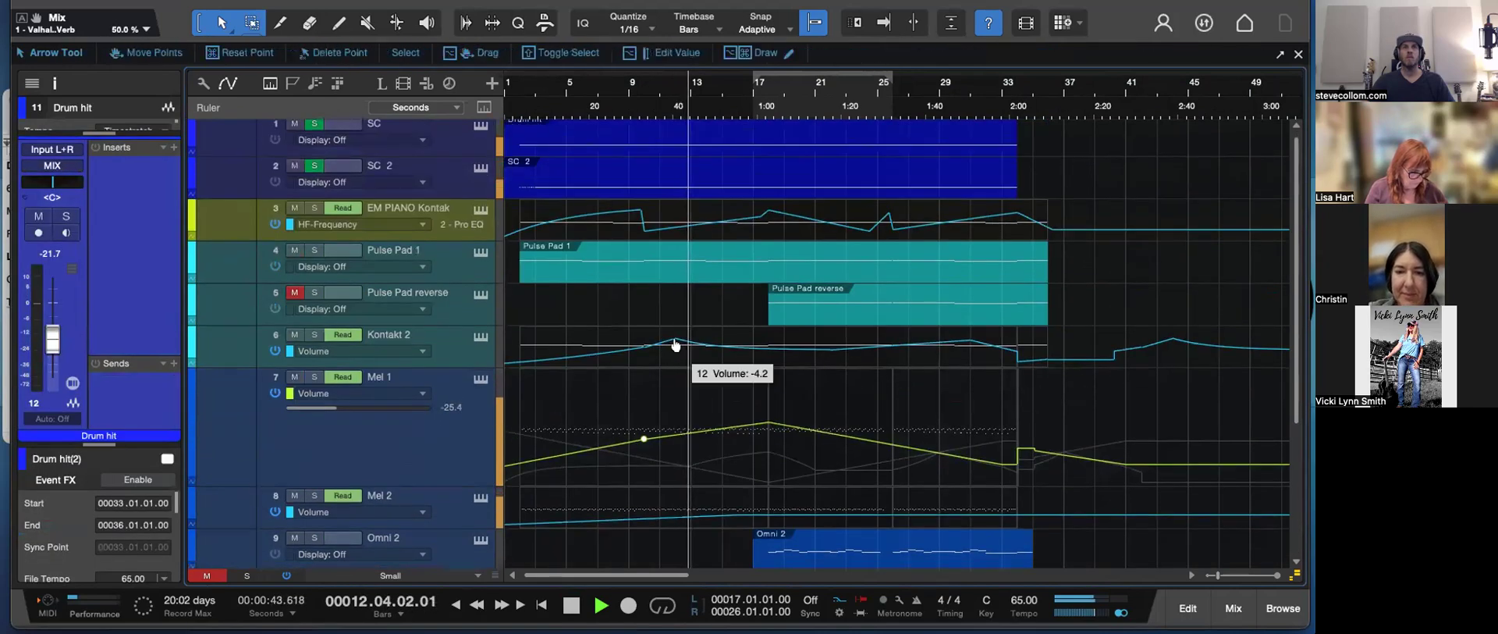
click(313, 334)
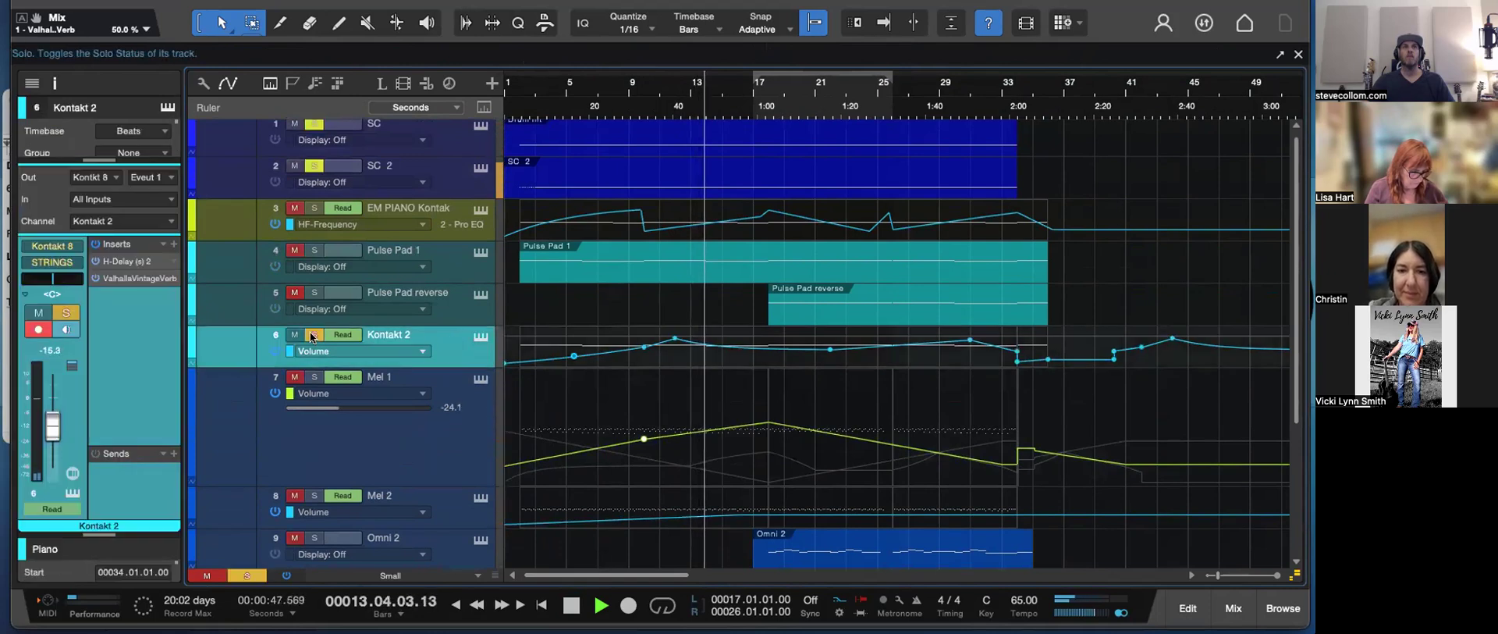
click(313, 334)
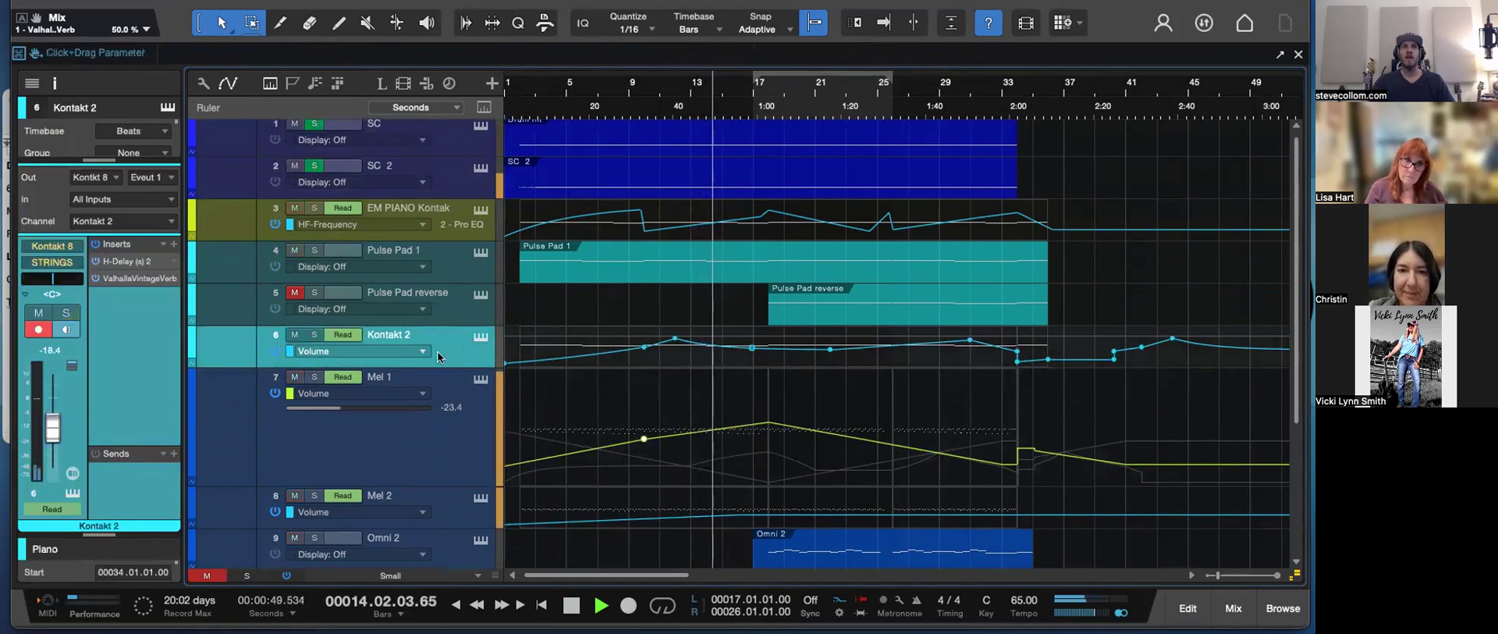
- Enlarge the Kontakt 2 track and view its Ethereal Earth instrument, then close the instrument window
drag(439, 367, 440, 401)
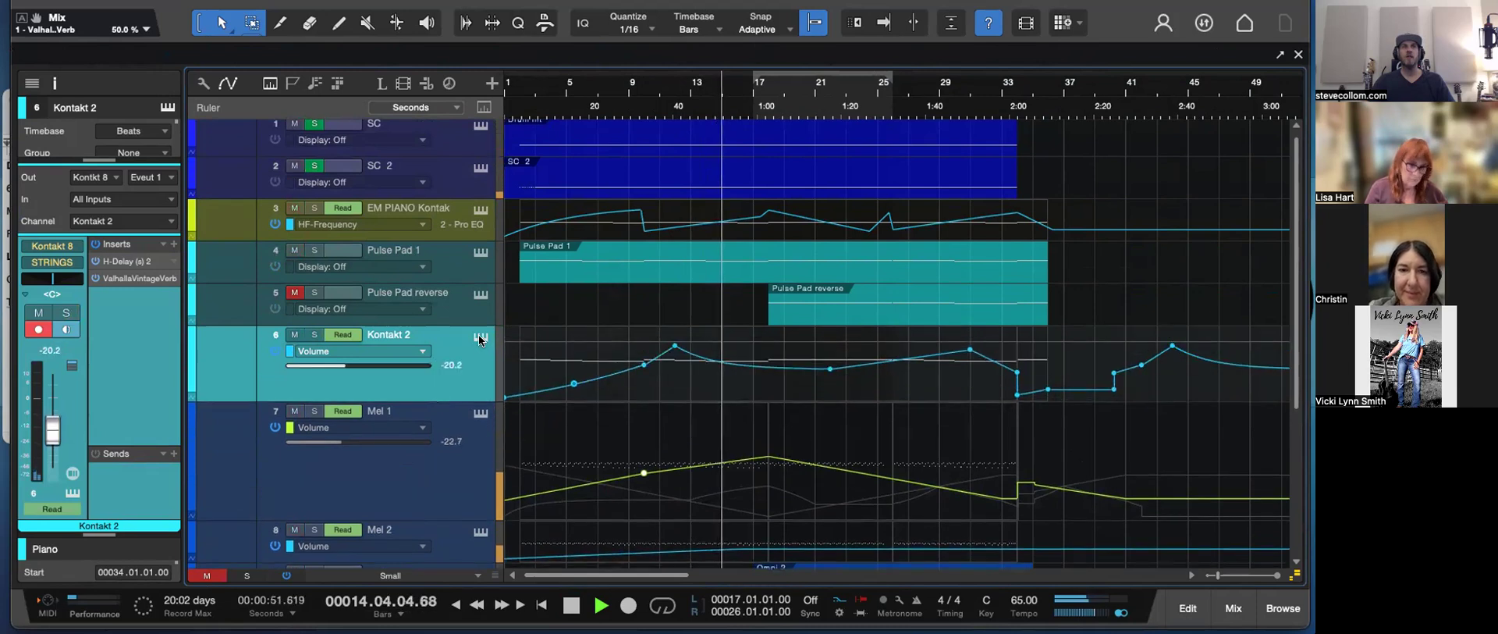
click(481, 337)
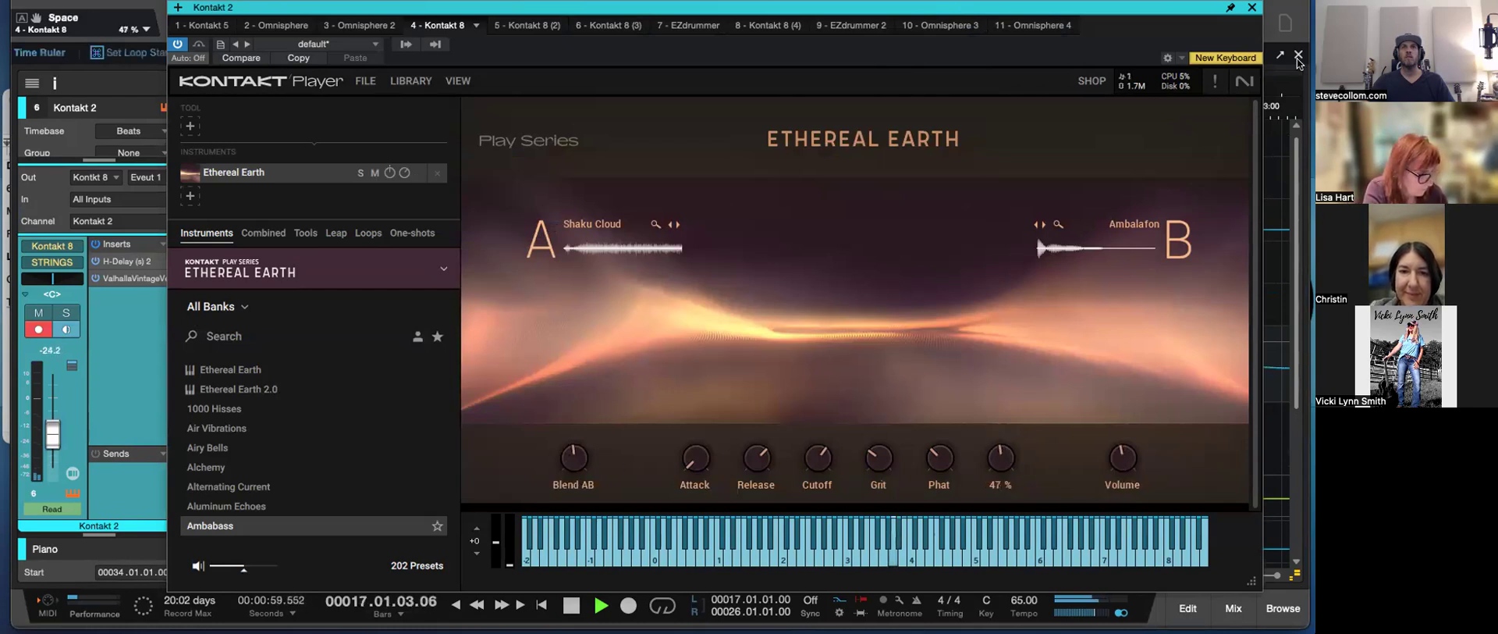
click(1252, 8)
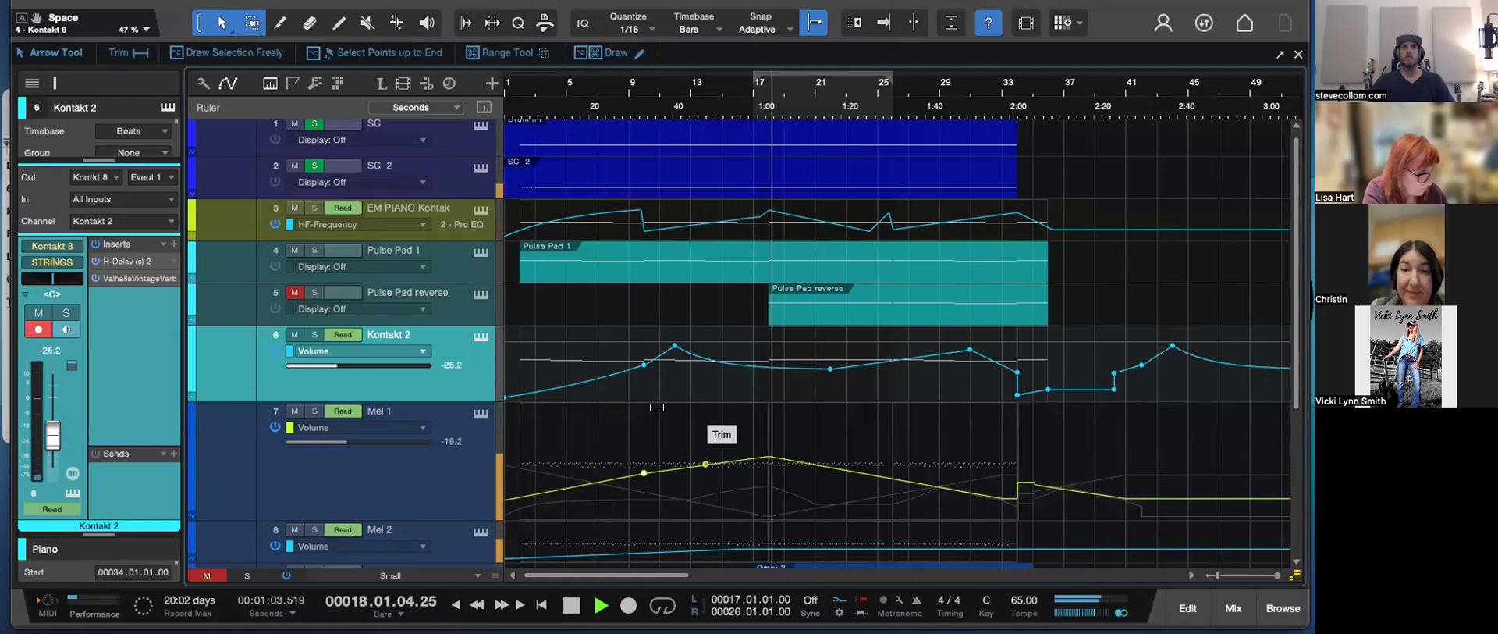
- Shrink all tracks to Tiny height, stop playback, enlarge the Omni 2 track and duplicate it with its events
scroll(763, 414, down, 1)
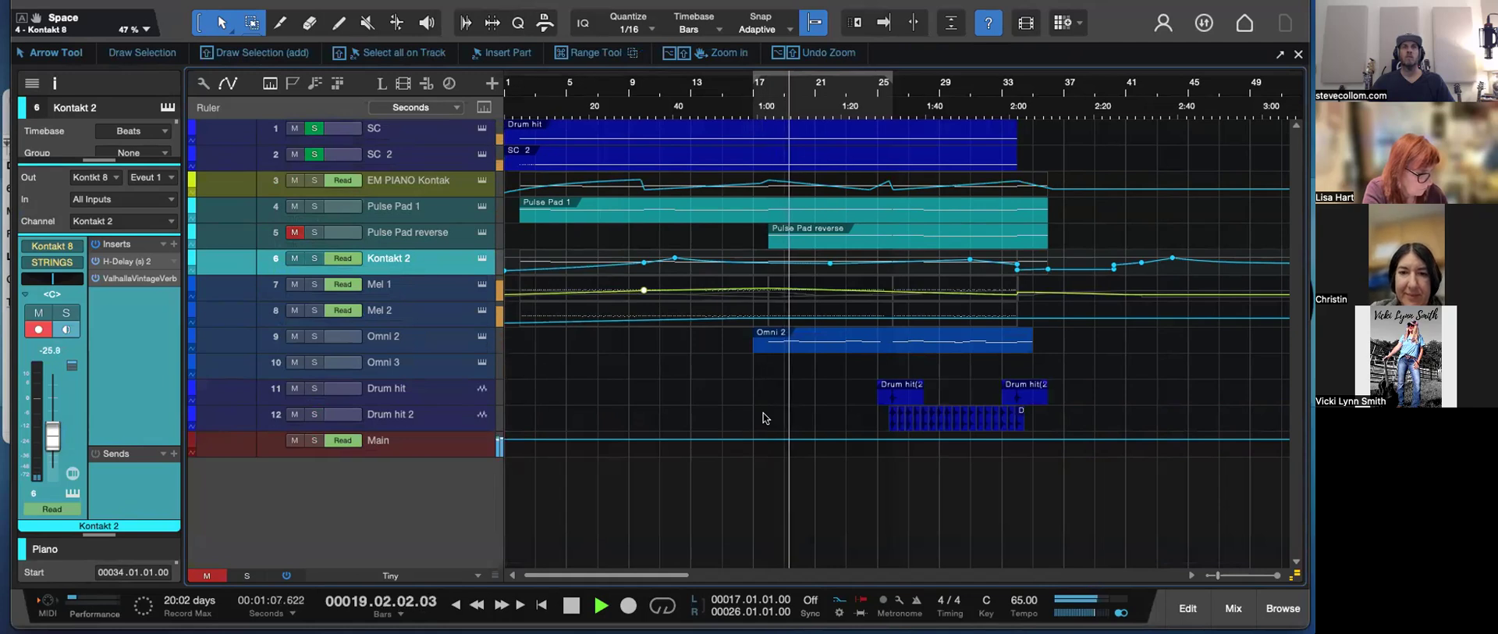
click(421, 343)
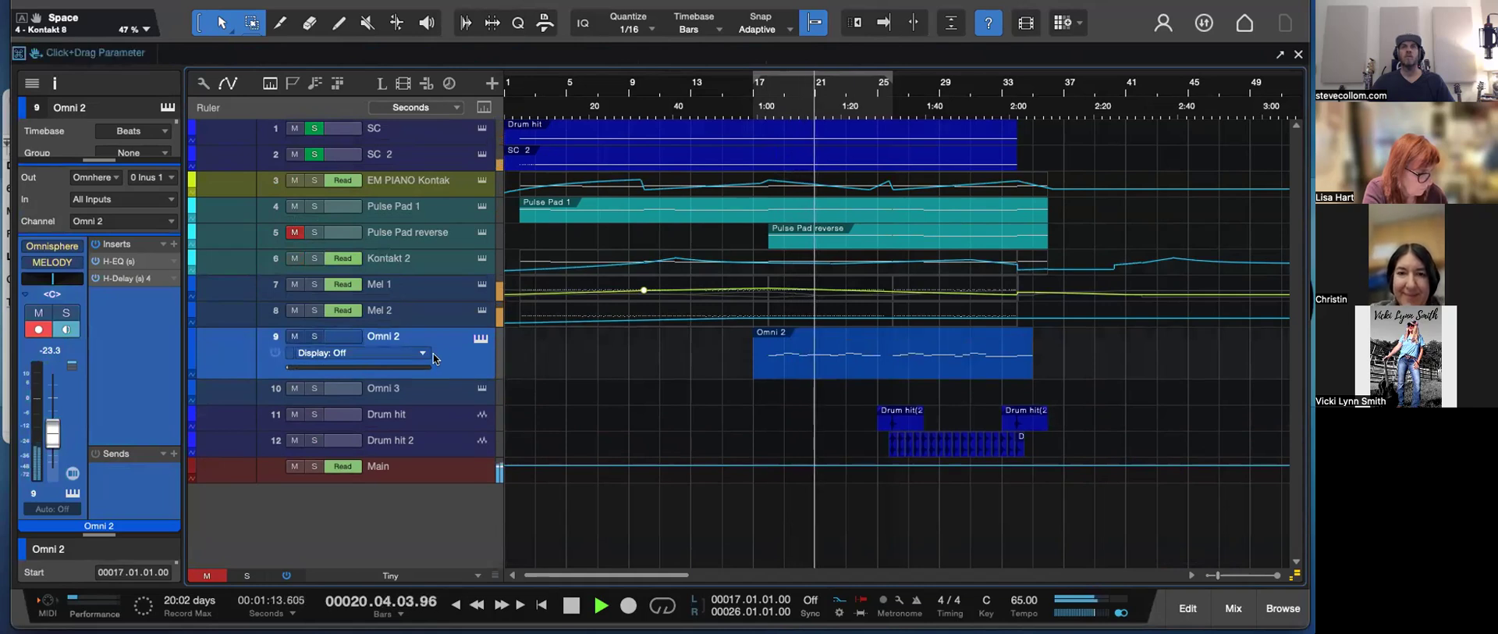
key(space)
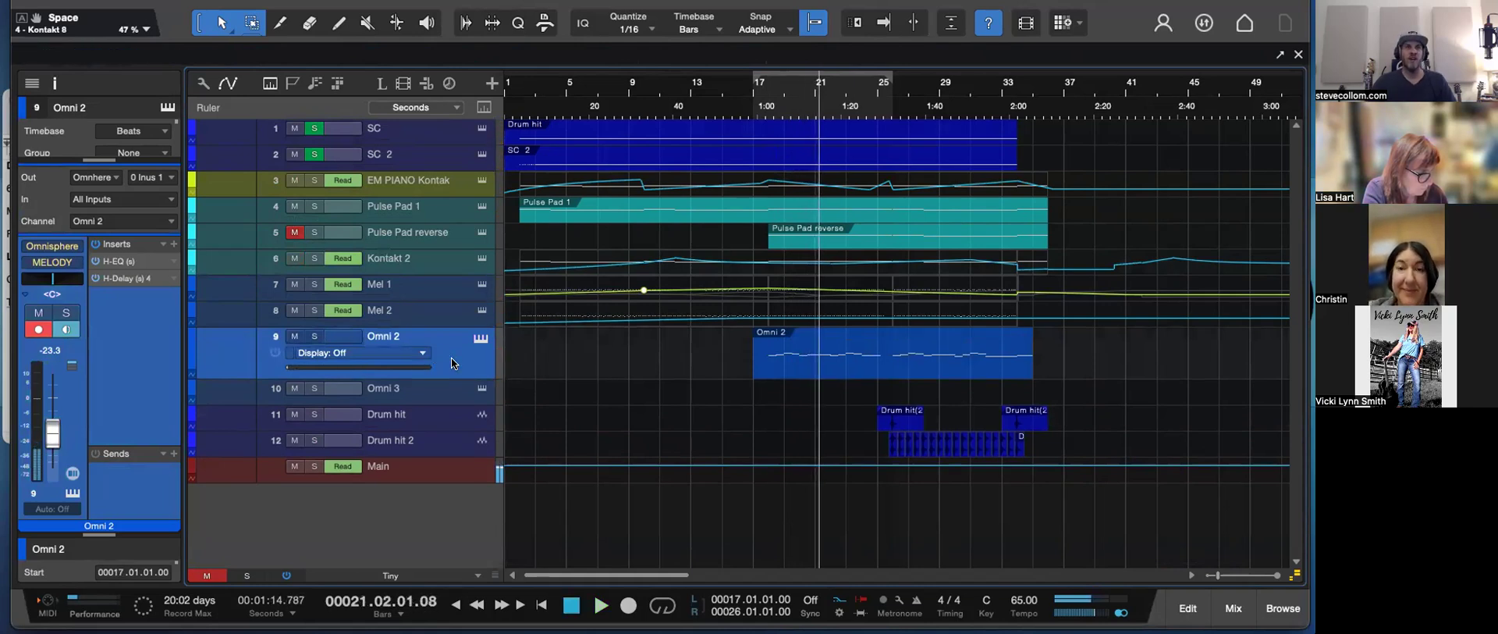
drag(453, 355, 459, 372)
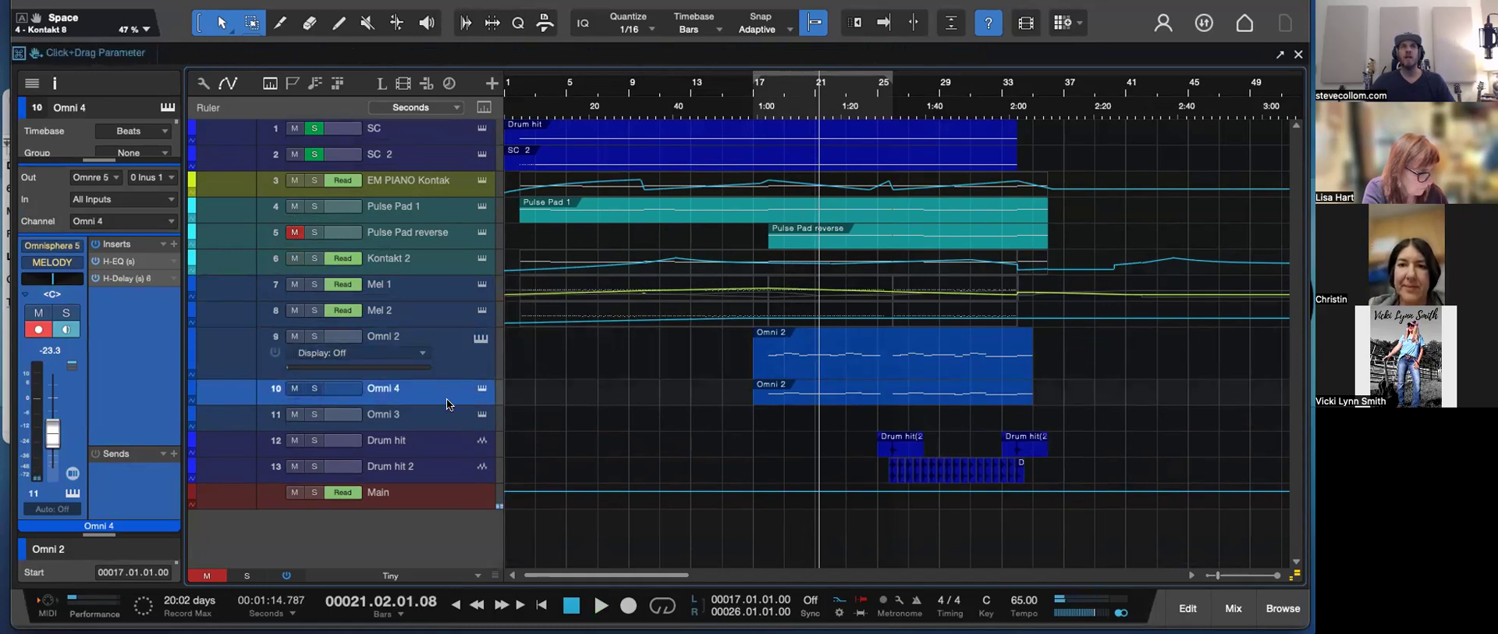
- Enlarge Omni 2 and its duplicate for easier viewing, and place the playhead at bar 16
drag(449, 402, 449, 421)
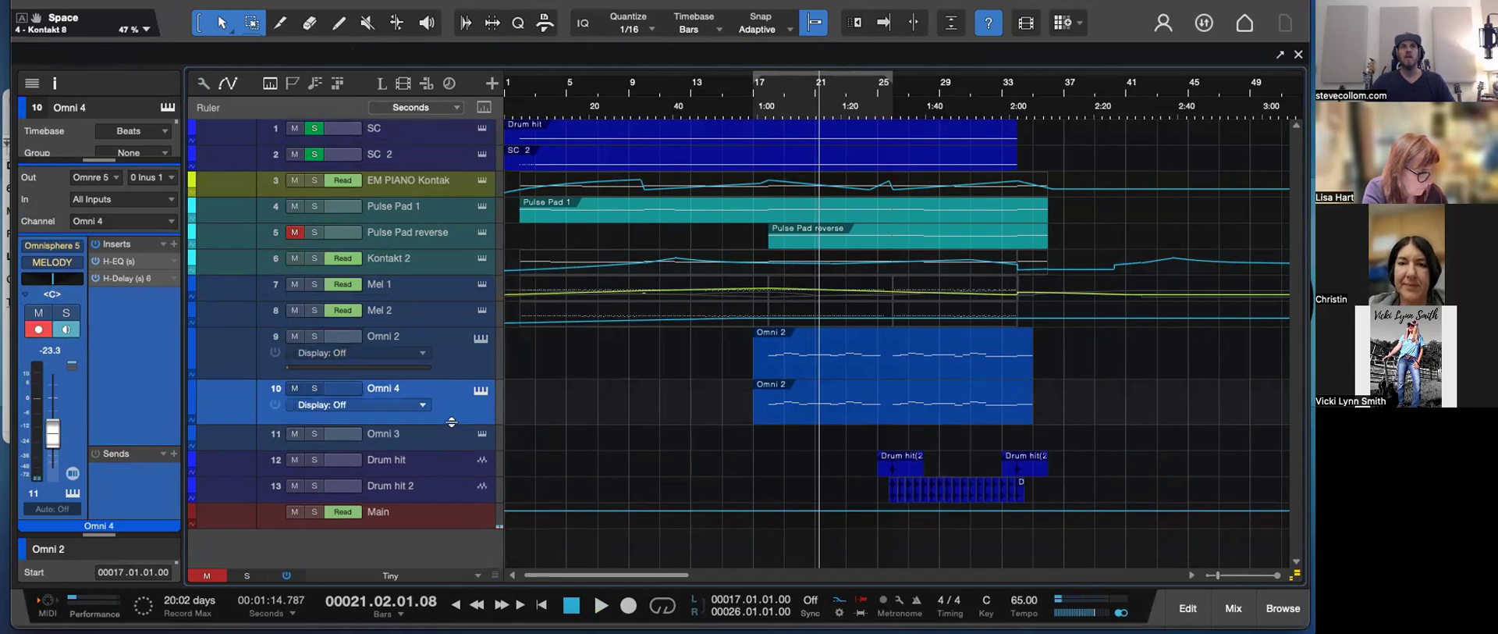
drag(451, 421, 451, 446)
drag(448, 377, 448, 384)
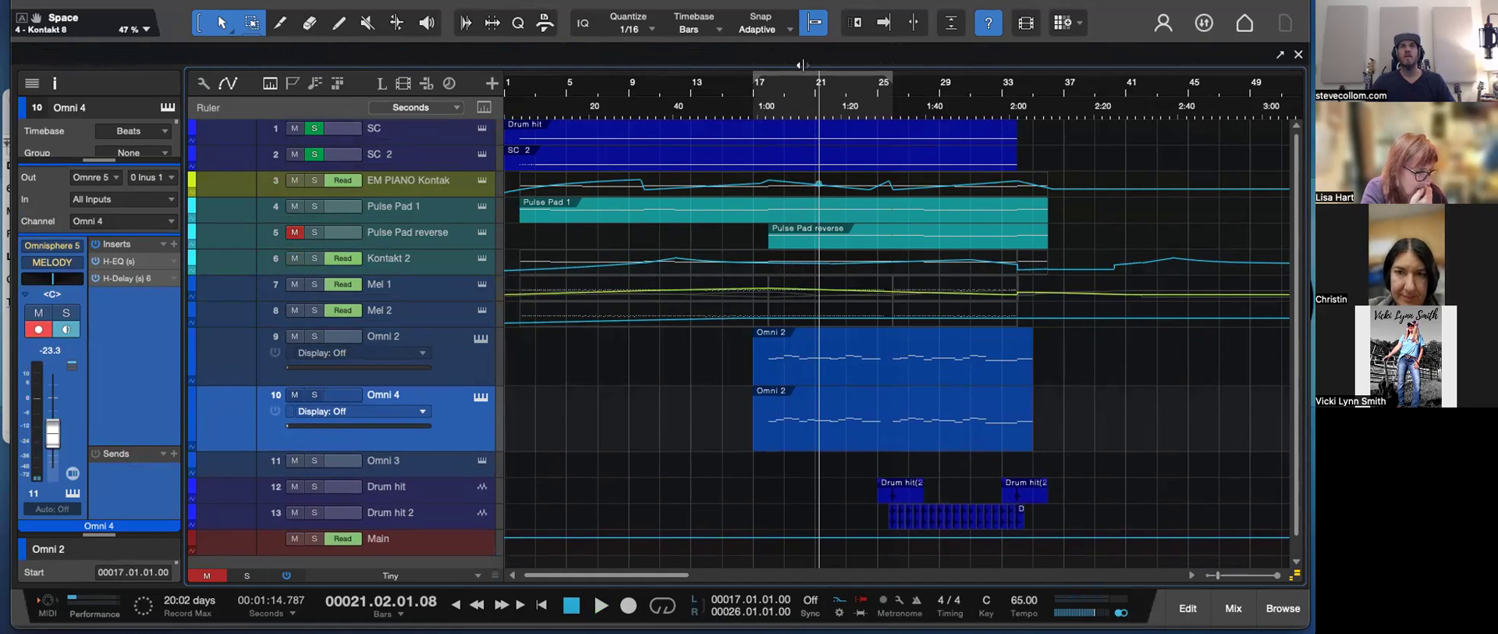
click(737, 88)
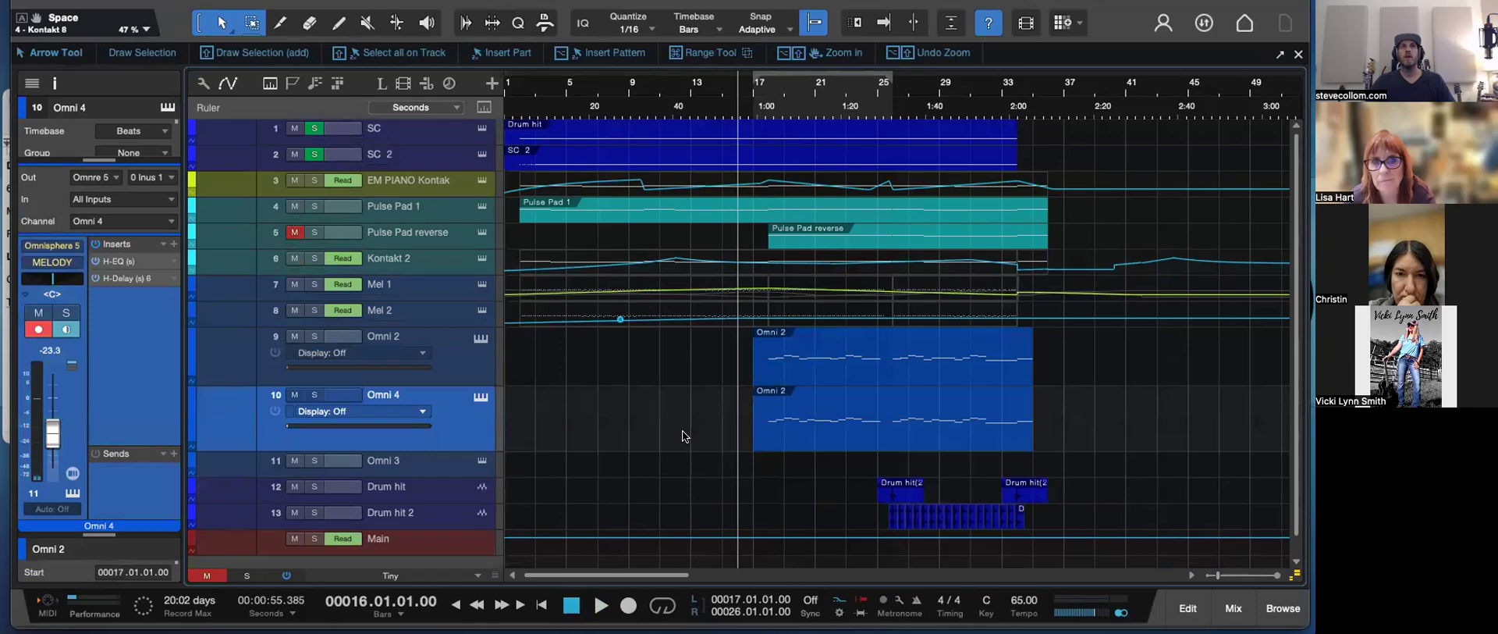
- Insert the ValhallaShimmer reverb from the Valhalla DSP plugins on the Omni 4 track
click(173, 245)
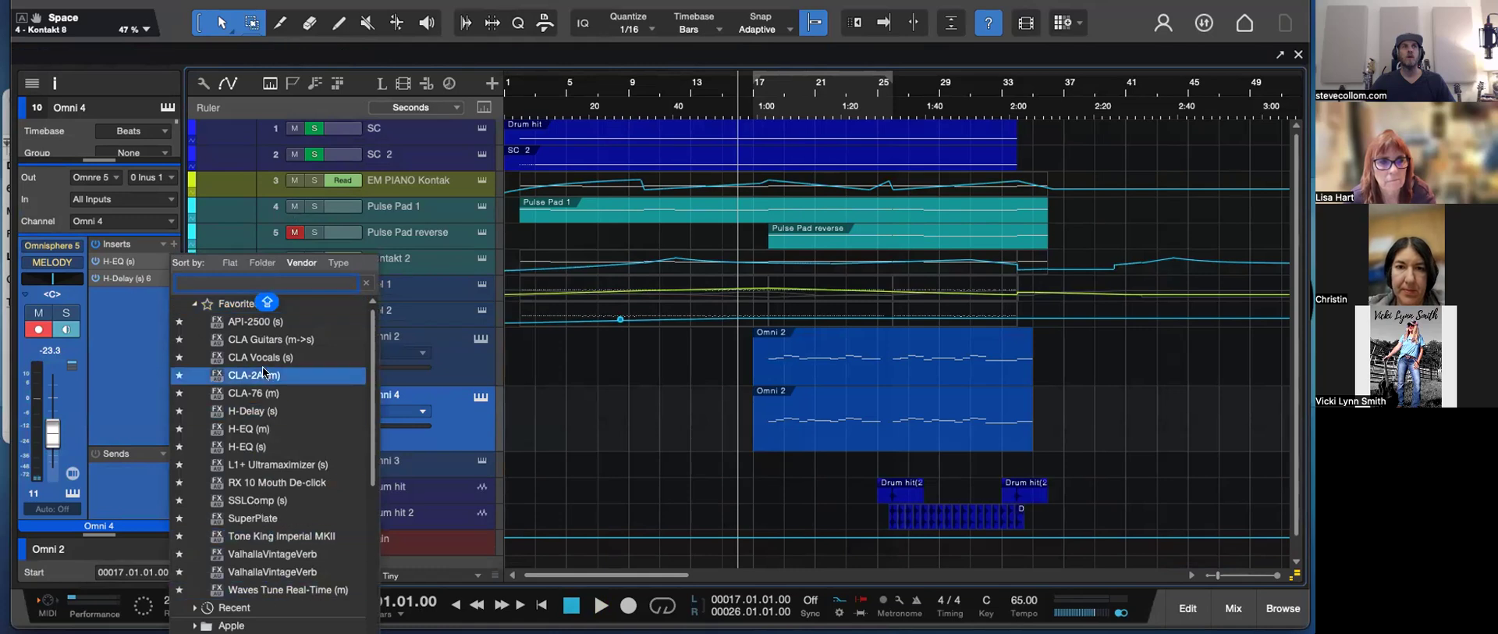
click(195, 303)
click(274, 464)
scroll(278, 458, down, 1)
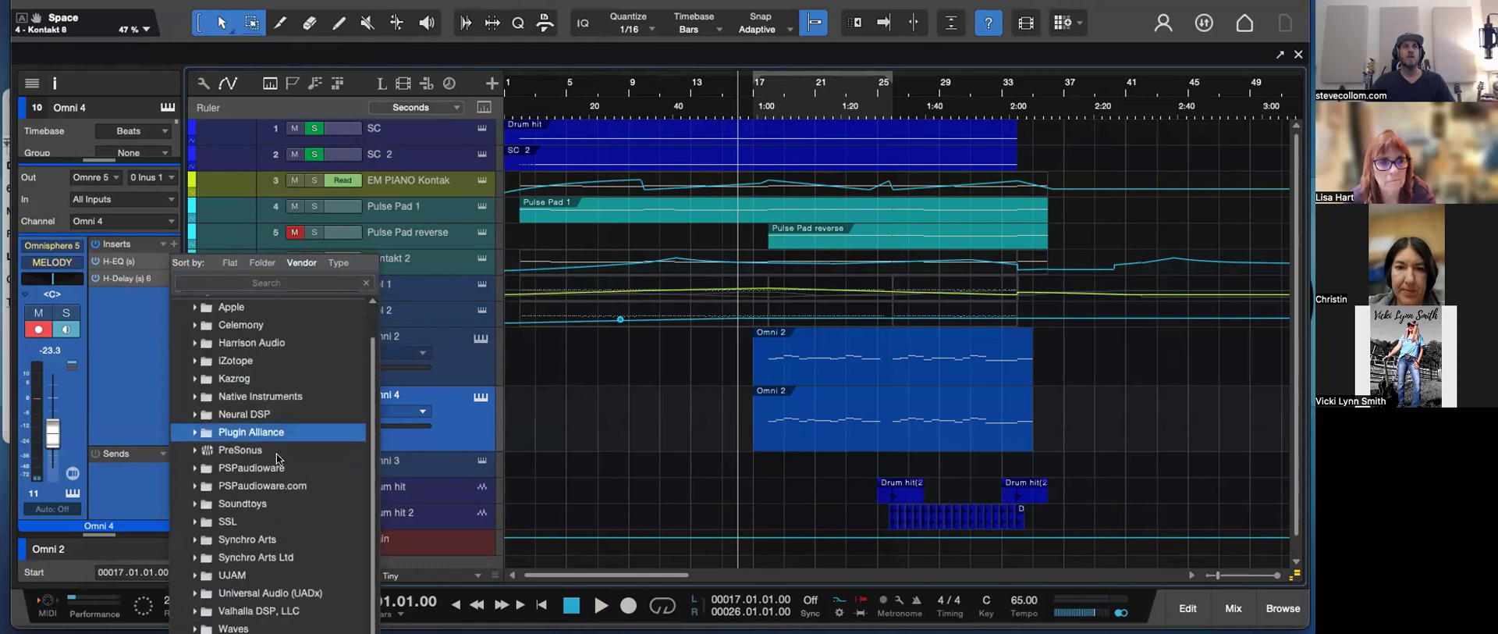
click(252, 614)
click(378, 258)
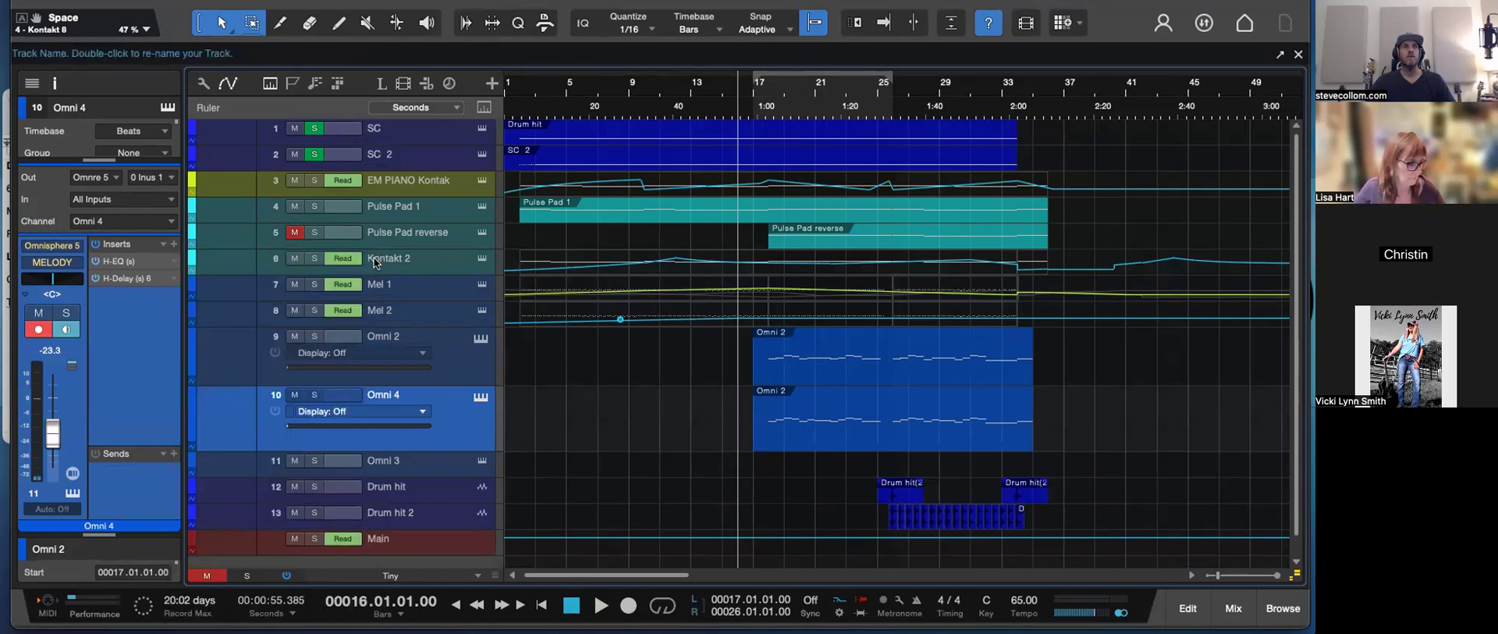
click(173, 244)
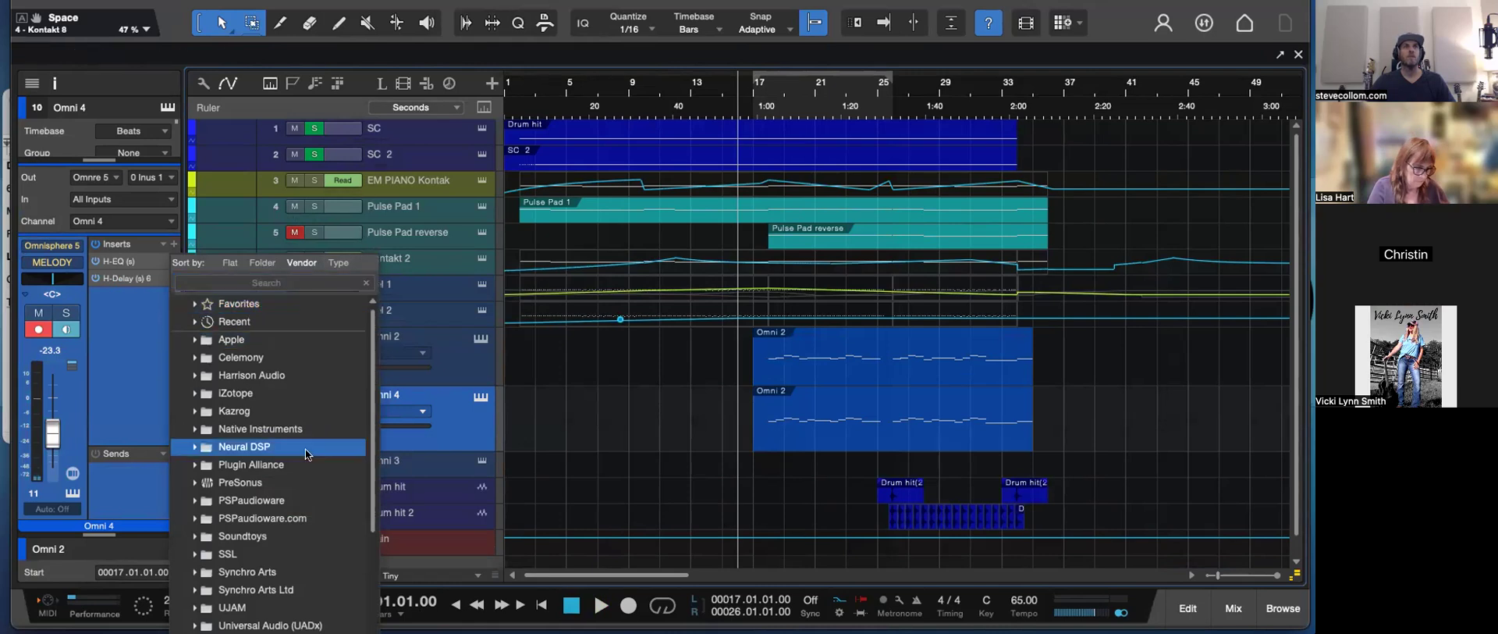
scroll(279, 562, down, 3)
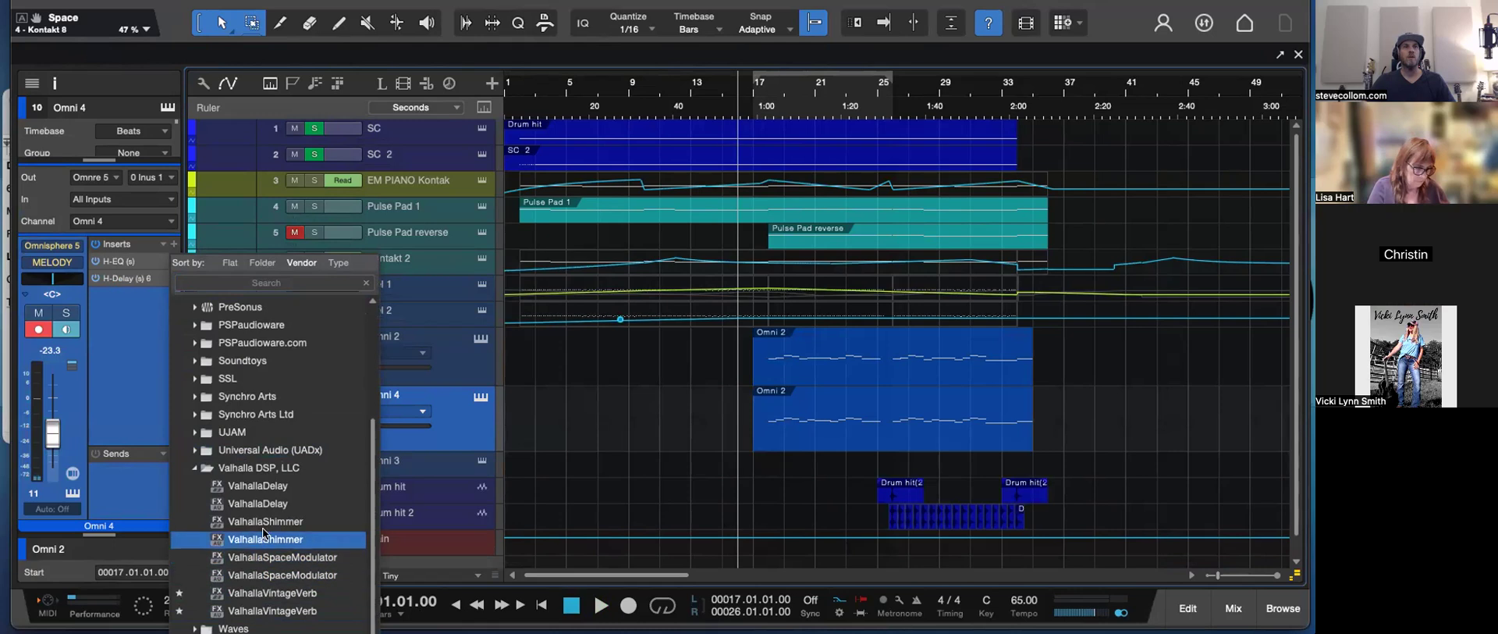
click(262, 523)
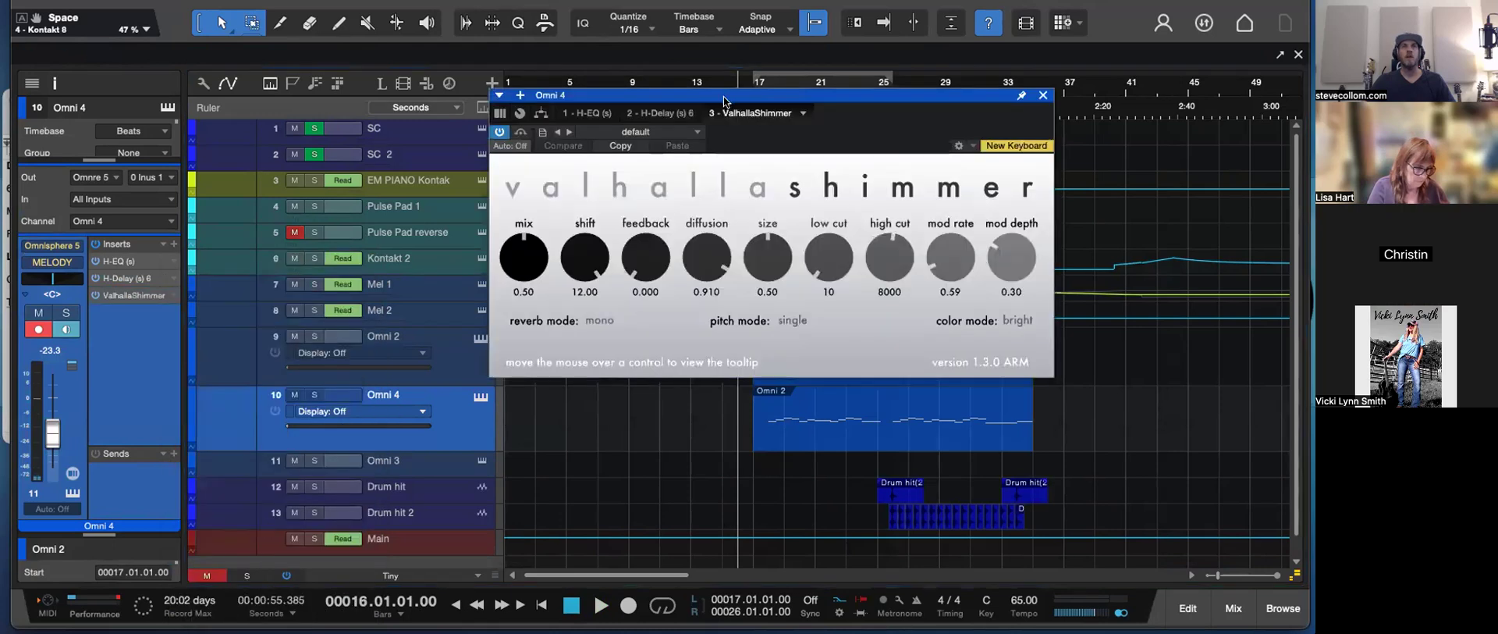
- Set ValhallaShimmer's mix to 1.00 and feedback to 0.615 on Omni 4, play the section to hear it, and bring its controls back up
drag(722, 88, 513, 137)
drag(423, 275, 420, 255)
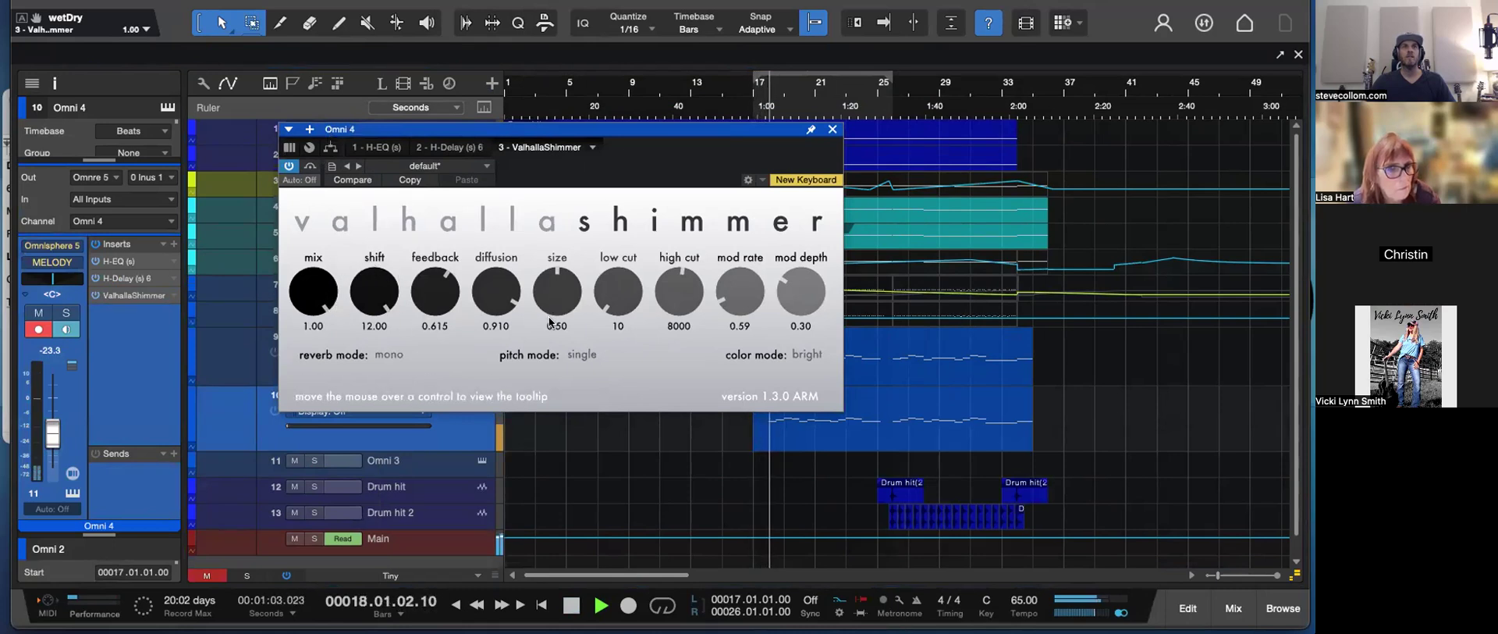
drag(699, 147, 570, 201)
click(703, 182)
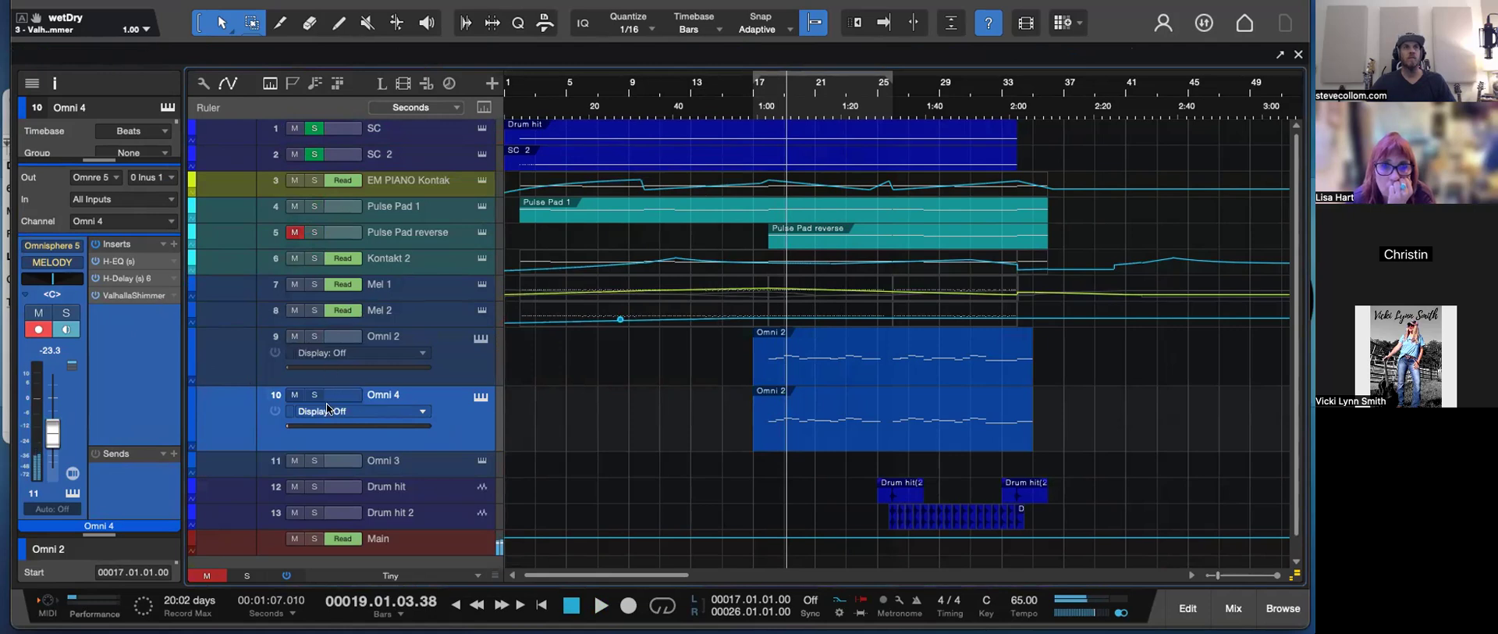
click(142, 296)
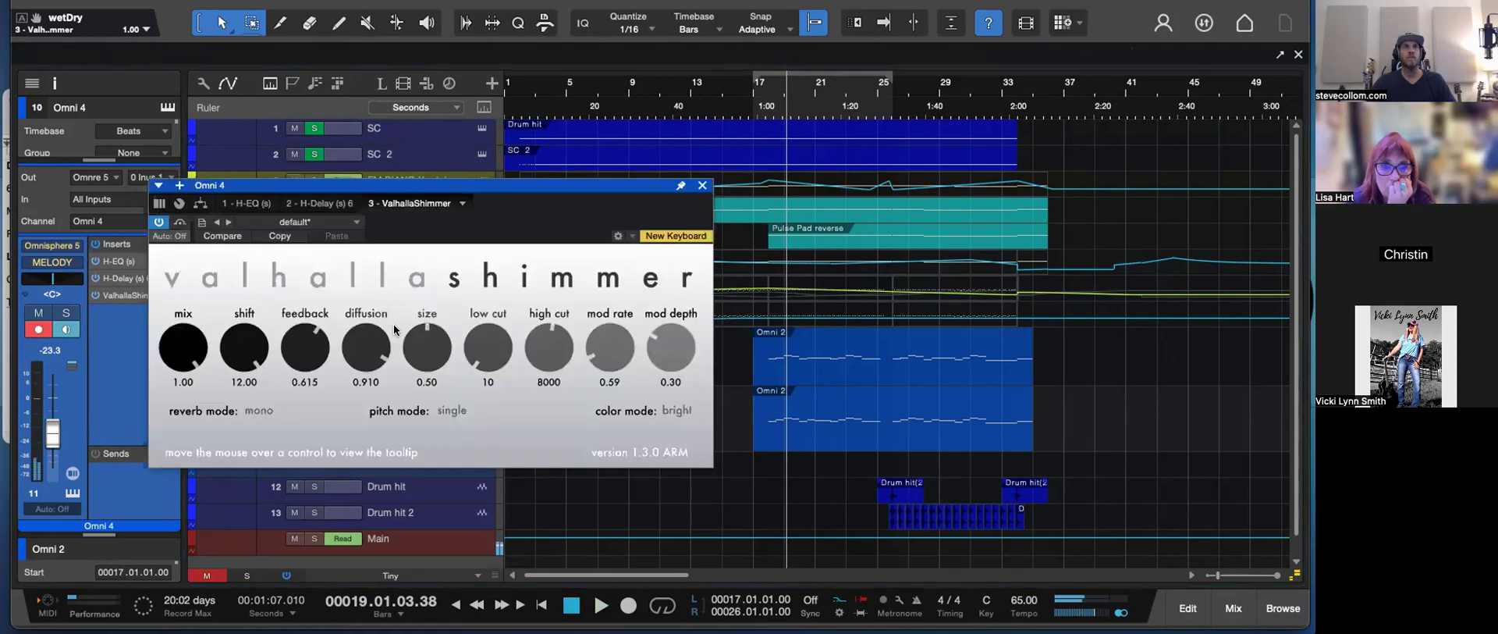
- Close the reverb window and add a Volume automation parameter to the Omni 4 track
click(702, 184)
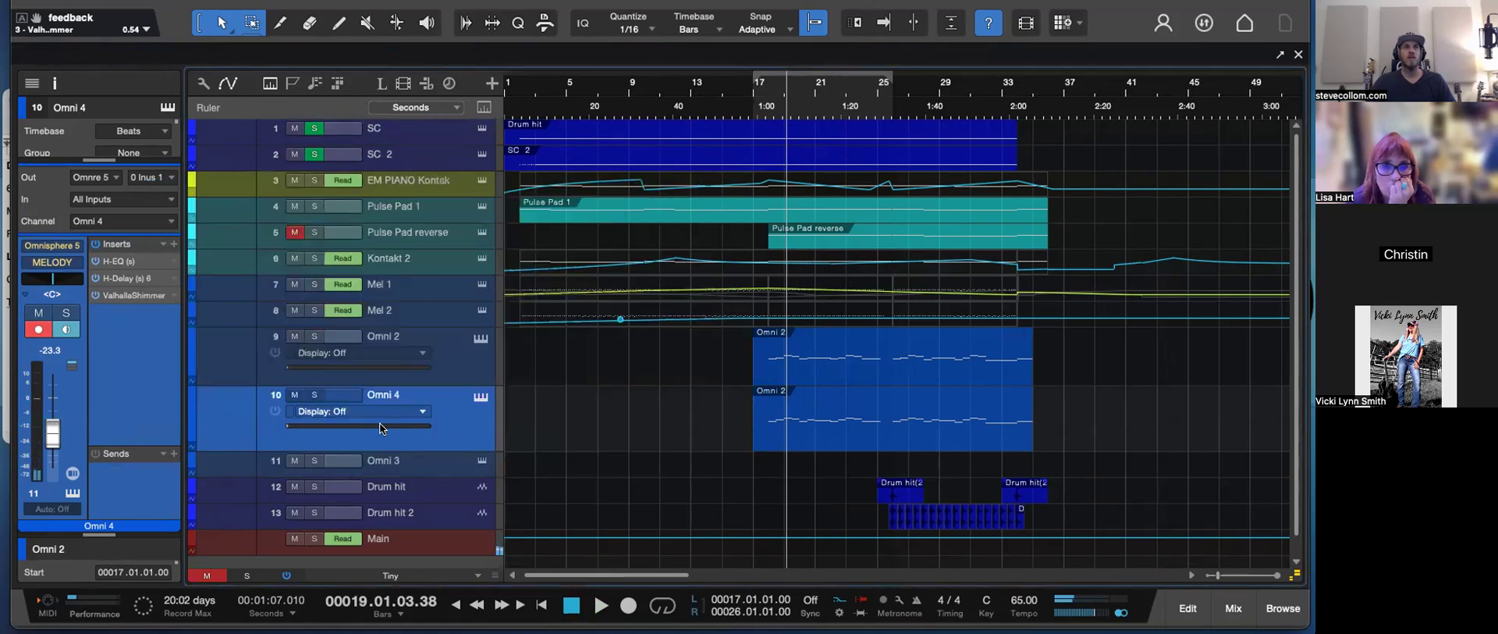
click(332, 411)
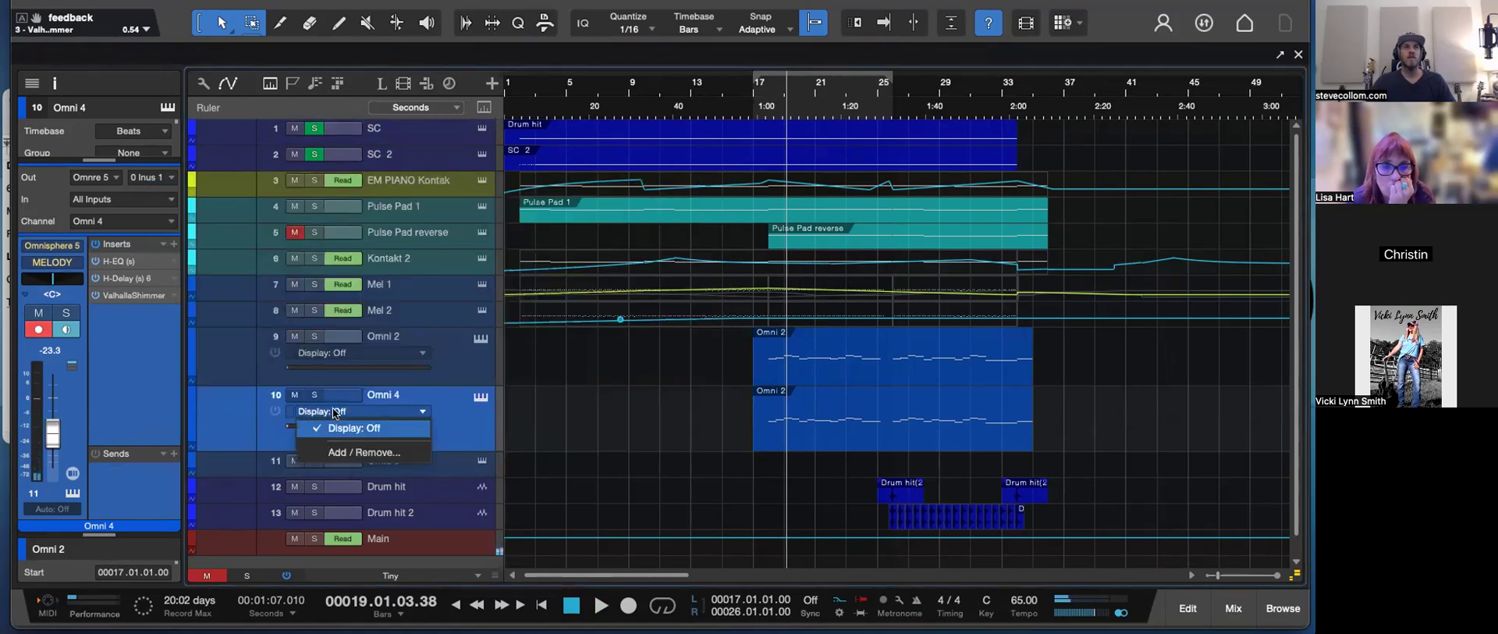
click(352, 453)
drag(661, 73, 377, 120)
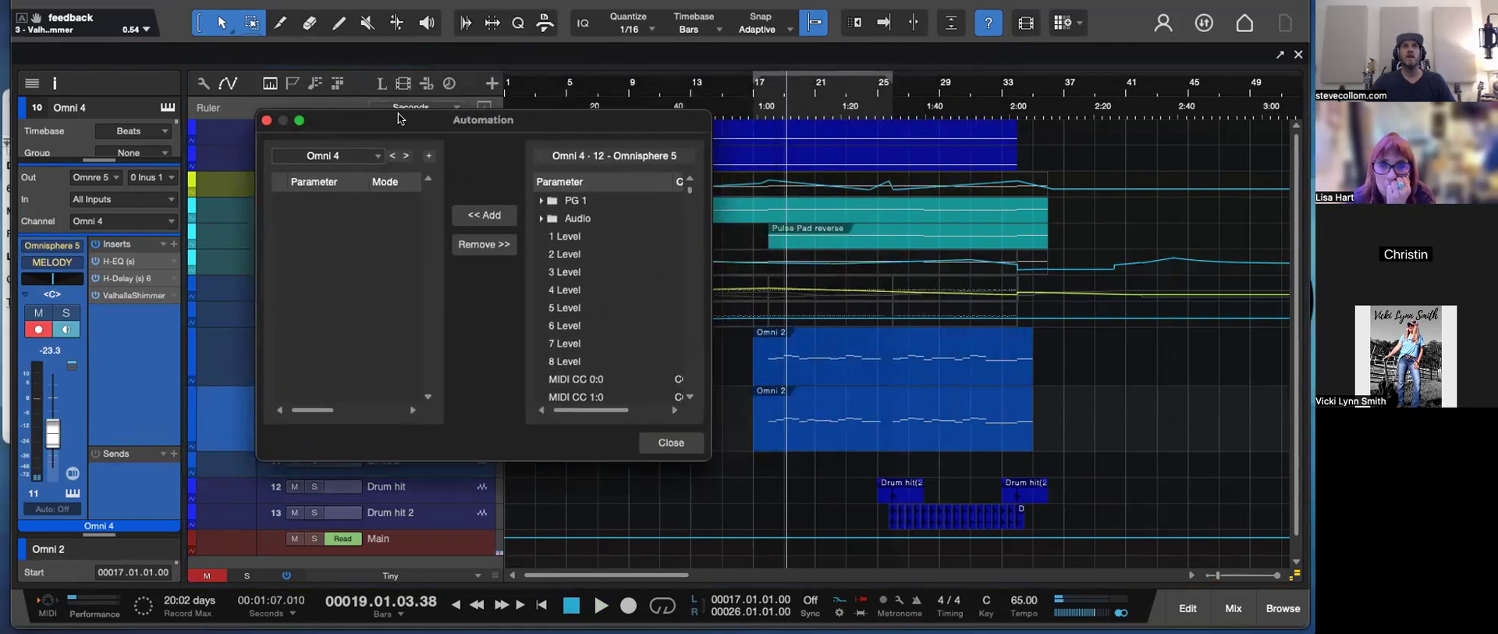
click(541, 219)
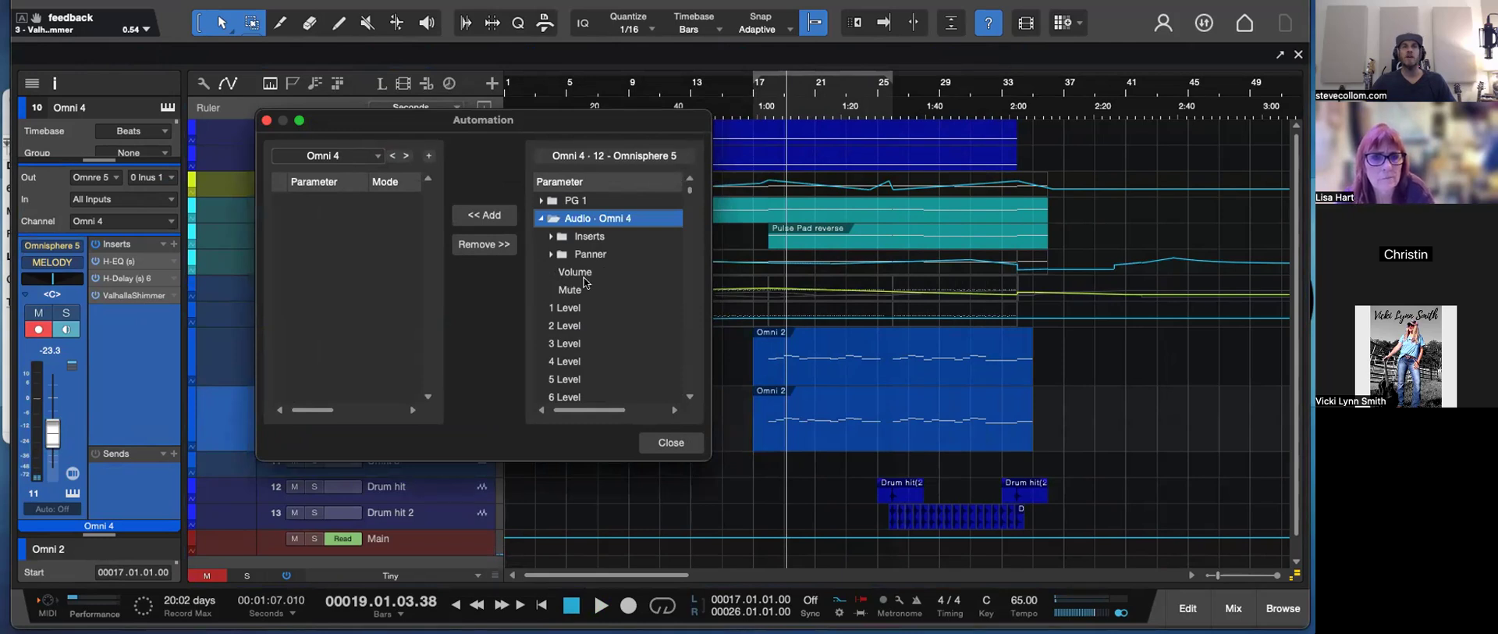
click(569, 270)
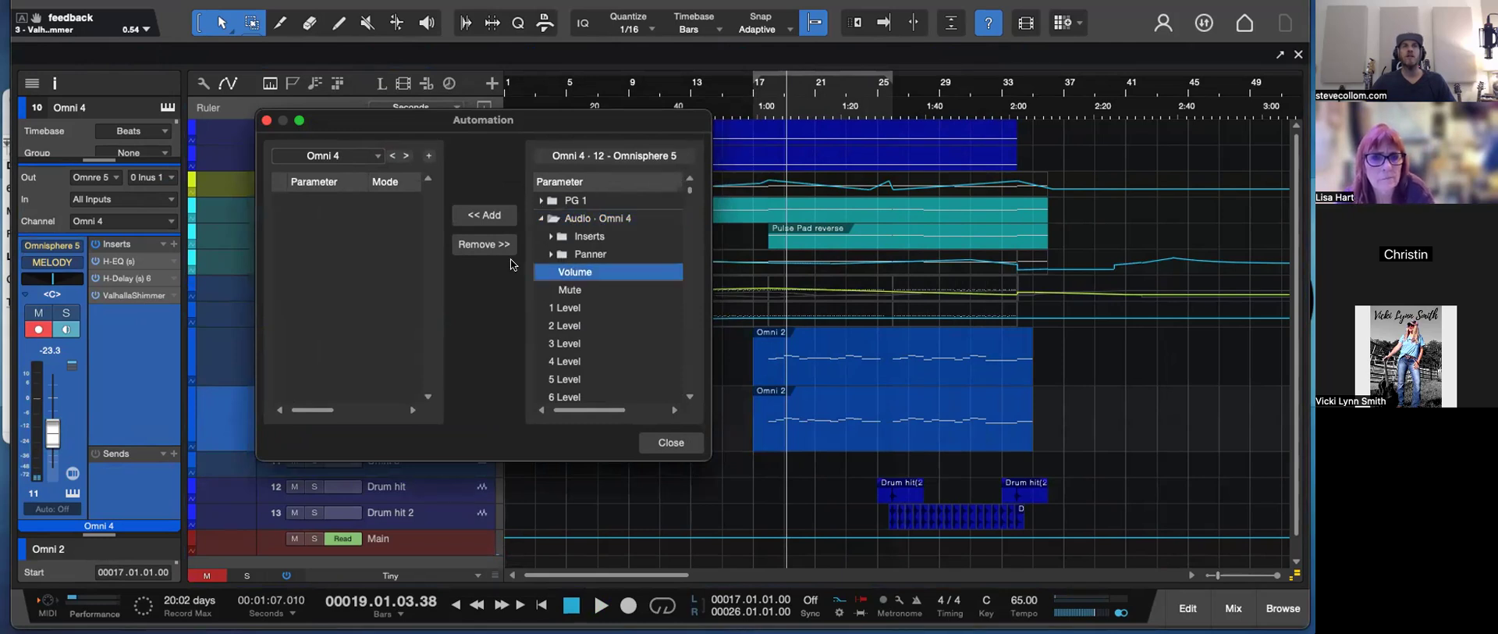
double_click(570, 271)
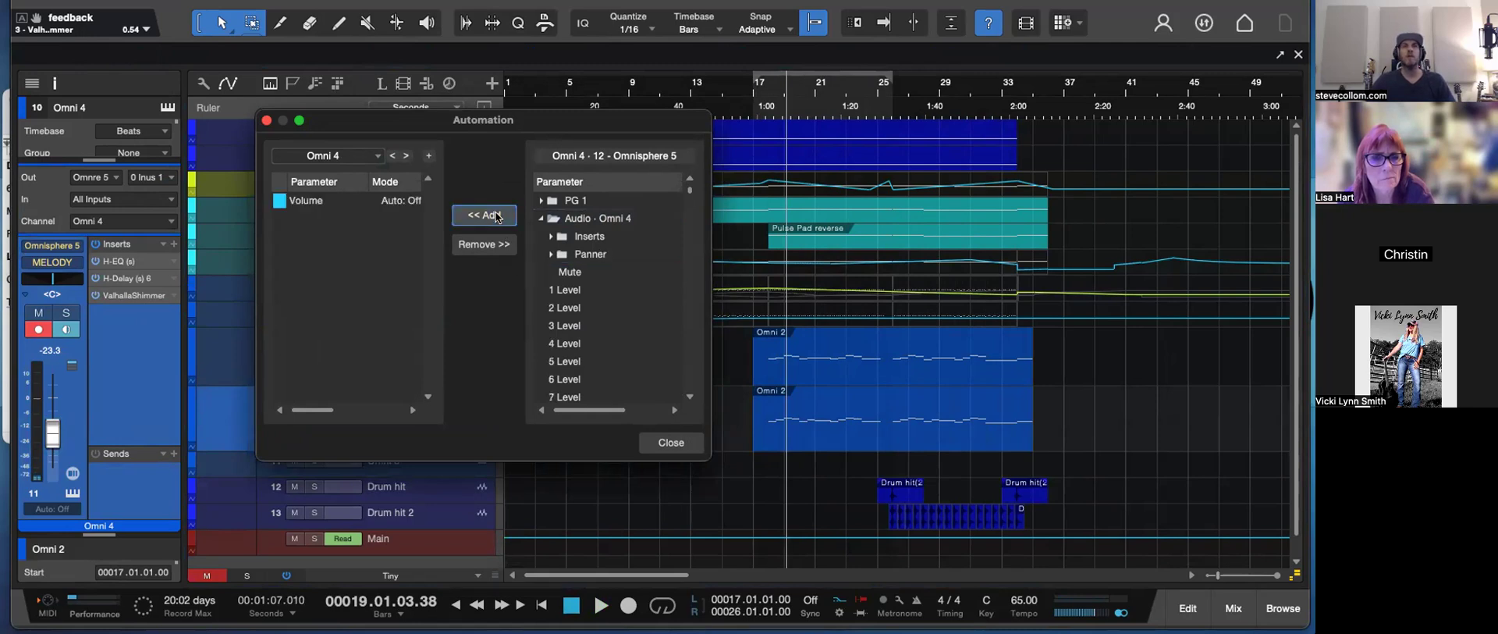
click(671, 443)
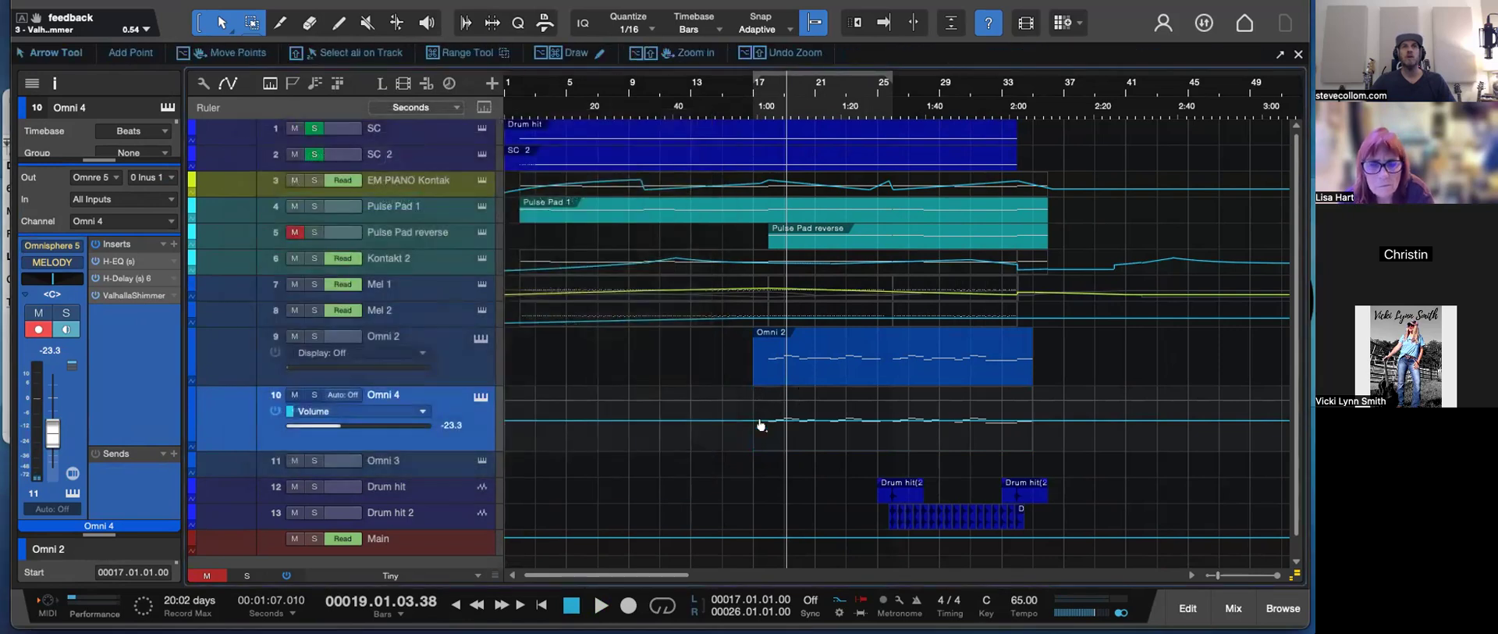
- Draw an Omni 4 volume curve with two peaks between about bars 16 and 35, then lower its points while playing from bar 16
drag(748, 424, 1032, 441)
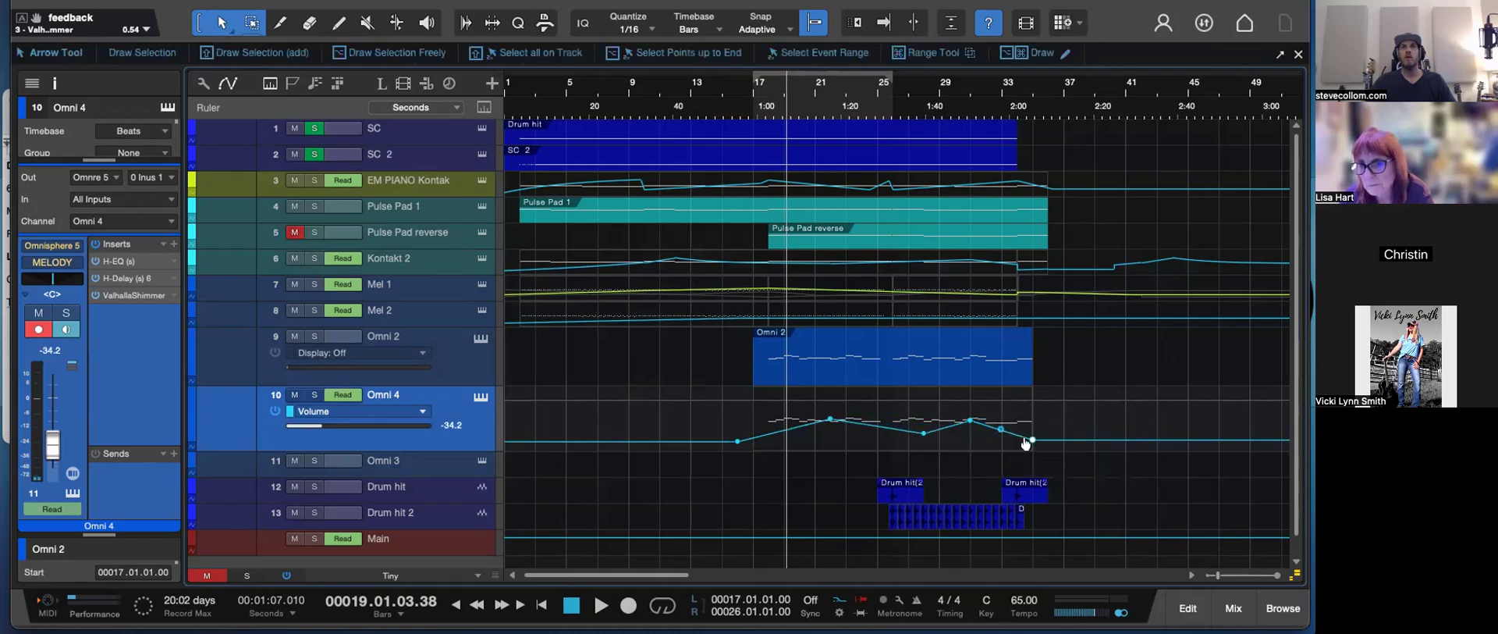
click(718, 100)
key(space)
drag(830, 419, 830, 426)
drag(923, 434, 972, 429)
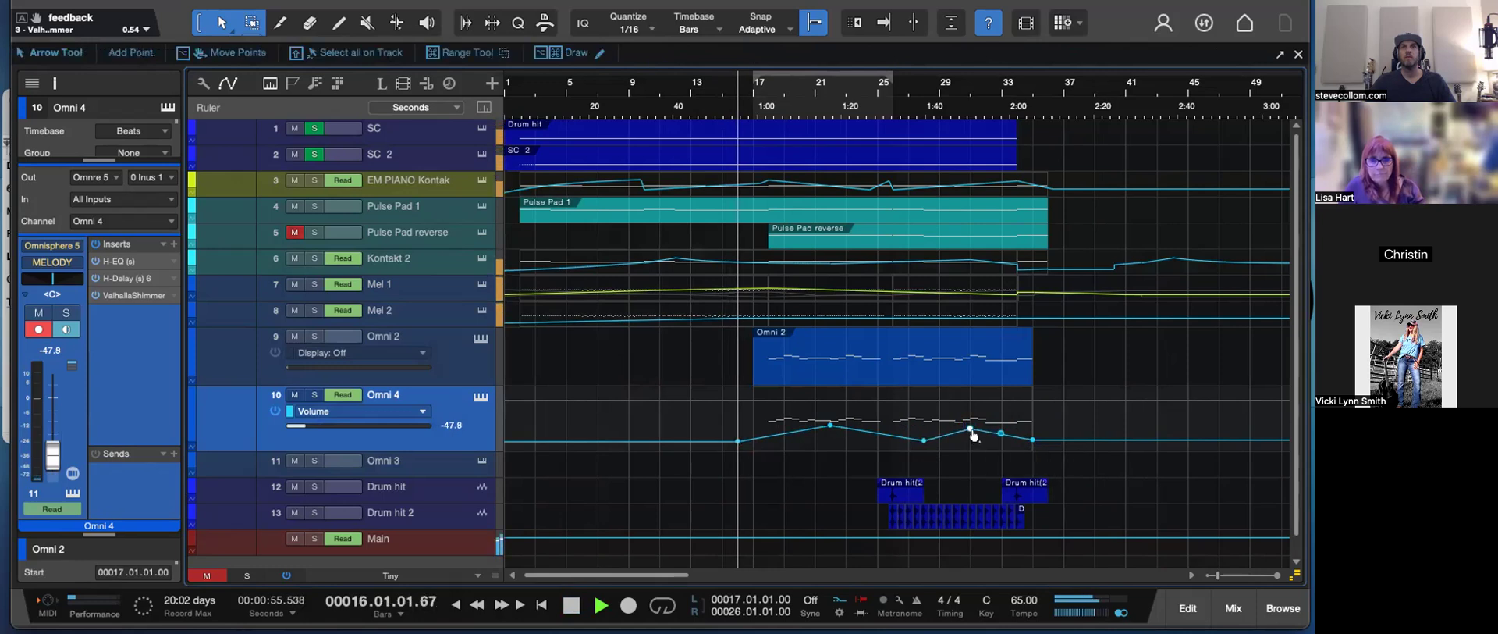
- Rework the first Omni 4 volume swell with peaks at about bars 20 and 26 and a dip at about bar 23, and enlarge the tracks
mouse_move(830, 427)
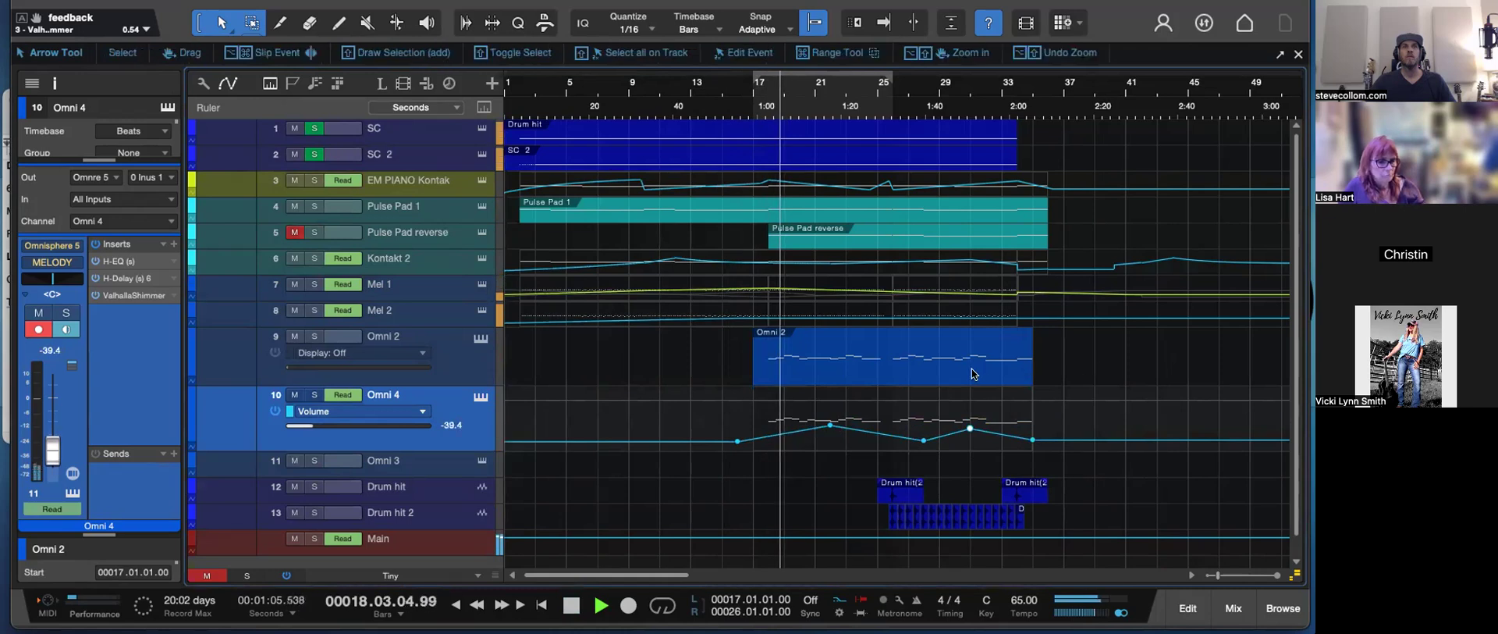
drag(830, 427, 829, 439)
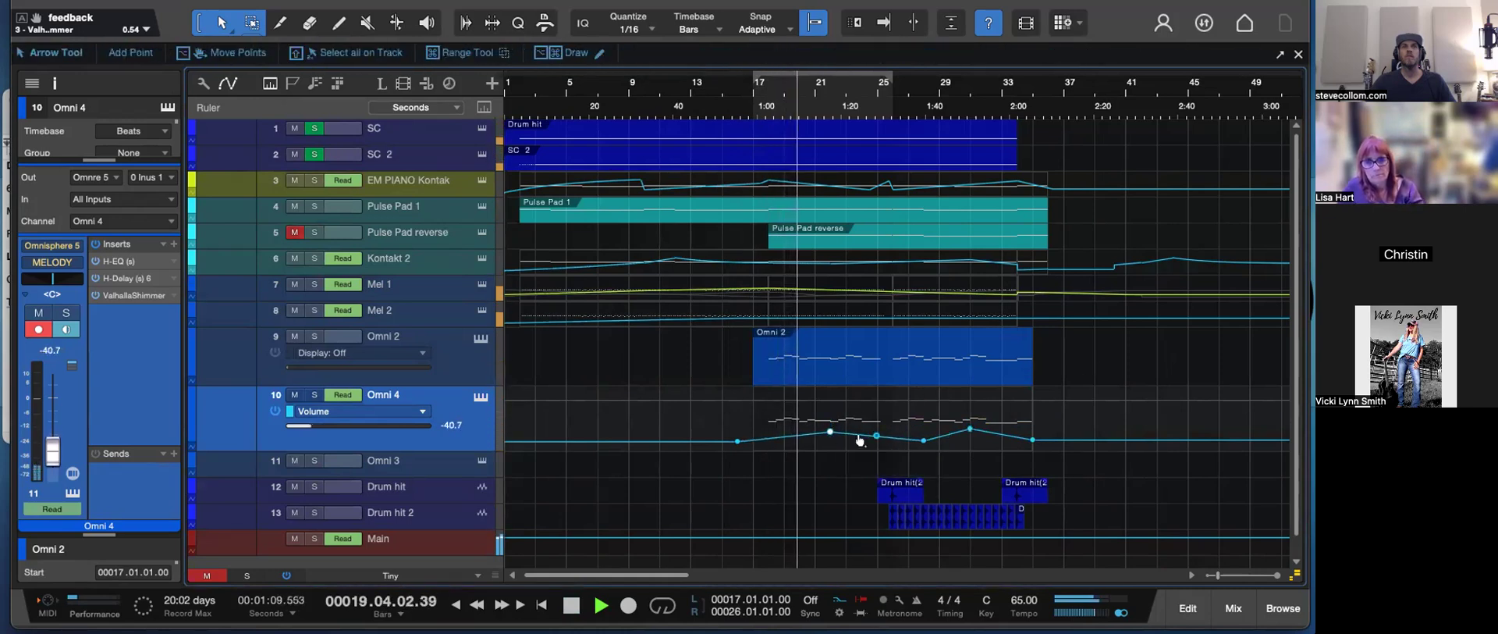
click(800, 434)
mouse_move(828, 434)
mouse_down()
mouse_move(877, 435)
mouse_move(846, 449)
mouse_move(886, 434)
mouse_move(848, 445)
mouse_up()
key(shift+e)
scroll(984, 460, down, 2)
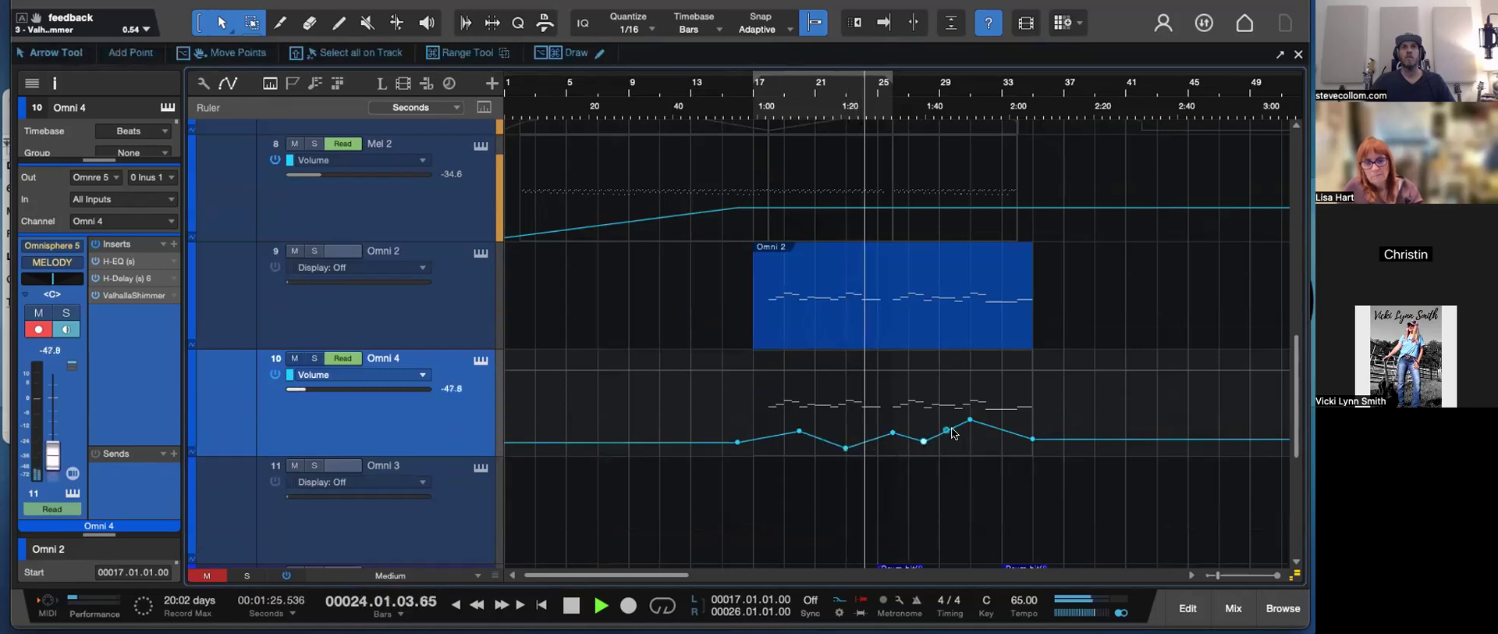
- Move the last Omni 4 volume peak to about bar 32, lower the points near bars 26 and 35, and stop playback
drag(970, 428, 1033, 449)
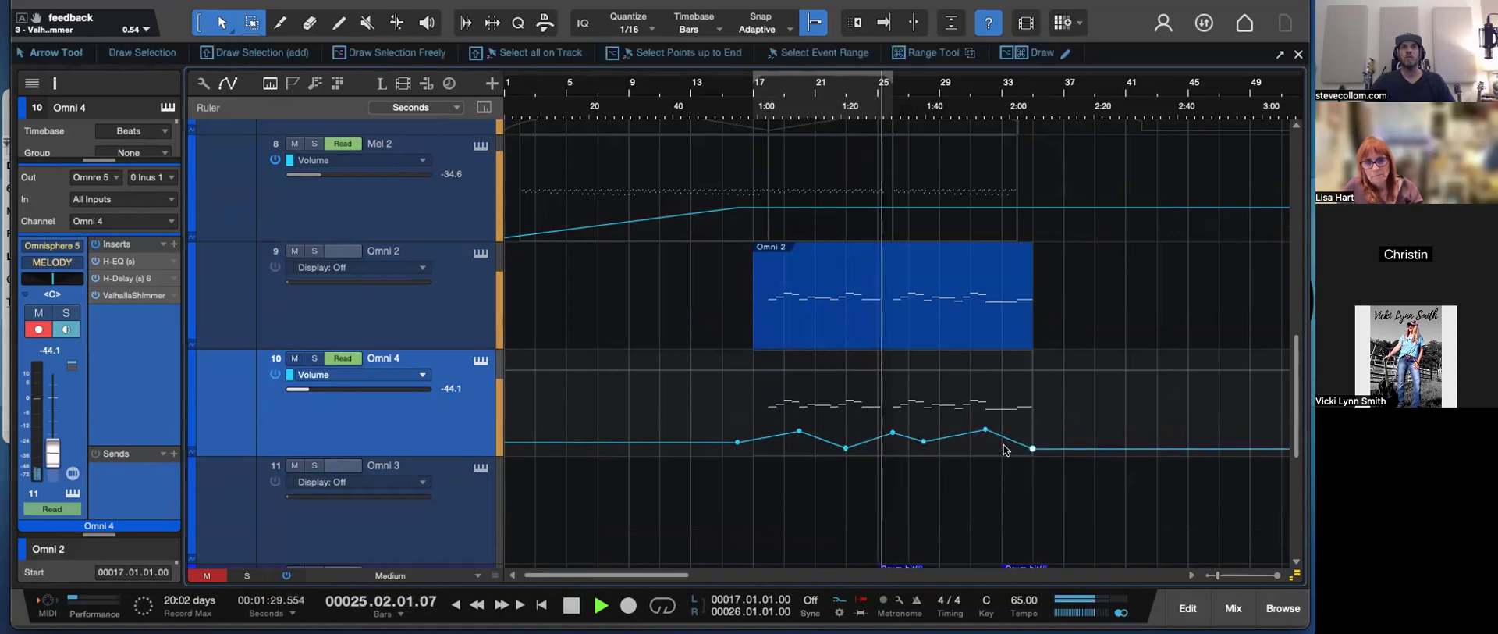
drag(891, 435, 892, 444)
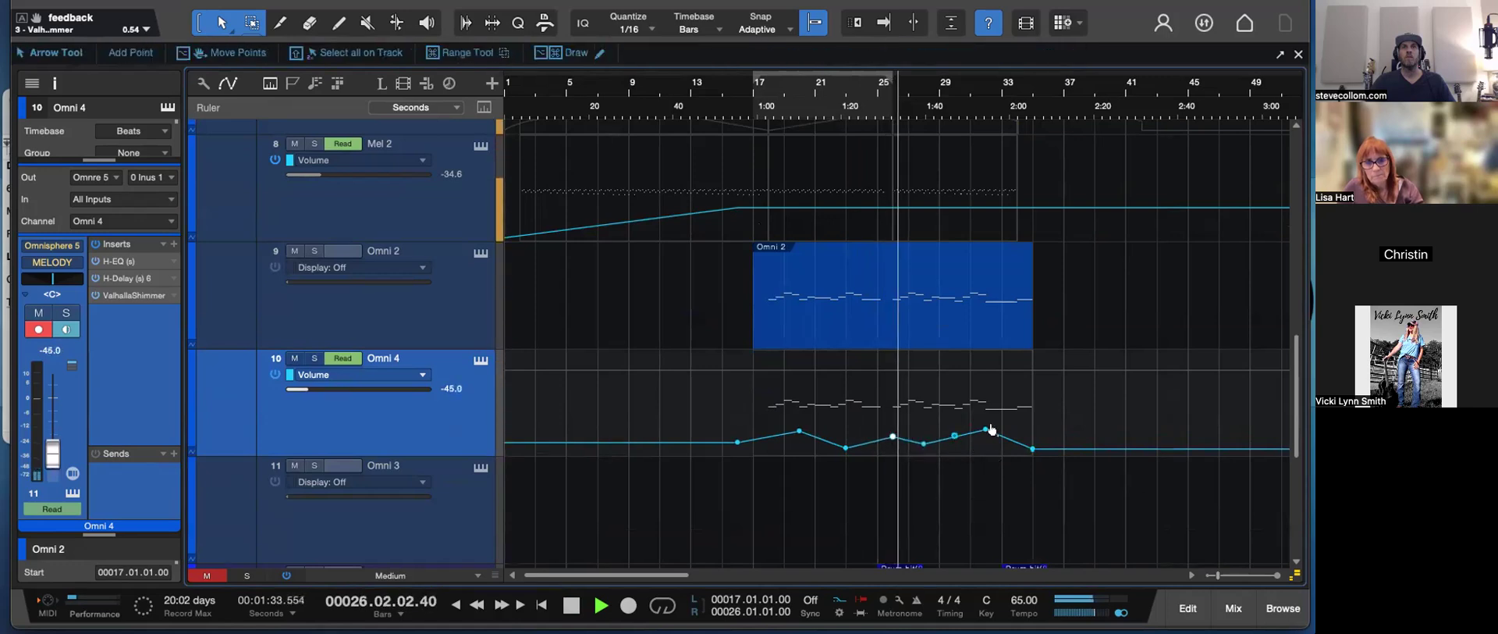
click(985, 430)
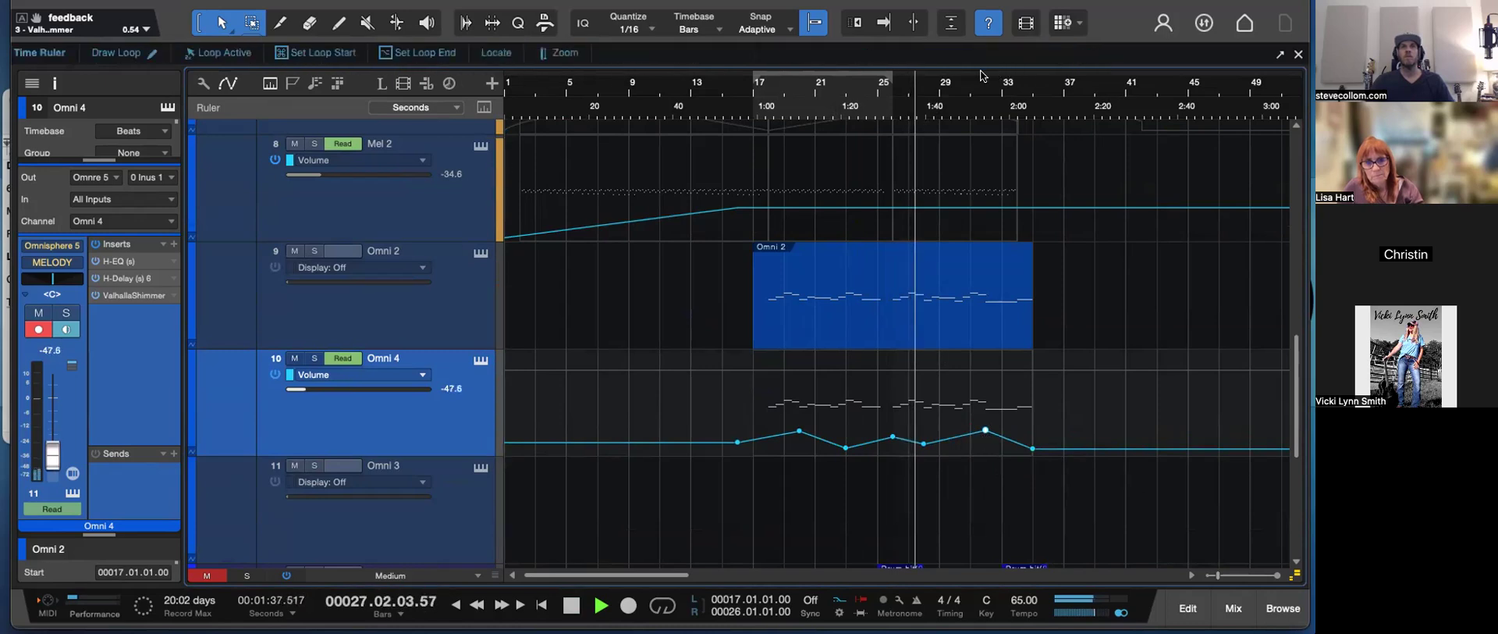
scroll(849, 316, right, 5)
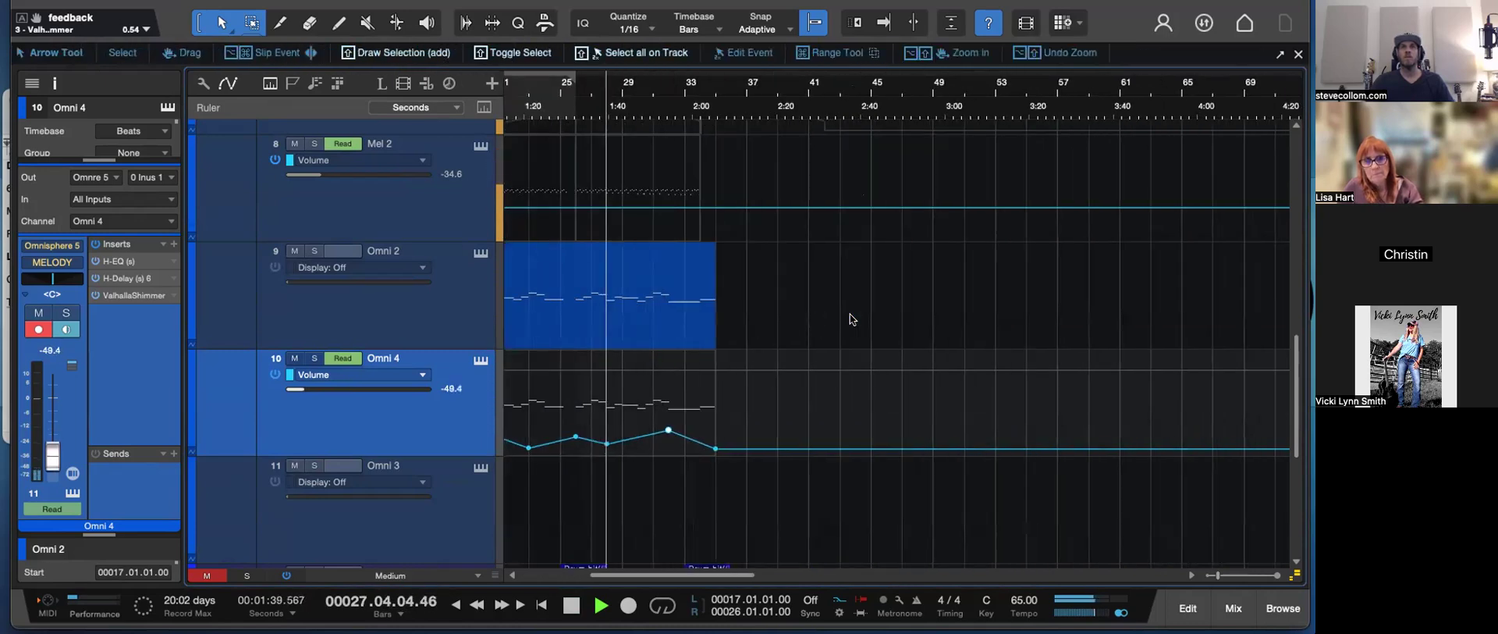
scroll(849, 317, left, 1)
key(space)
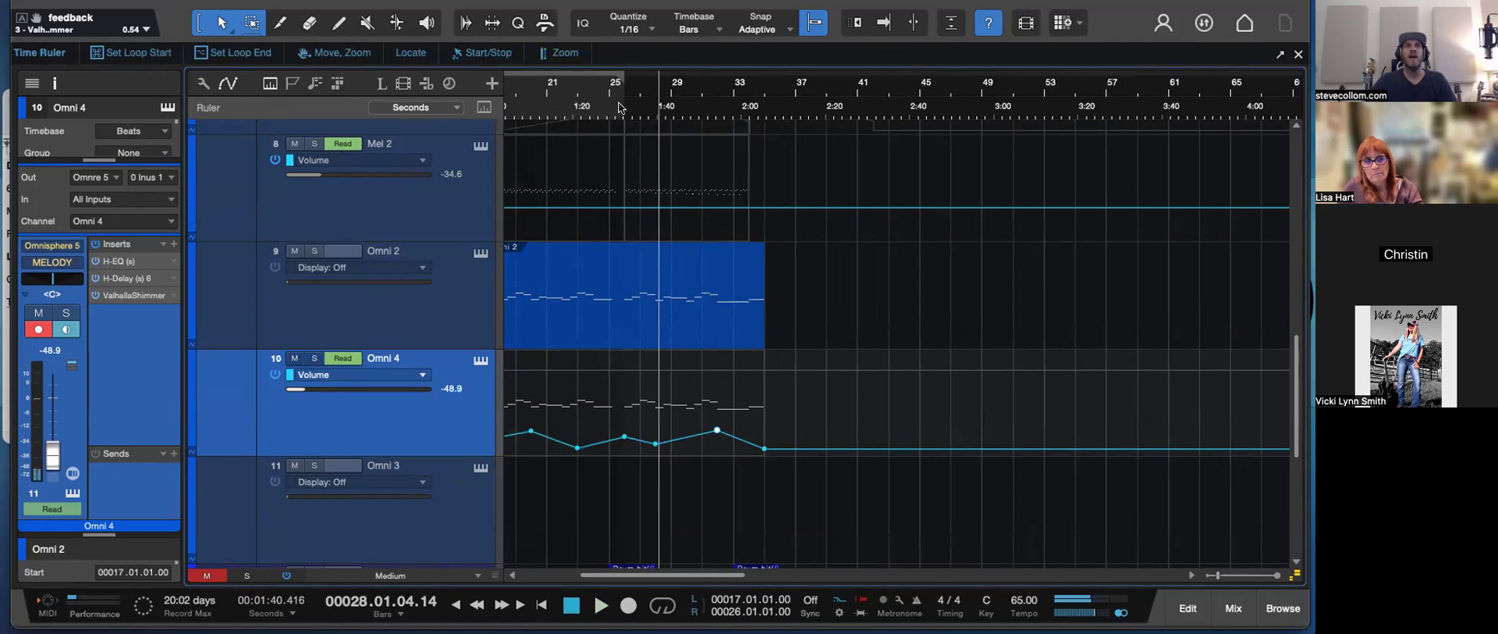
- Reshape Omni 4's volume to rise sharply at about bar 26, hold until nearly bar 28 and dip just after, while playing from bar 25
key(e)
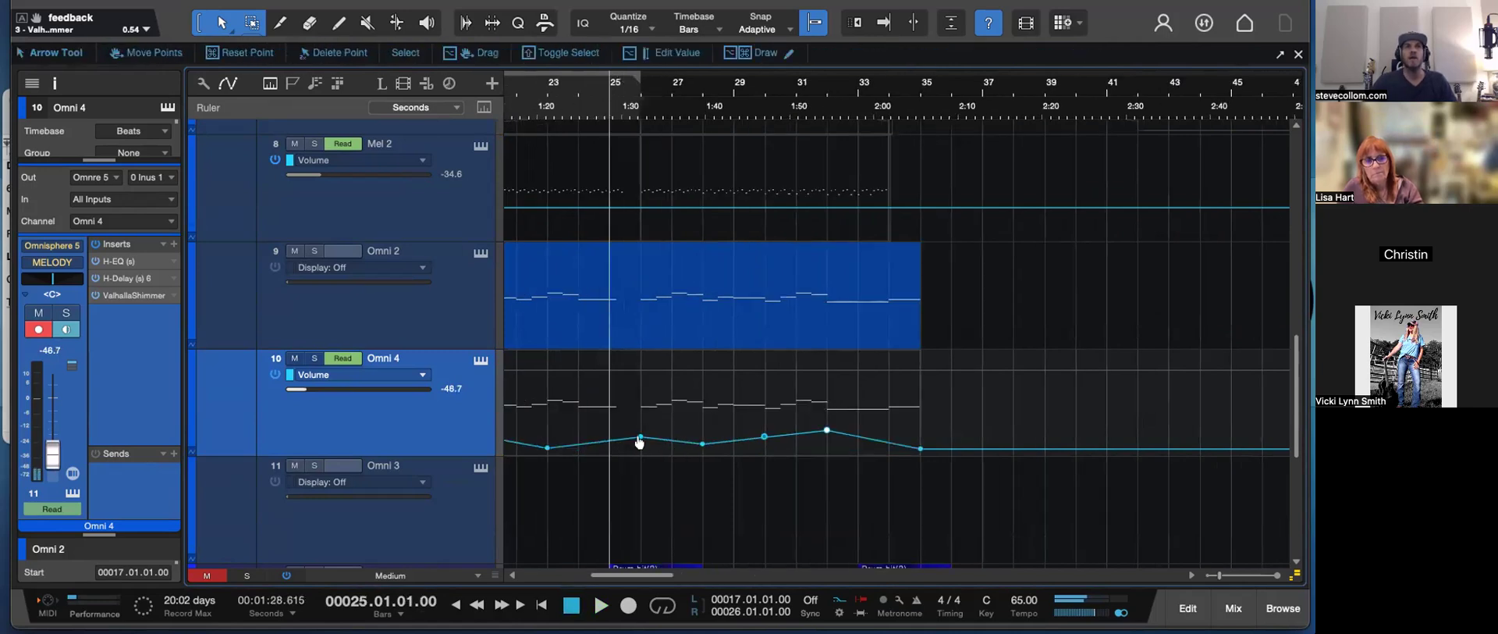
drag(641, 439, 625, 451)
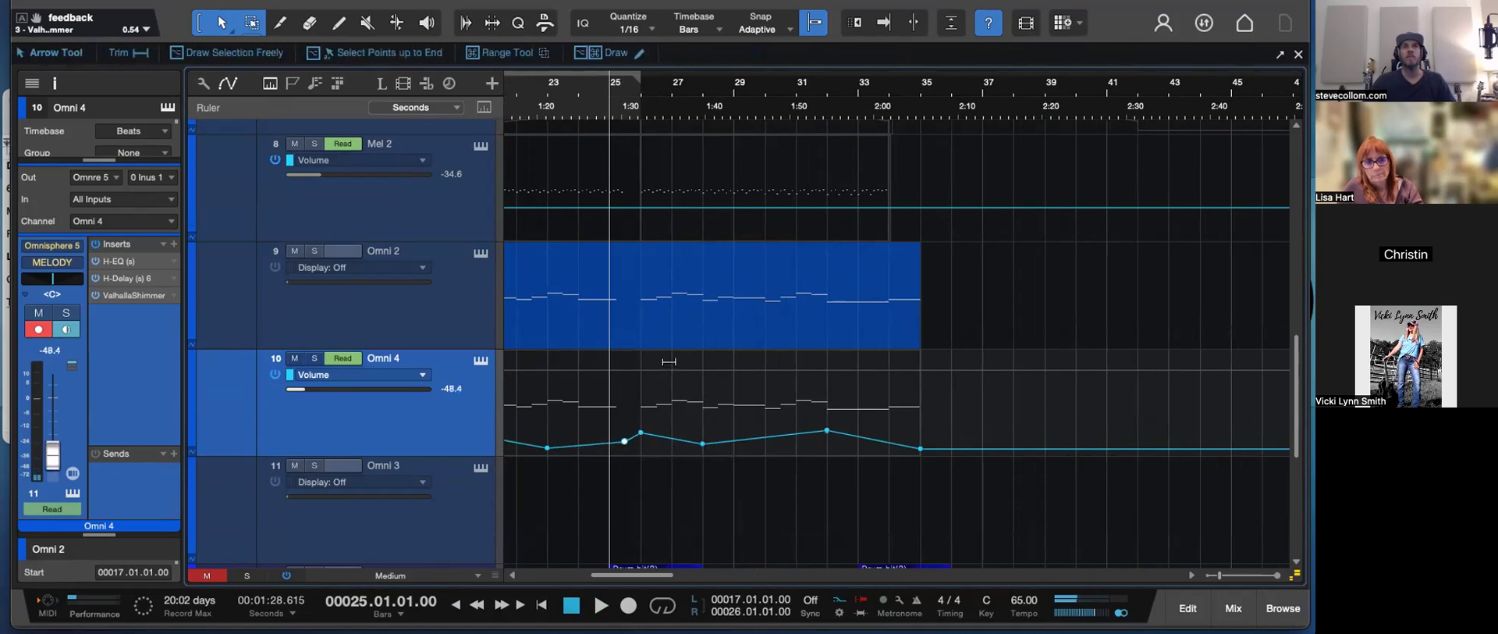
click(594, 137)
key(space)
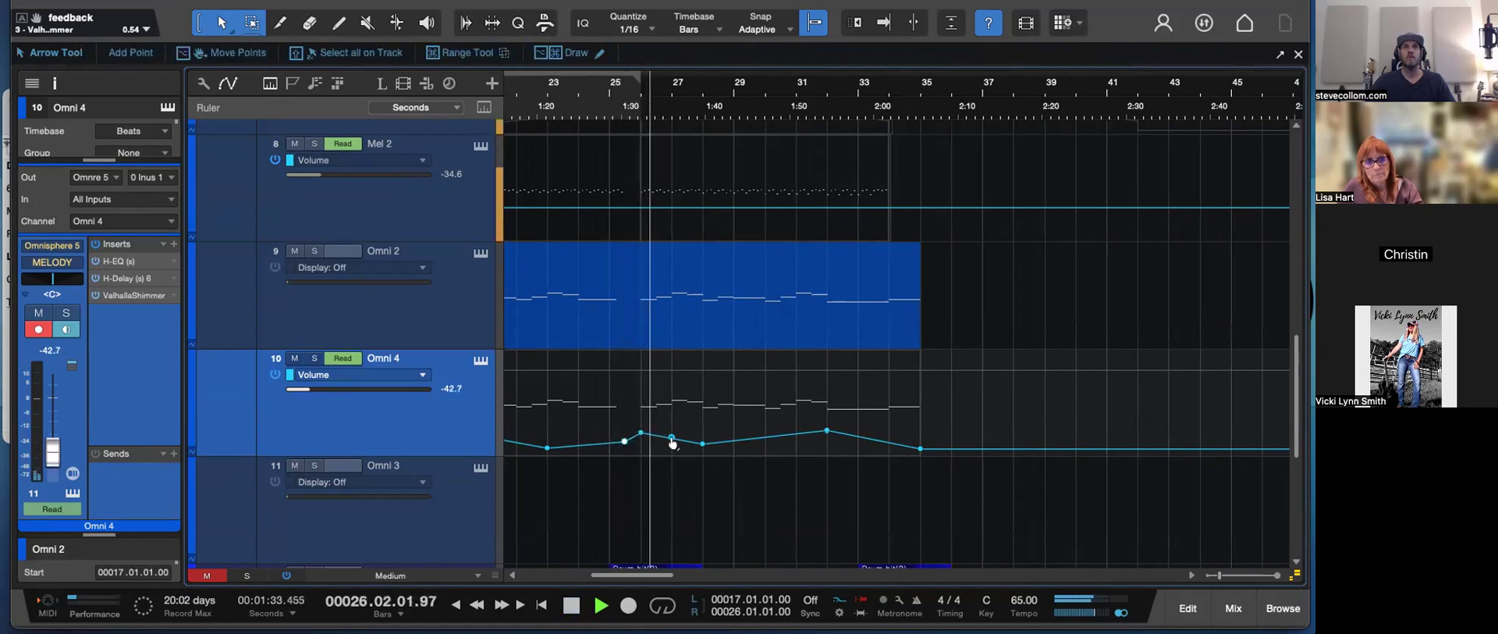
drag(672, 443, 717, 441)
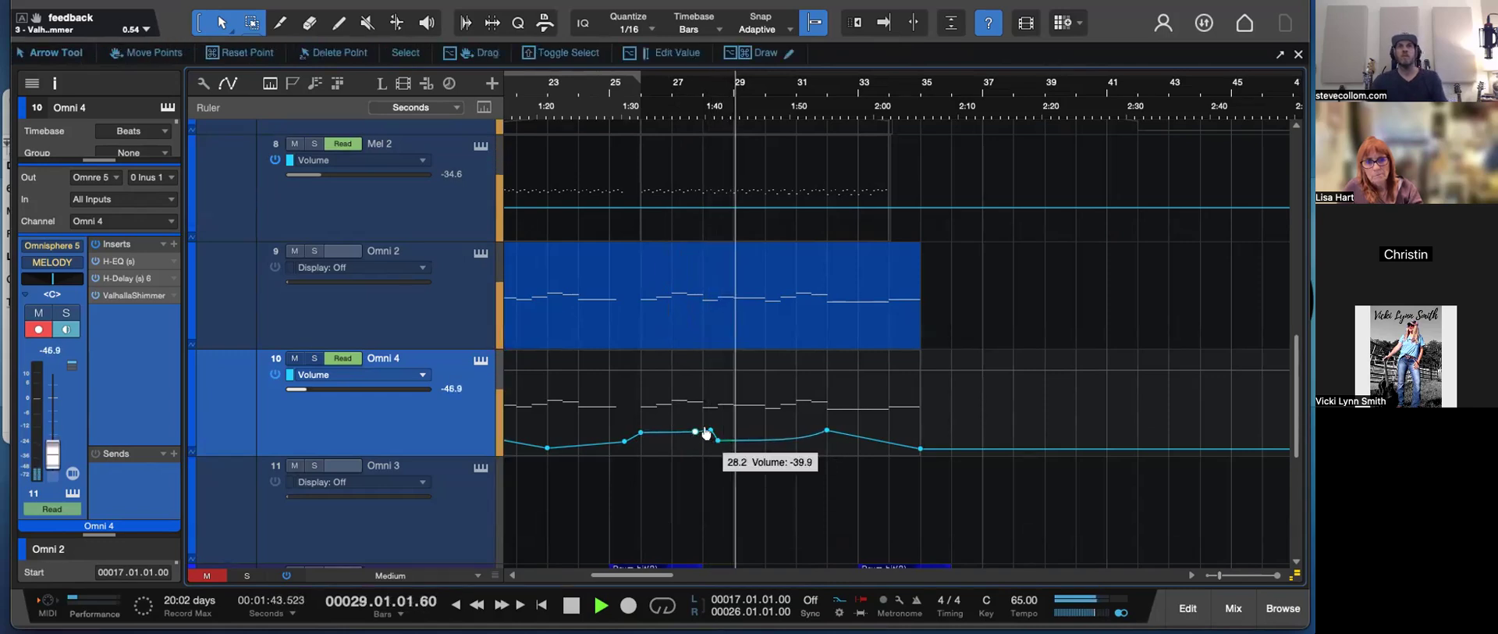
mouse_move(696, 437)
key(Delete)
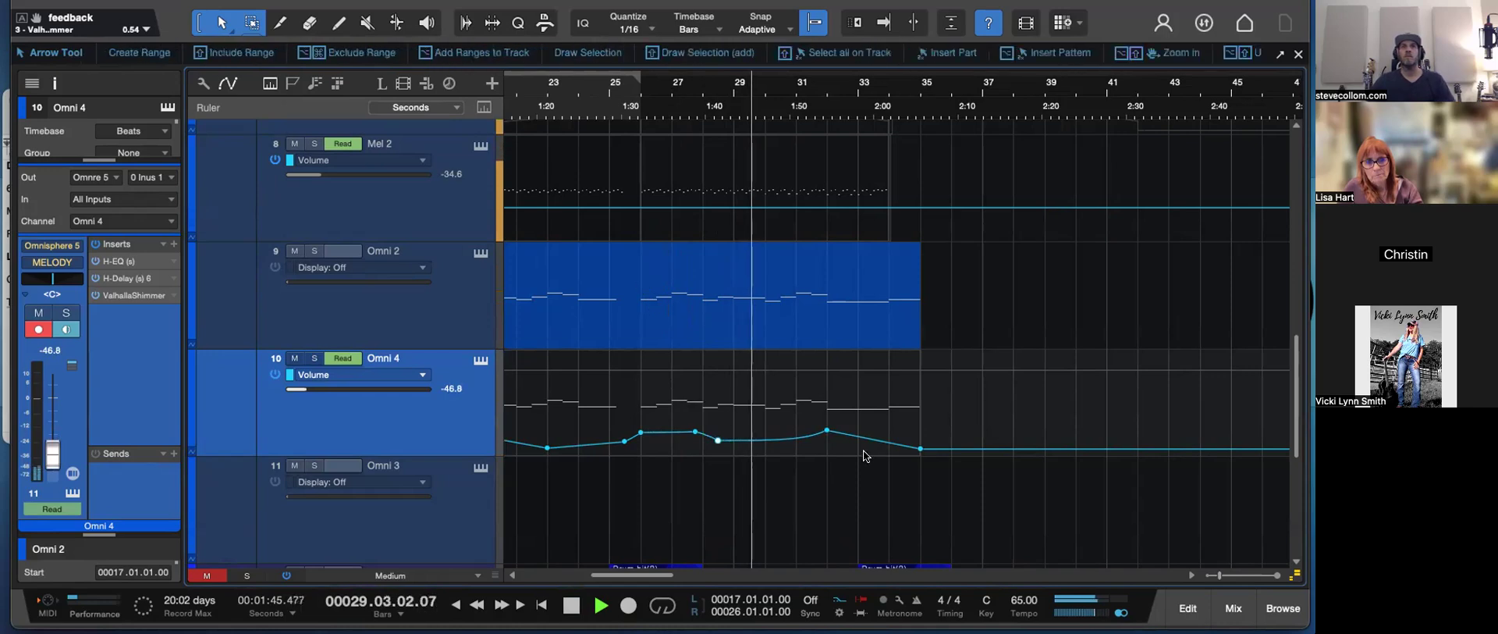
- Lower the Omni 4 volume peak at about bar 32 and curve the fade-out that follows it toward bar 35
drag(827, 435, 769, 448)
click(771, 440)
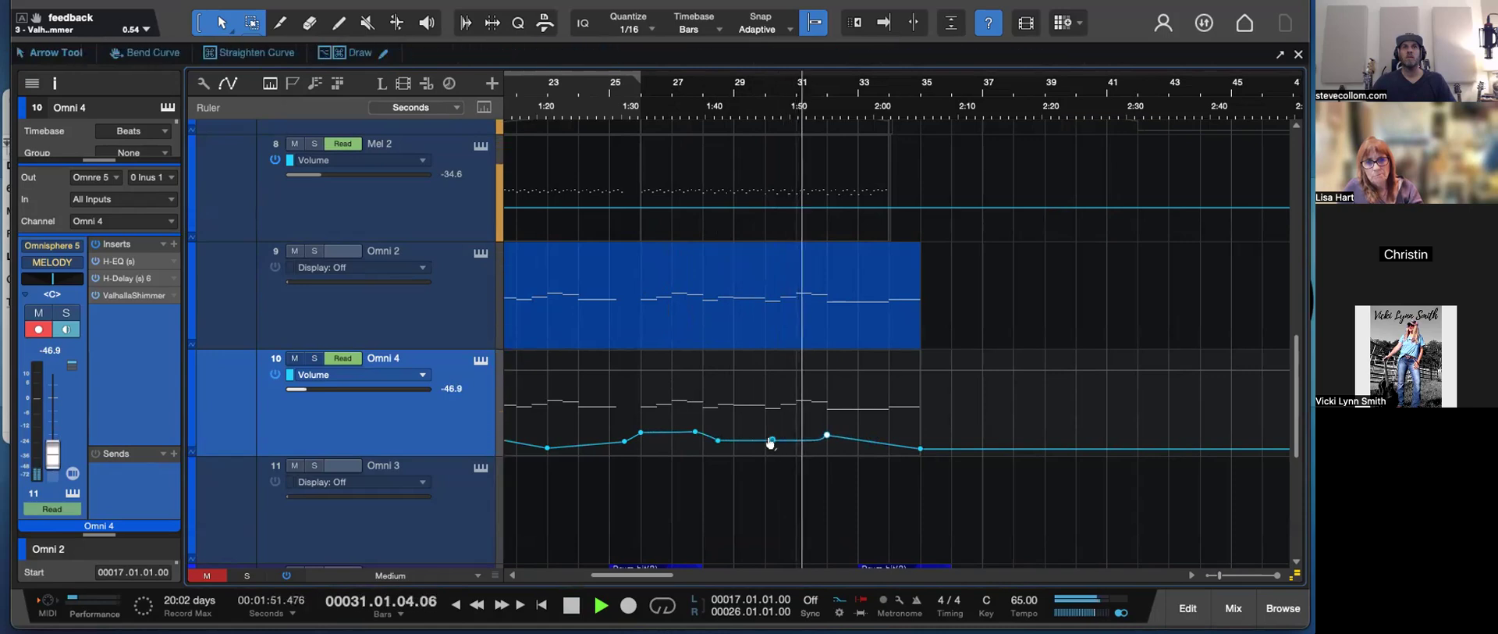
double_click(771, 440)
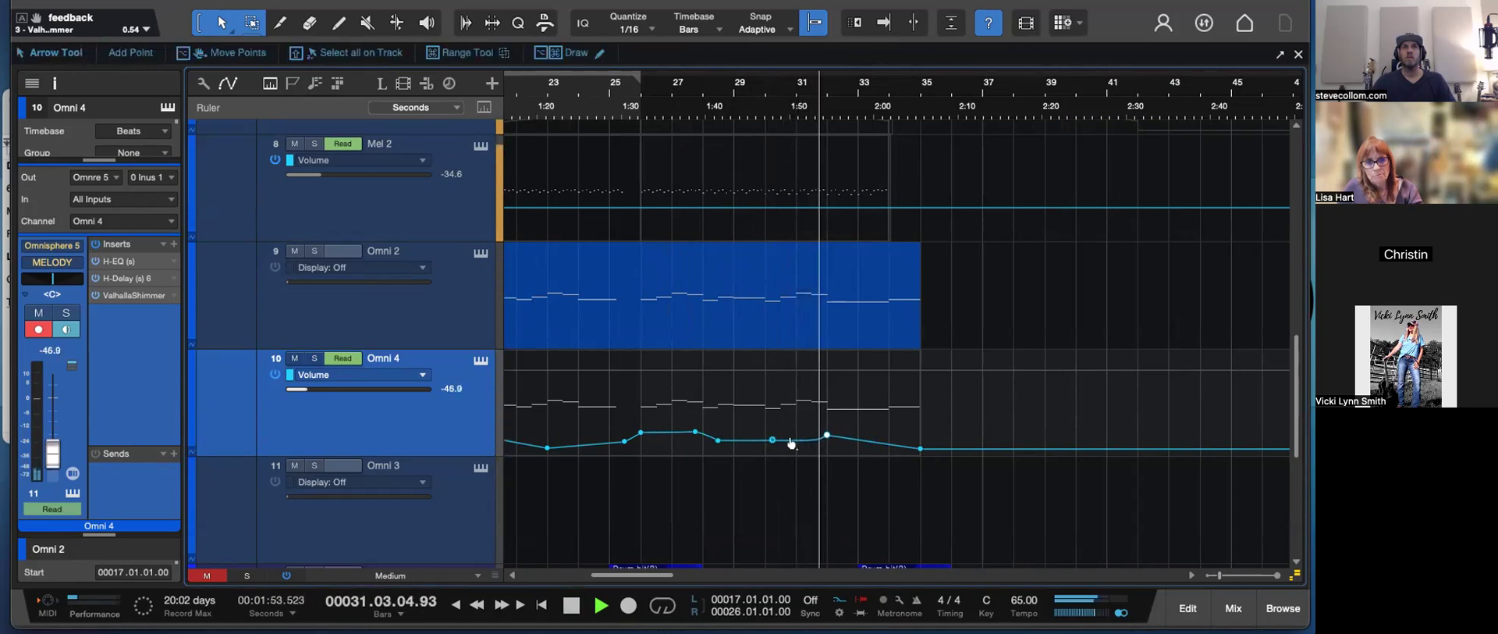
click(874, 441)
drag(875, 443, 928, 449)
scroll(921, 449, left, 10)
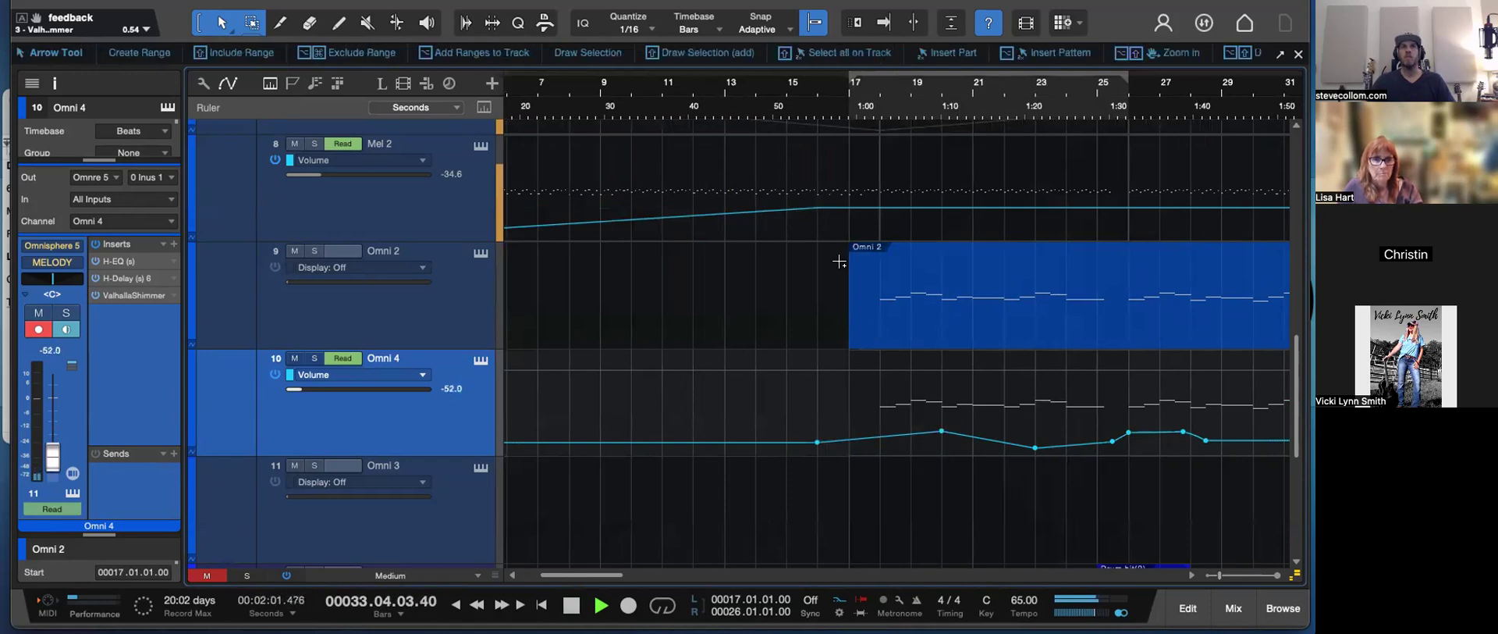
- Replay the arrangement from bar 17 to review the Omni 4 volume moves, with tracks reduced to Small height and the timeline zoomed out
scroll(840, 260, right, 4)
key(space)
click(681, 111)
key(space)
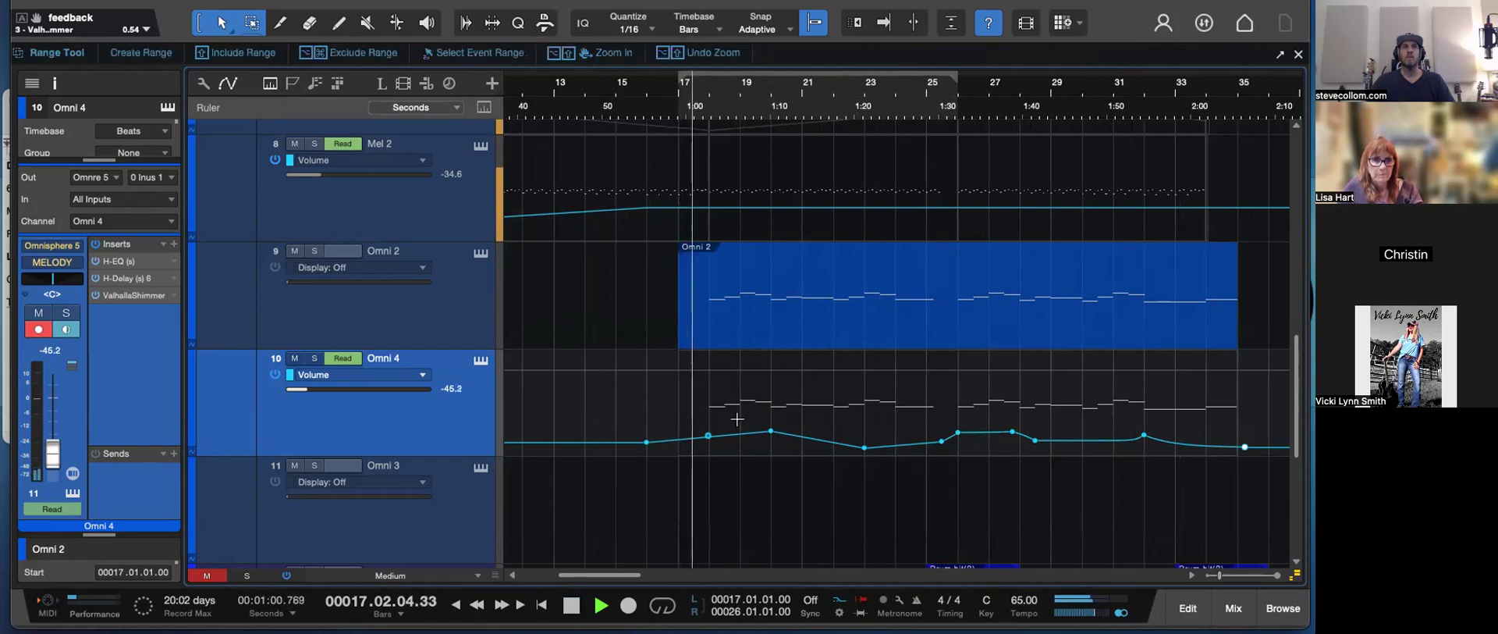
key(shift+w)
key(shift+w)
key(shift+w)
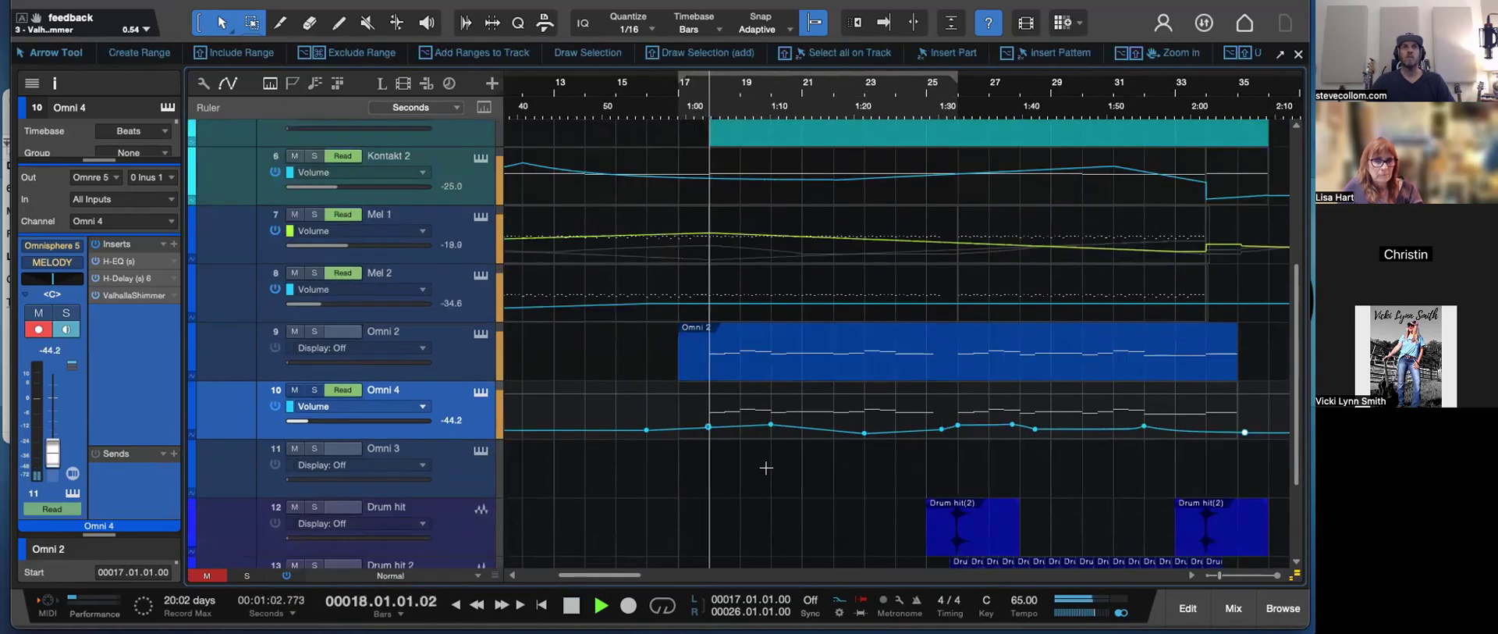
key(shift+e)
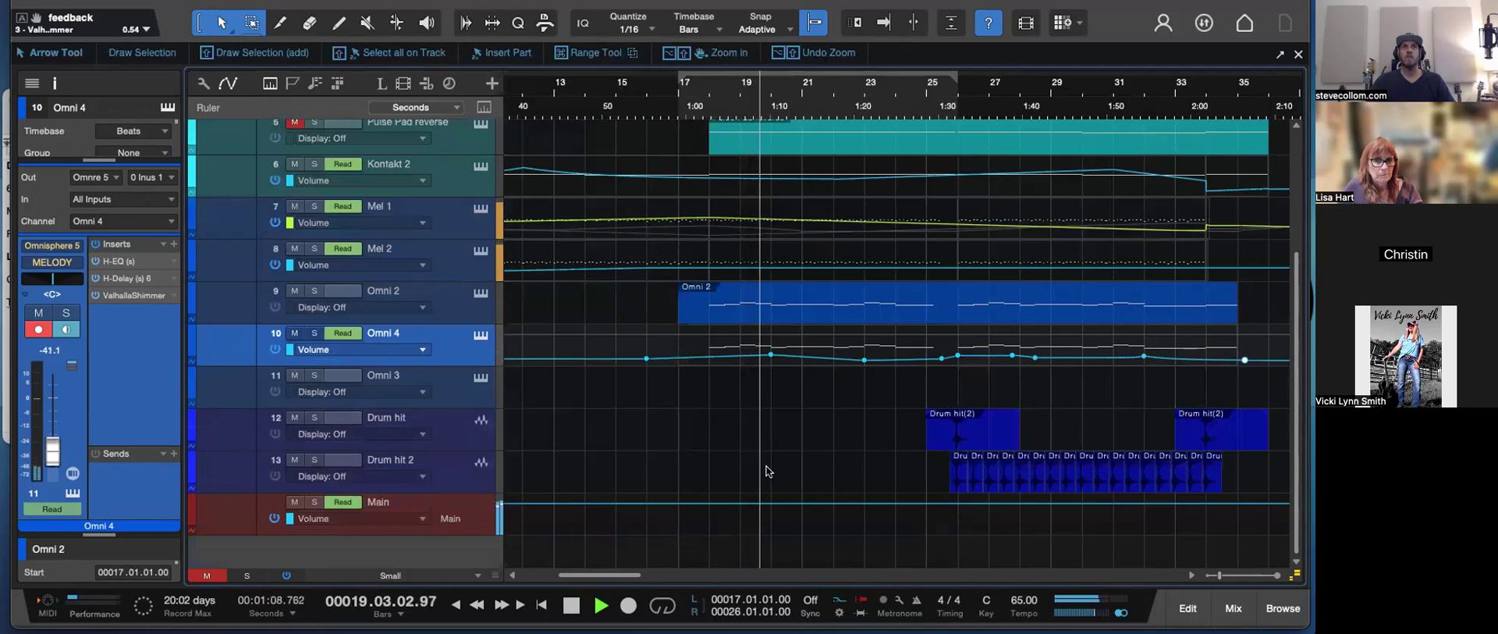
key(w)
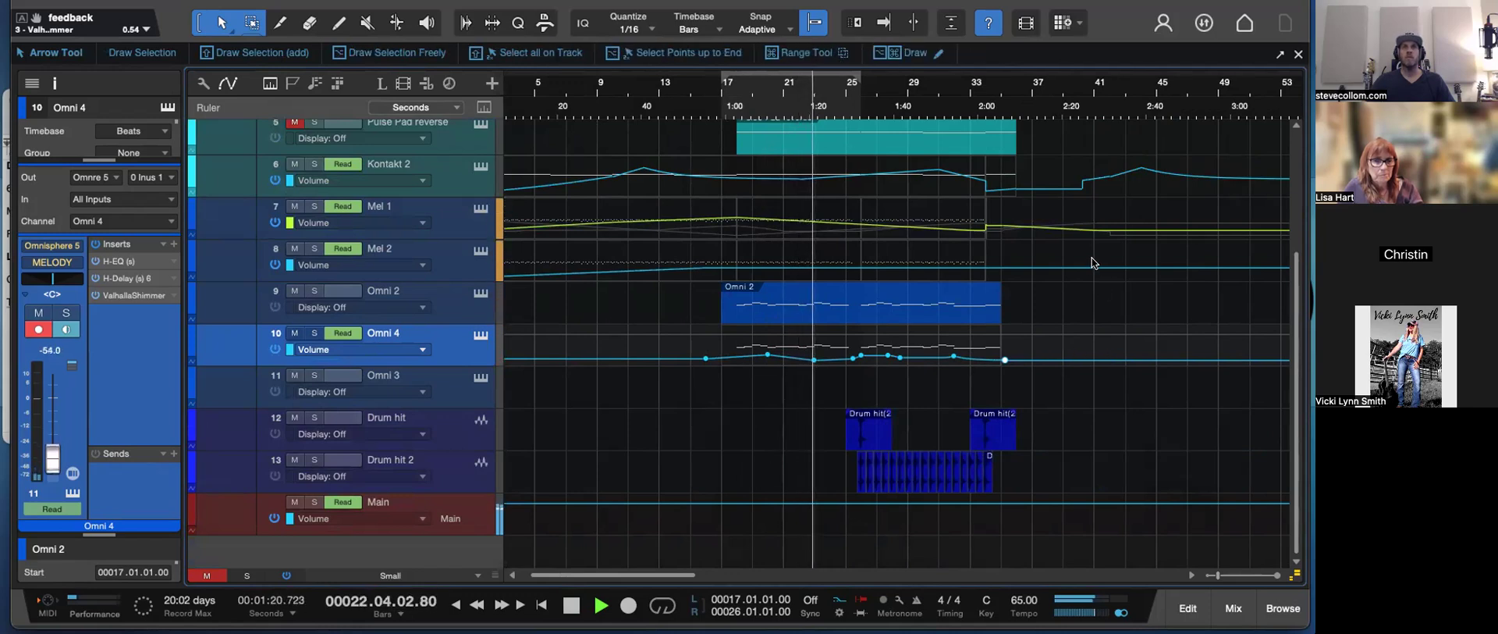
click(1096, 180)
key(Delete)
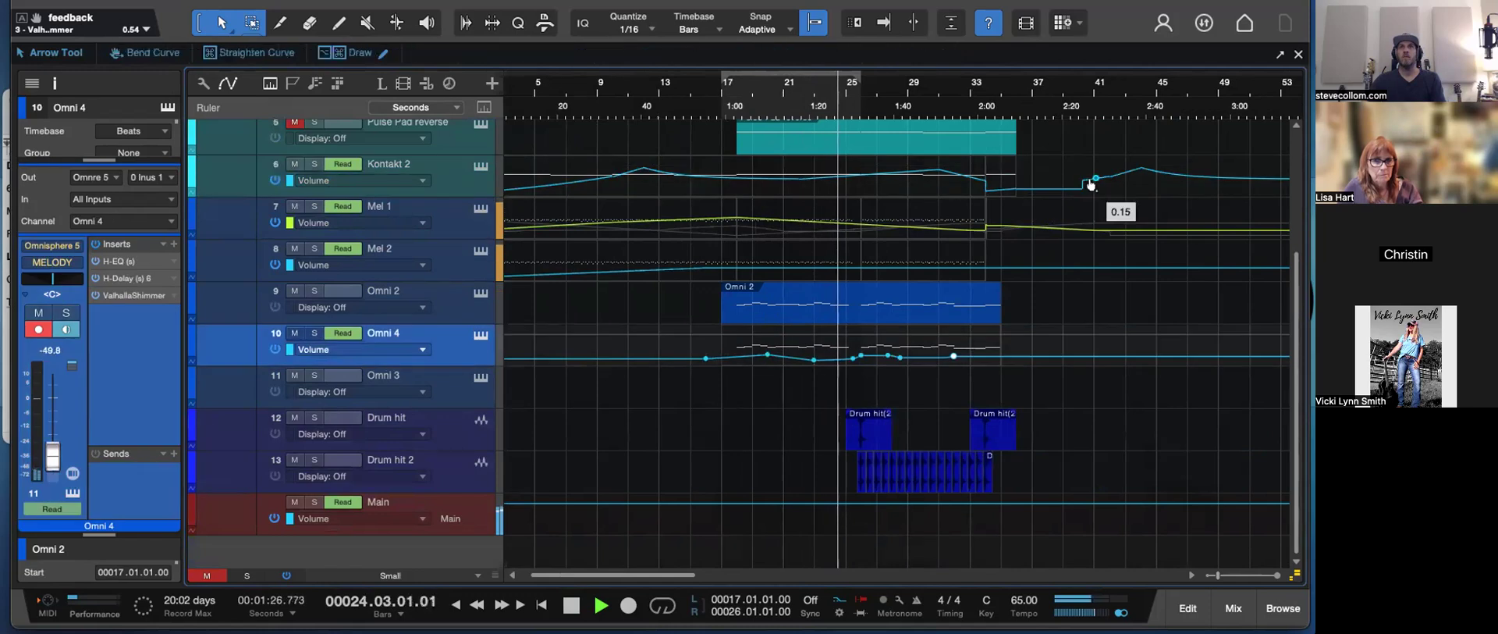
key(ctrl+z)
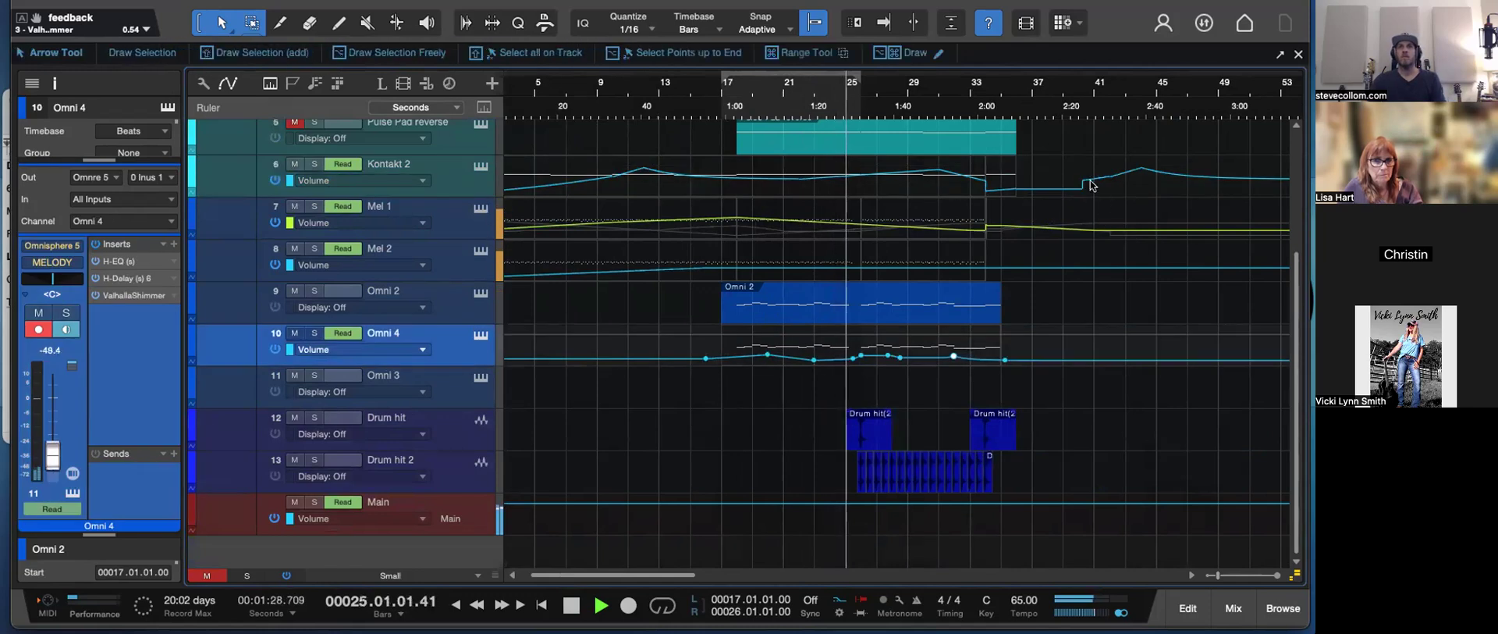
- Delete the Kontakt 2 volume automation points that rise after about bar 40, and select the Drum hit 2 track
click(1123, 177)
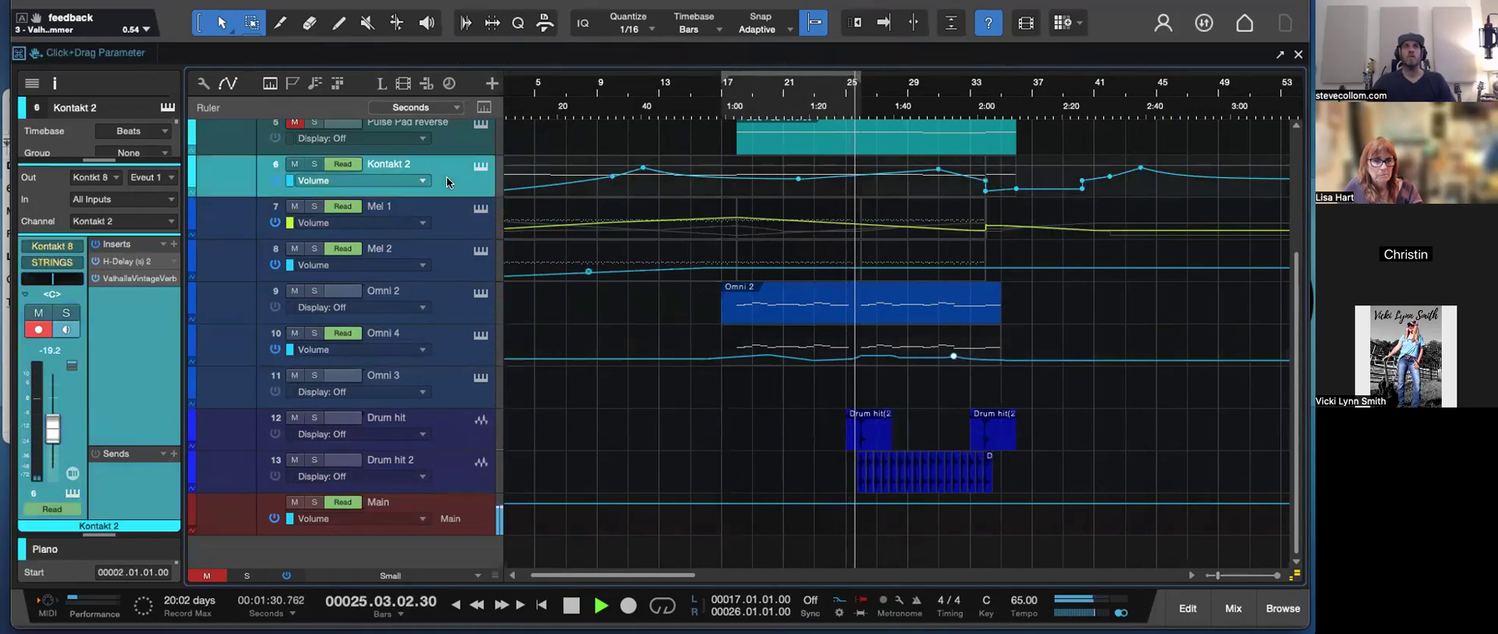
drag(1082, 182, 1101, 182)
key(Delete)
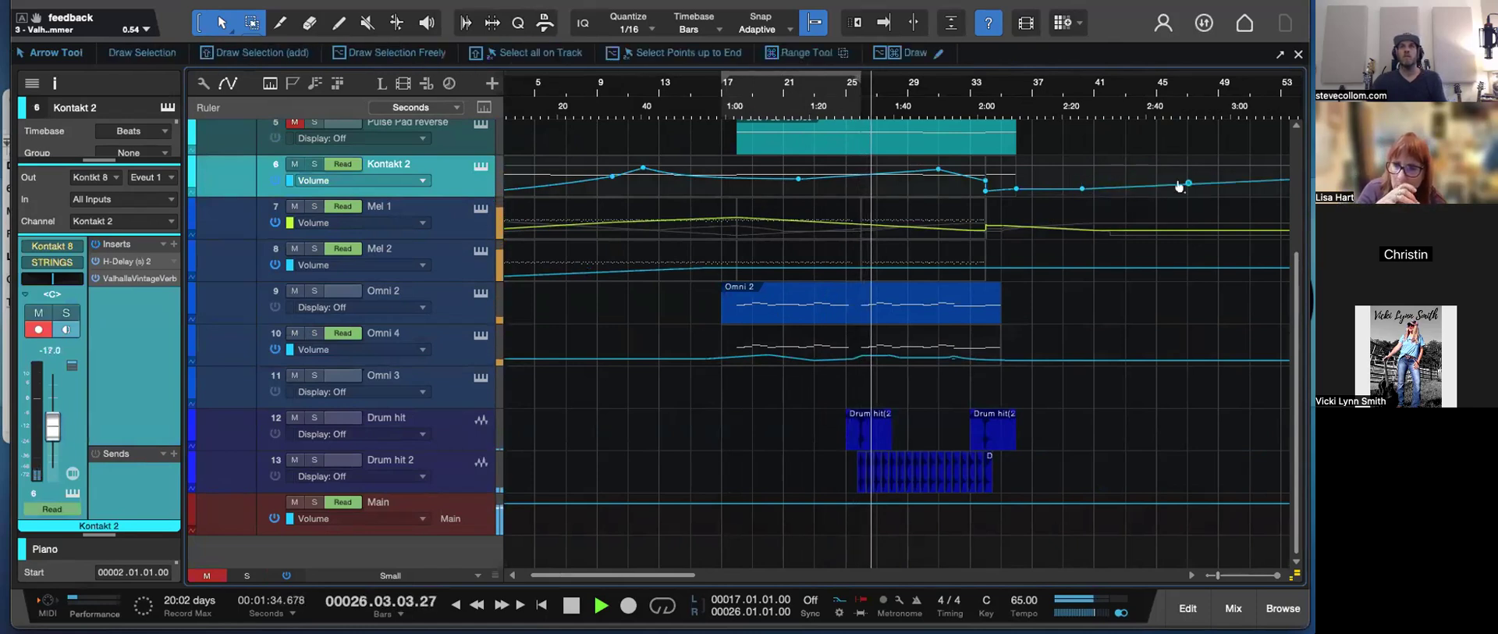
scroll(1240, 188, right, 1)
key(Delete)
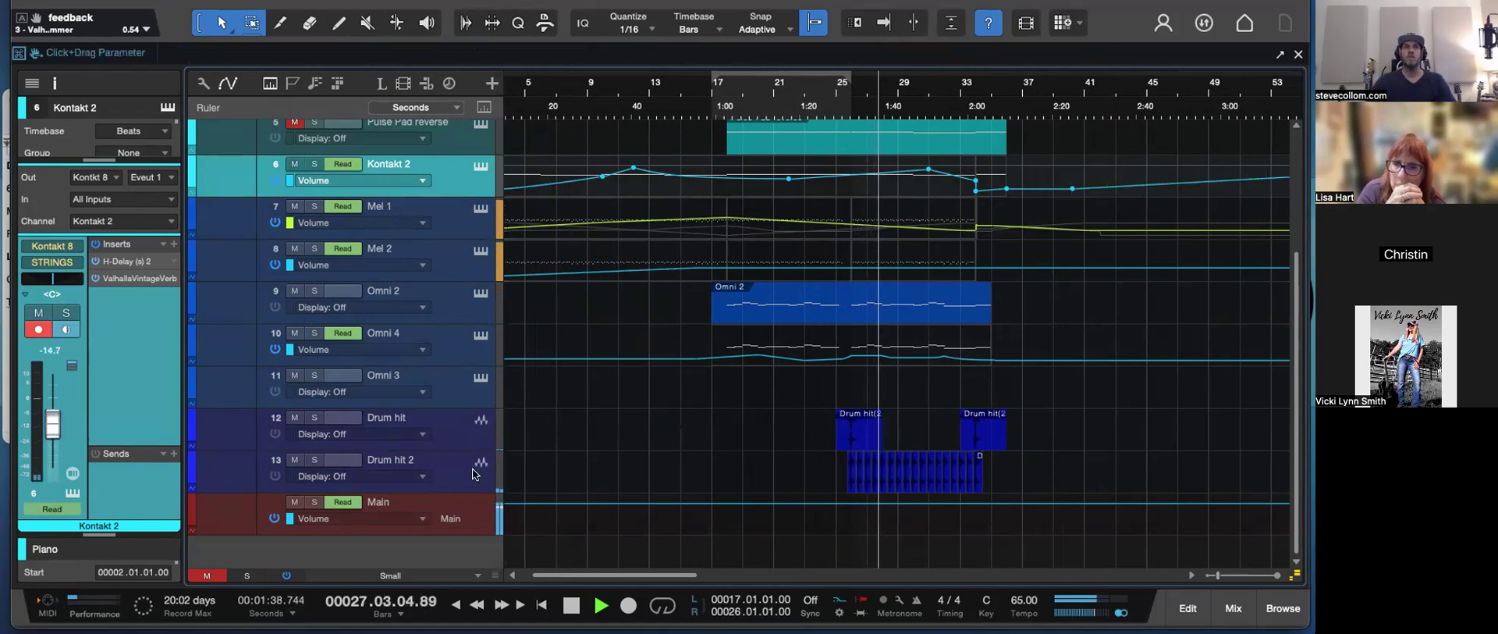
click(477, 468)
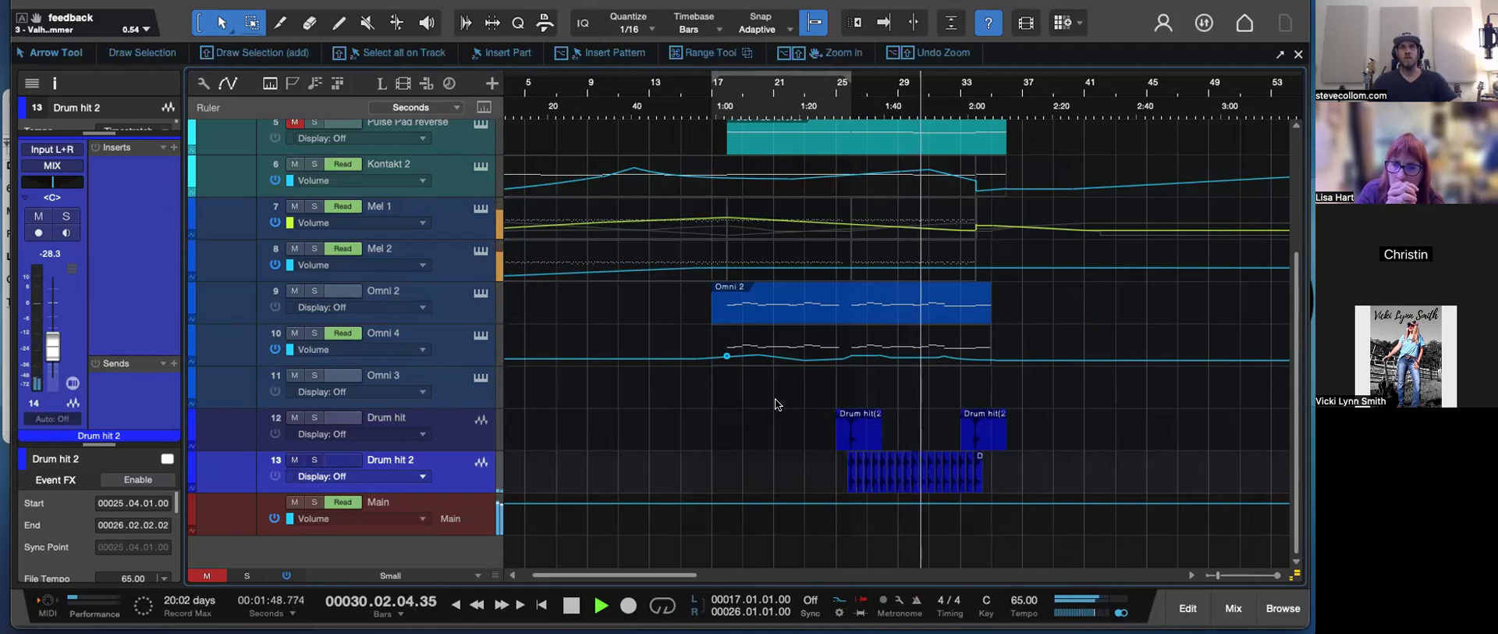
- Insert the H-EQ (s) equalizer on the Drum hit 2 track, pause playback, and place its window clear of the drum events
click(174, 148)
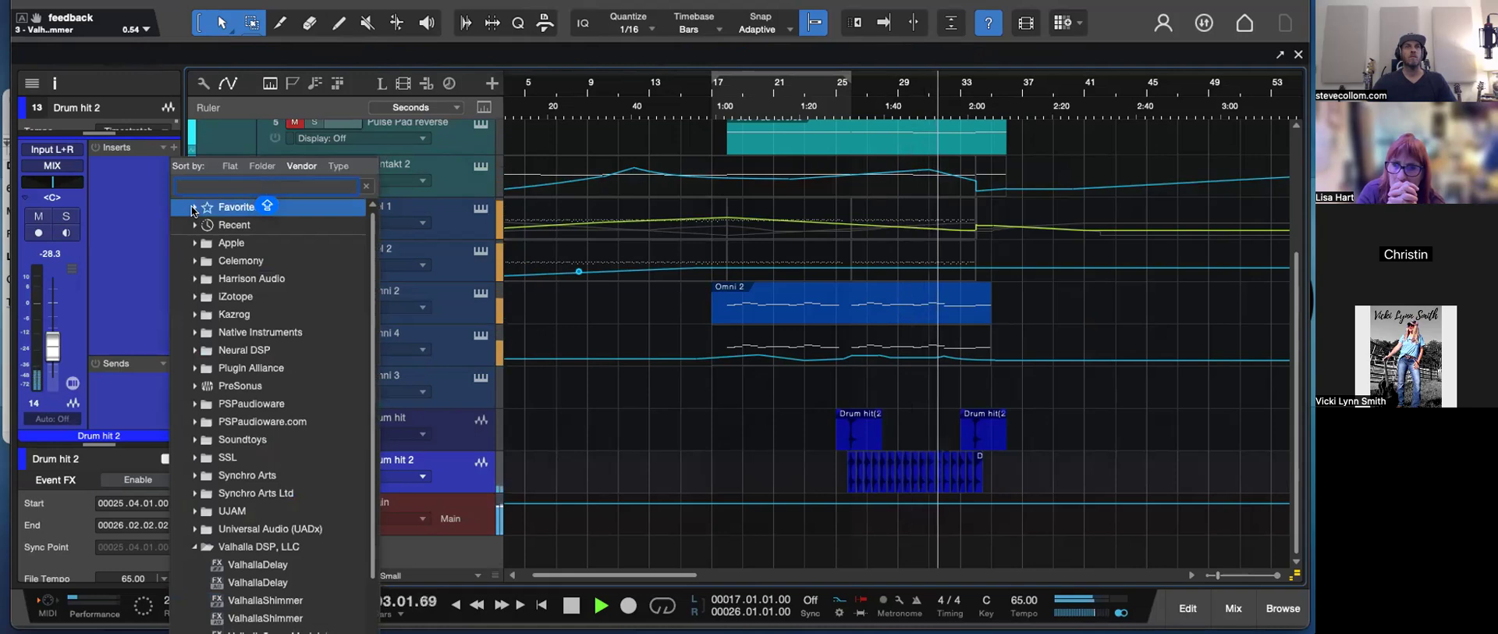
click(193, 208)
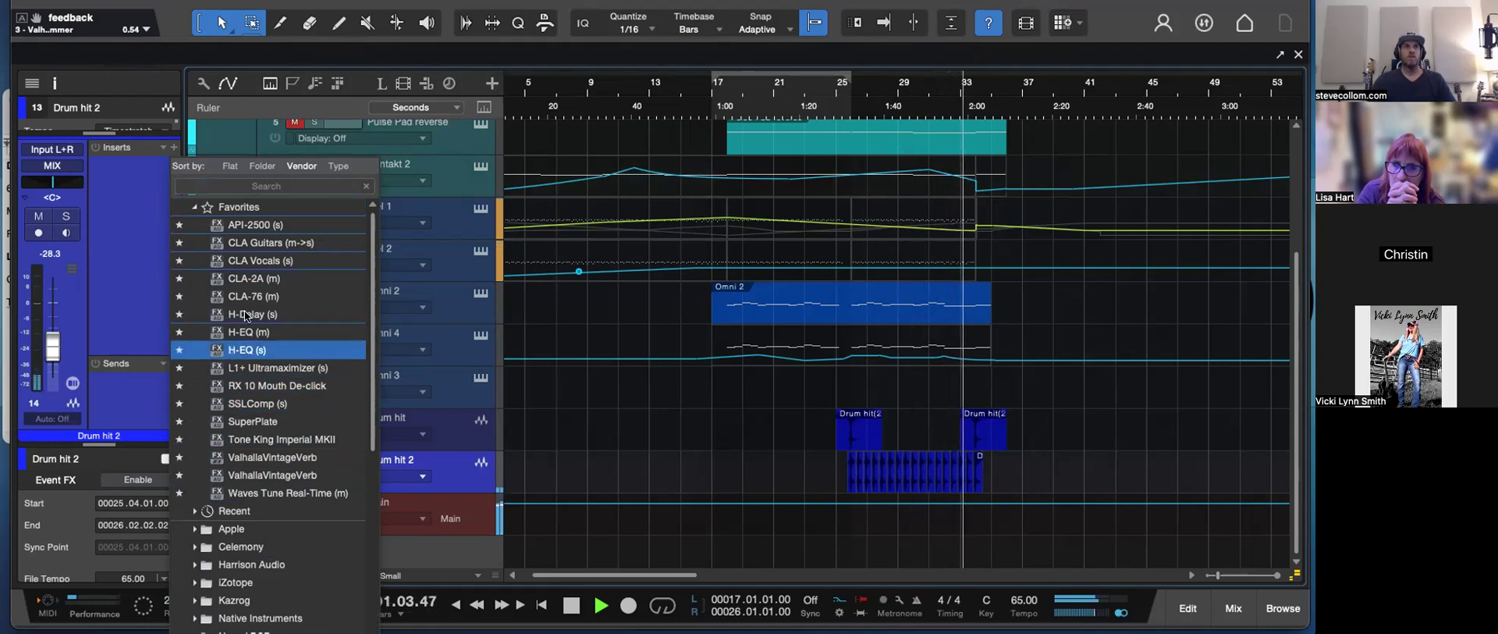
click(247, 350)
drag(566, 184, 510, 24)
key(space)
drag(493, 24, 522, 87)
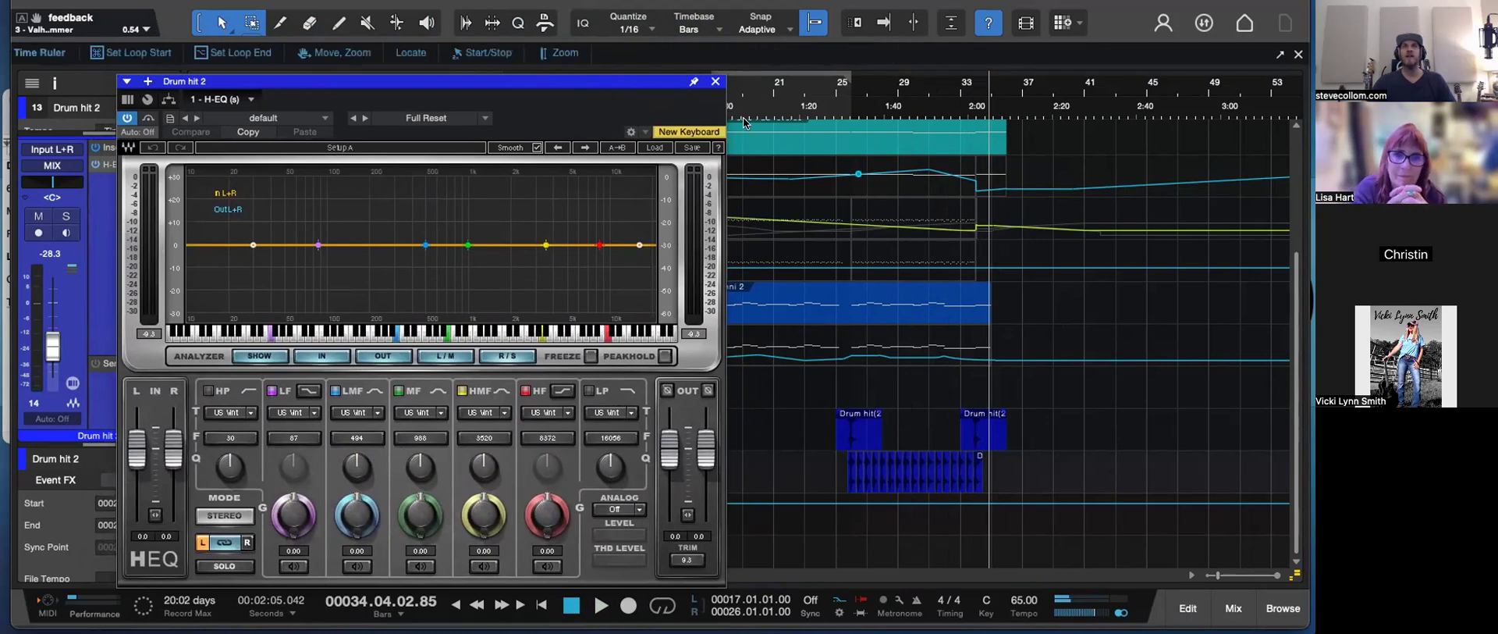
drag(649, 86, 574, 78)
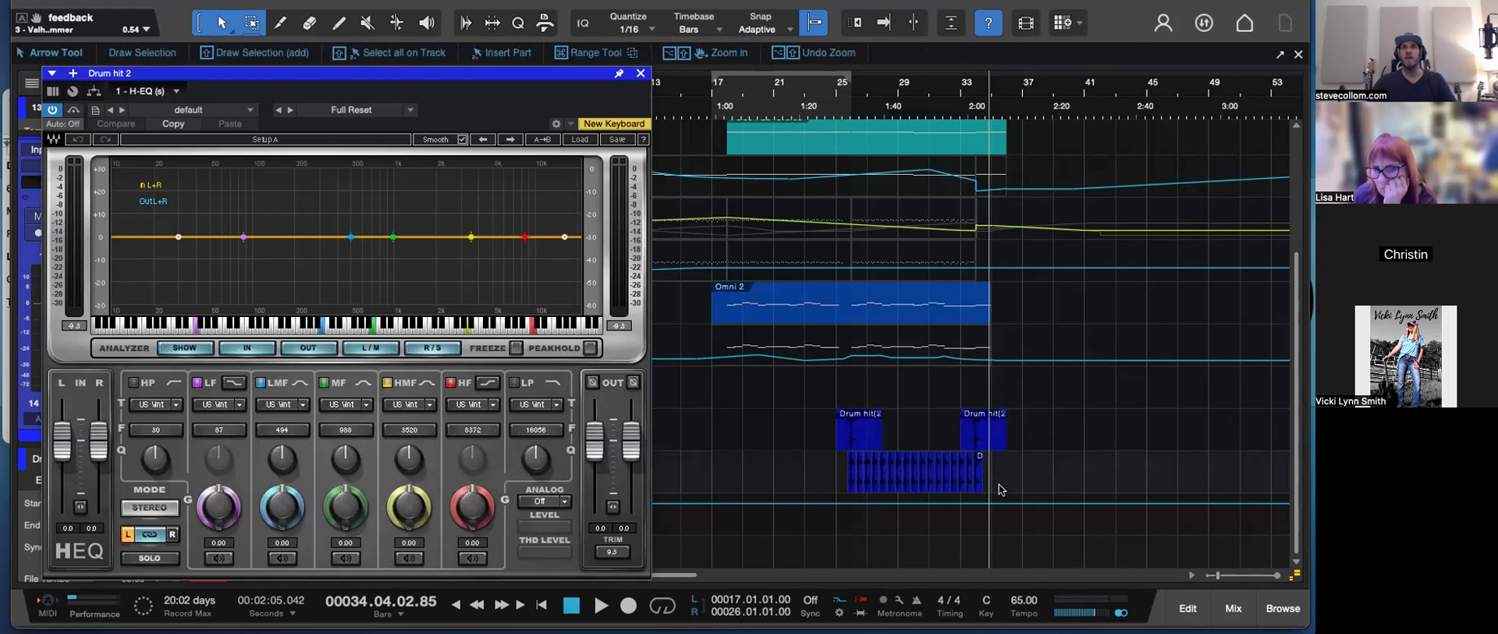
drag(550, 72, 596, 527)
drag(484, 528, 481, 55)
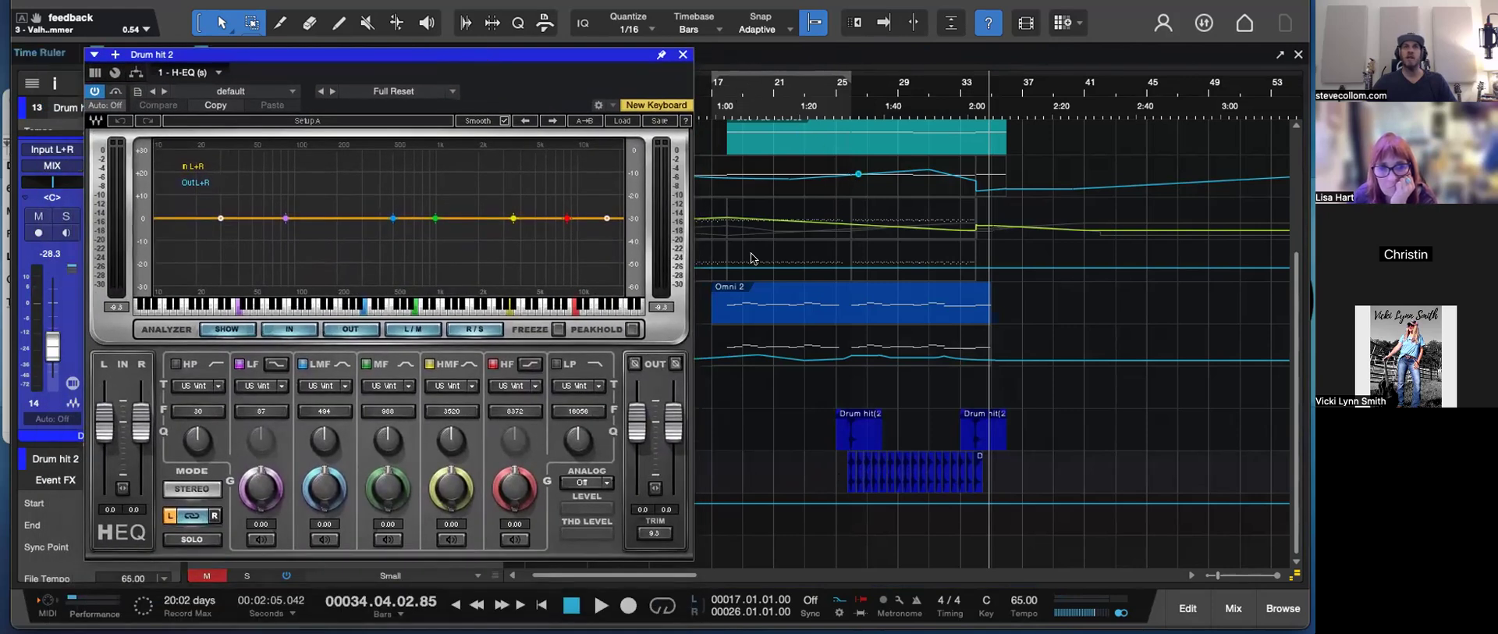
- Boost the low band of Drum hit 2's H-EQ to 18 dB at 139 Hz while auditioning, and close the equalizer
key(e)
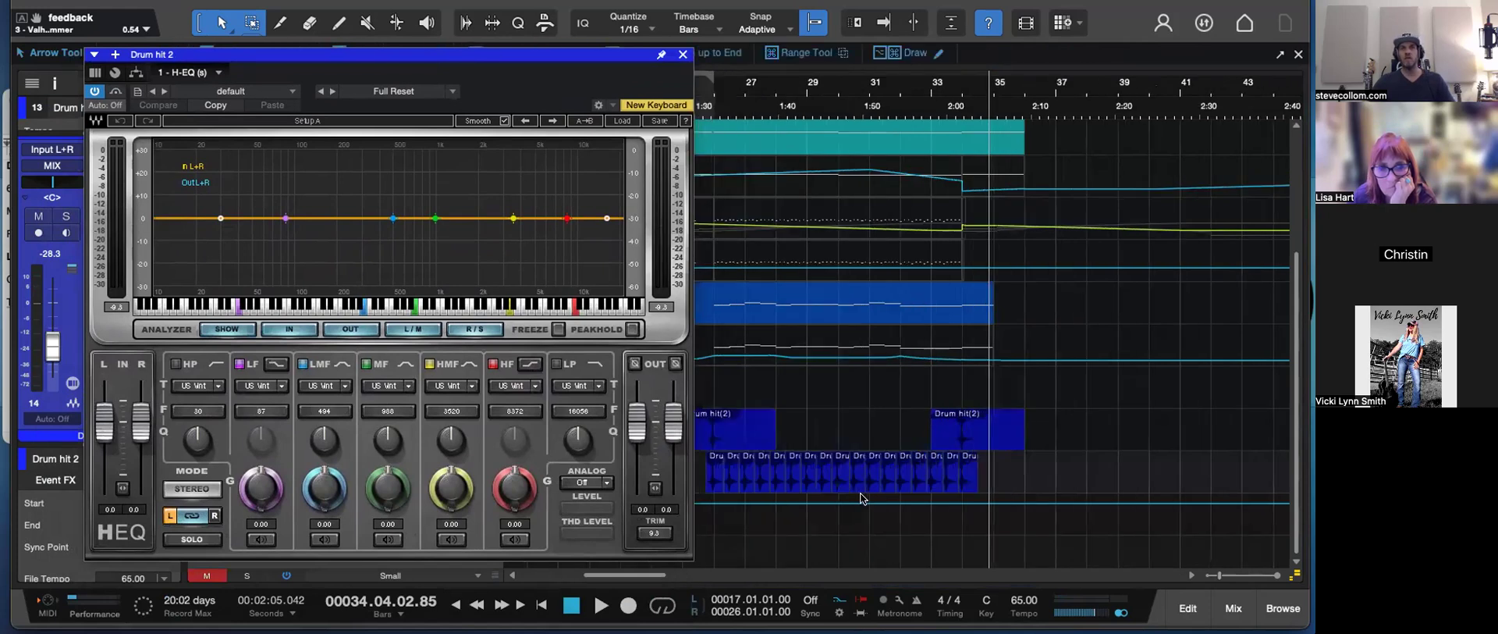
scroll(851, 494, left, 5)
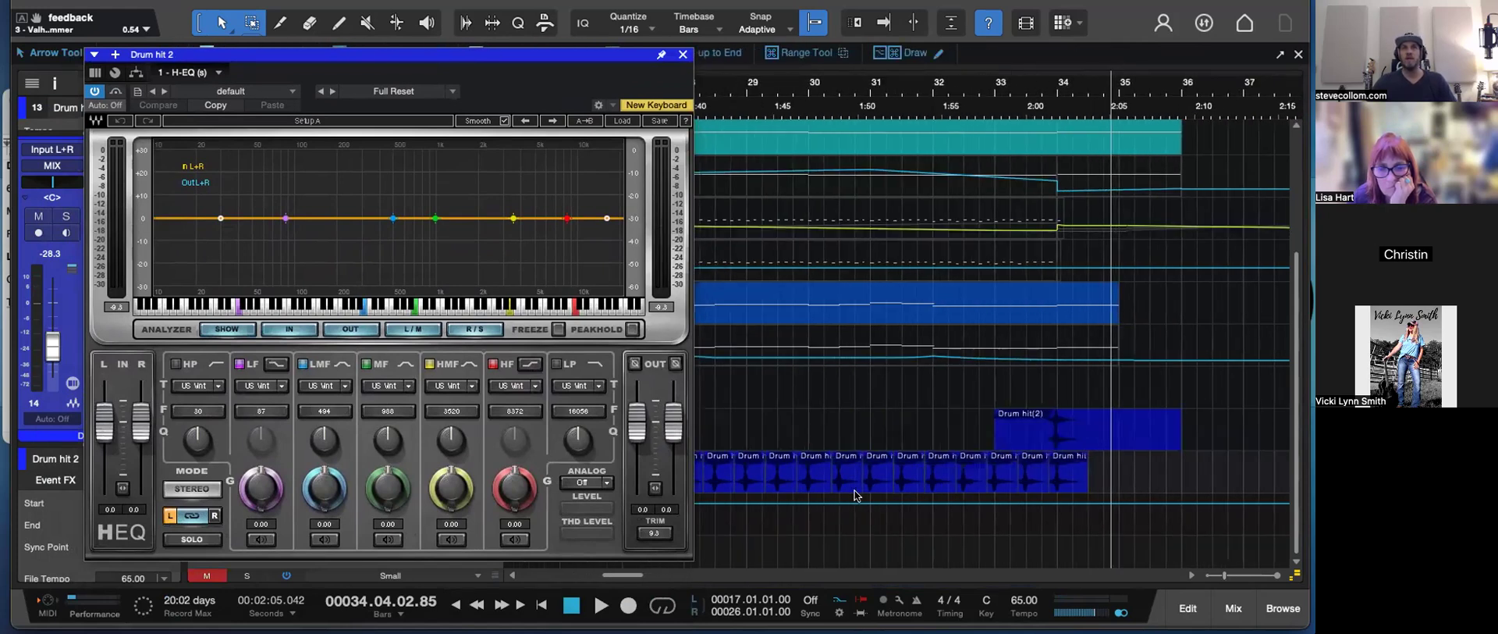
key(e)
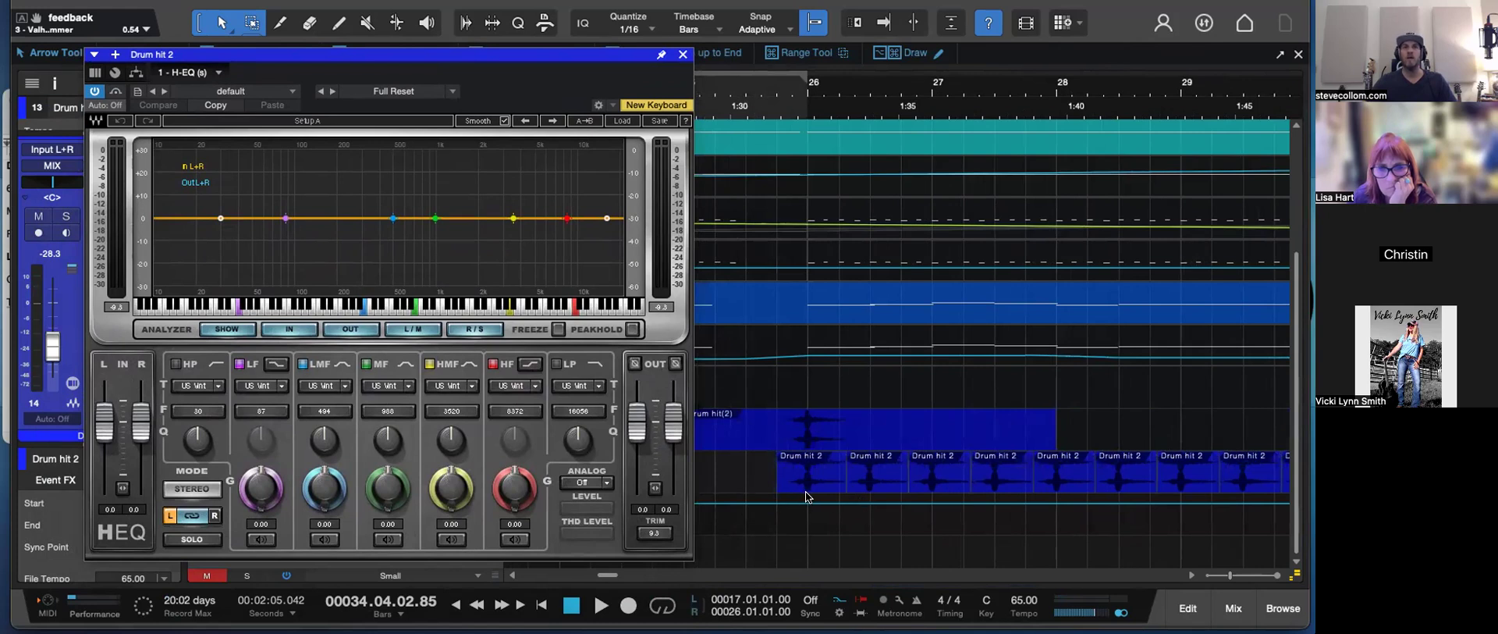
key(e)
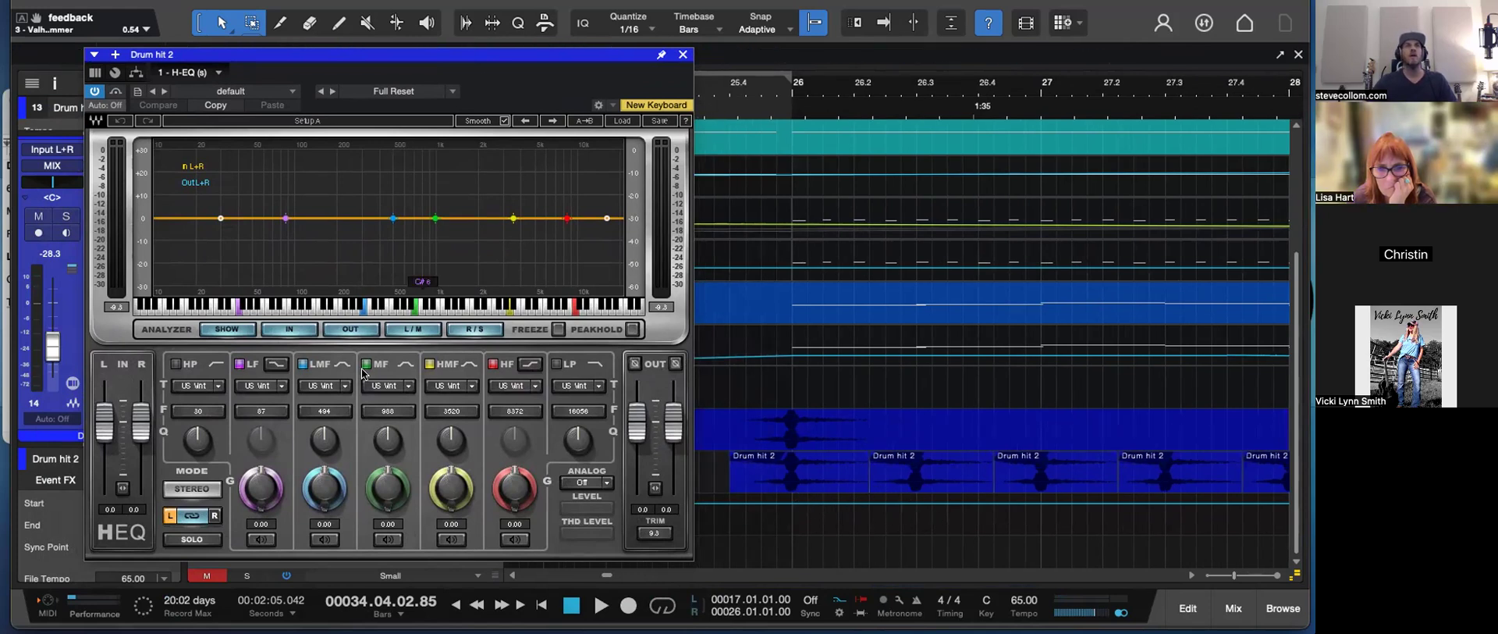
scroll(270, 496, up, 10)
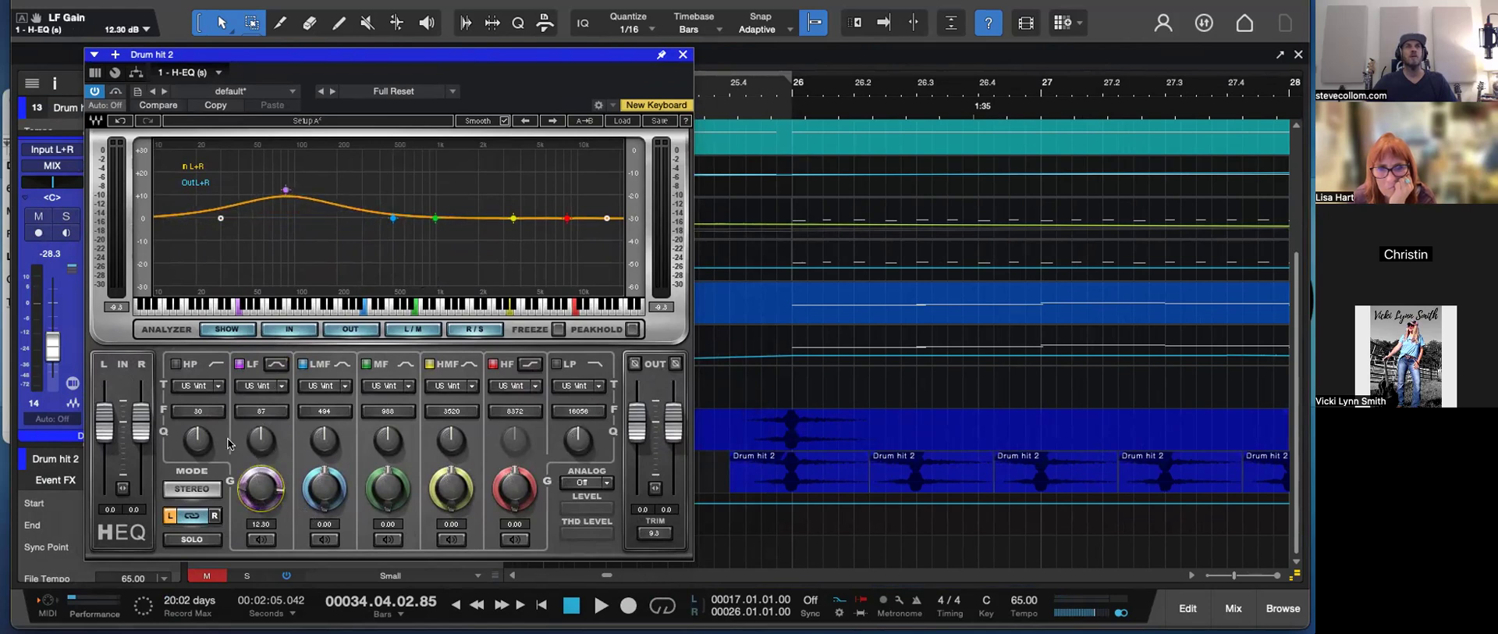
scroll(260, 500, up, 5)
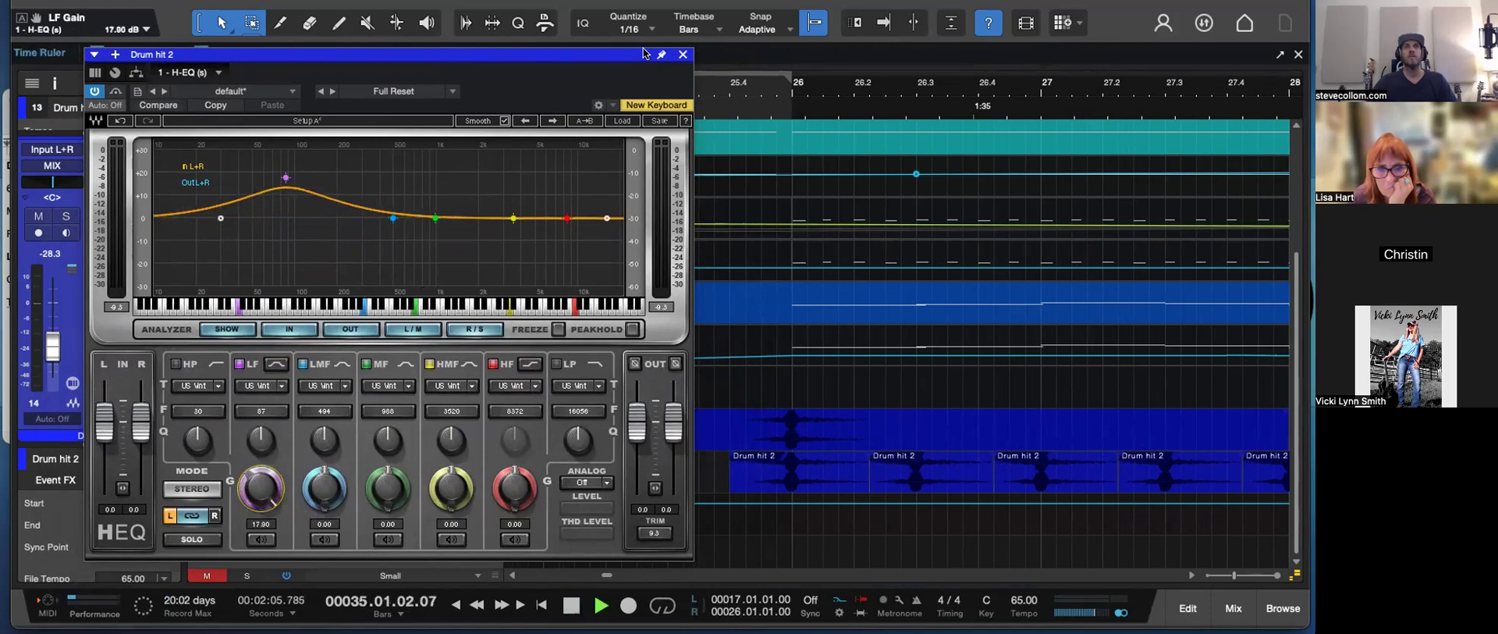
click(682, 55)
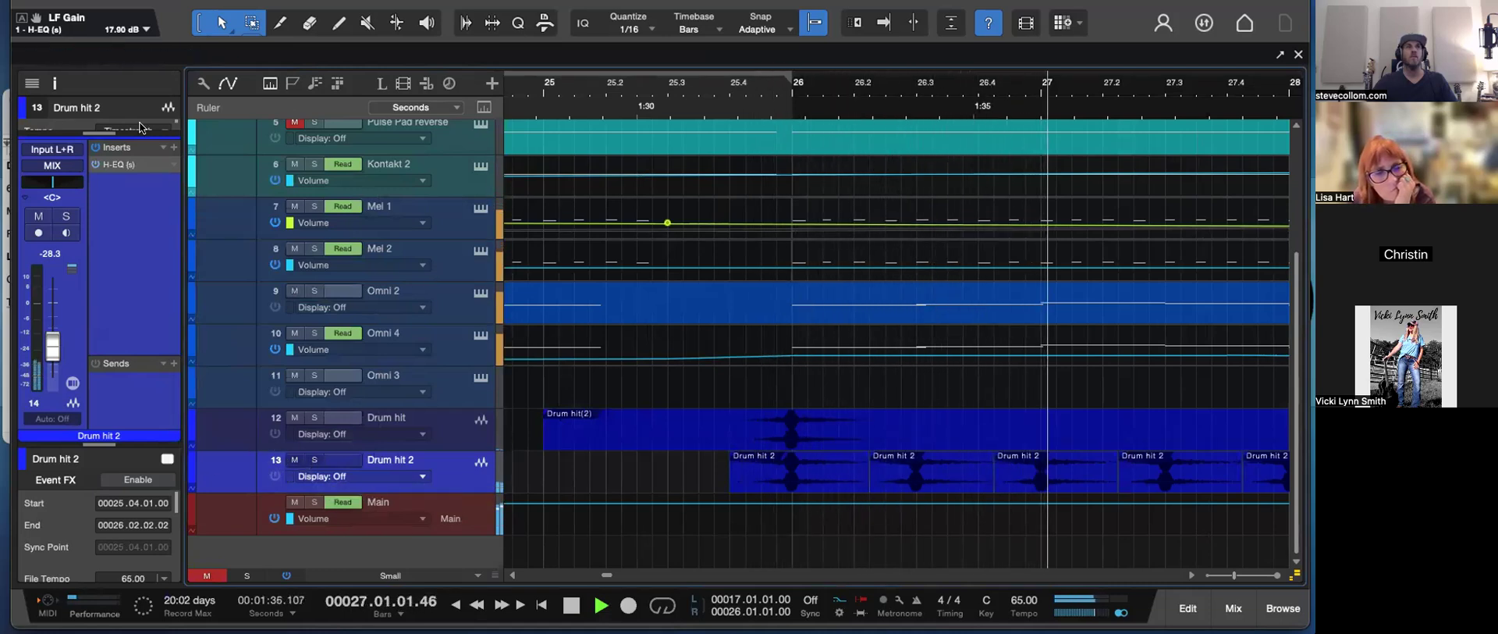
click(121, 165)
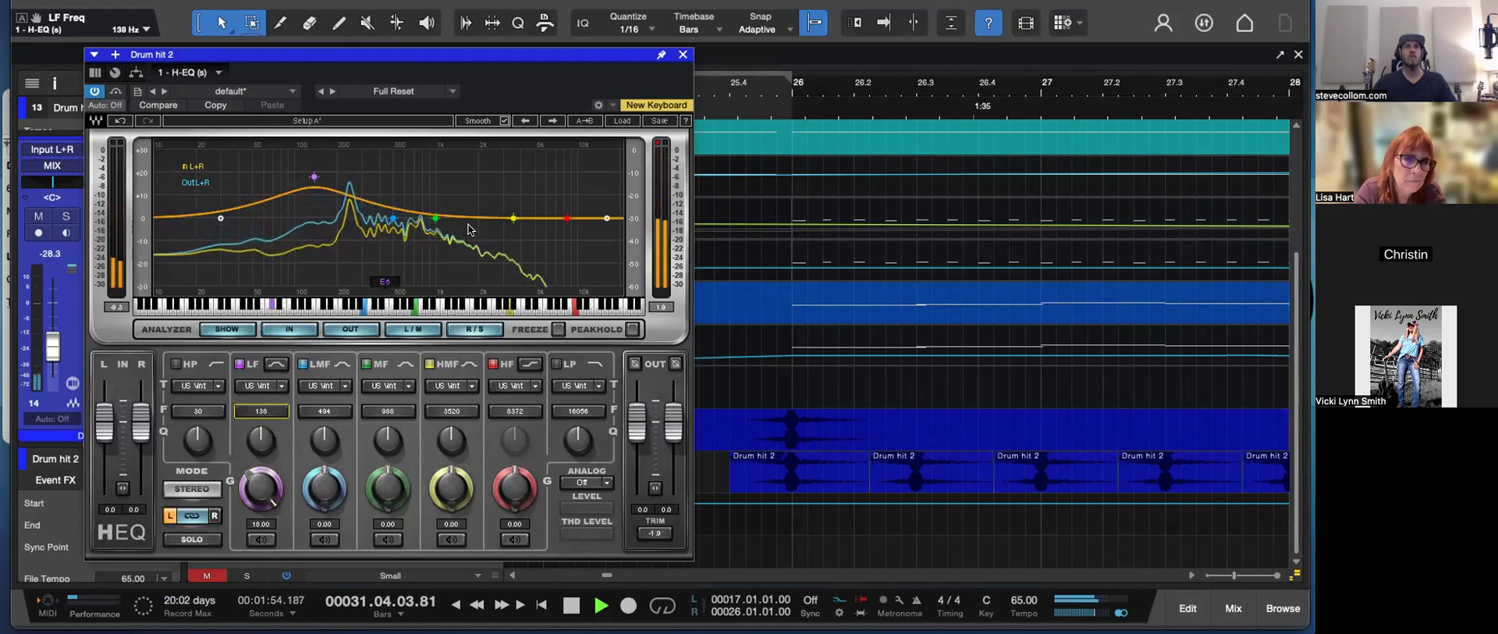
click(682, 55)
- Enlarge the Drum hit 2 track, hide the automation lanes, lower its volume to -32.5 dB, and replay from about bar 25
key(w)
key(w)
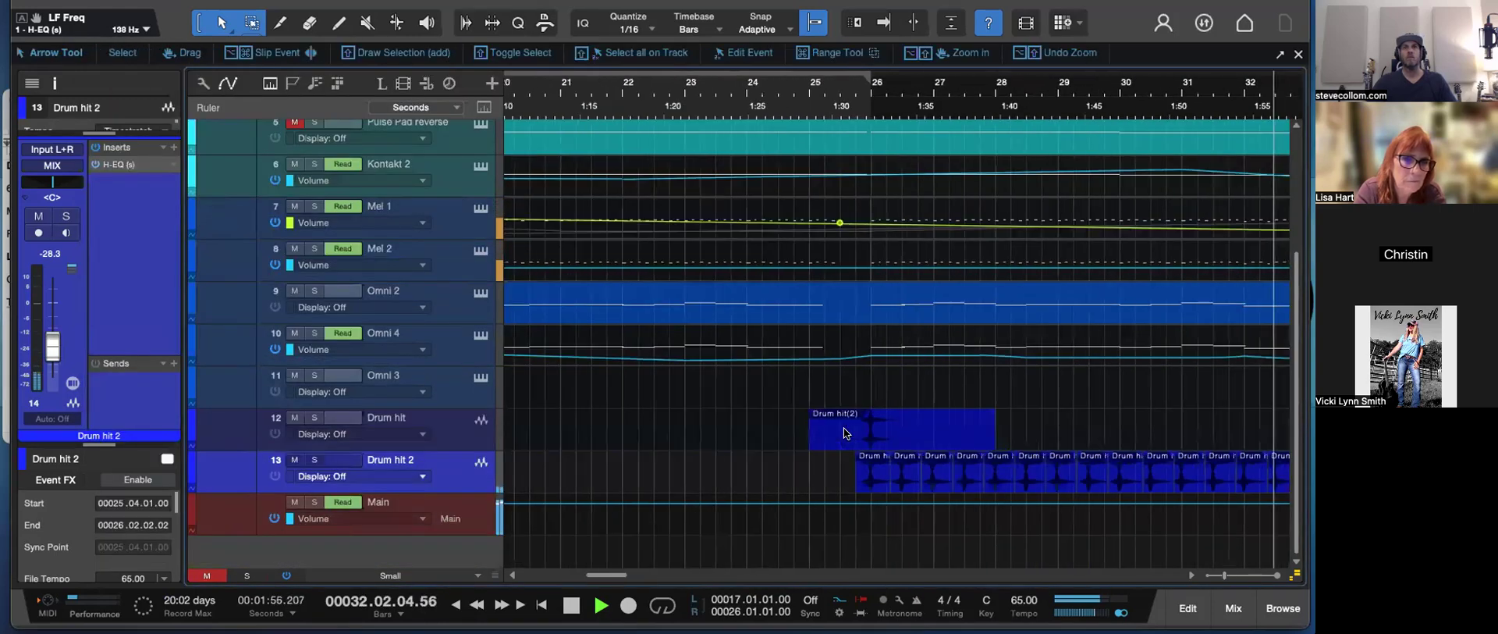
key(w)
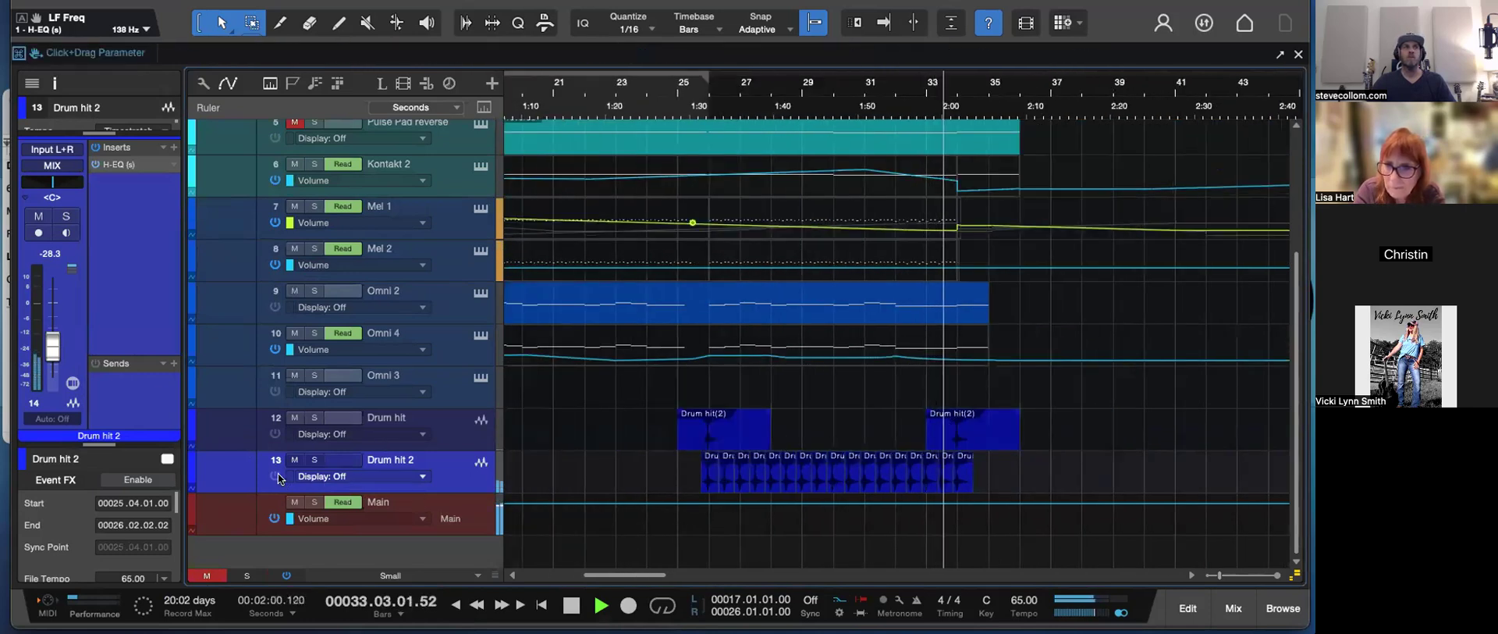
drag(444, 492, 443, 512)
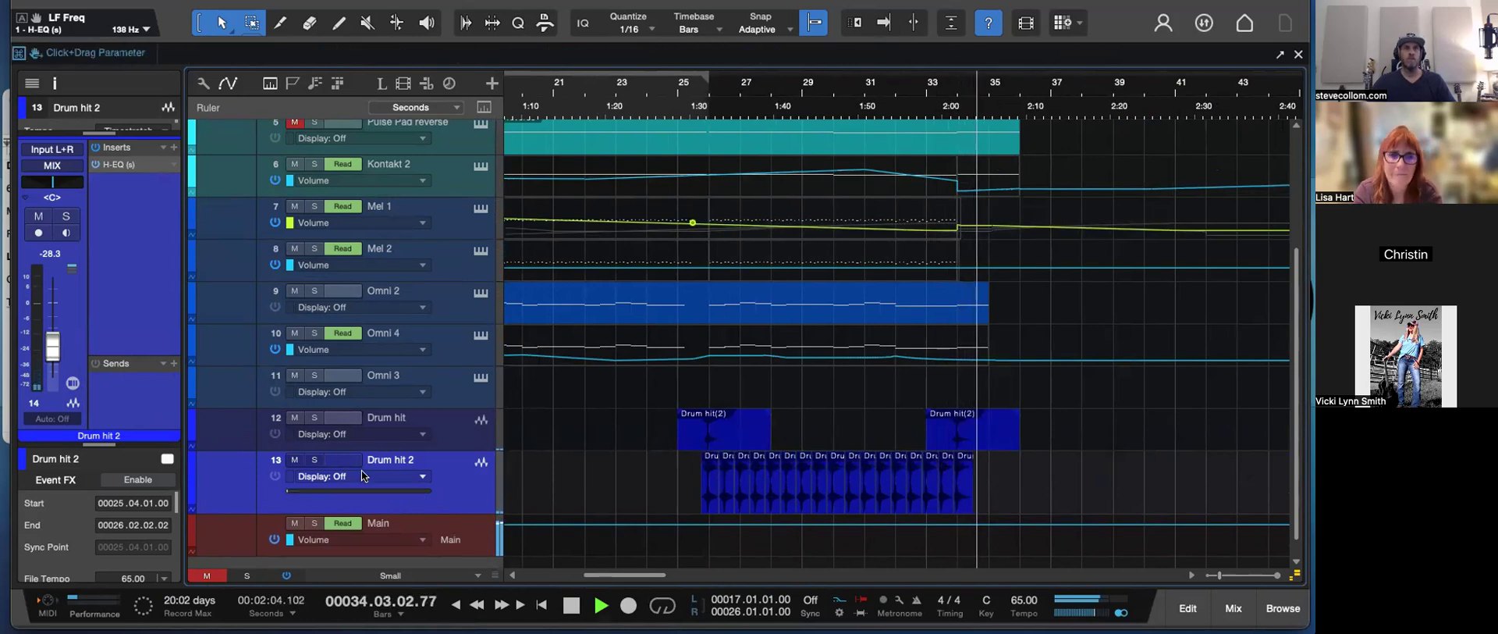
key(a)
drag(323, 478, 319, 477)
click(686, 98)
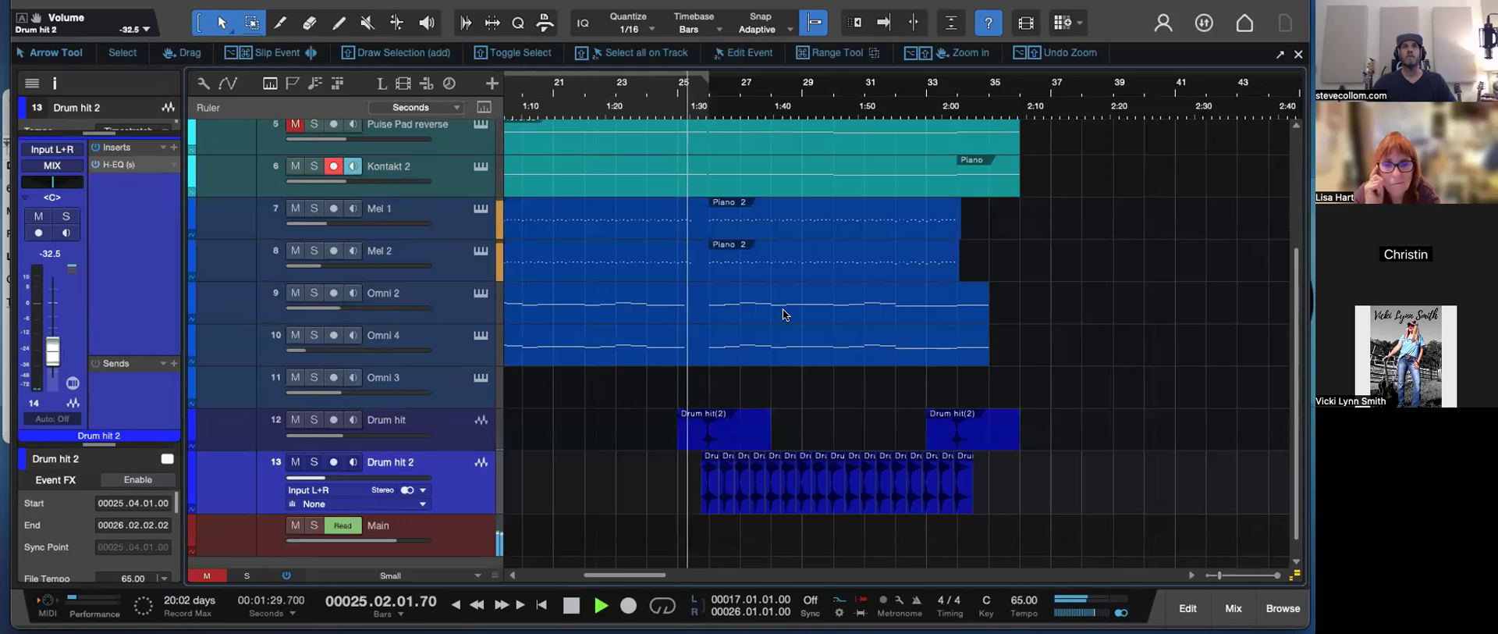
- Add a VERB send to the Drum hit track at -17.5 dB and replay from about bar 26
key(e)
click(464, 440)
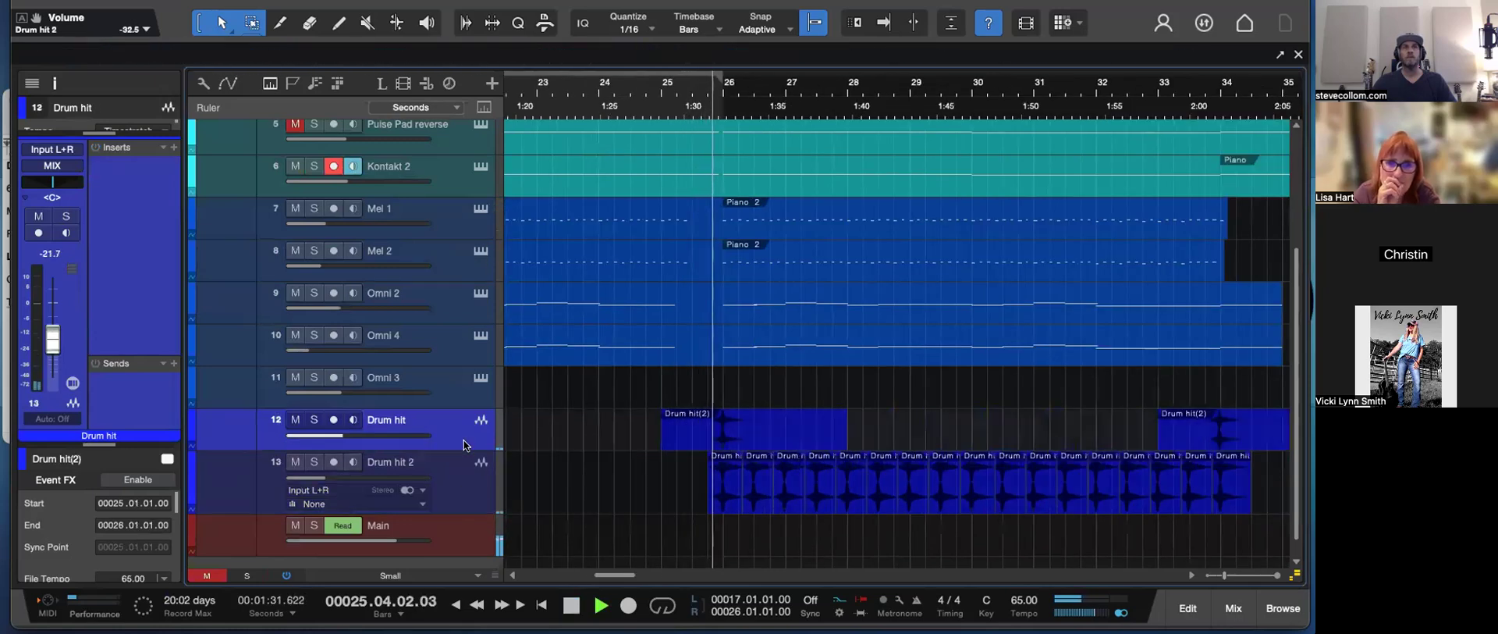
click(174, 363)
click(198, 398)
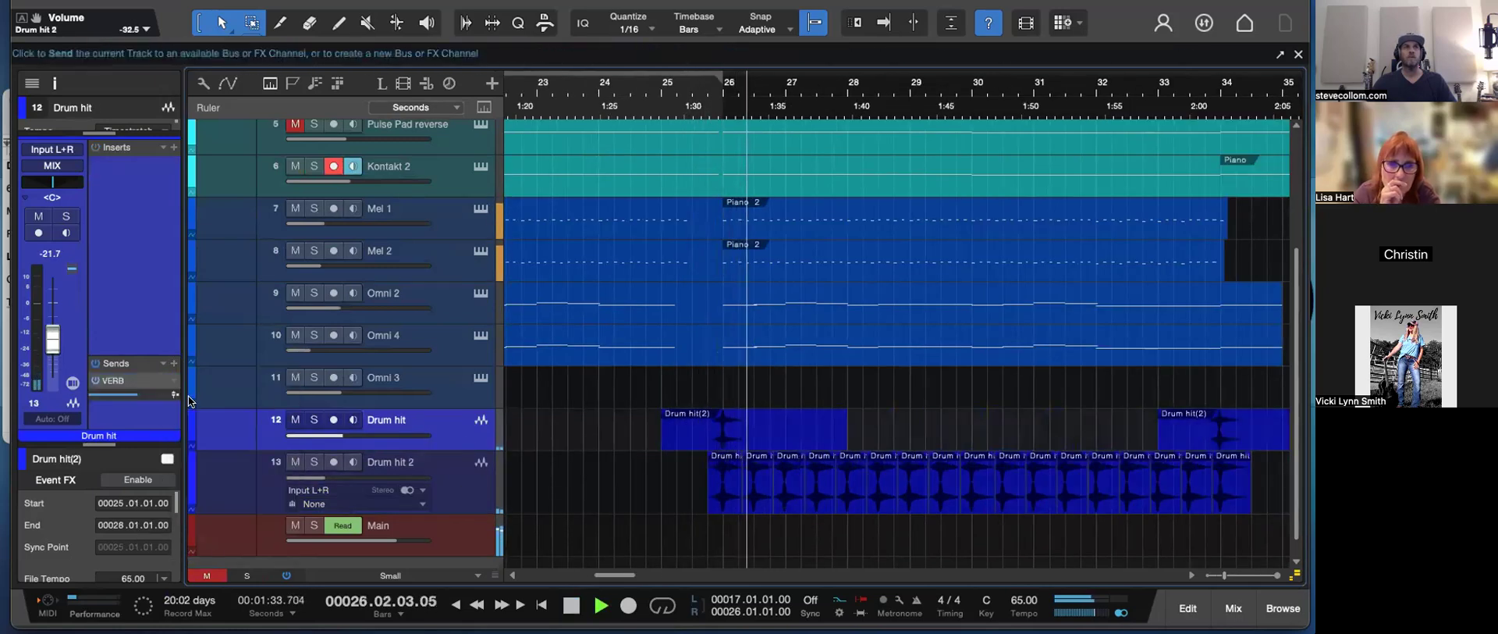
drag(137, 395, 122, 395)
key(space)
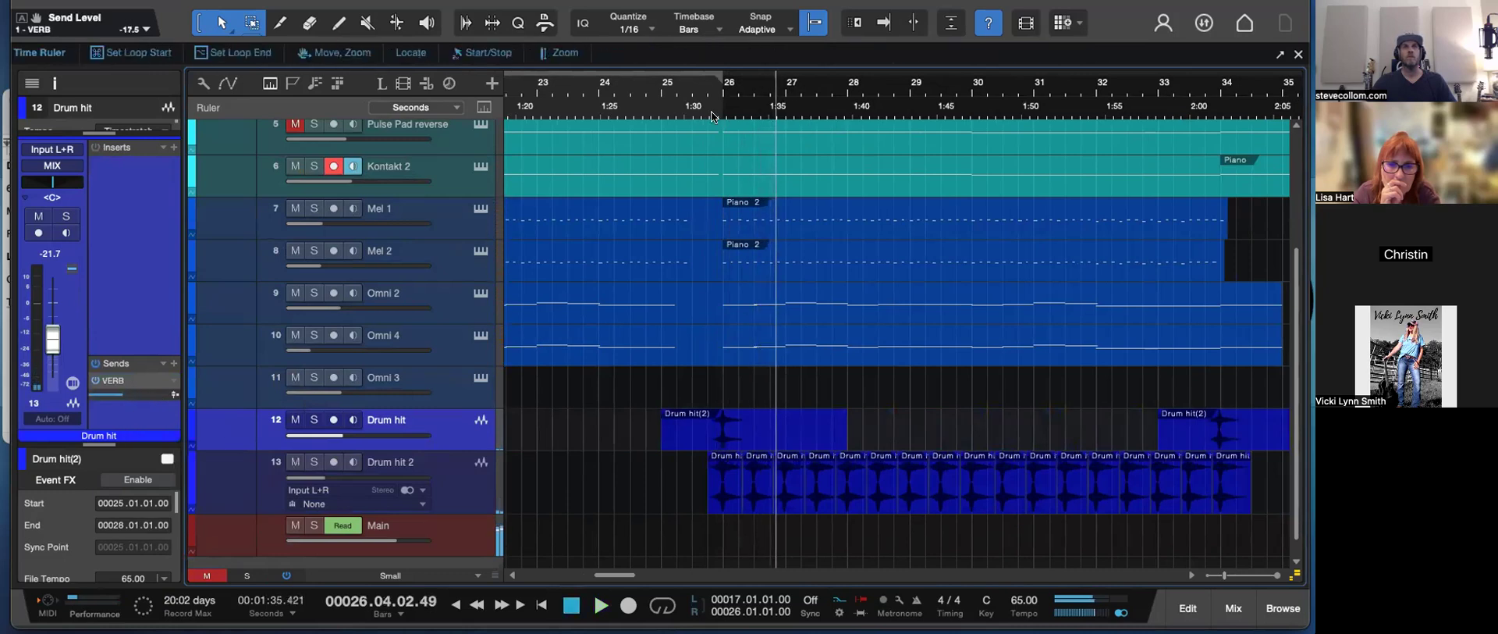
key(space)
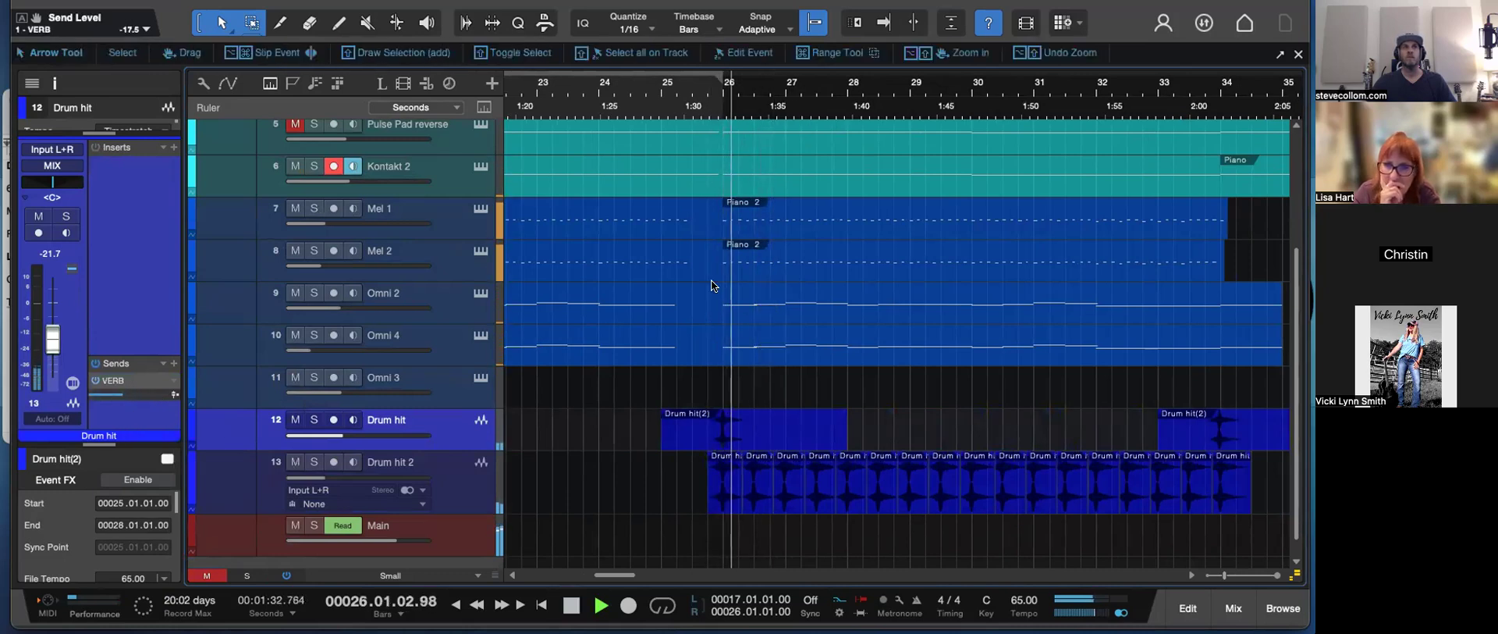
- Set the low cut of ValhallaVintageVerb on the mixer's VERB channel to 590 Hz and return to the arrangement
key(F3)
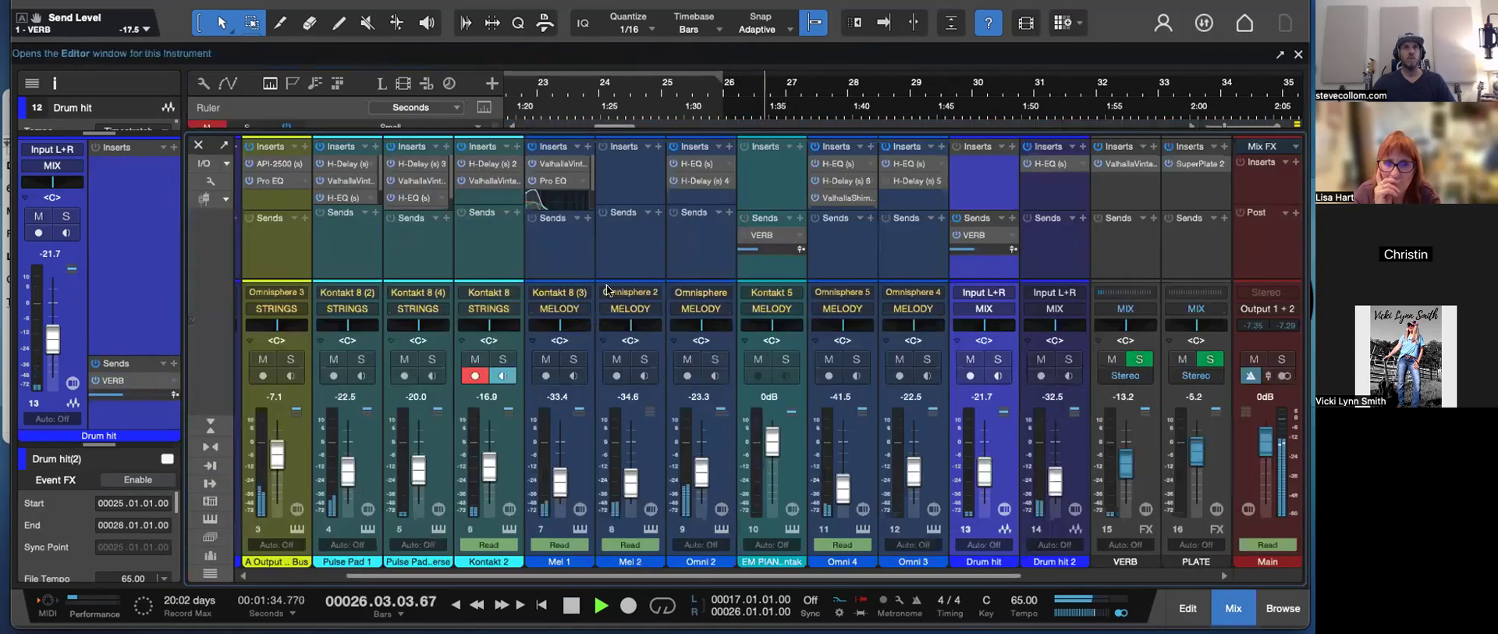
scroll(889, 248, right, 4)
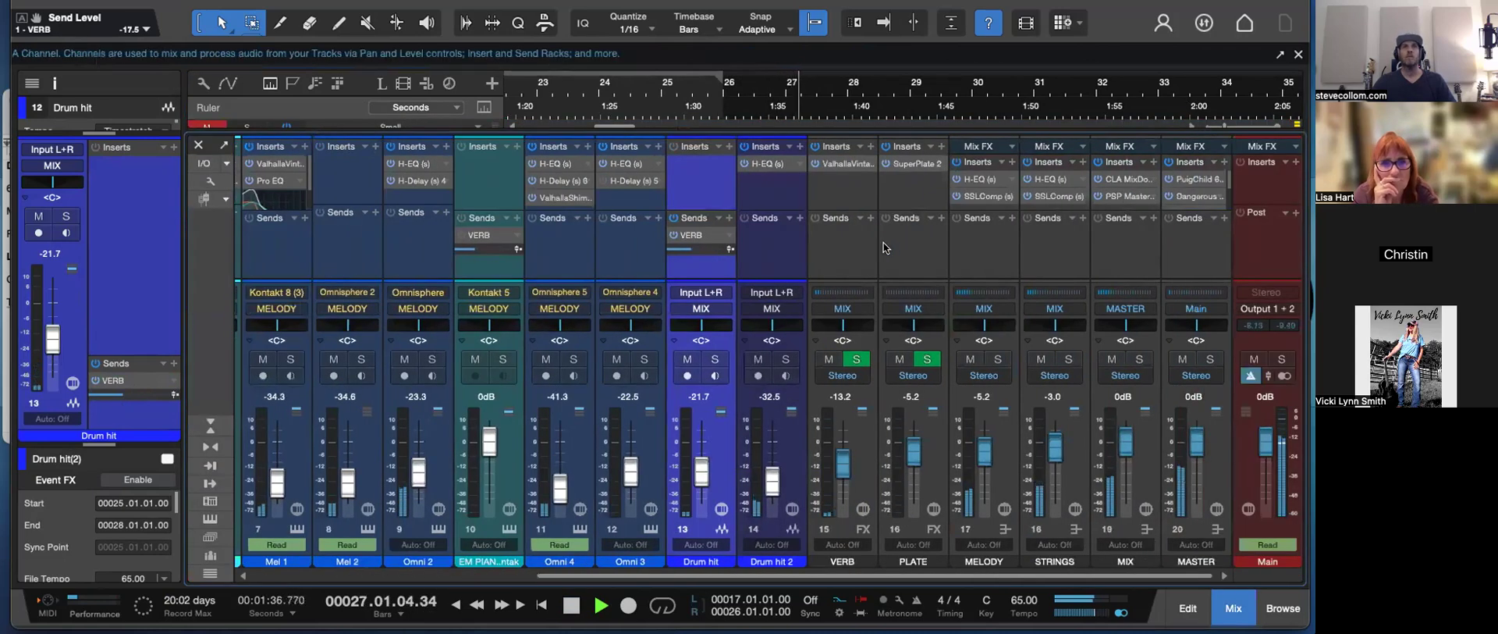
click(827, 250)
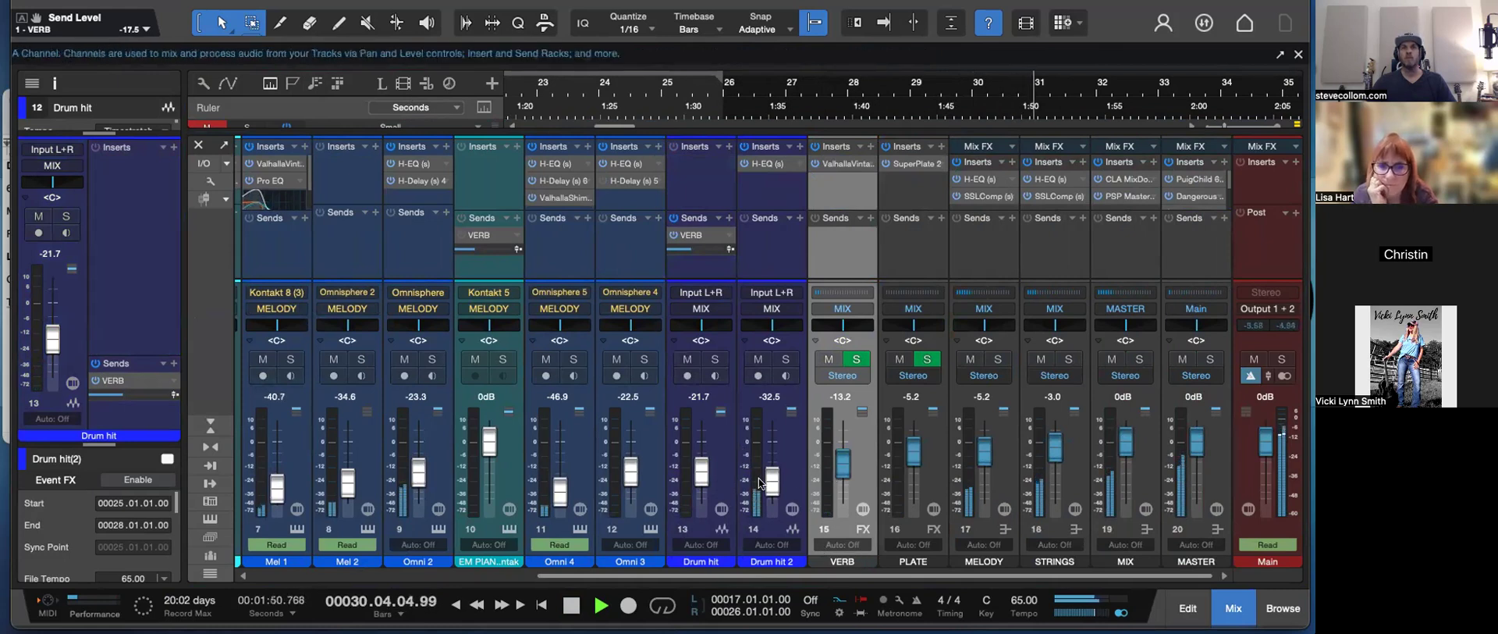
click(845, 163)
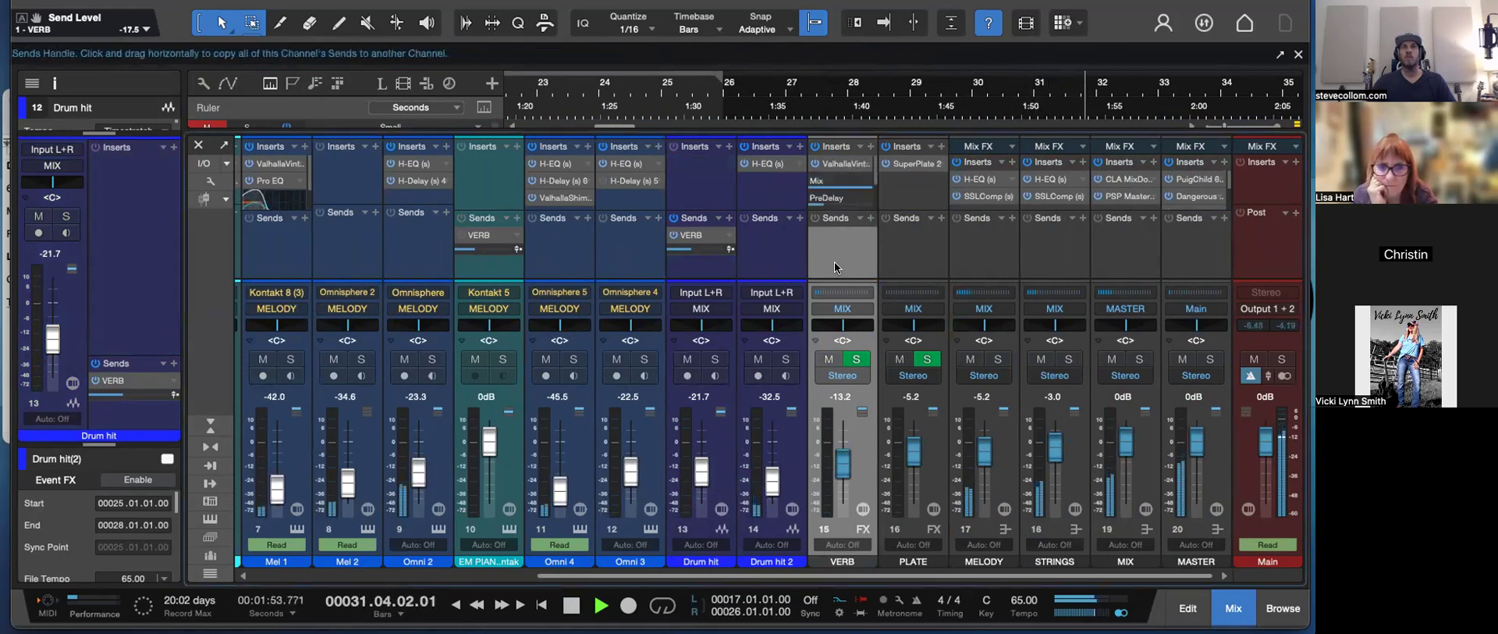
double_click(845, 162)
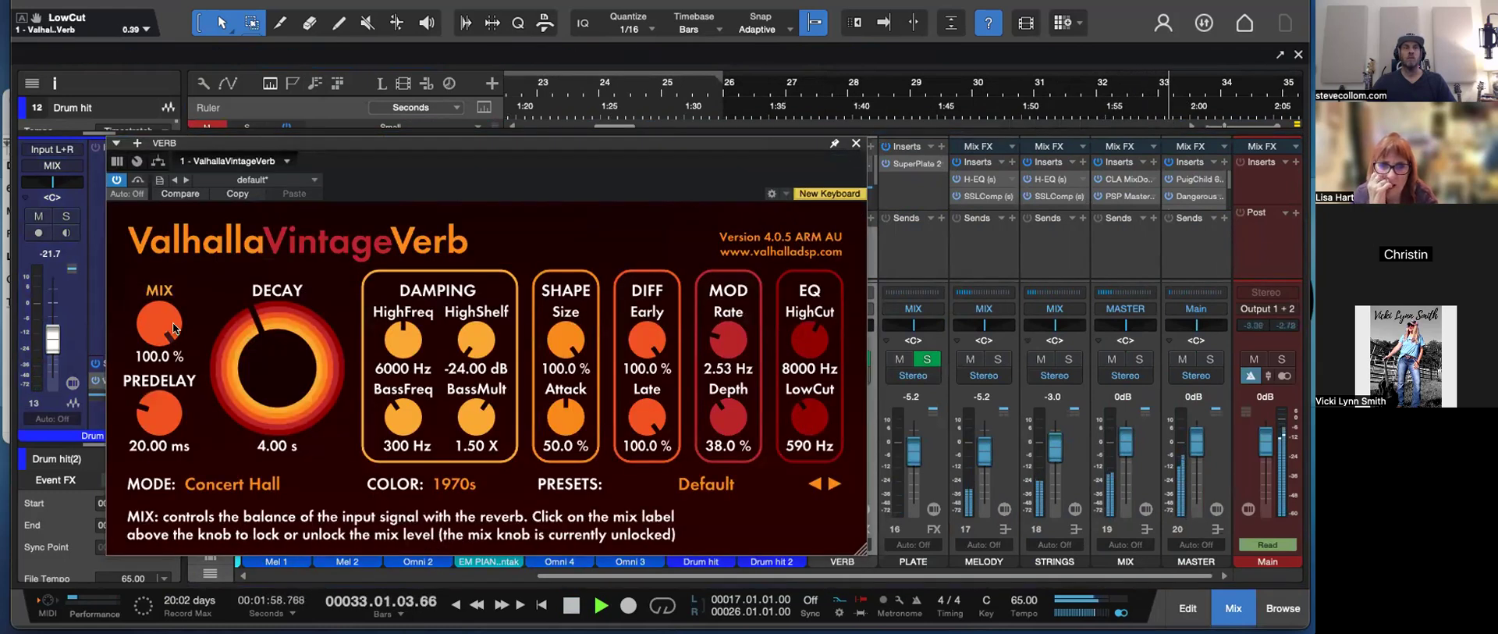
click(856, 144)
key(F3)
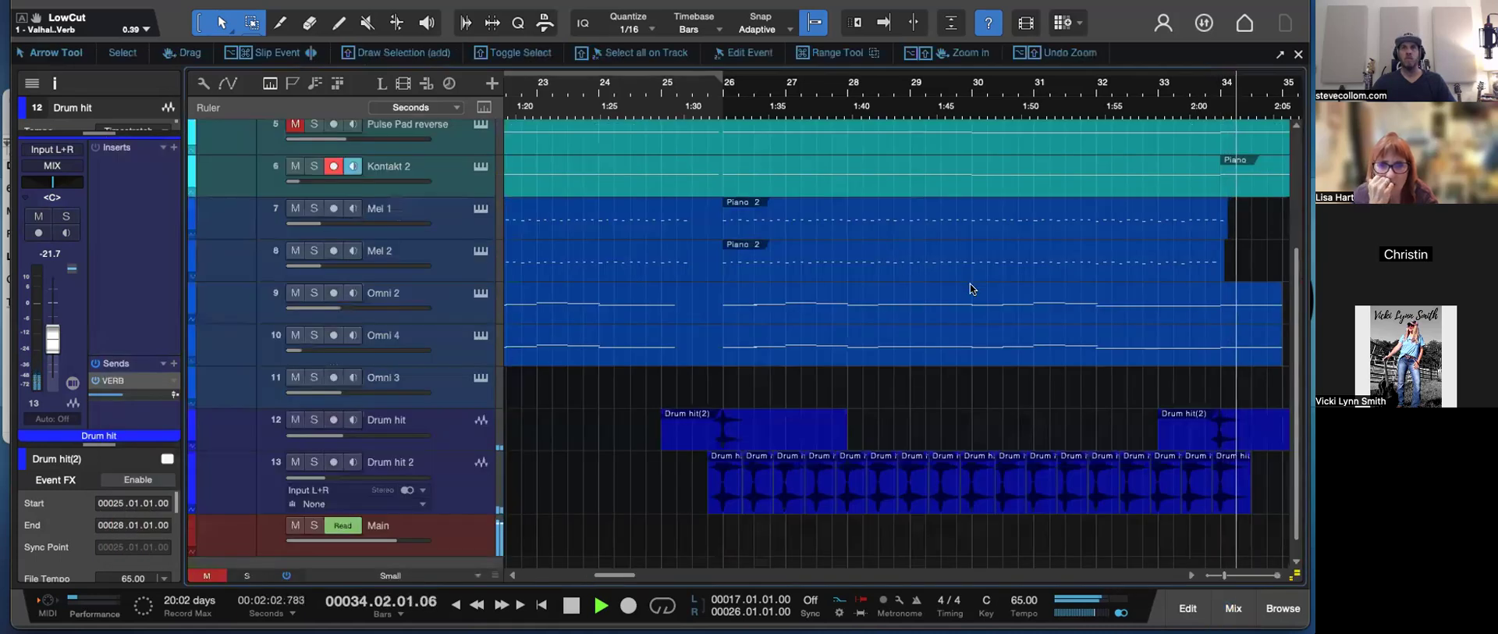
- Stop playback and reduce the tracks to Tiny height with the whole arrangement in view
key(w)
key(w)
scroll(1021, 360, right, 1)
scroll(1021, 360, right, 2)
key(2)
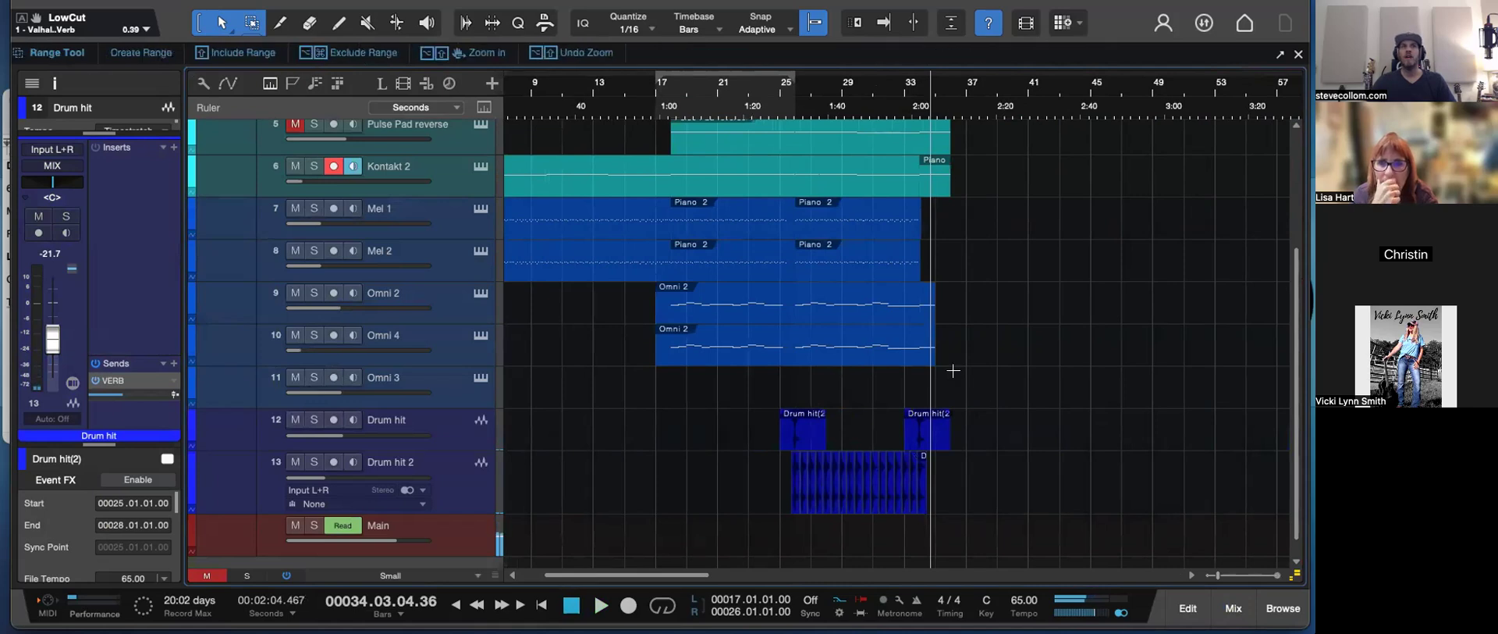
scroll(953, 370, down, 1)
key(w)
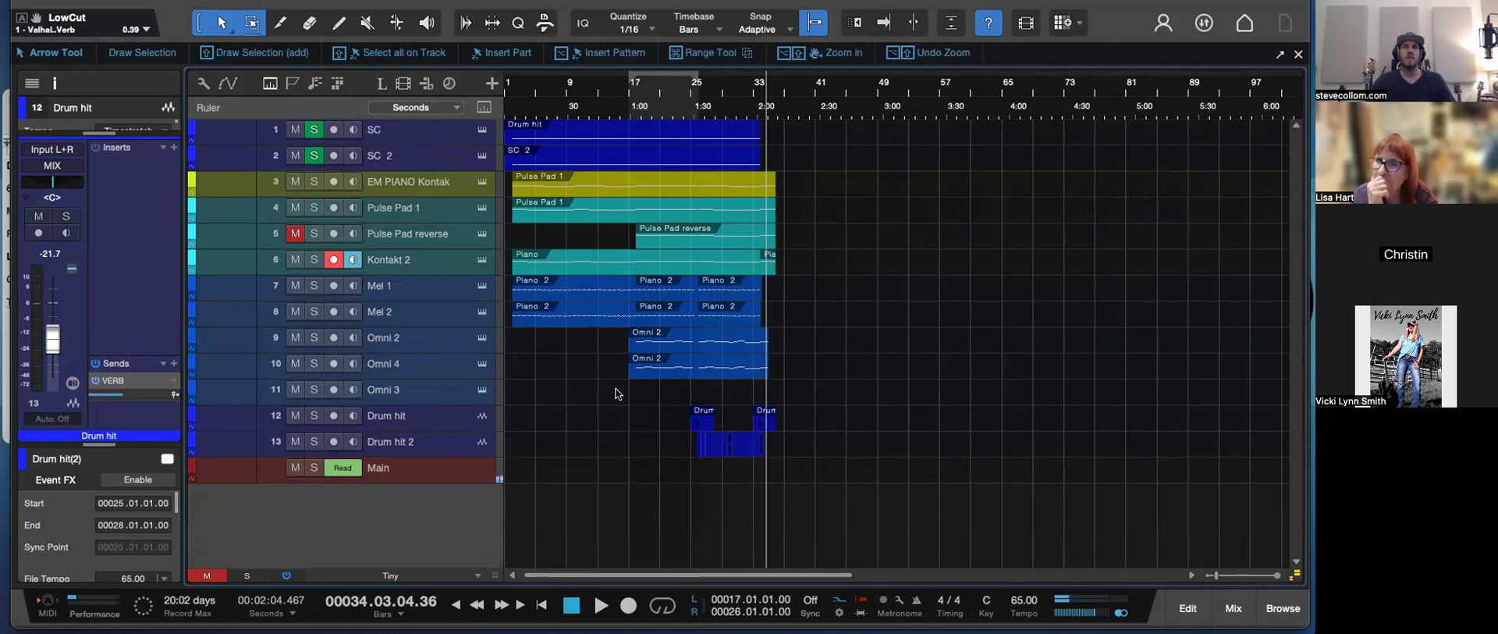
- Add an instrument track named "Drum hKIT" below SC 2 with no instrument assigned, and enlarge its height
click(421, 418)
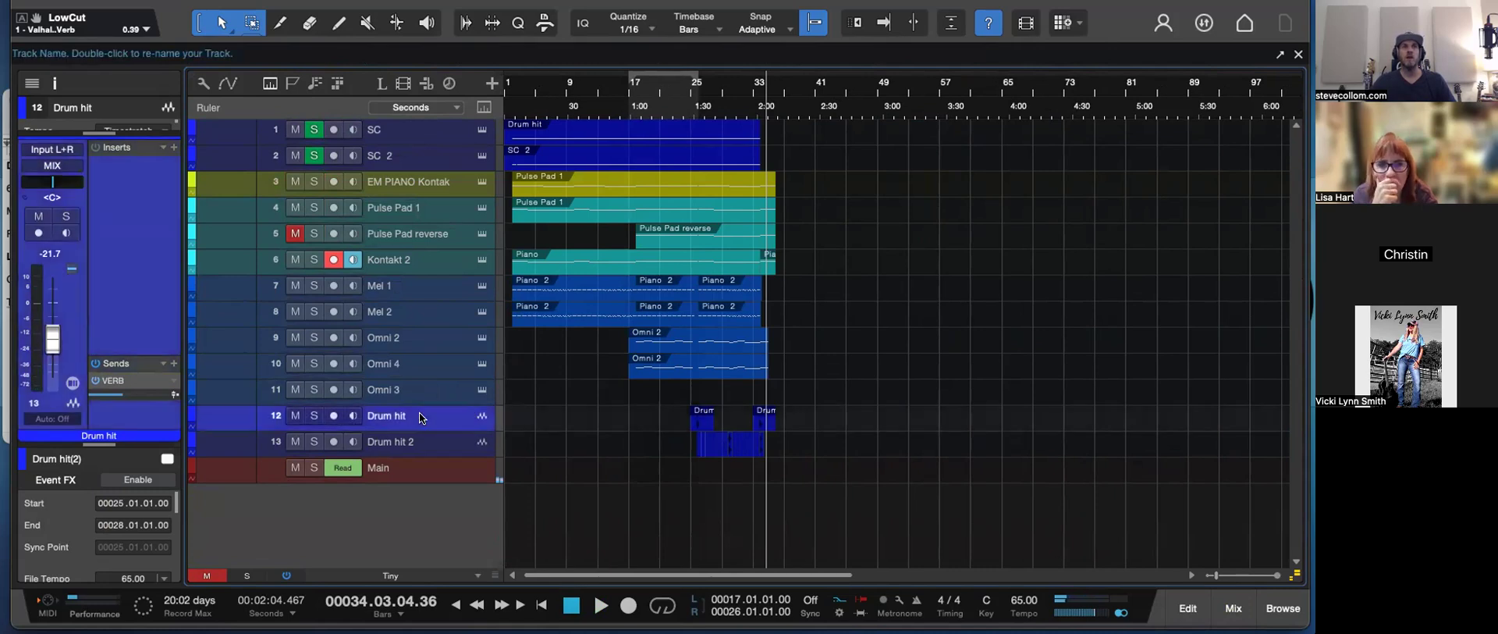
click(431, 155)
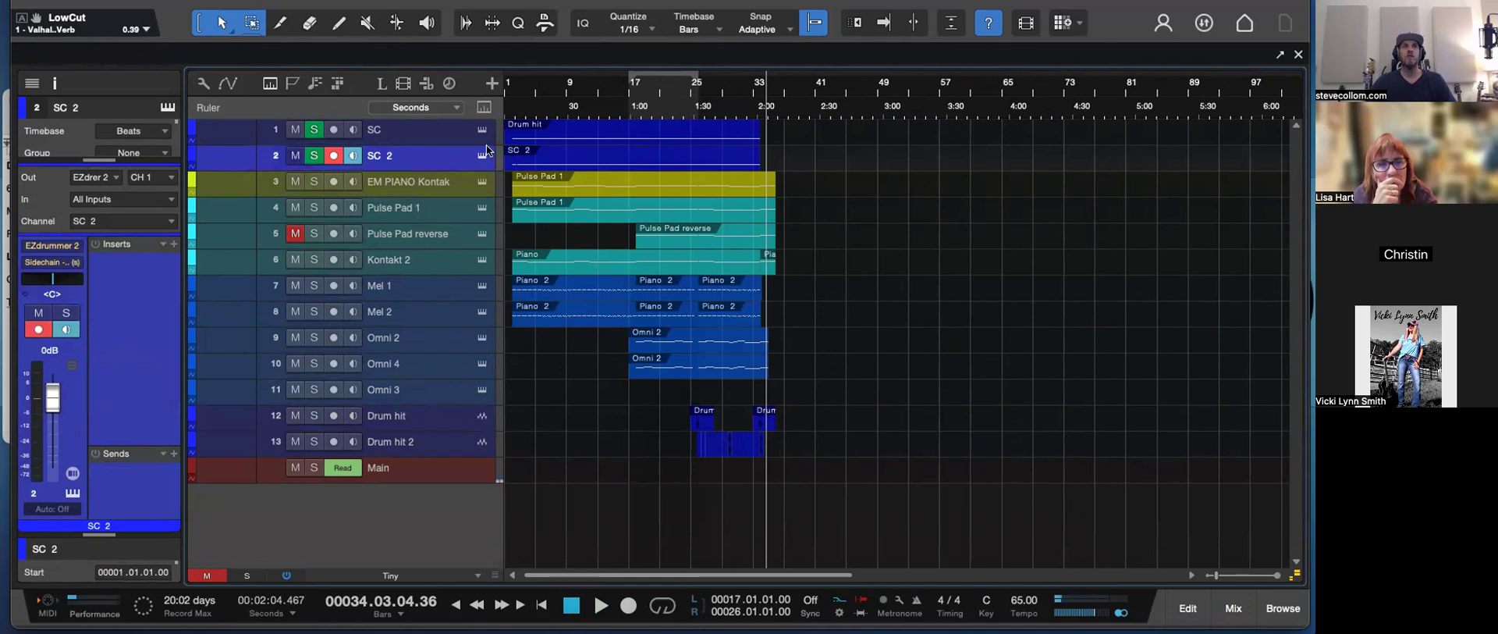
click(492, 83)
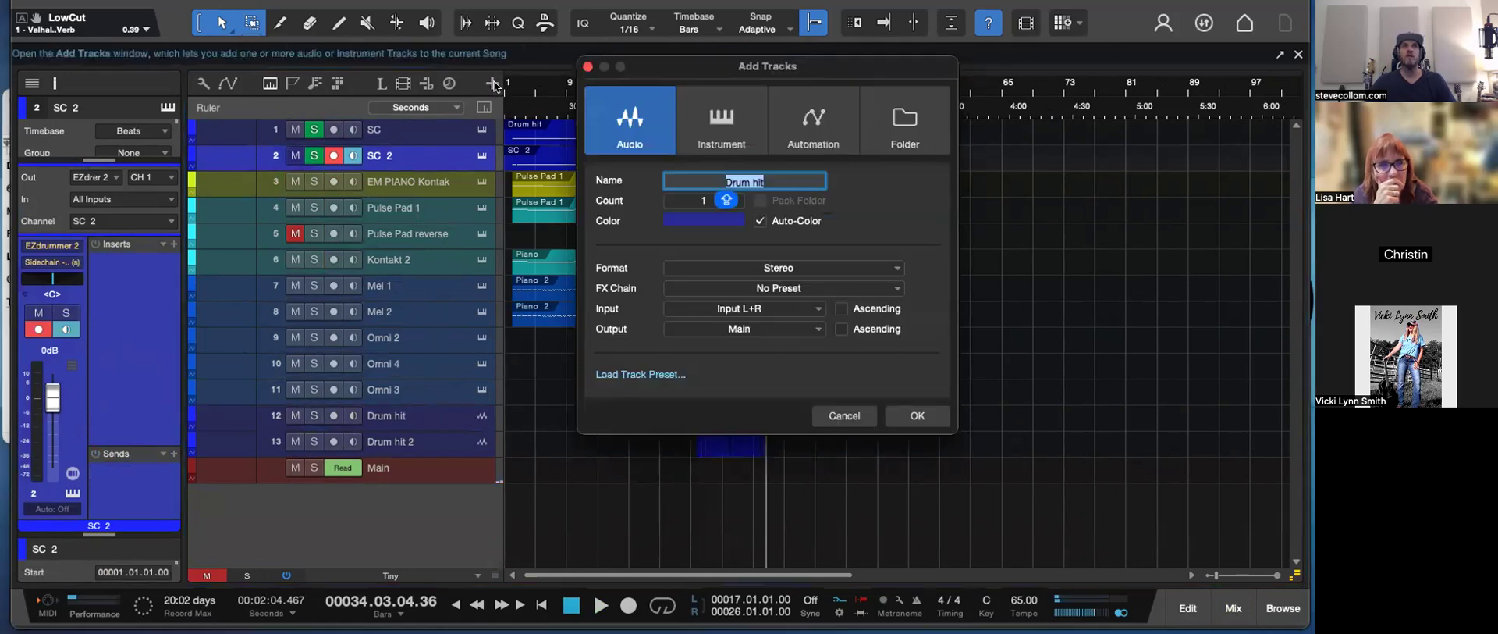
click(718, 128)
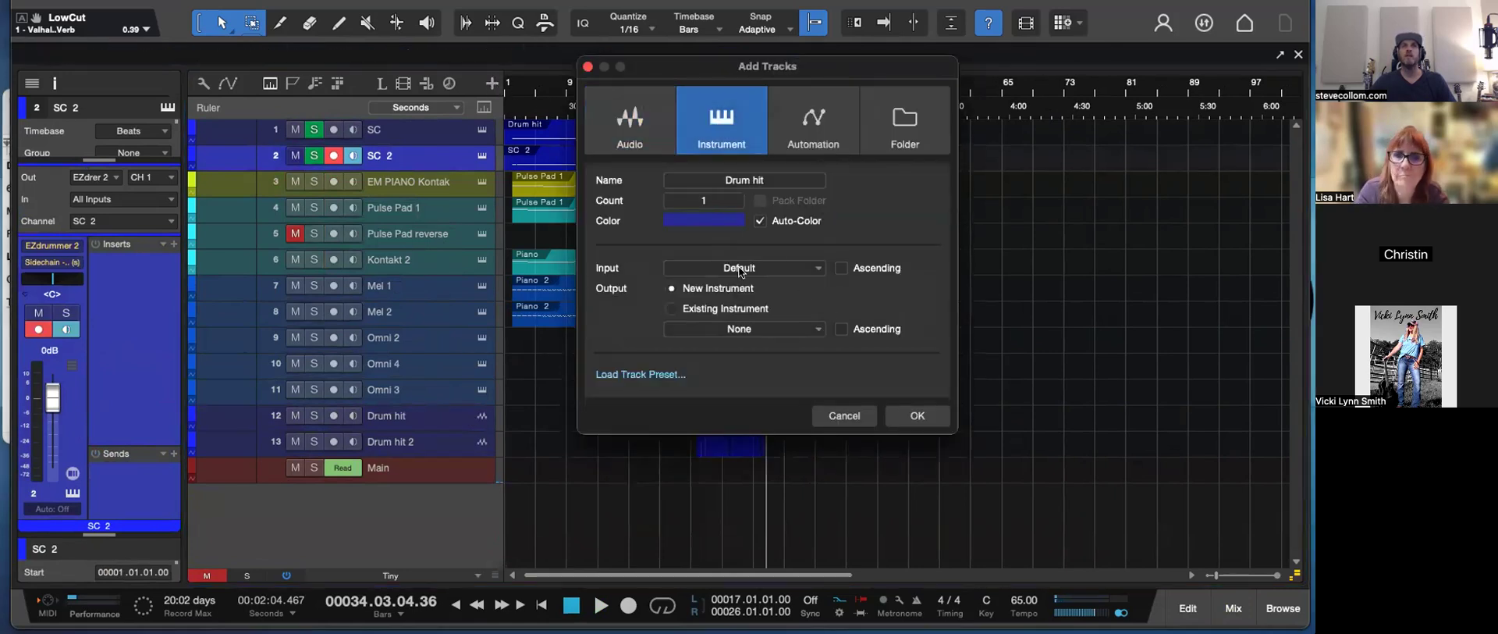
click(774, 180)
text(Drum hKIT)
key(Return)
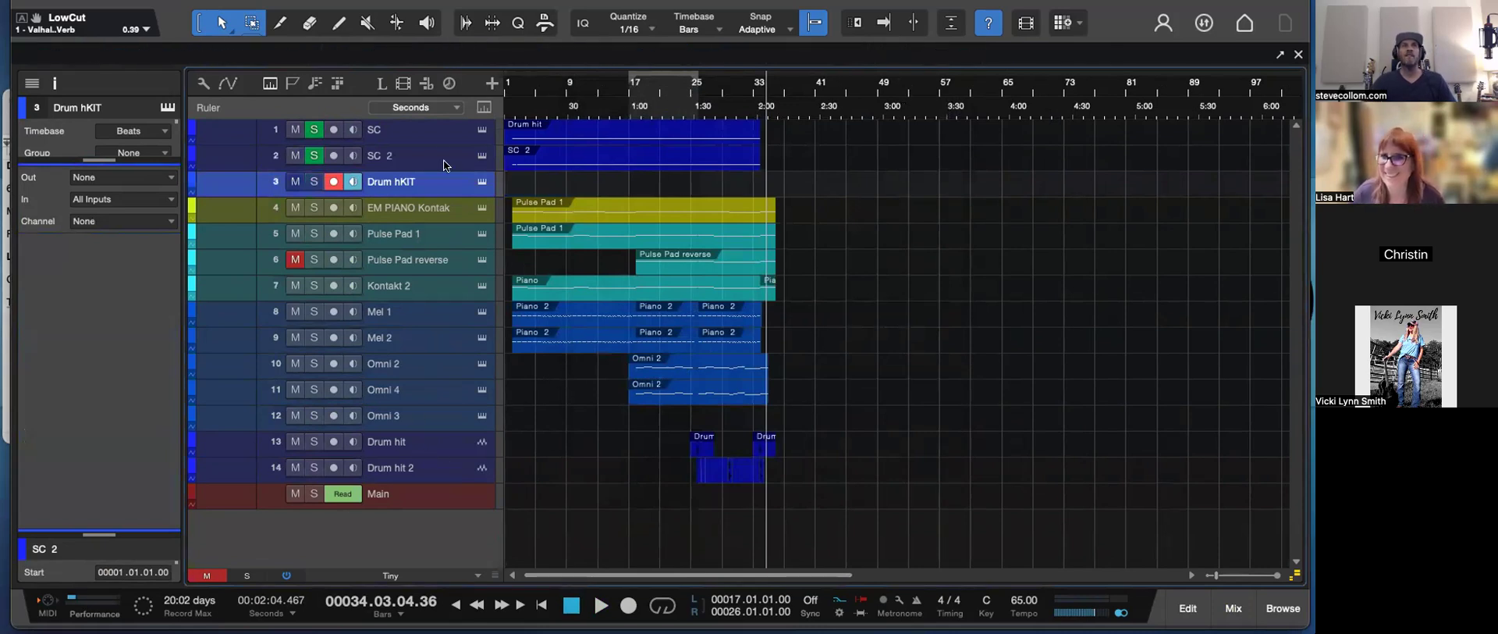
drag(442, 193, 445, 238)
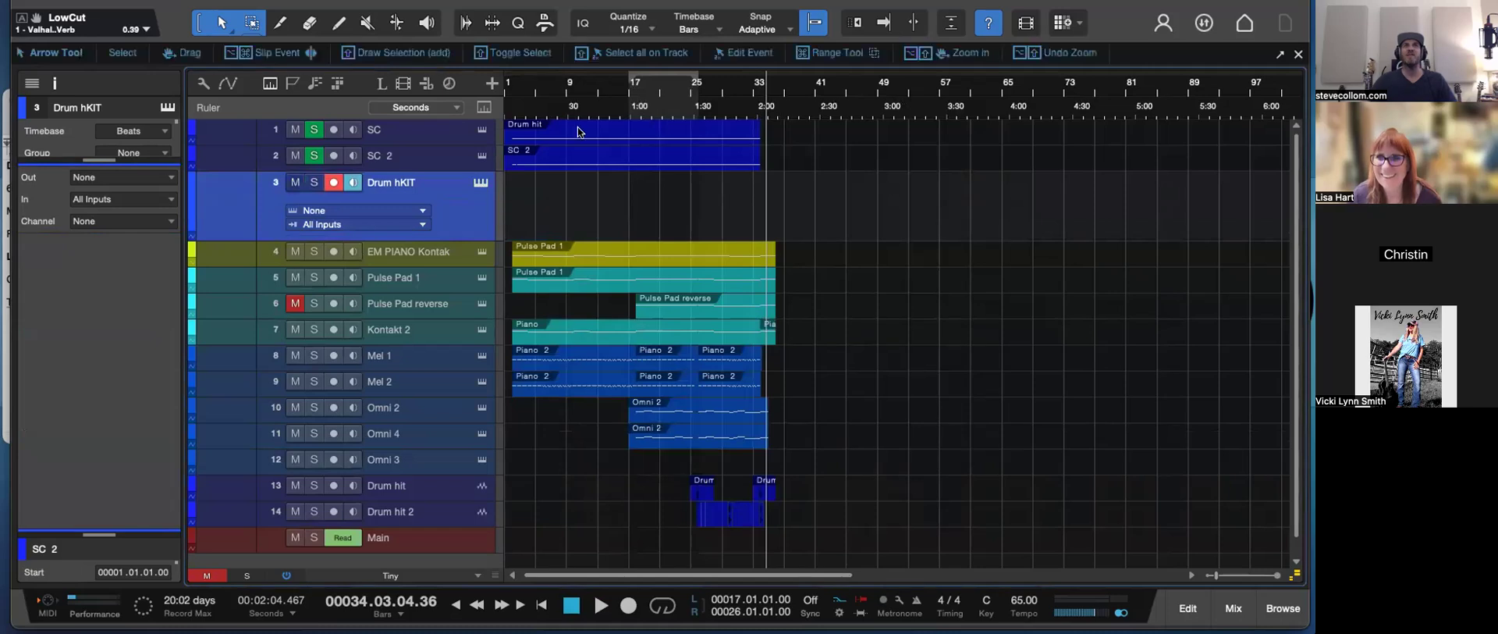
- Load Addictive Drums 2 from the XLN Audio instruments onto the Drum hKIT track and close the plug-in window
click(479, 185)
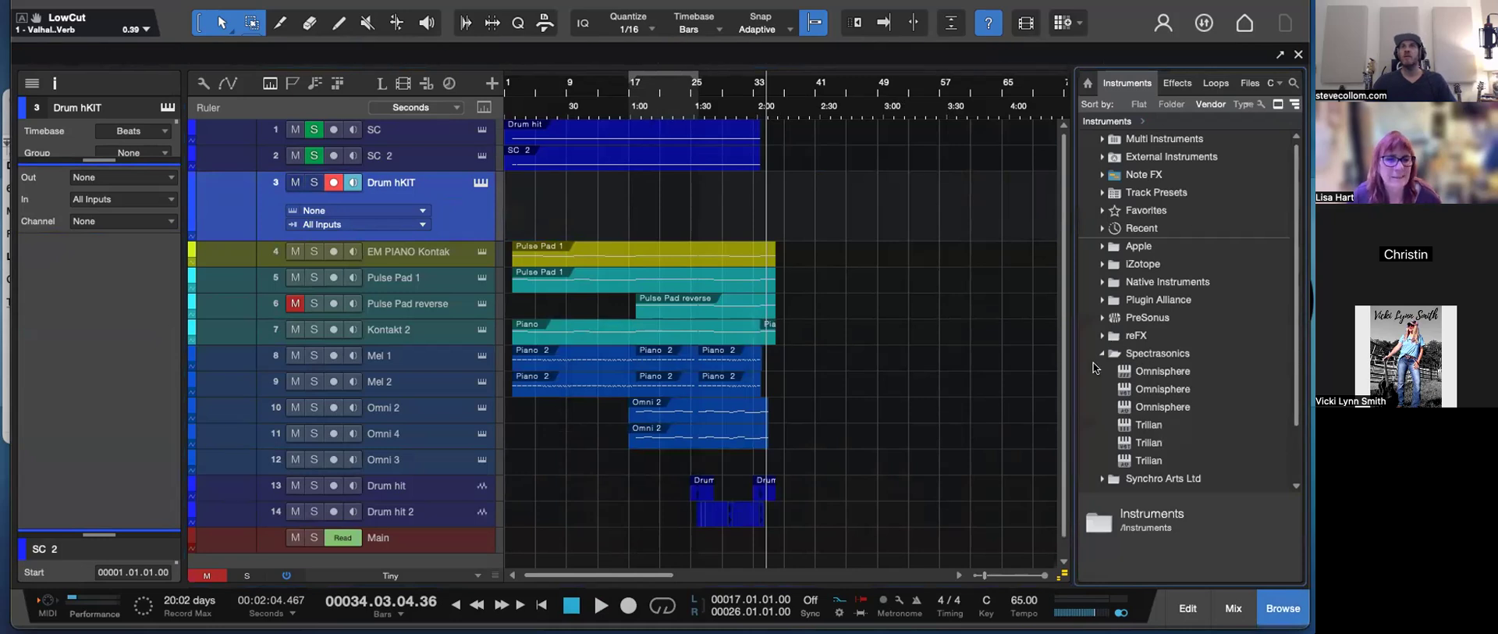
click(1101, 353)
click(1100, 388)
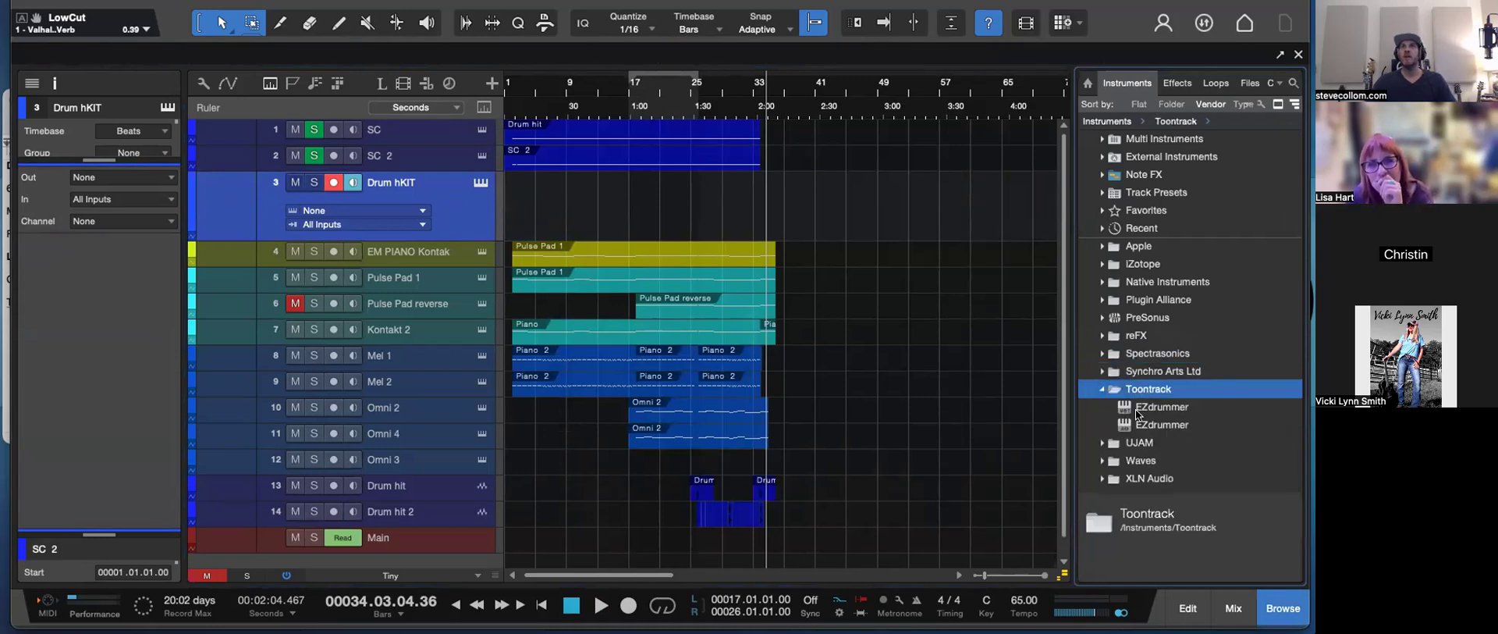
click(1102, 443)
drag(1175, 461, 452, 200)
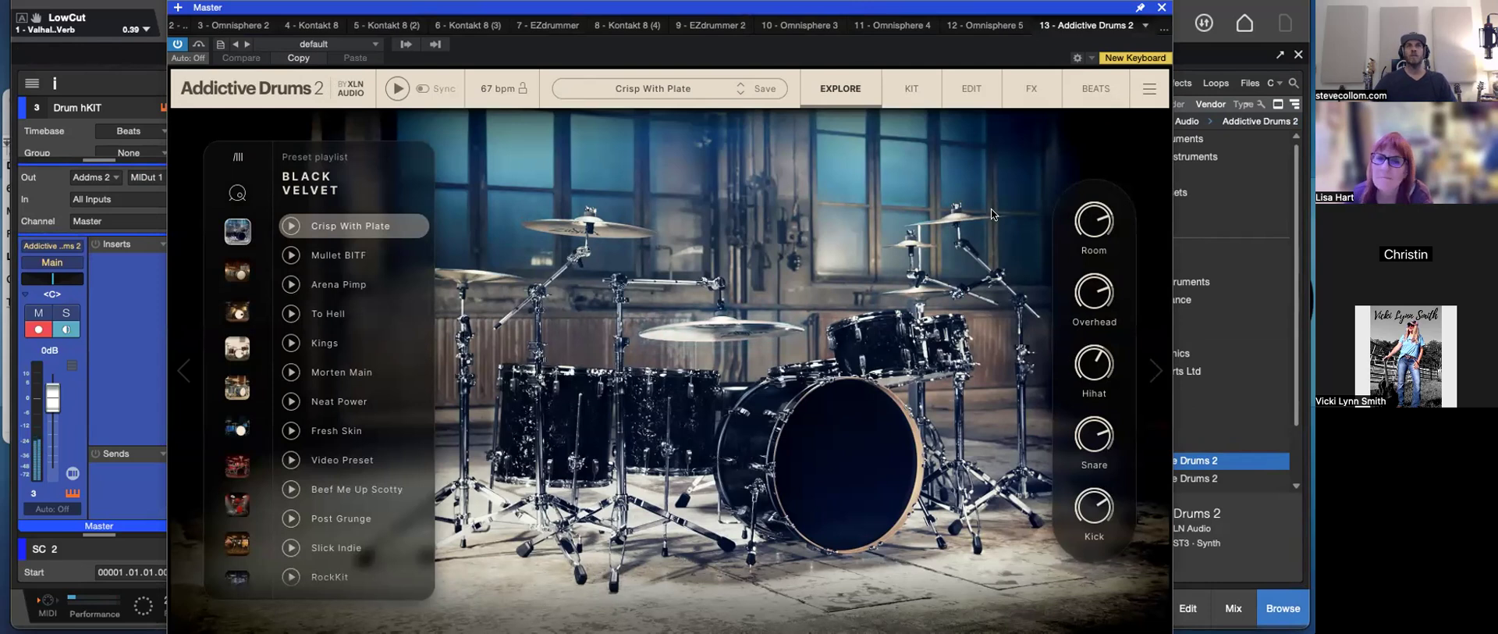
click(1161, 8)
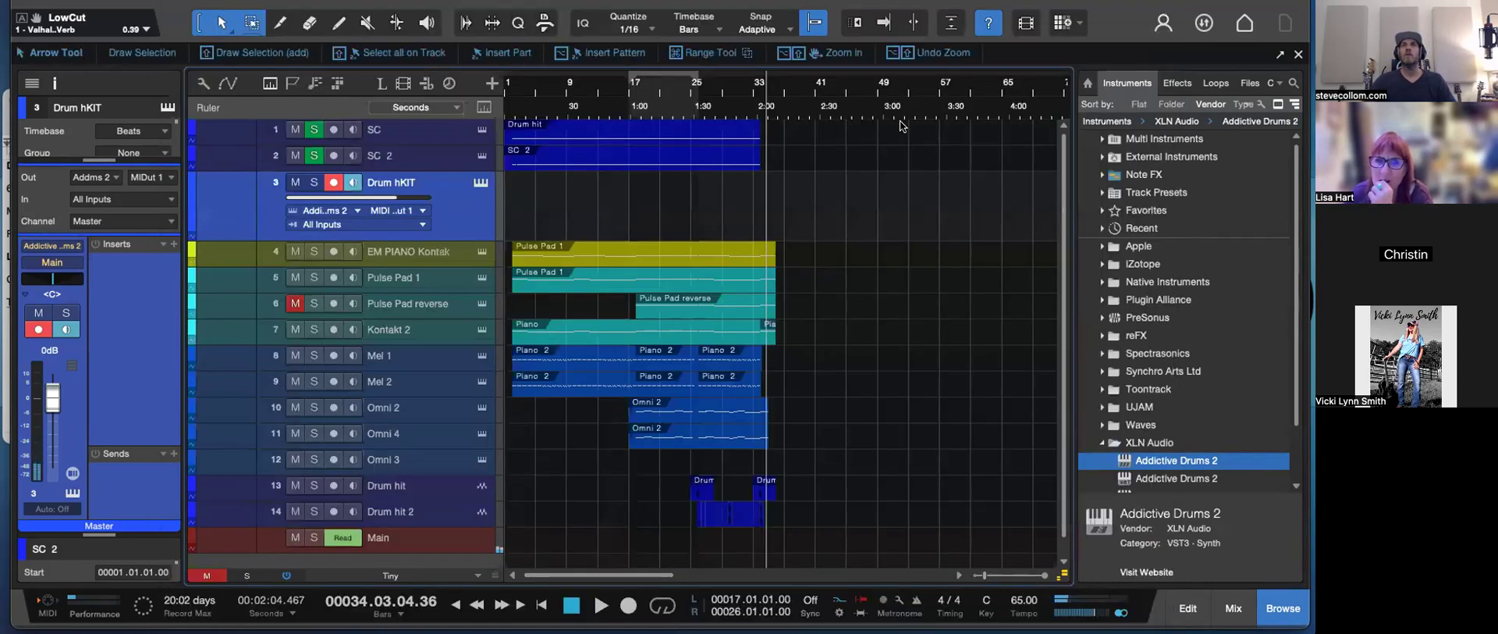
- Record drum hits on the Drum hKIT track from bar 40 to about bar 43
key(2)
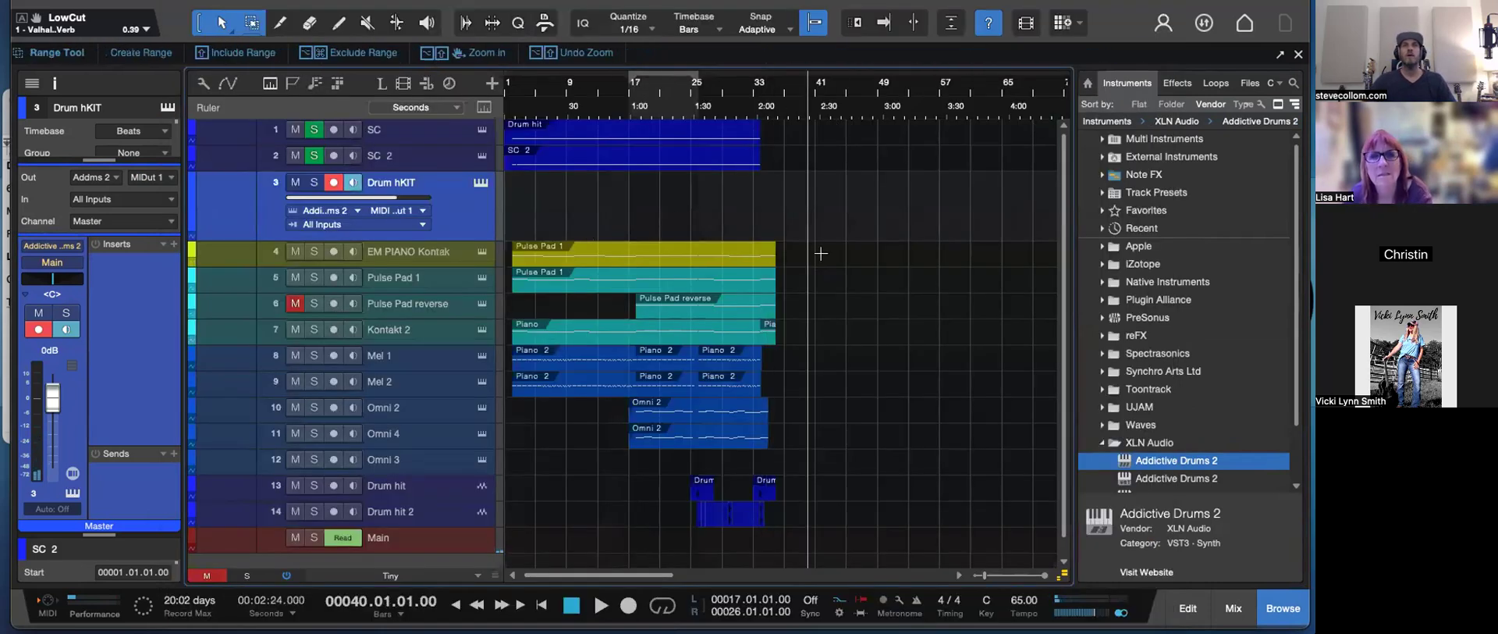
key(1)
key(space)
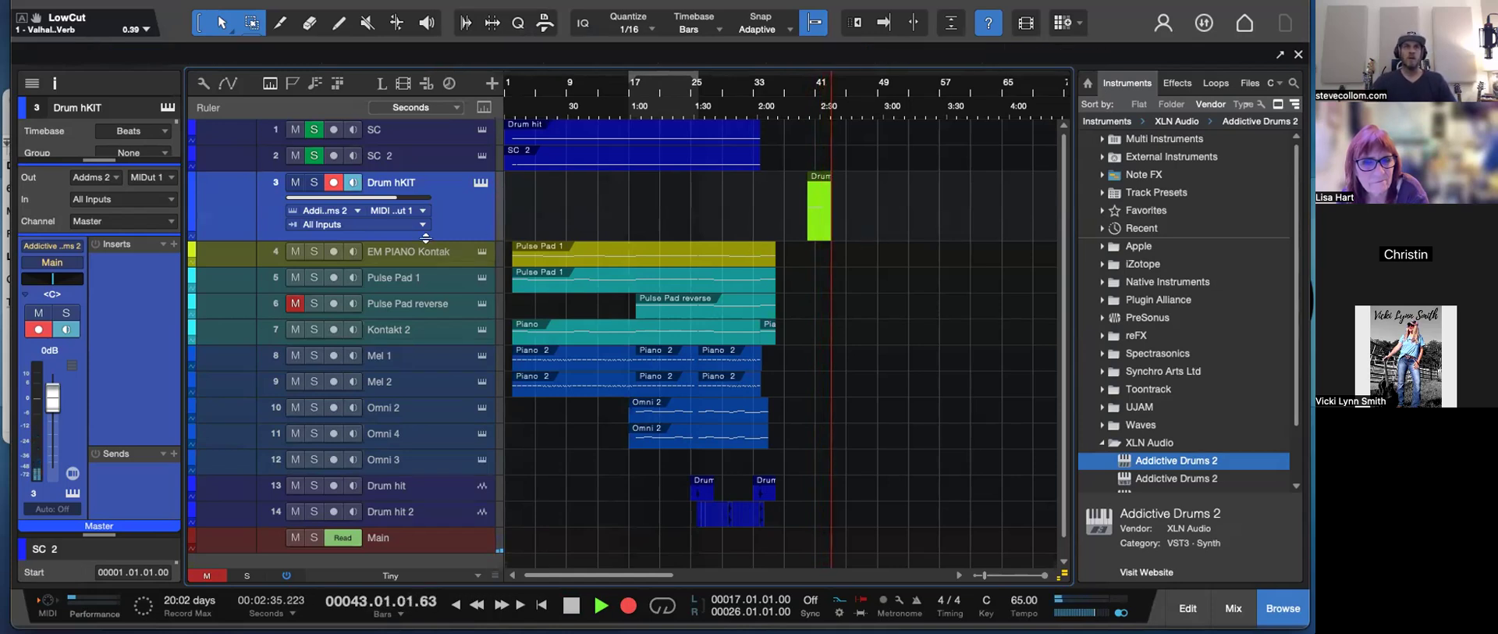
drag(455, 238, 456, 292)
key(e)
key(space)
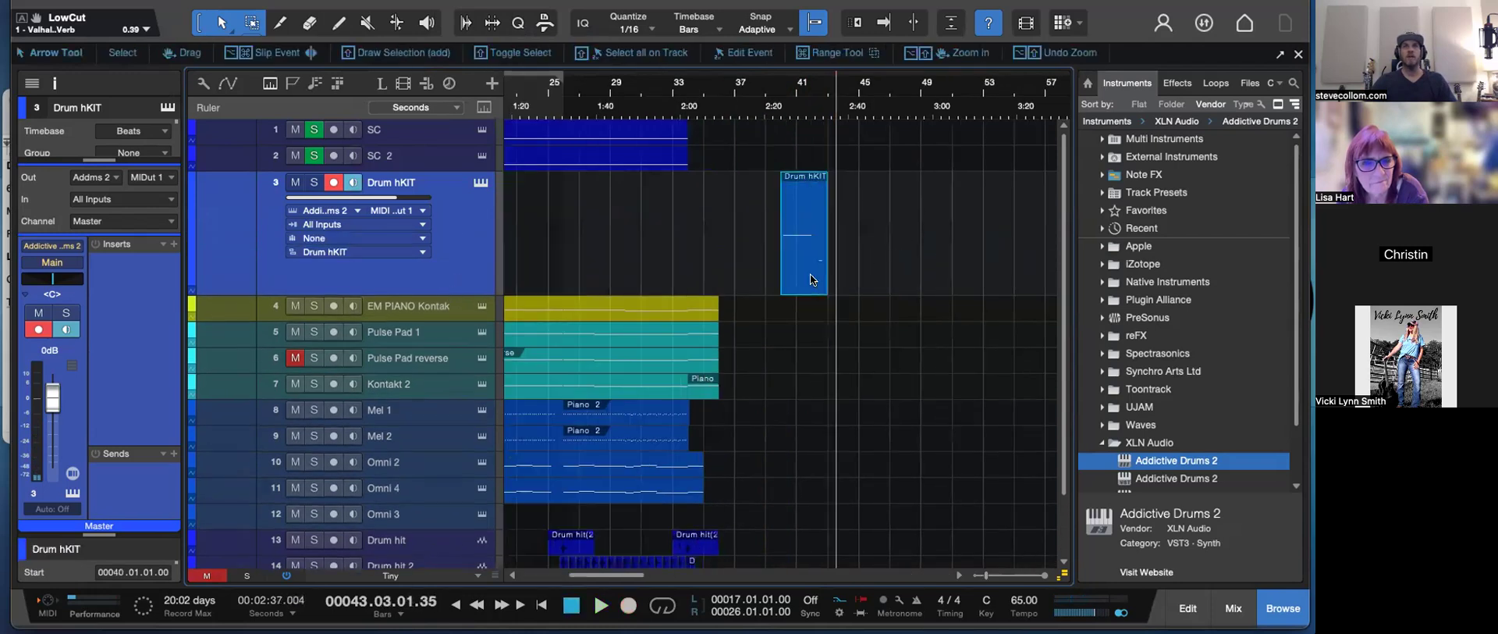
- Move the Drum hKIT track below Omni 3 and place its recorded part as audio on the Drum hit track at bar 40
scroll(721, 272, down, 5)
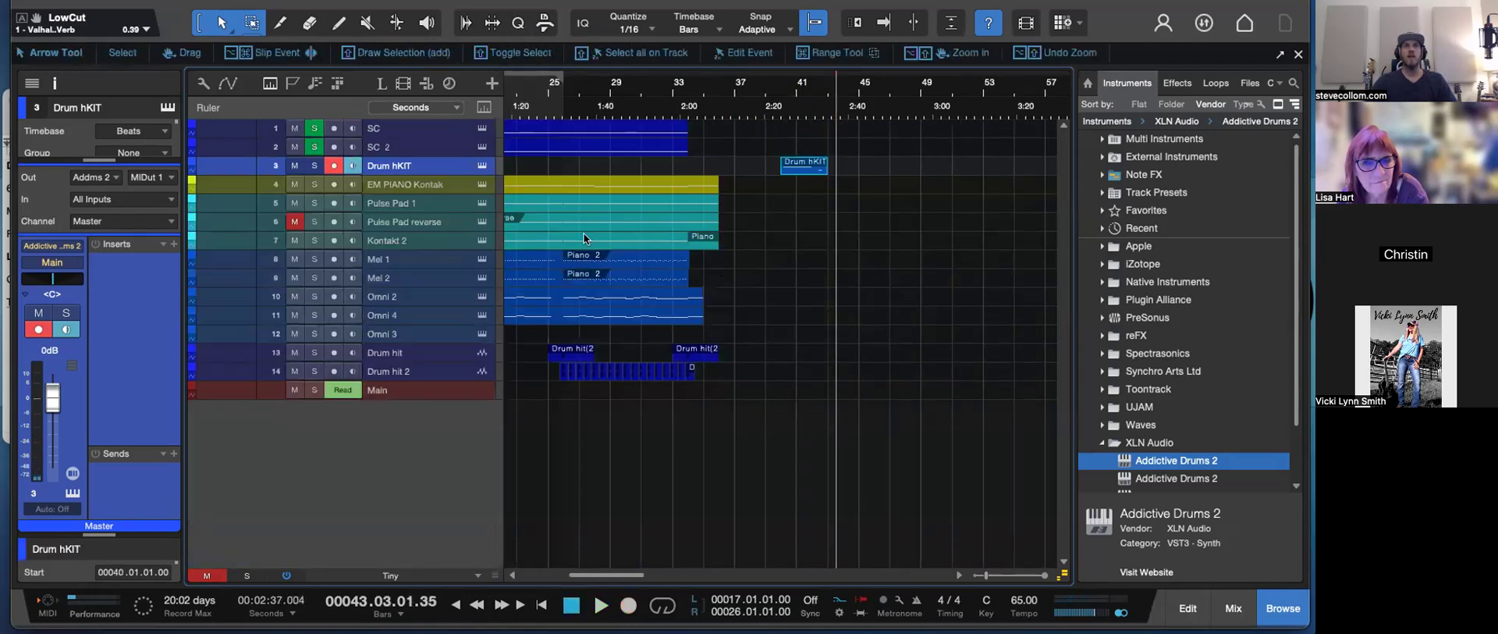
drag(443, 172, 485, 343)
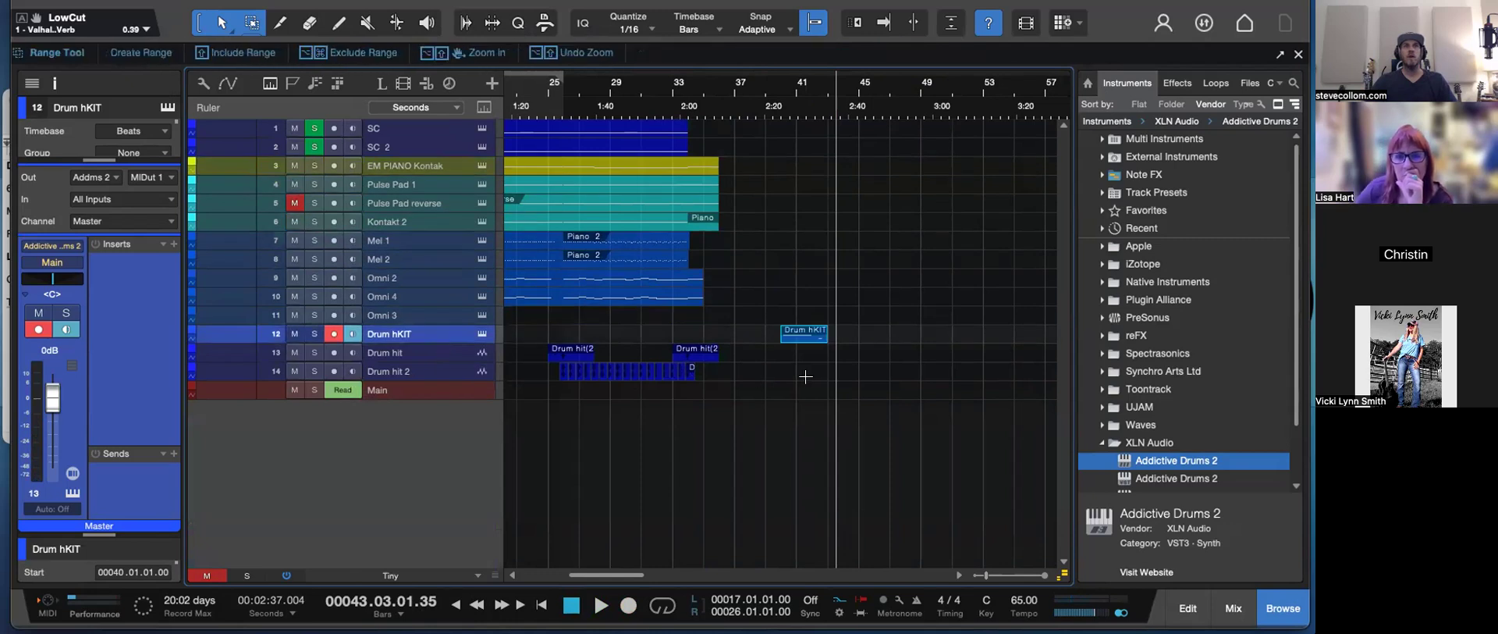
scroll(805, 376, up, 1)
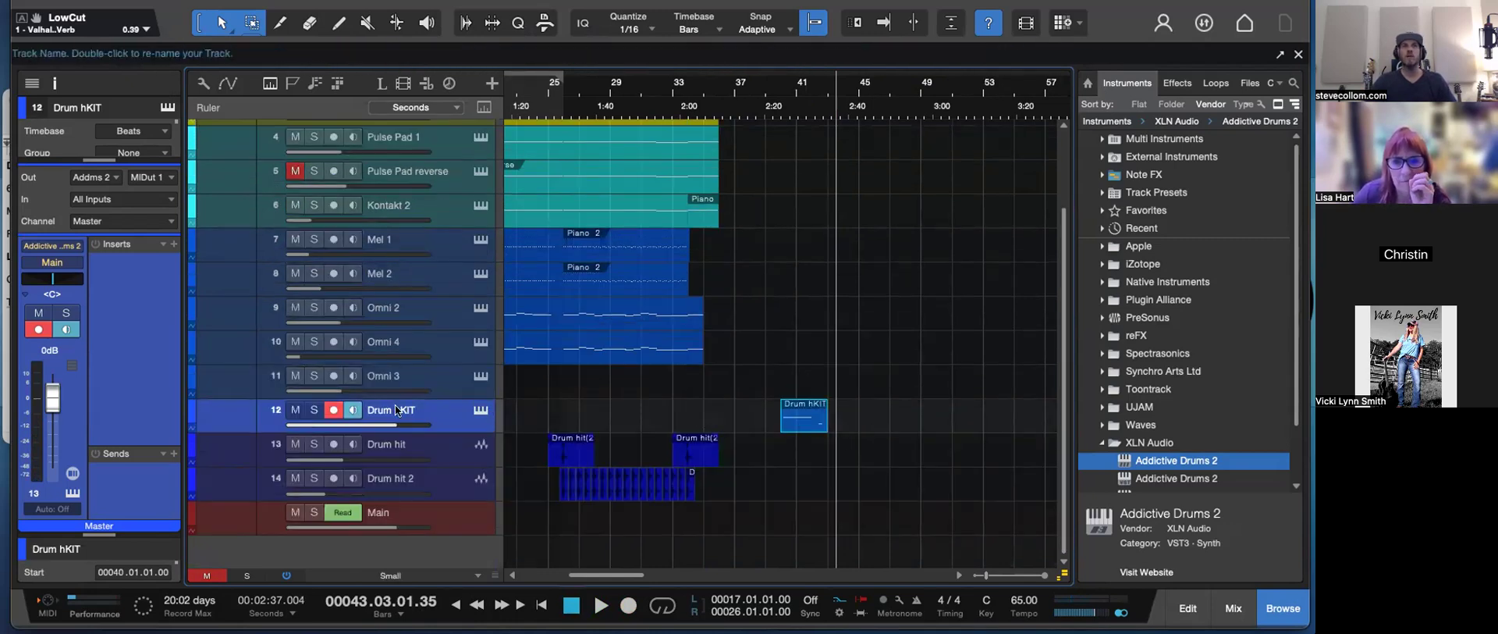
drag(802, 428, 807, 451)
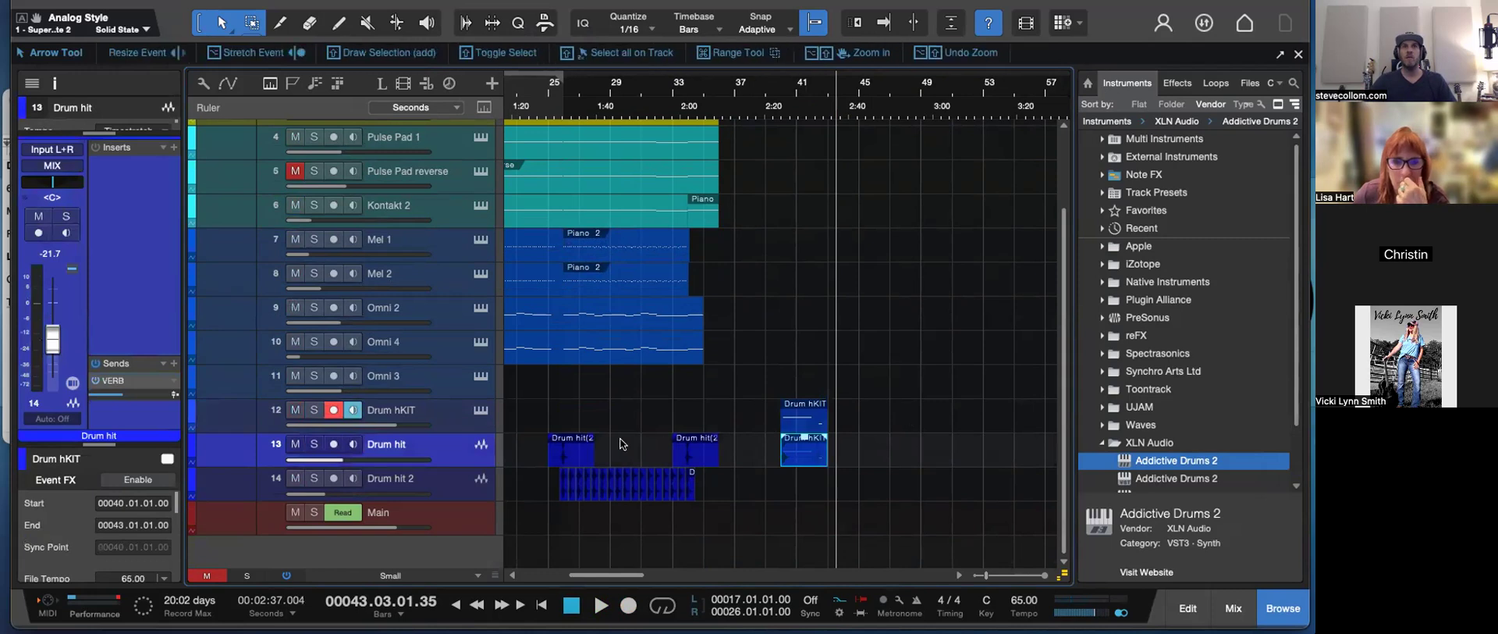
- Disarm the Drum hKIT track and hide the Drum hKIT and Omni 3 tracks
click(334, 411)
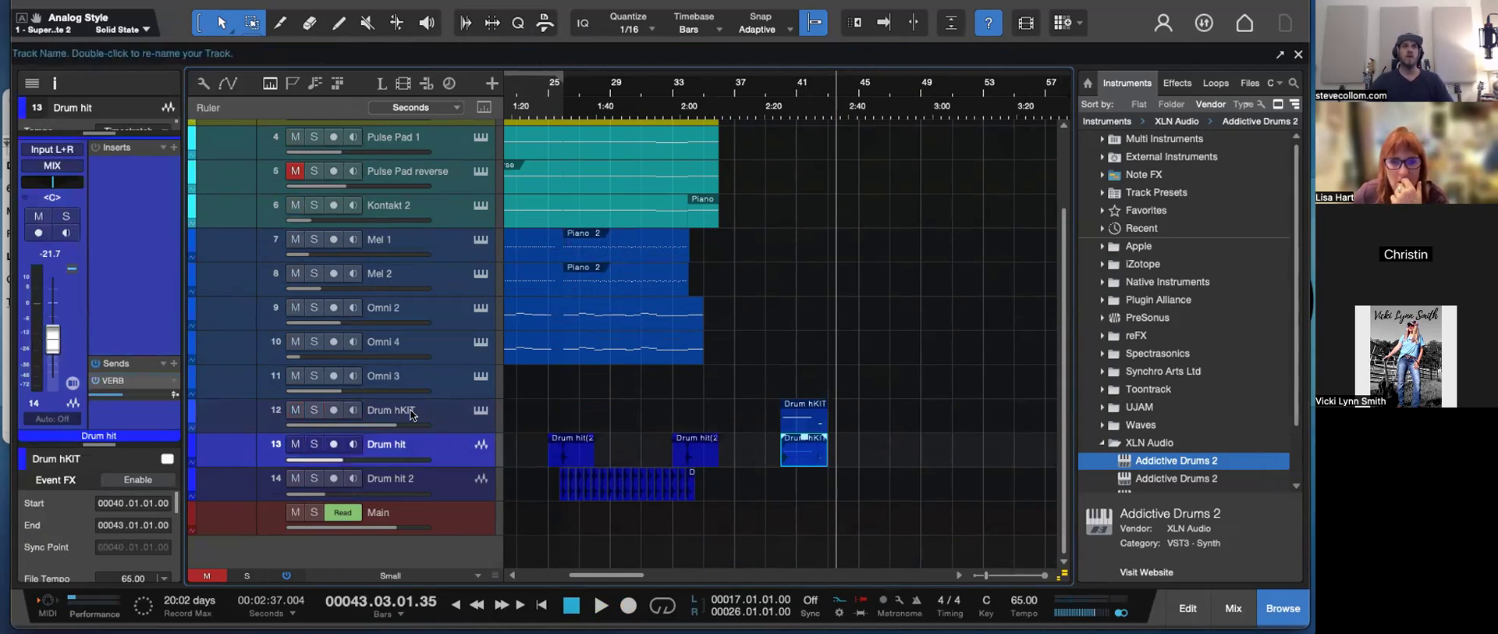
click(481, 418)
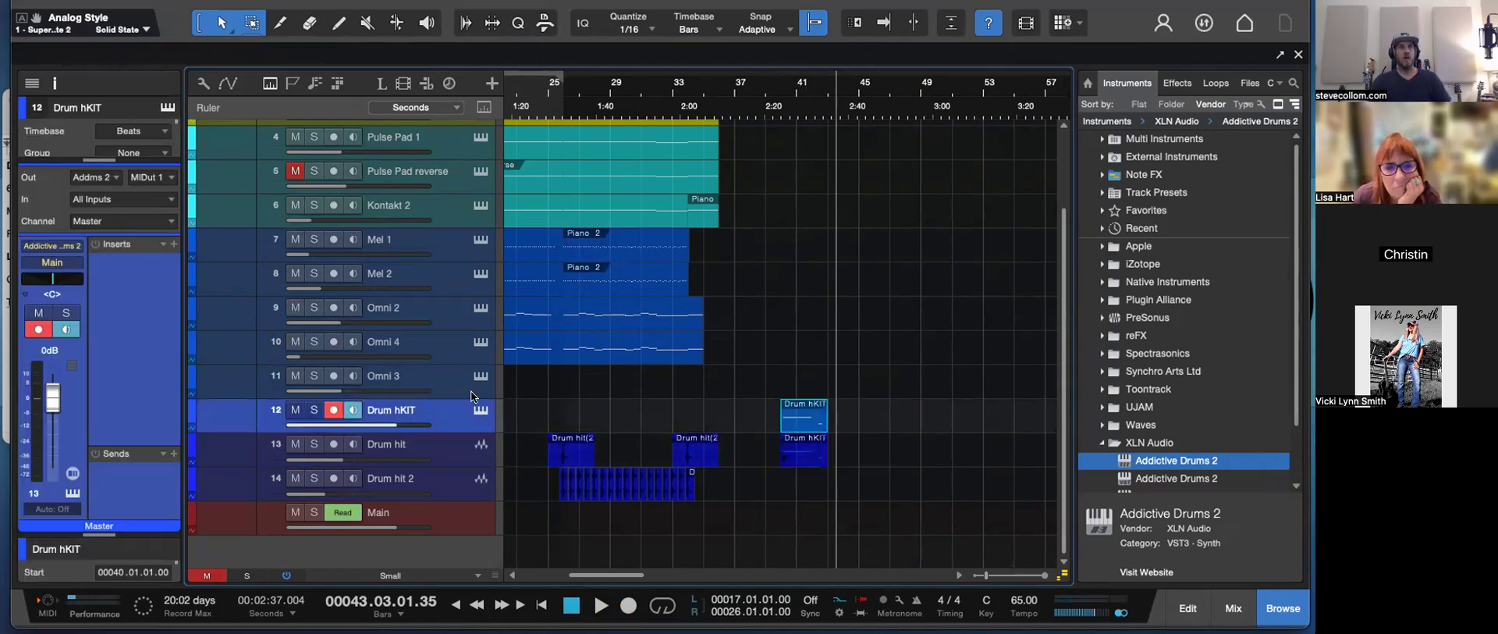
key(shift+h)
click(447, 415)
key(shift+h)
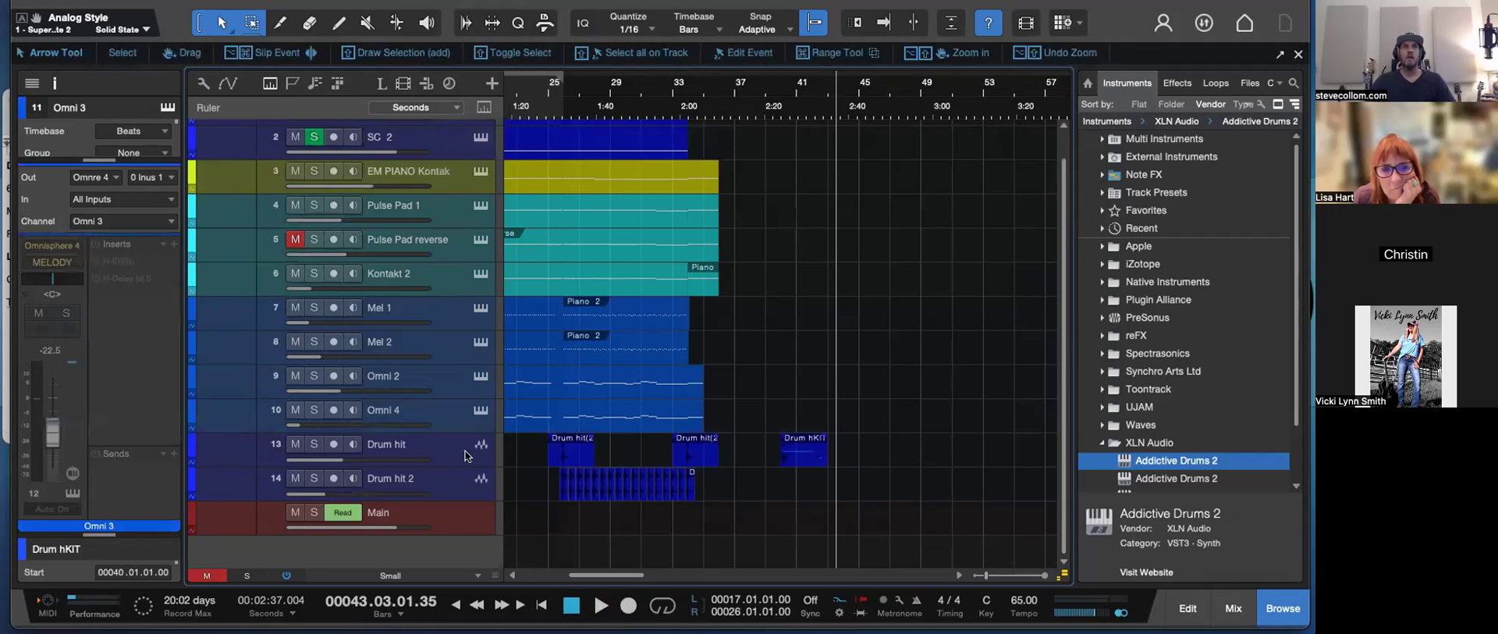
- Duplicate the Drum hit track, place the copy above it, and keep only the Drum hKIT event on the copy
click(438, 465)
key(shift+d)
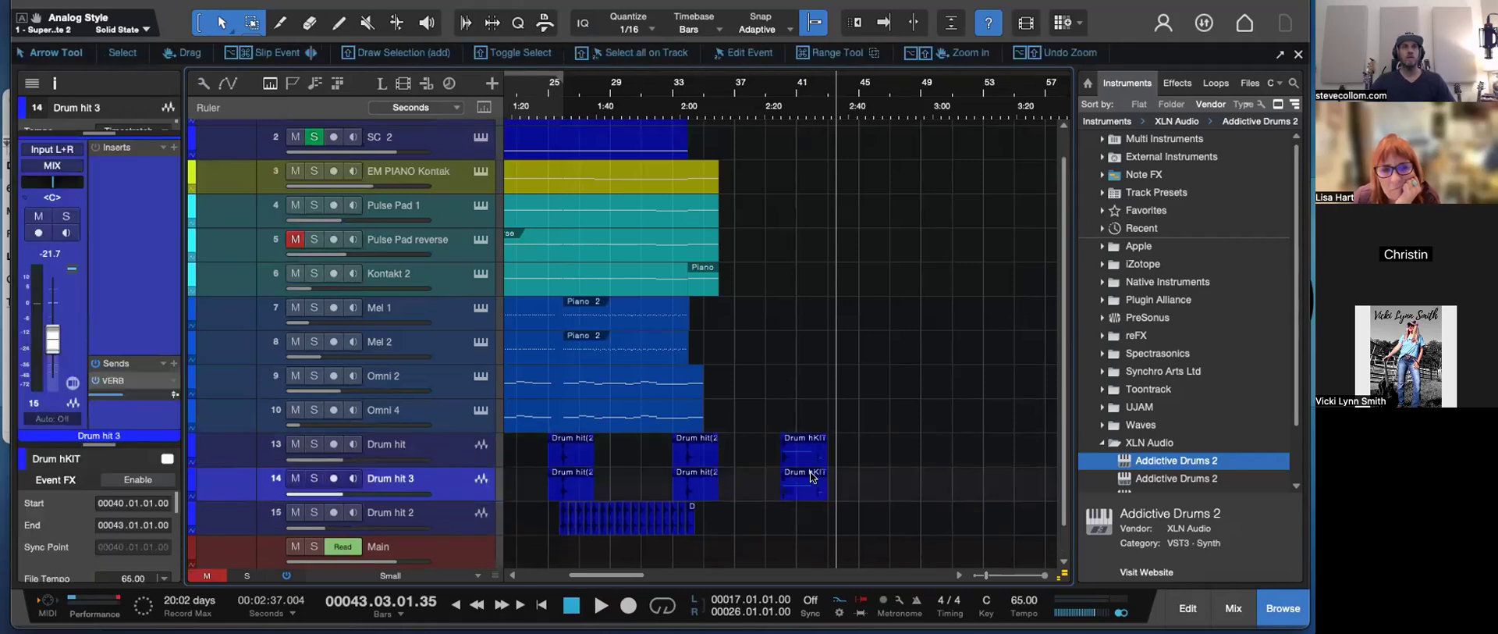
key(Delete)
drag(450, 483, 443, 435)
drag(801, 485, 800, 462)
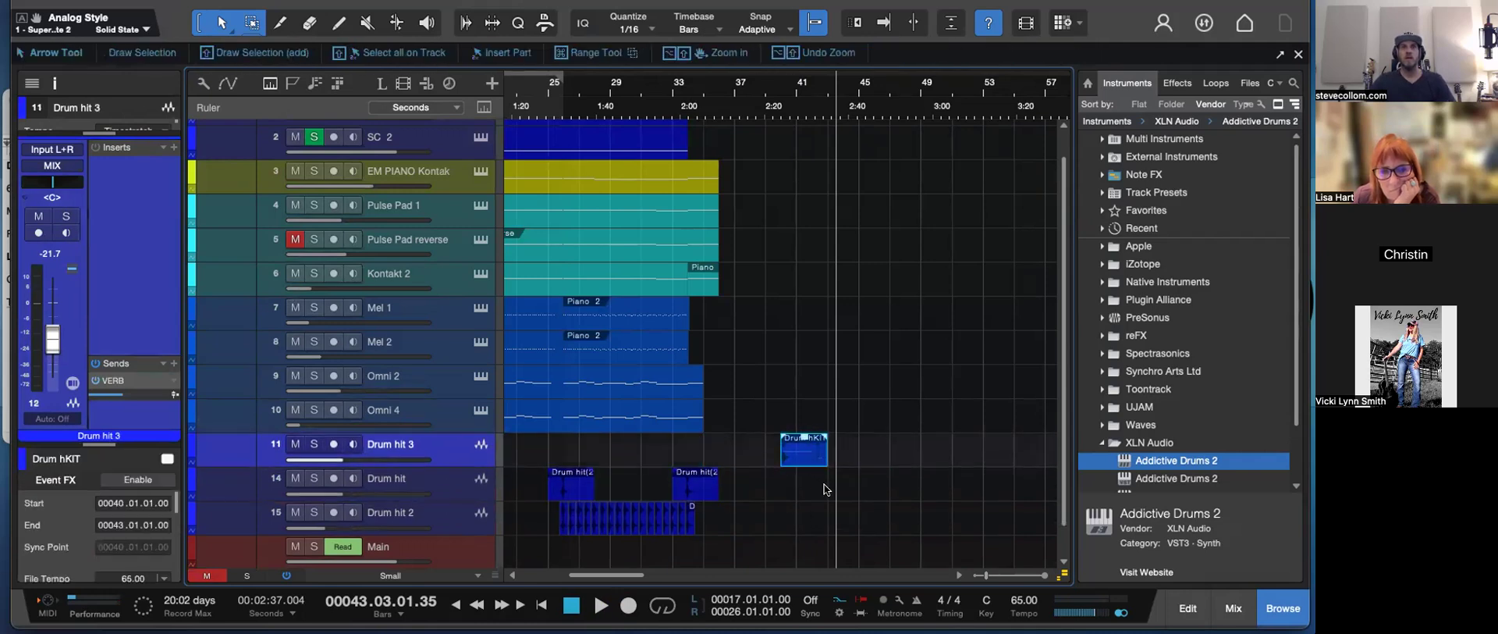
- Duplicate the Drum hit 3 track with its Drum hKIT event and trim the start of the copied event
click(829, 483)
click(802, 459)
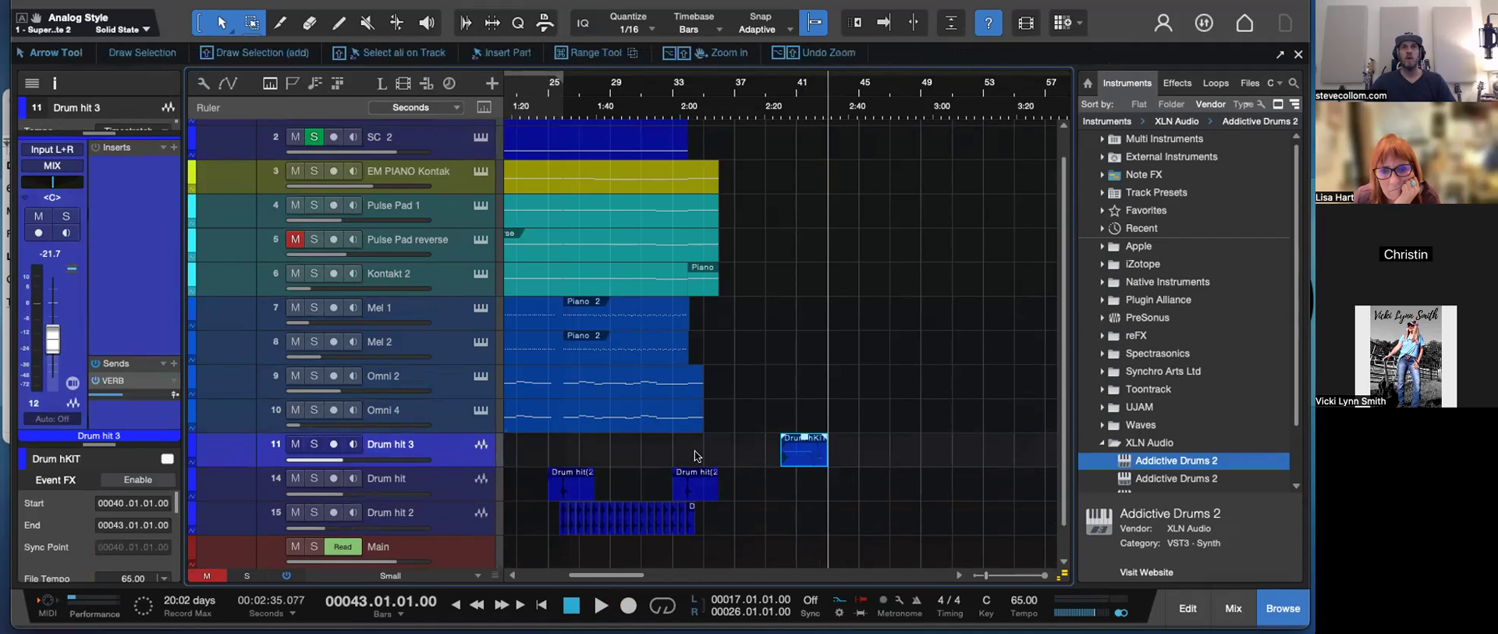
drag(454, 453, 453, 470)
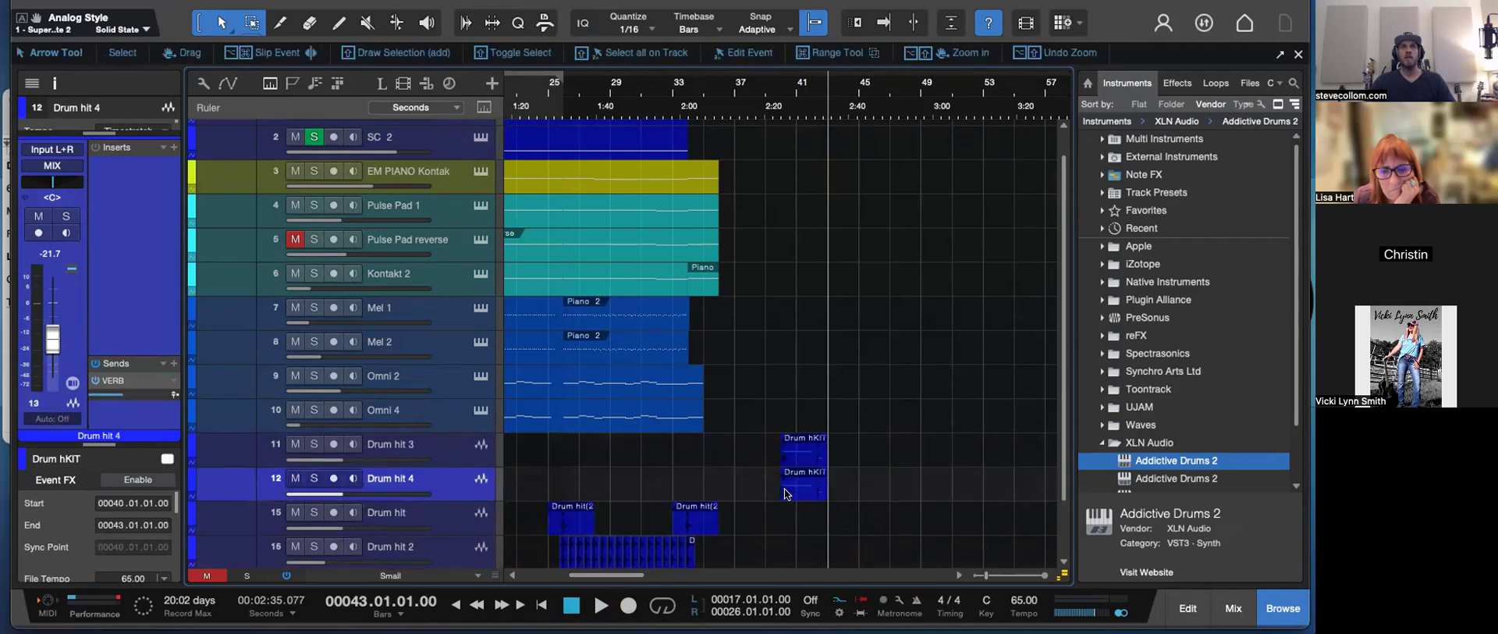
drag(782, 492, 802, 492)
- Move the hit on Drum hit 3 to bar 34 as a one-bar event and play it back
drag(825, 453, 689, 458)
click(688, 84)
key(e)
key(e)
key(e)
key(space)
key(space)
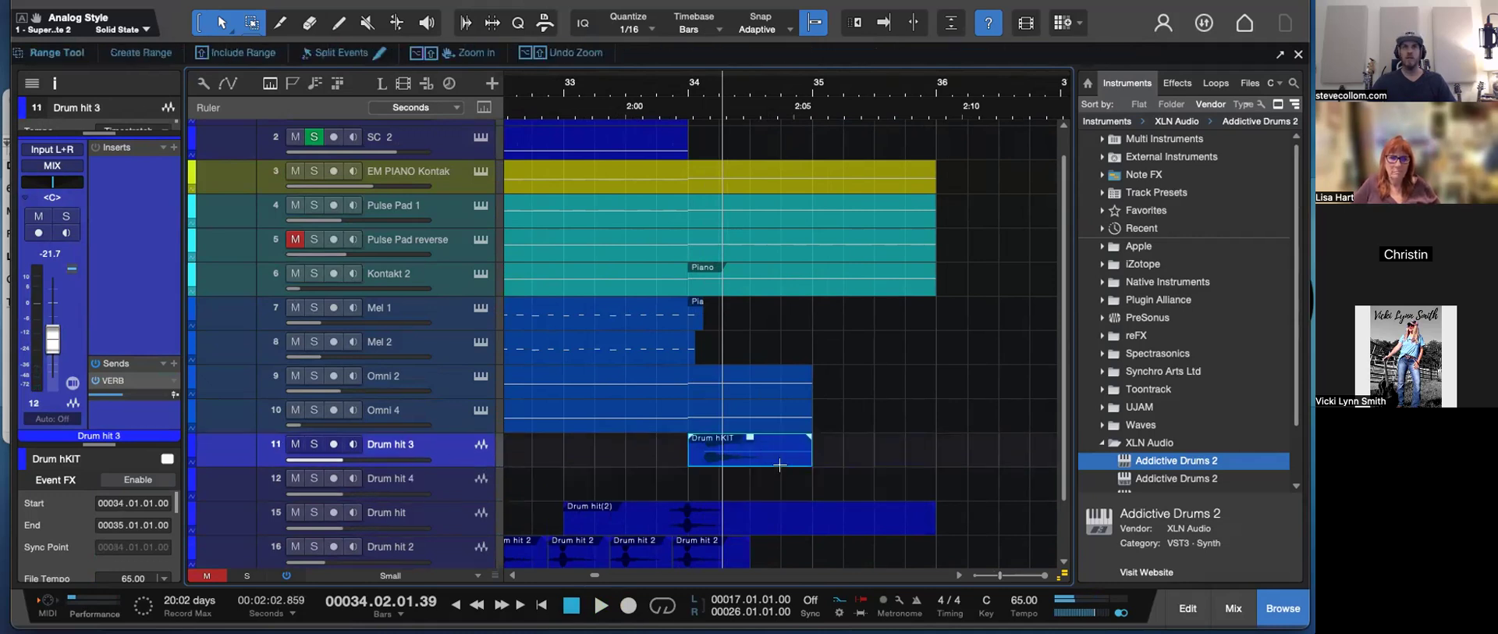
- Duplicate the hit on Drum hit 3, reverse the copy, and place it directly before the forward hit
key(d)
drag(934, 459, 679, 454)
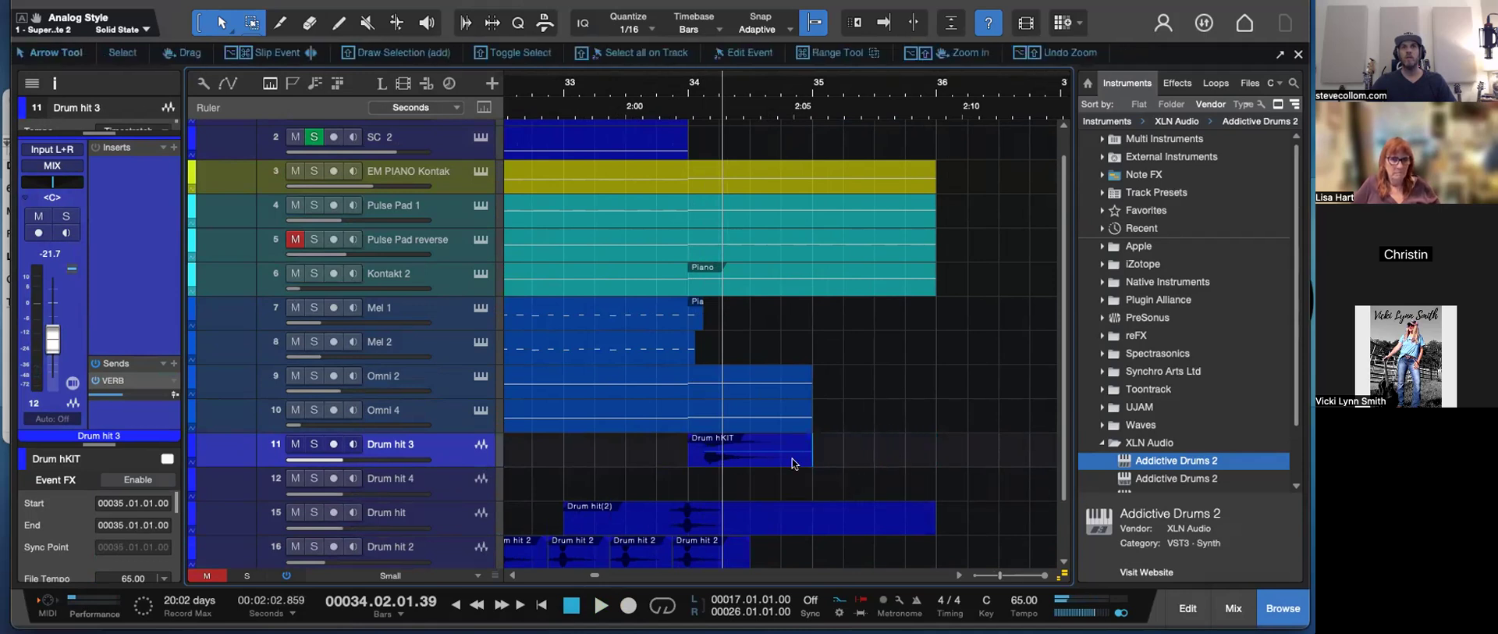
key(super+z)
drag(863, 459, 653, 459)
- Align the reversed and forward hits on Drum hit 3 so that they meet at bar 34
key(e)
key(e)
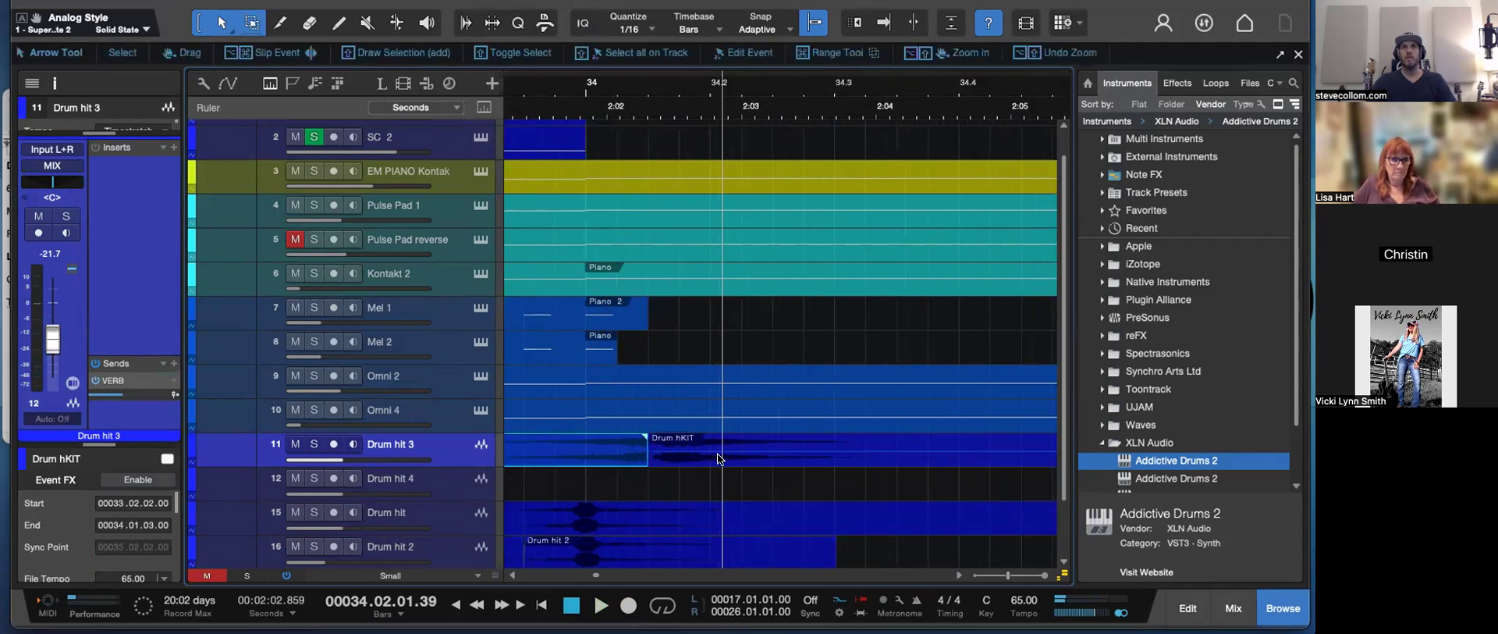
scroll(660, 468, left, 5)
key(shift+e)
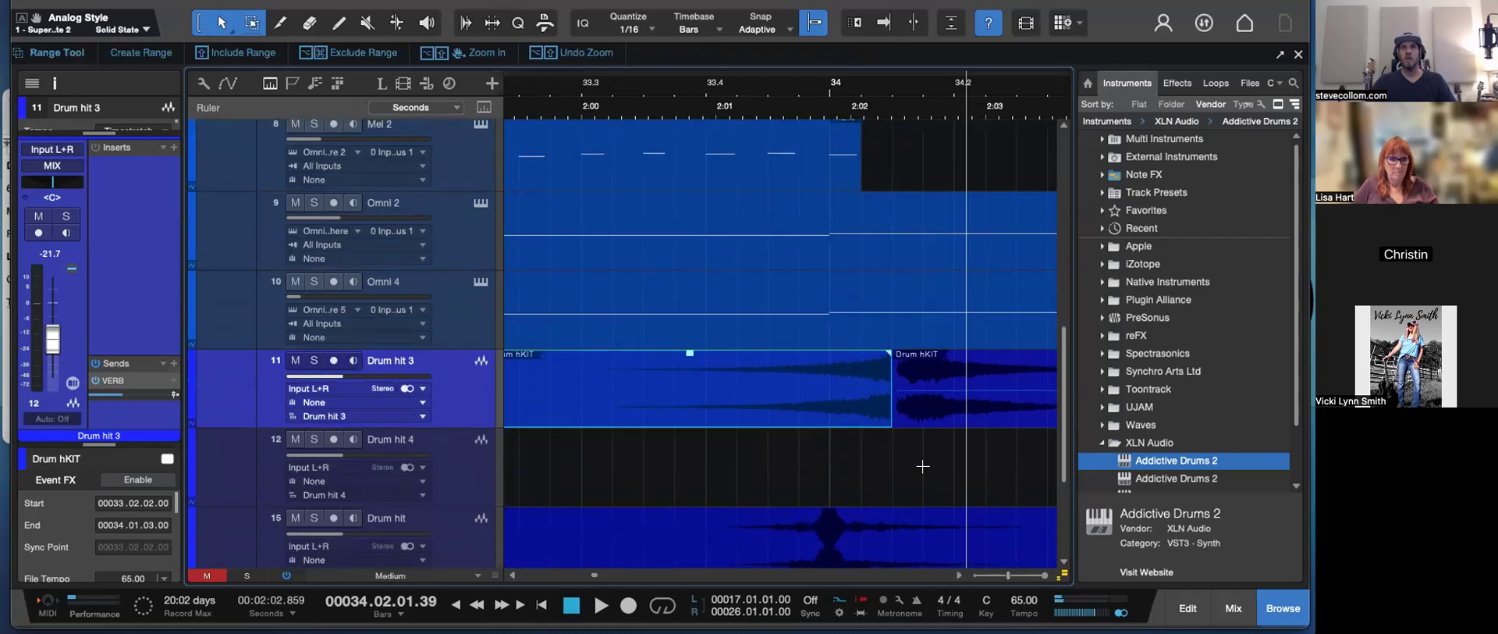
drag(888, 421, 965, 425)
click(922, 421)
click(810, 99)
key(e)
key(e)
key(e)
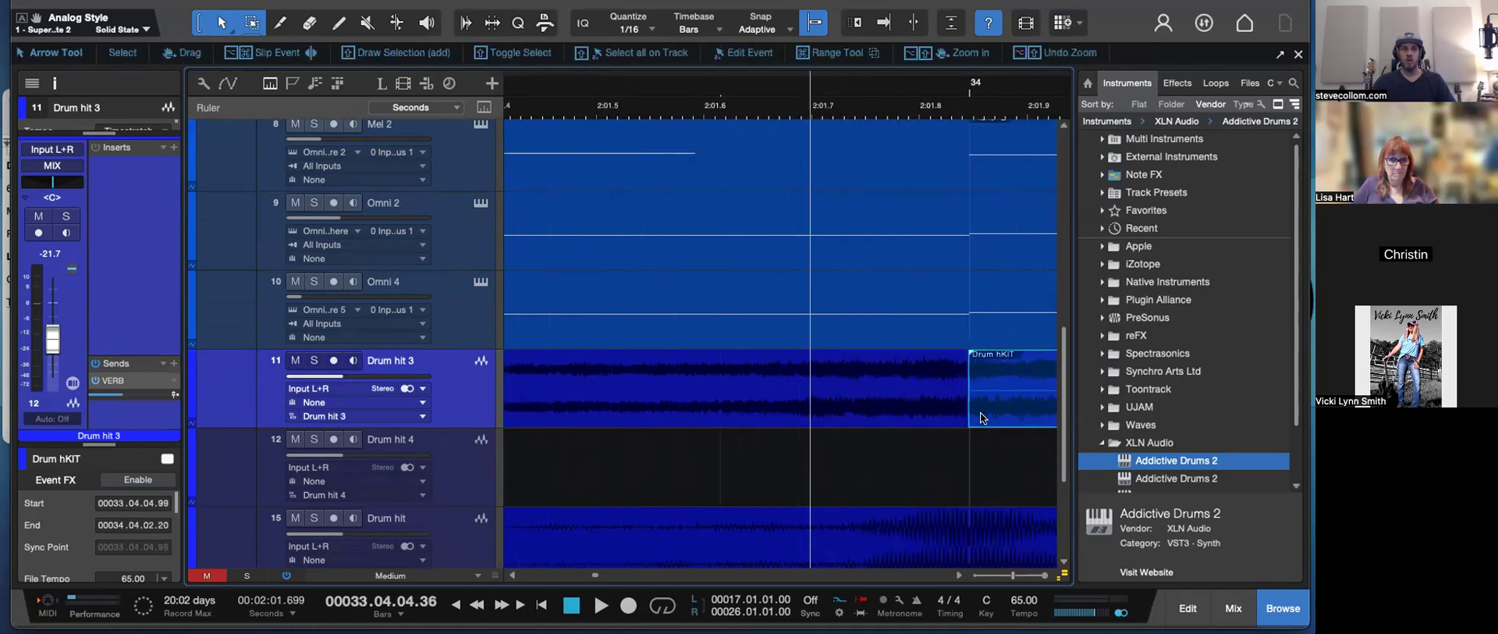
- Play back the reversed and forward hits and merge them into one Drum hit 3 event spanning bars 33 to 35
key(w)
key(w)
key(w)
key(w)
key(w)
click(731, 92)
key(space)
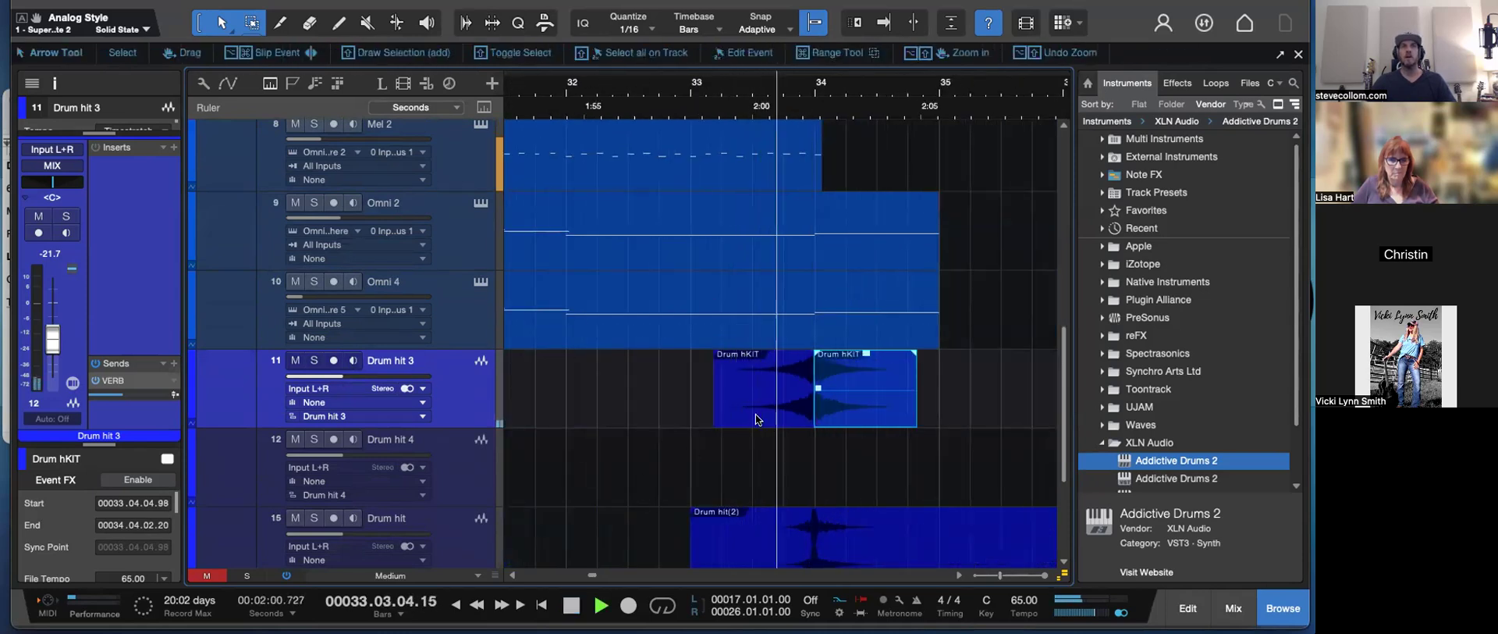
drag(949, 425, 665, 397)
key(ctrl+b)
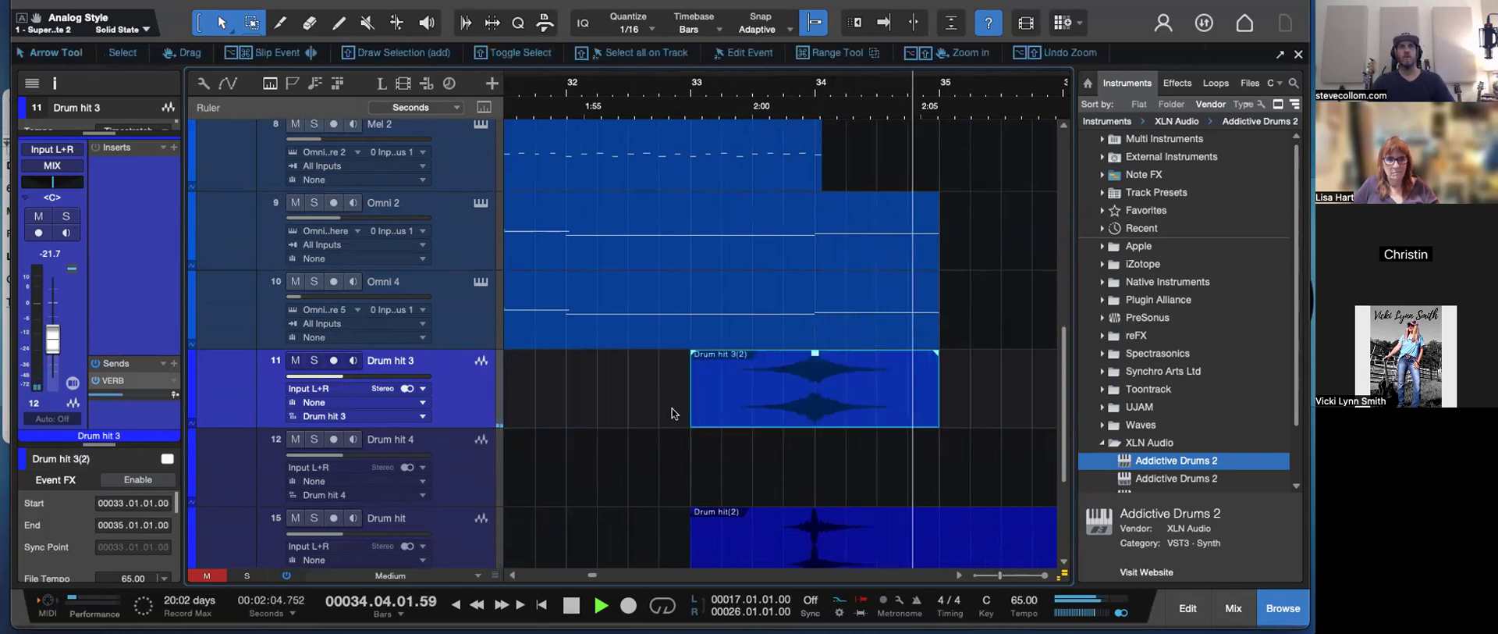
- Move the Drum hKIT event on Drum hit 4 earlier and line its transient up with bar 34
key(w)
key(w)
scroll(899, 453, right, 3)
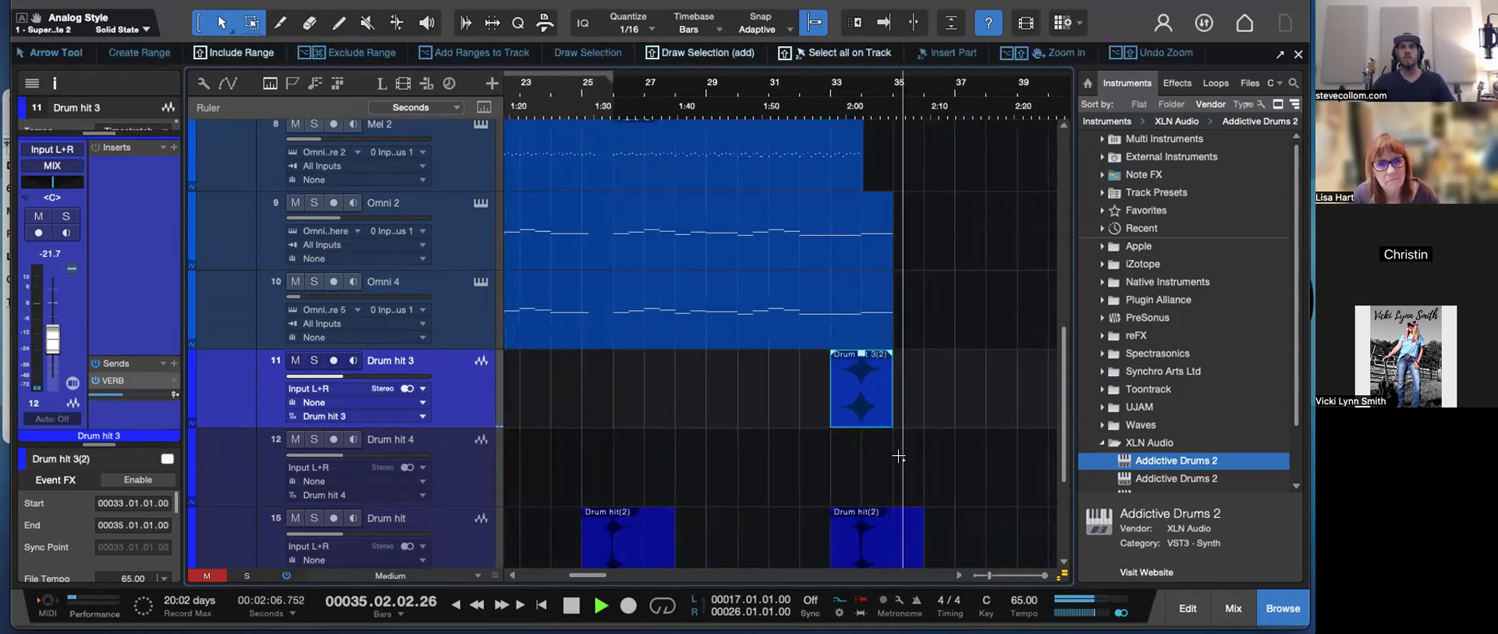
drag(1001, 474, 740, 474)
key(e)
key(e)
key(e)
scroll(771, 465, left, 3)
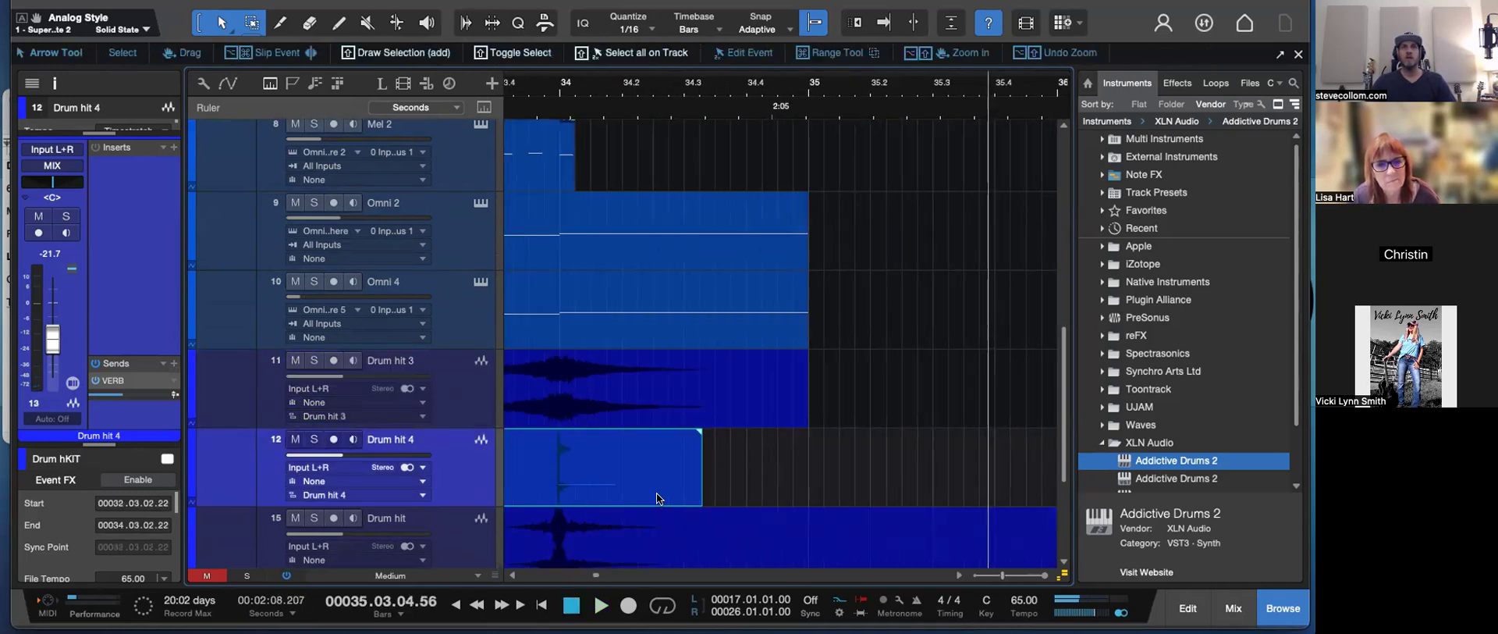
key(e)
key(e)
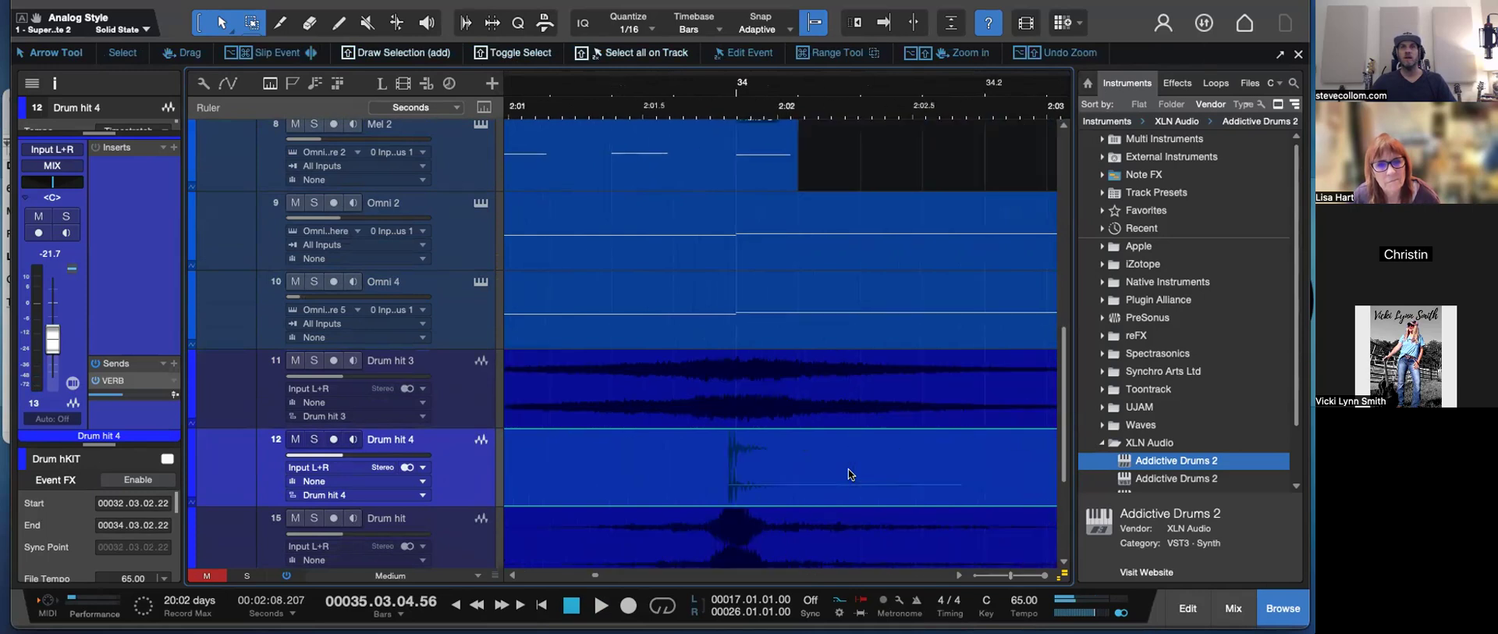
drag(802, 482, 804, 482)
- Replay the passage around bar 34 and trim the start of the Drum hit 4 event to 33.04.02.01
key(z)
key(z)
key(w)
key(w)
key(w)
click(708, 91)
key(space)
drag(607, 504, 752, 498)
key(space)
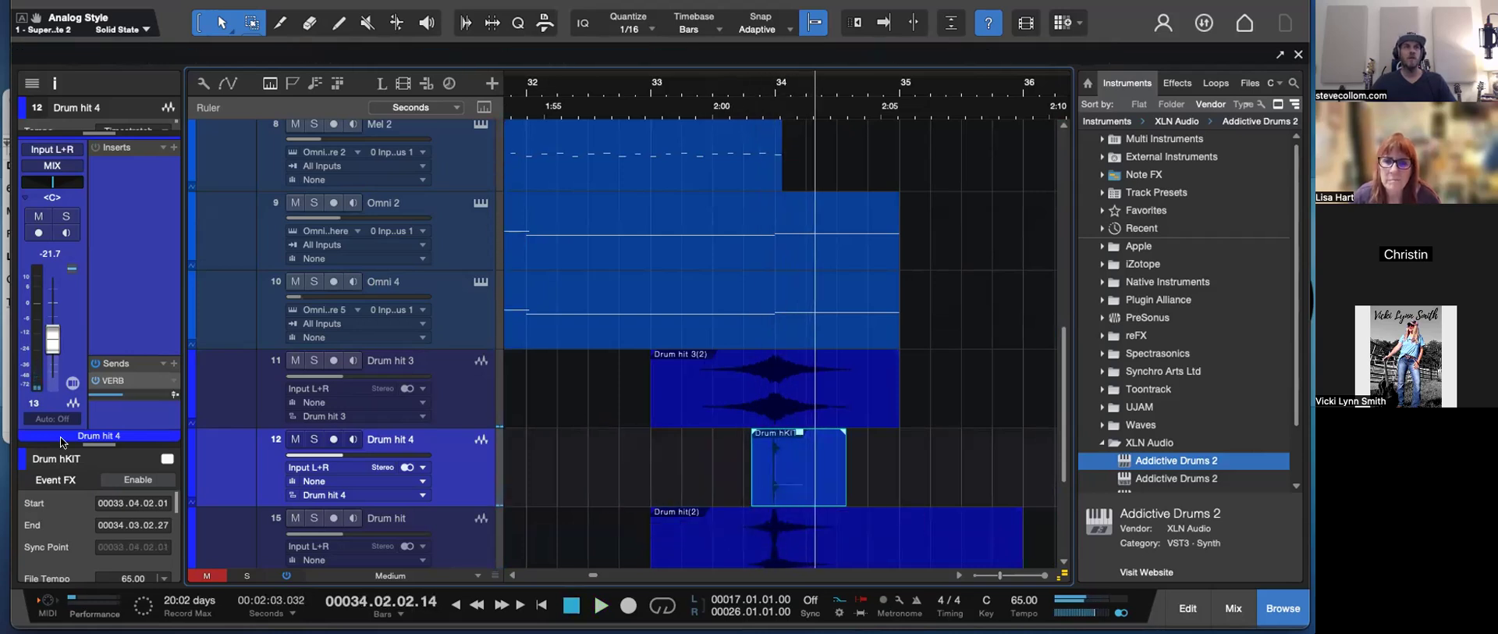
- Transpose the Drum hKIT event on Drum hit 4 by -12 in the inspector and replay it from just before bar 34
drag(89, 445, 88, 196)
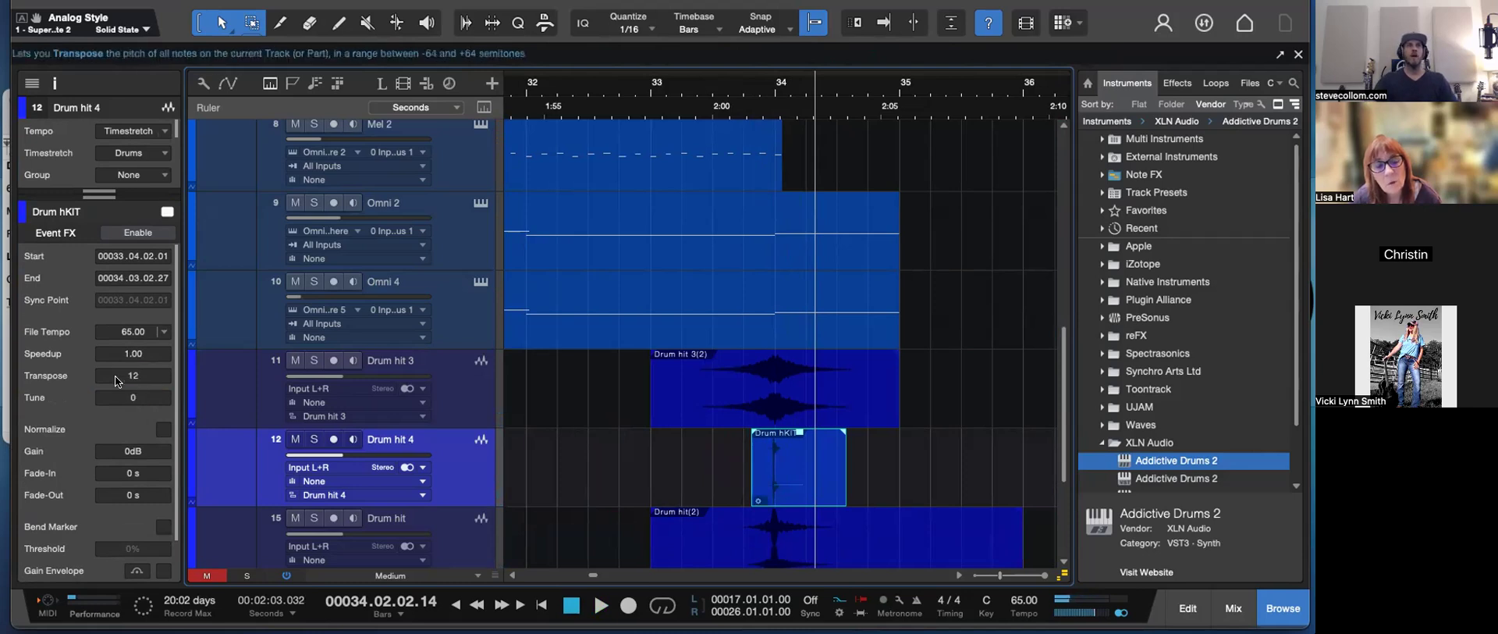
key(Return)
click(755, 106)
key(space)
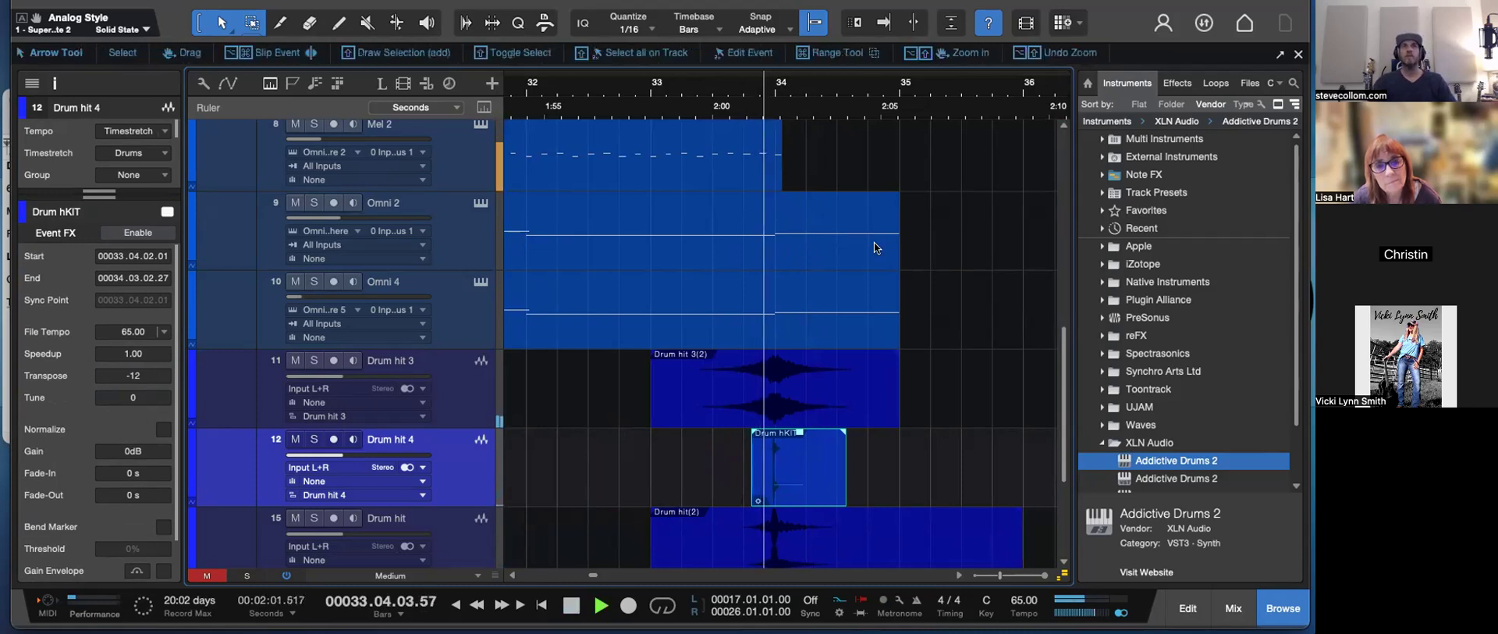
- Solo the Drum hit 4 track and audition its event transposed by -24
key(space)
key(space)
key(space)
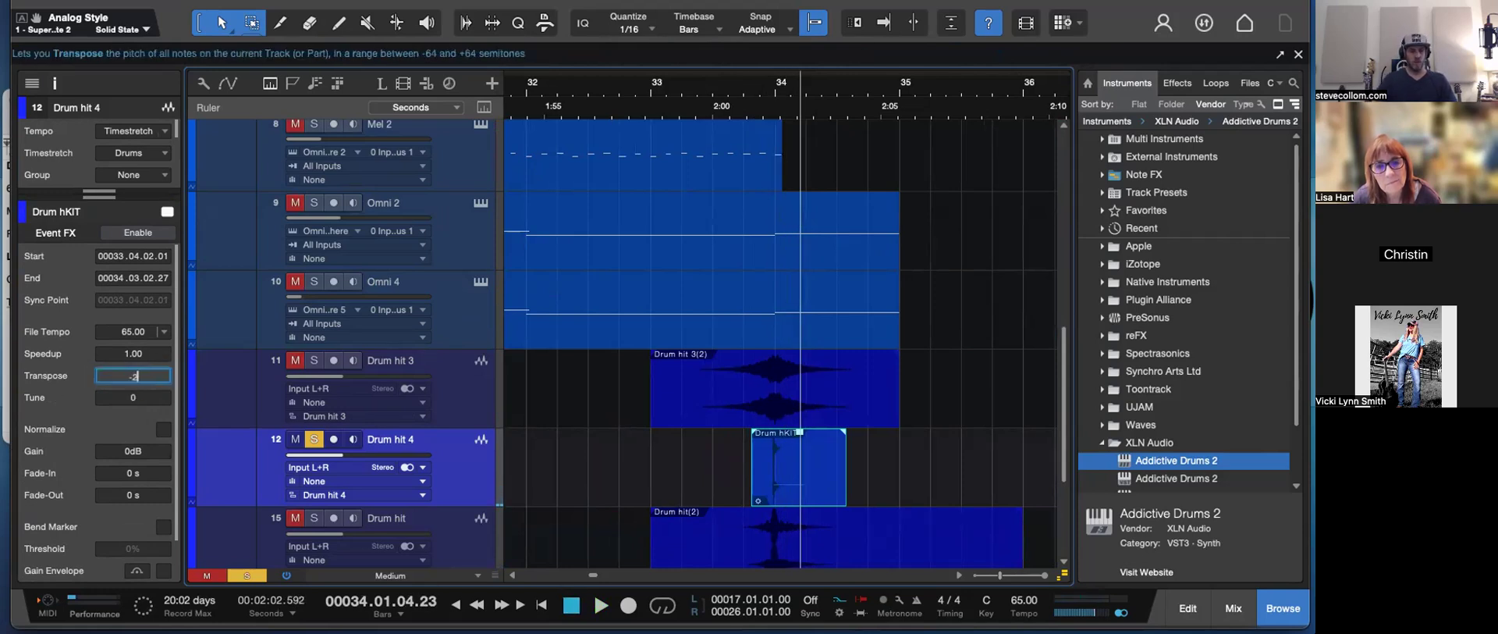
key(space)
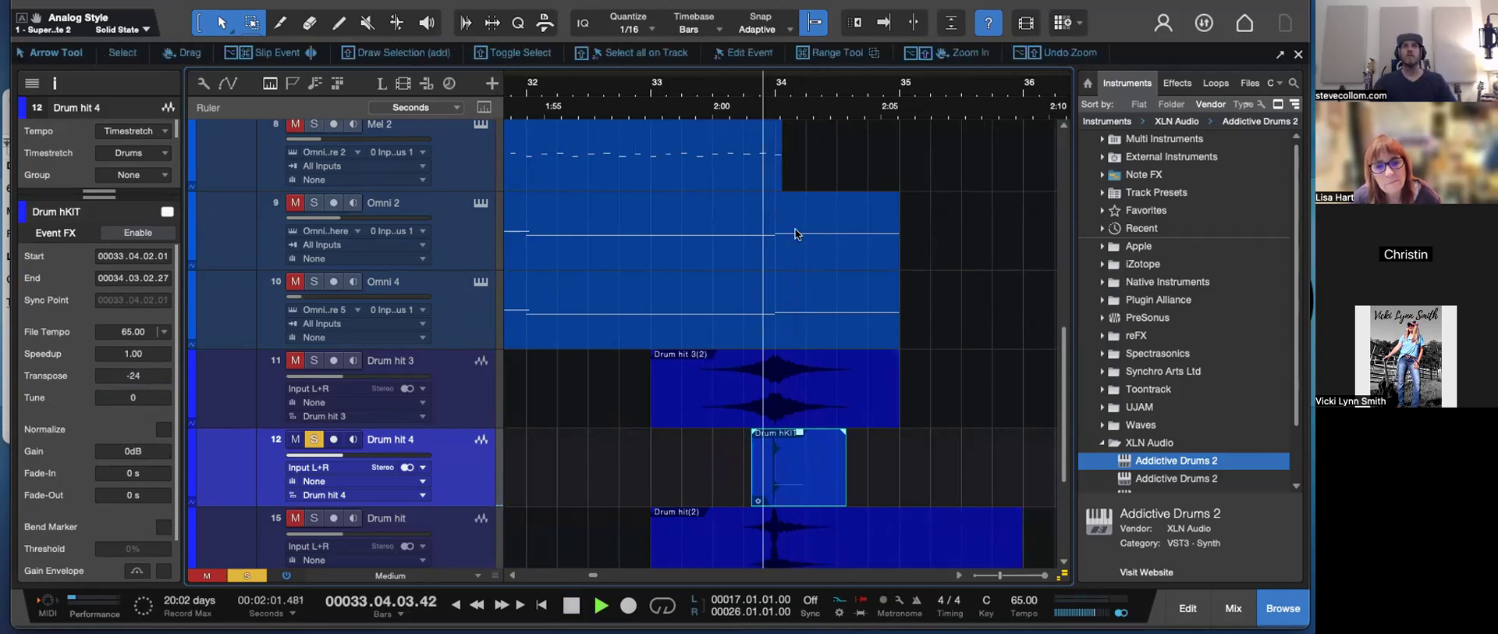
key(space)
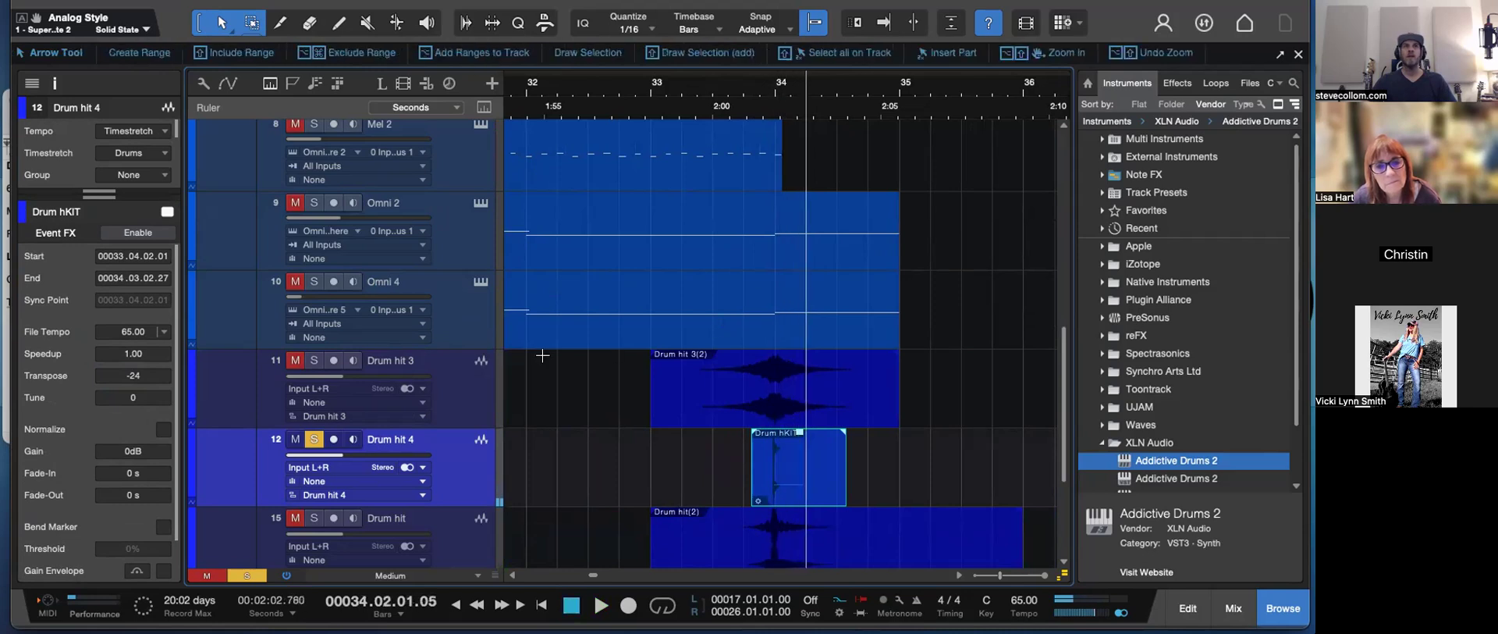
- Set the transpose of the Drum hit 4 event to -12
click(134, 376)
text(-12)
key(Return)
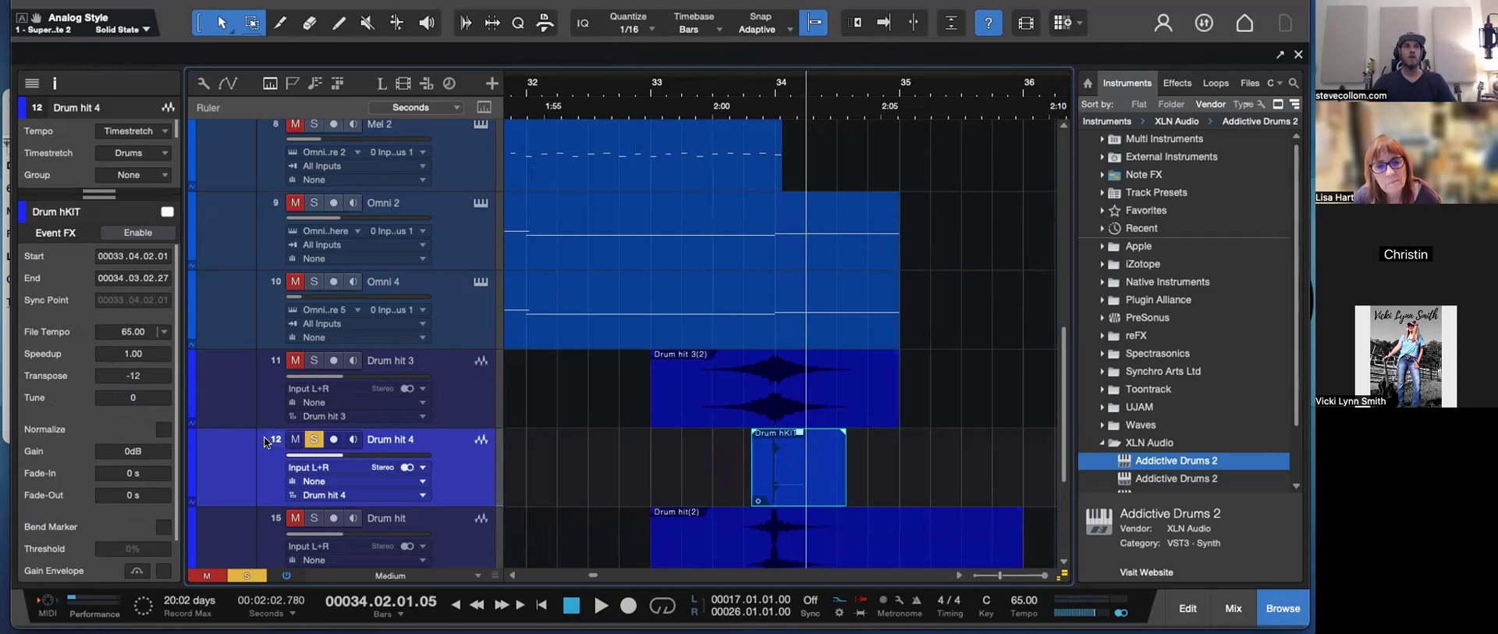
- Expand the Drum hit 4 channel strip in the inspector, raise its VERB send to -6.4 and replay the hit
key(F4)
key(F4)
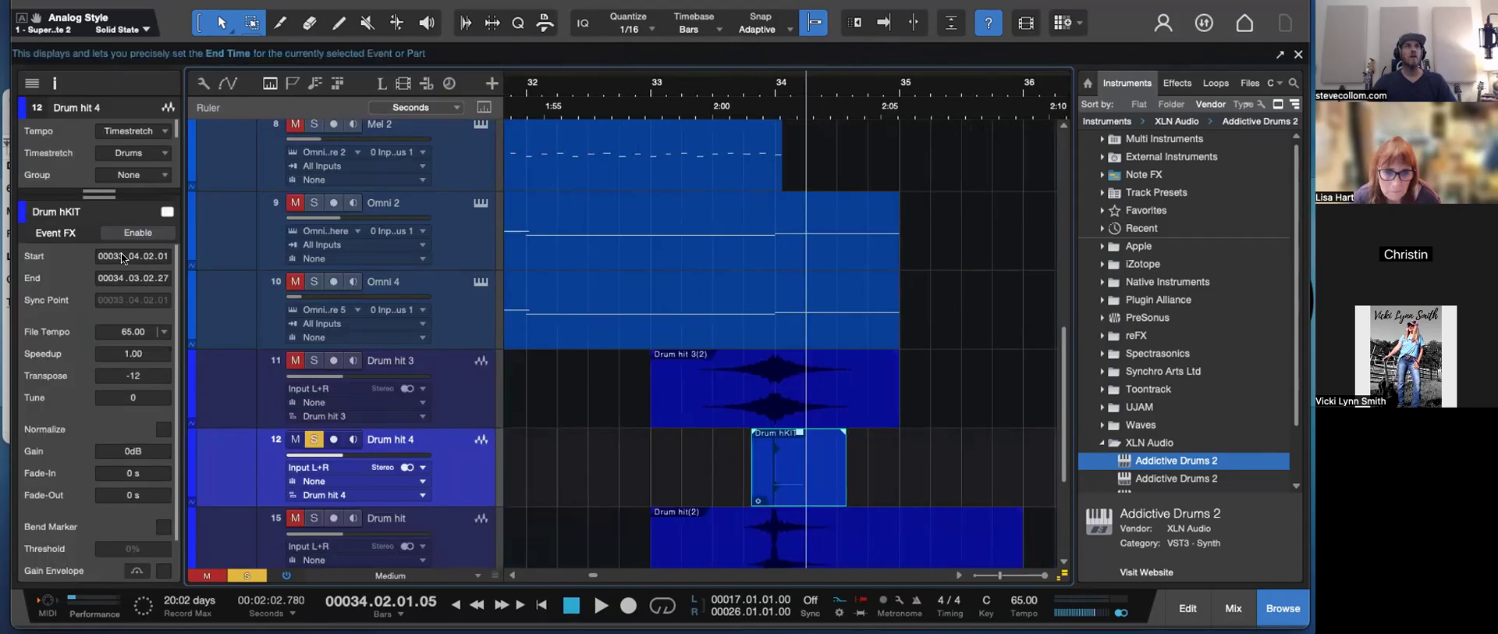
drag(101, 195, 113, 430)
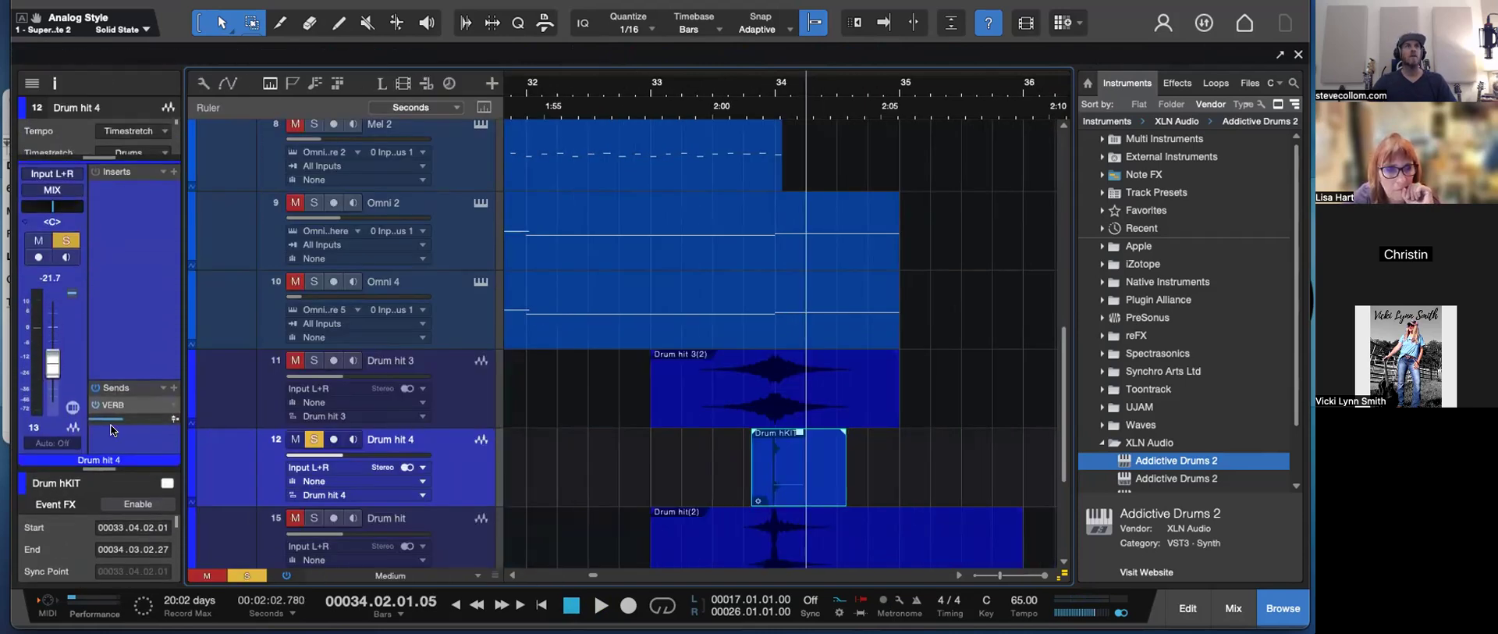
click(762, 100)
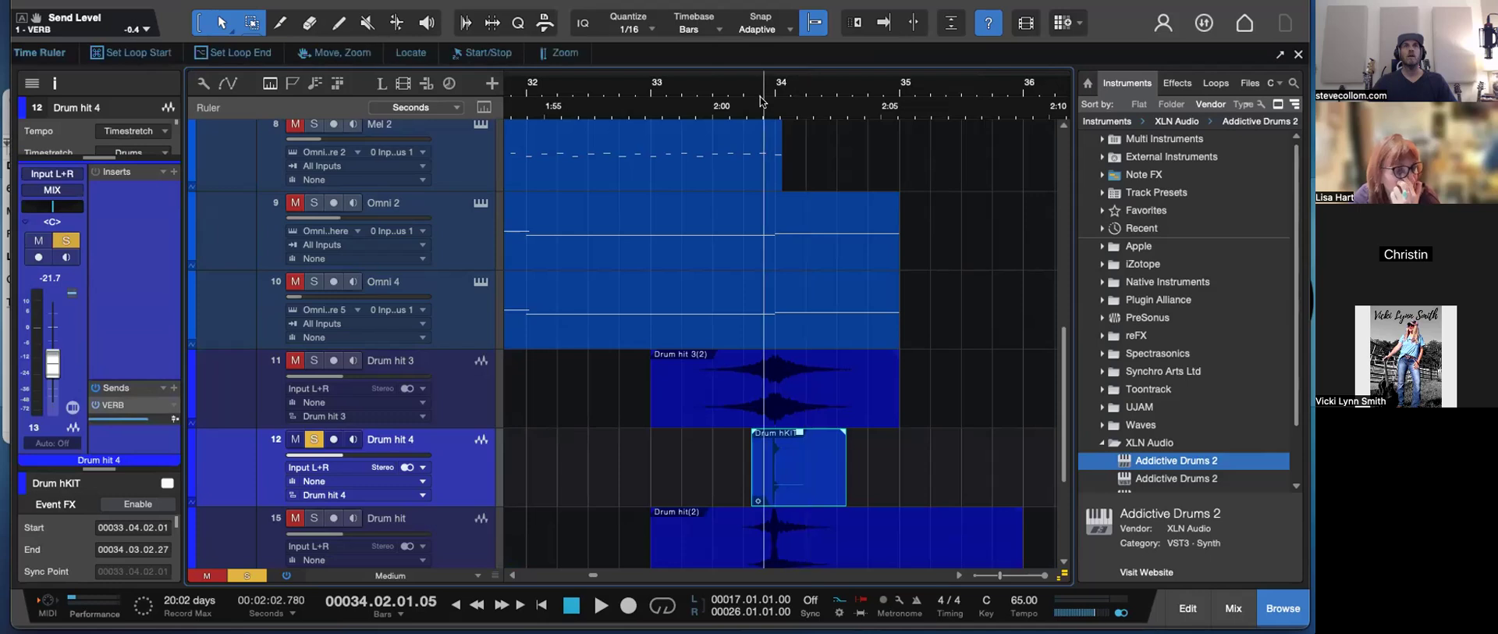
key(space)
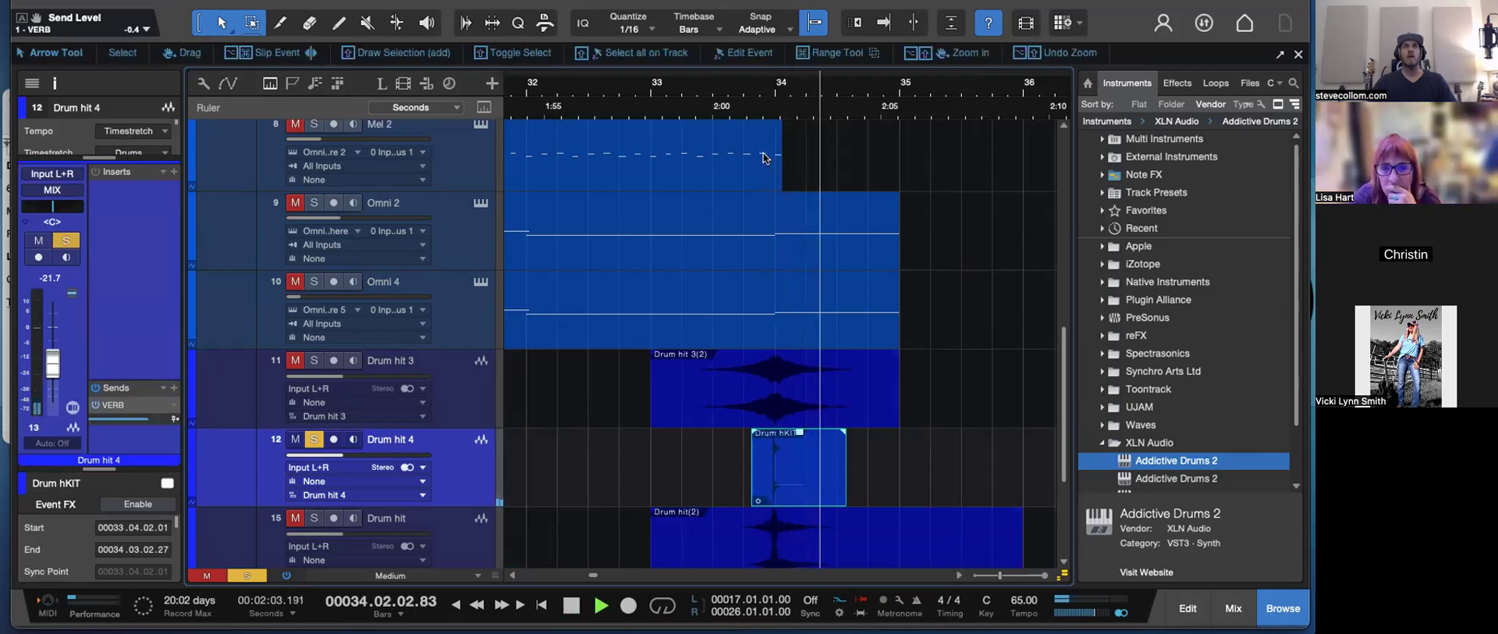
key(space)
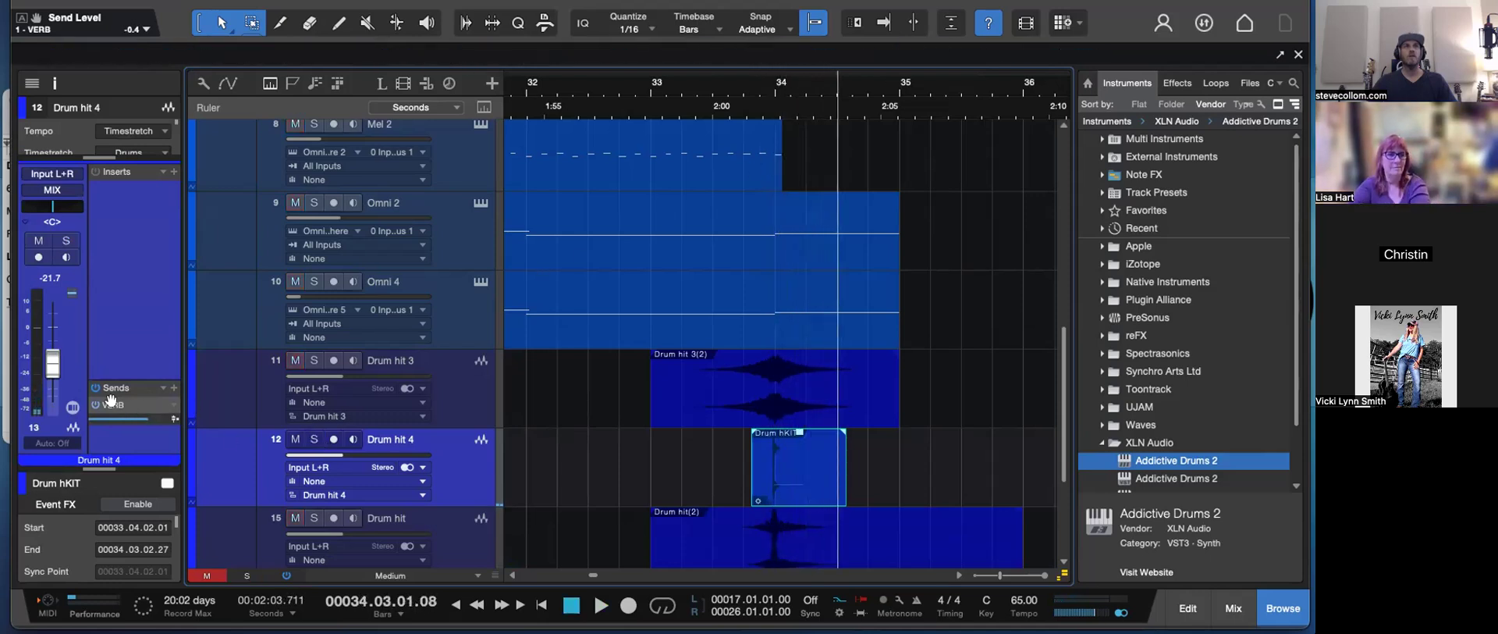
- Insert ValhallaVintageVerb on the Drum hit 4 channel and audition the hit through it
click(175, 172)
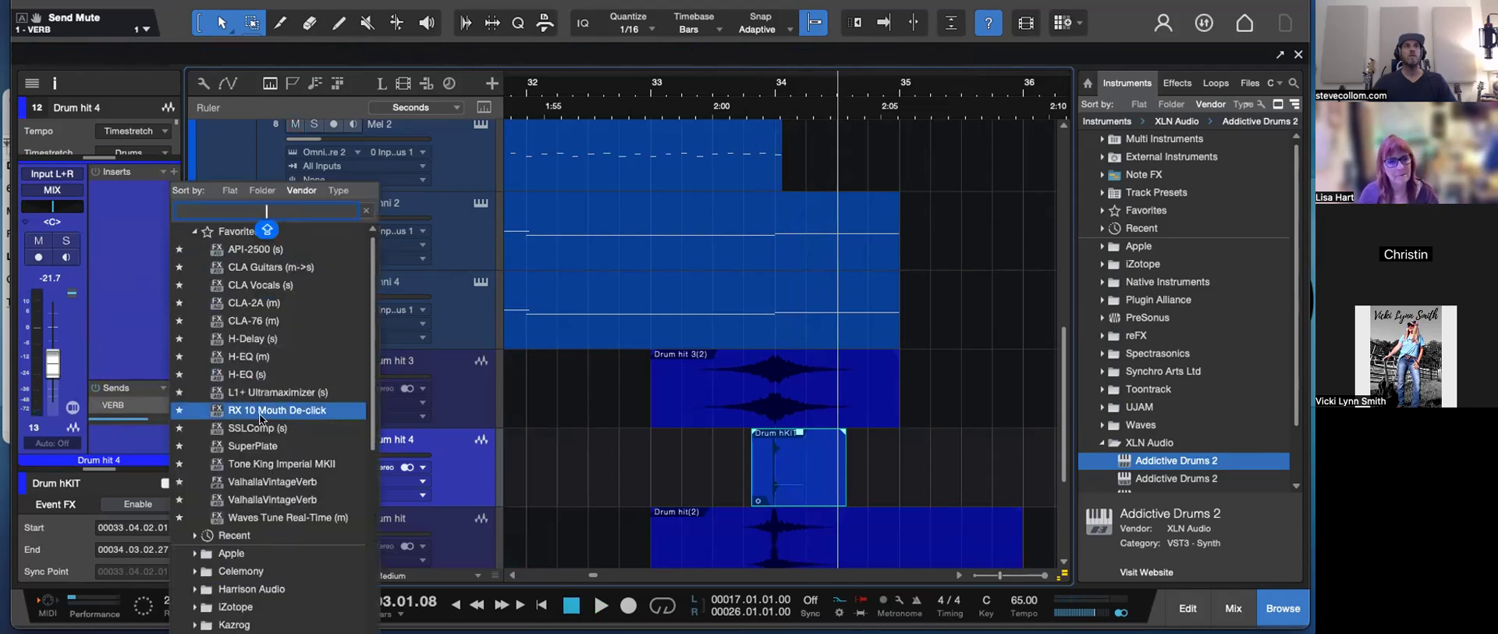
click(263, 481)
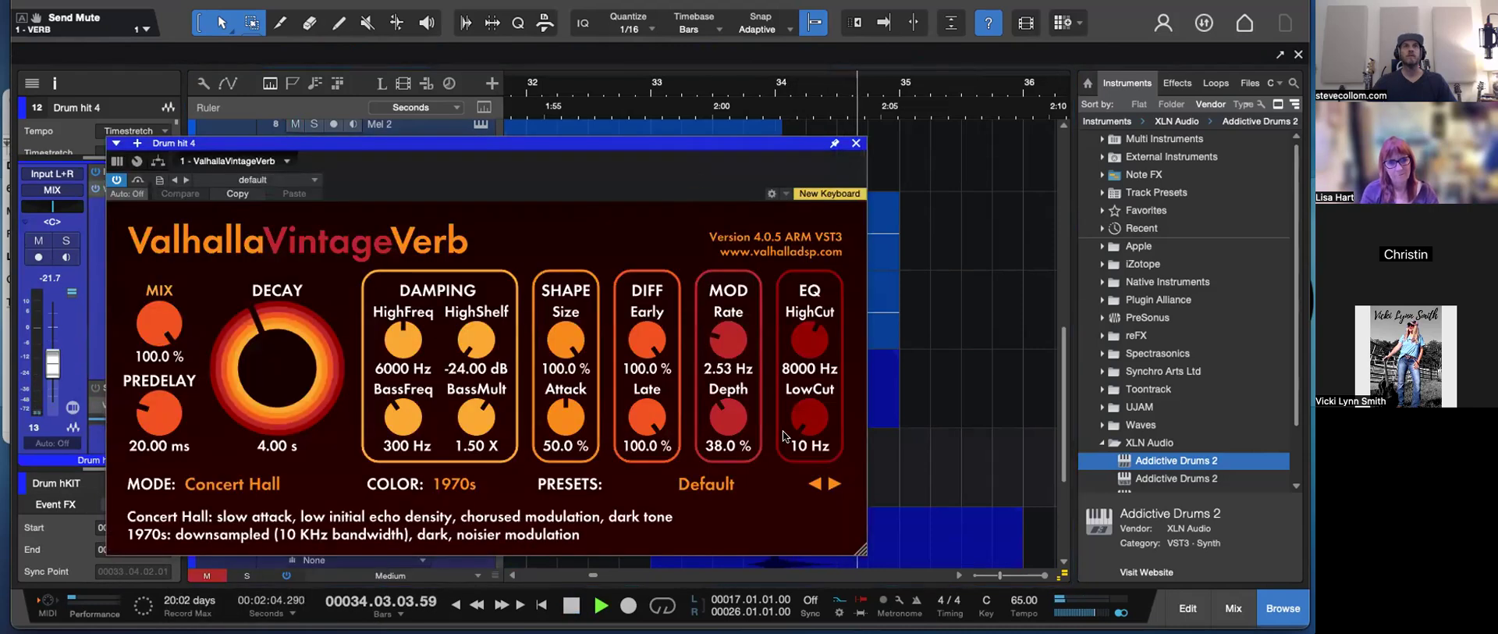
key(space)
key(space)
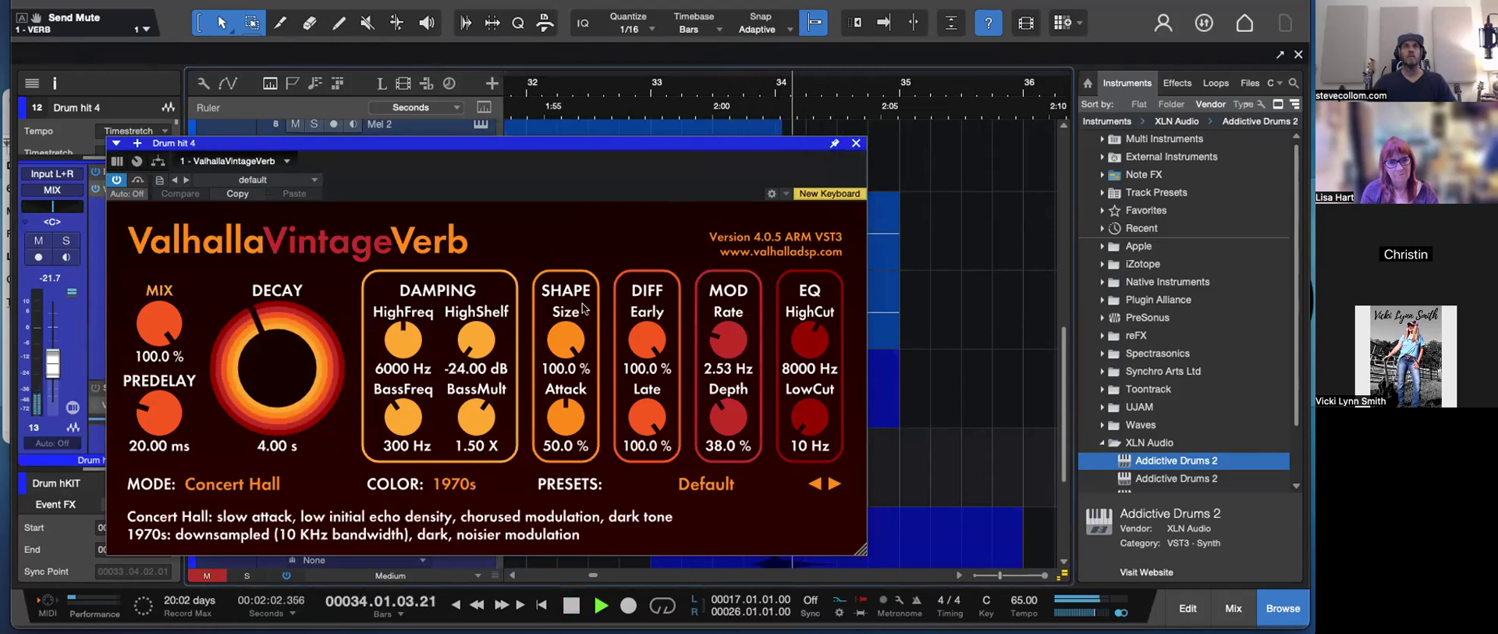
key(space)
- Lower the reverb's HighCut to 2220 Hz, replay the hit and set the Drum hit 4 VERB send to -4.2
drag(809, 341, 813, 406)
key(space)
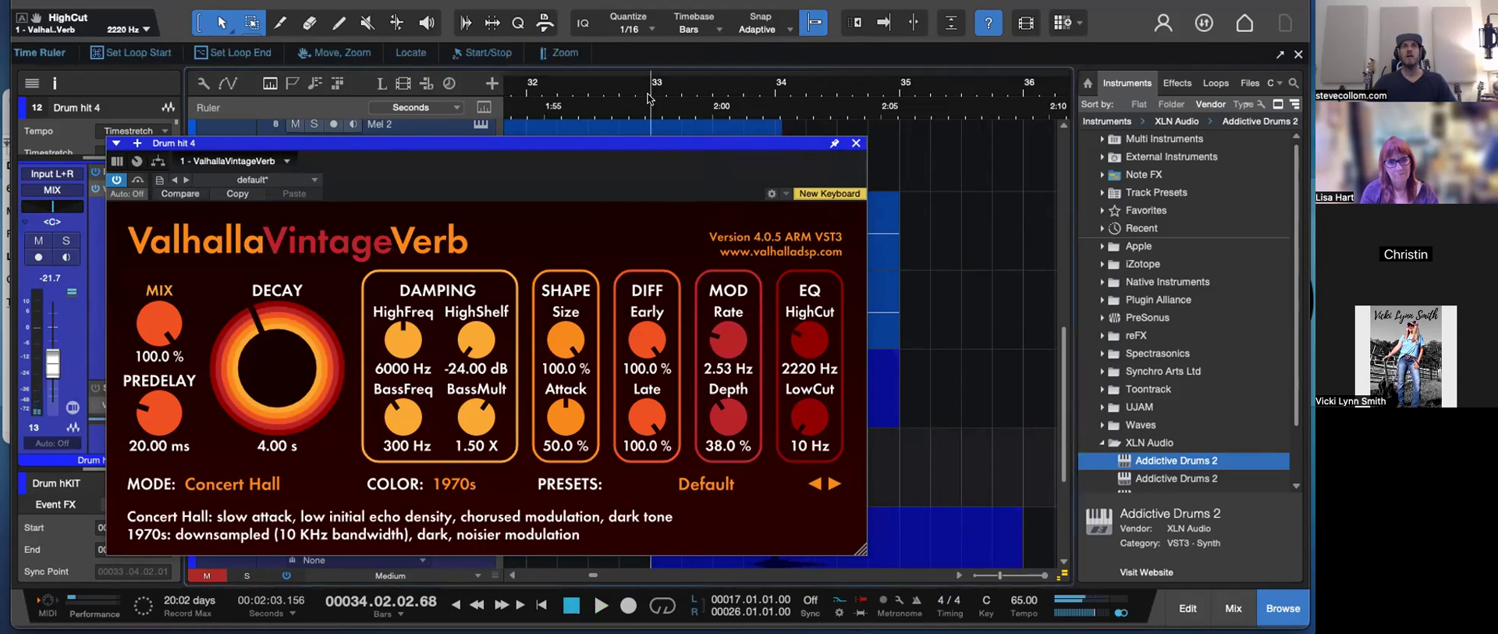
click(856, 144)
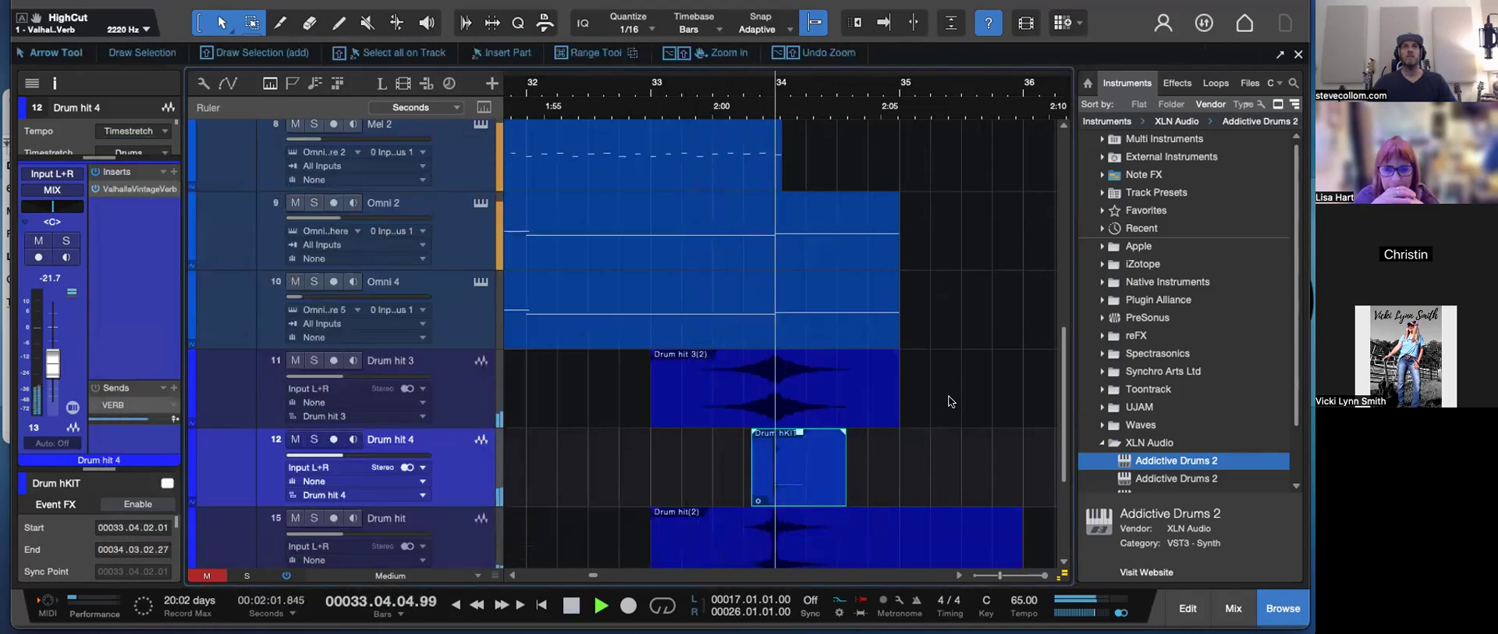
key(space)
mouse_move(136, 423)
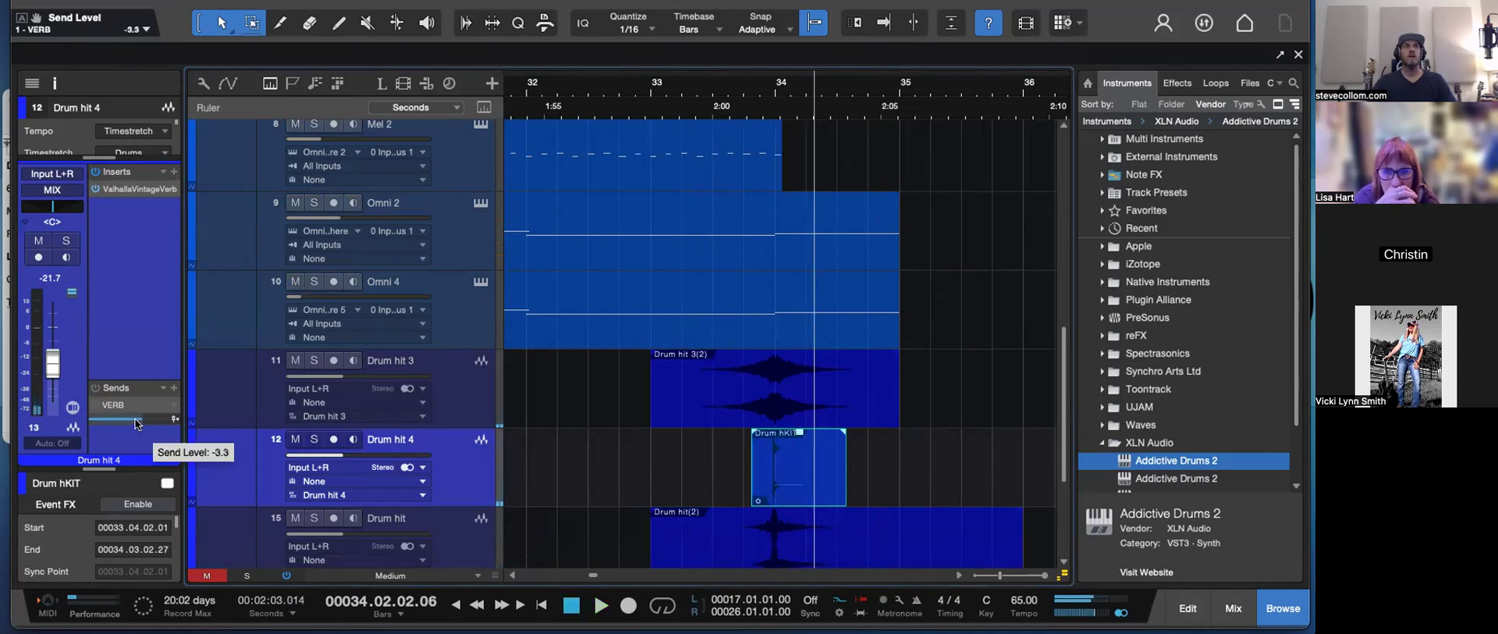
- Insert H-EQ (s) after the reverb on Drum hit 4 and boost its bell-shaped LF band to 17.10 dB
click(174, 170)
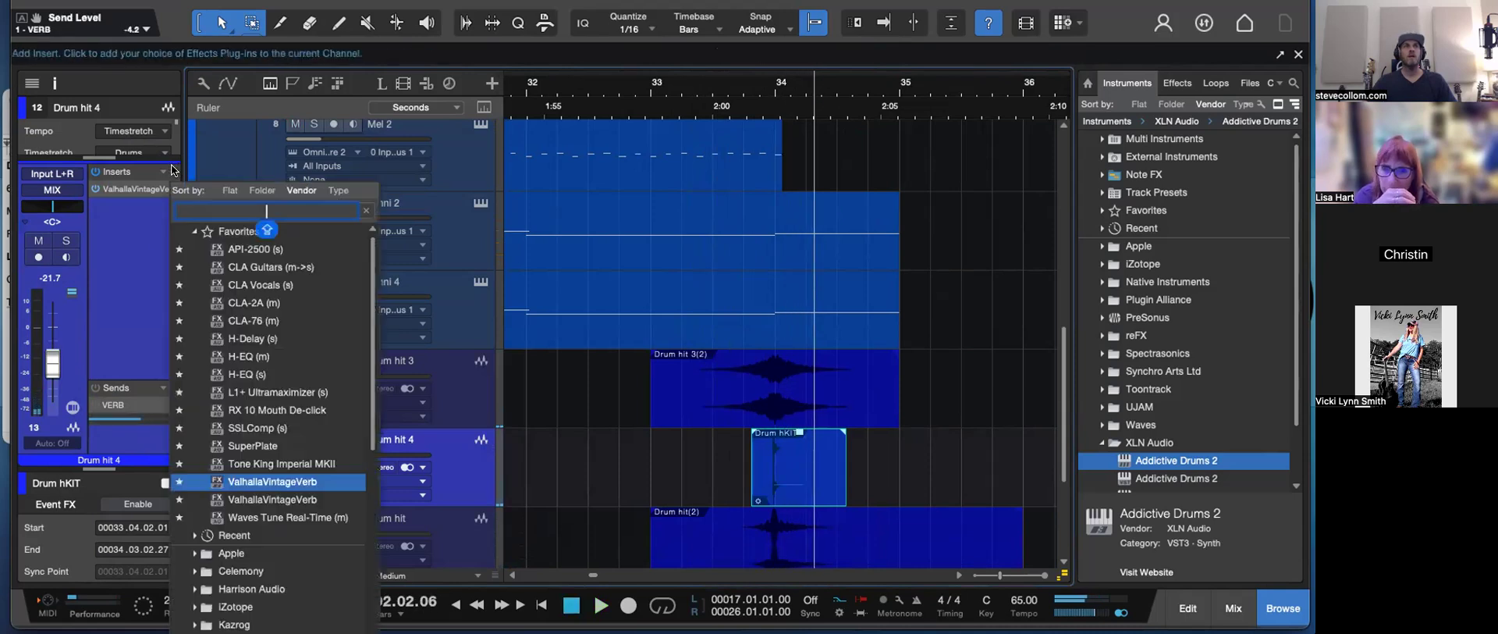
click(247, 376)
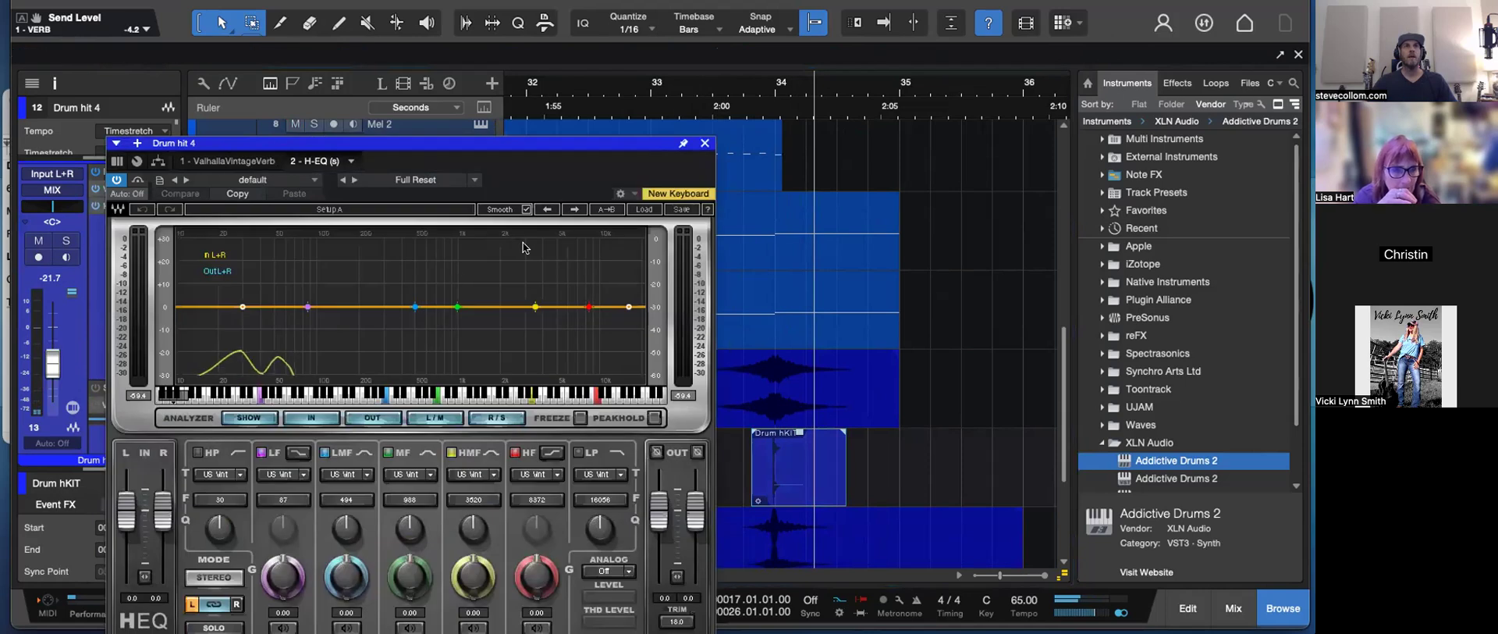
drag(283, 565, 298, 514)
click(301, 454)
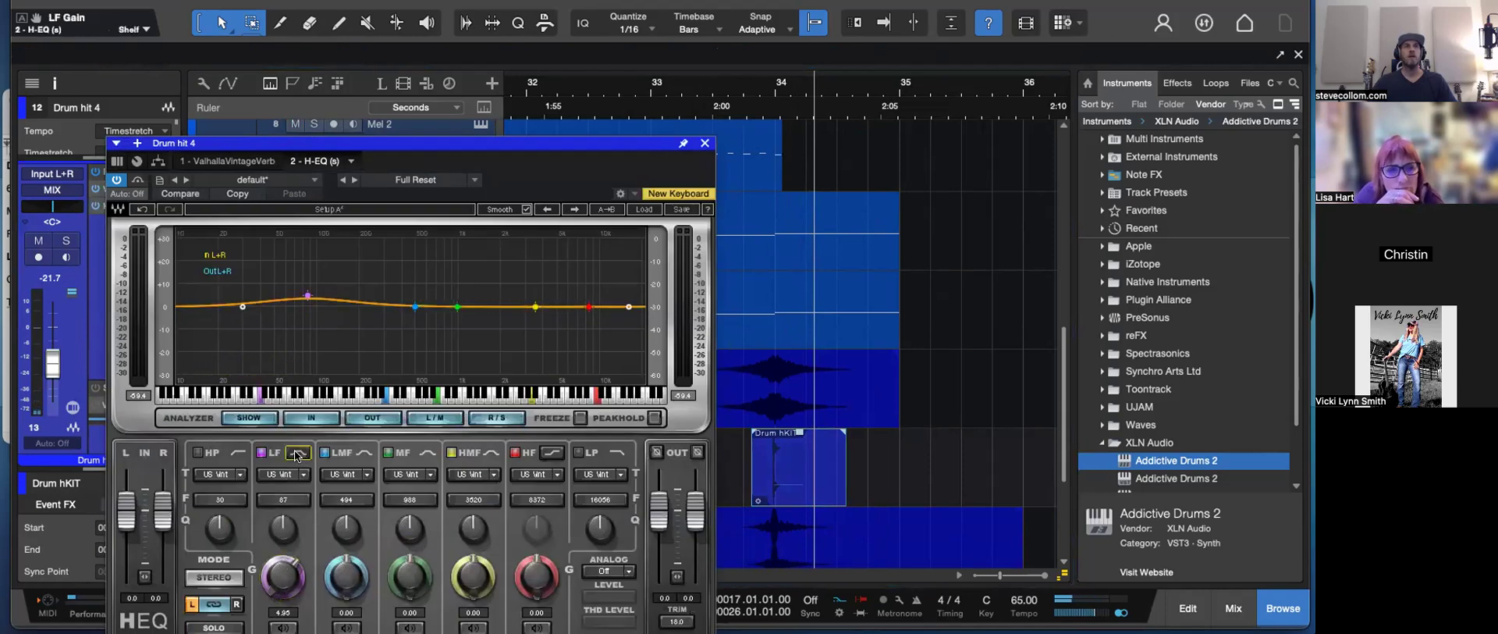
scroll(281, 575, up, 10)
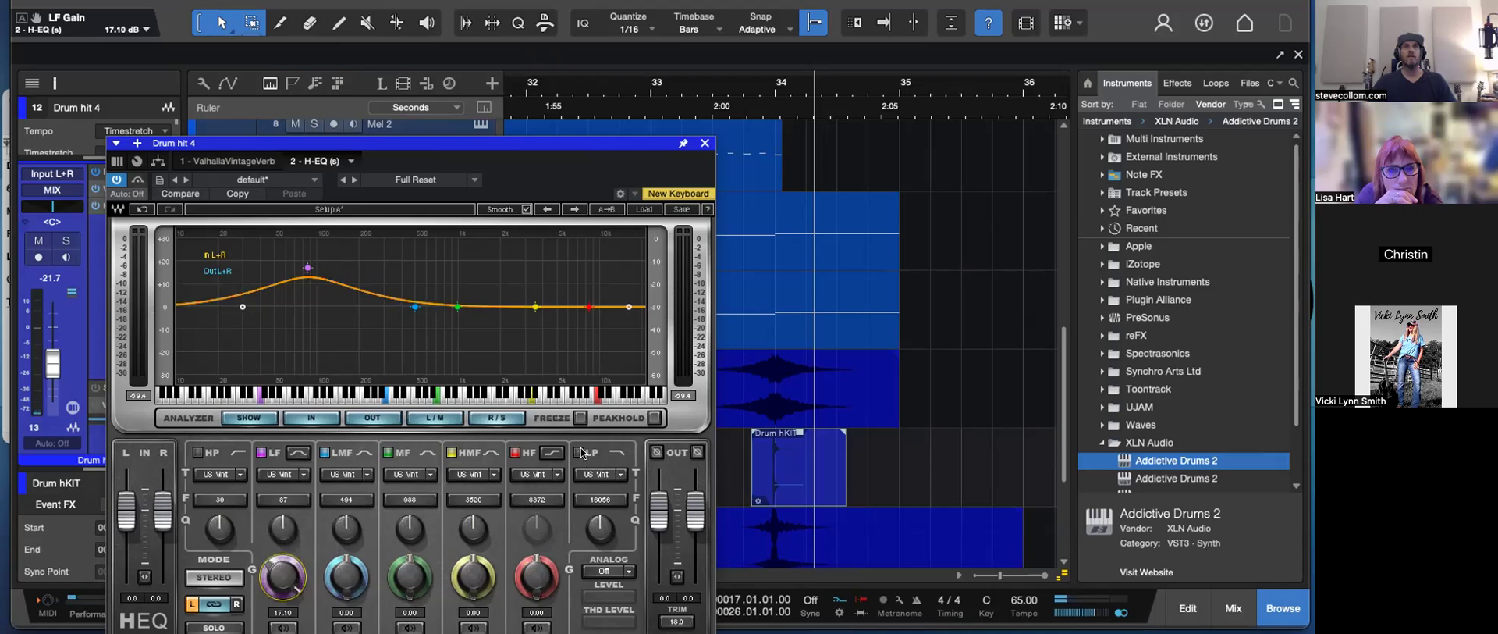
- Set the H-EQ low-pass frequency on Drum hit 4 to 752 Hz and replay the hit
click(718, 101)
key(space)
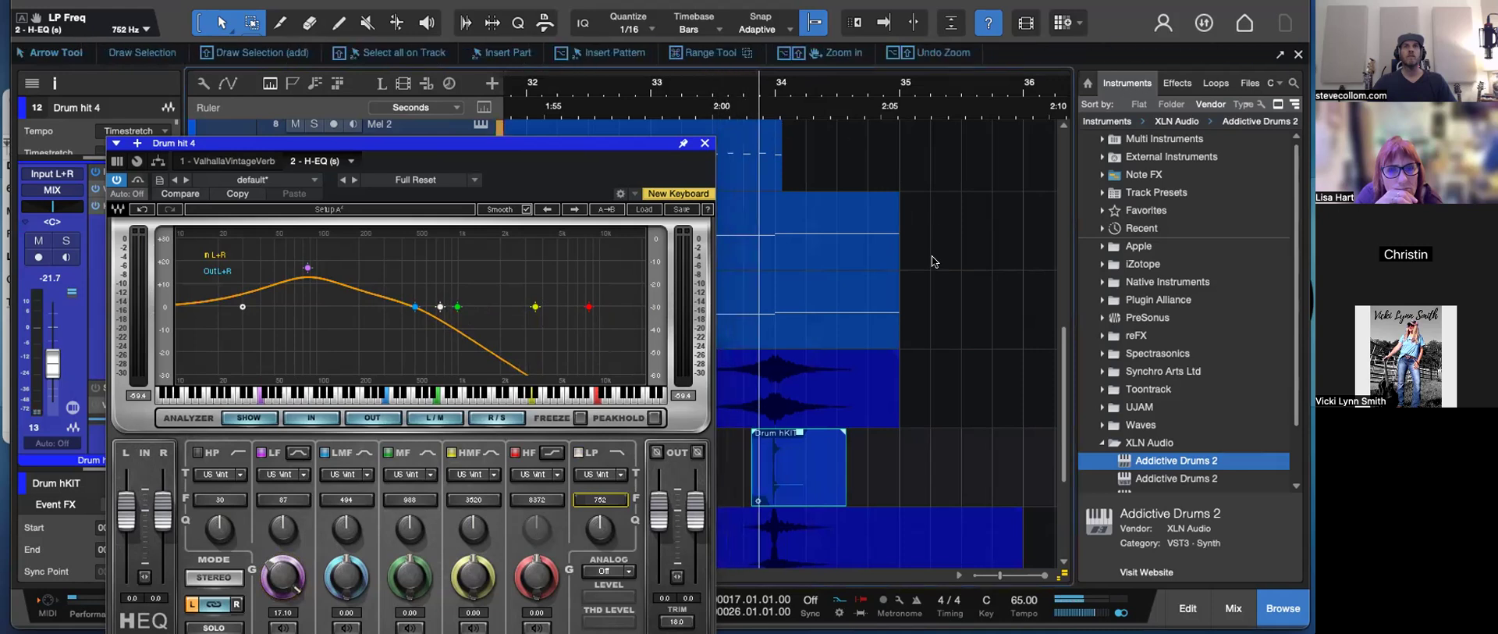
click(705, 143)
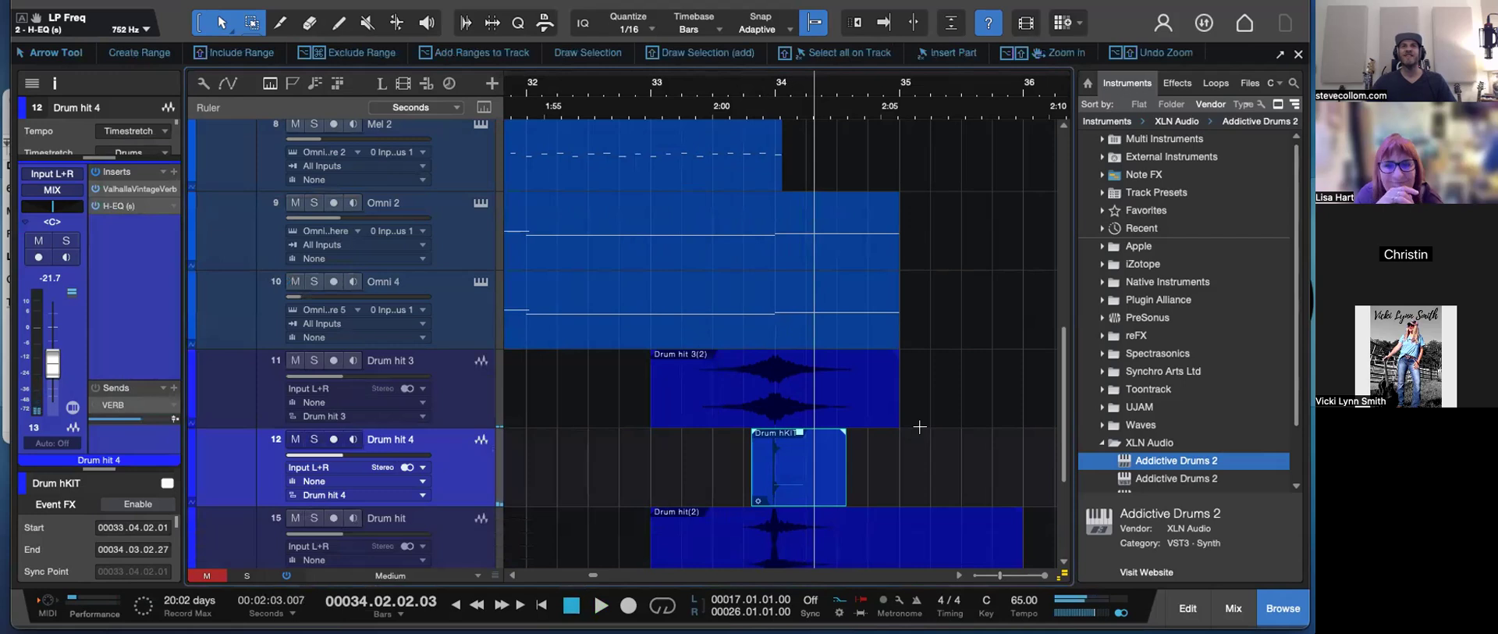
- Reduce the track heights, replay from bar 33 and lower the Drum hit 4 volume to -25.8
key(shift+w)
key(shift+w)
click(660, 100)
key(space)
drag(343, 430, 333, 429)
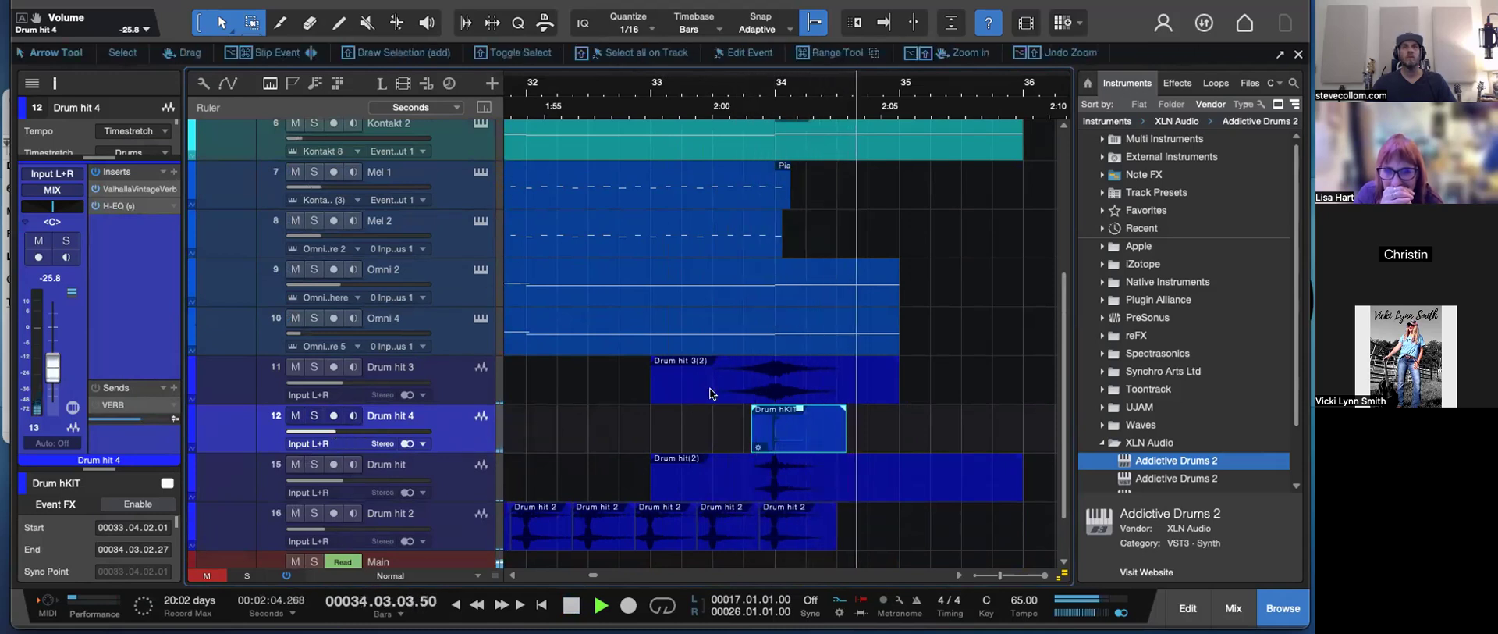
- Stop playback and lower the Drum hit 3 track volume to -27.5
key(w)
key(space)
click(463, 380)
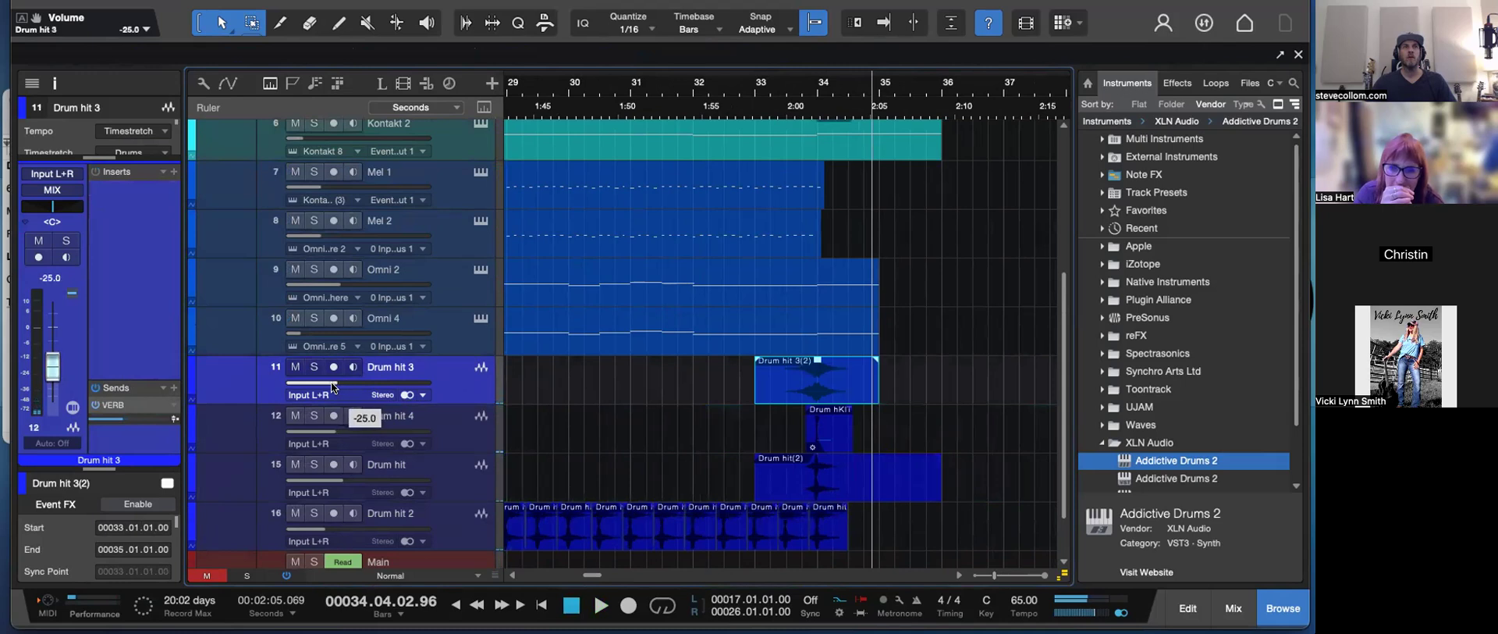
drag(334, 386, 328, 386)
- Copy the Drum hit 3(2) event from bar 33 to 00025.01.01.01 during playback and listen to that passage
key(w)
click(577, 103)
key(space)
drag(856, 396, 607, 398)
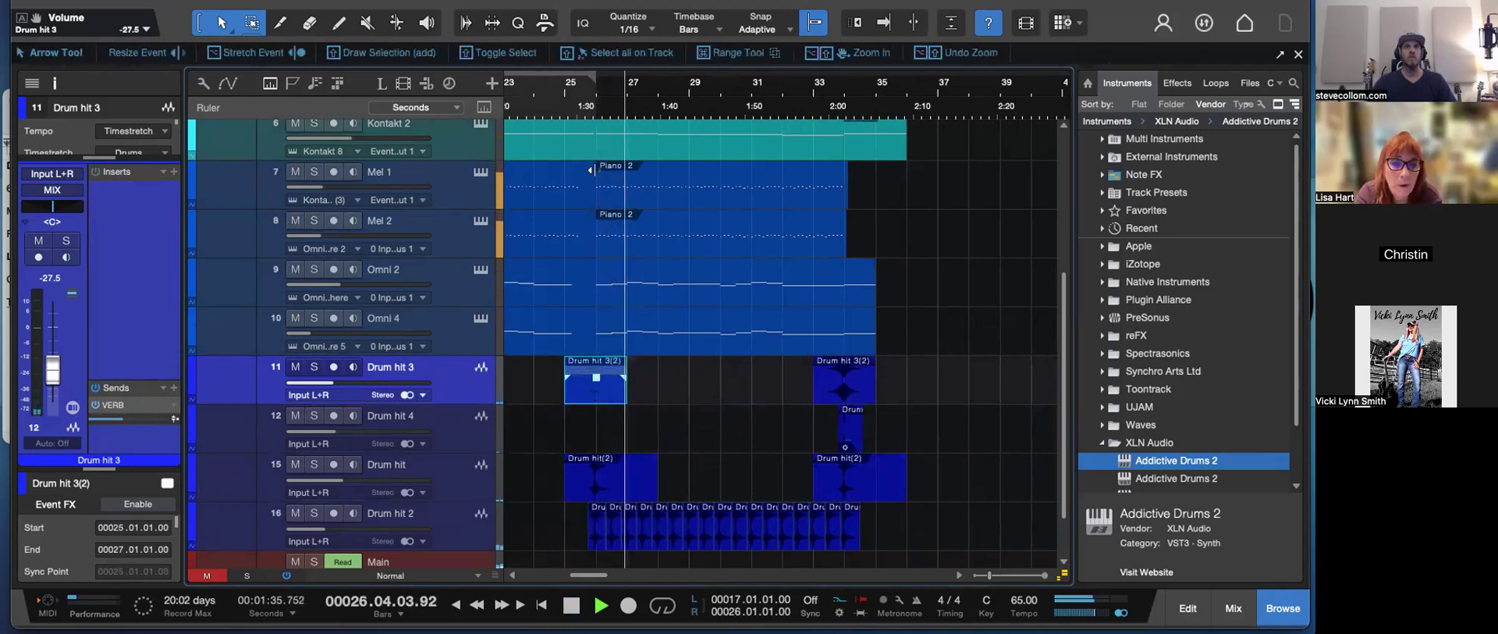
click(534, 90)
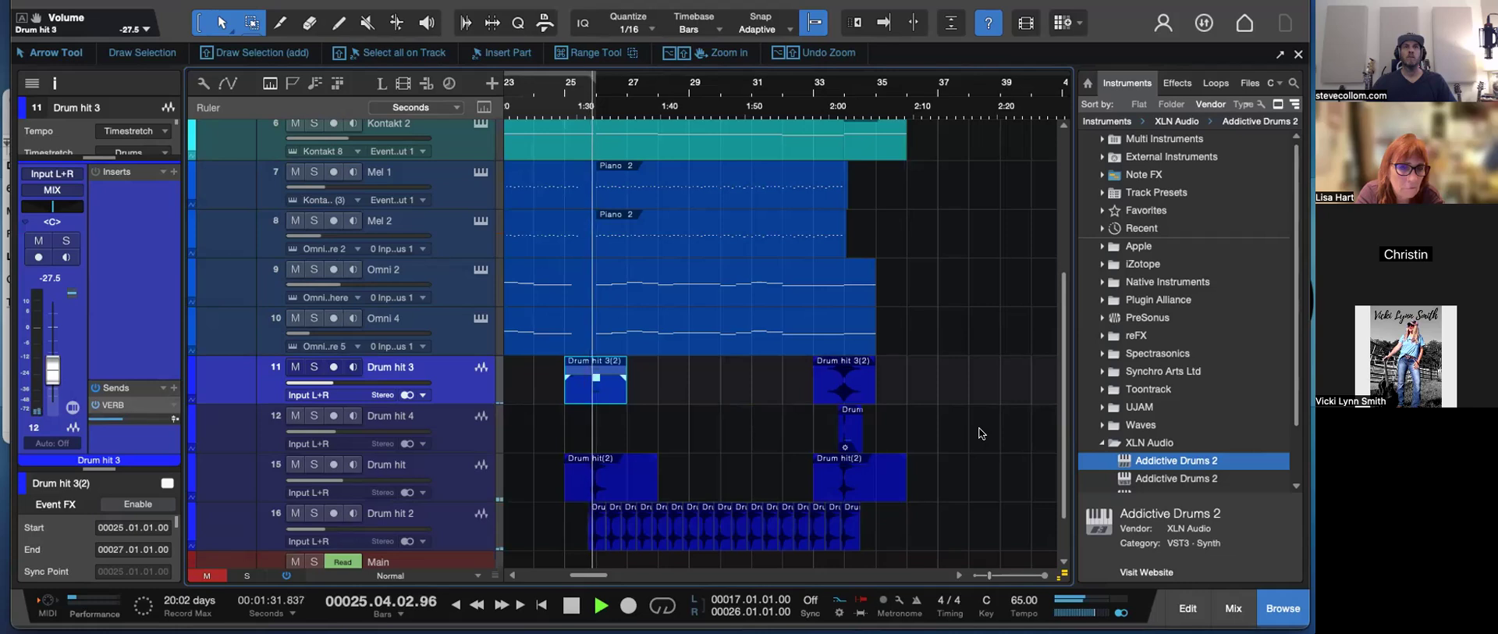
- Try copying the Drum hKIT event on Drum hit 4 to 00025.04.01.00, and undo the copy
drag(851, 437, 601, 430)
key(e)
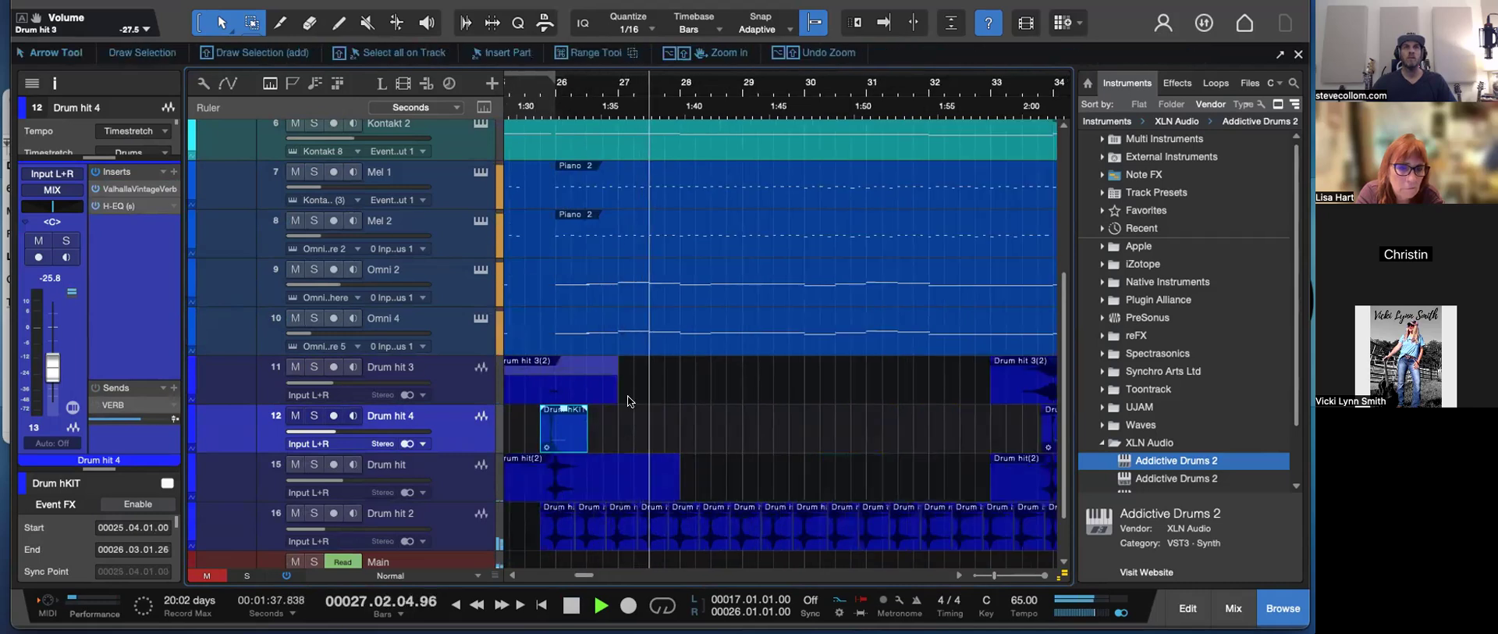
key(space)
key(w)
key(ctrl+z)
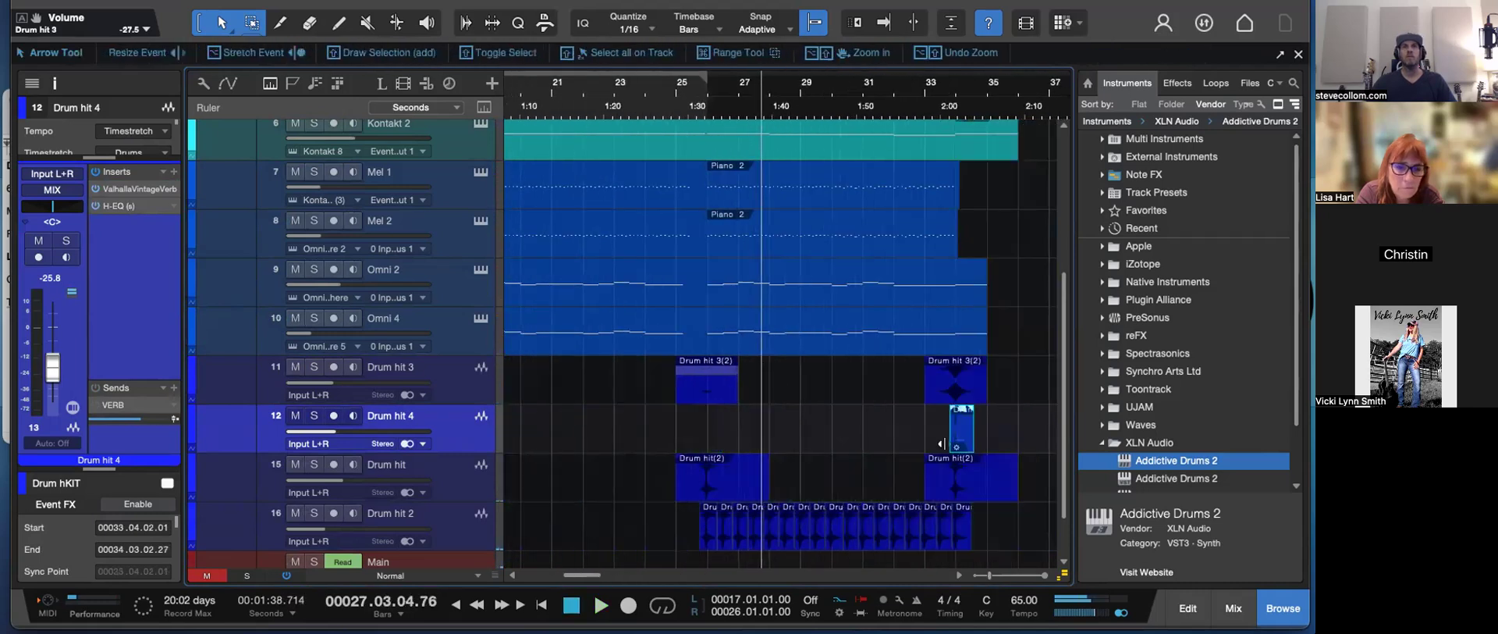
- Make the Drum hit 4 event span 00033.01.01.01 to 00035.01.01.01 and copy it to 00025.01.01.01
key(super+z)
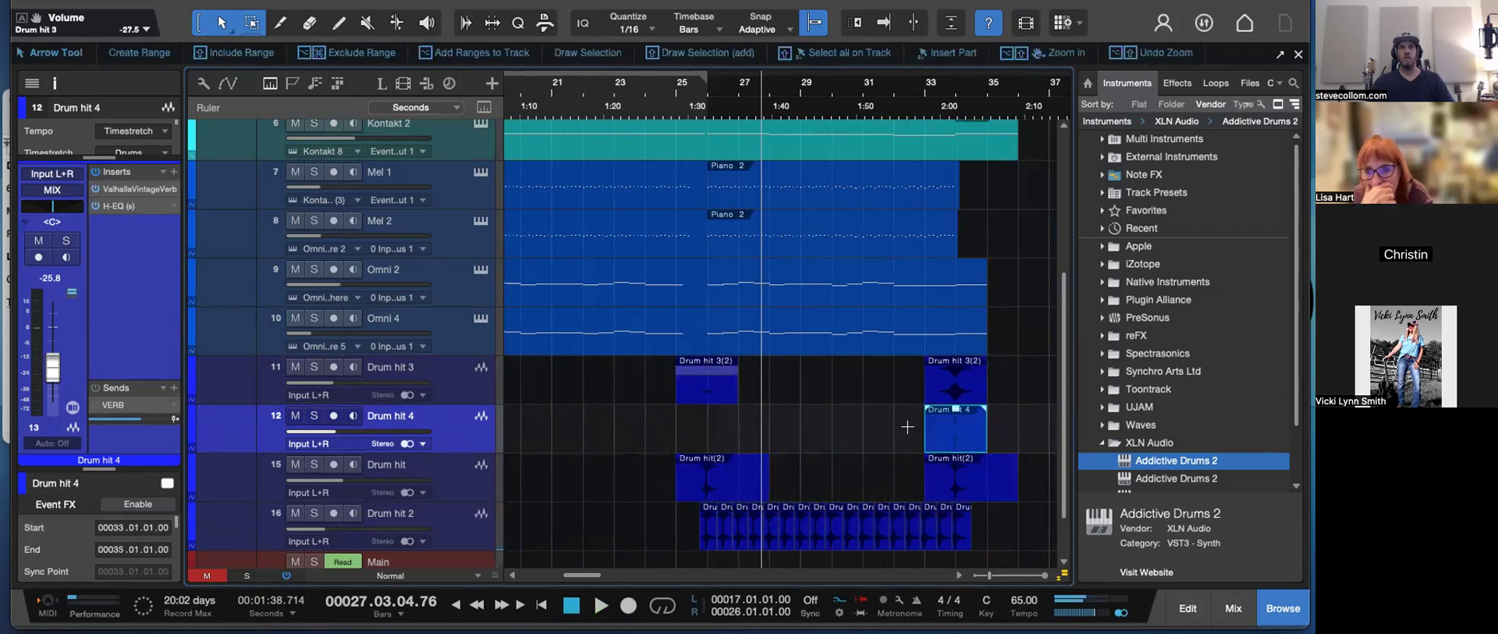
drag(961, 436, 718, 440)
key(e)
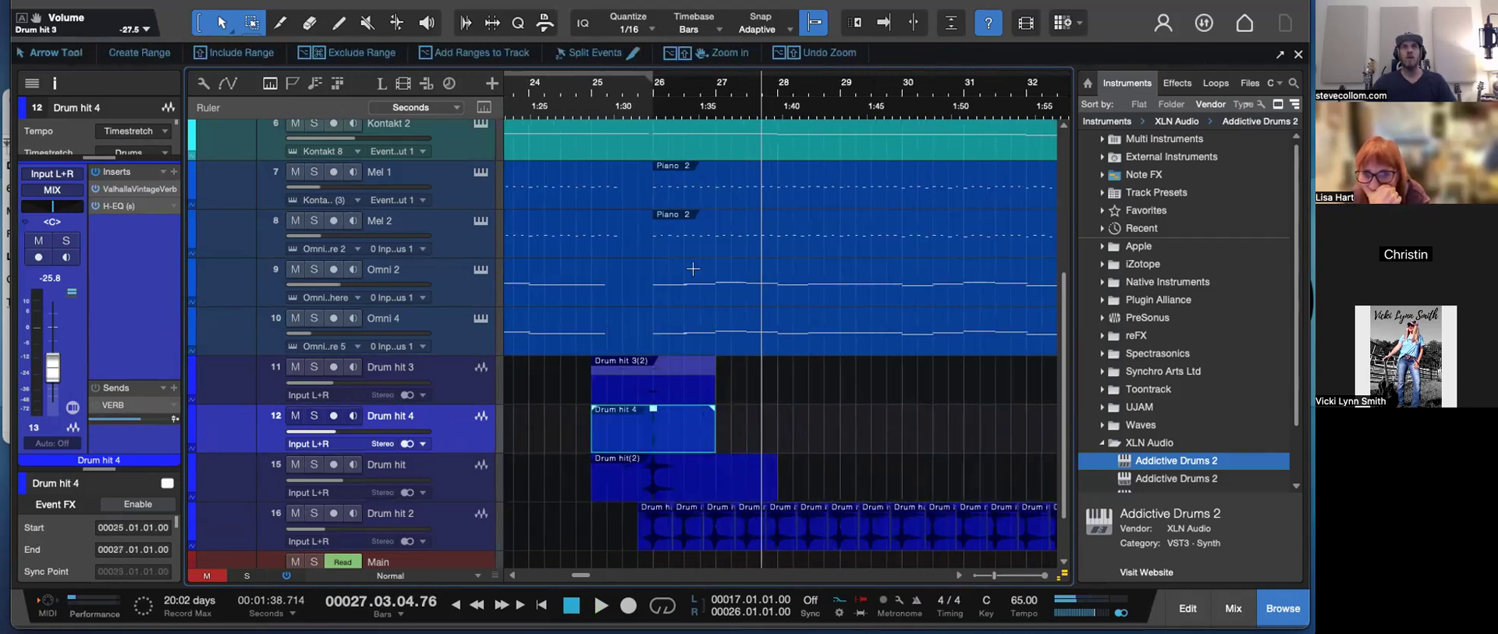
- Examine up close how the copied Drum hit 4 hit lines up with the start of bar 26
click(633, 99)
key(e)
key(e)
key(e)
key(e)
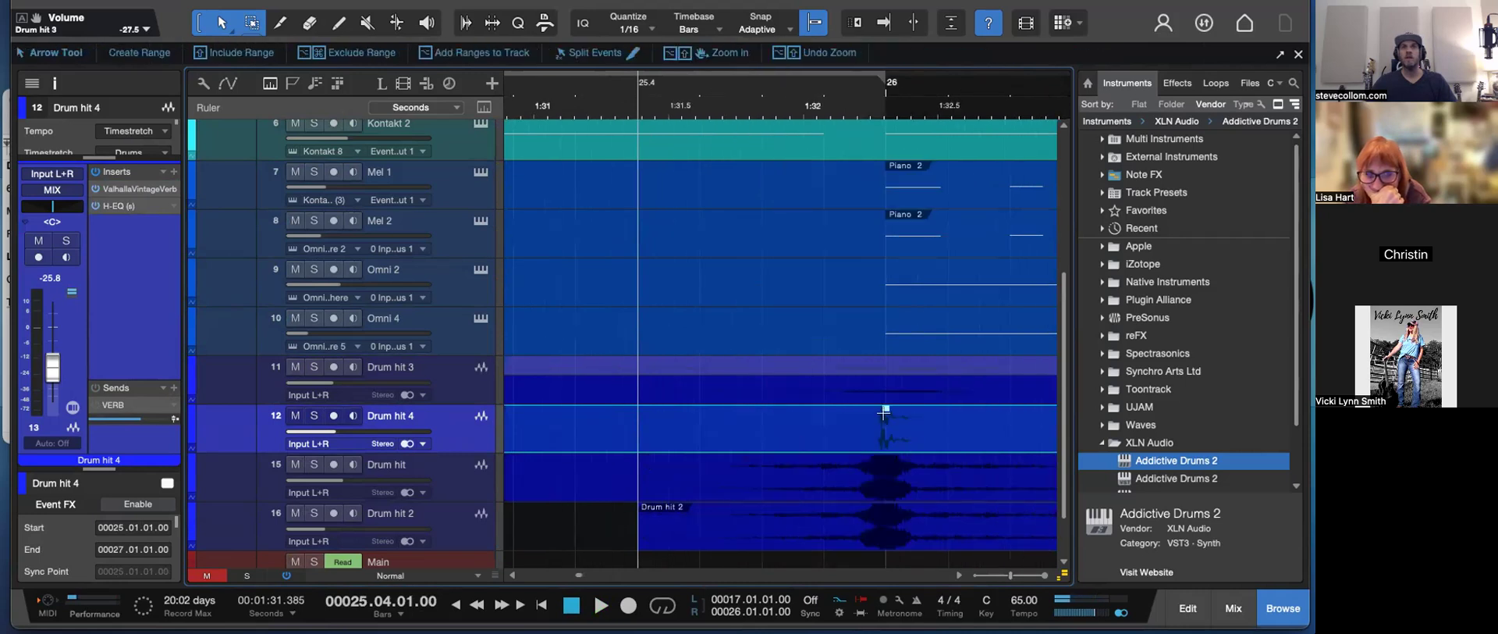
key(w)
key(w)
key(w)
key(w)
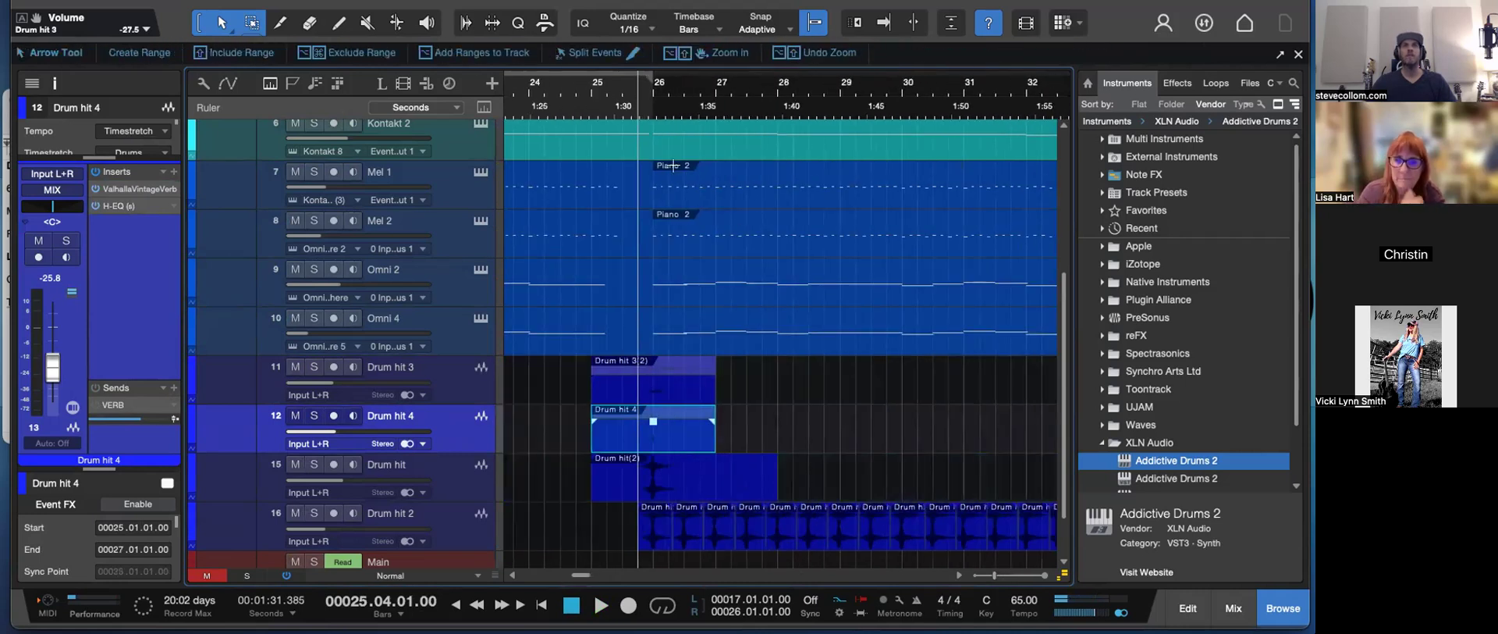
- Play the arrangement from around bar 24 to audition the copied drum hits entering bar 26
click(523, 117)
key(space)
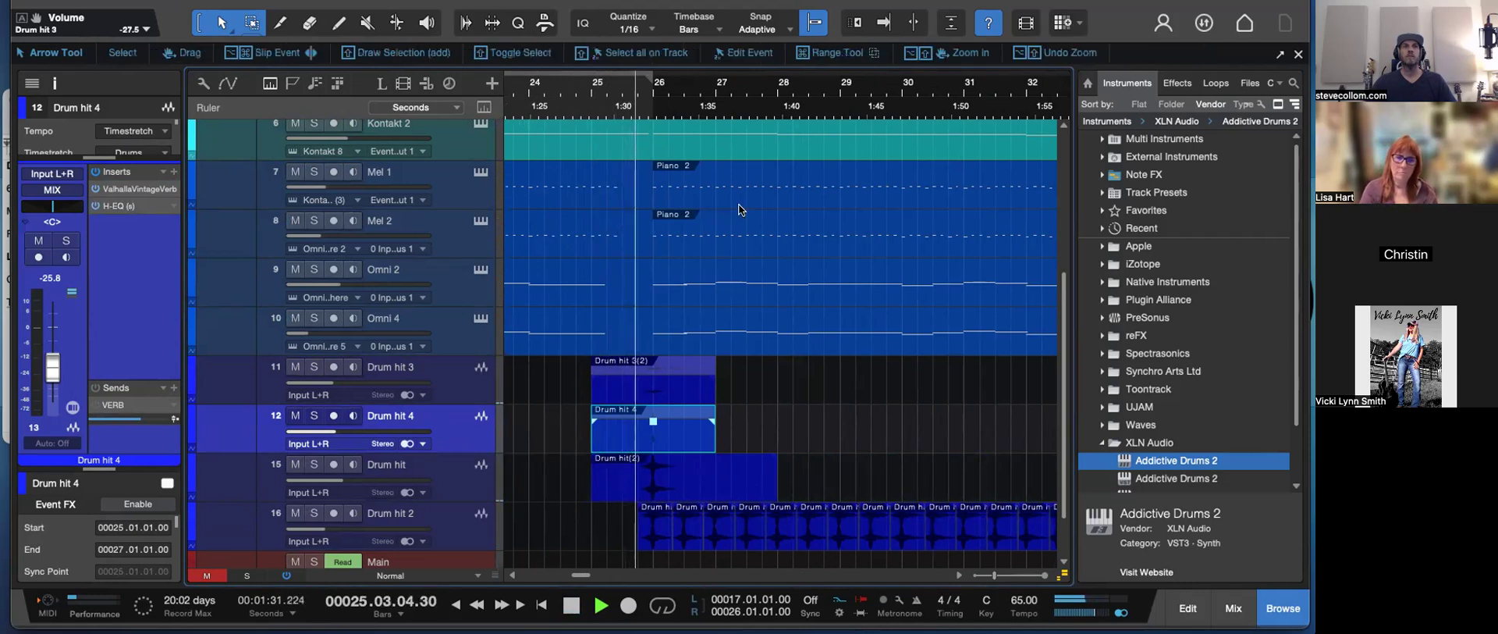
key(w)
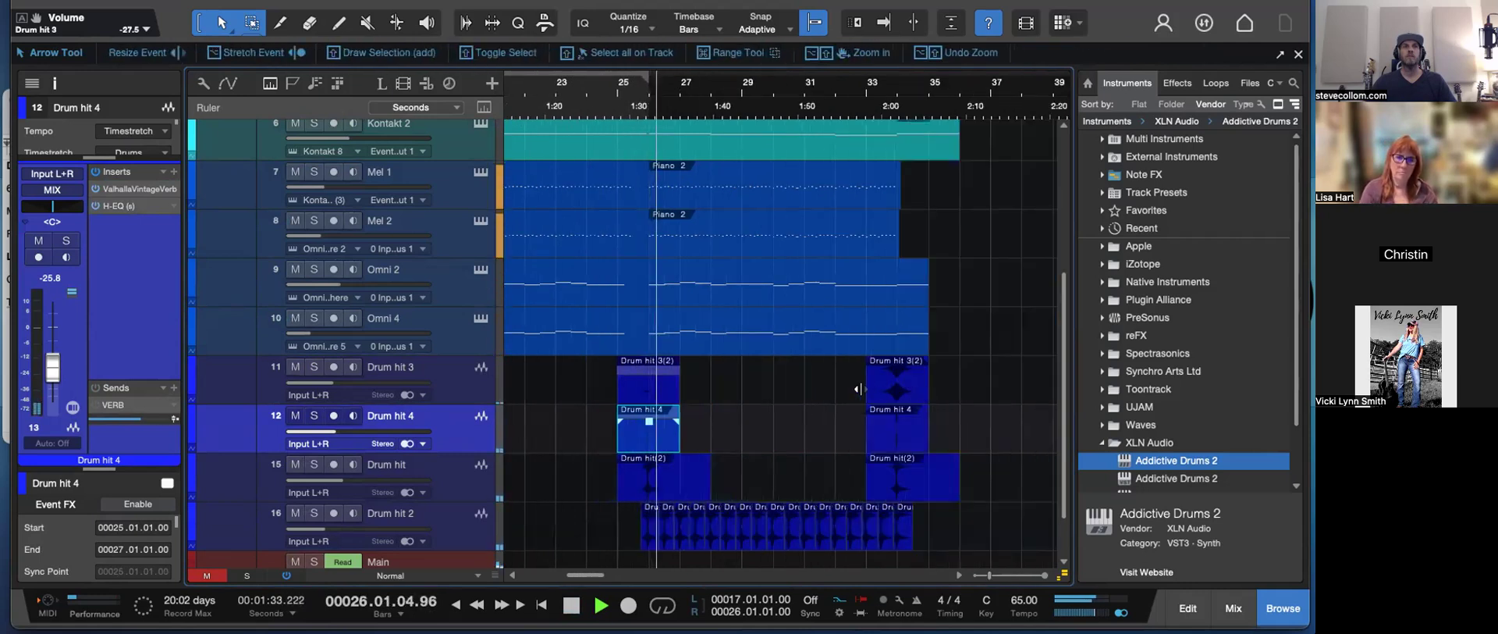
key(w)
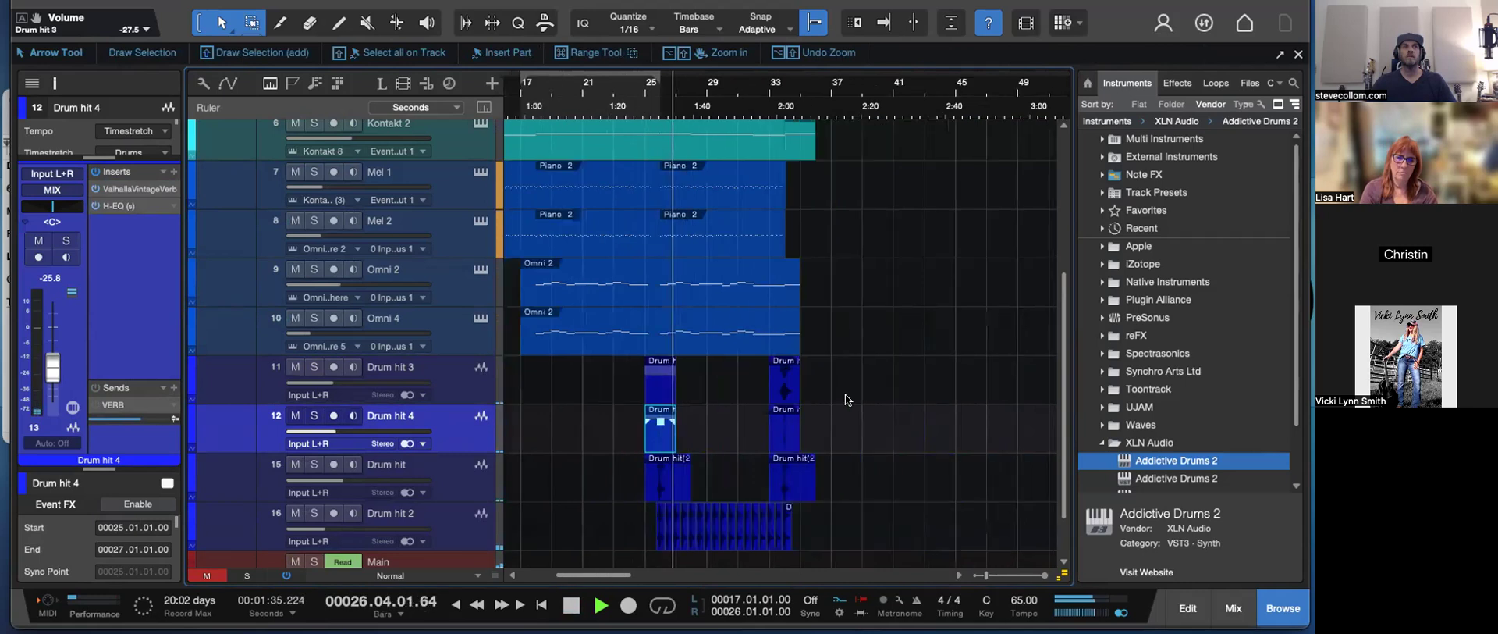
- Select the muted Pulse Pad reverse track and hide it from the arrangement
scroll(828, 405, up, 3)
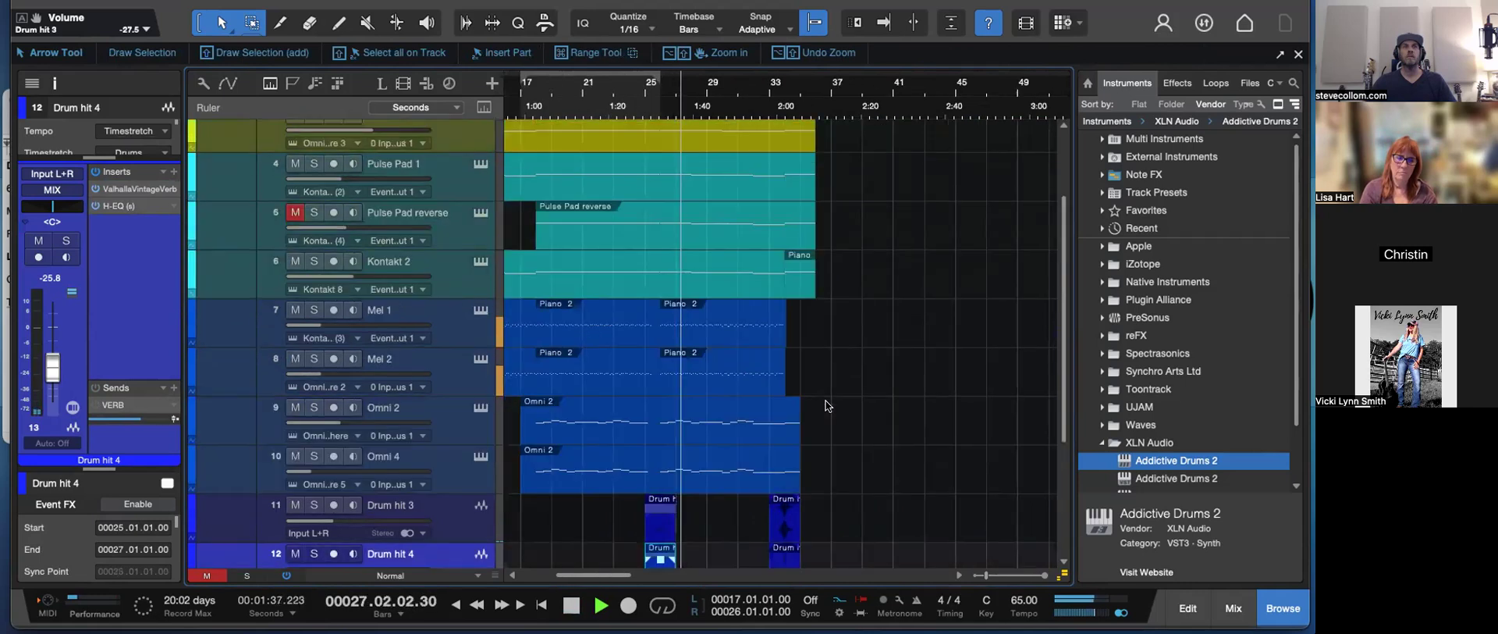
click(459, 222)
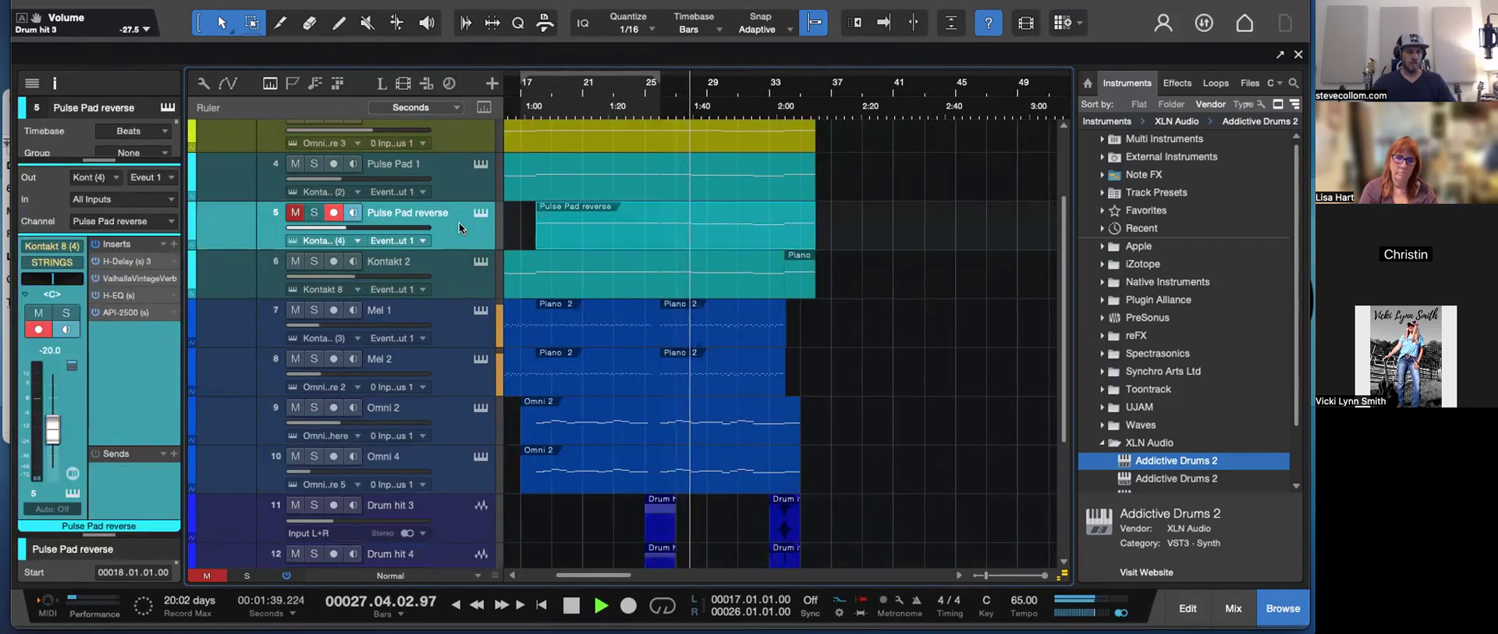
key(shift+h)
- Set the track heights to Small and hide the browser to widen the arrangement view
scroll(965, 367, down, 2)
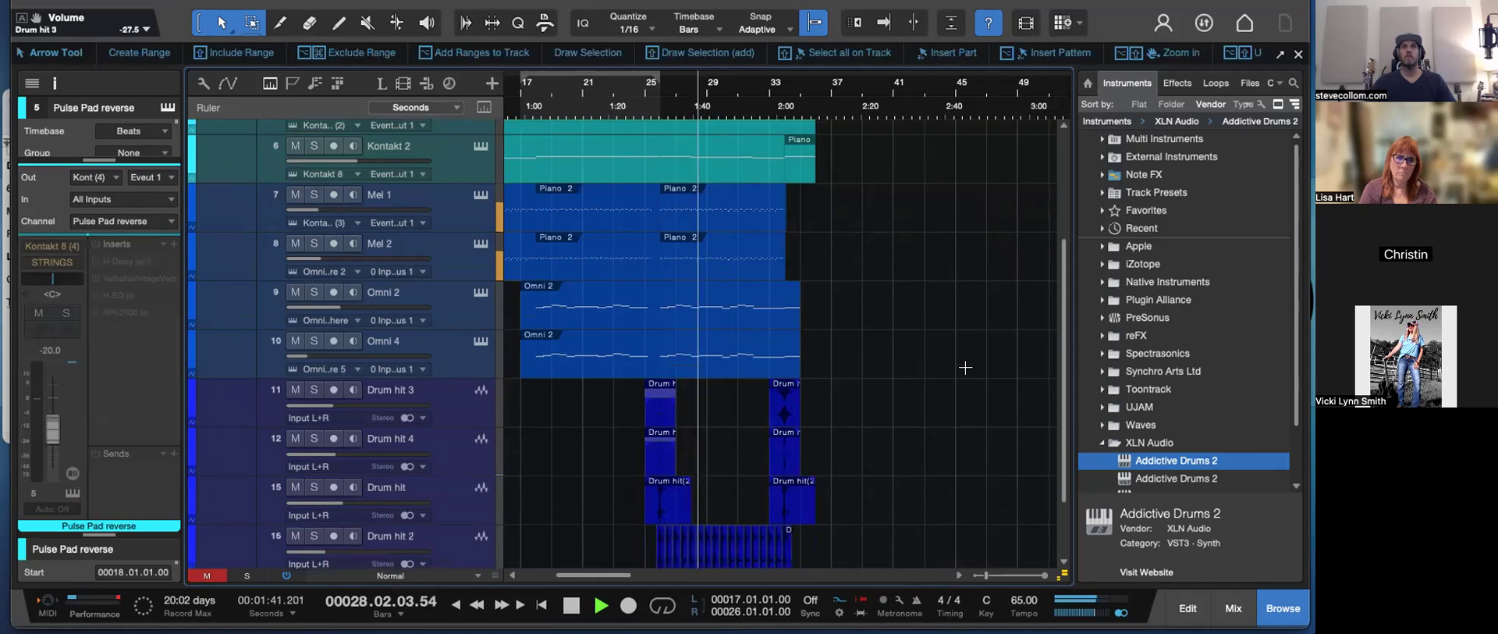
key(shift+w)
key(shift+w)
key(shift+e)
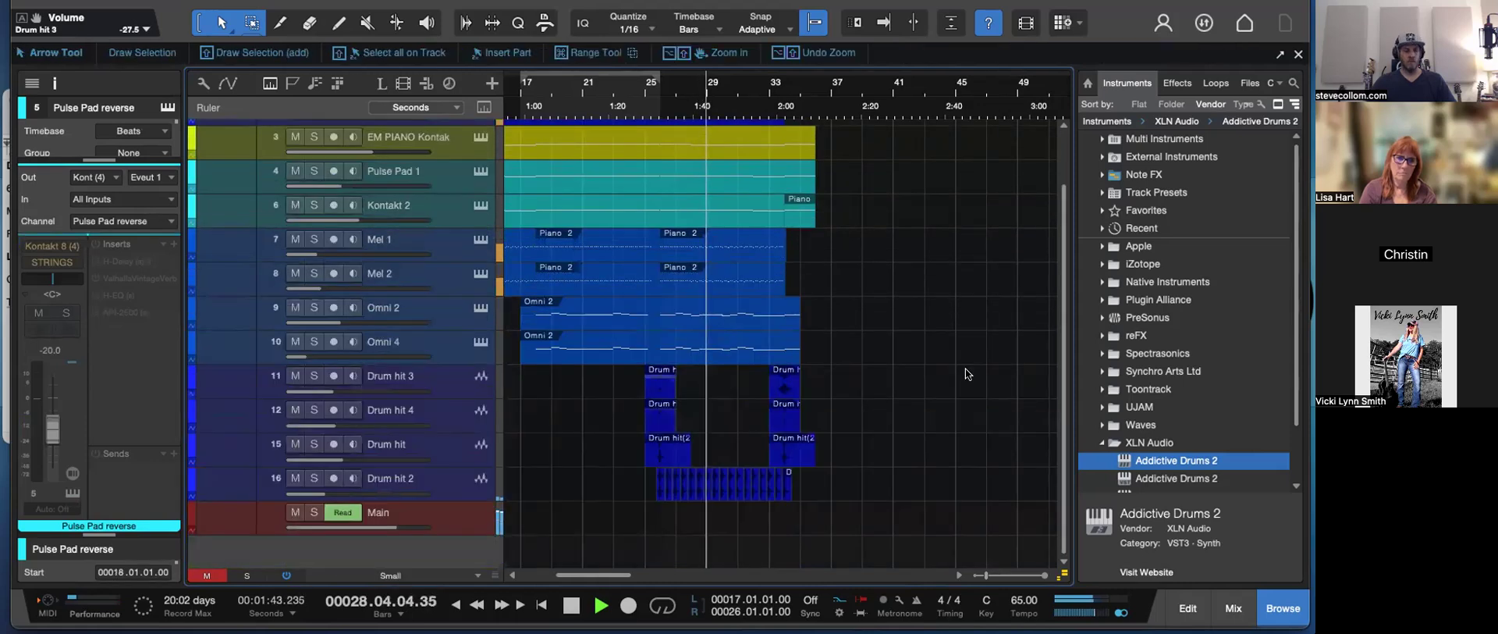
key(F5)
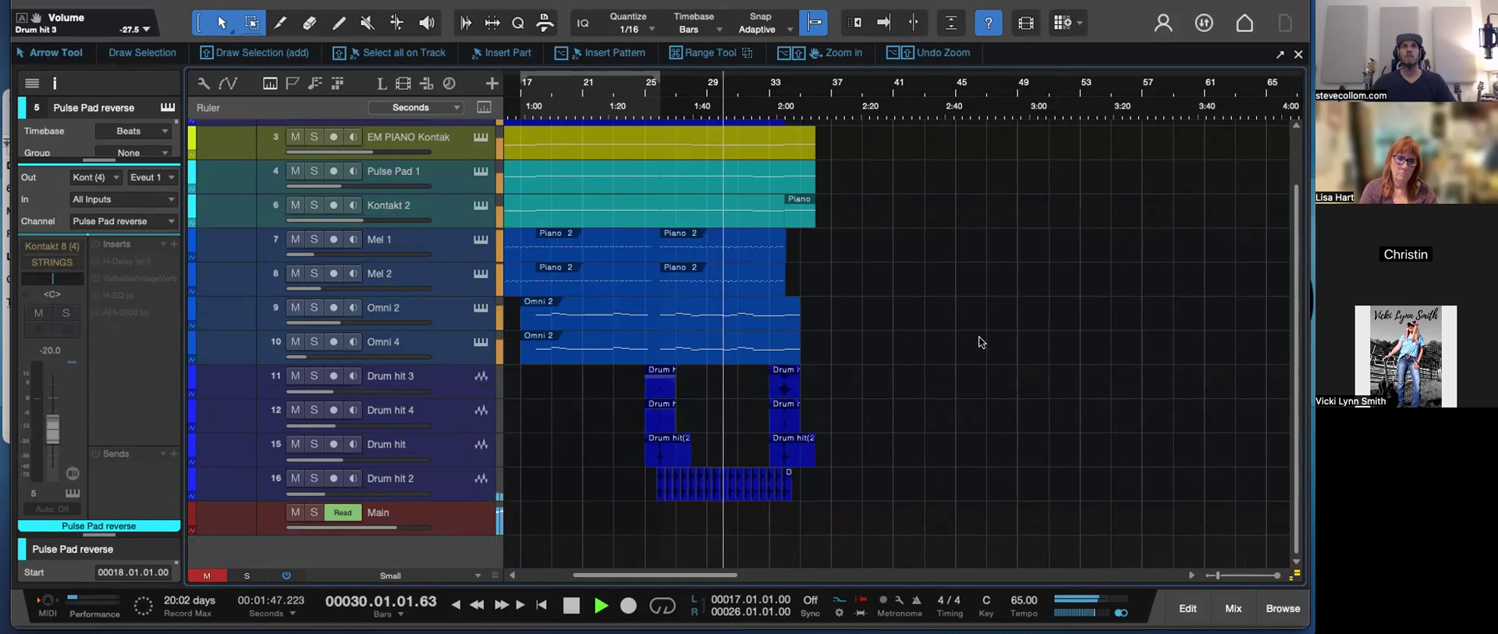
- Play the arrangement through to its end, stop playback, and return the playhead to the start of the song
key(e)
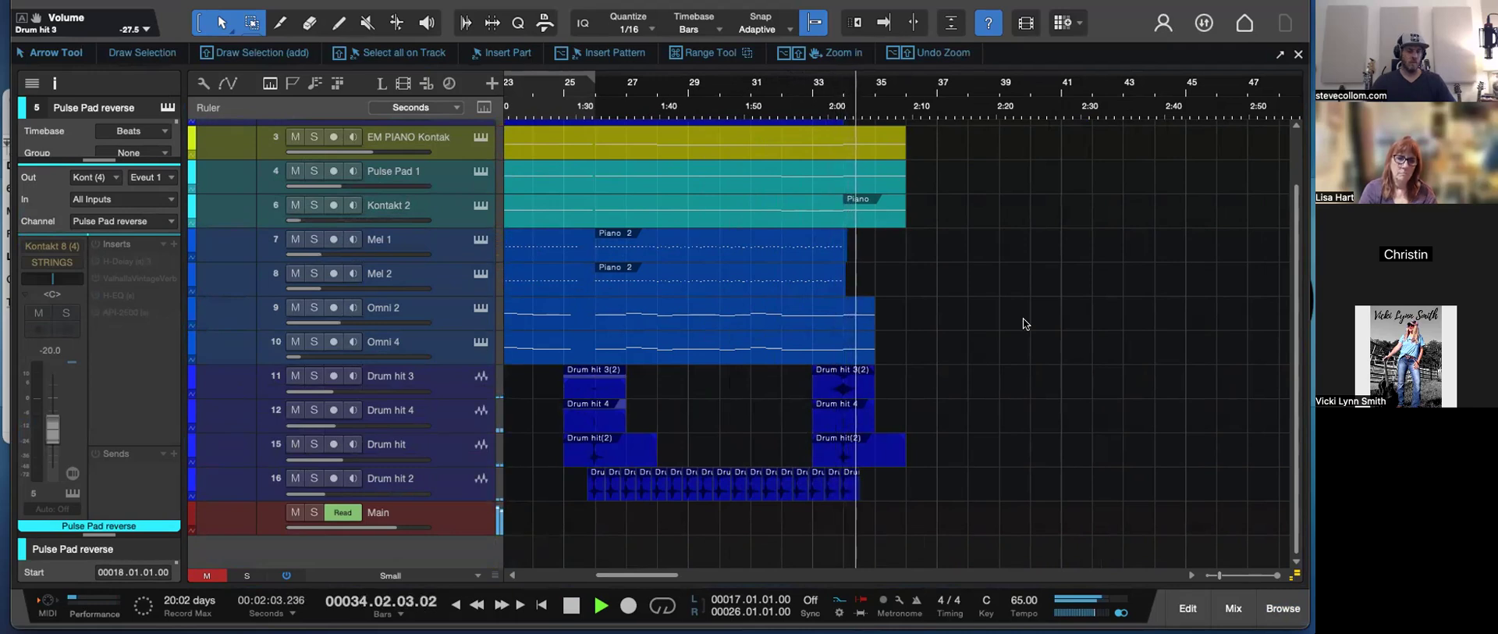
click(987, 313)
key(w)
key(w)
key(w)
key(space)
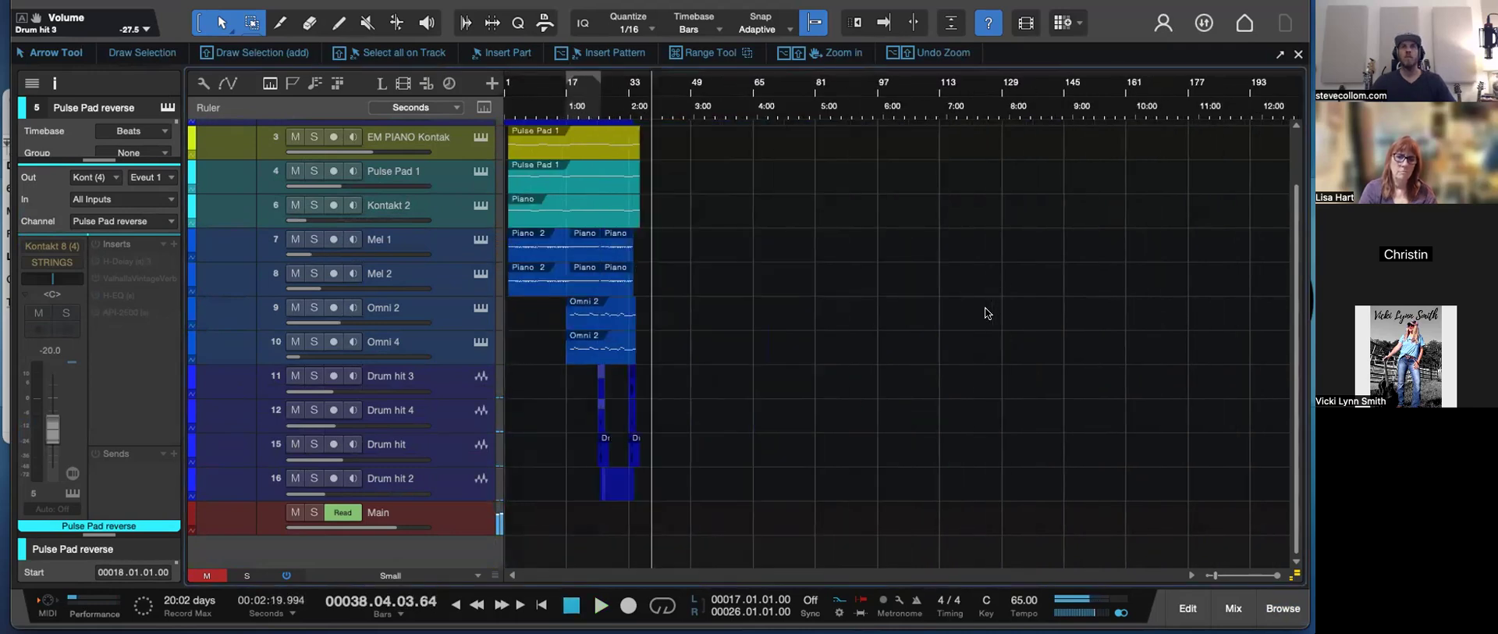
scroll(852, 332, down, 3)
key(comma)
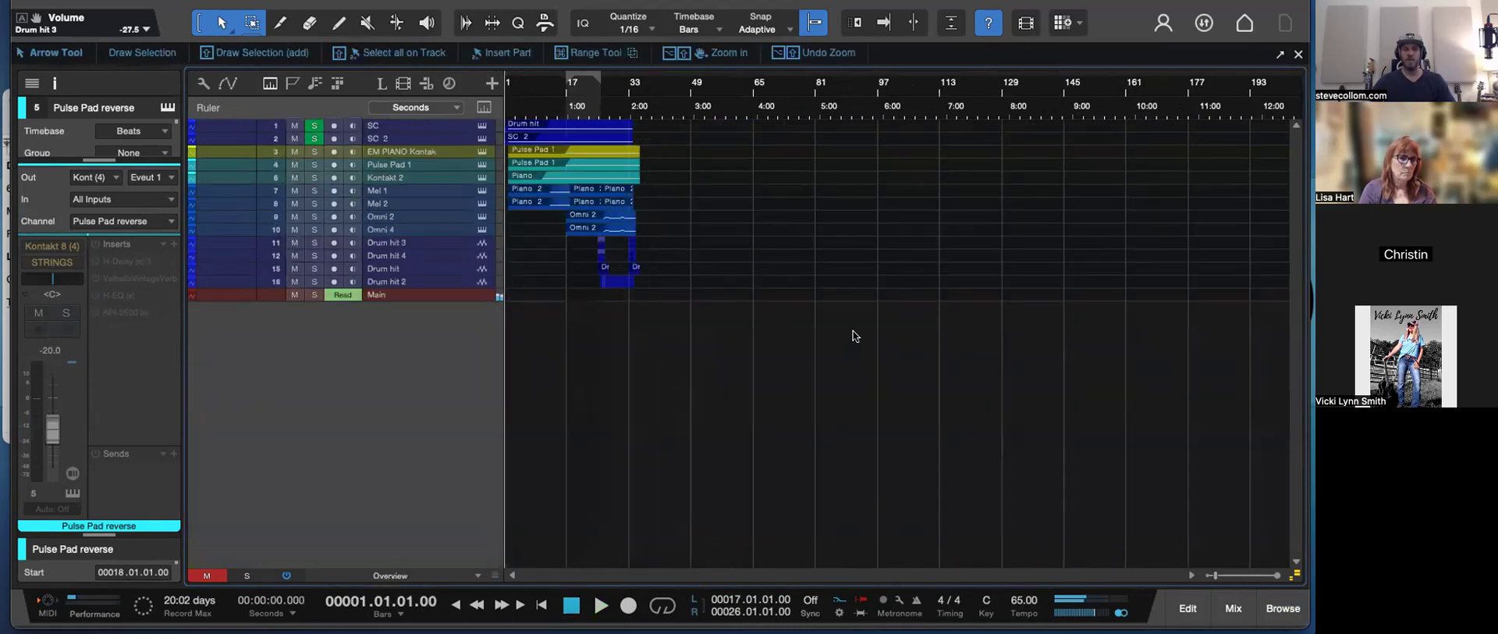
- Frame the arrangement from bar 1 past its ending and set the track heights to Small
key(e)
key(e)
key(e)
key(w)
scroll(696, 326, up, 3)
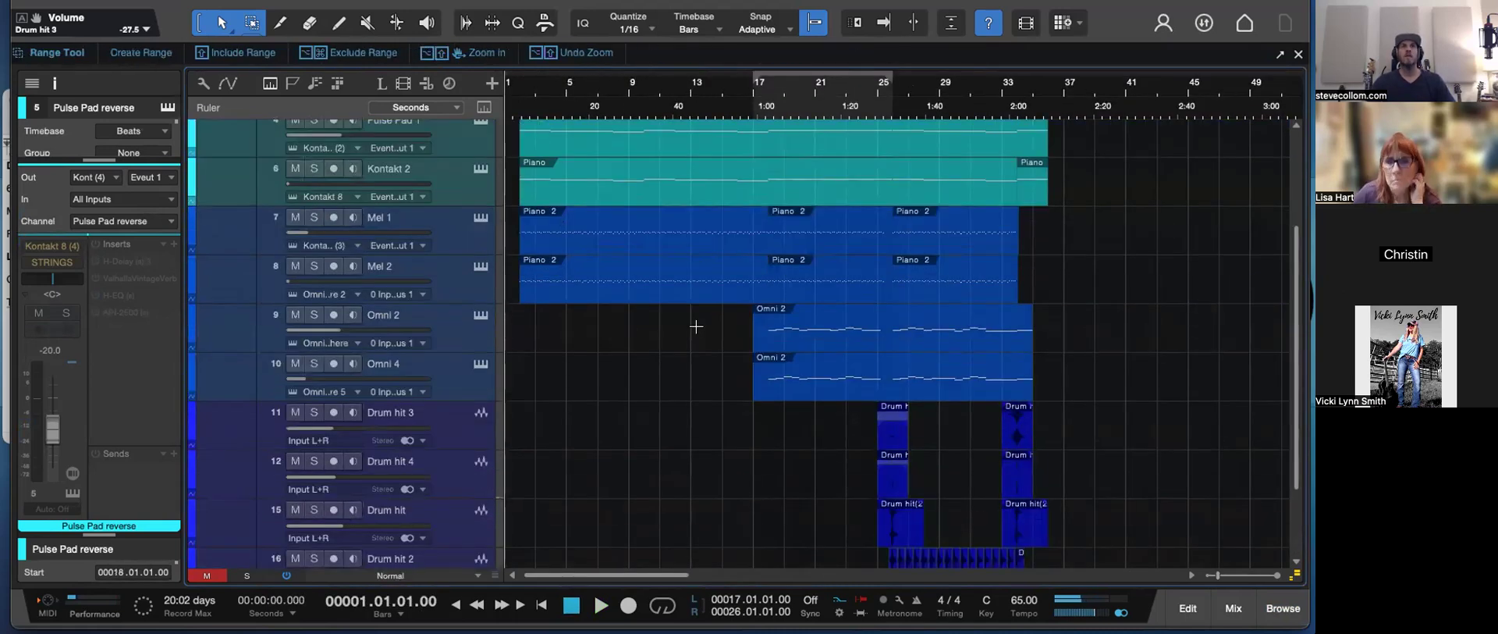
scroll(696, 326, down, 3)
scroll(696, 326, down, 1)
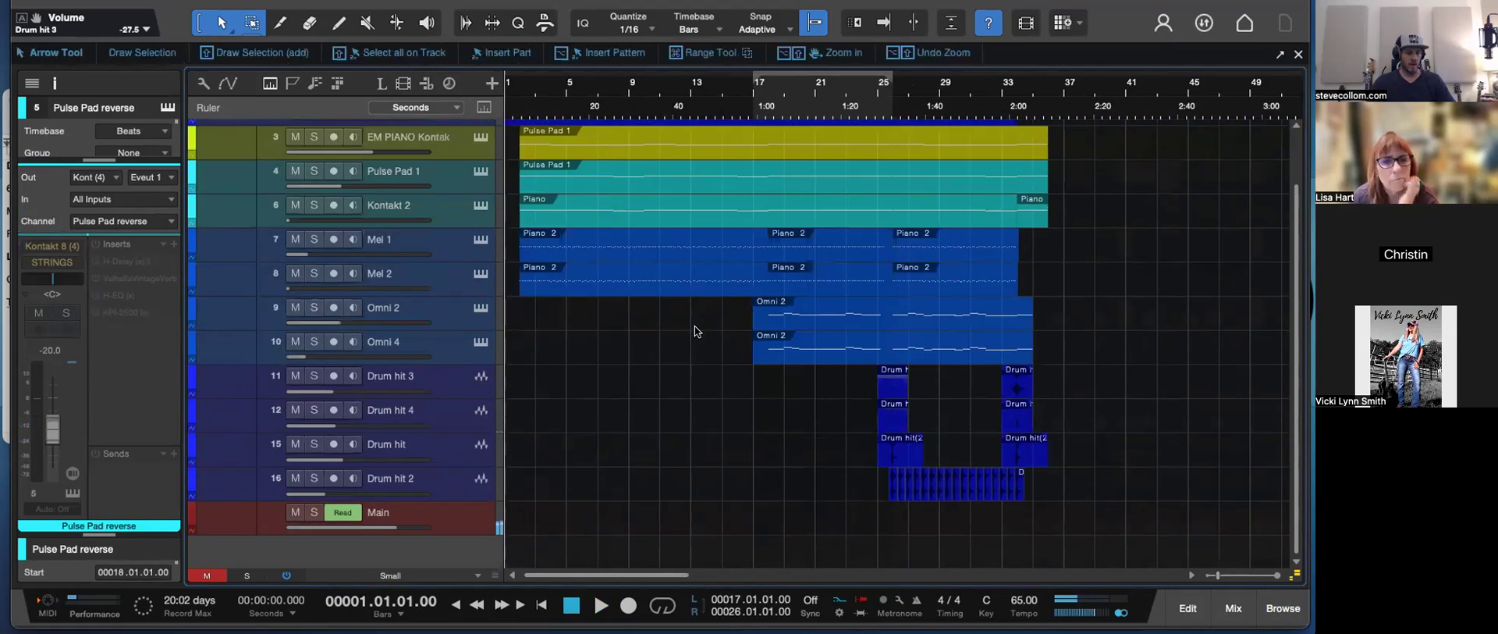
- Show the mixer, collapse the VERB reverb's insert controls, and enlarge the insert racks to reveal the MASTER channel's plug-in chain
key(F3)
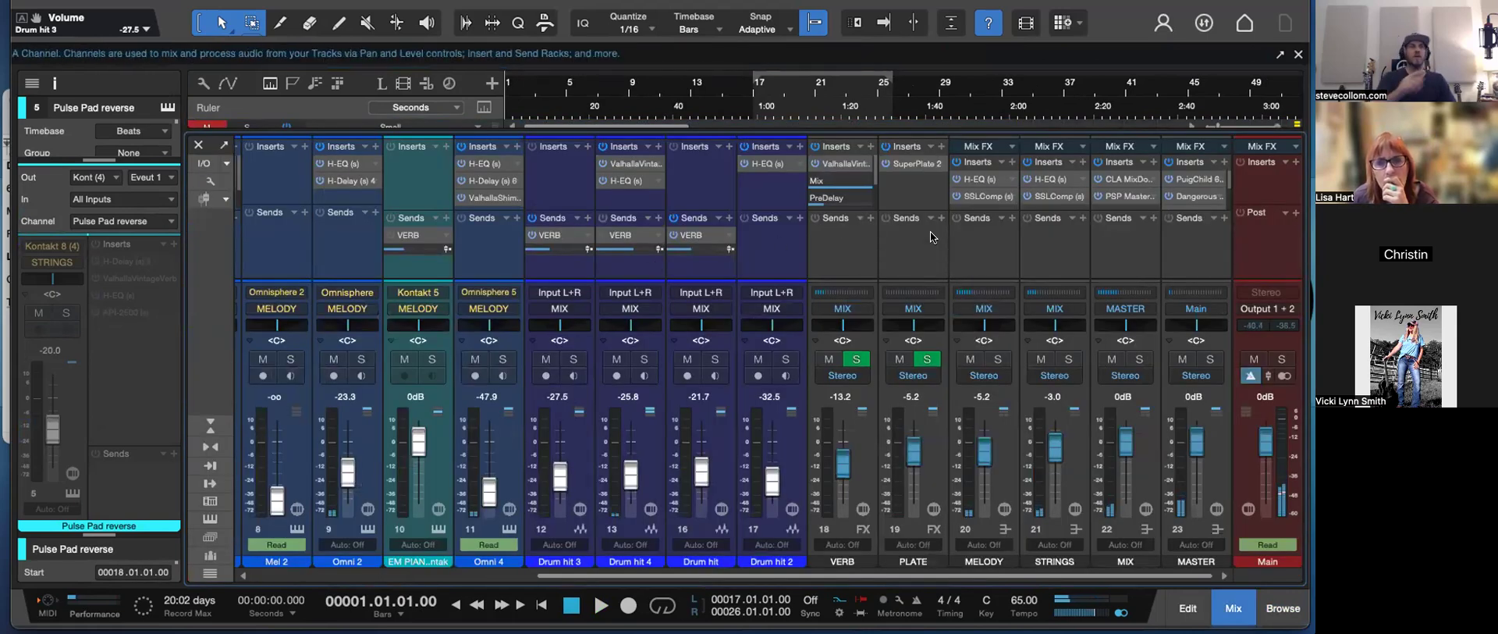
click(852, 170)
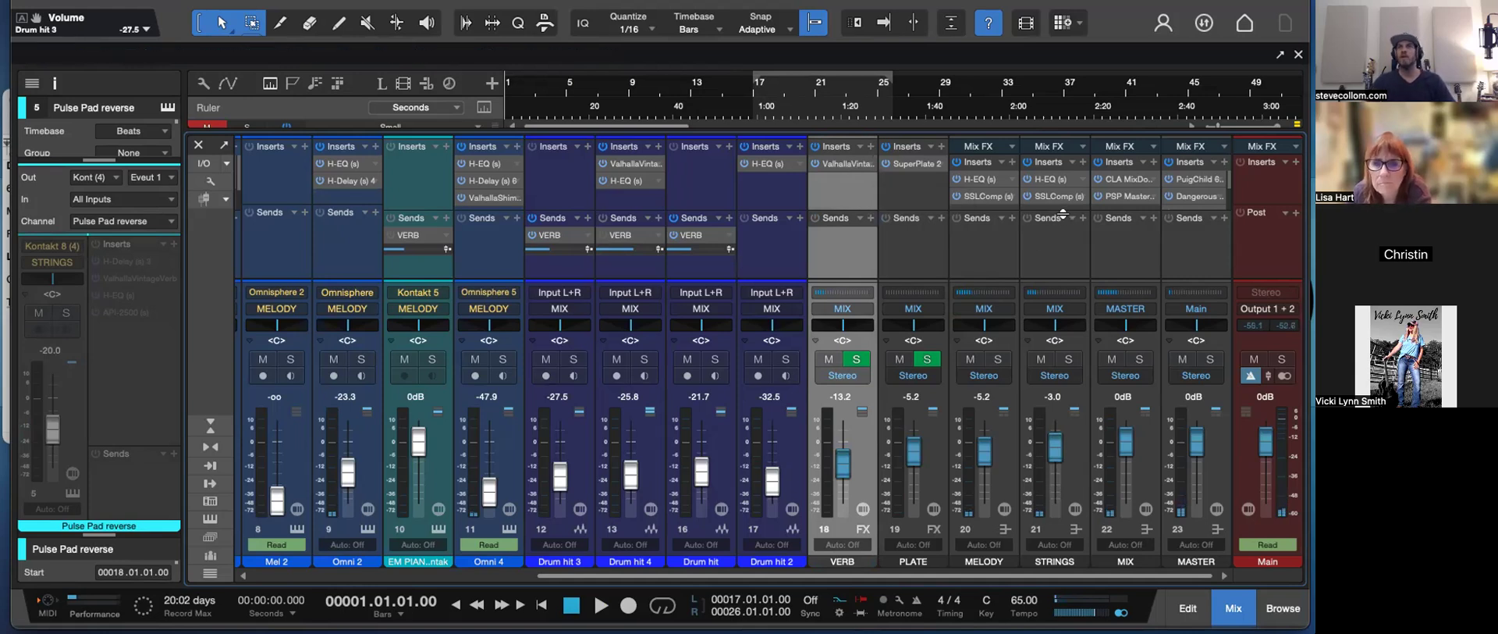
mouse_move(1170, 201)
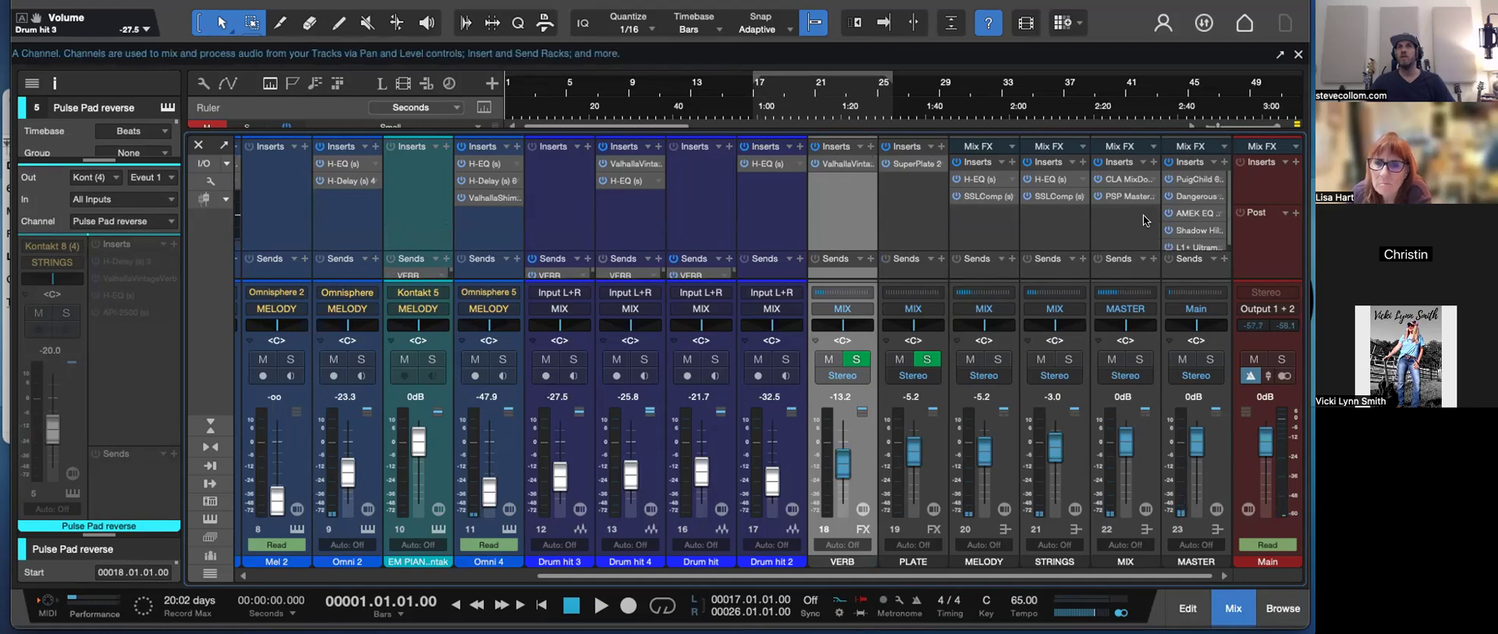
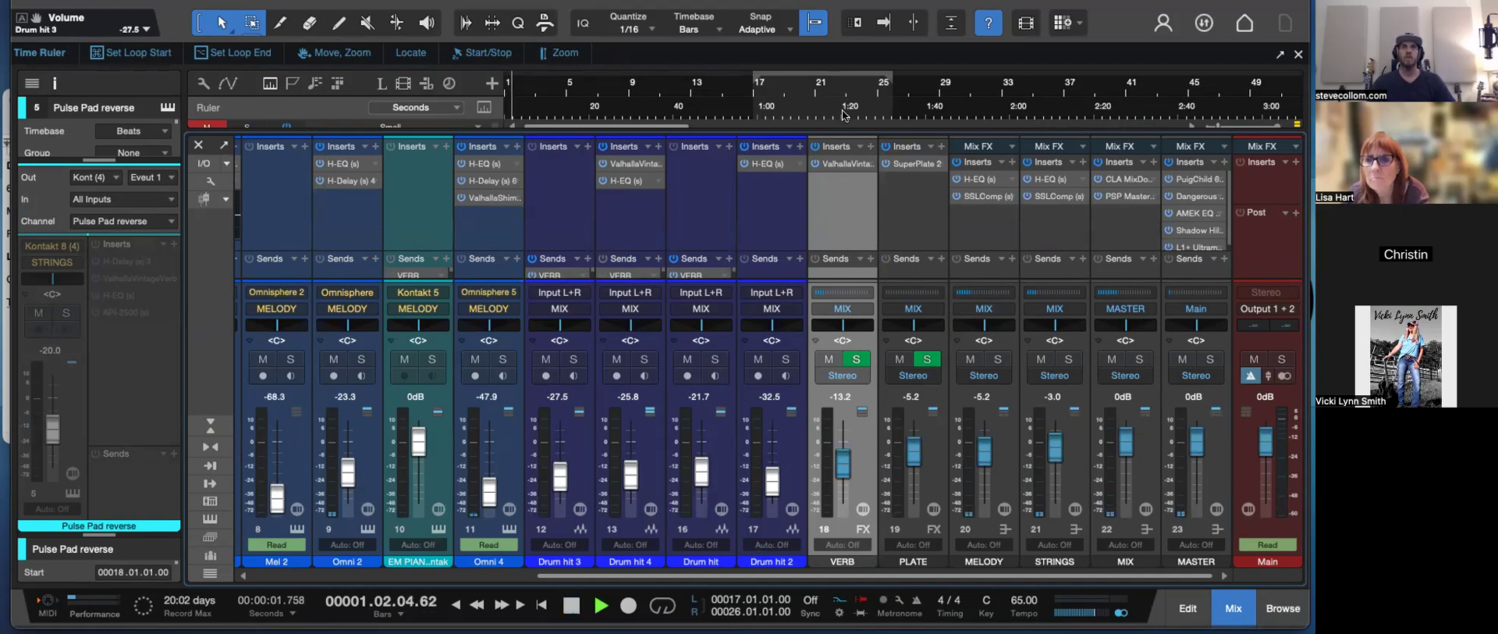
- Extend the loop range in the arrangement so it runs from bar 2 to bar 37
key(F3)
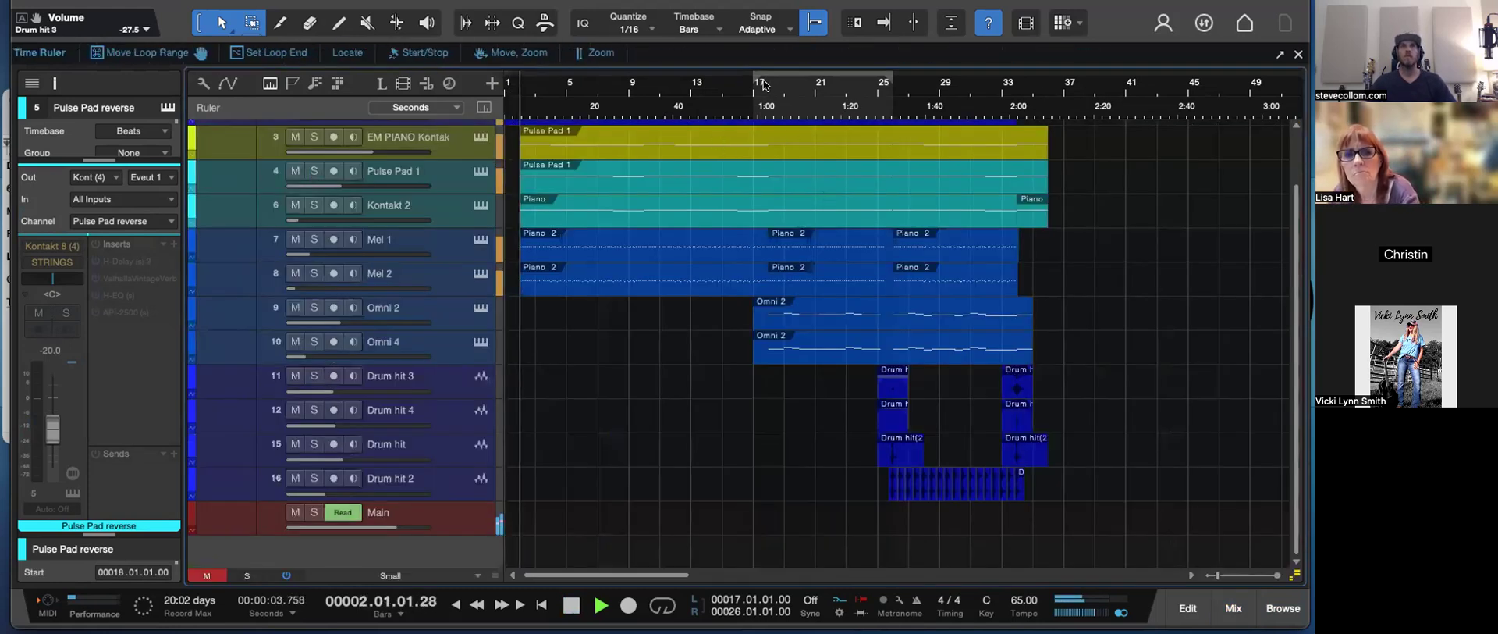
drag(754, 76, 523, 76)
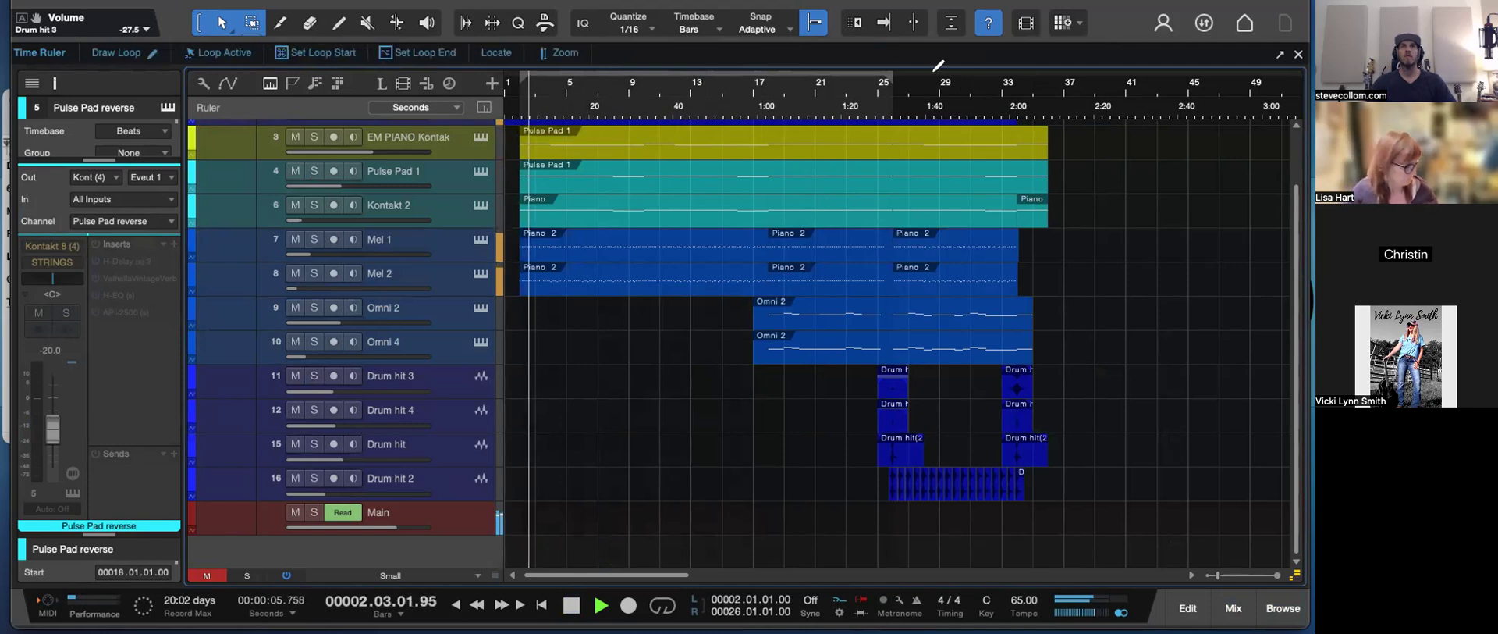
drag(891, 75, 1063, 77)
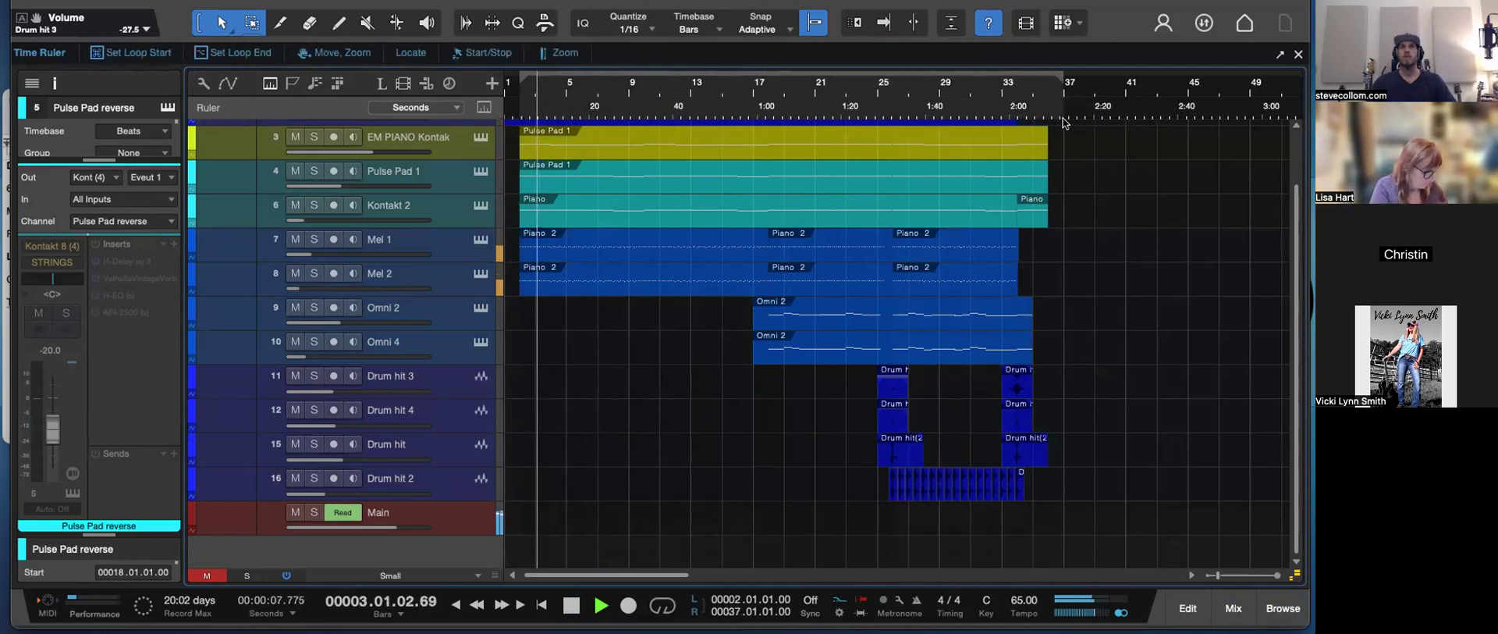
- Set the left threshold of the PuigChild 670 compressor on the MASTER channel to 1.4 during playback
key(F3)
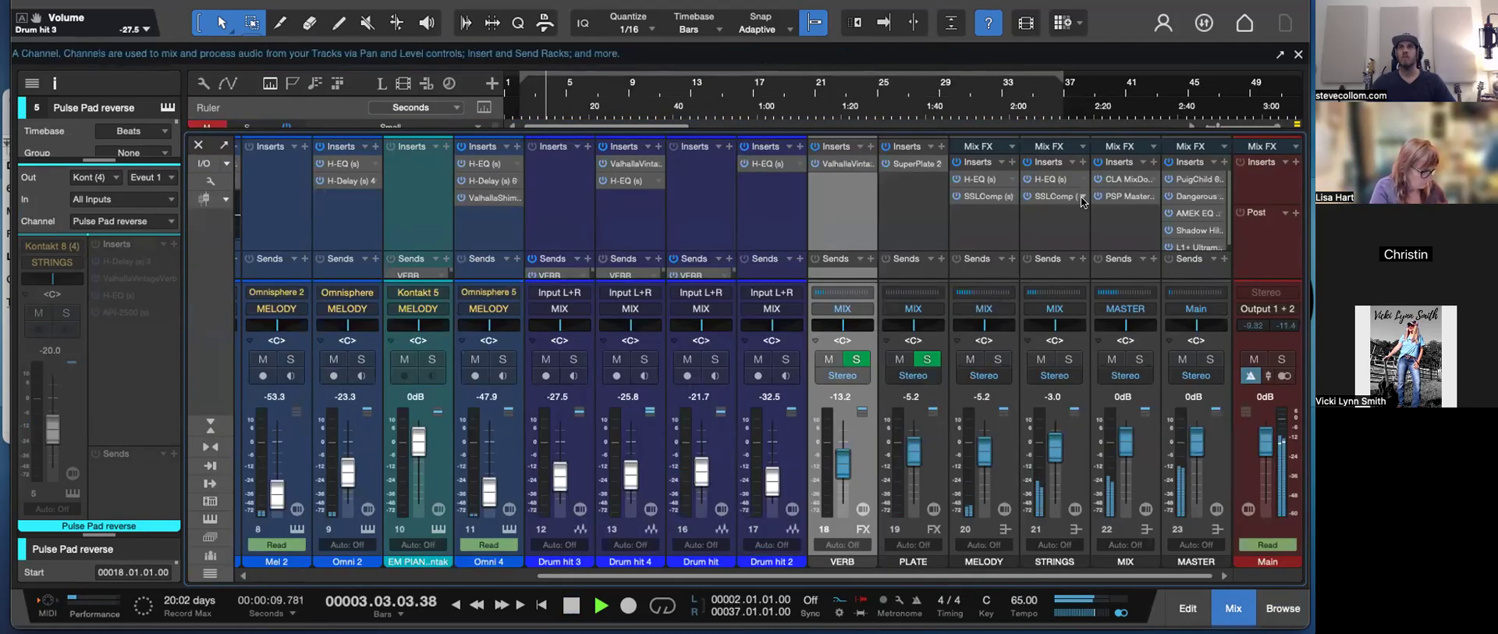
click(1185, 181)
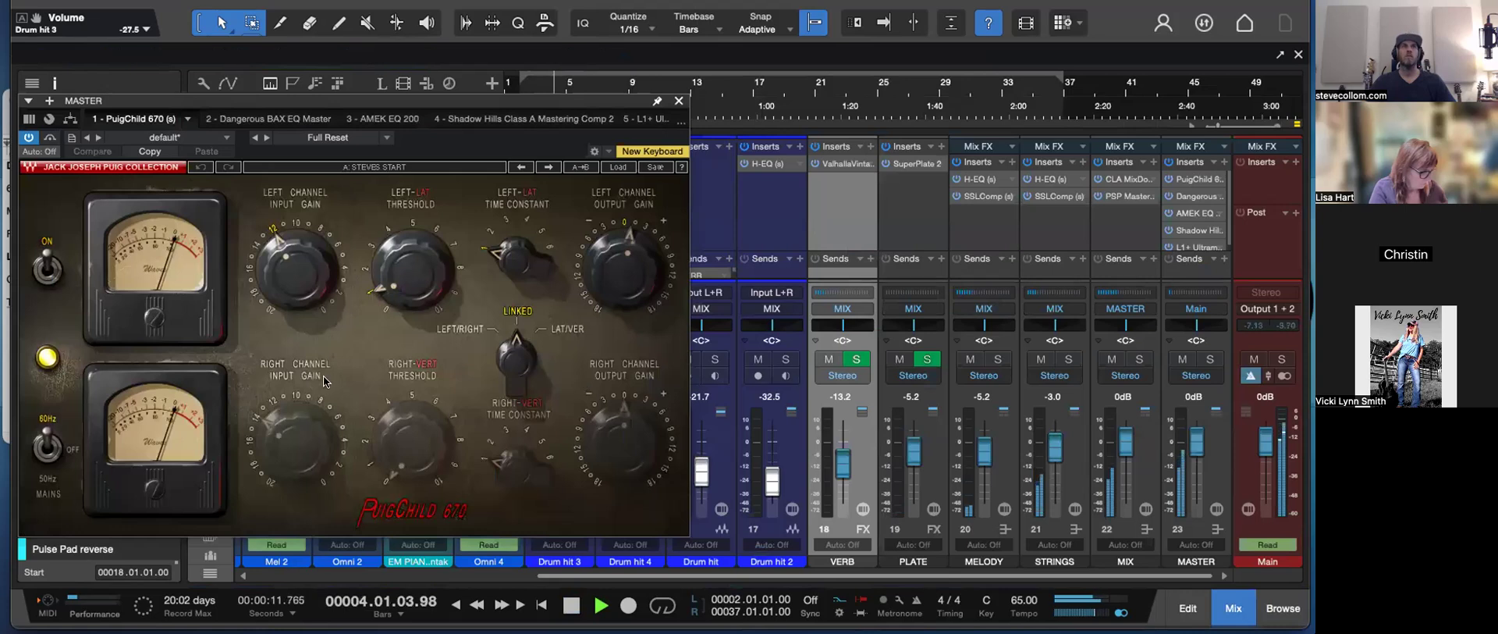
drag(419, 299, 411, 277)
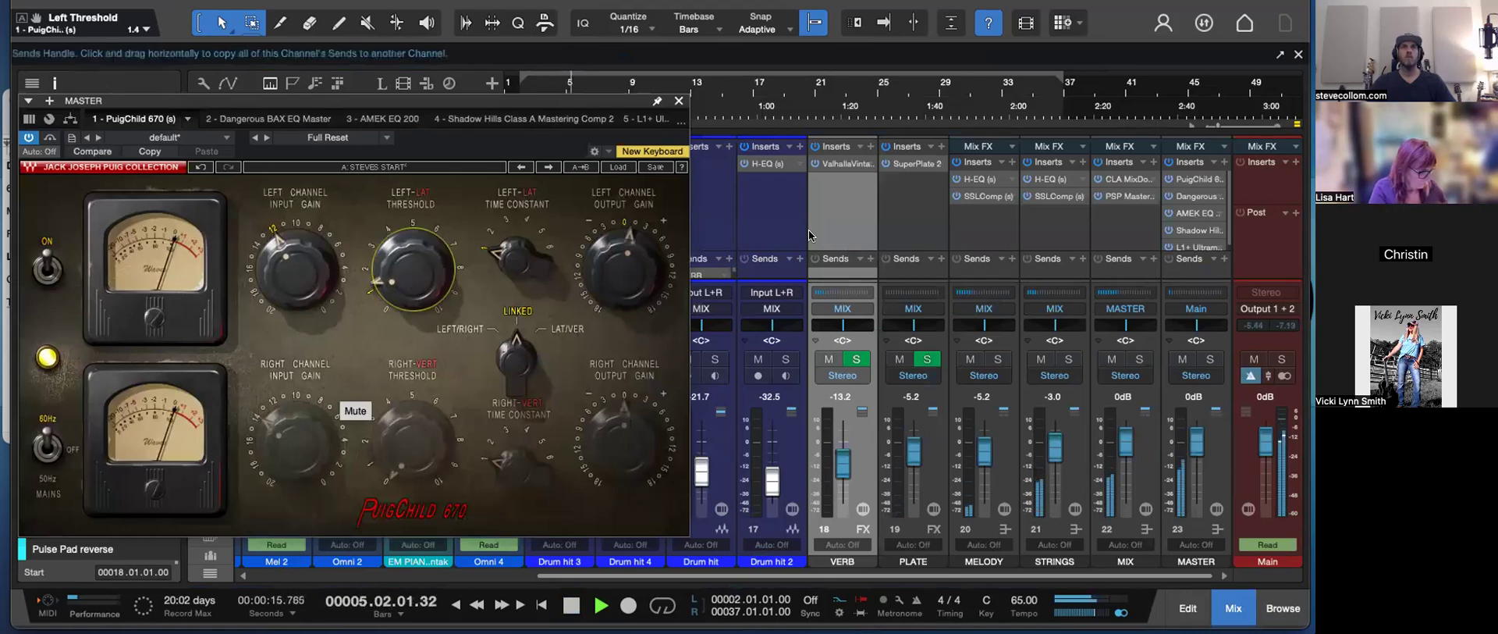
- Raise the input of the CLA MixDown plug-in on the MIX bus to about 4.5 dB
click(1128, 180)
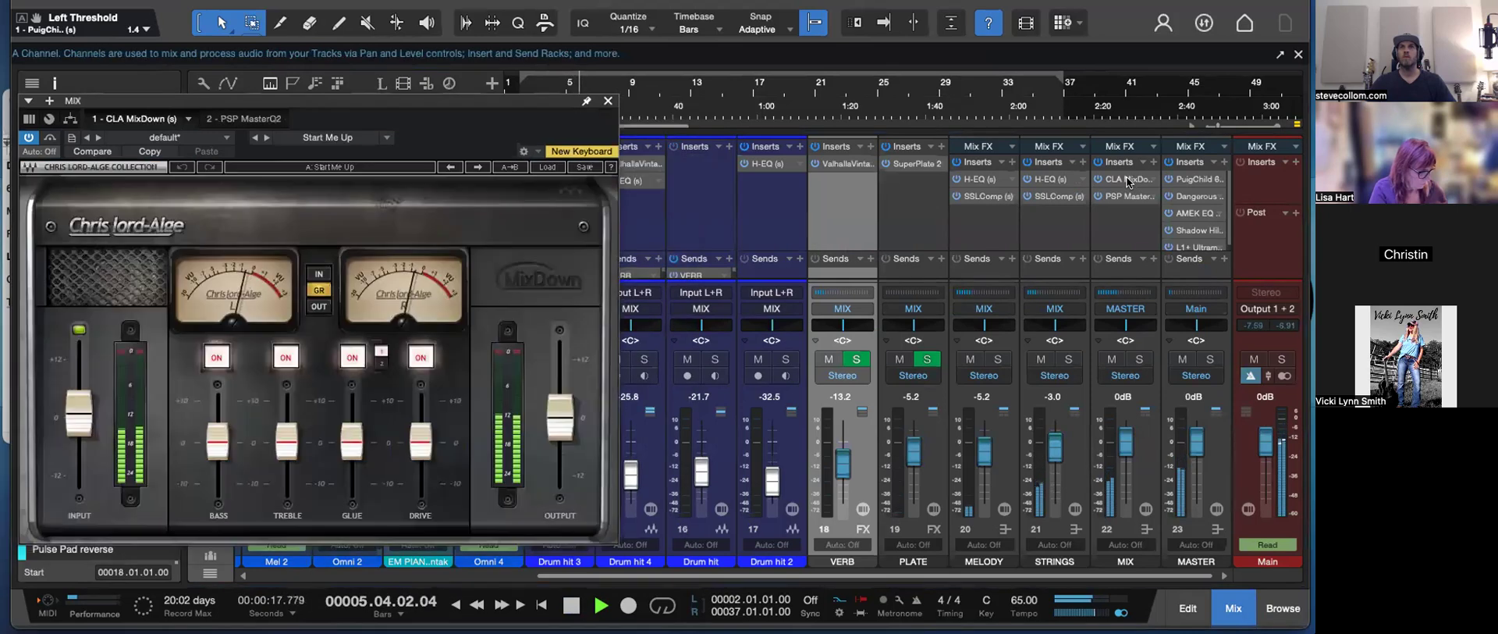
drag(75, 416, 81, 354)
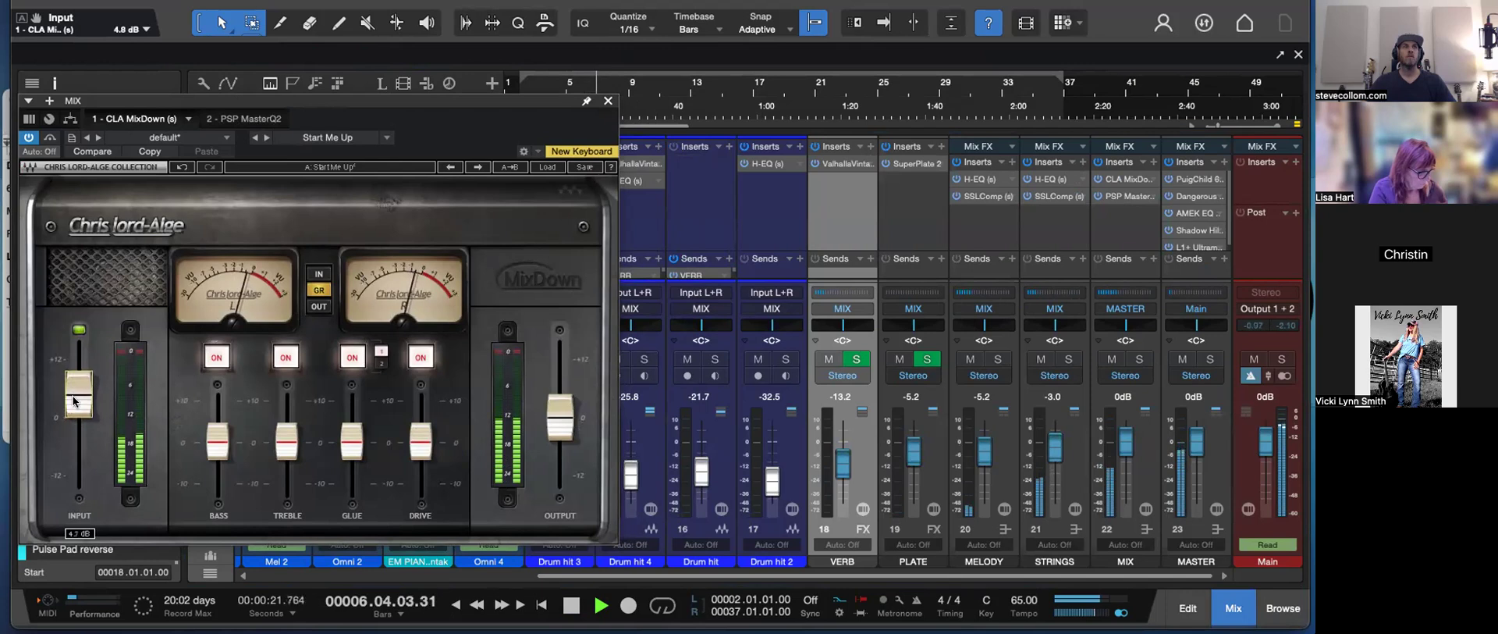
click(607, 102)
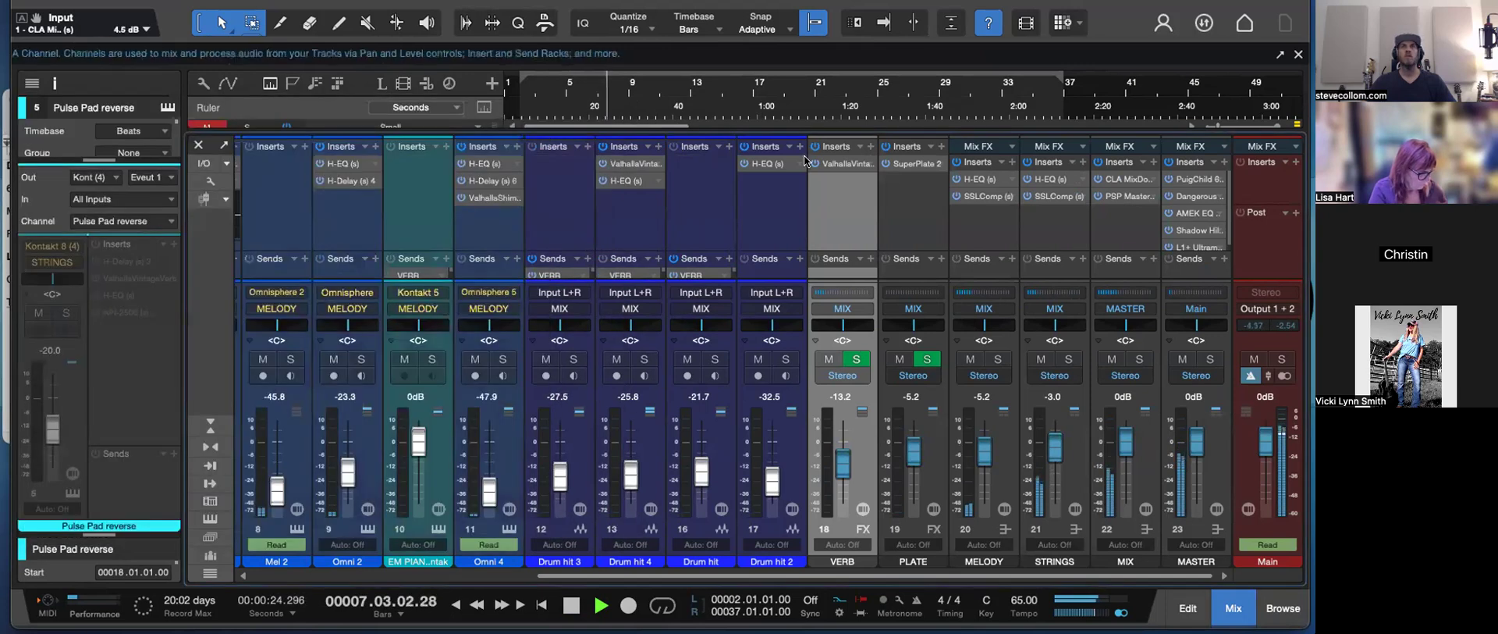
- Adjust the Shadow Hills compressor's Discrete Threshold 1 on the MASTER channel and set the L1+ Ultramaximizer threshold to -3.3 dB
click(1192, 231)
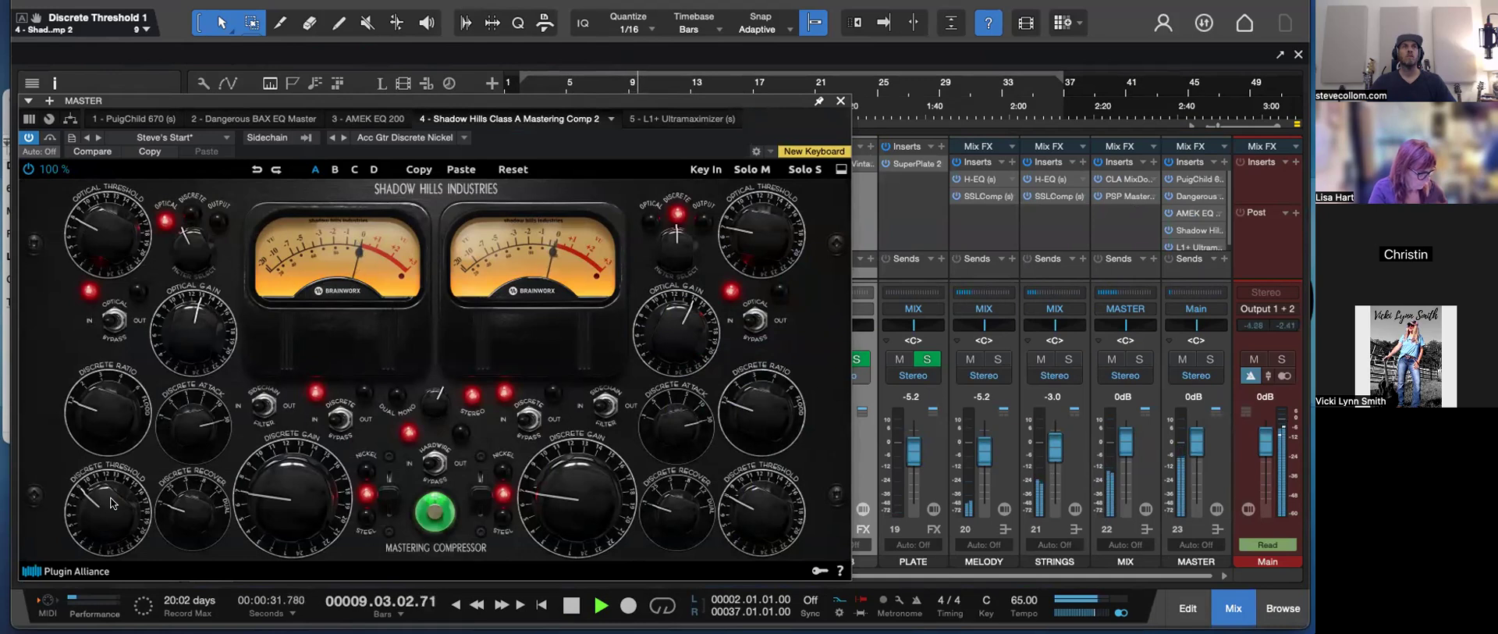
click(1187, 245)
double_click(1187, 245)
double_click(1188, 245)
drag(202, 236, 197, 253)
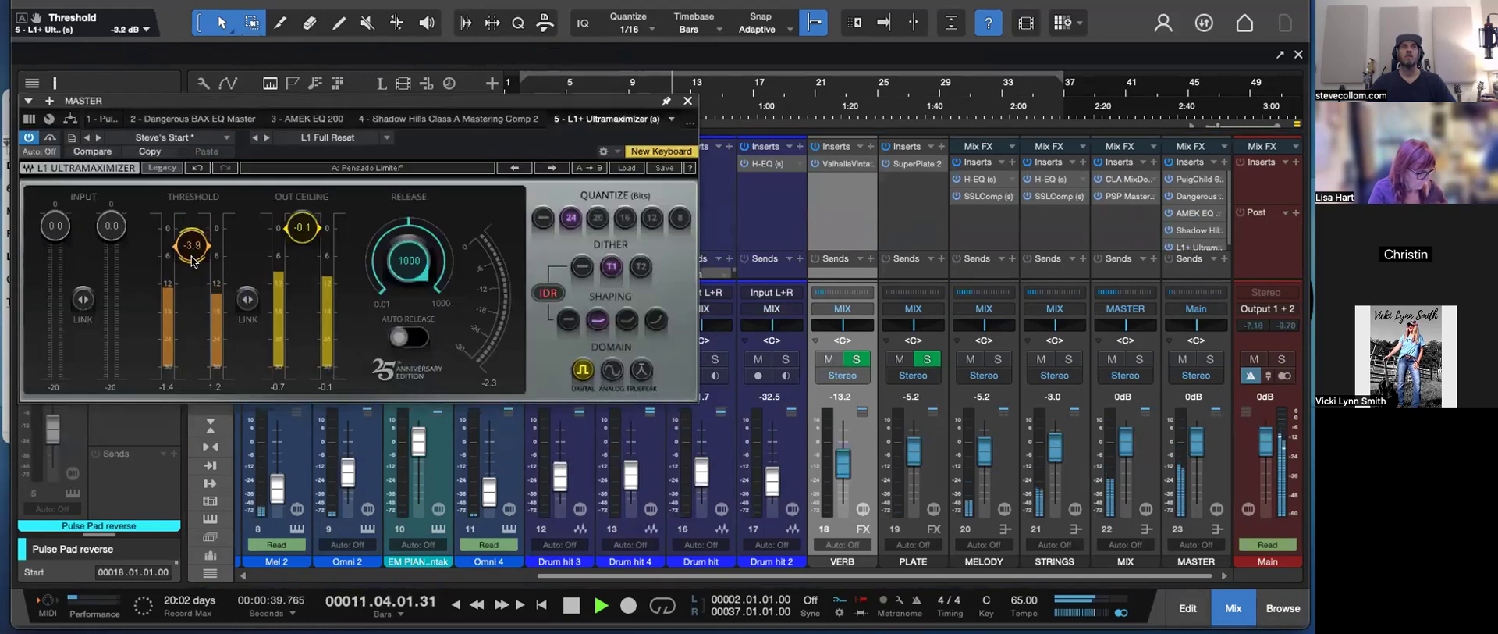
drag(198, 235, 198, 233)
click(688, 101)
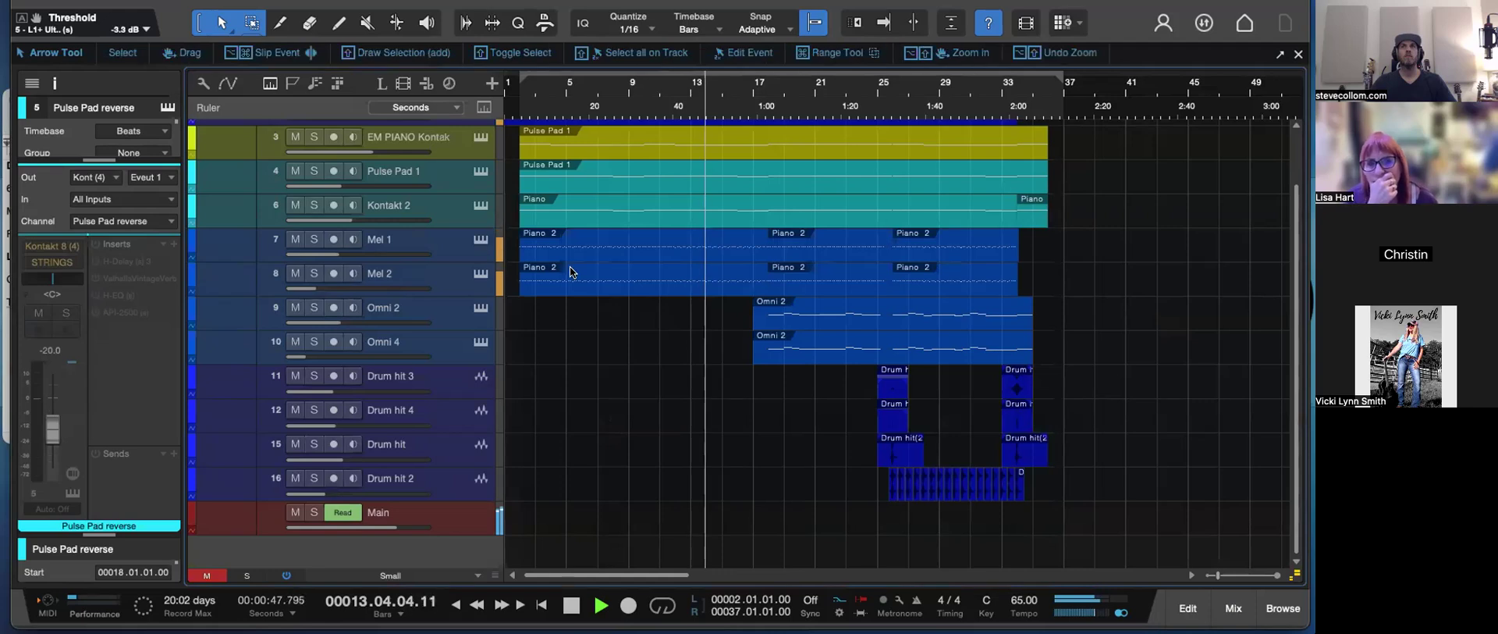
- Enlarge the Kontakt 2 track and display its volume automation, with playback stopped and the playhead at bar 9
click(450, 218)
drag(451, 222, 450, 299)
key(space)
click(634, 102)
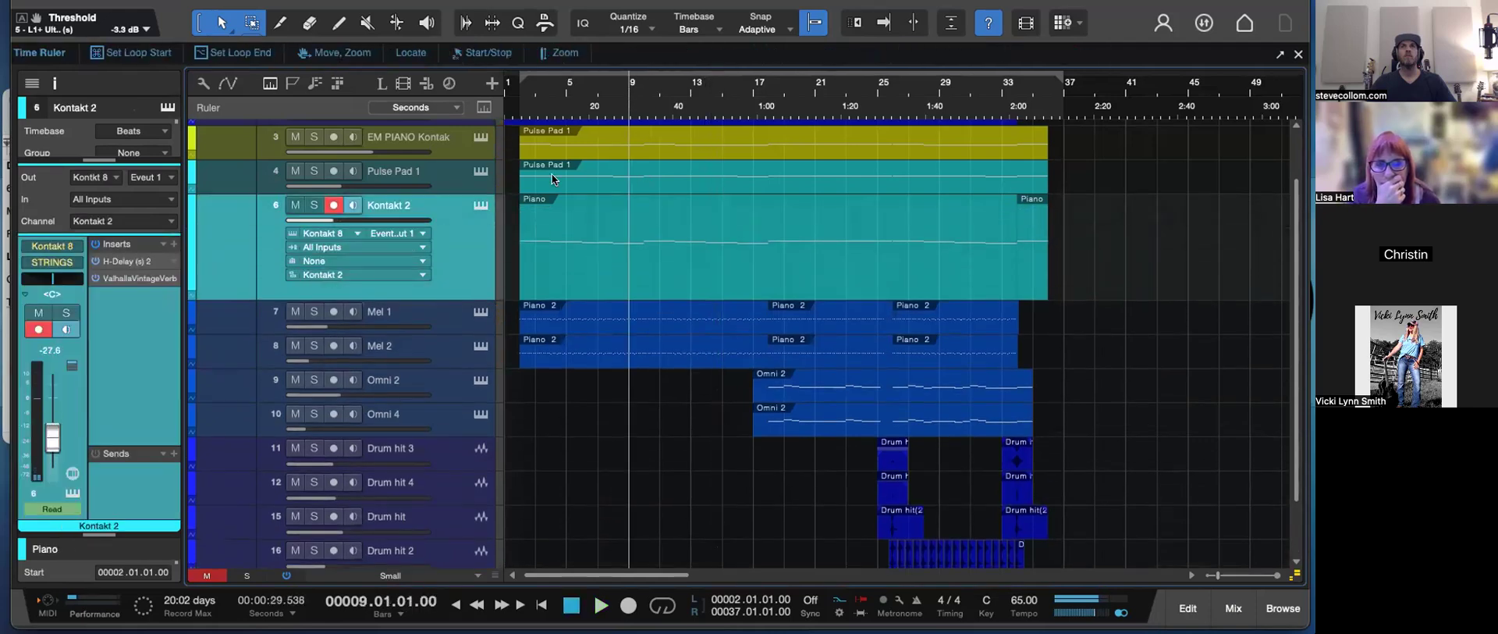
click(316, 205)
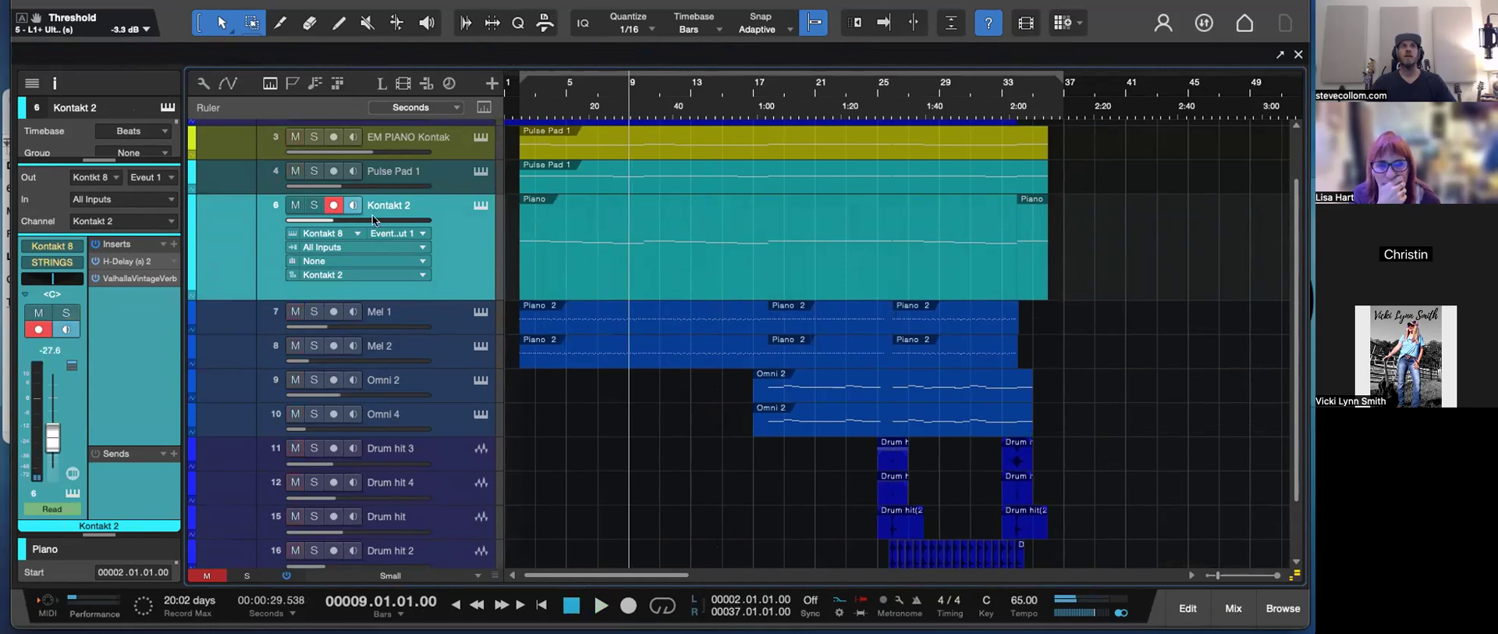
key(a)
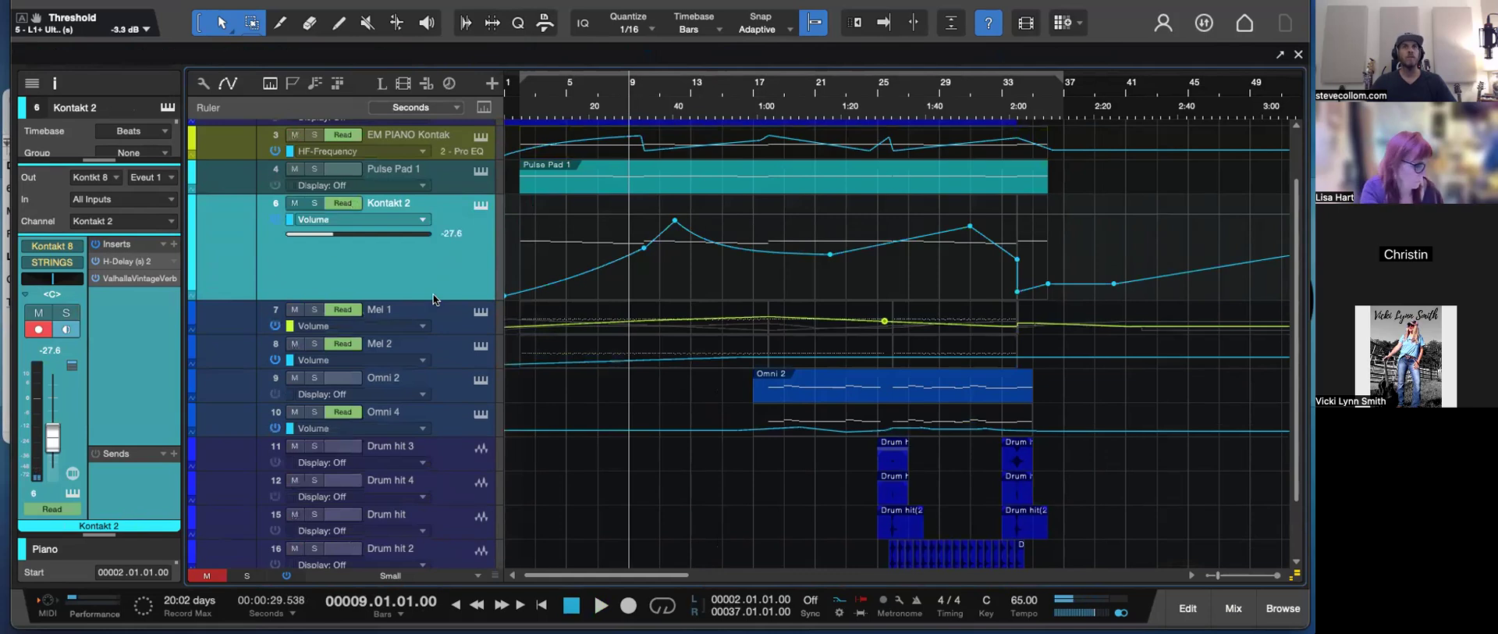
- Play from bar 9 and lower the Kontakt 2 volume automation point at bar 12 to -17.1 dB
key(e)
key(space)
key(e)
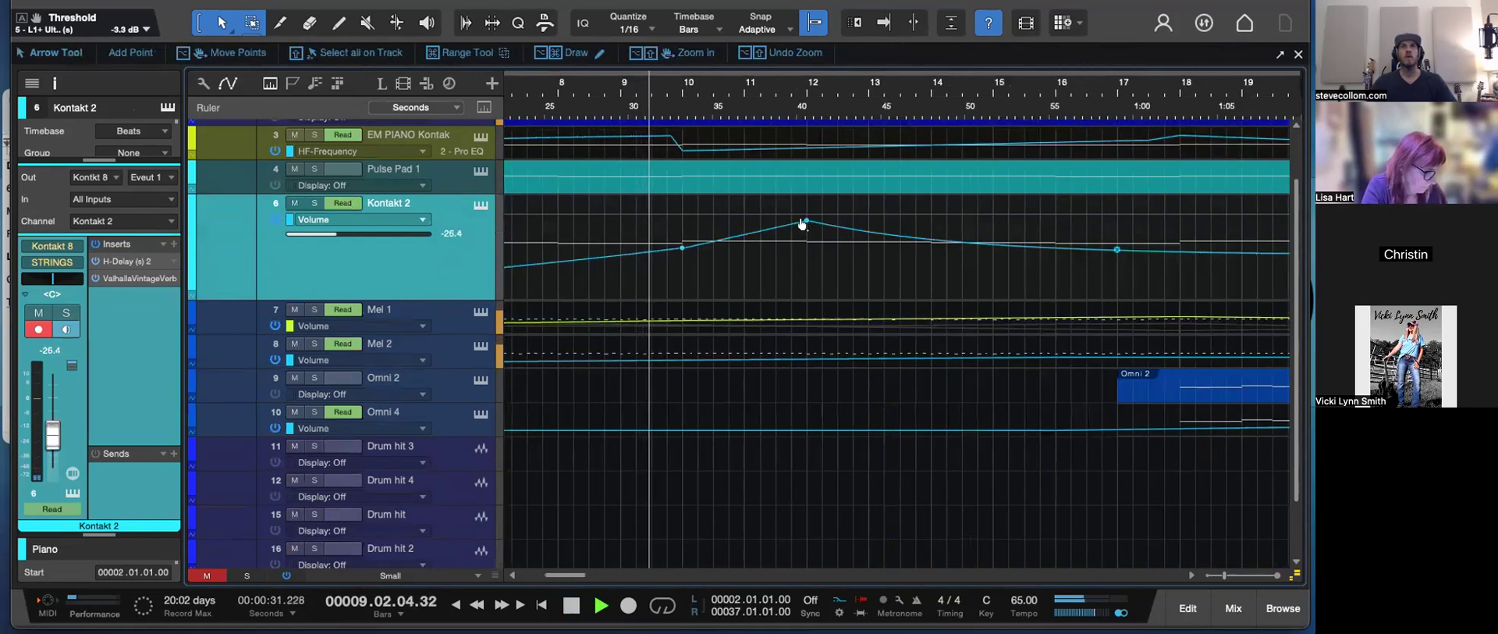
drag(804, 233, 805, 239)
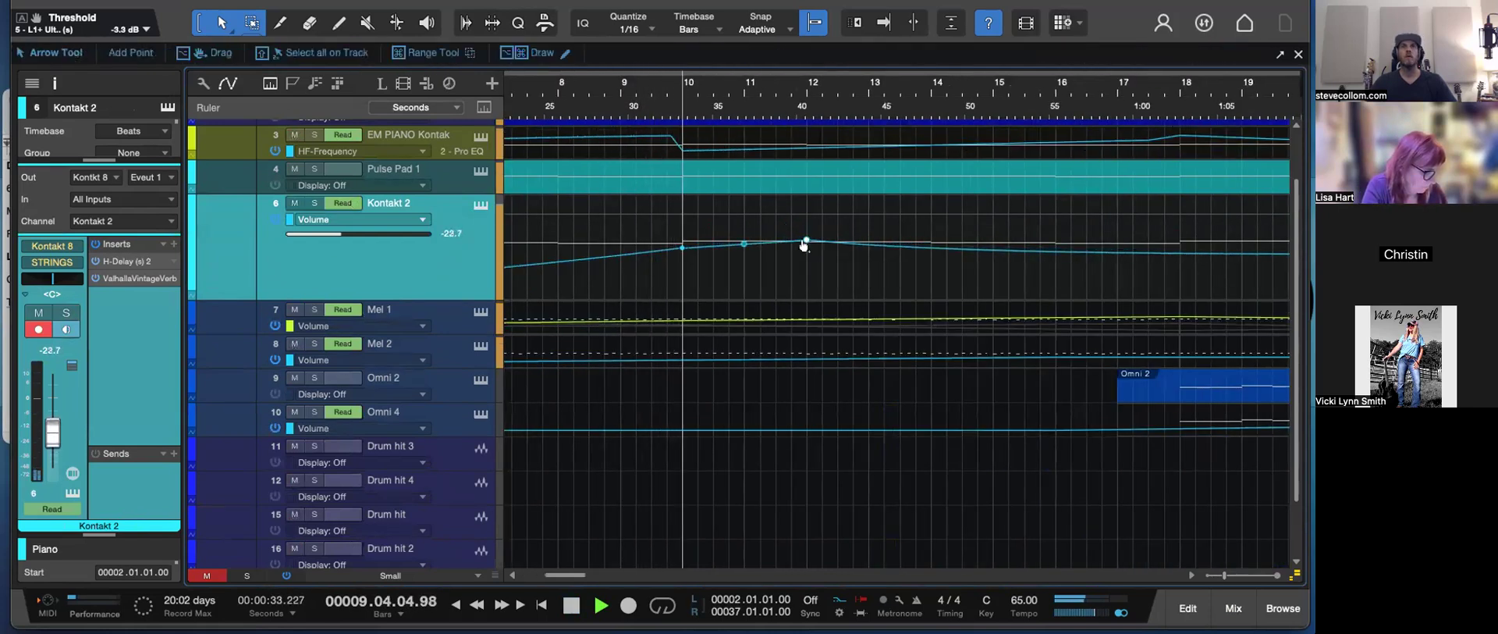
mouse_move(806, 240)
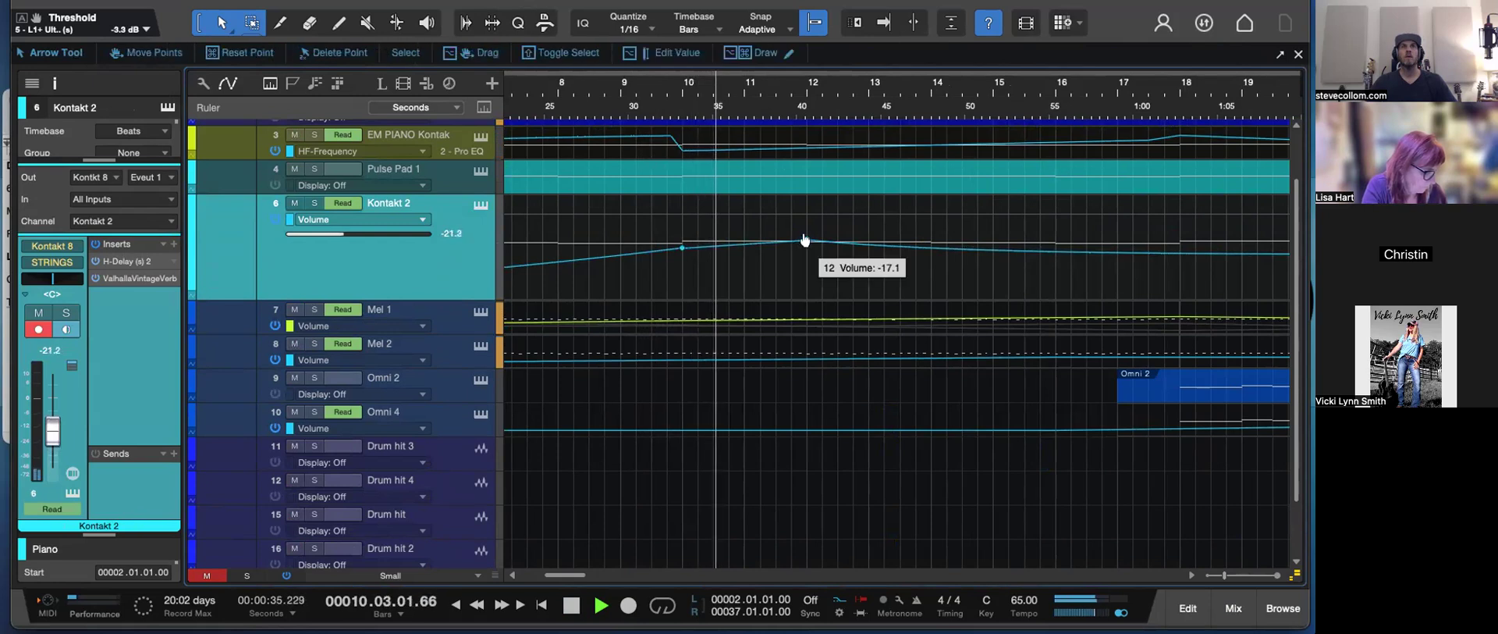
- Lower the Kontakt 2 volume automation peak near bar 31 slightly and nudge the bar 12 point up a little
key(w)
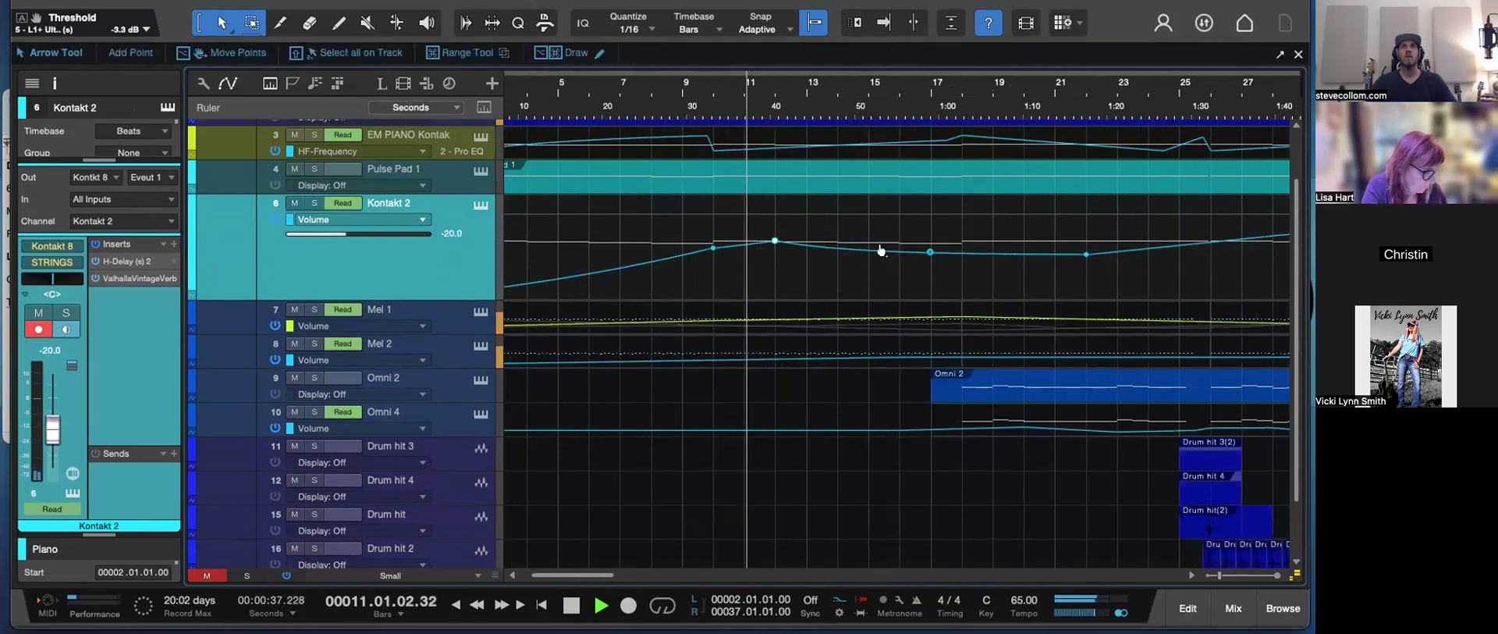
drag(971, 227, 970, 239)
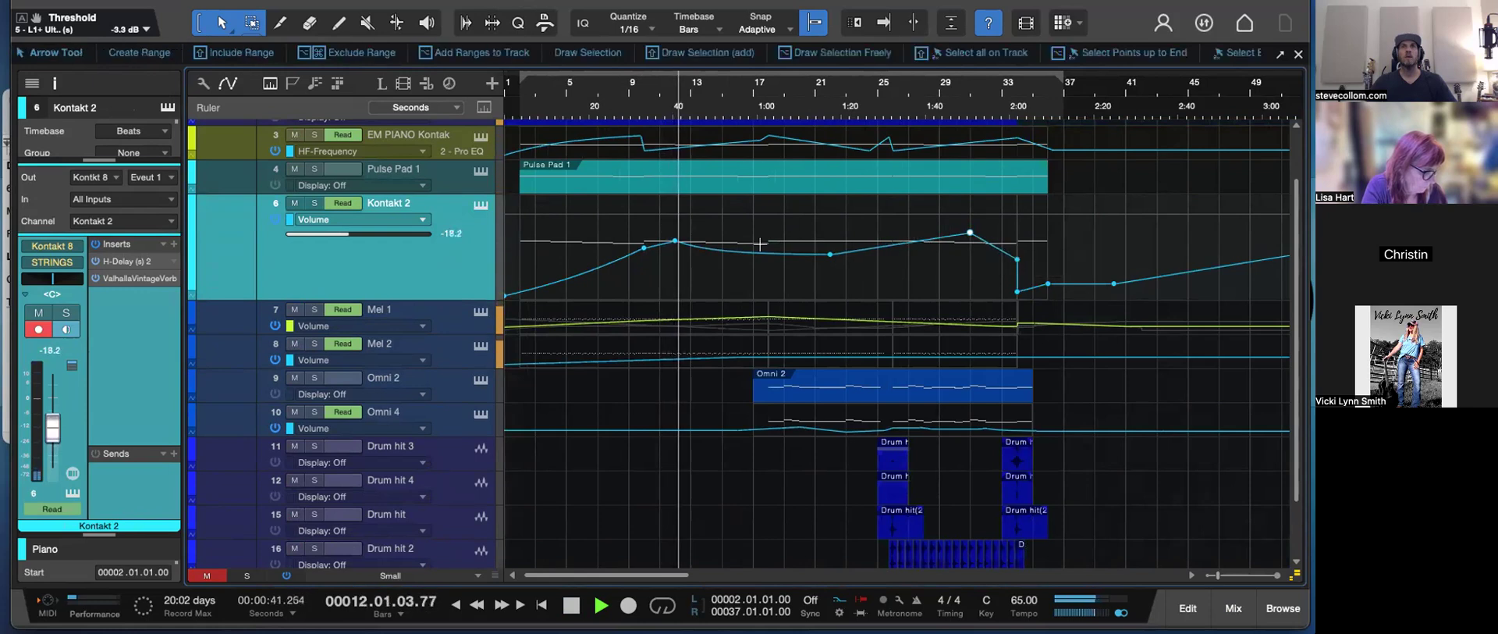
mouse_move(675, 245)
drag(675, 244, 681, 242)
key(e)
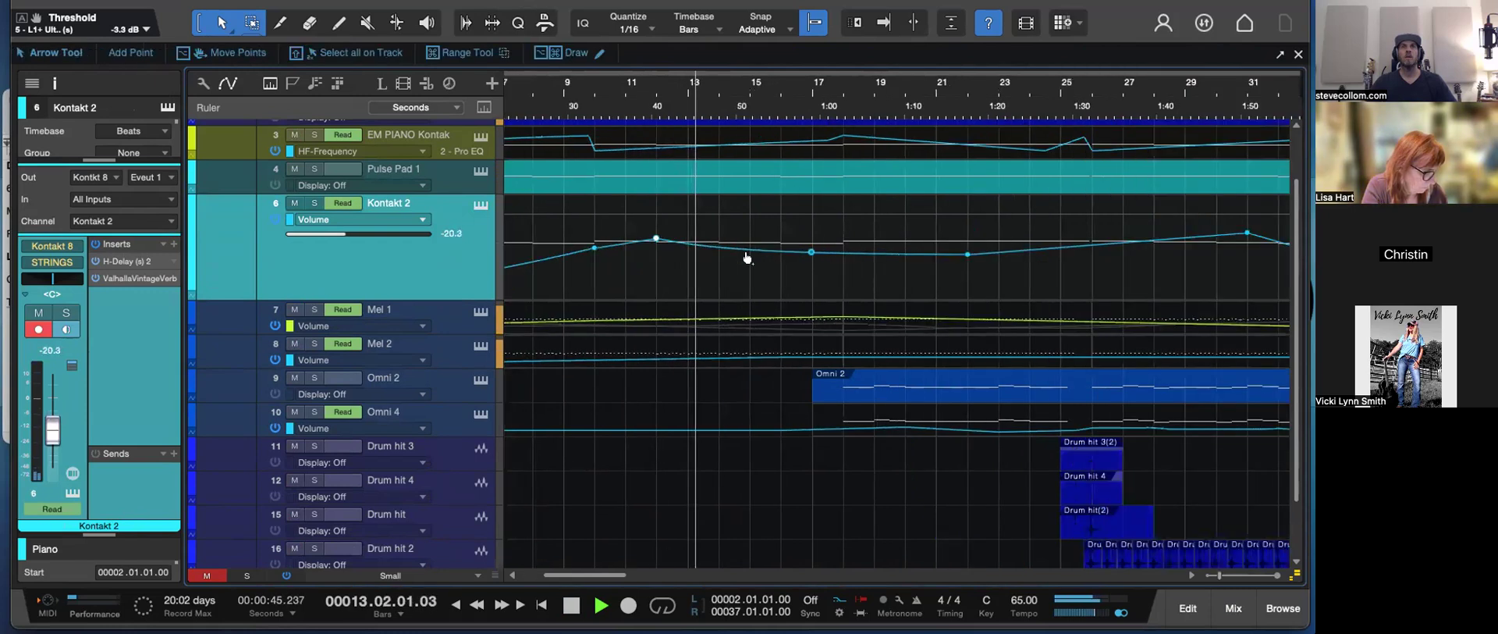
key(w)
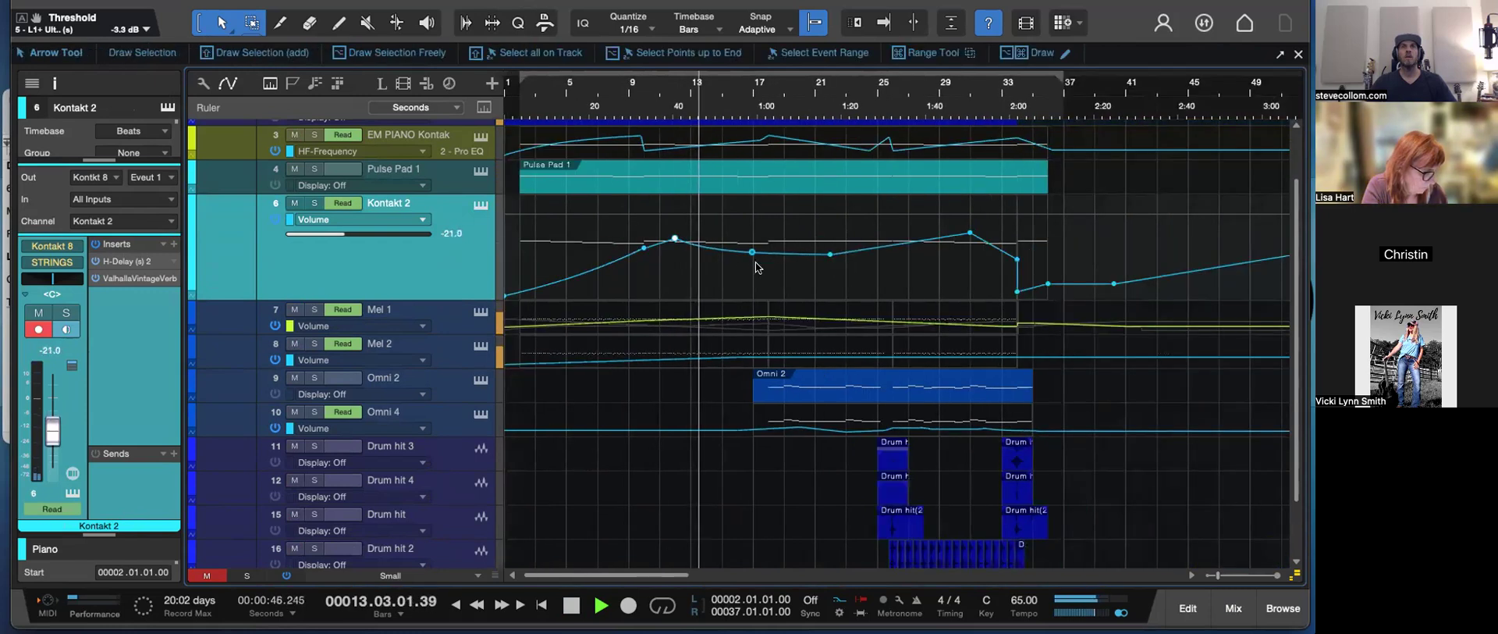
- Enlarge the Mel 1 track and lower its volume automation points, bar 18 to -29.0 dB and bar 10 slightly below that
click(443, 328)
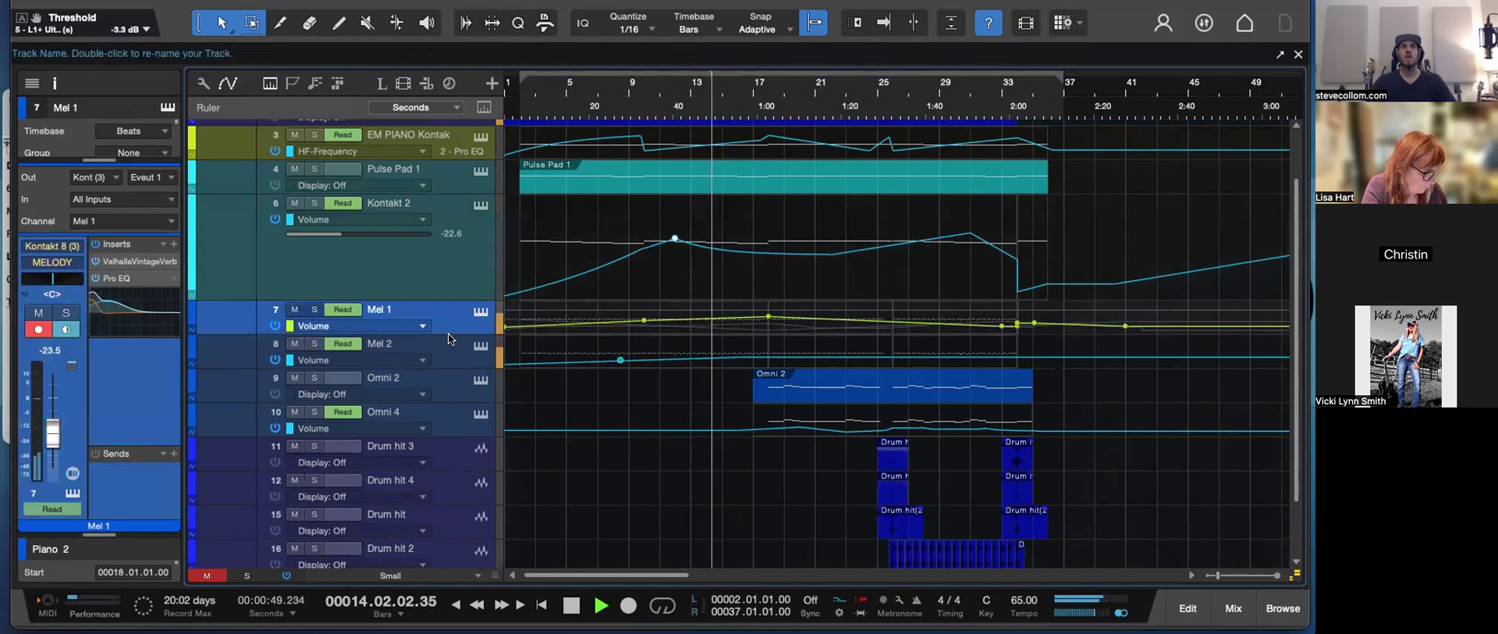
drag(450, 336, 450, 374)
drag(768, 337, 765, 350)
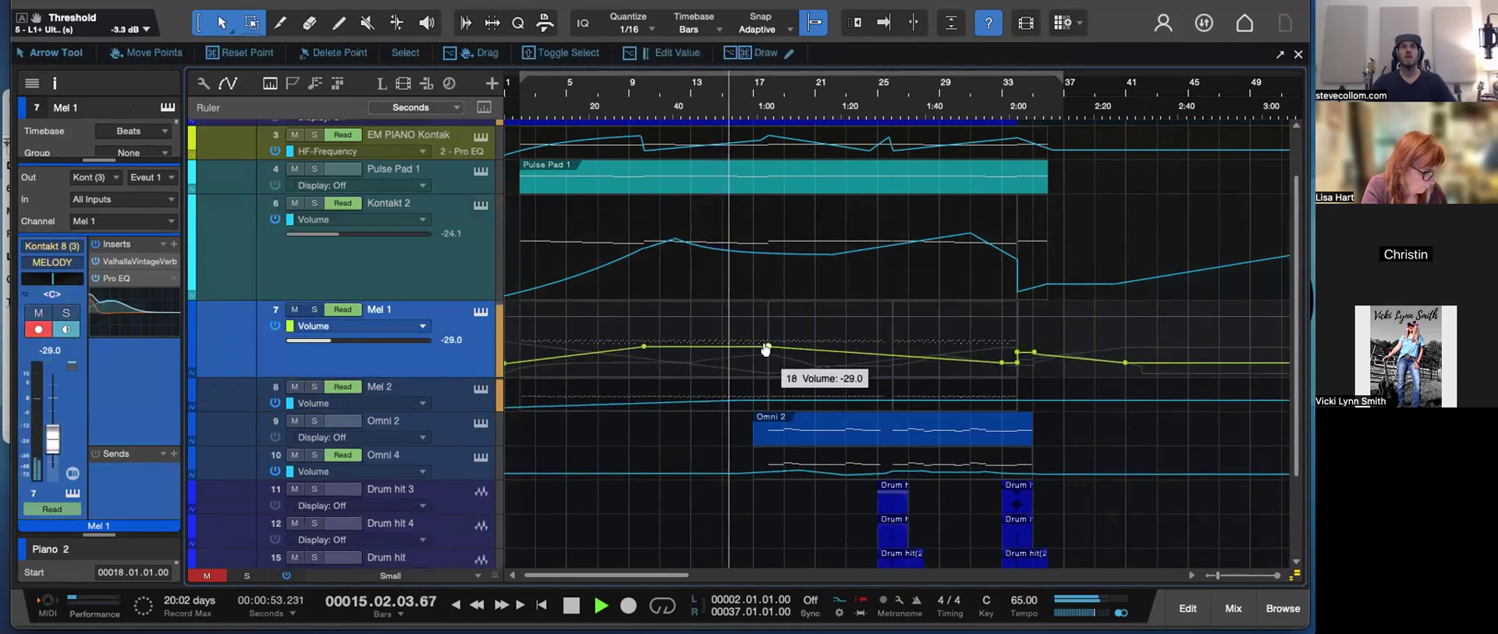
drag(640, 351, 640, 356)
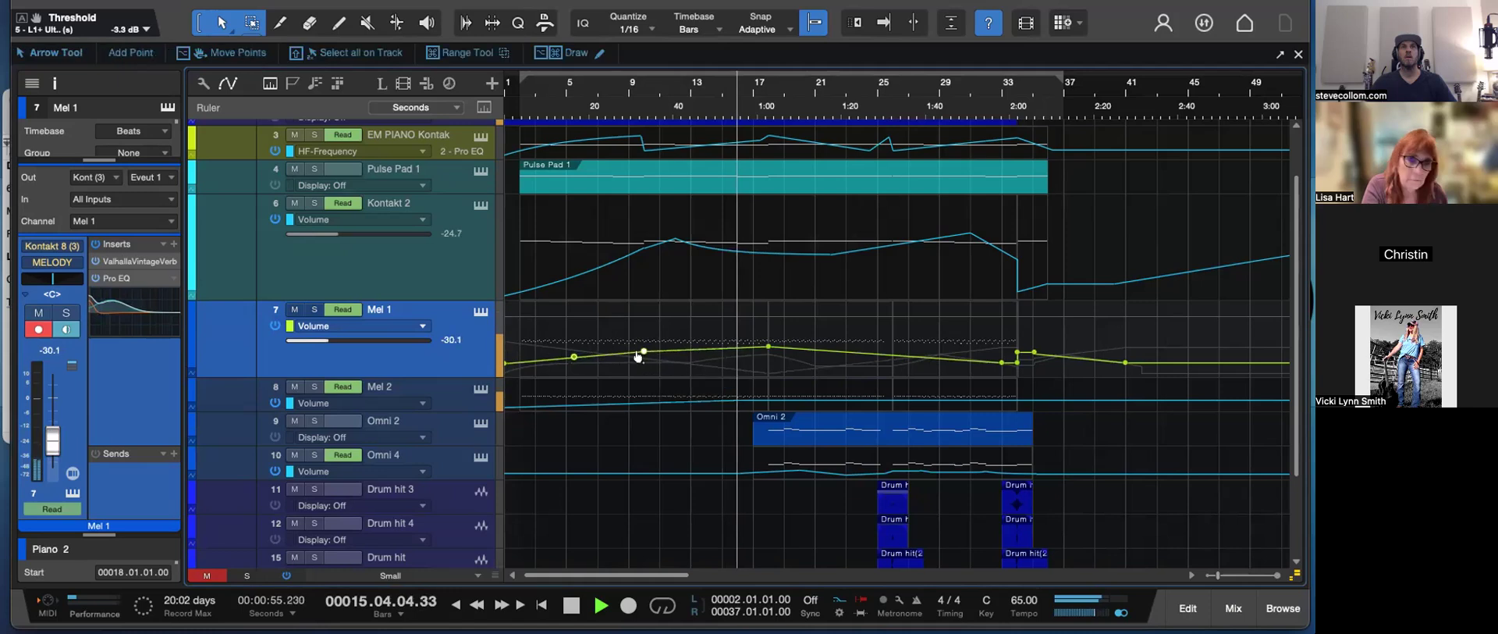
click(705, 348)
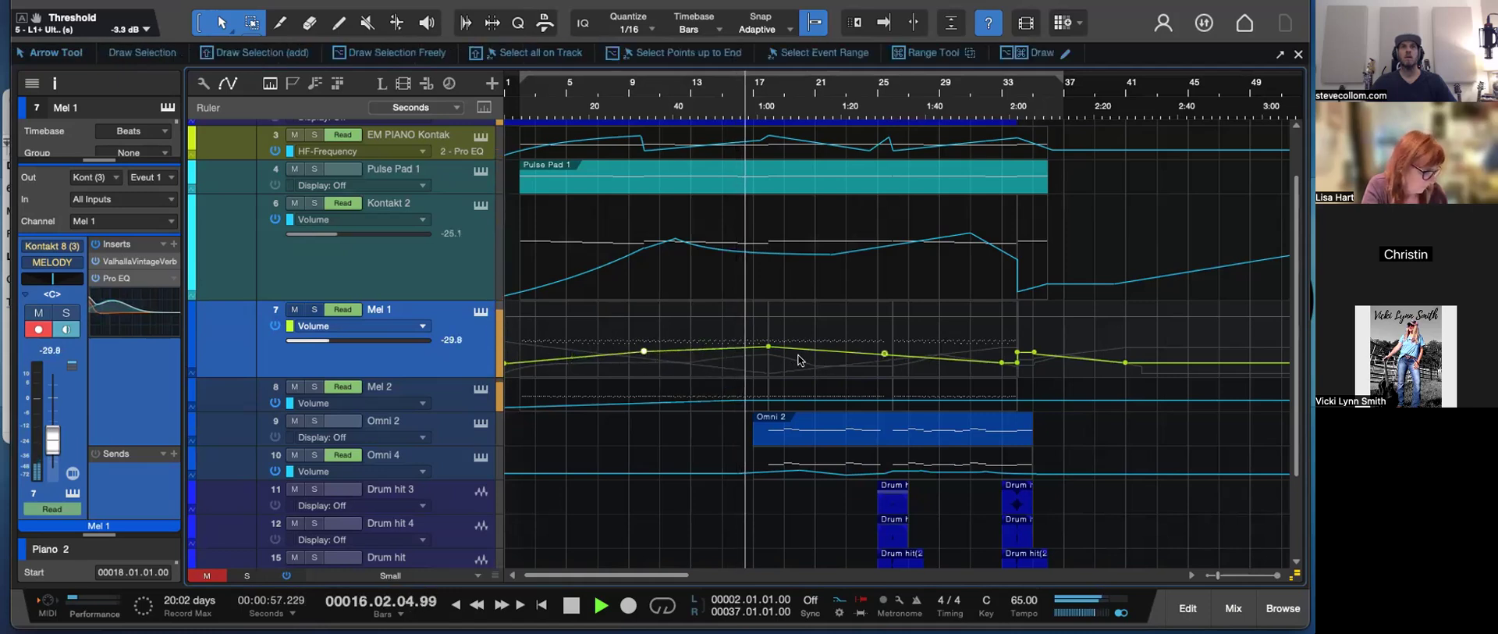
- Enlarge the Mel 2 track and lower its volume automation point near bar 16 to -36.0 dB
click(450, 396)
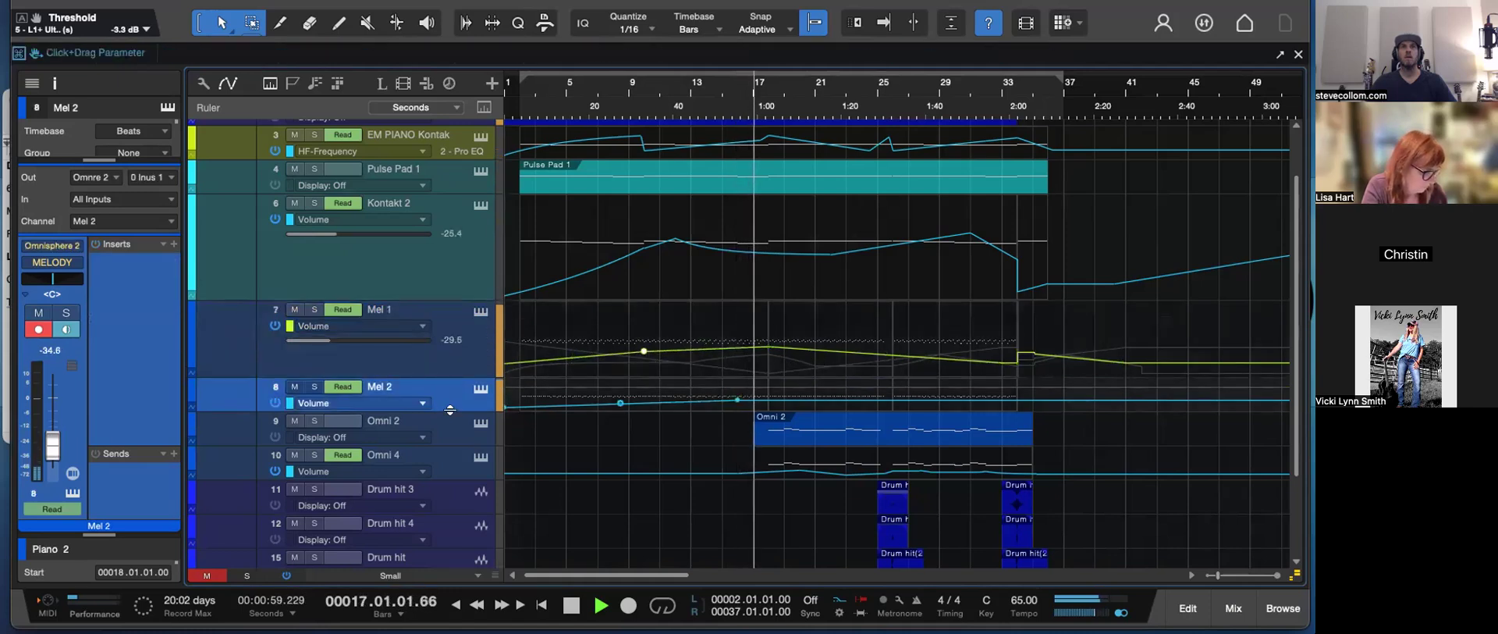
drag(451, 410, 451, 448)
drag(737, 426, 737, 435)
key(w)
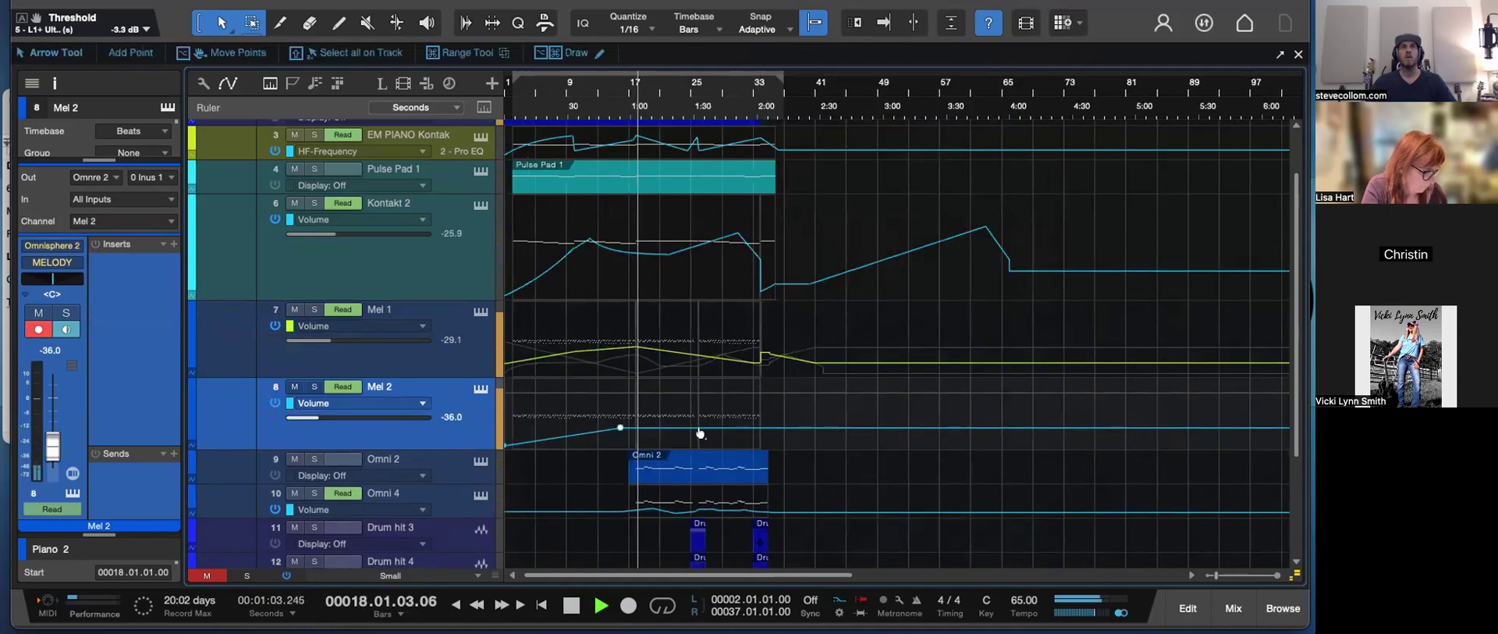
key(e)
key(w)
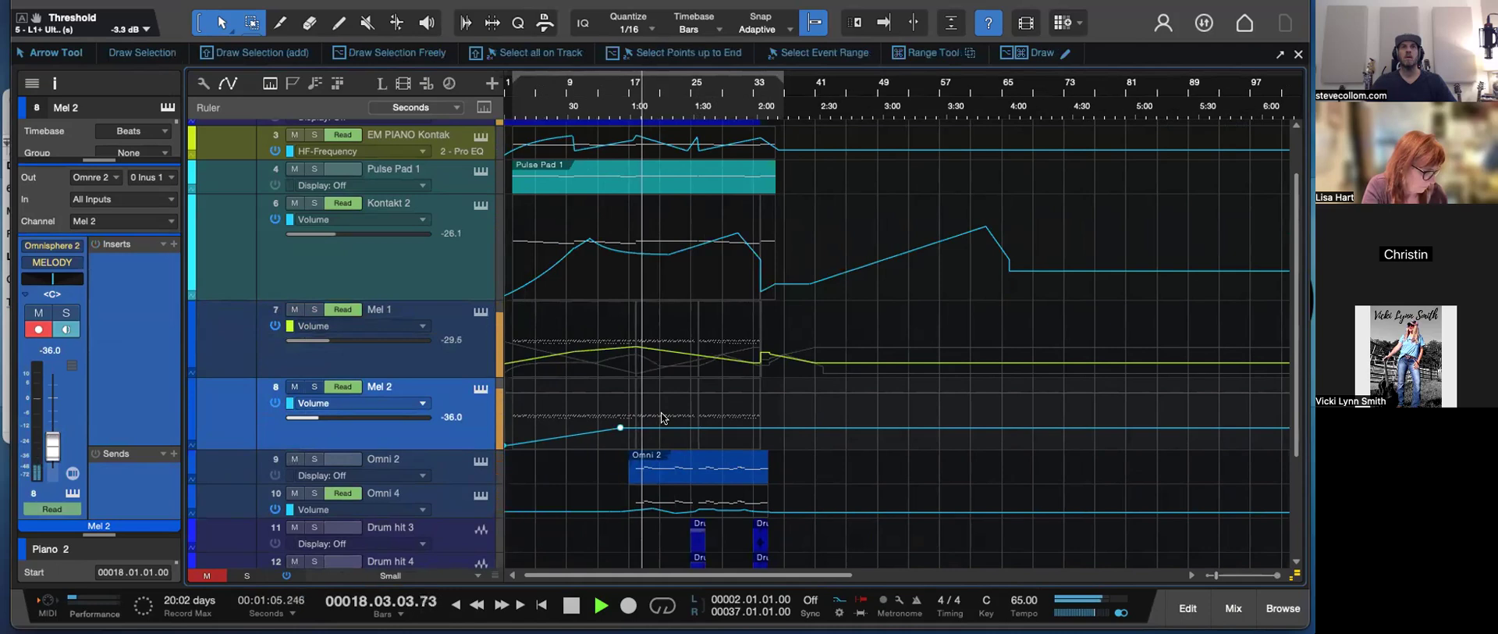
scroll(662, 418, down, 3)
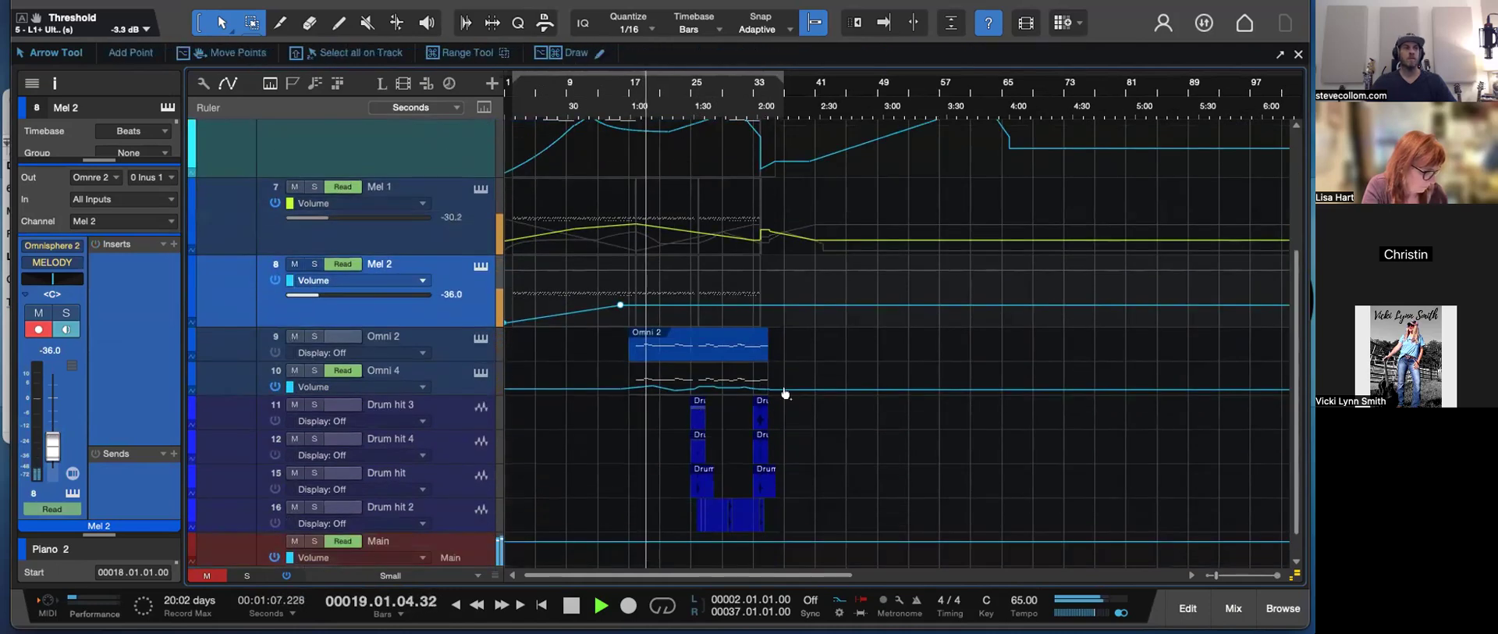
- Enable the high-pass filter in the STRINGS bus H-EQ, using the UK Vnt2 type at 32 Hz
key(F3)
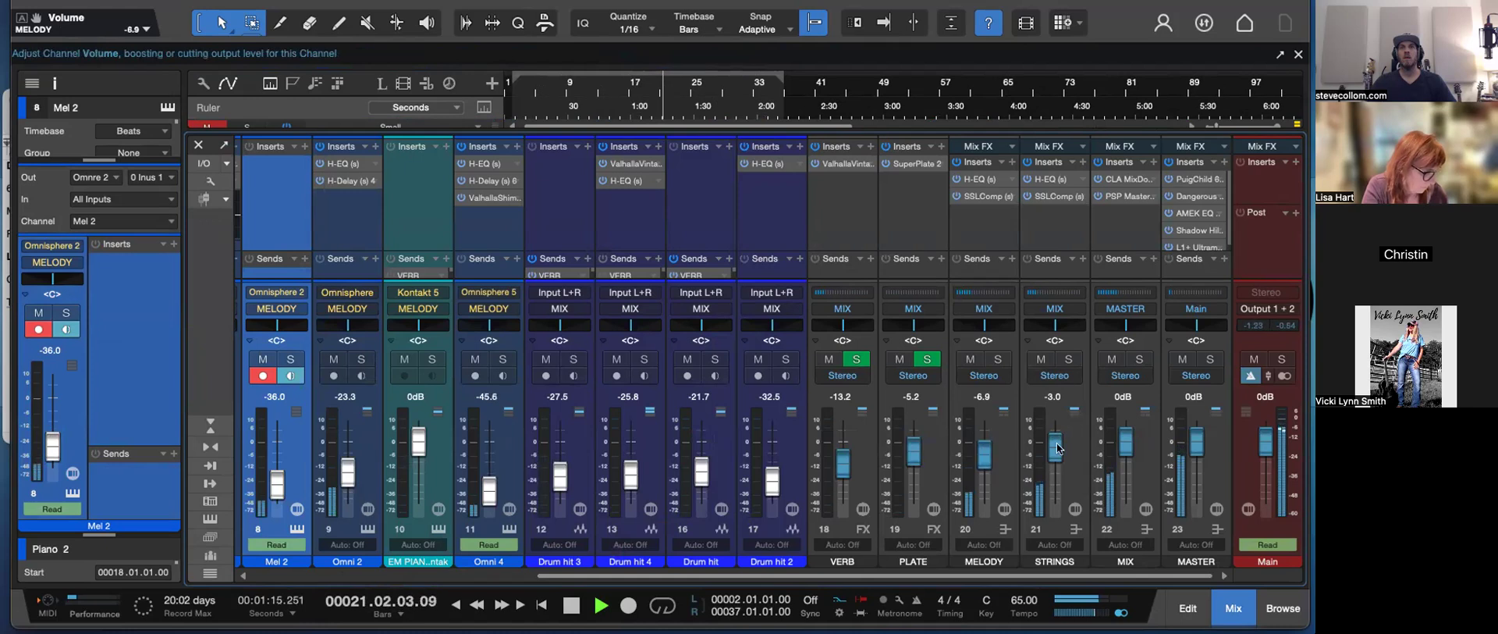
click(1058, 179)
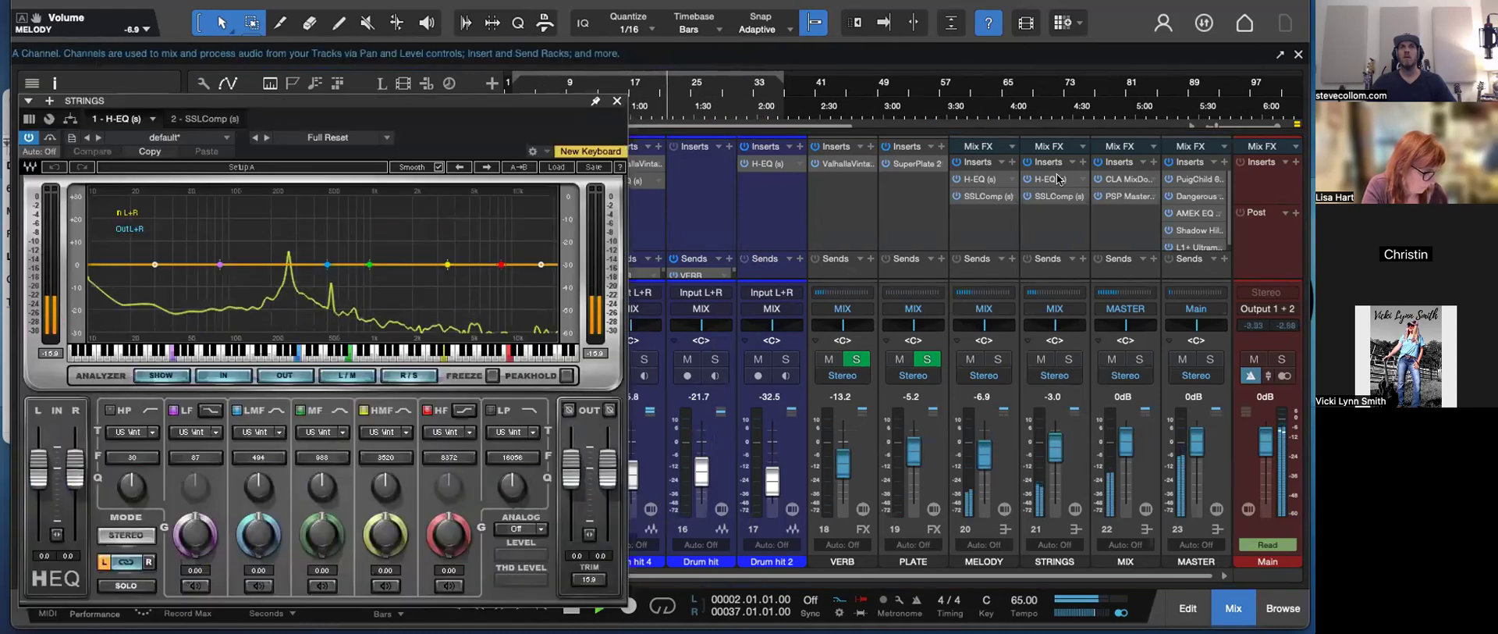
click(110, 412)
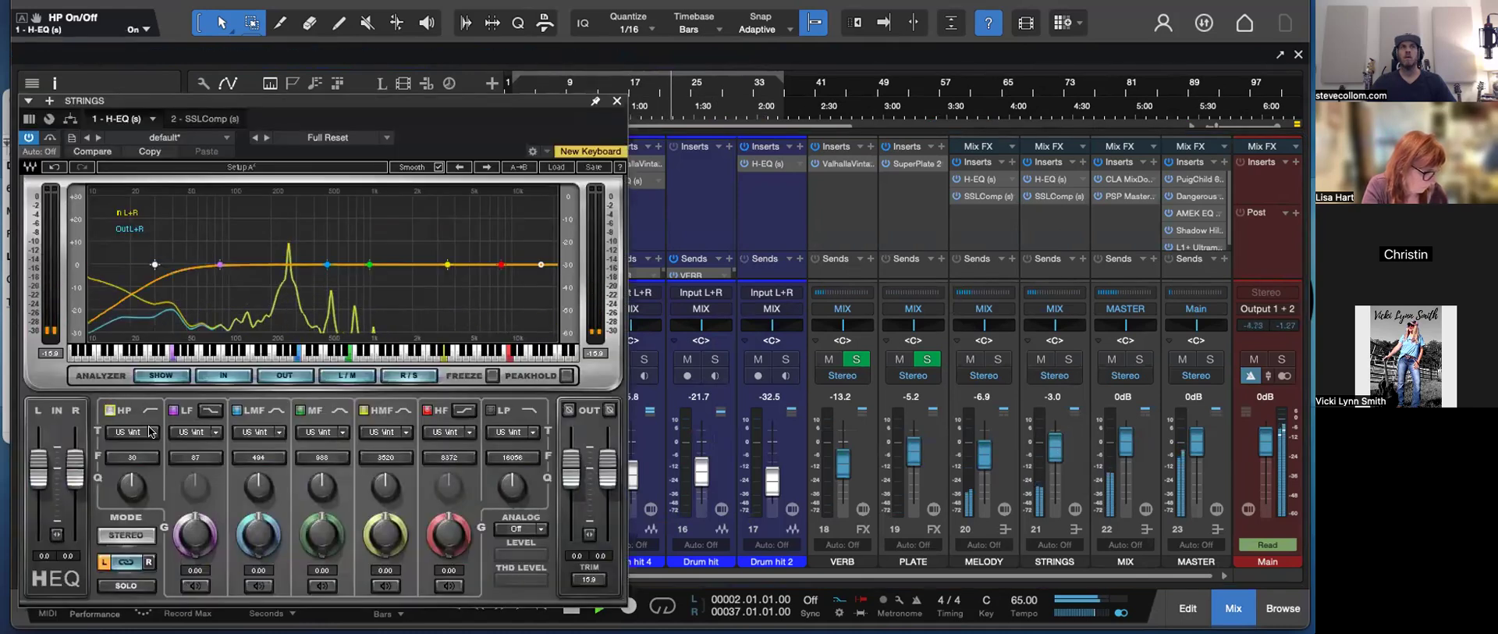
click(125, 431)
click(157, 494)
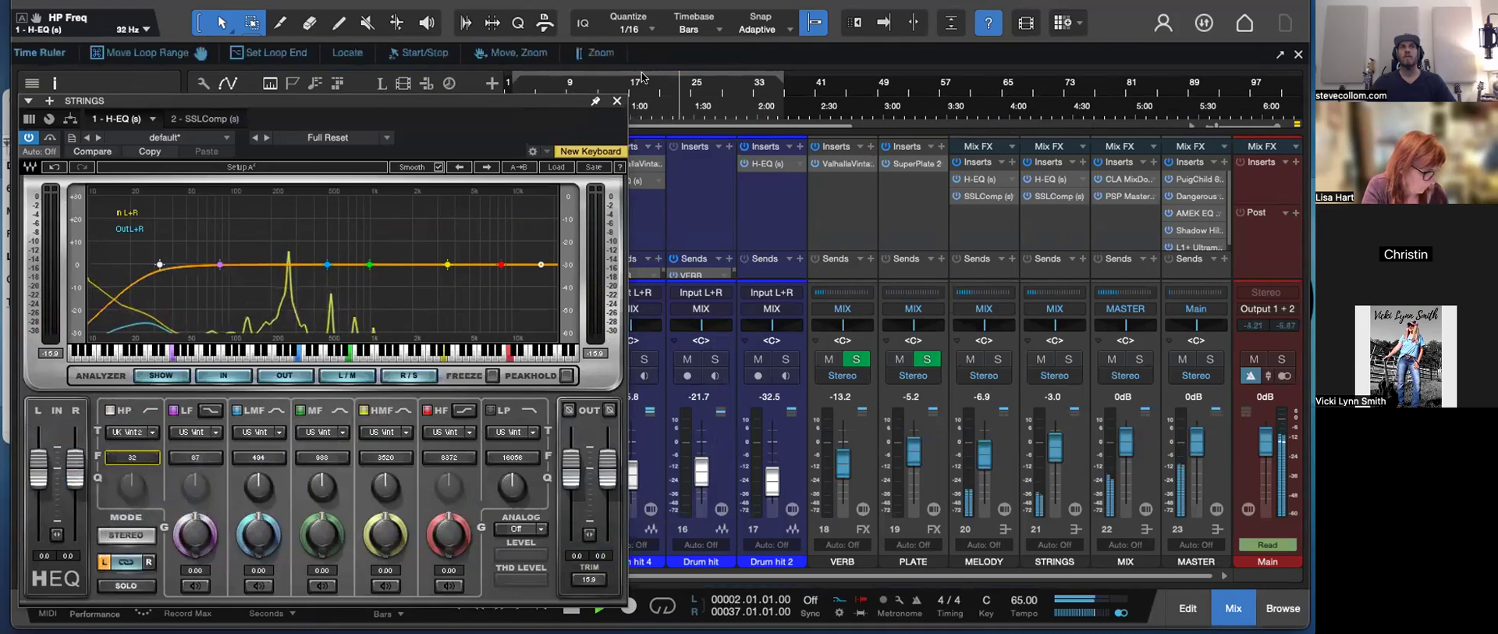
click(617, 100)
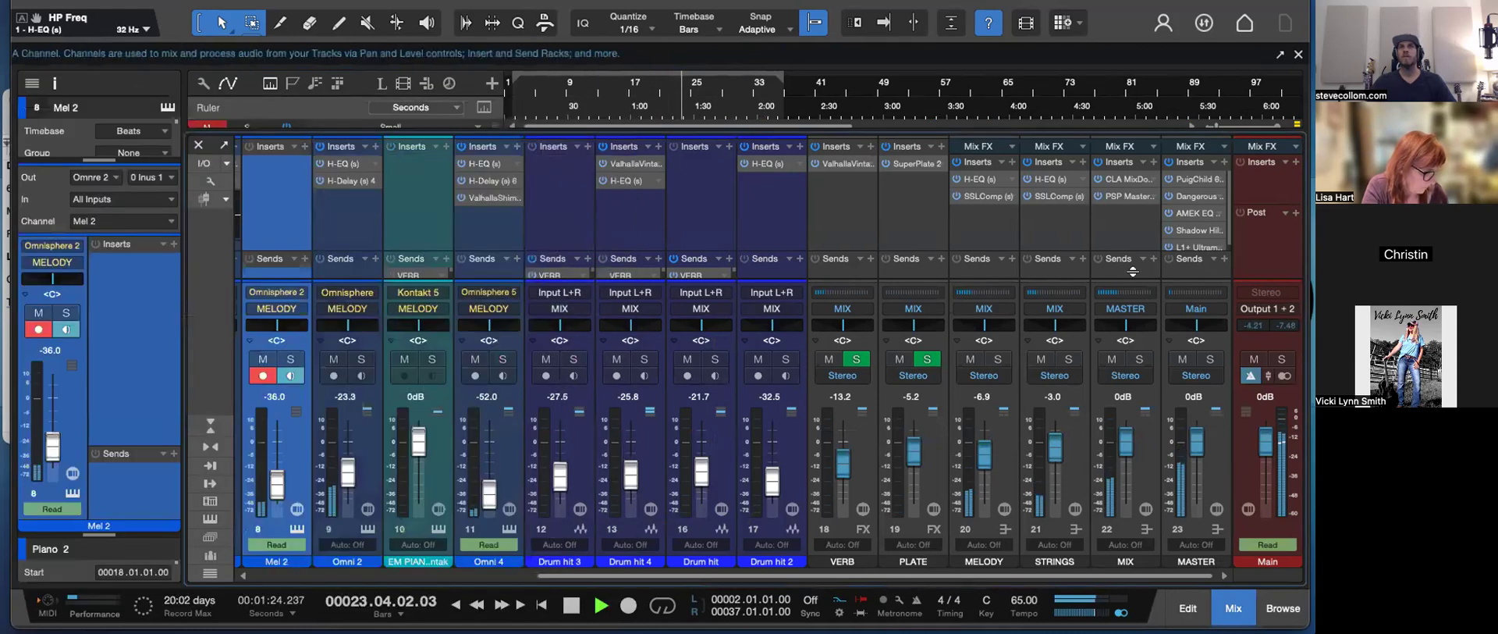
- Lower the threshold of the L1 Ultramaximizer on the MASTER bus to -4.6 dB
click(1185, 246)
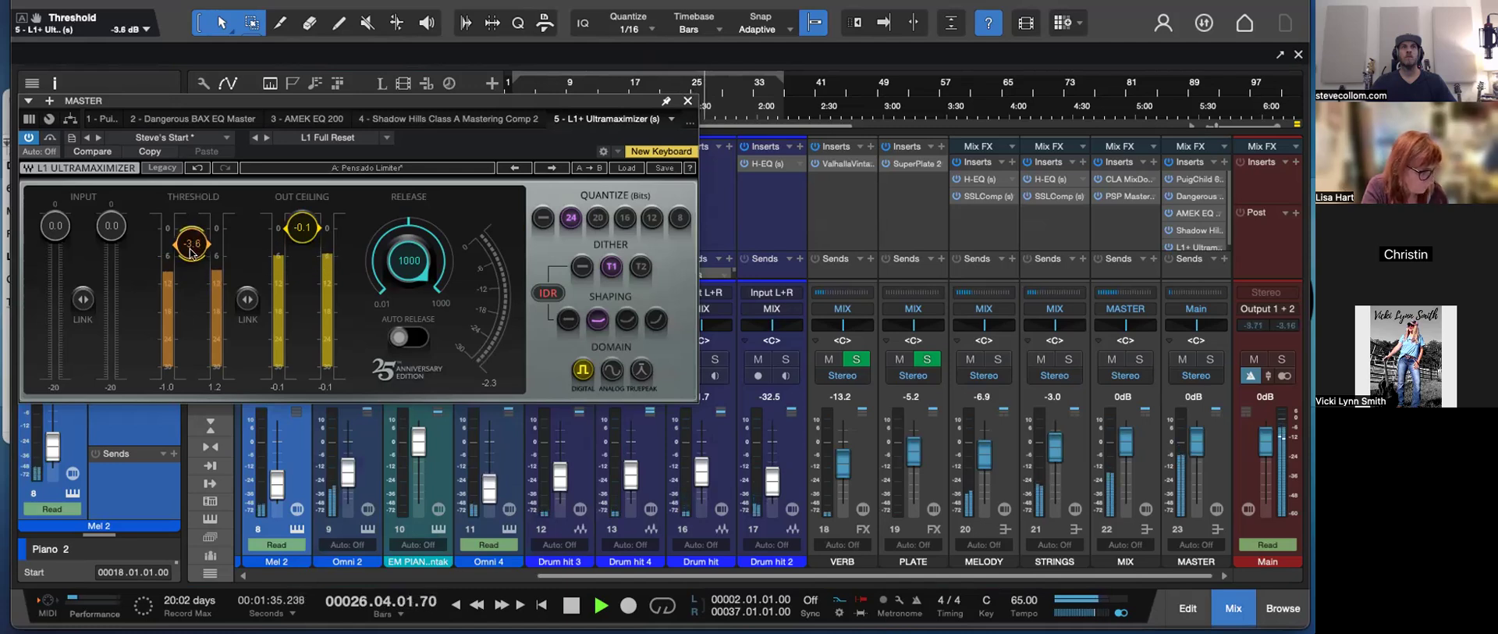
drag(189, 252, 192, 266)
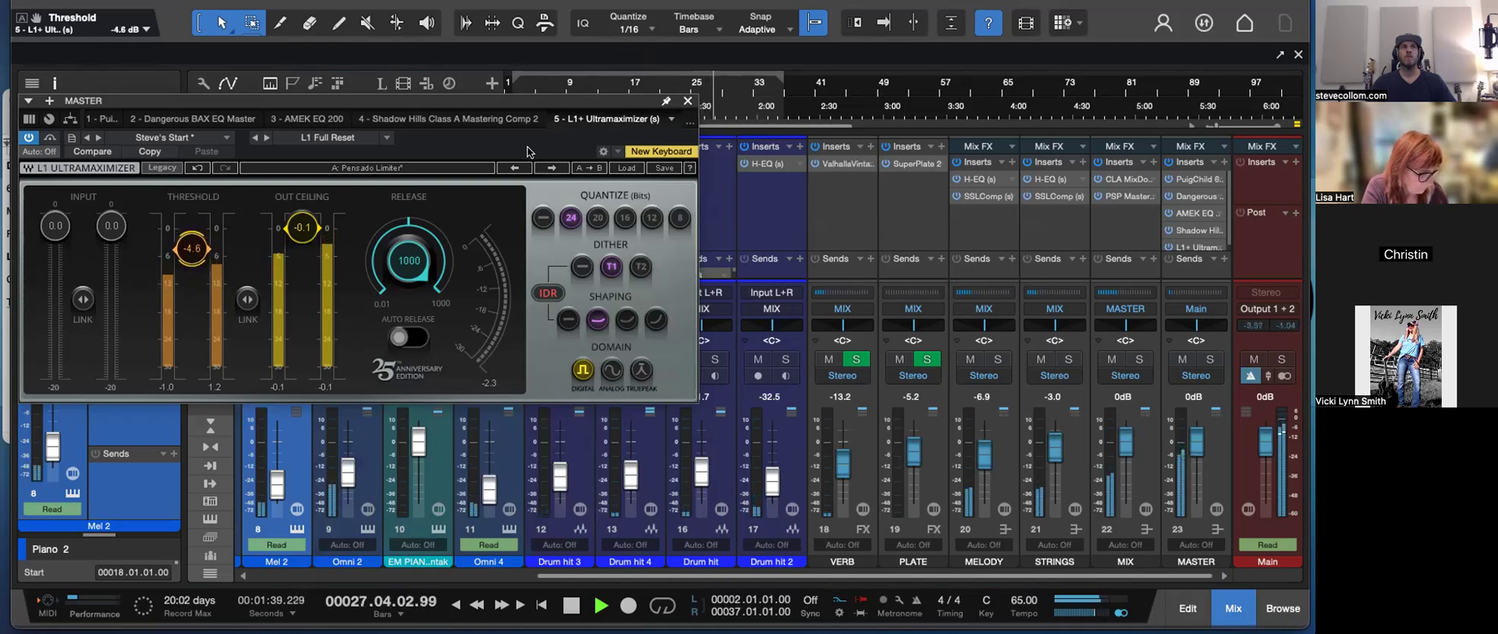
click(687, 101)
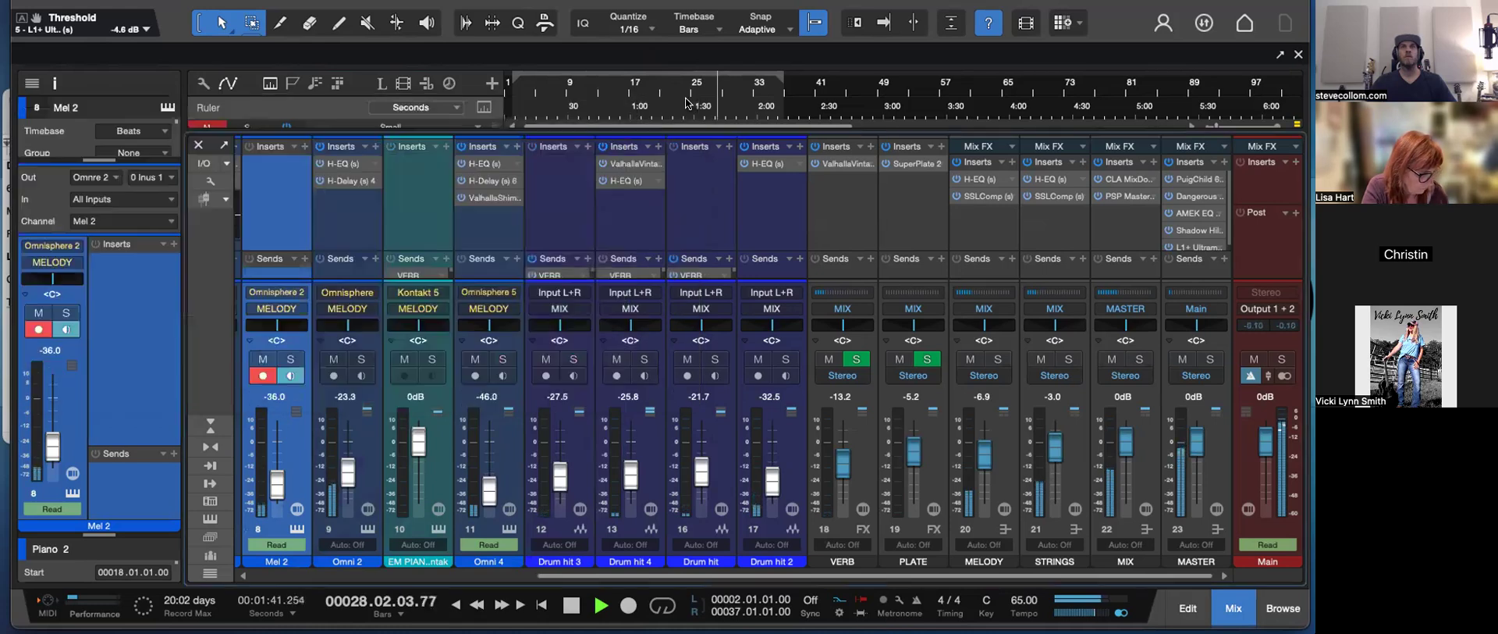
- Check the PuigChild 670 compressor on the MASTER bus and the CLA MixDown on the MIX bus
double_click(1197, 179)
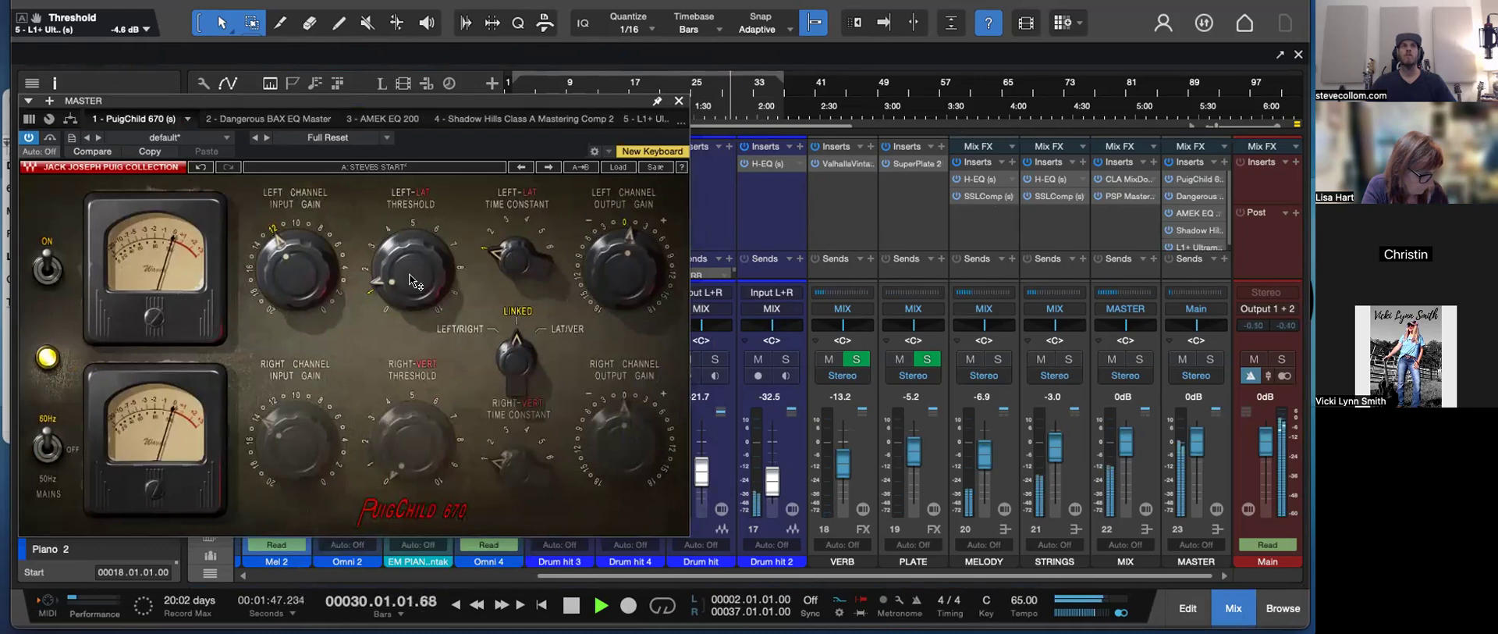
click(679, 104)
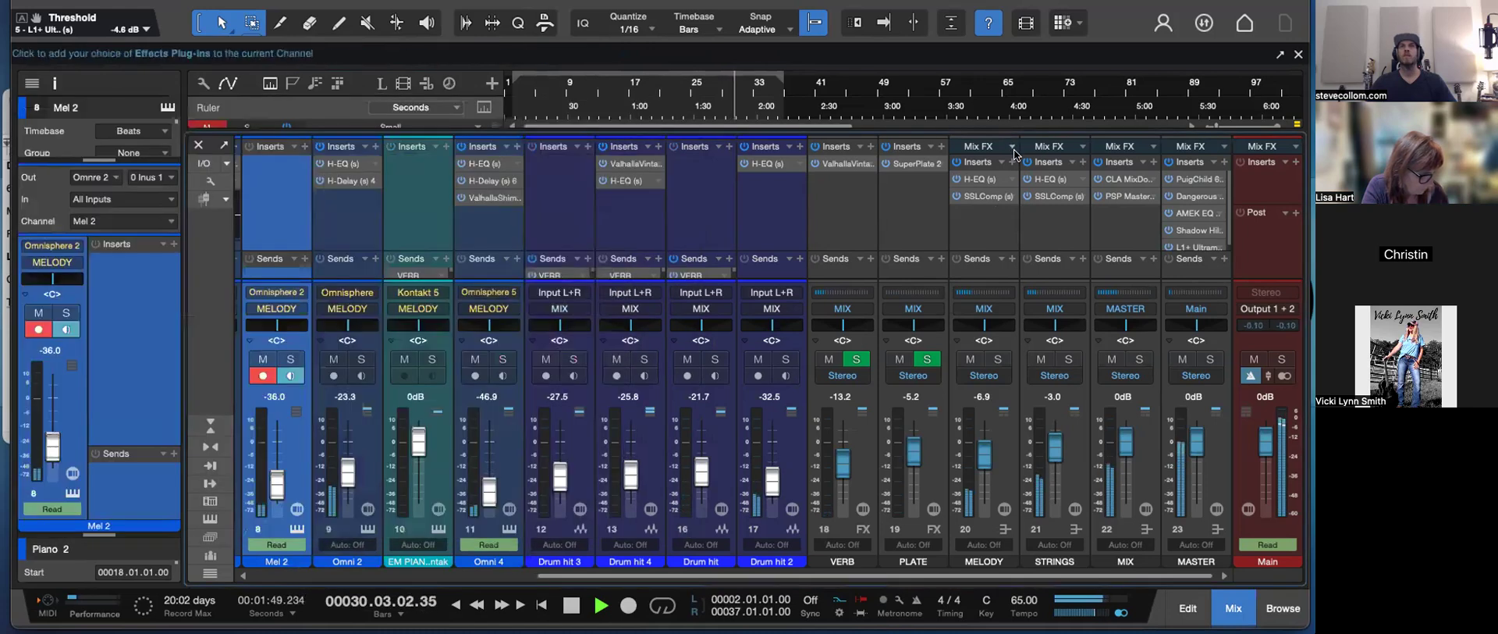
click(1130, 181)
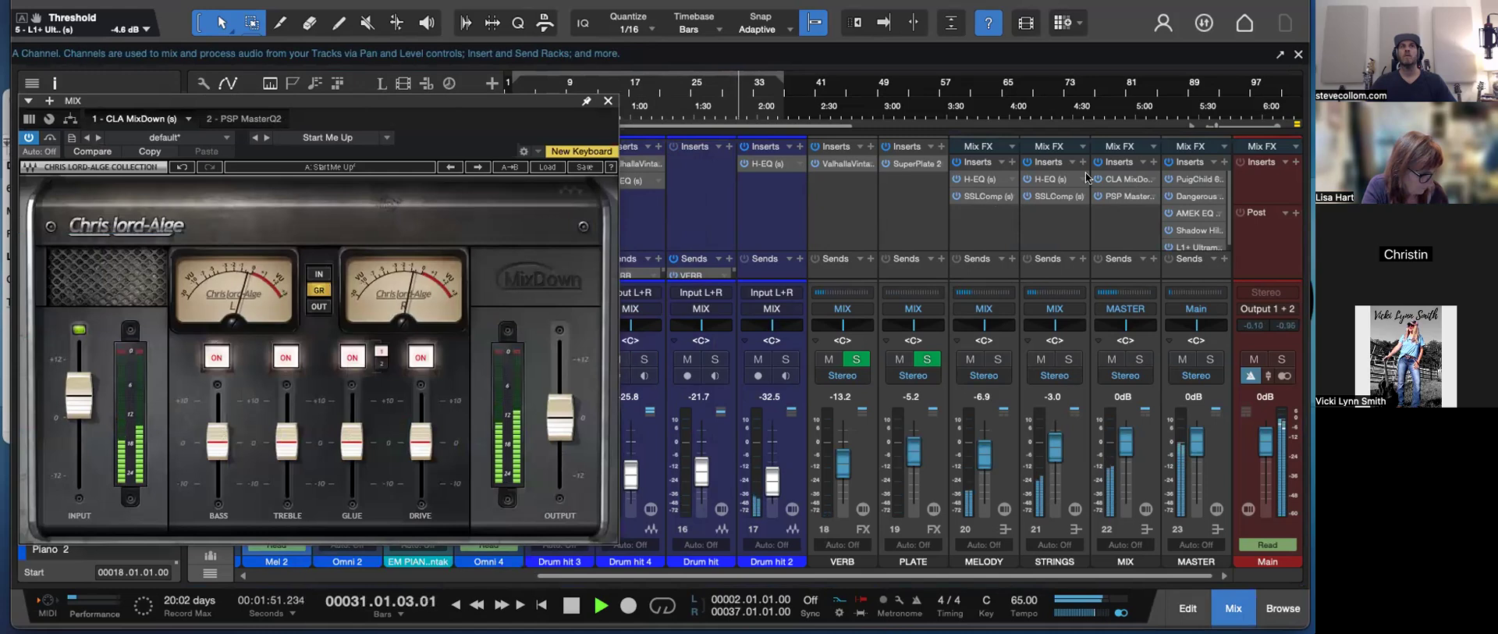
click(608, 101)
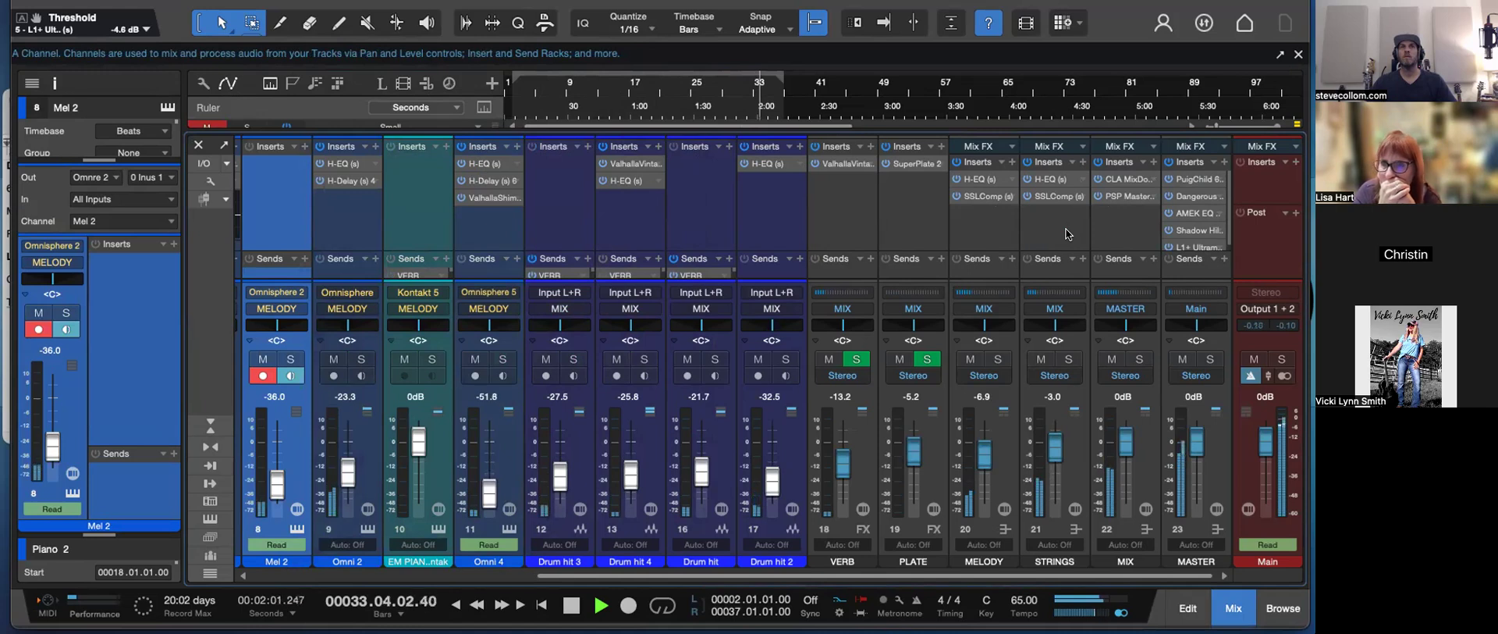
- Hide the help bar and mixer, stop playback and place the playhead within bar 33 of the arrangement
click(1299, 55)
key(F3)
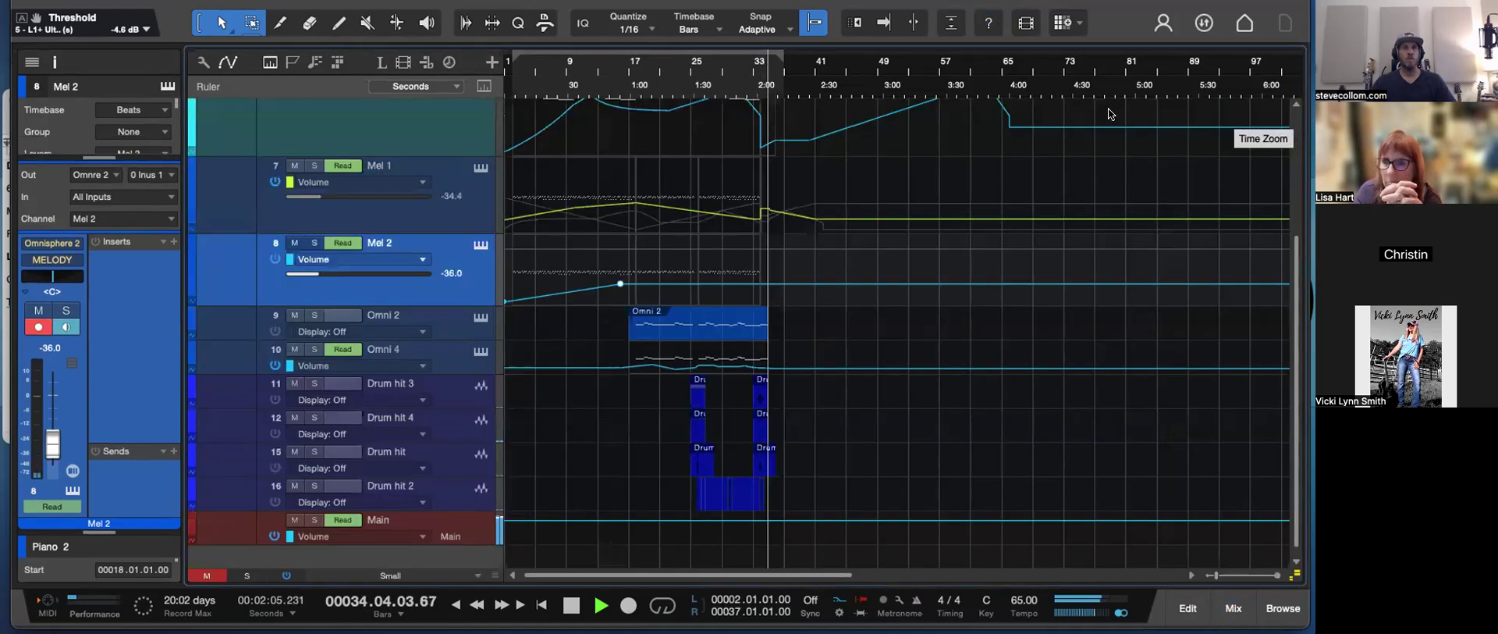
scroll(861, 327, up, 5)
key(e)
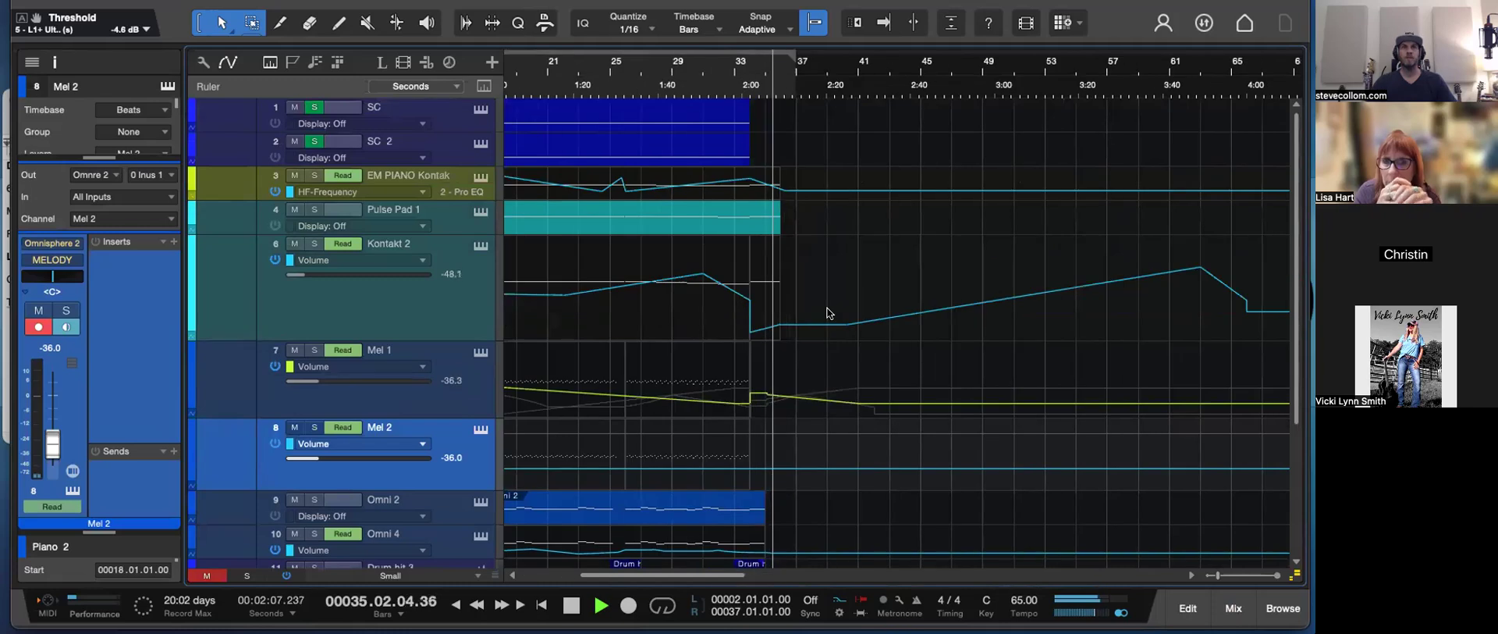
key(space)
click(738, 82)
click(745, 81)
key(e)
click(731, 94)
- Enlarge the Pulse Pad 1 track and hide the automation lanes in the arrangement
click(439, 225)
drag(440, 231, 441, 290)
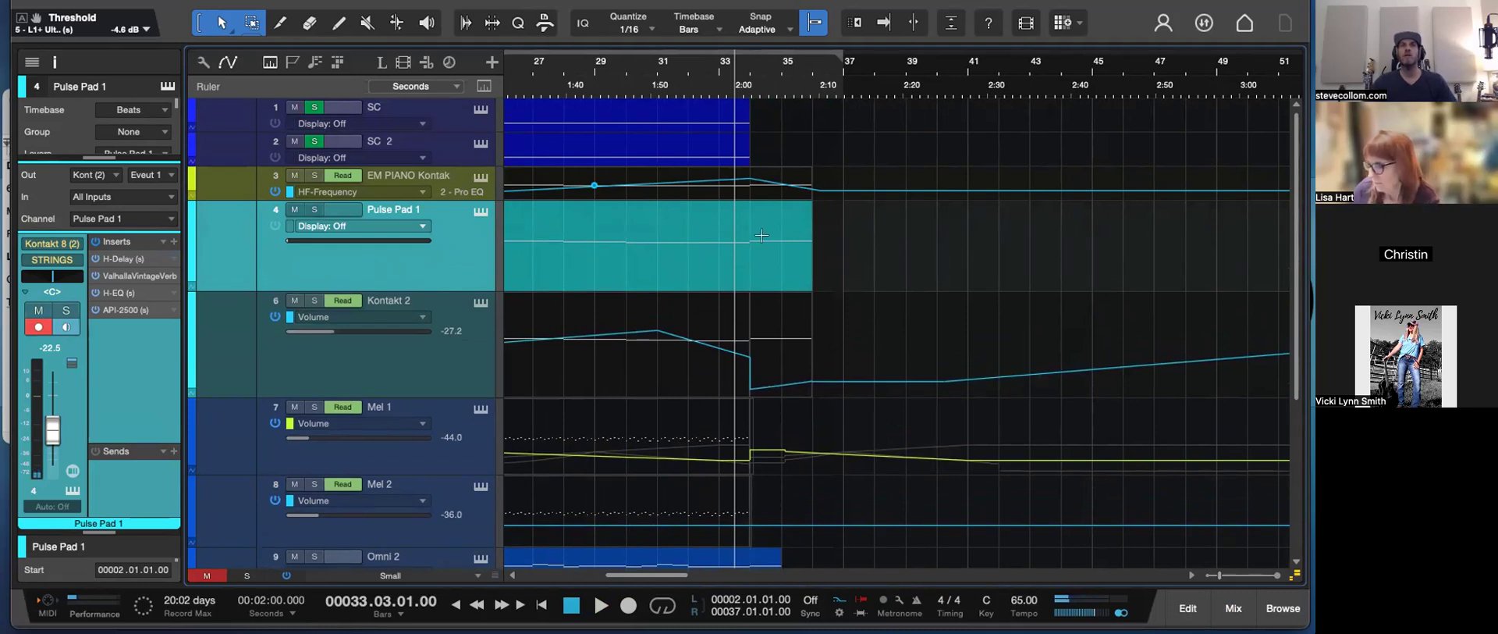
key(a)
- Audition the Pulse Pad 1 and Kontakt 2 tracks in solo from bar 33, and clear the solo
click(315, 212)
key(space)
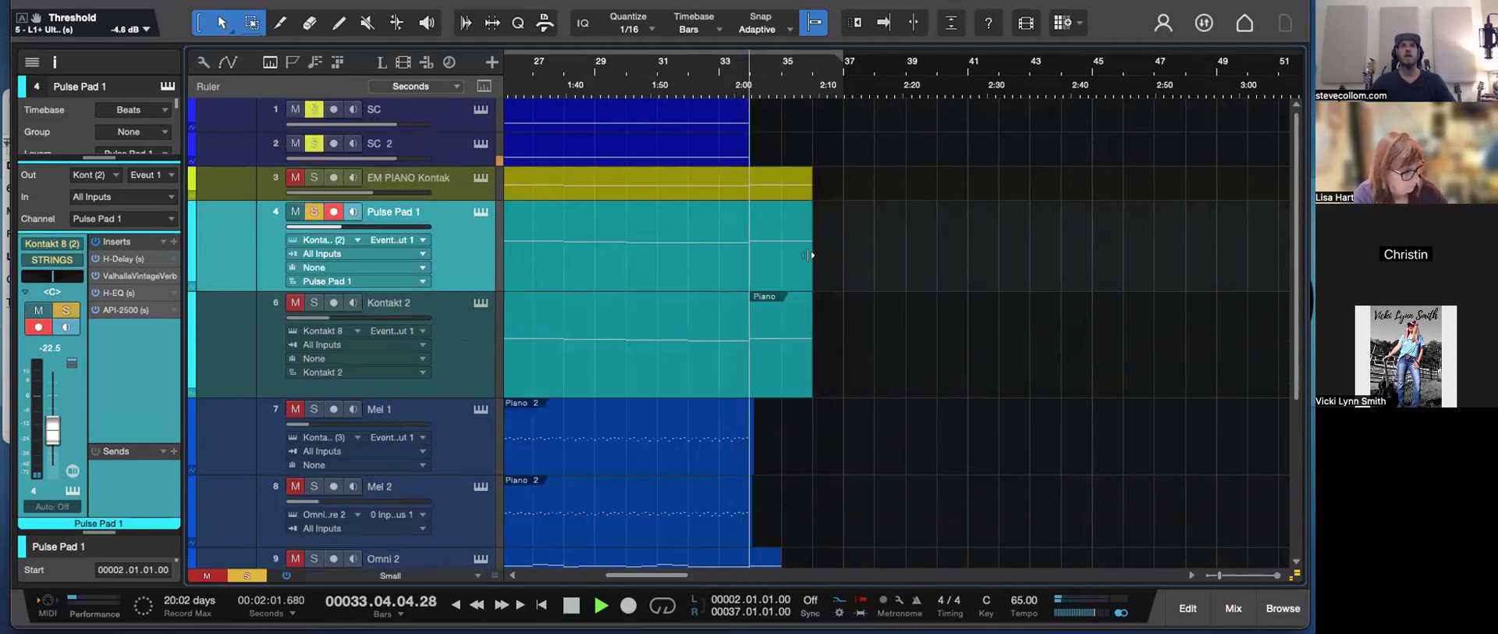
key(space)
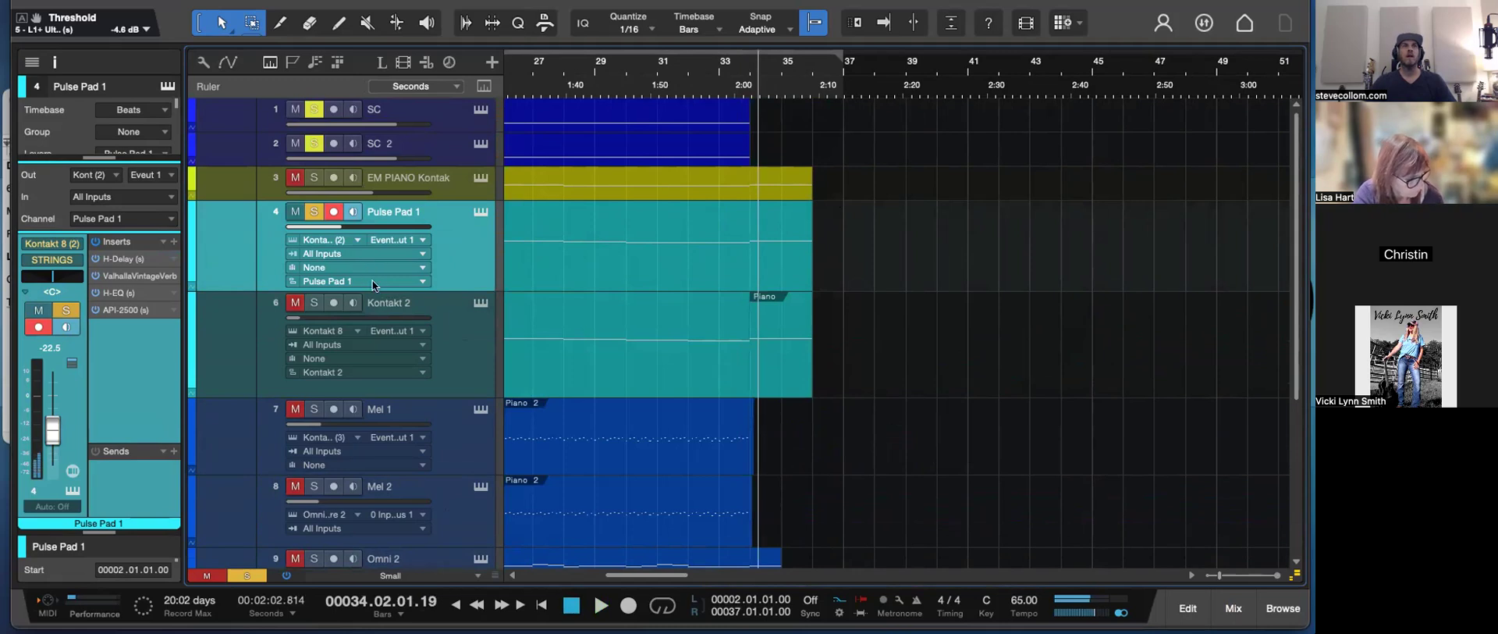
click(738, 72)
key(space)
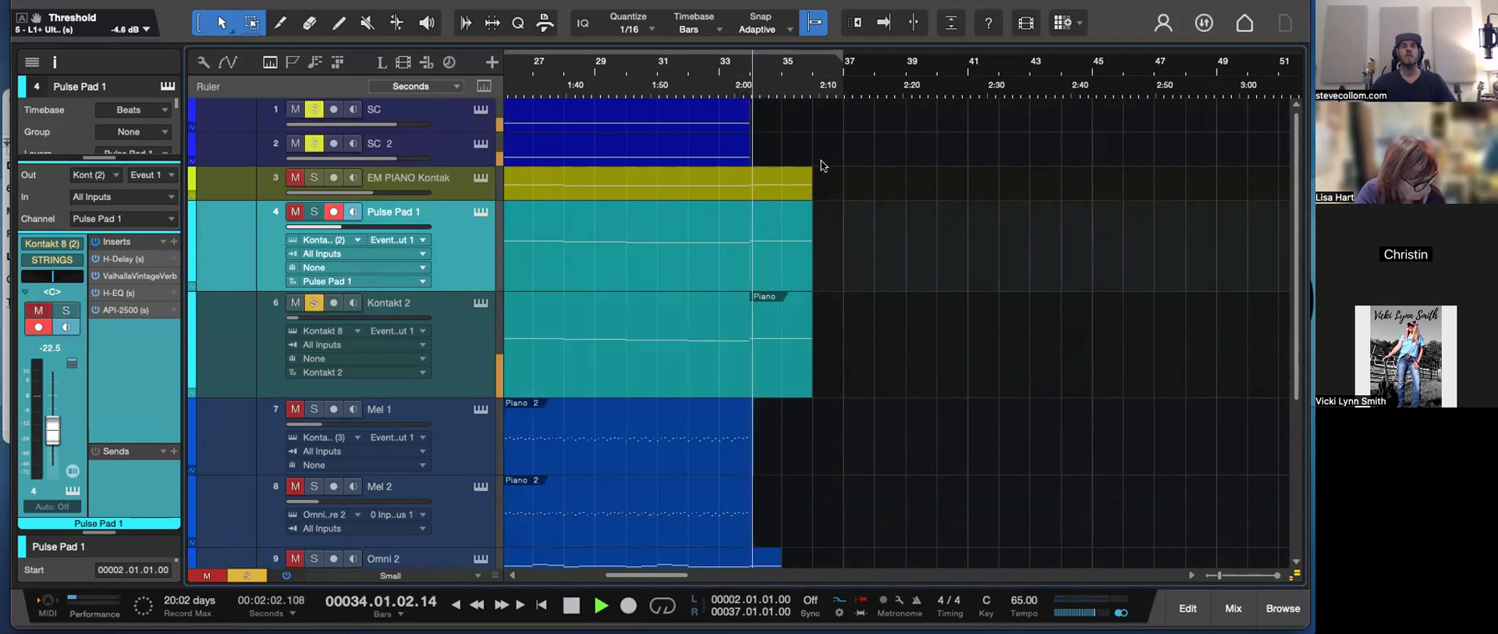
key(space)
click(314, 302)
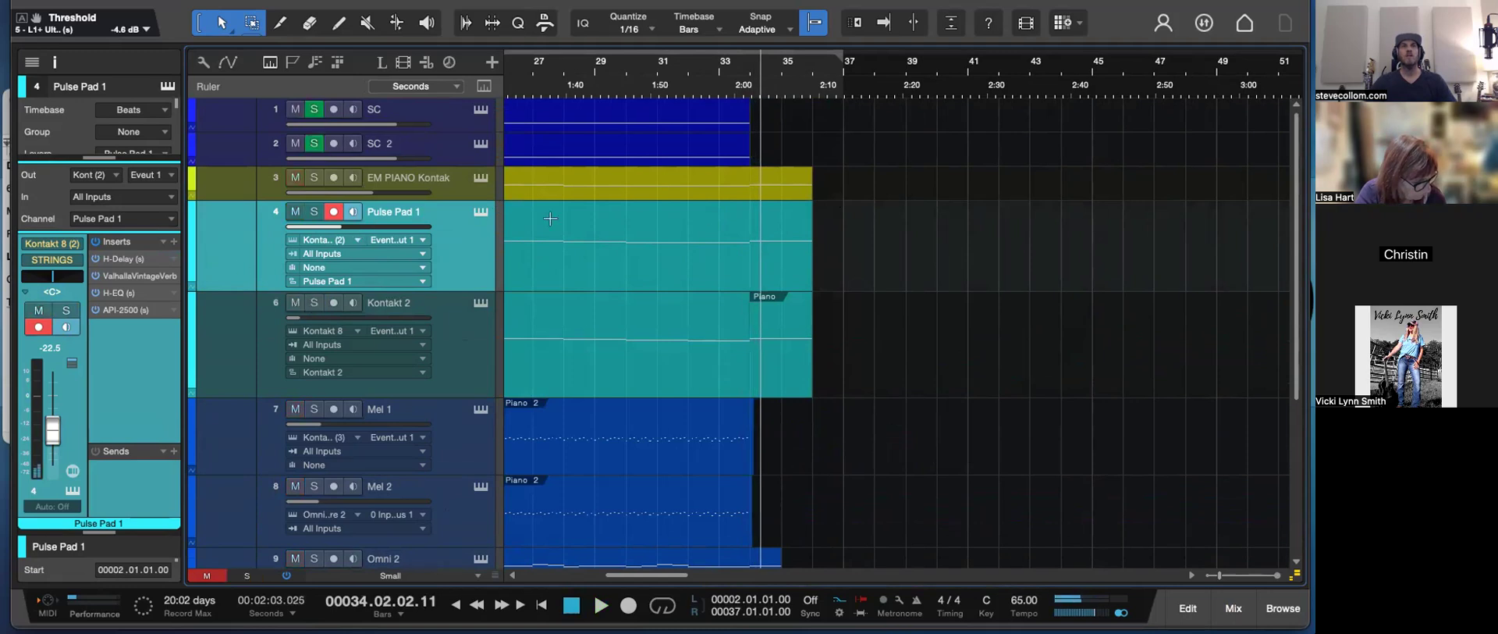
- Lower the velocity of the last Pulse Pad 1 note at bar 34 and play back the ending
double_click(773, 280)
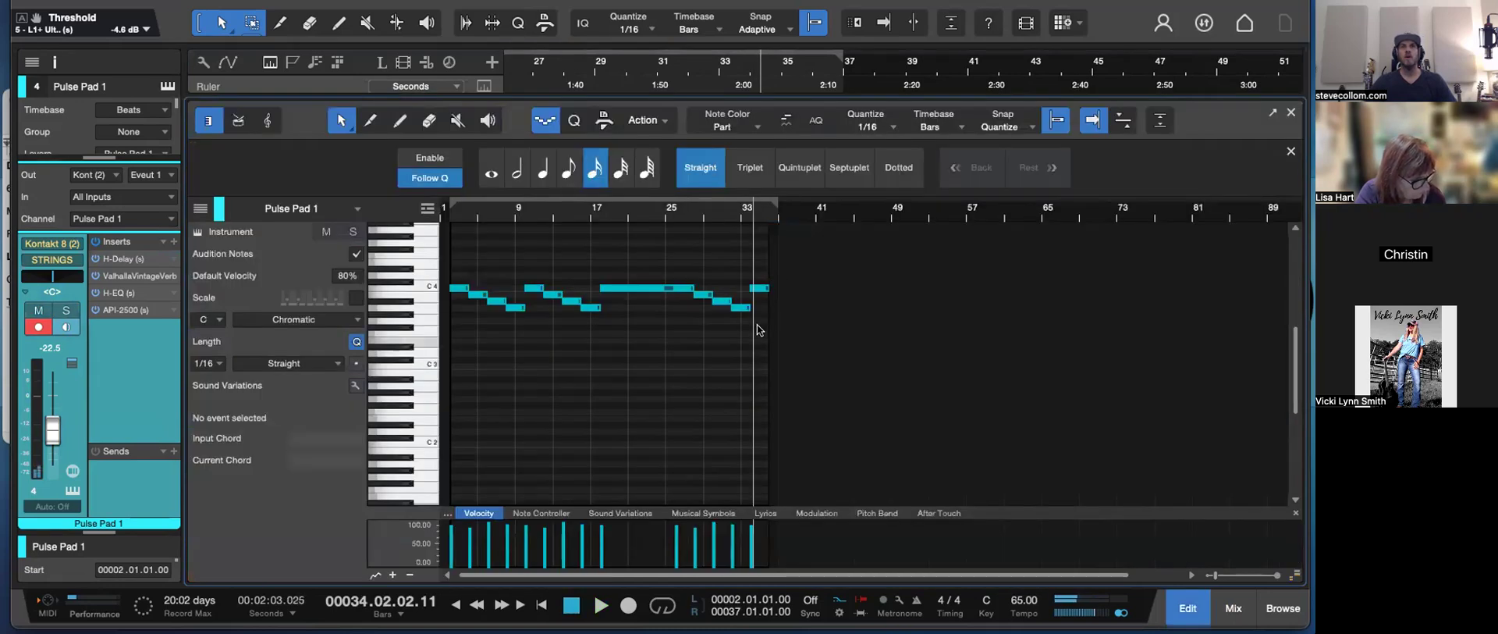
click(761, 288)
drag(752, 529, 752, 552)
key(space)
key(F3)
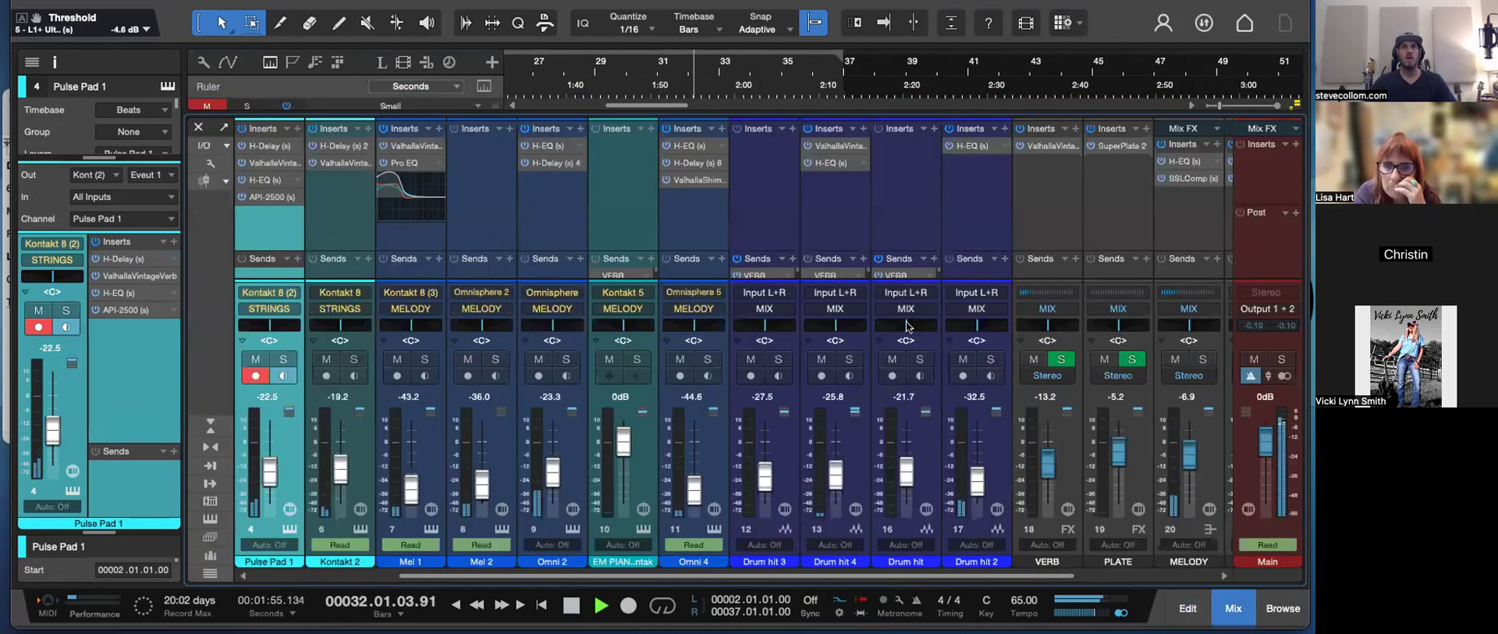
key(F3)
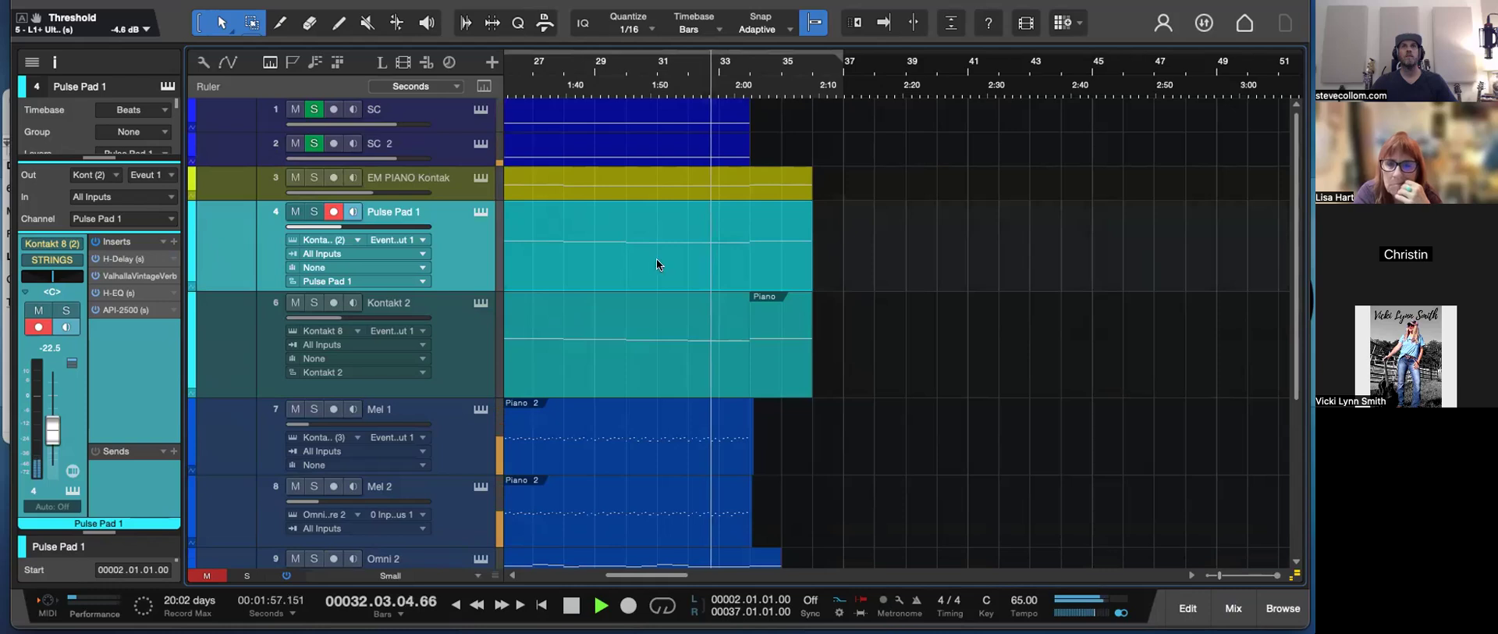
- Enlarge the EM PIANO Kontak track and check the C 3 note at bar 34 in its part
click(451, 184)
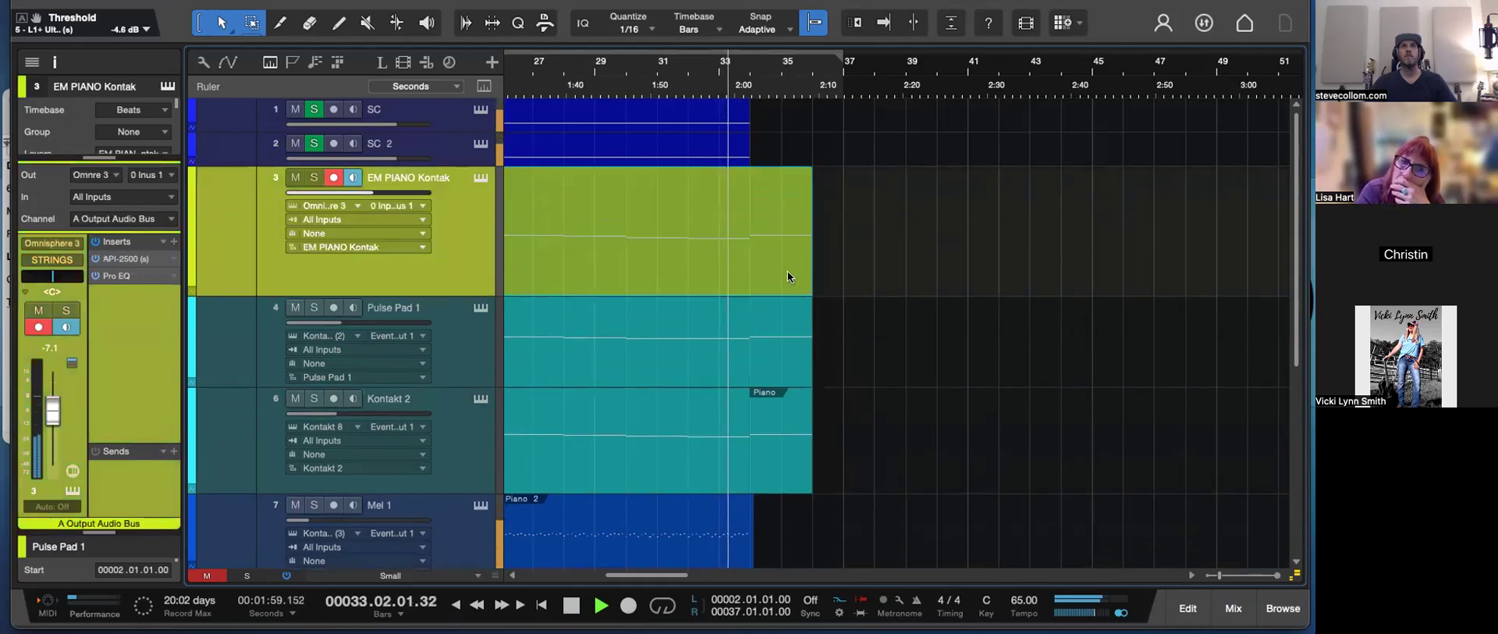
double_click(788, 271)
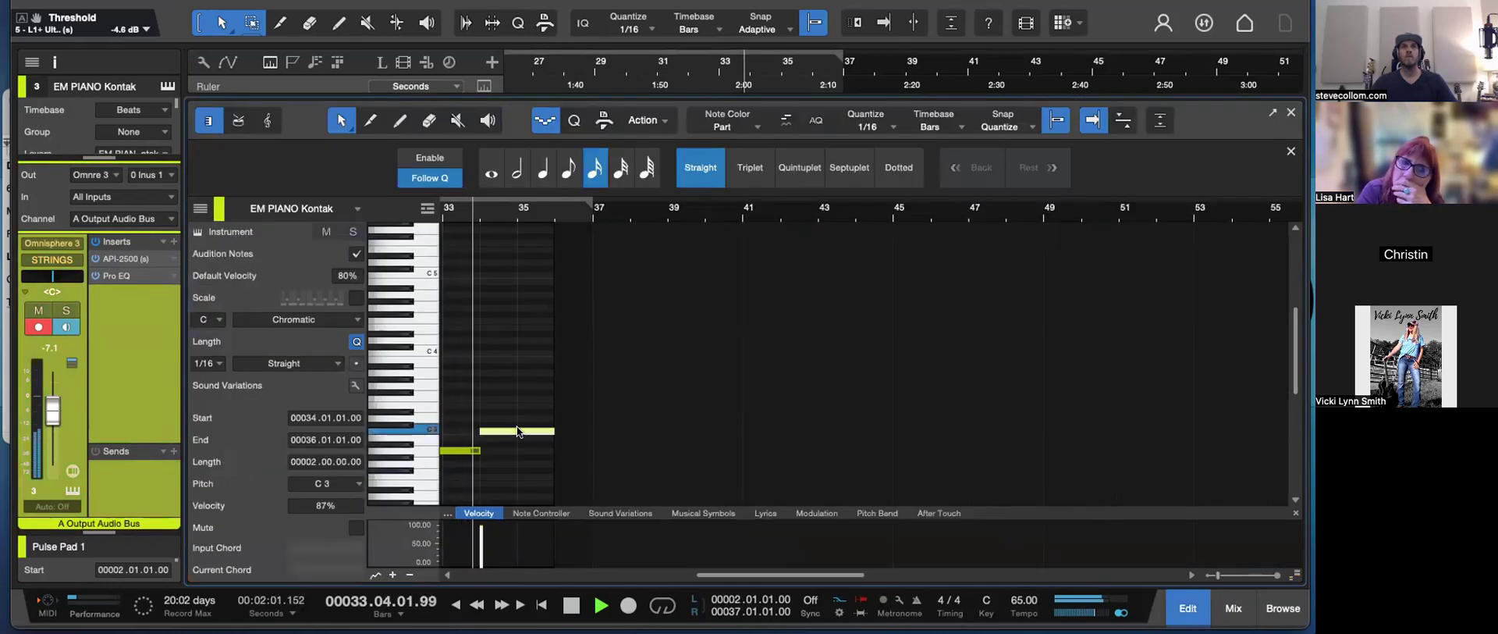
key(F3)
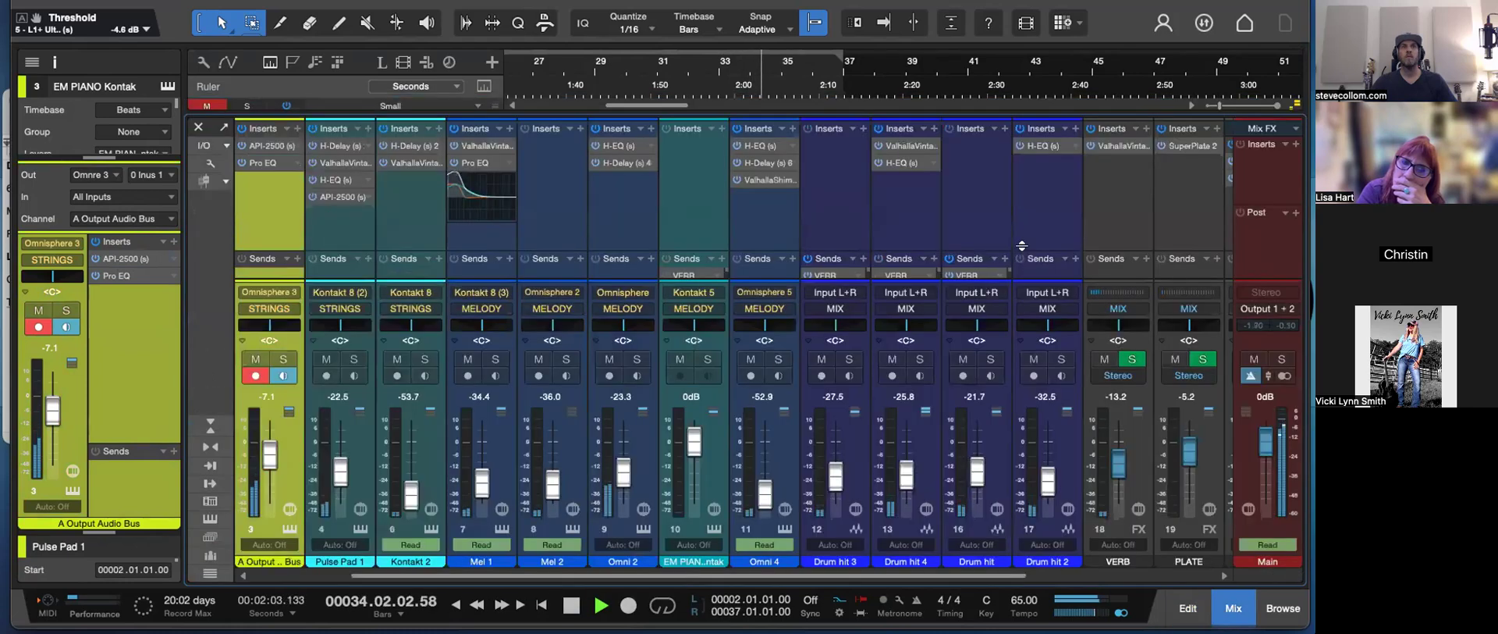
key(F3)
key(F3)
key(F3)
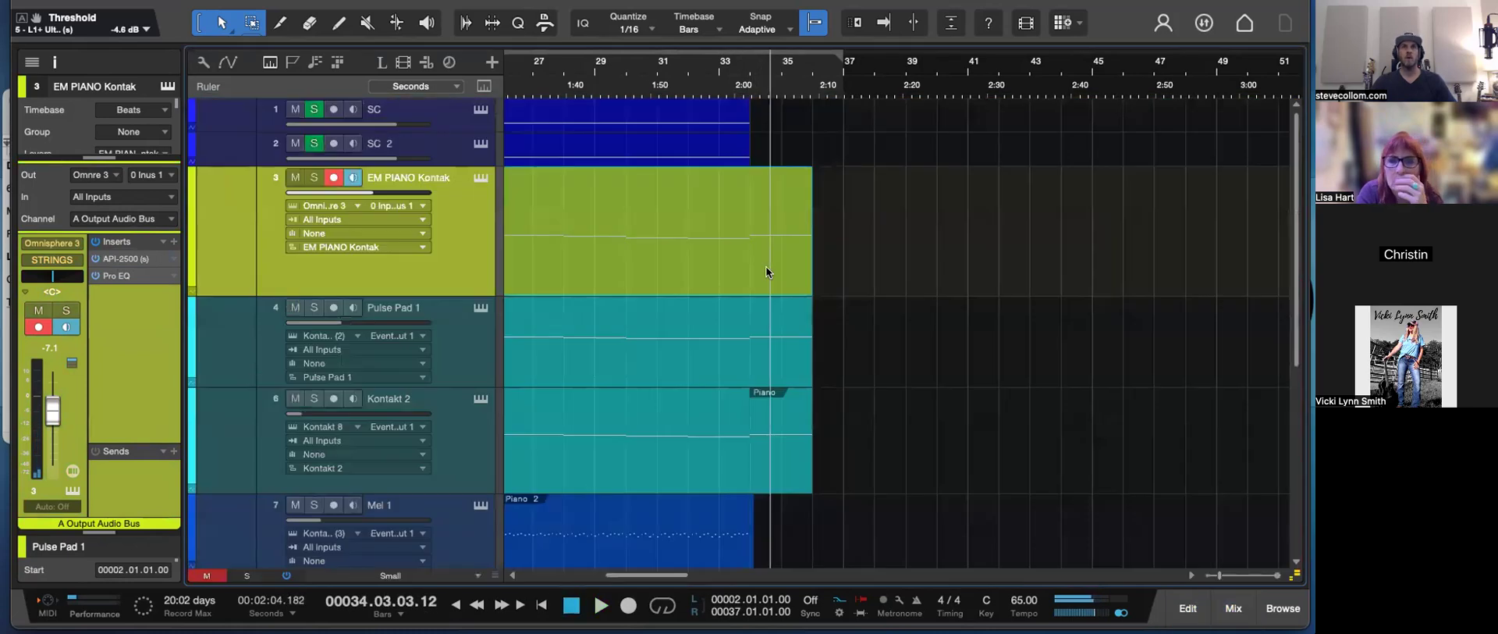
- Show the volume automation of the STRINGS bus as a lane in the arrangement
scroll(825, 300, down, 5)
scroll(825, 300, up, 3)
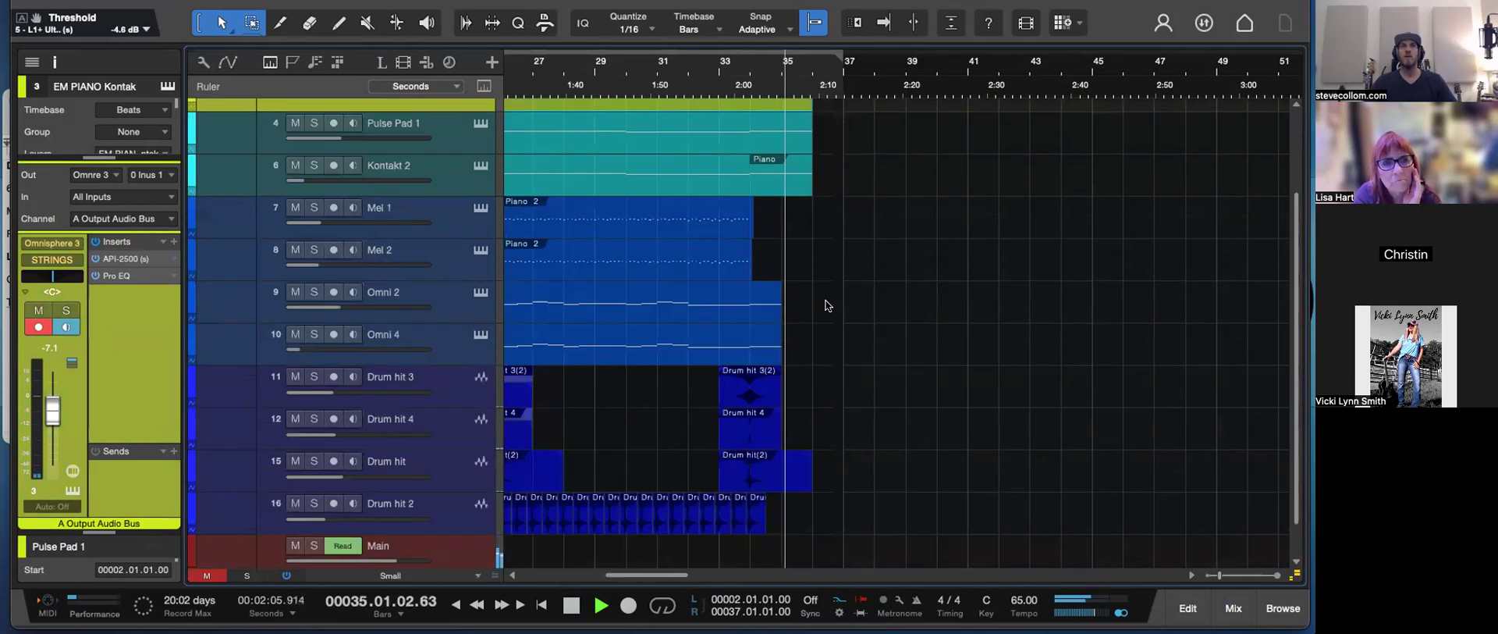
key(F3)
scroll(957, 217, down, 3)
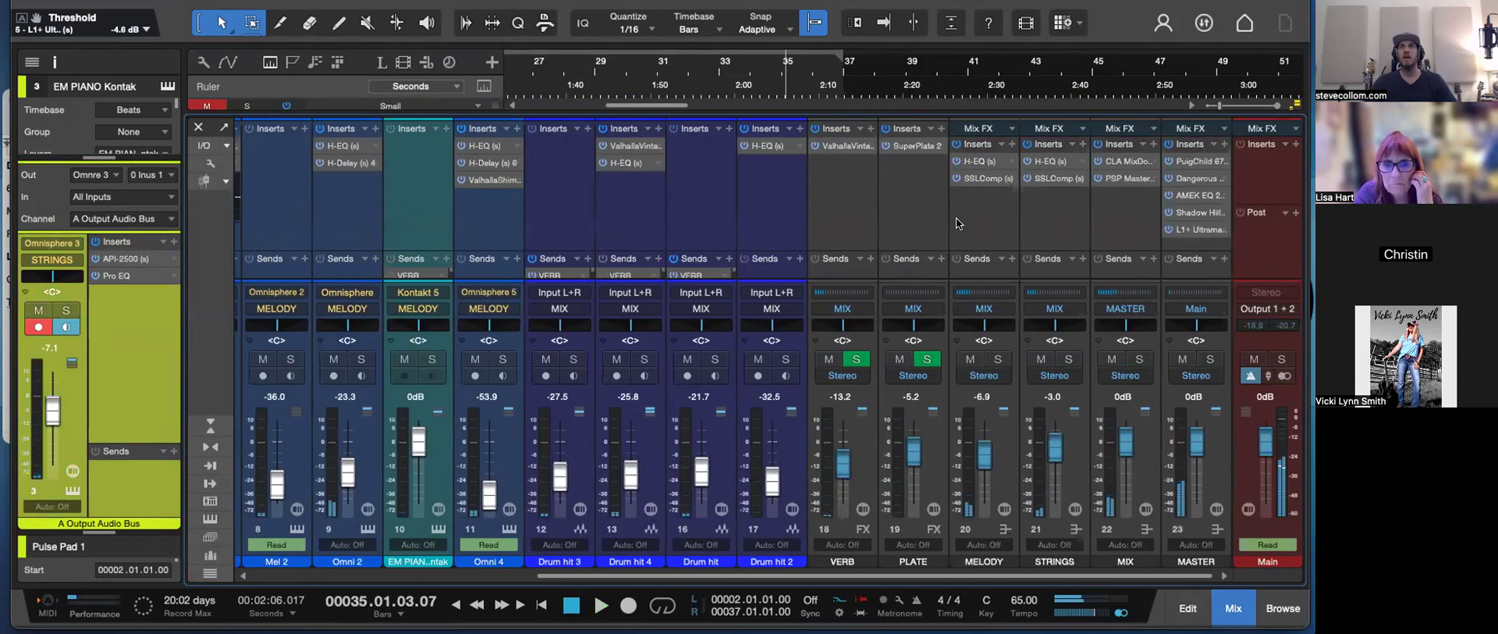
right_click(1059, 451)
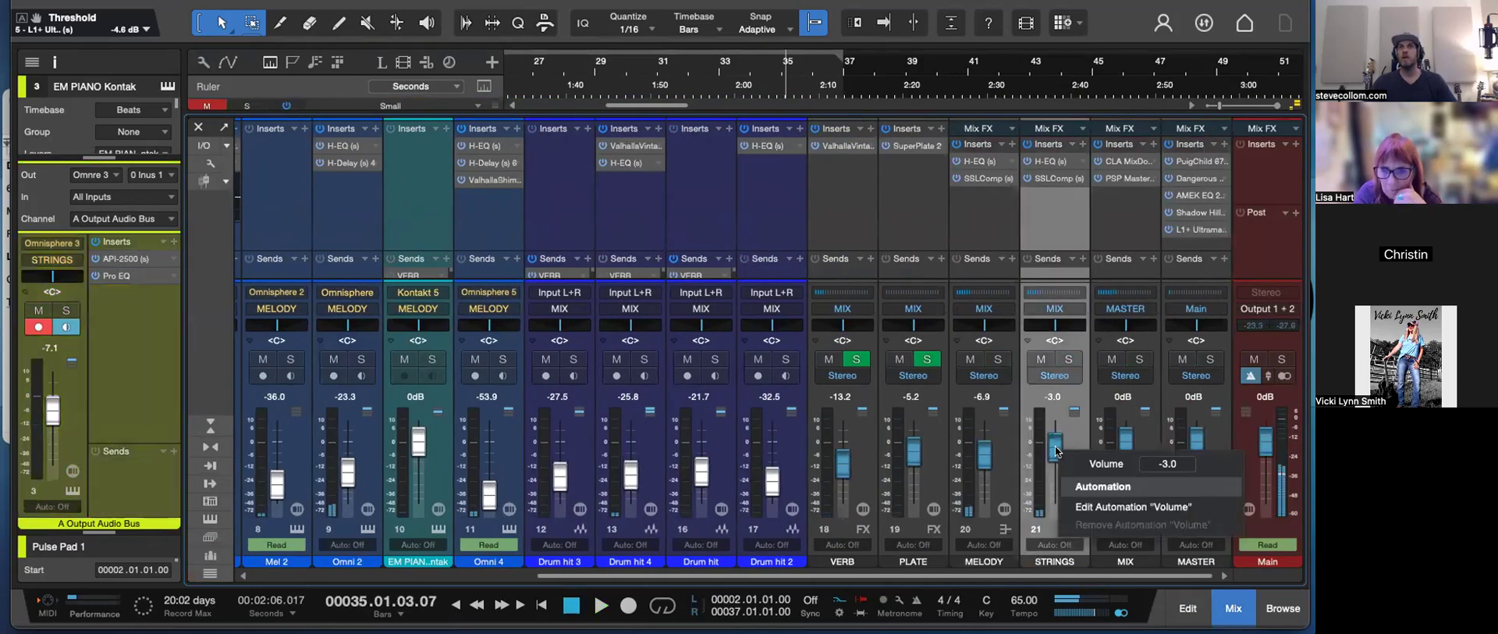
click(1098, 507)
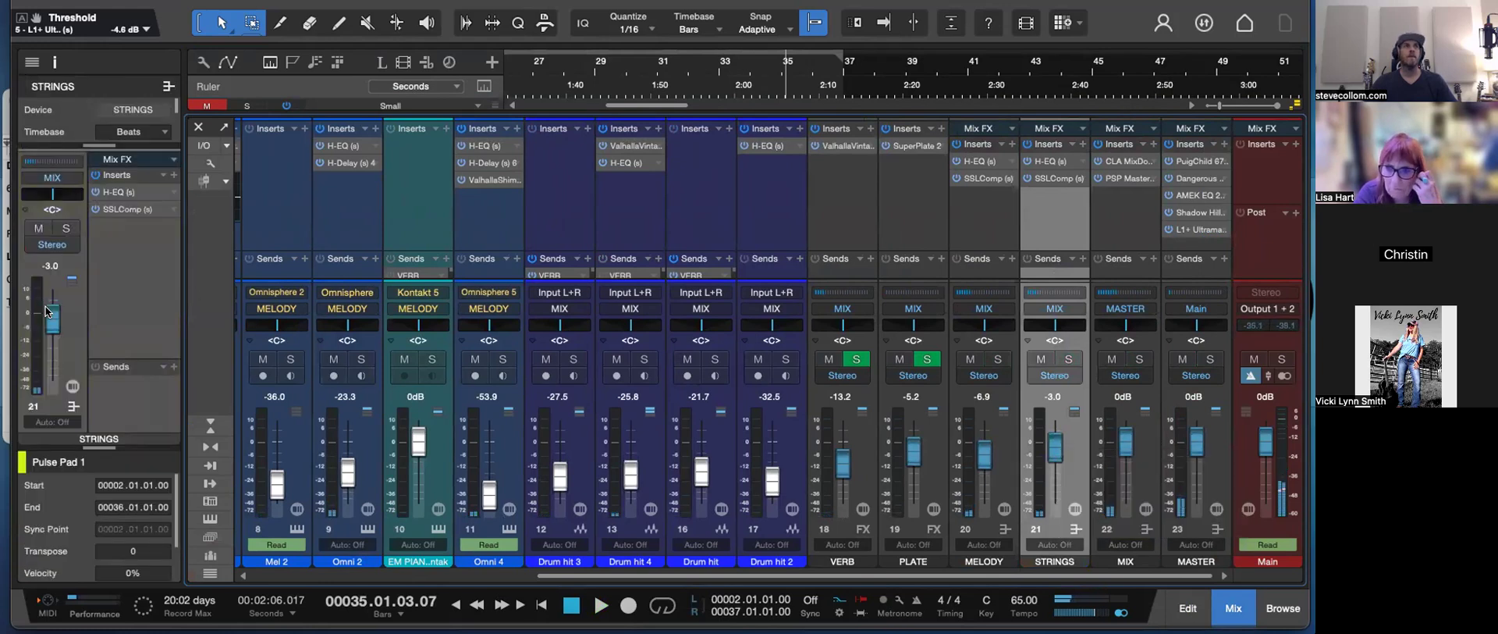
key(F3)
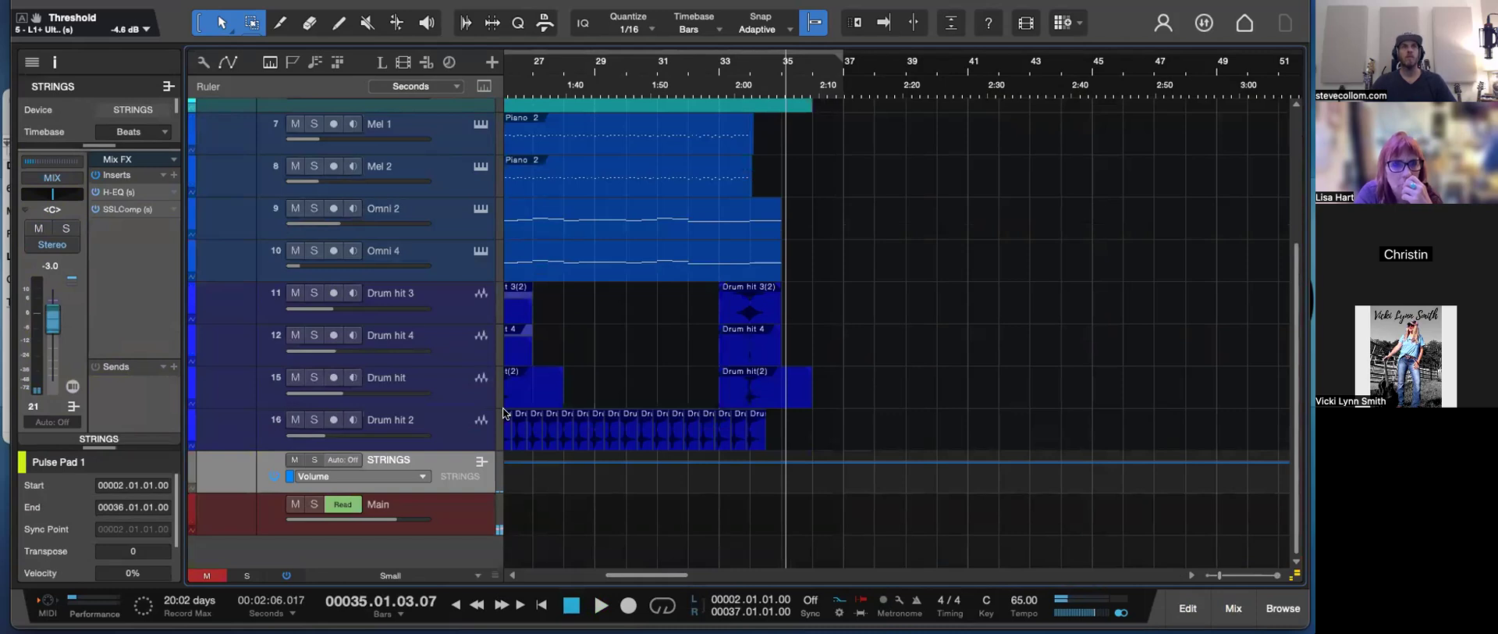
- Fade out the STRINGS bus volume to silence between bars 34 and 36
drag(783, 72, 742, 80)
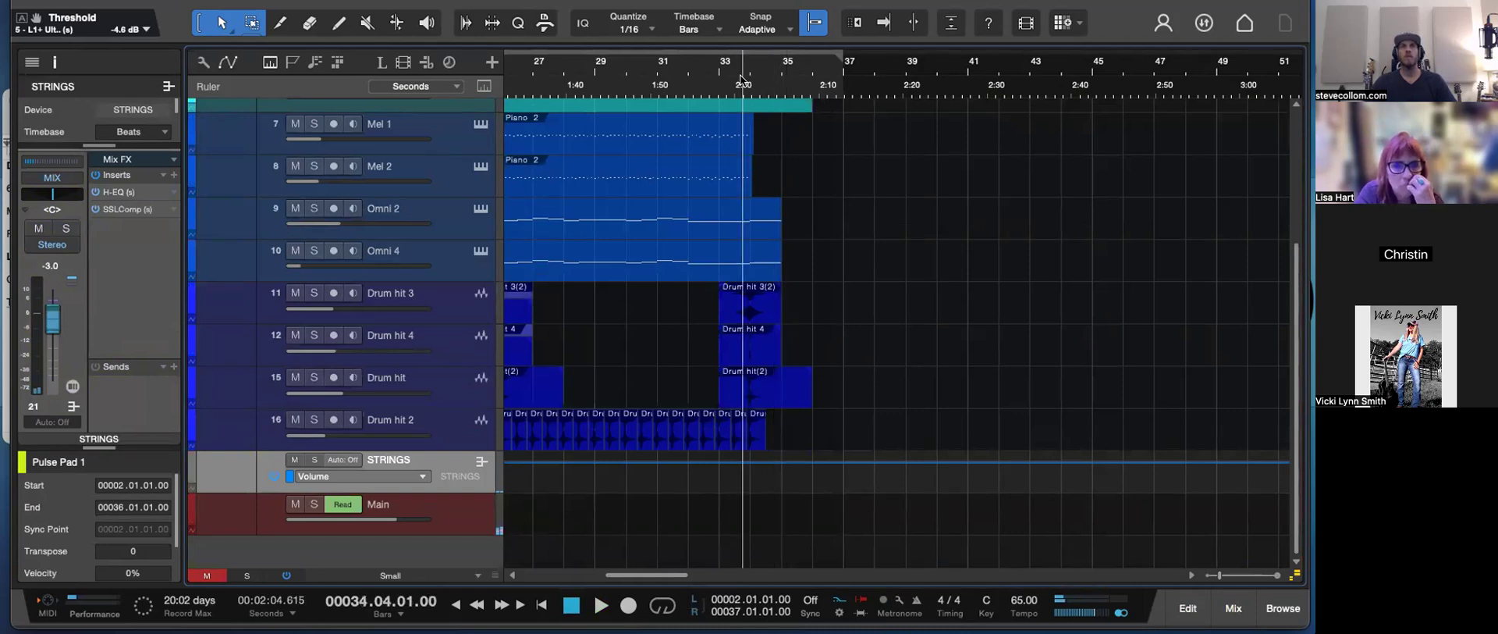
key(shift+e)
scroll(860, 262, down, 3)
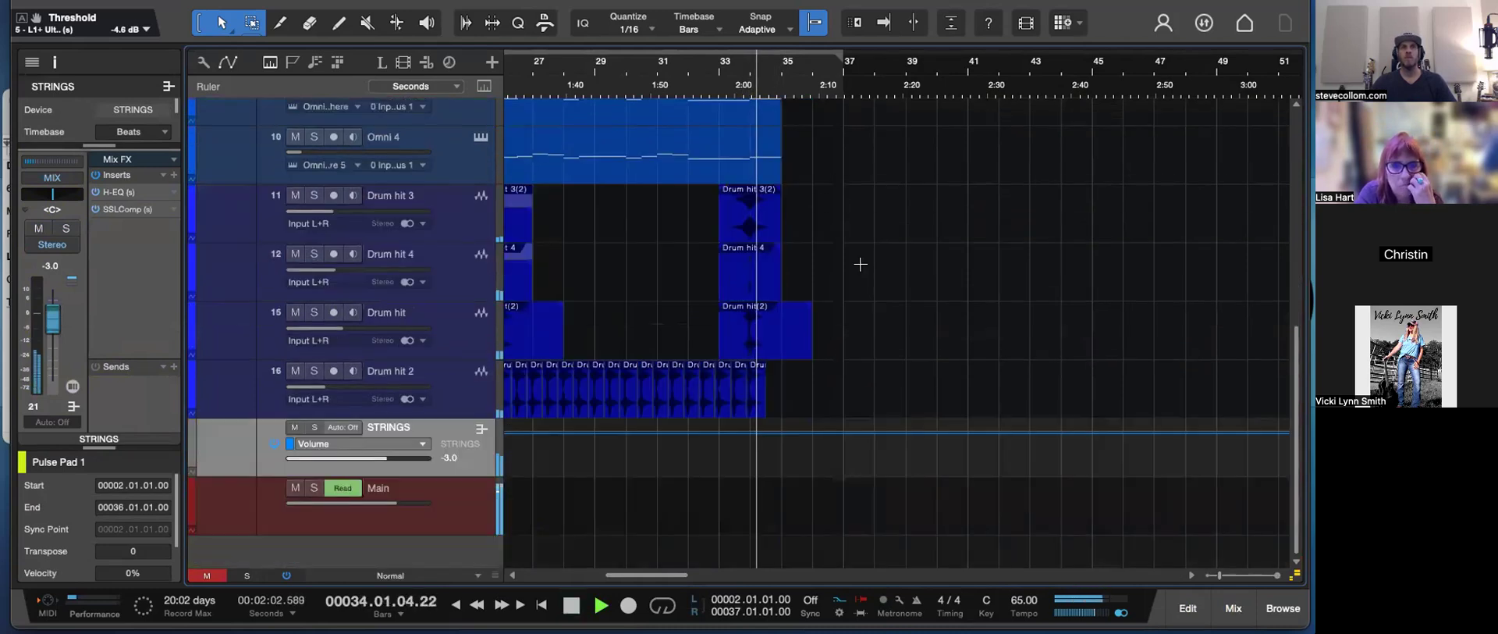
key(e)
drag(735, 442, 858, 519)
click(707, 77)
key(space)
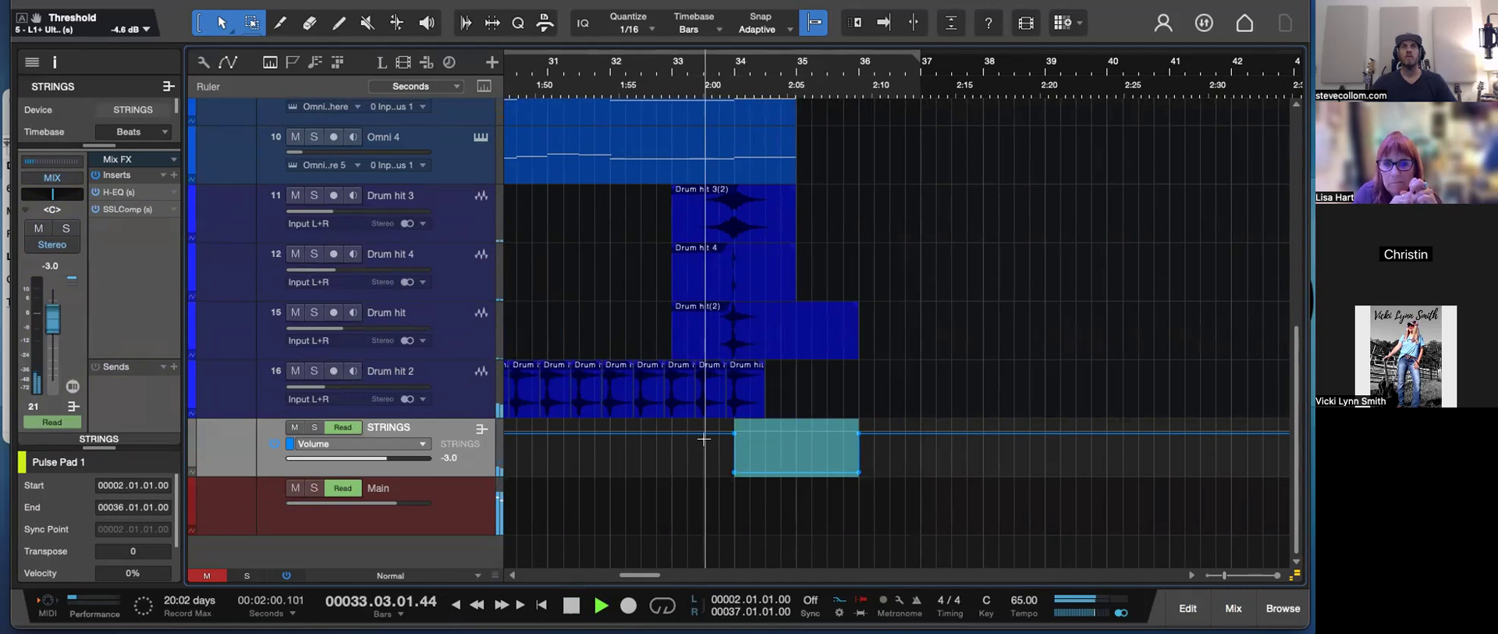
double_click(734, 472)
double_click(858, 435)
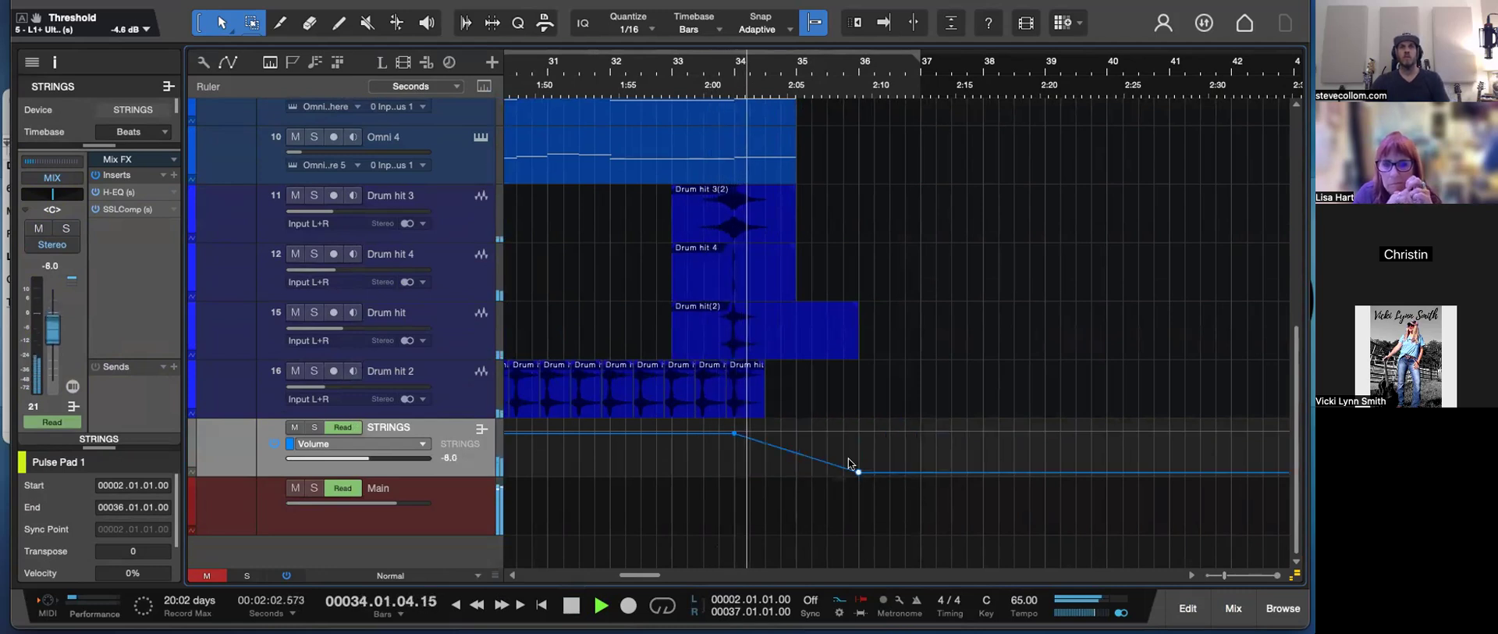
- Shorten the STRINGS volume fade to end midway through bar 35, bend it into a downward curve, and play the ending
drag(857, 473, 817, 489)
drag(781, 453, 779, 463)
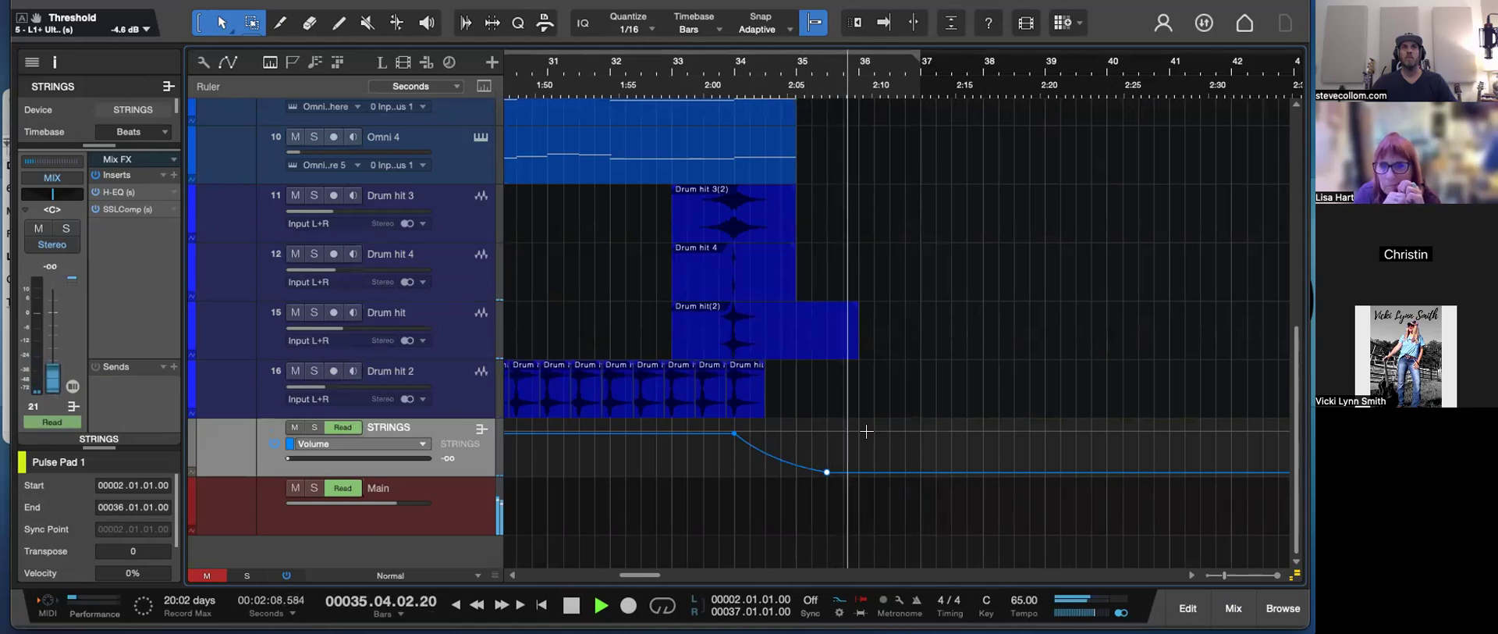
scroll(867, 430, up, 2)
scroll(866, 431, up, 8)
key(space)
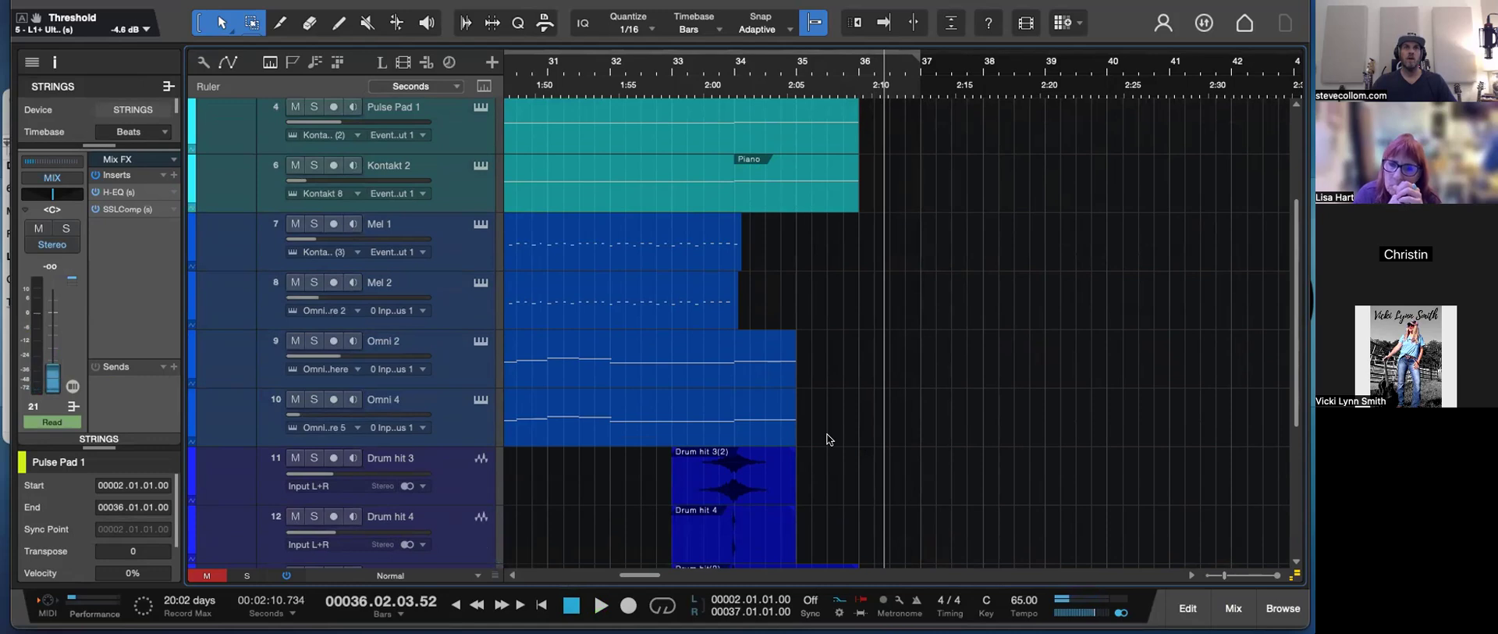
- Audition the Omni 4 track in solo around bar 34, and clear the solo
click(718, 87)
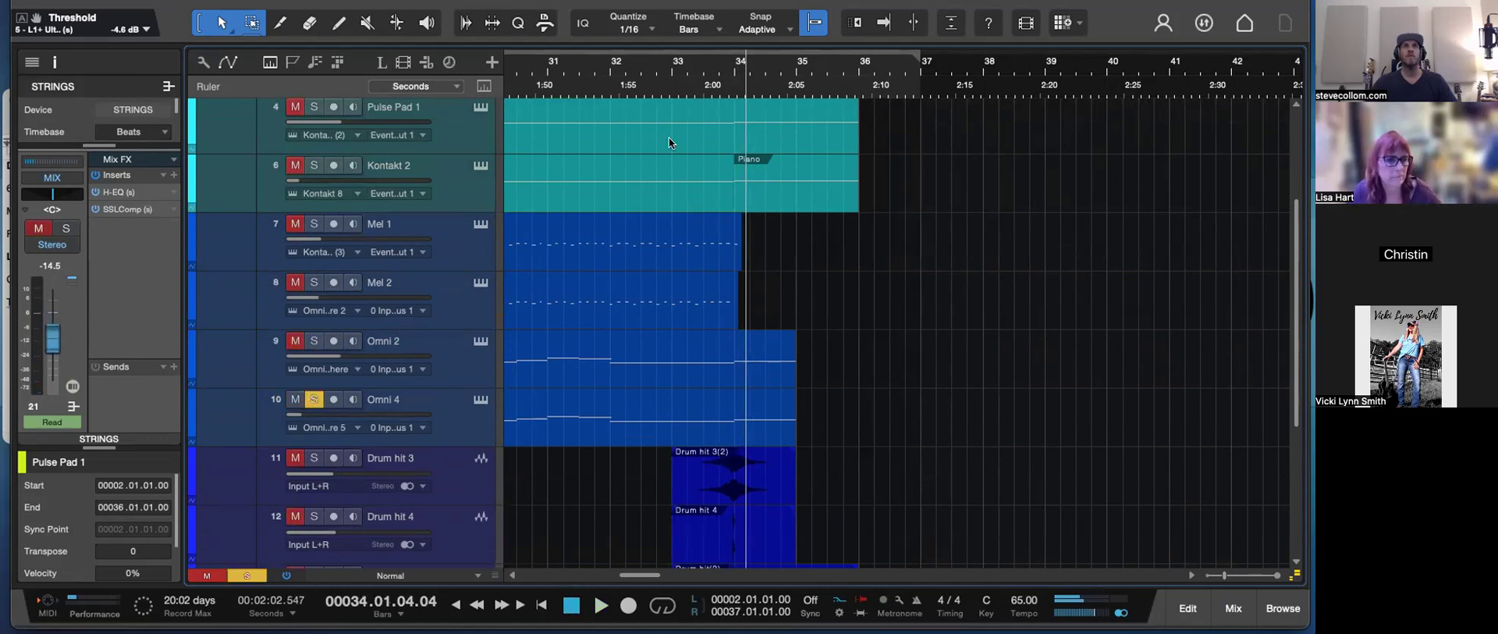
click(718, 84)
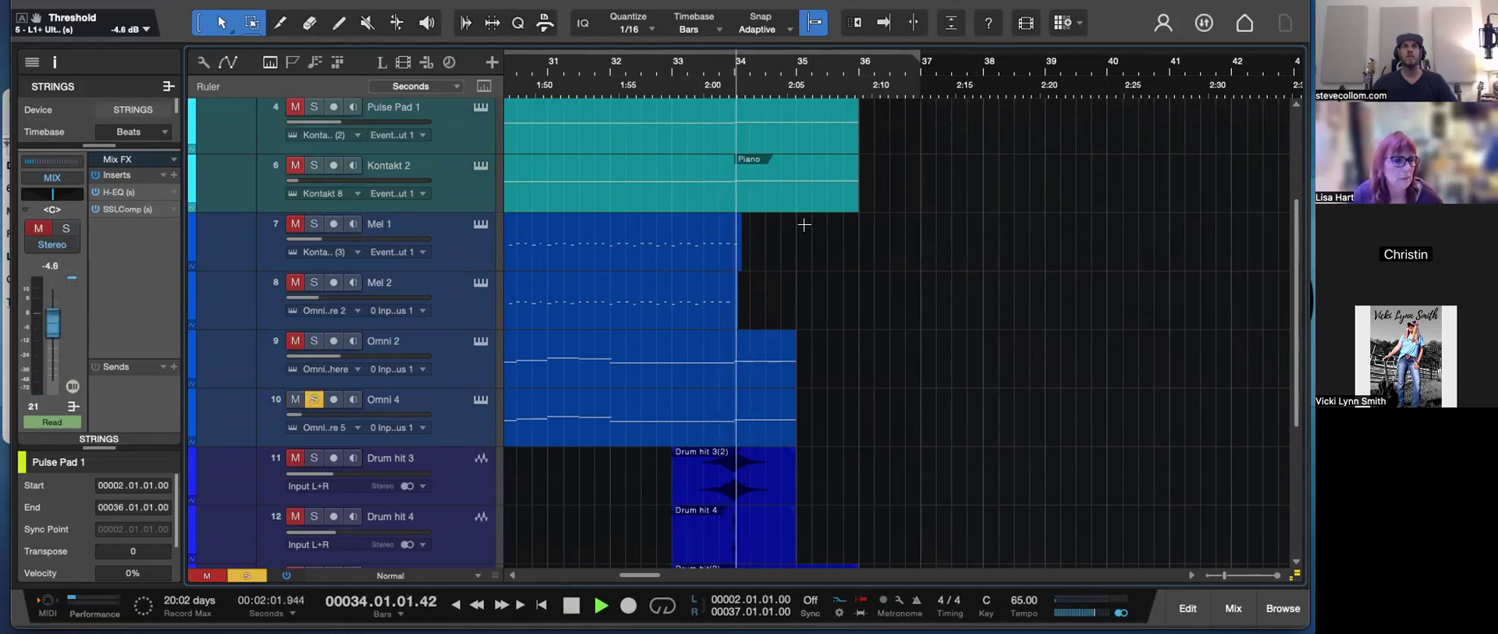
key(space)
click(314, 399)
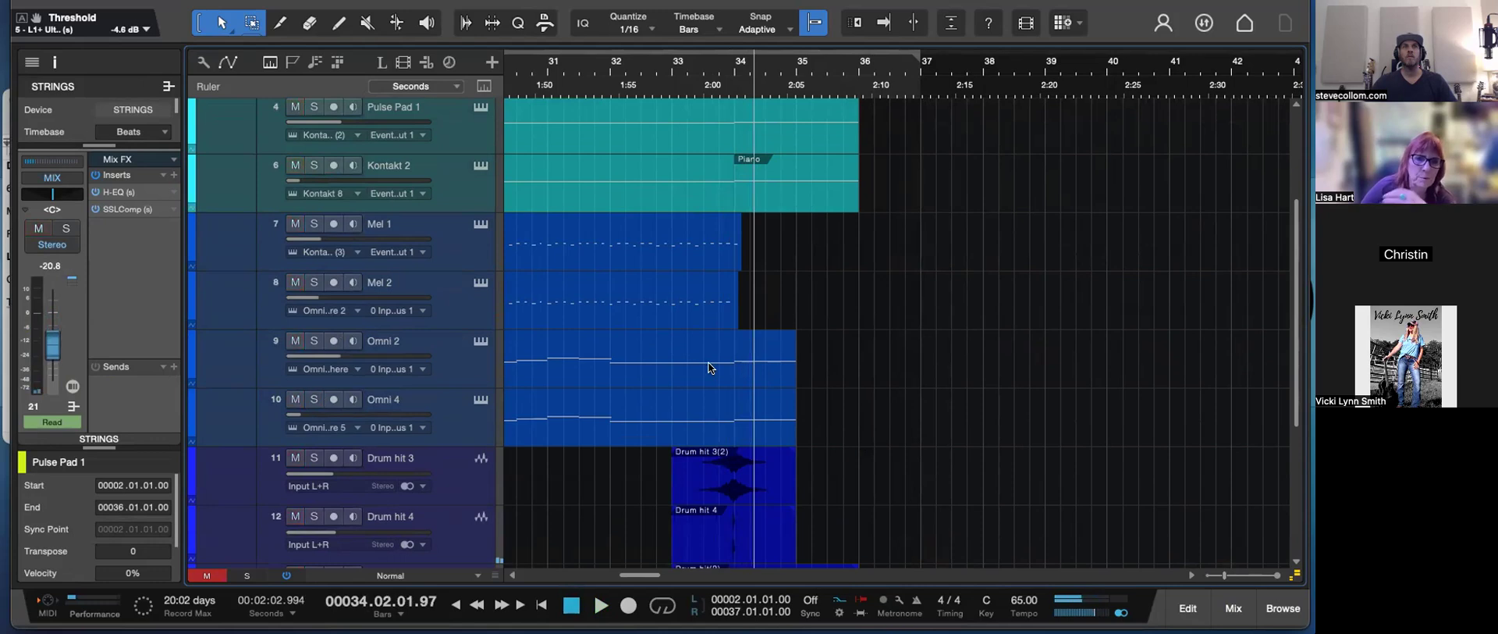
- Enlarge the Omni 2 track and add its audio channel's Volume parameter as an automation lane
click(527, 382)
drag(466, 384, 456, 436)
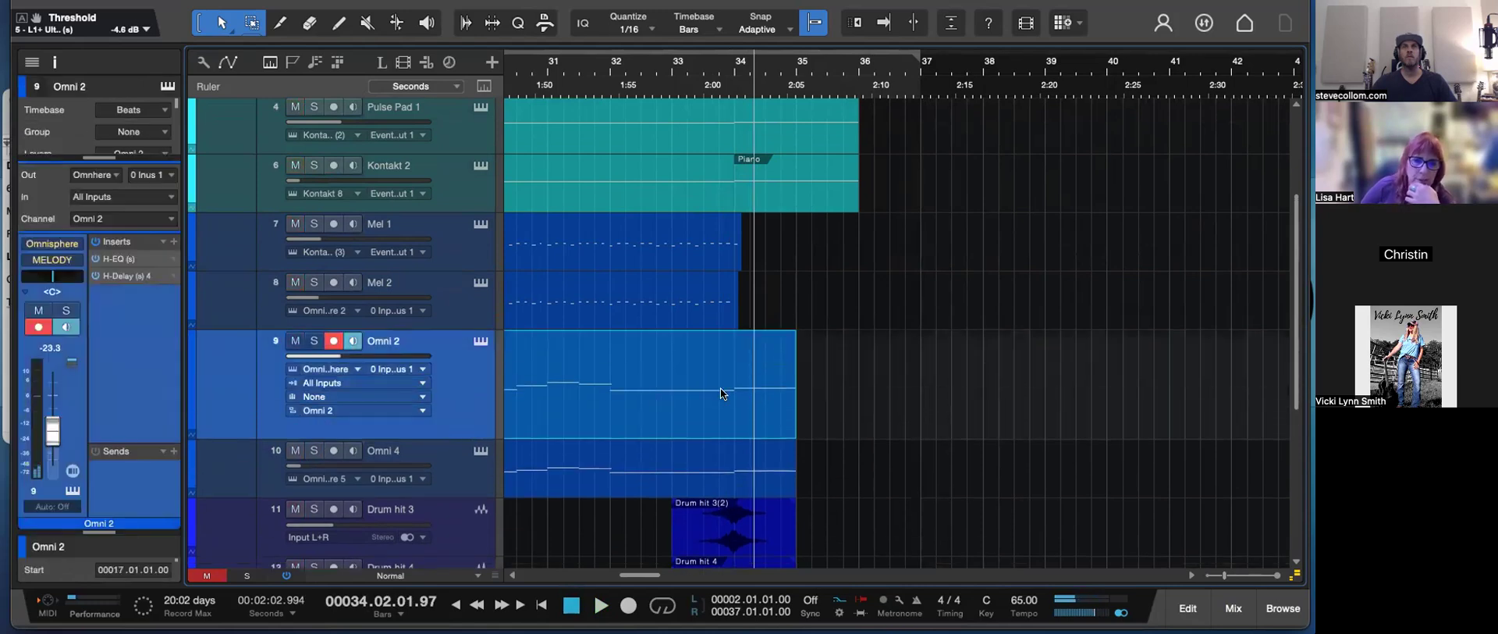
click(719, 83)
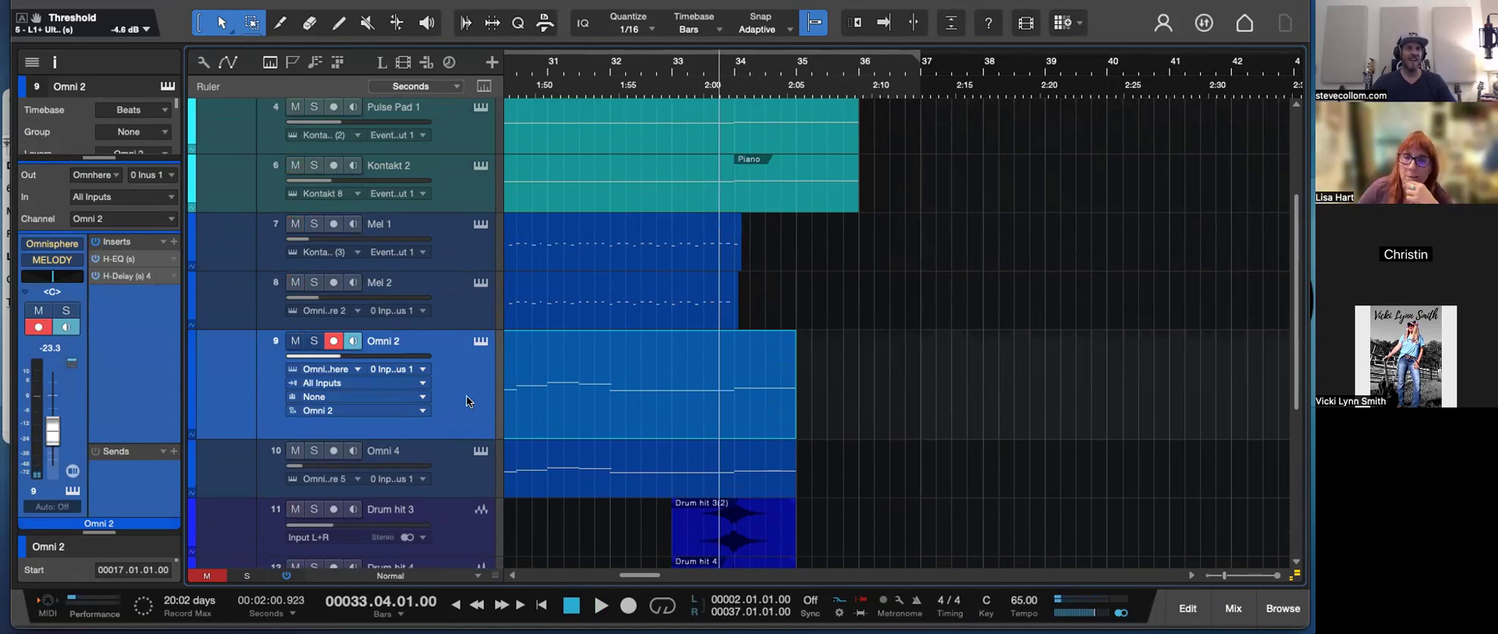
key(a)
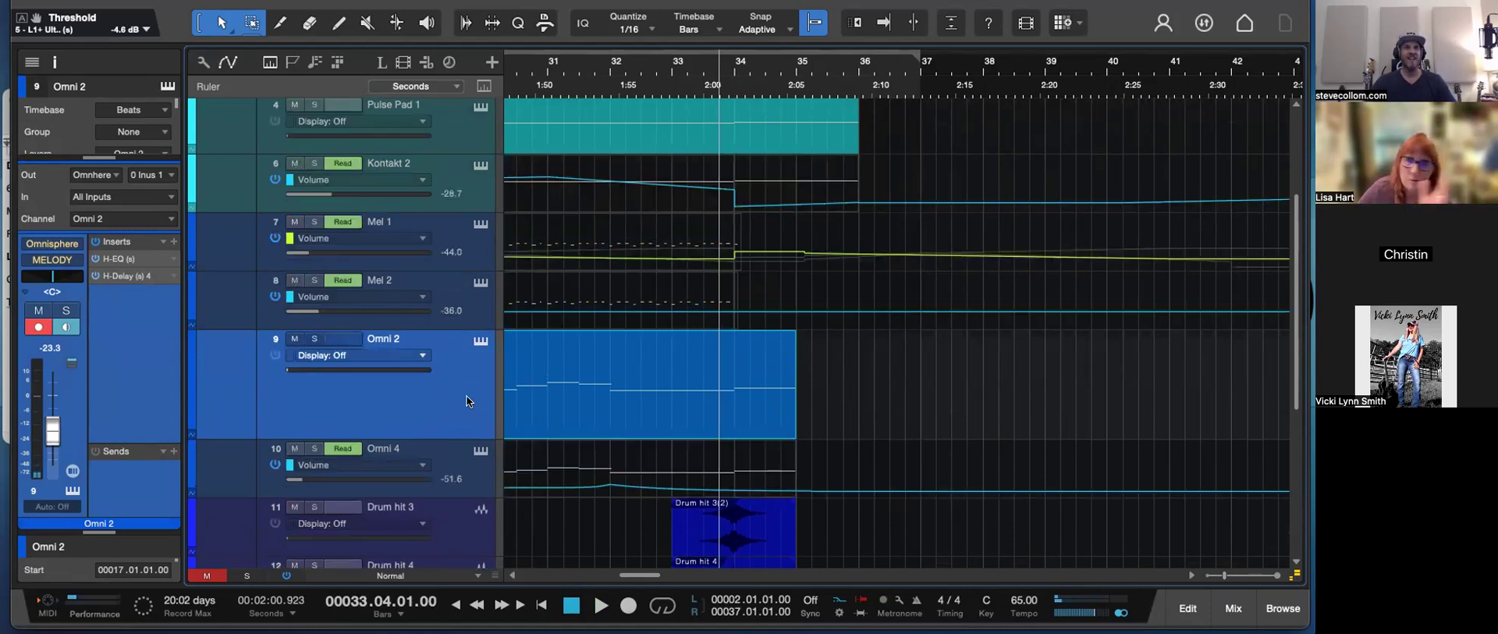
click(354, 352)
click(367, 396)
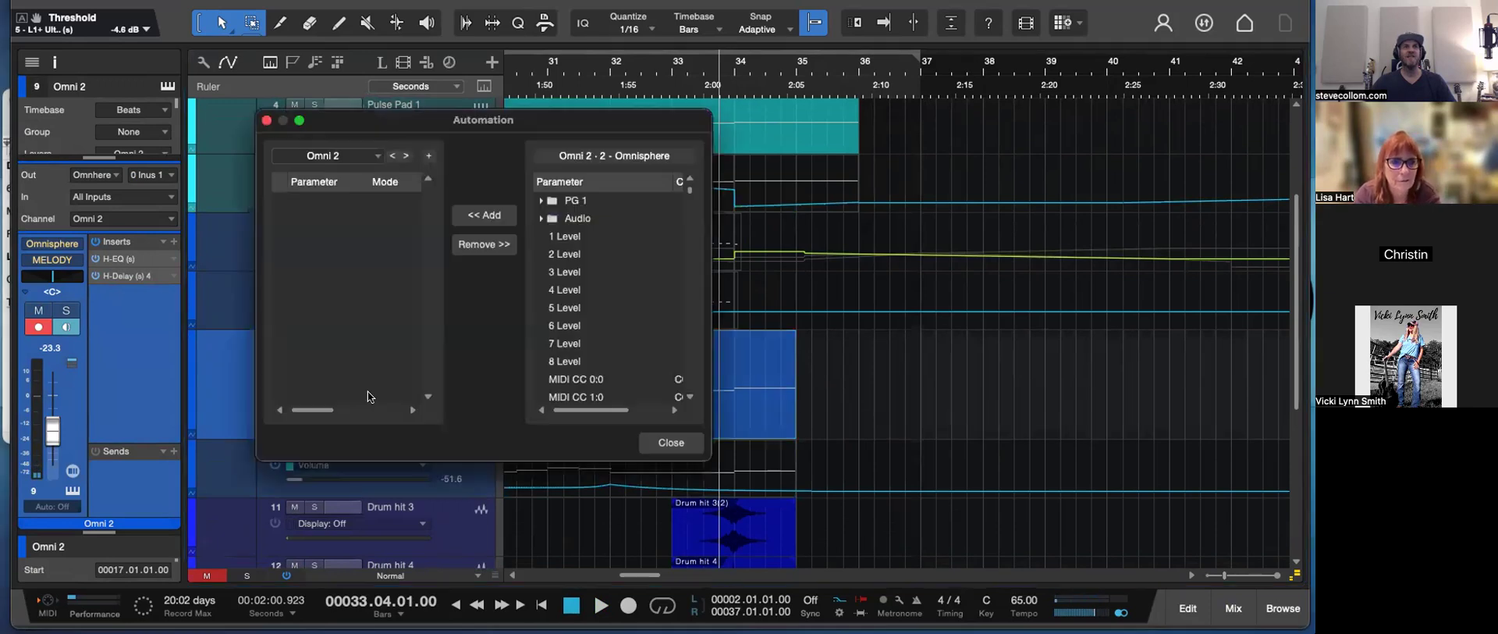
click(538, 218)
click(578, 273)
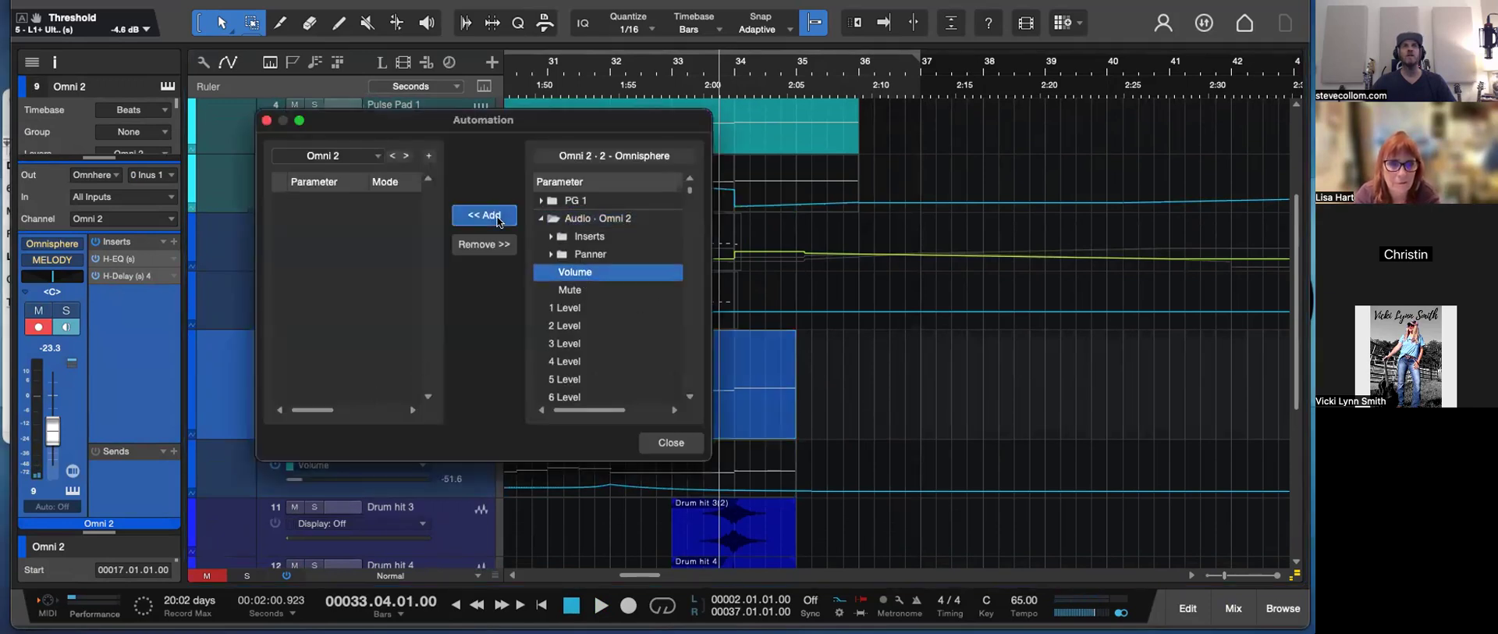
click(499, 218)
click(667, 444)
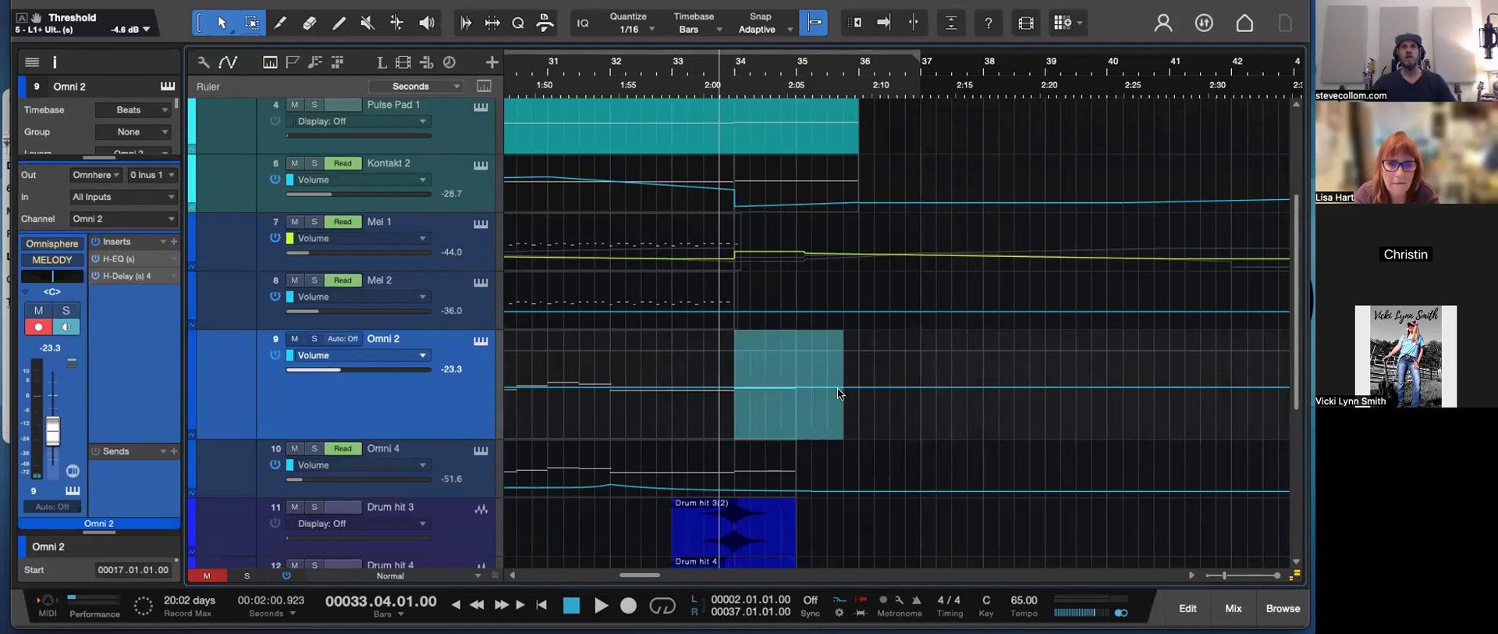
- Fade out the Omni 2 volume from bar 34 to bar 36 with a slight curve, and play from before bar 33
click(788, 360)
drag(731, 350, 834, 497)
double_click(733, 436)
double_click(858, 388)
click(697, 74)
click(795, 412)
drag(794, 413, 799, 407)
click(632, 92)
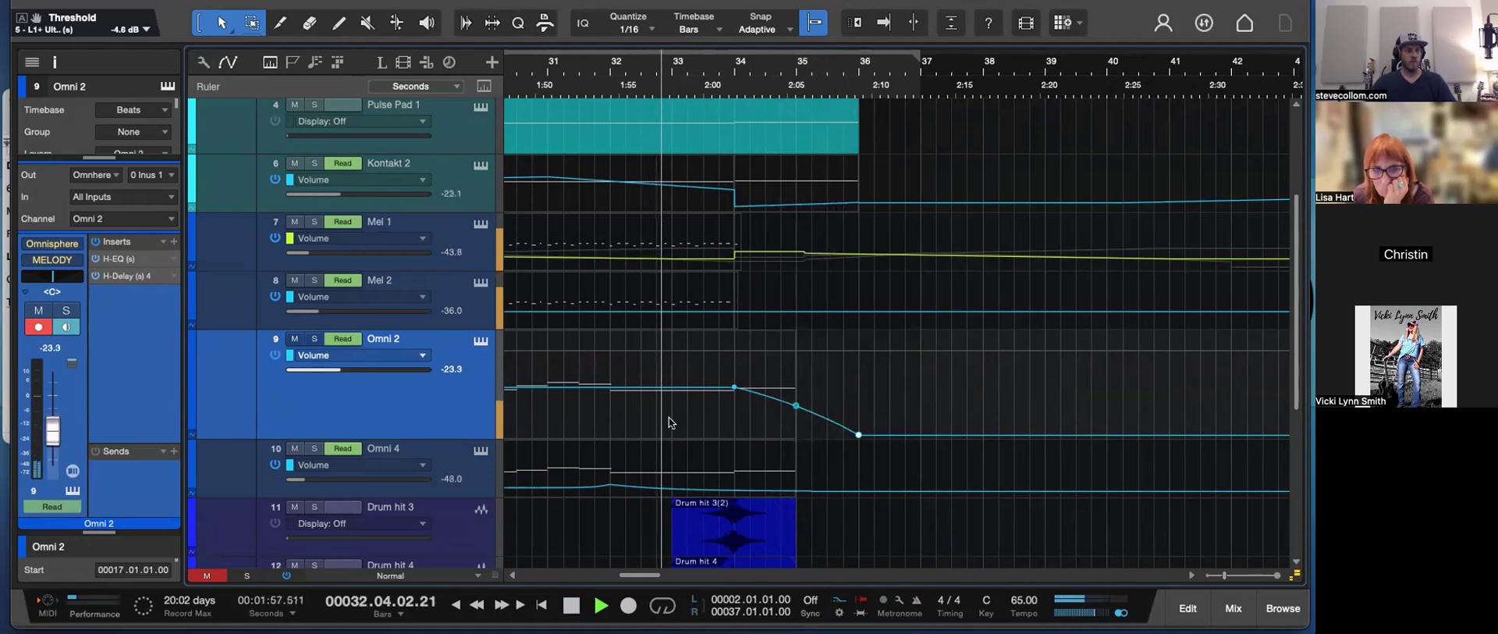
- Set the velocity of the C 3 note at bar 34 in the Omni 2 part to 30% and close the note editor
key(a)
double_click(770, 415)
click(920, 288)
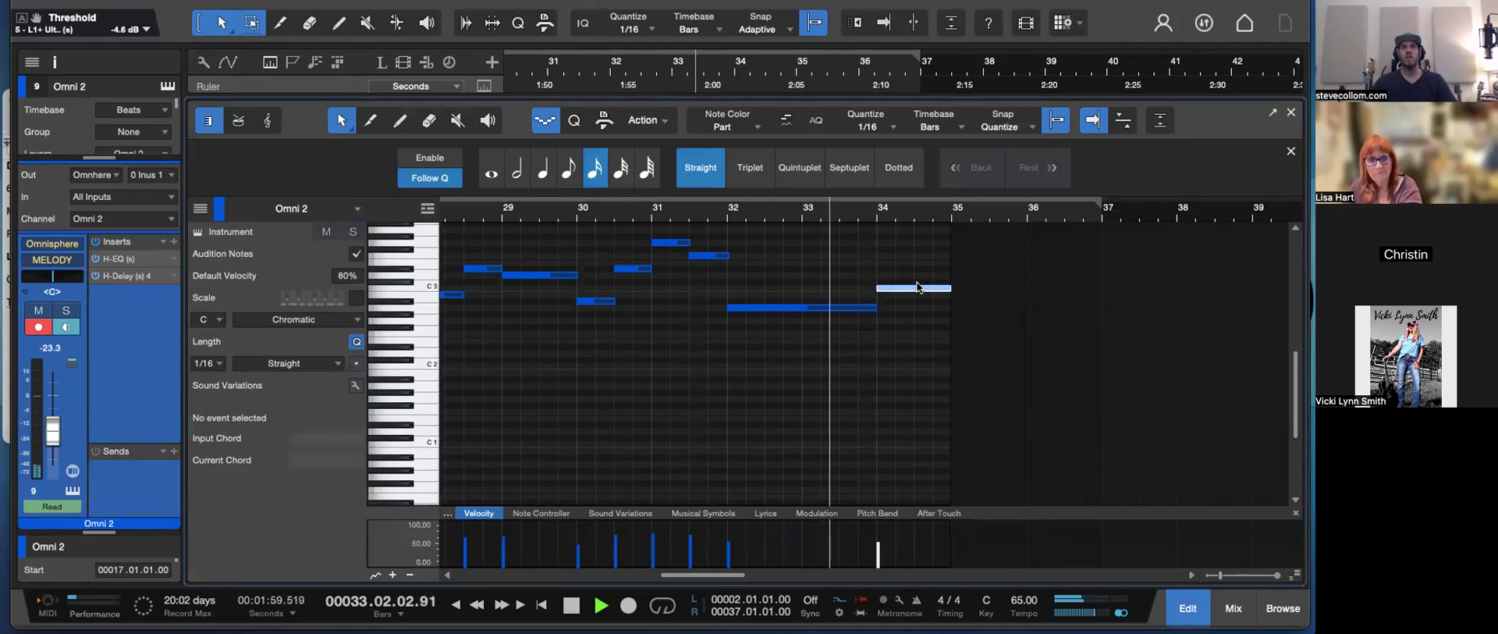
drag(875, 558, 876, 567)
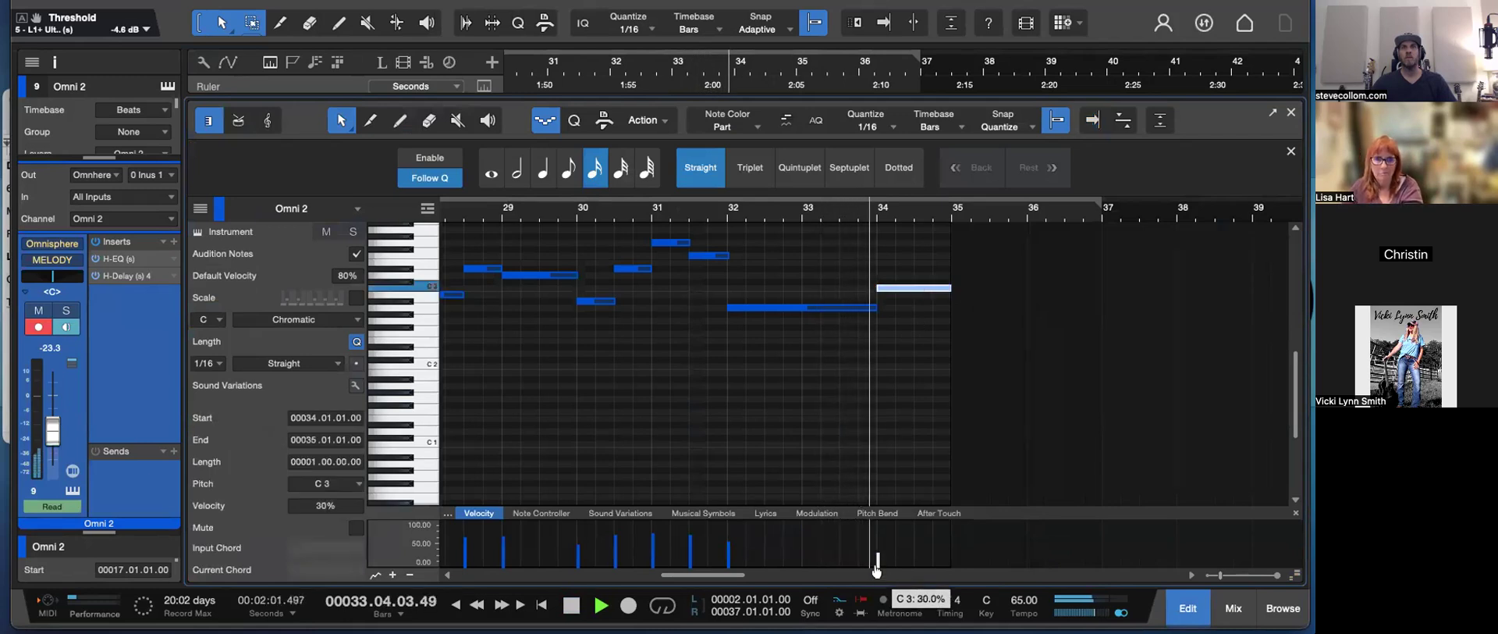
key(F2)
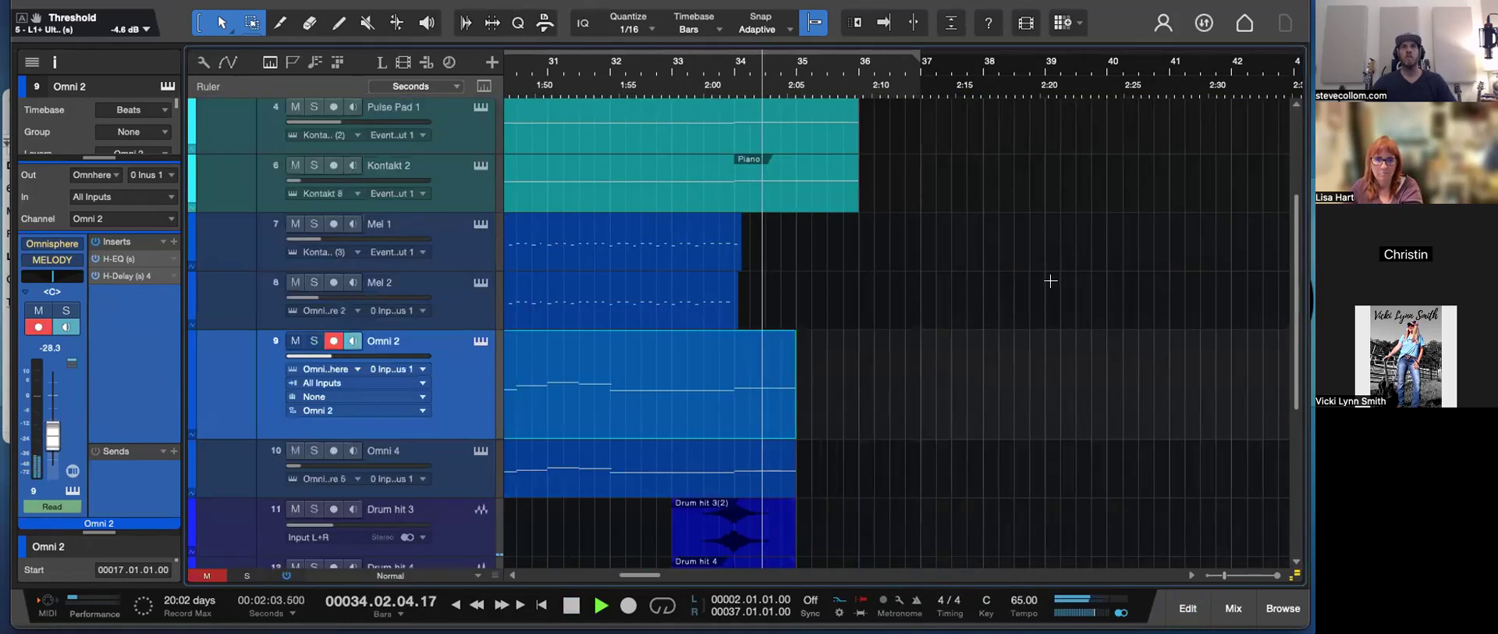
- Play the ending past bar 36, and show enlarged volume automation lanes for the STRINGS bus and Main output
scroll(936, 343, down, 4)
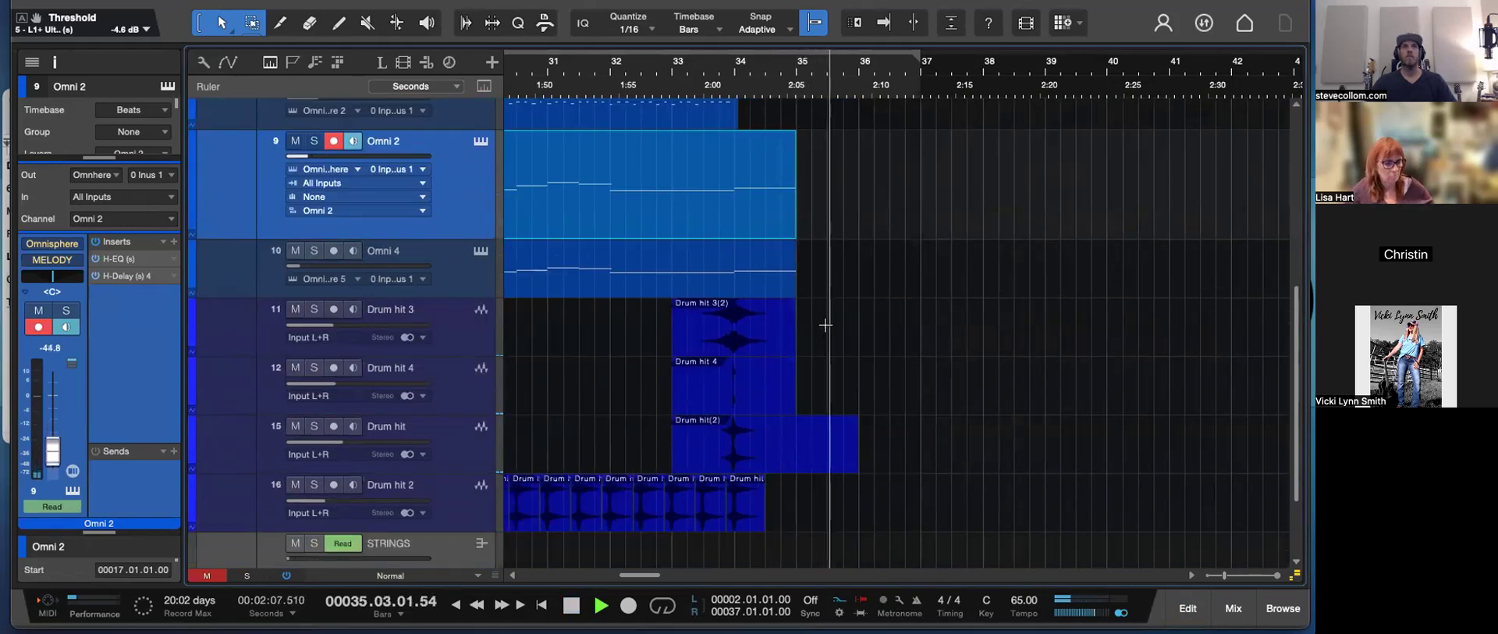
key(w)
scroll(874, 308, down, 1)
scroll(874, 309, down, 2)
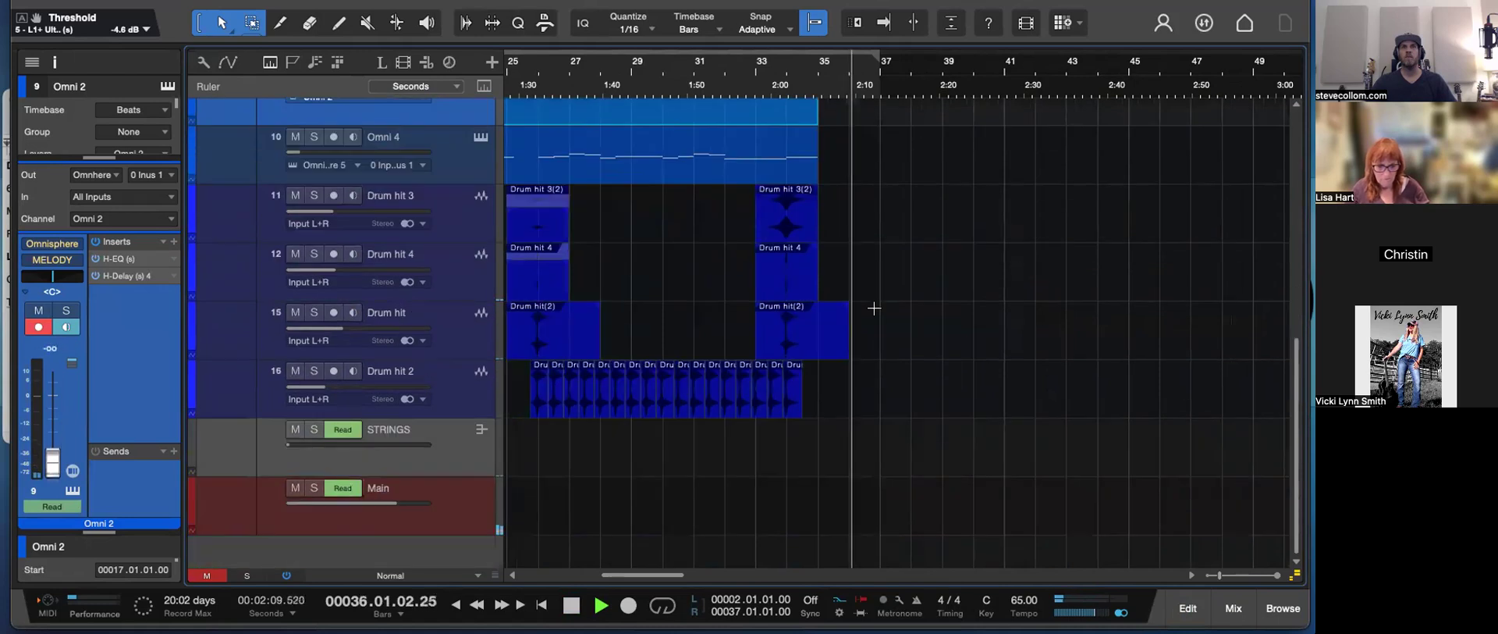
key(space)
key(a)
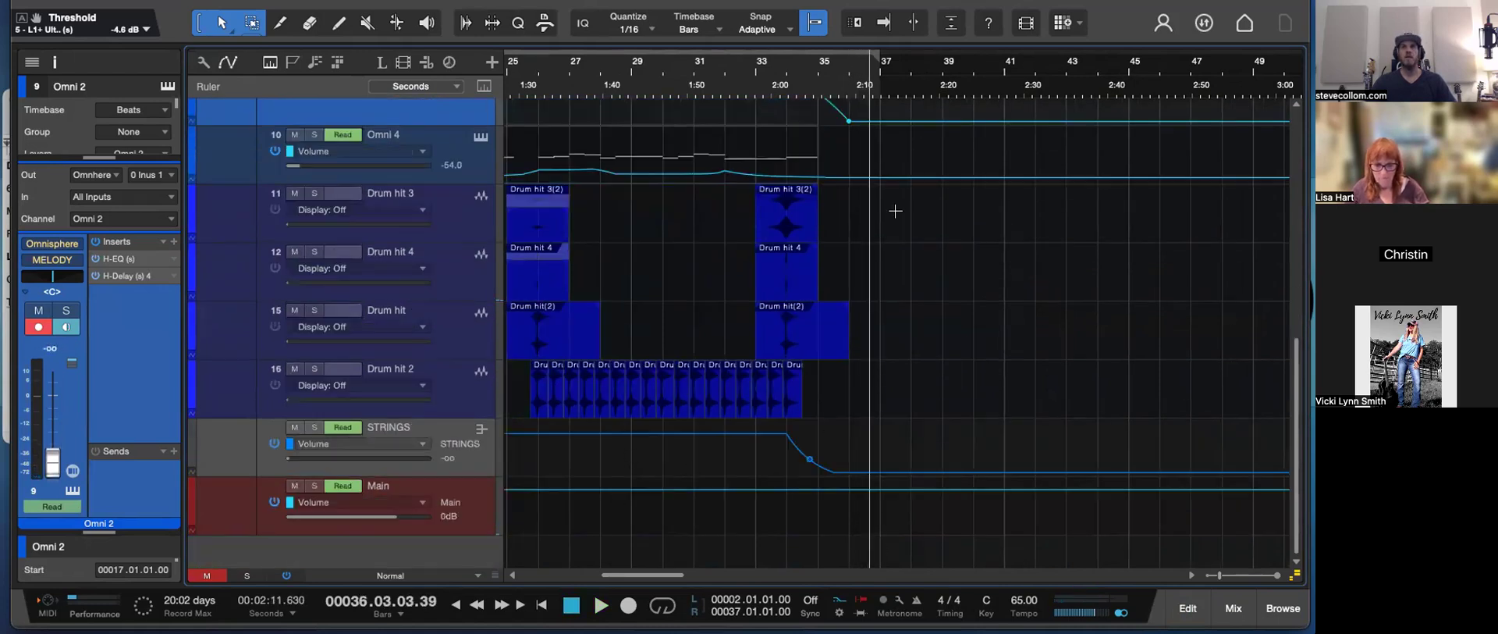
click(801, 78)
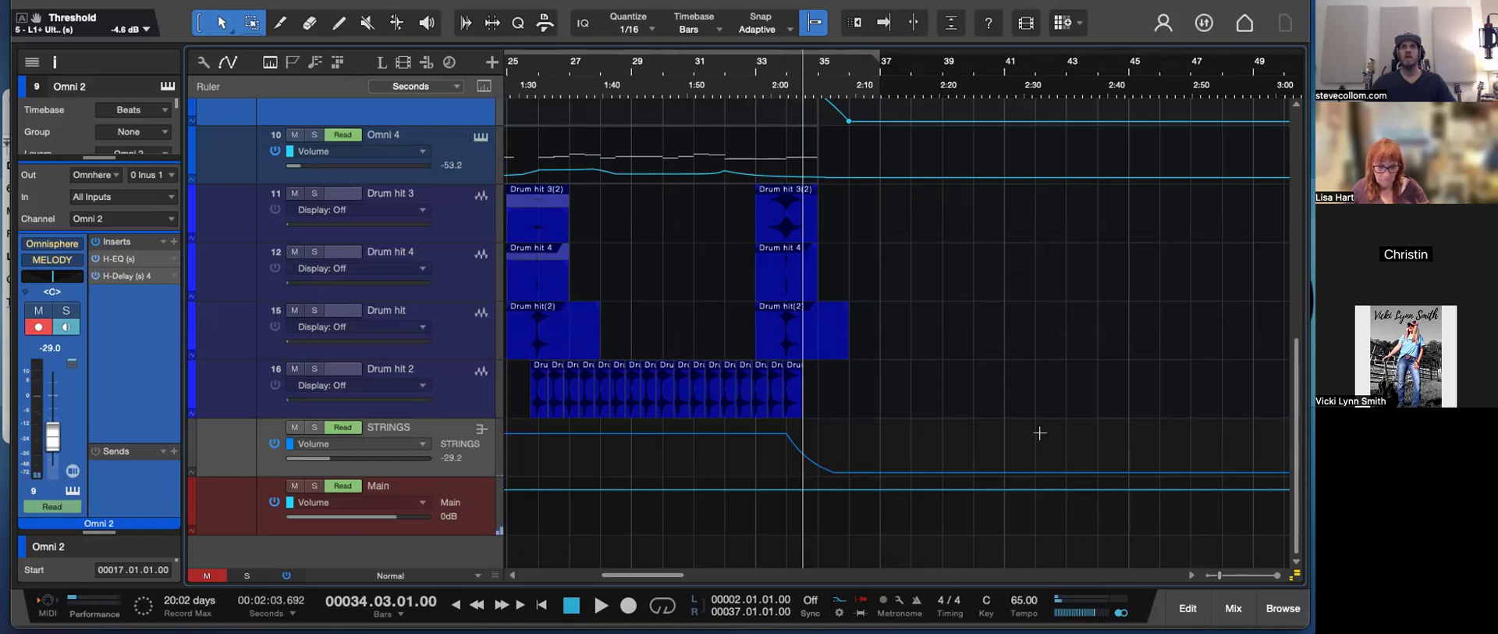
key(e)
key(shift+e)
scroll(887, 441, down, 3)
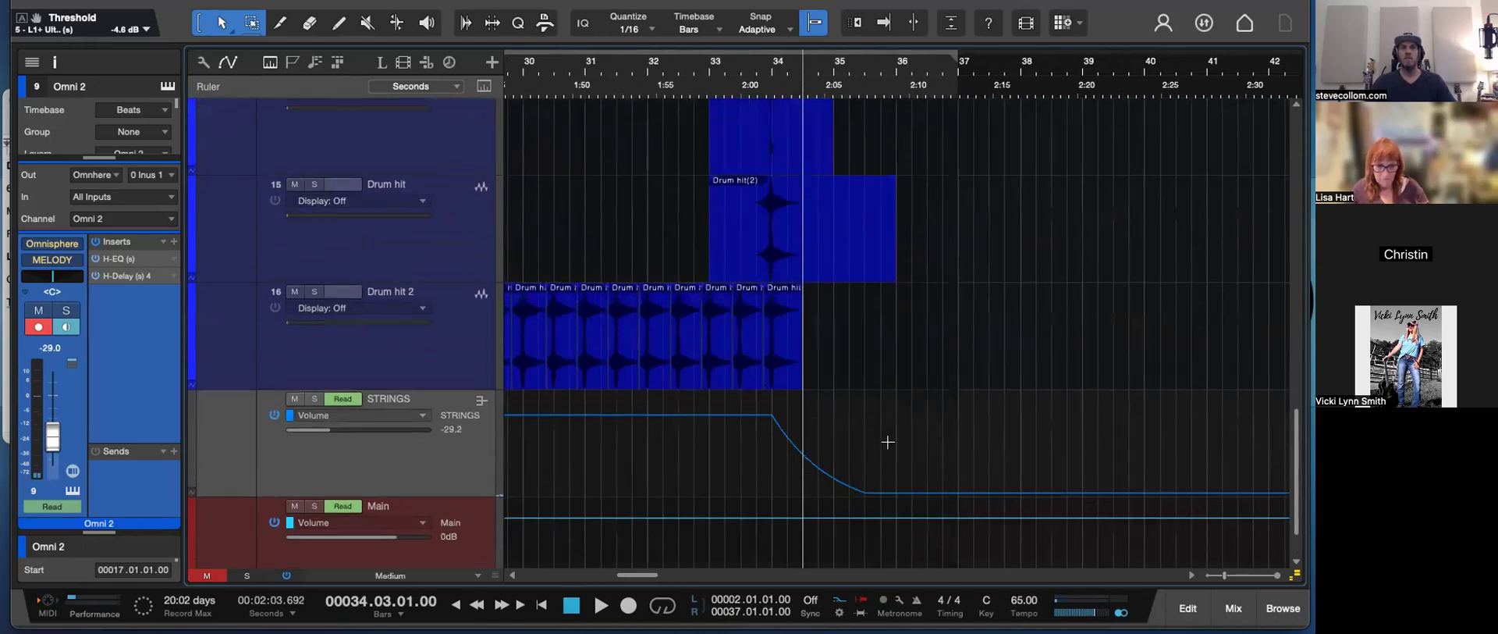
- Fade out the Main output volume with a curve from just after bar 34 to silence at bar 36
key(space)
key(e)
key(space)
drag(753, 460, 969, 547)
drag(750, 534, 869, 489)
key(space)
click(715, 92)
key(space)
double_click(984, 450)
drag(869, 490, 882, 472)
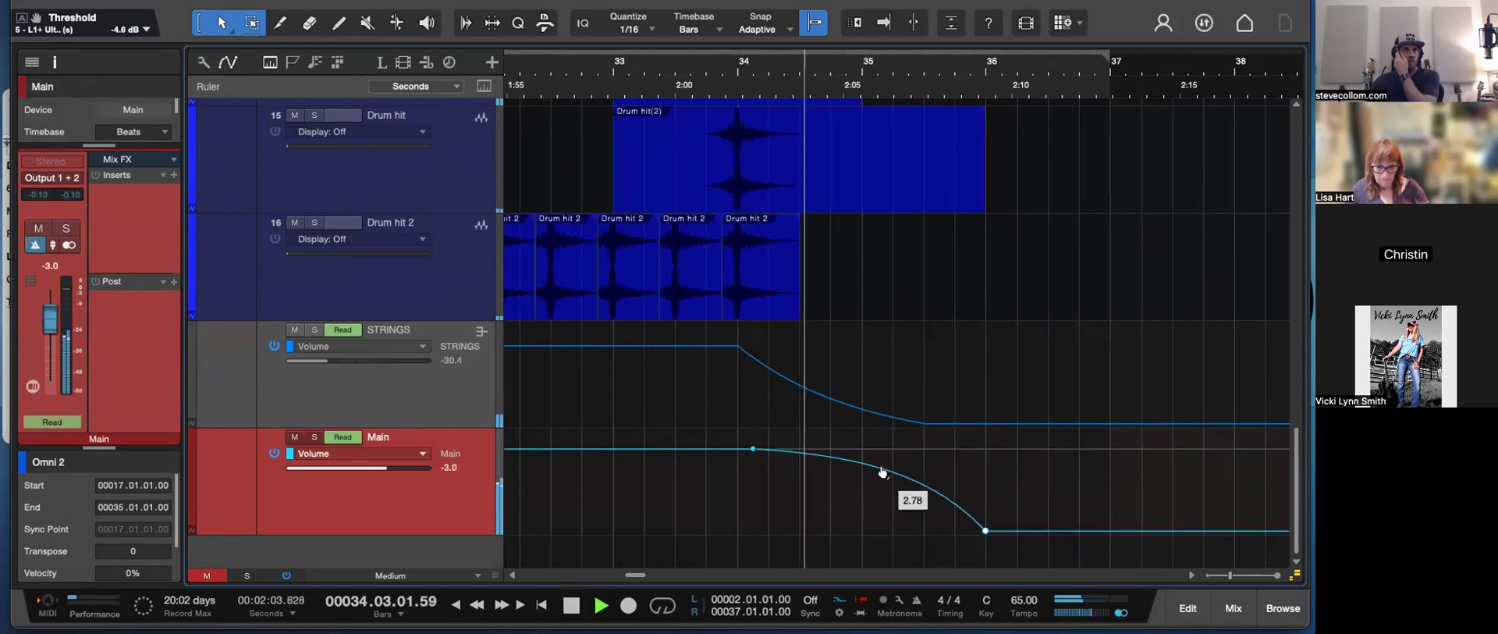
- Set the right end of the loop range to bar 36 and return the playhead to bar 33
mouse_move(1107, 61)
mouse_down()
mouse_move(1001, 78)
mouse_move(982, 59)
mouse_up()
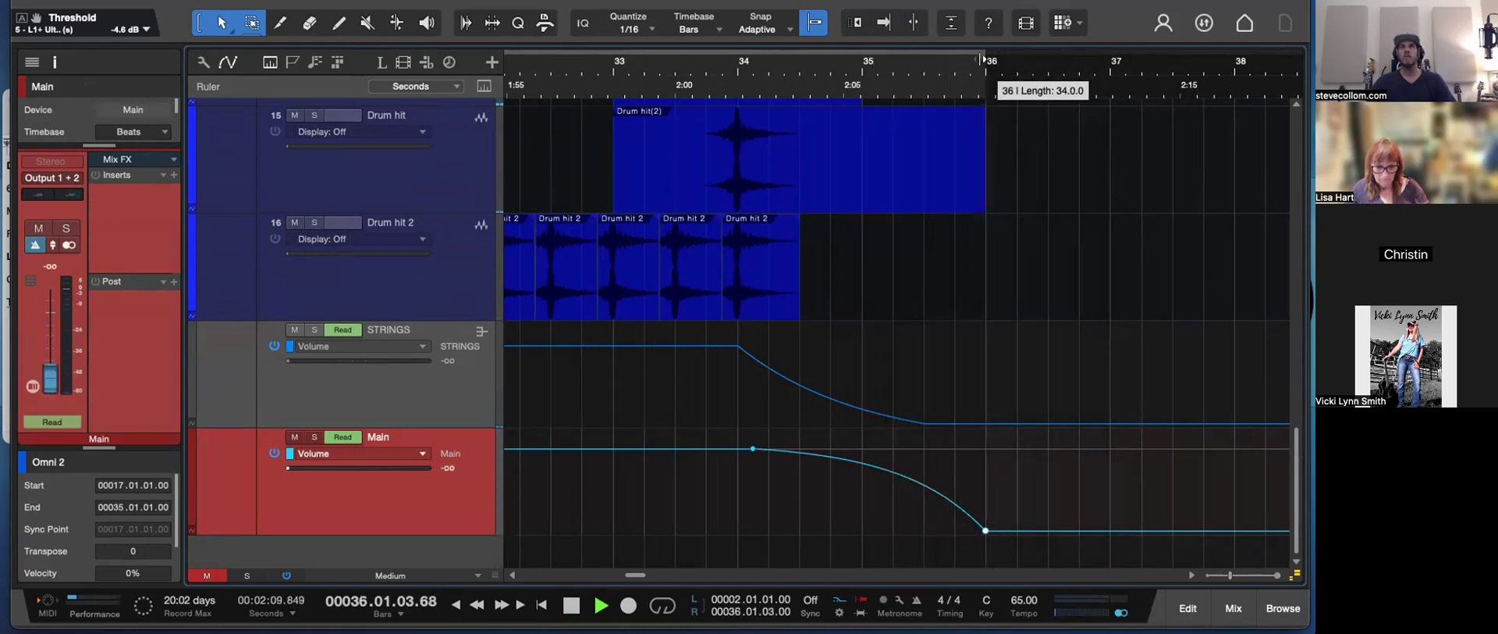
click(663, 80)
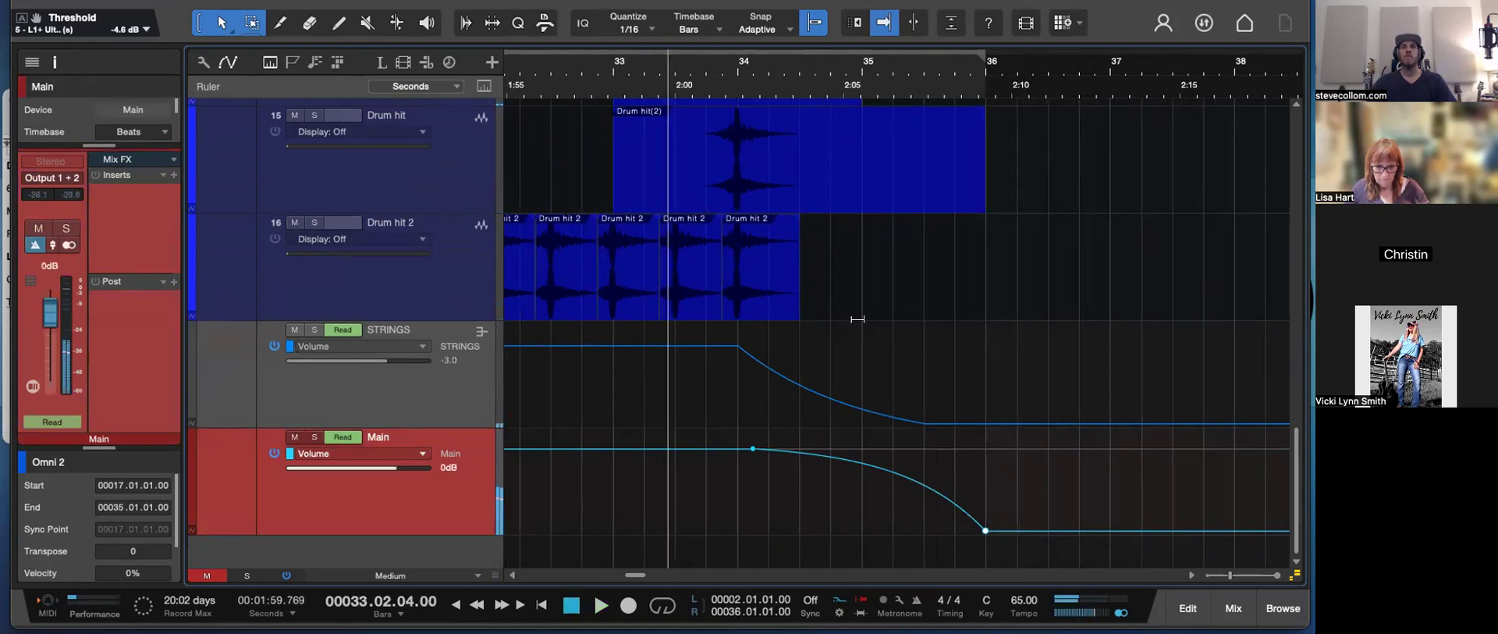
- Soften the start of the STRINGS fade with added points in bars 33 and 34 and a lowered bar 34 point, and replay it
click(667, 345)
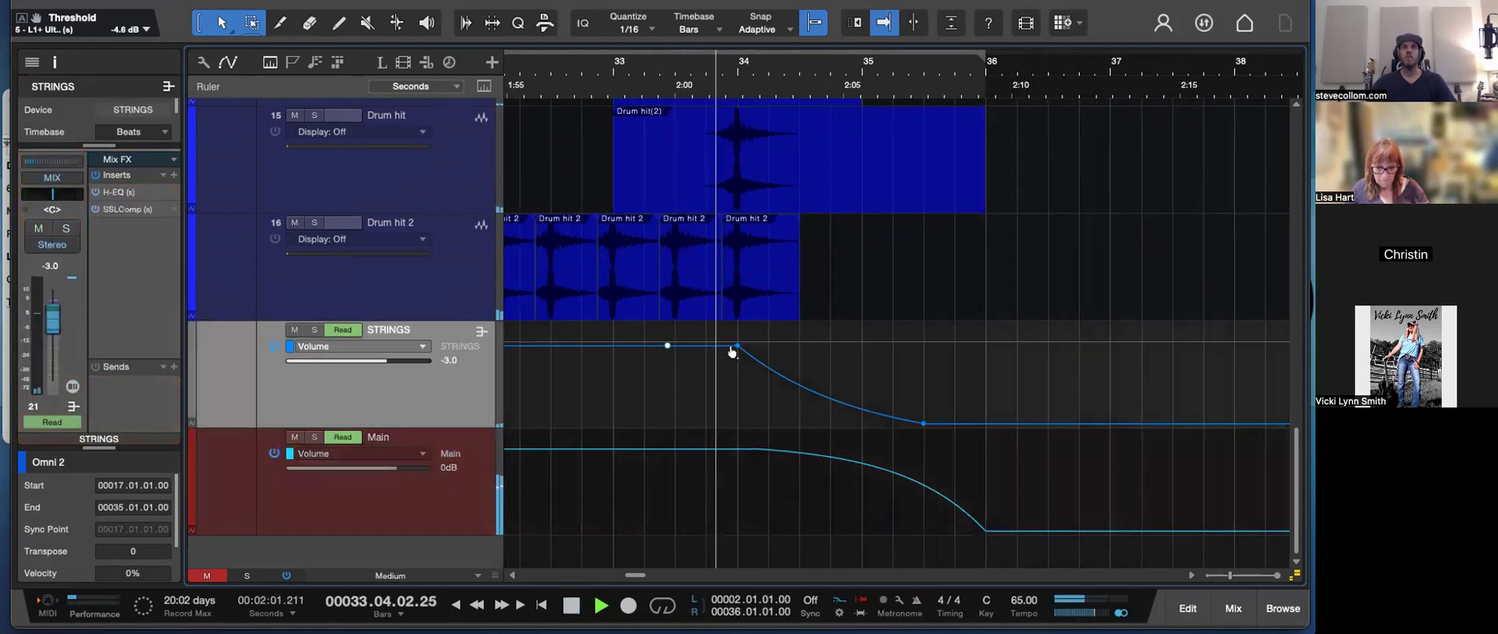
click(768, 371)
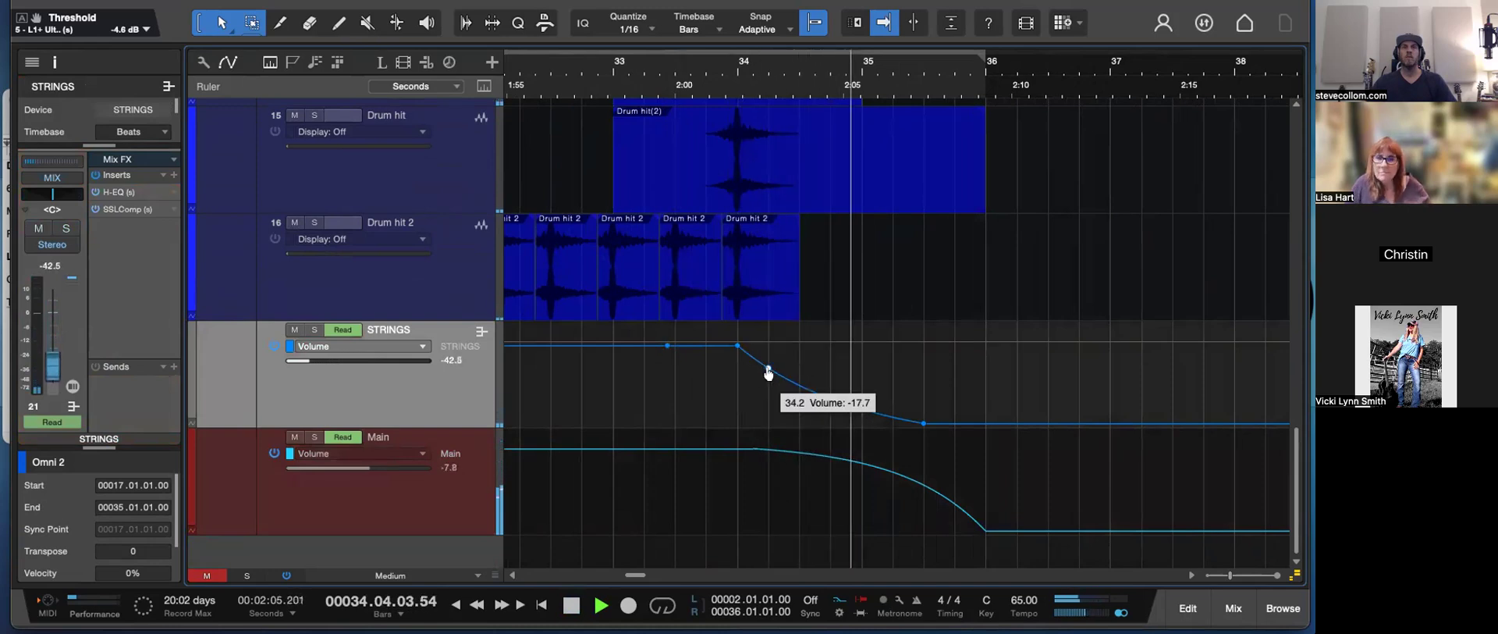
drag(769, 372, 738, 356)
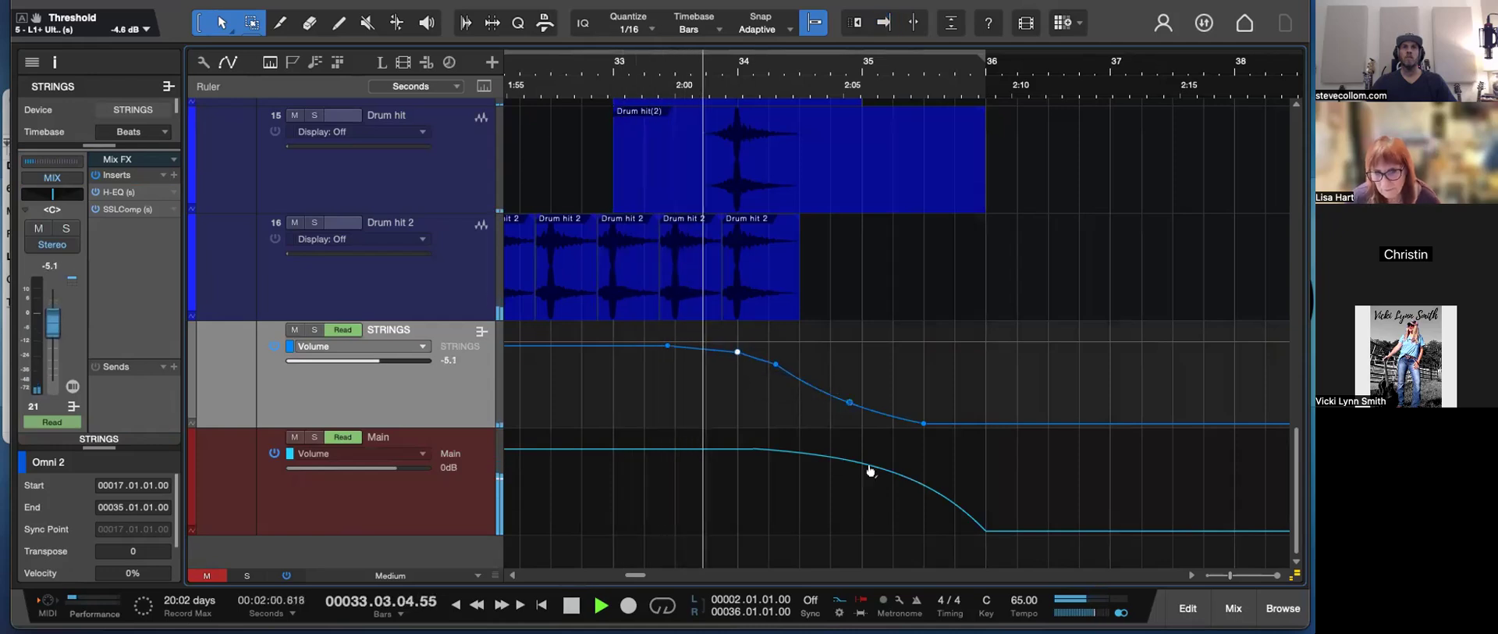
key(w)
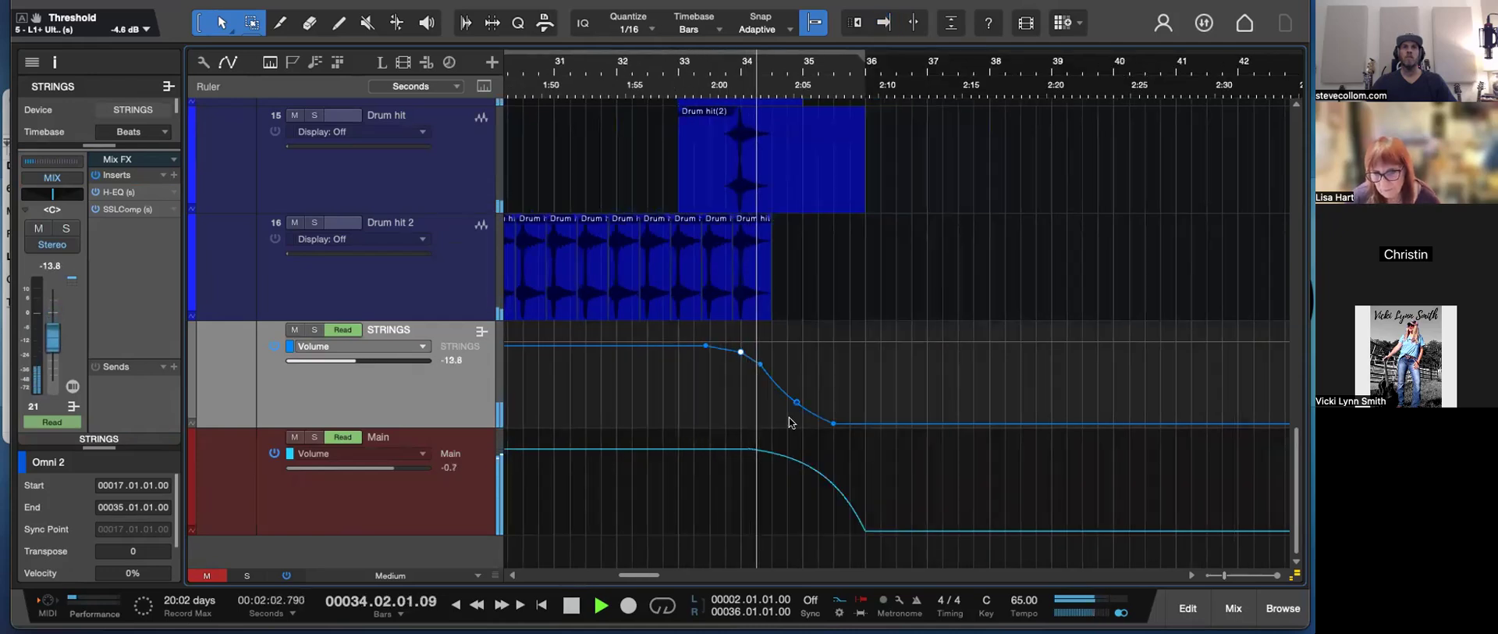
key(w)
key(w)
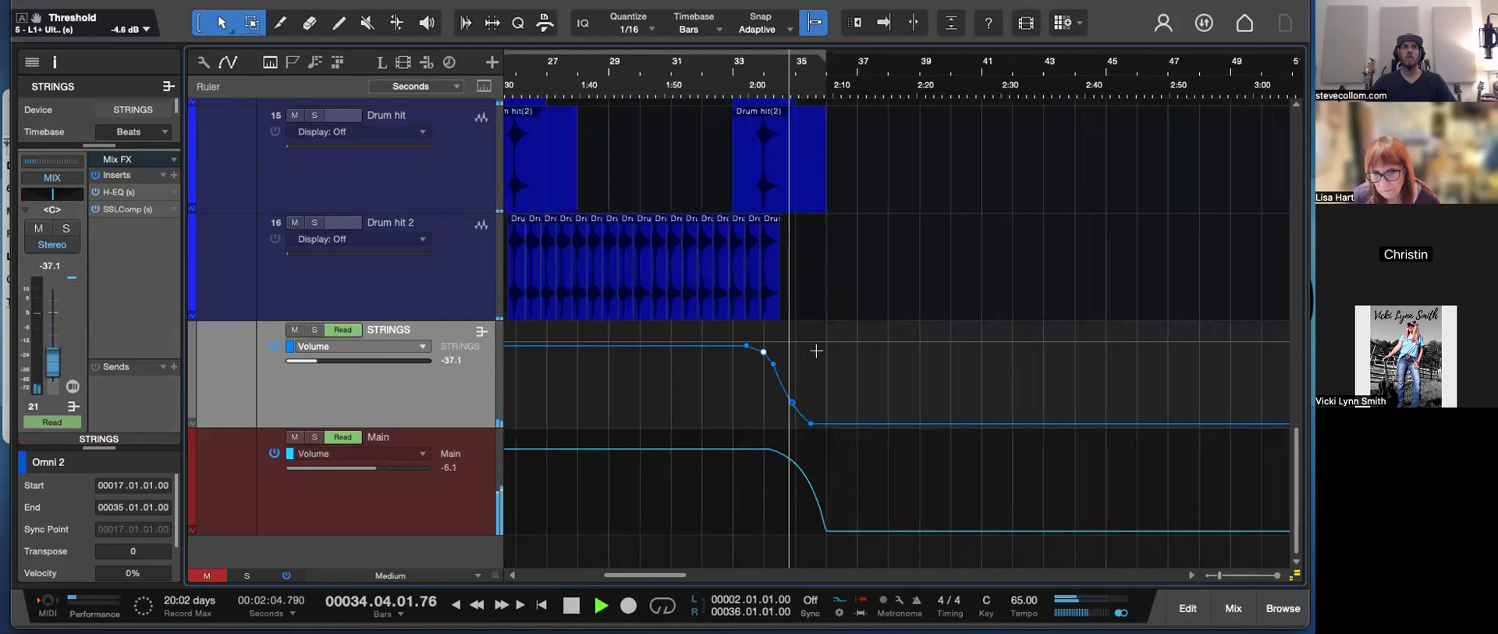
key(space)
- Return to the beginning of the song and set the left end of the loop range to 1.04.04.00
key(comma)
key(e)
key(e)
key(e)
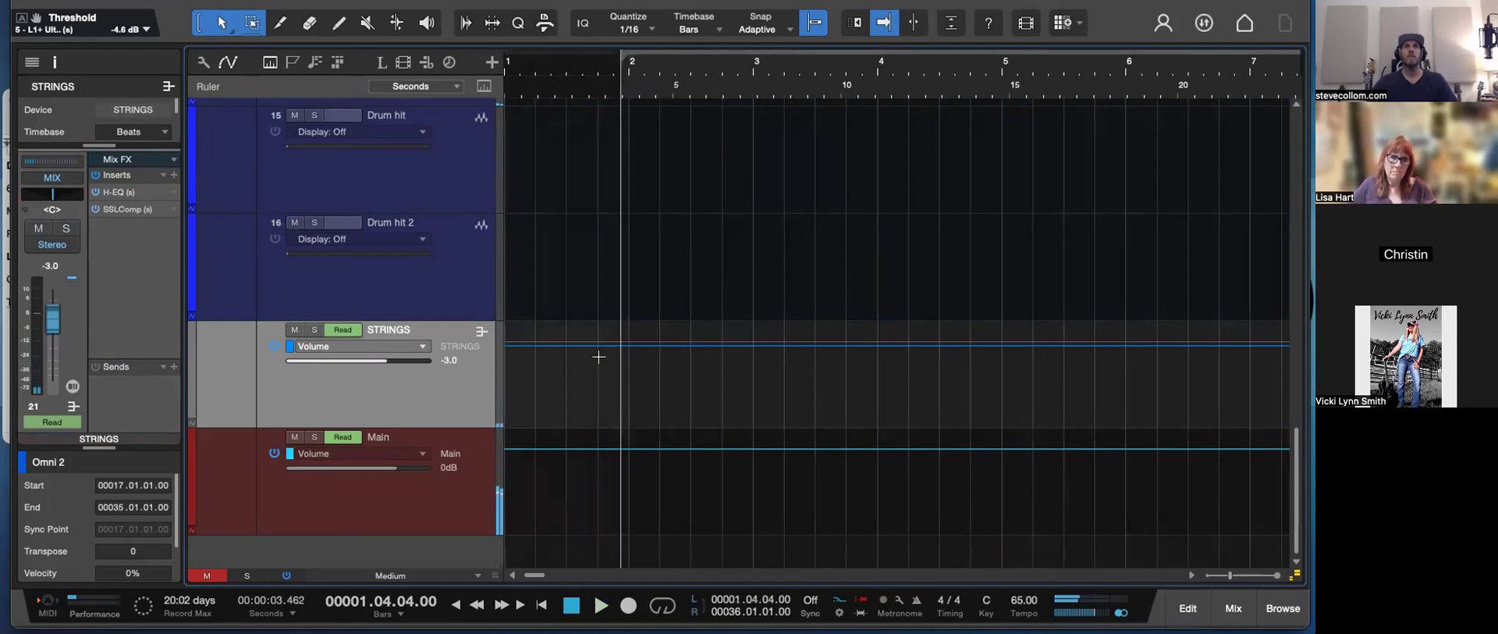
- Pull the Main output volume down to silence from the song's beginning up to 1.04.04, and play the opening
drag(617, 466, 380, 476)
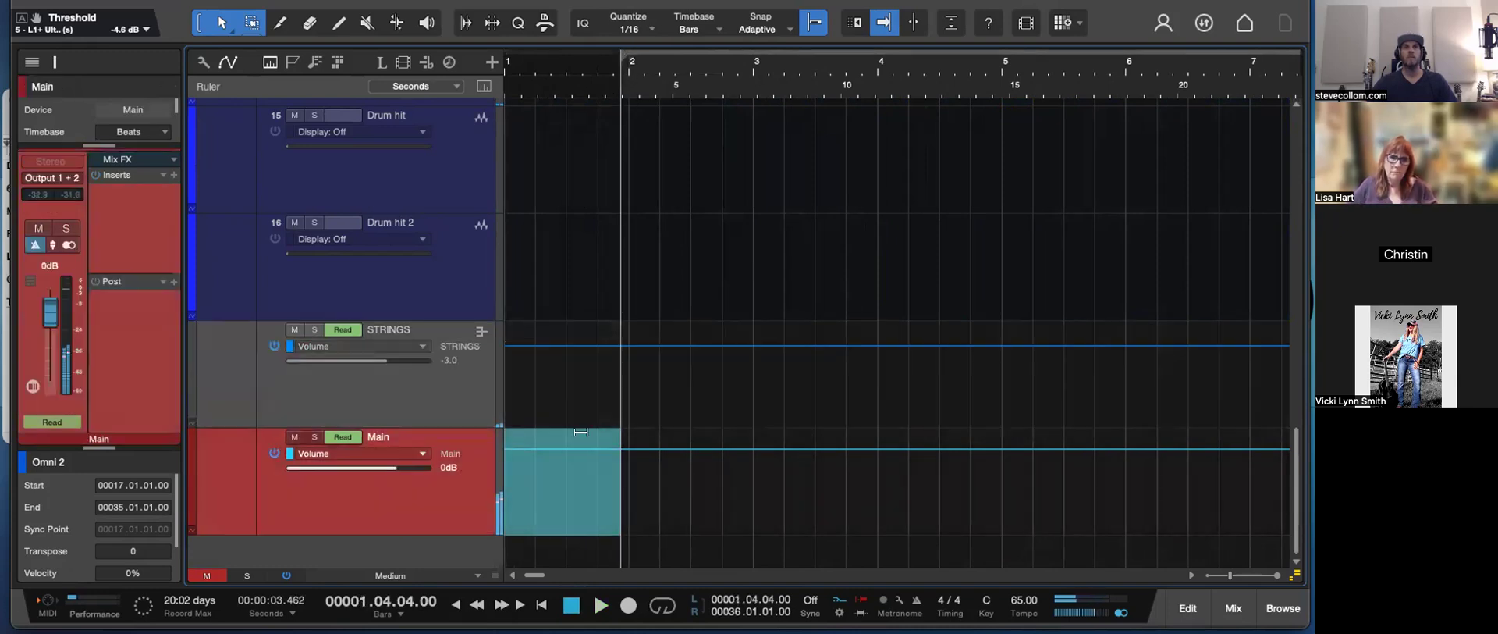
key(space)
drag(581, 431, 589, 560)
key(w)
key(w)
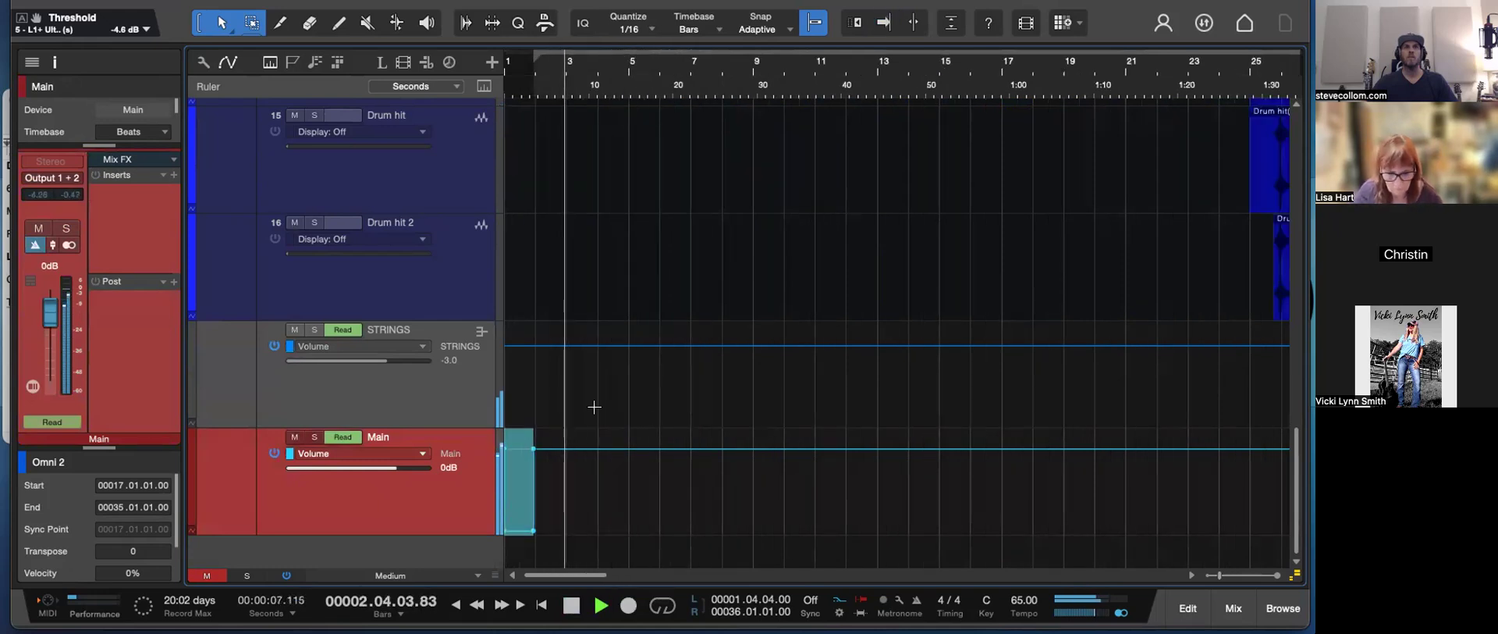
- Go over the track list during playback and check which automation parameters the EM PIANO Kontak track offers
key(shift+w)
key(shift+w)
key(shift+w)
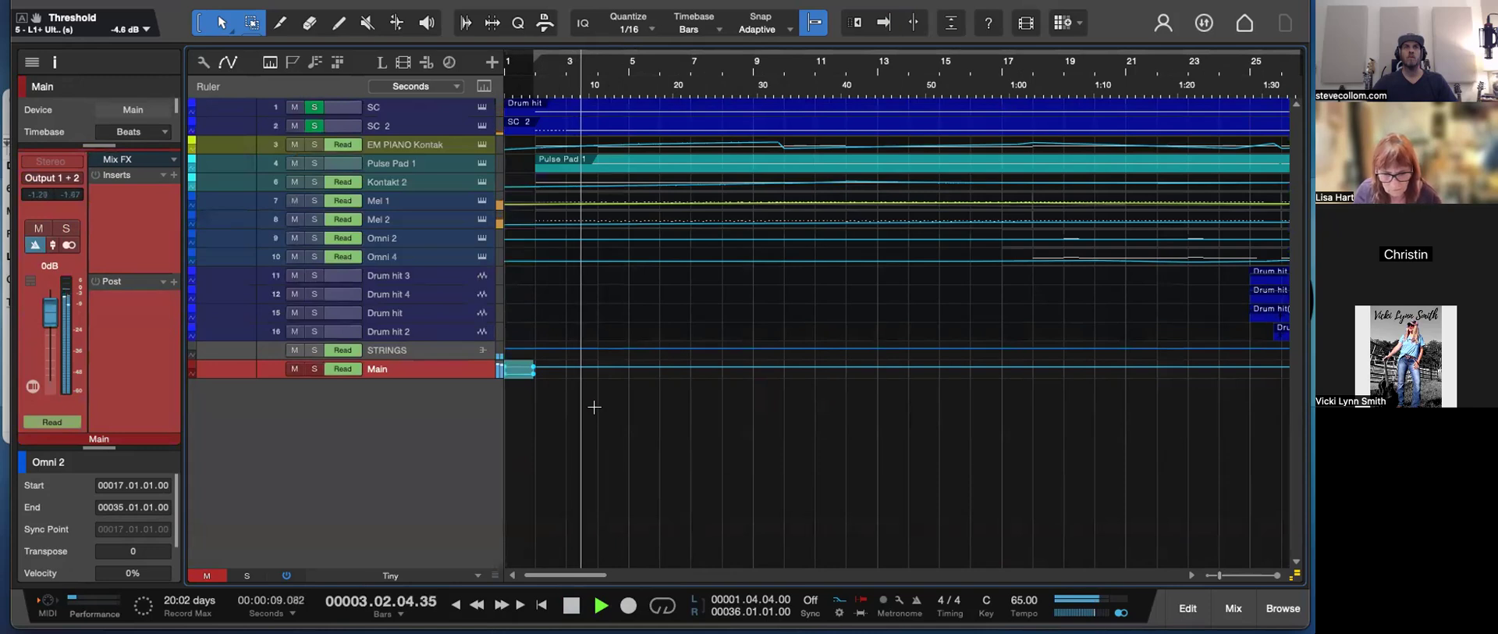
key(shift+e)
key(shift+e)
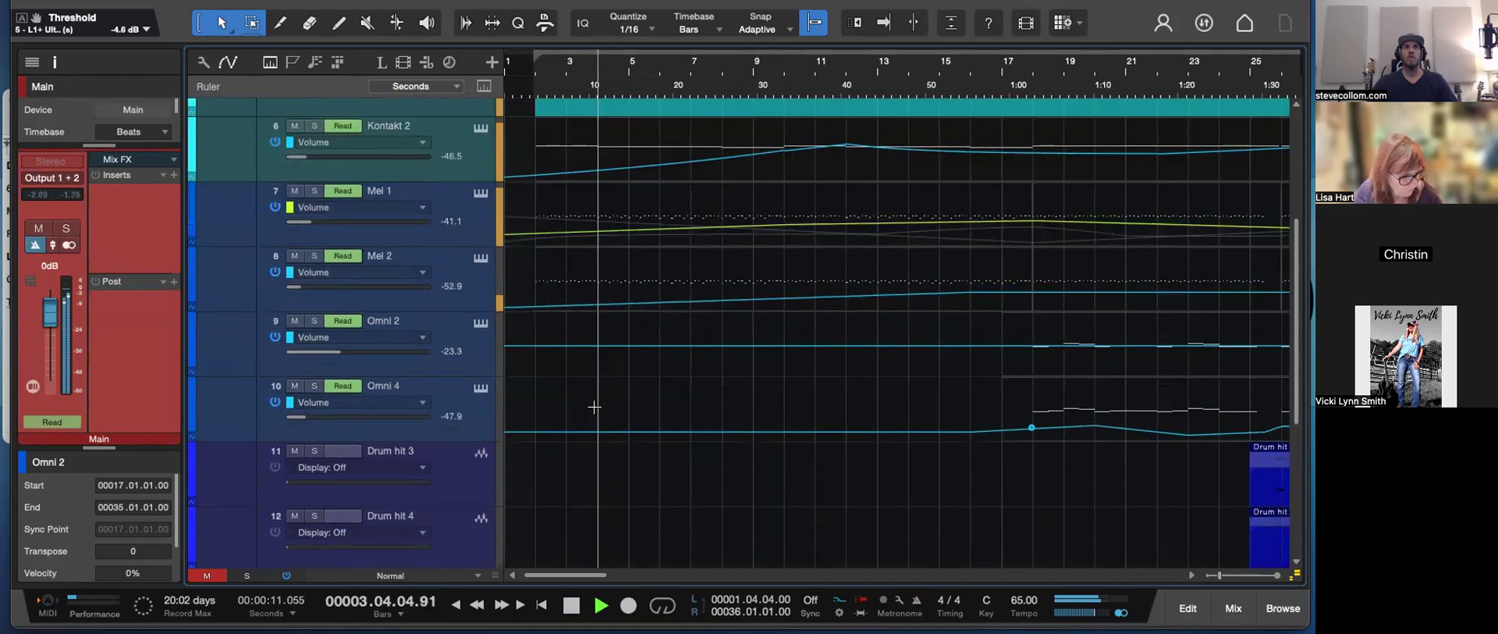
scroll(597, 400, up, 4)
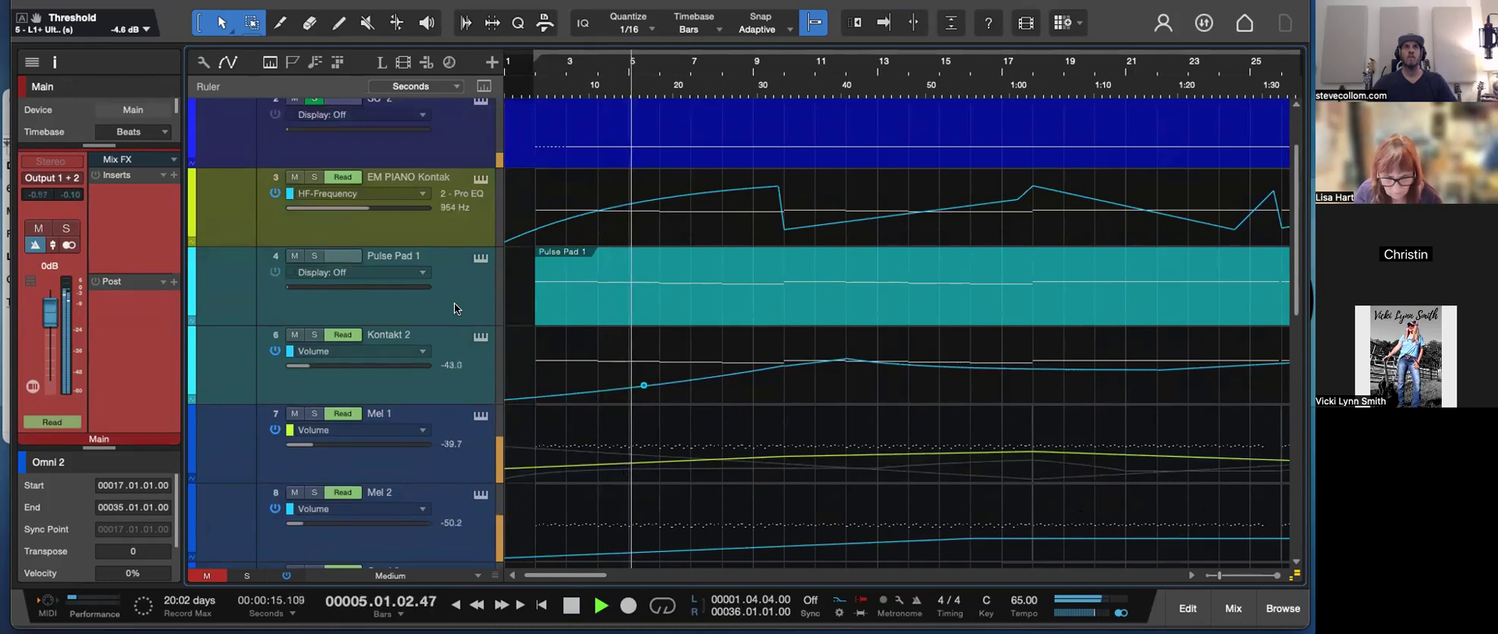
click(348, 192)
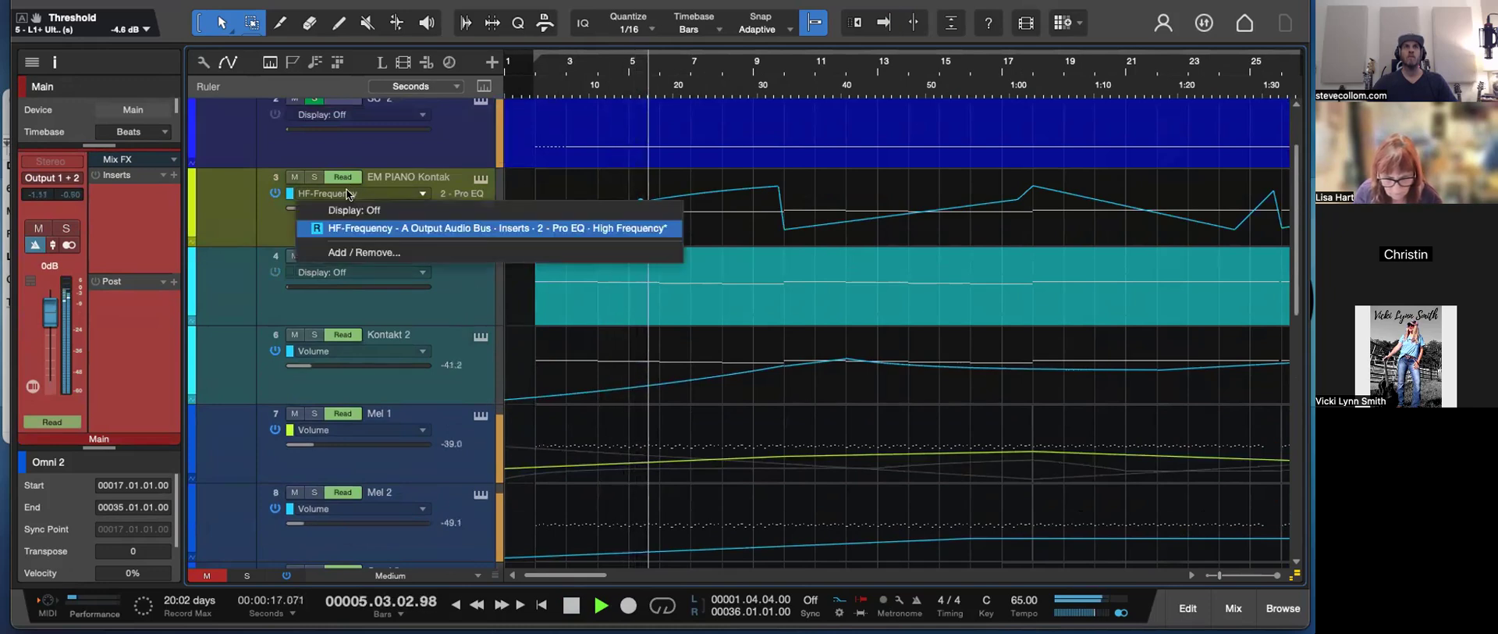
click(405, 165)
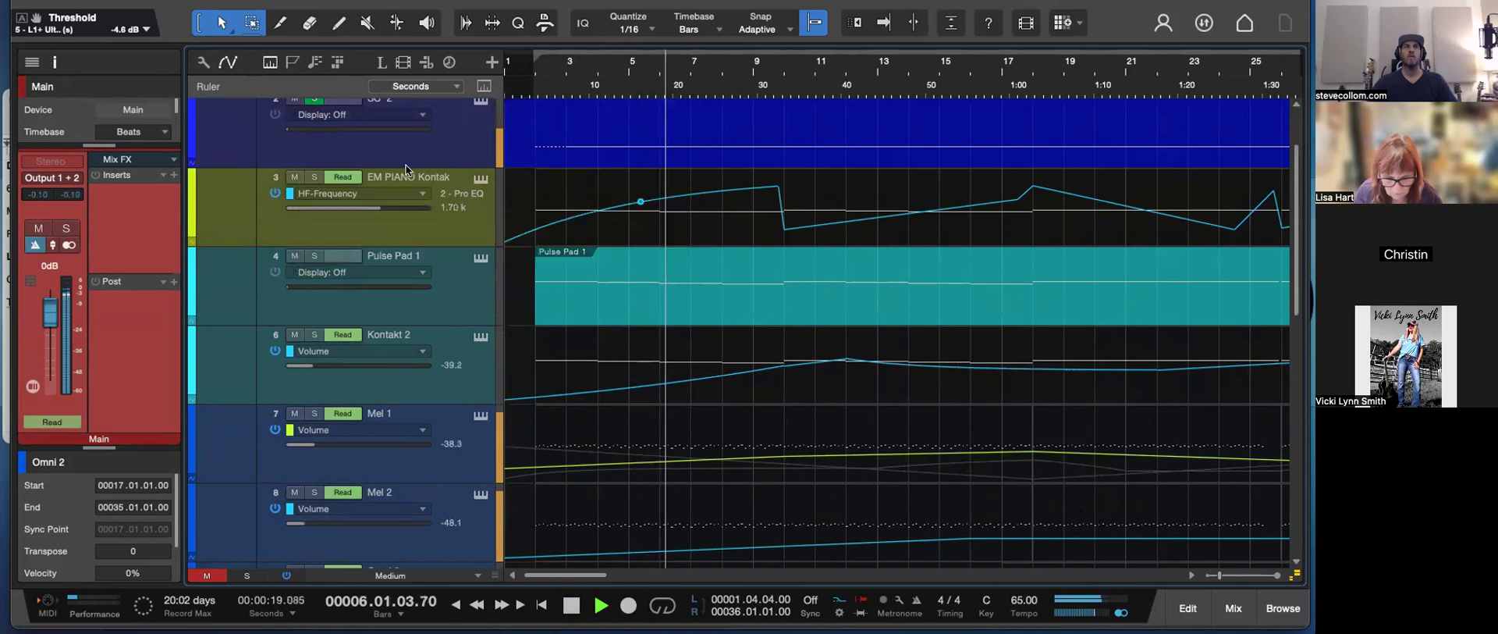
click(385, 229)
click(331, 191)
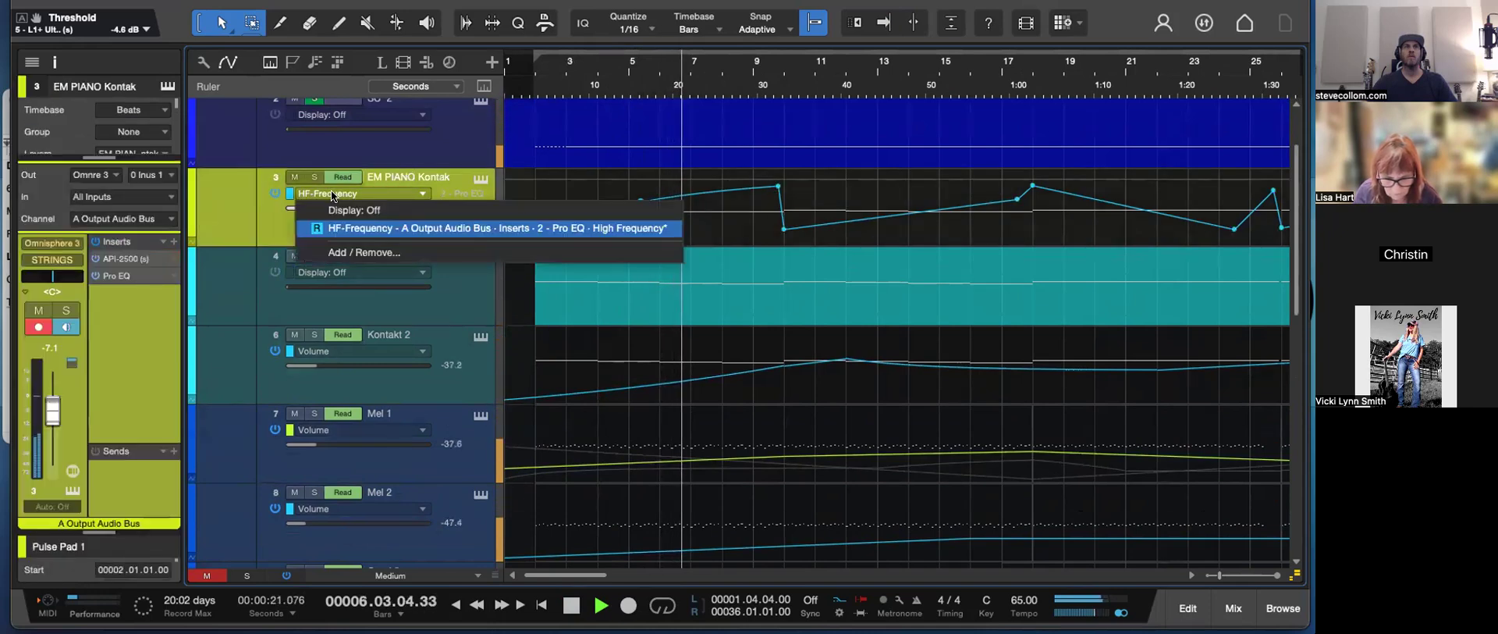
click(398, 171)
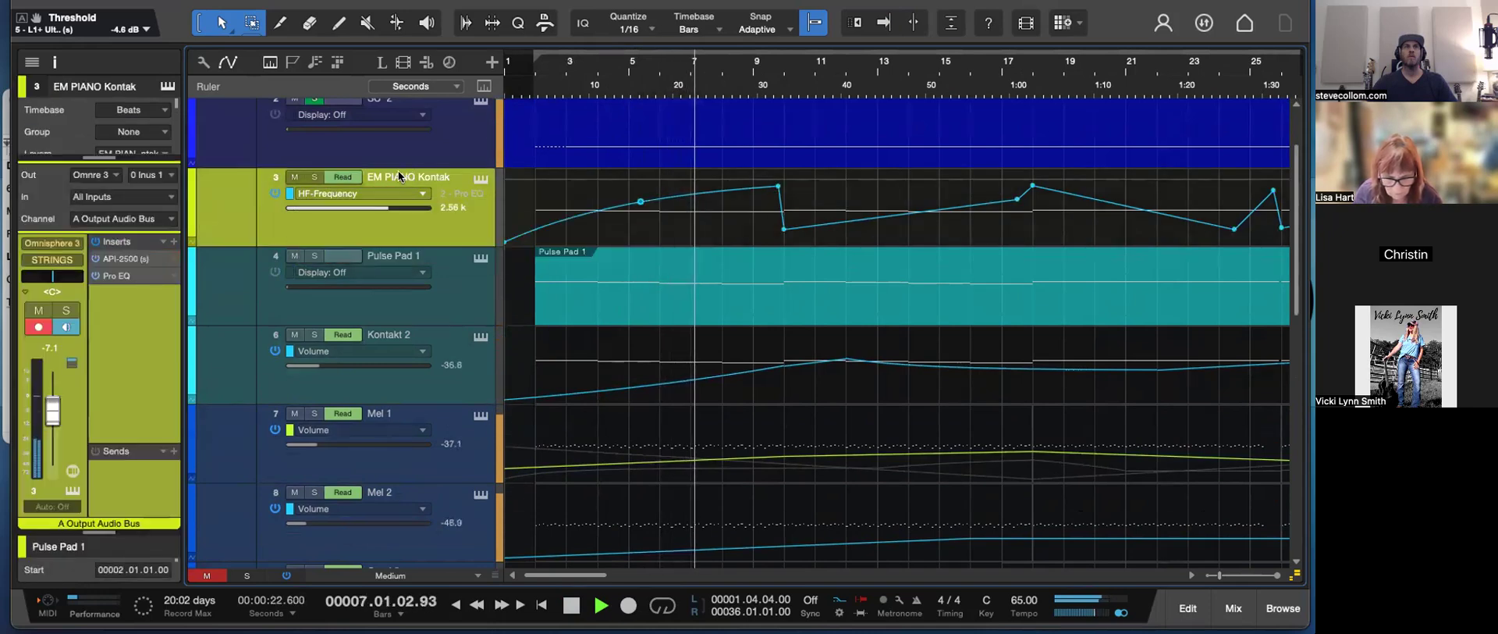
- Turn off the EM PIANO Kontak track's automation display and bring its HF-Frequency envelope back
click(350, 191)
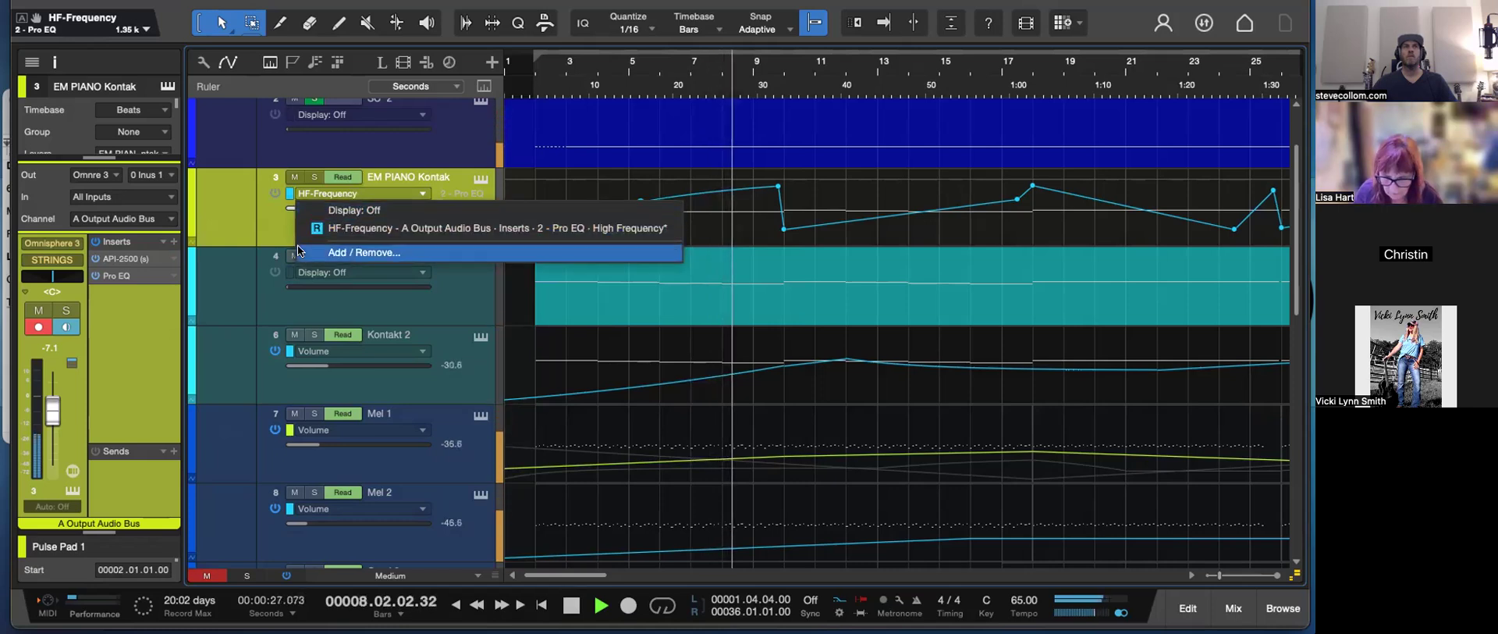
click(355, 210)
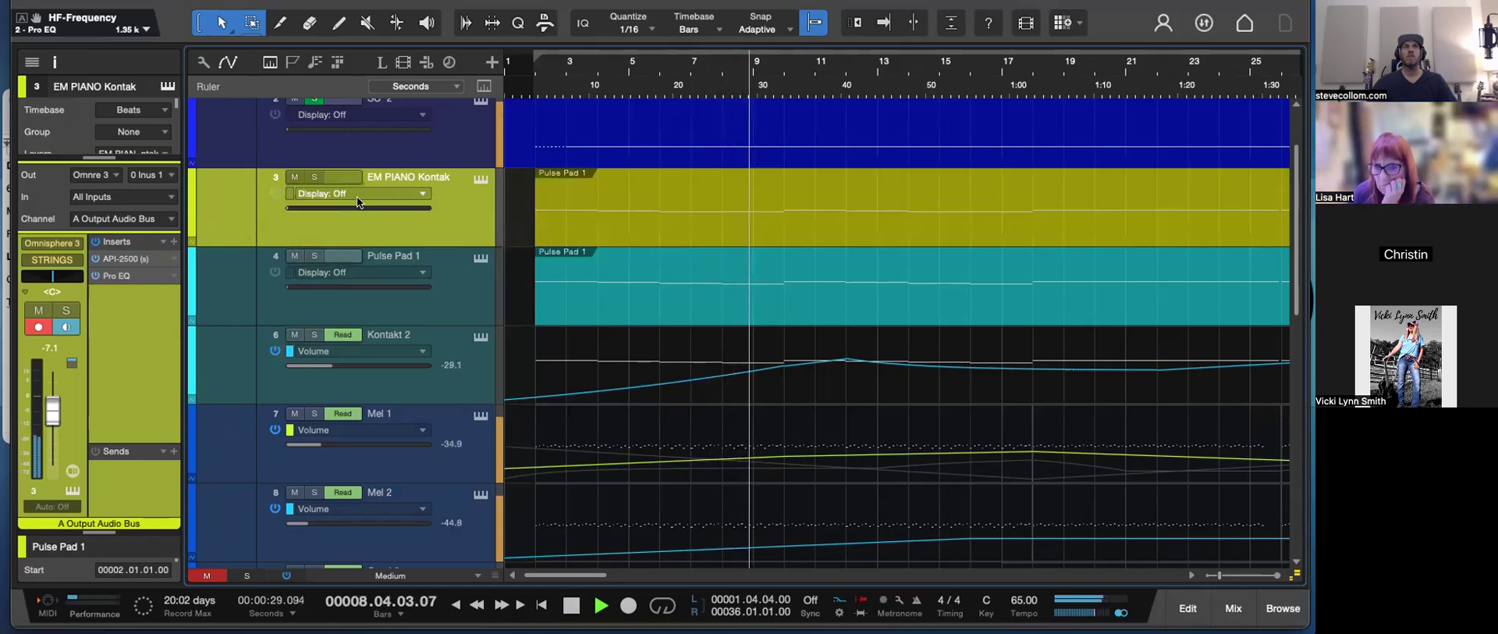
click(305, 191)
click(344, 220)
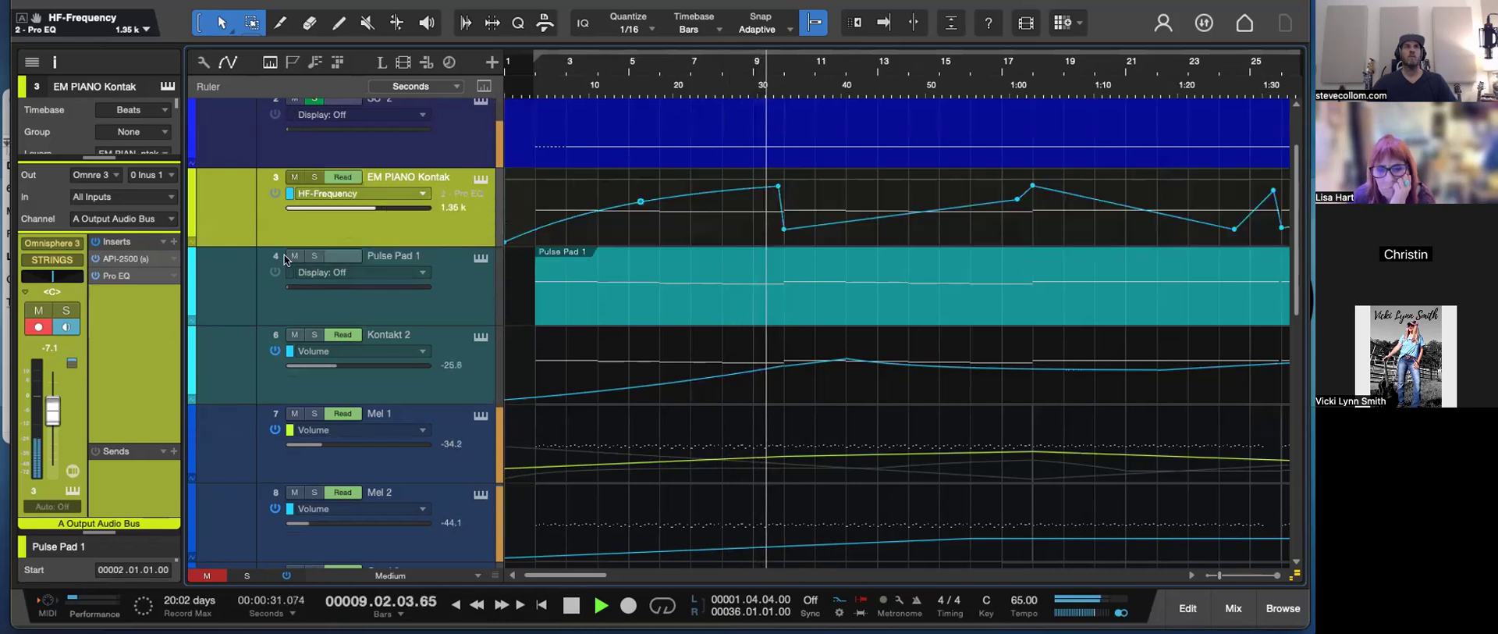
- Lower the EM PIANO Kontak track's volume to -8.7 dB and check the channel levels in the mixer
drag(51, 409, 50, 415)
key(F3)
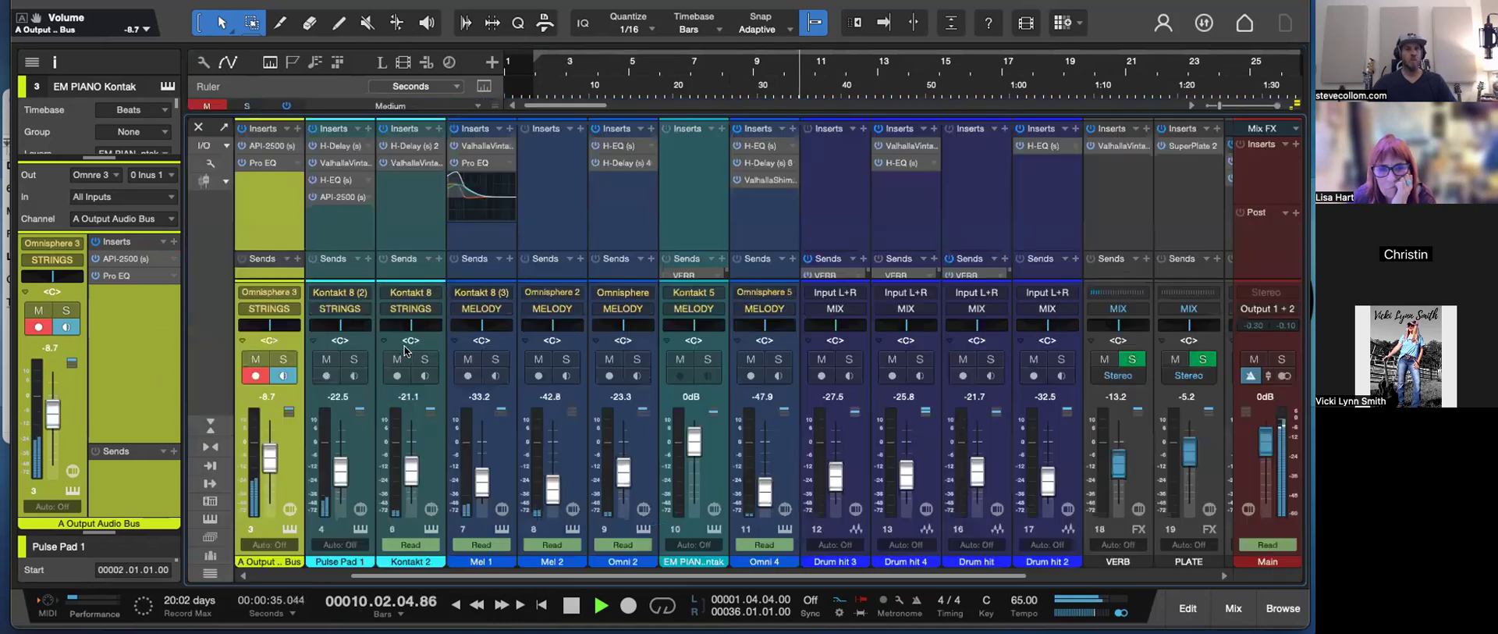
key(F3)
key(F4)
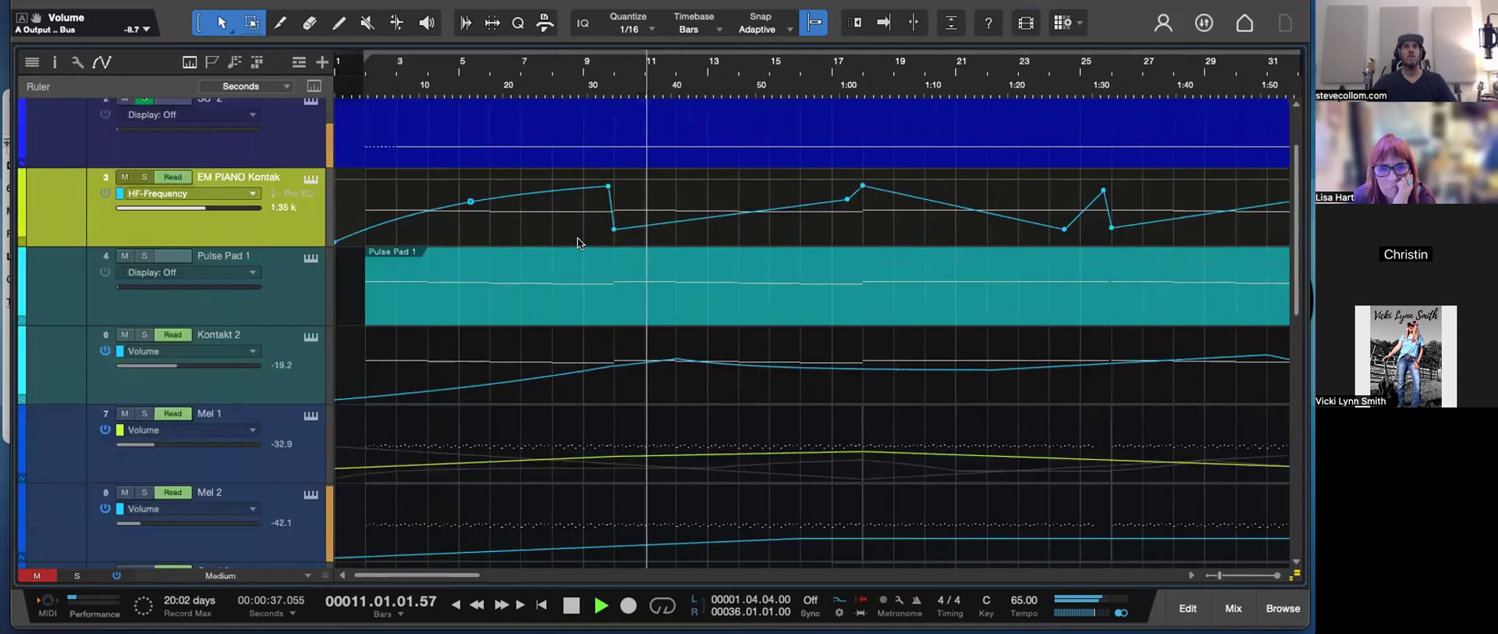
key(F3)
key(F4)
key(F3)
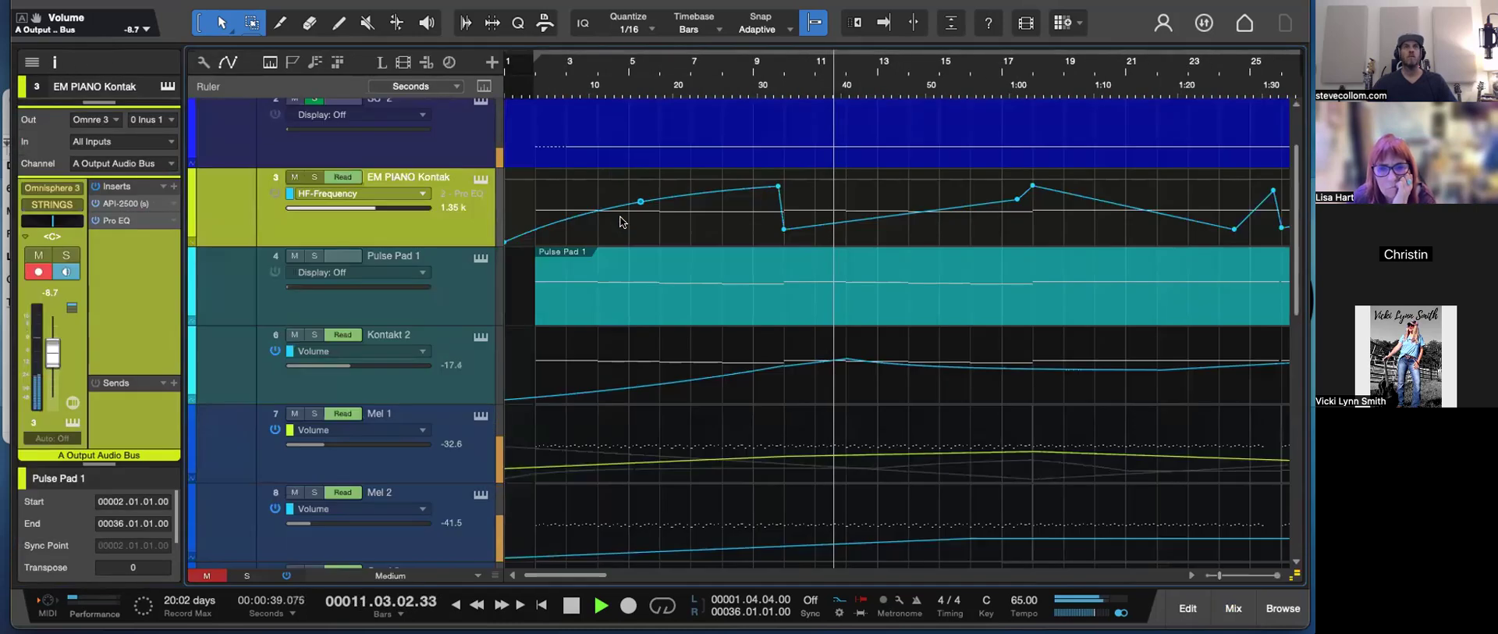
- Review all tracks and their automation across the whole song length during playback, and stop playback
key(w)
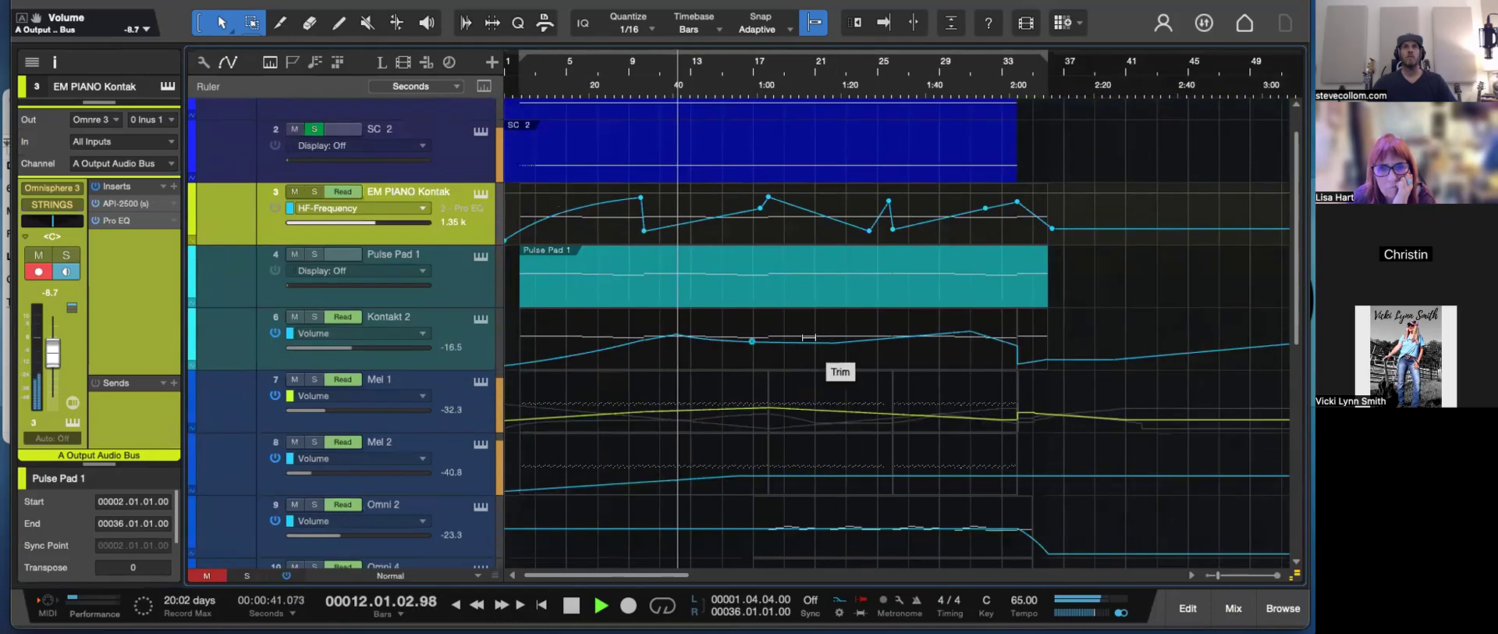
key(shift+w)
key(w)
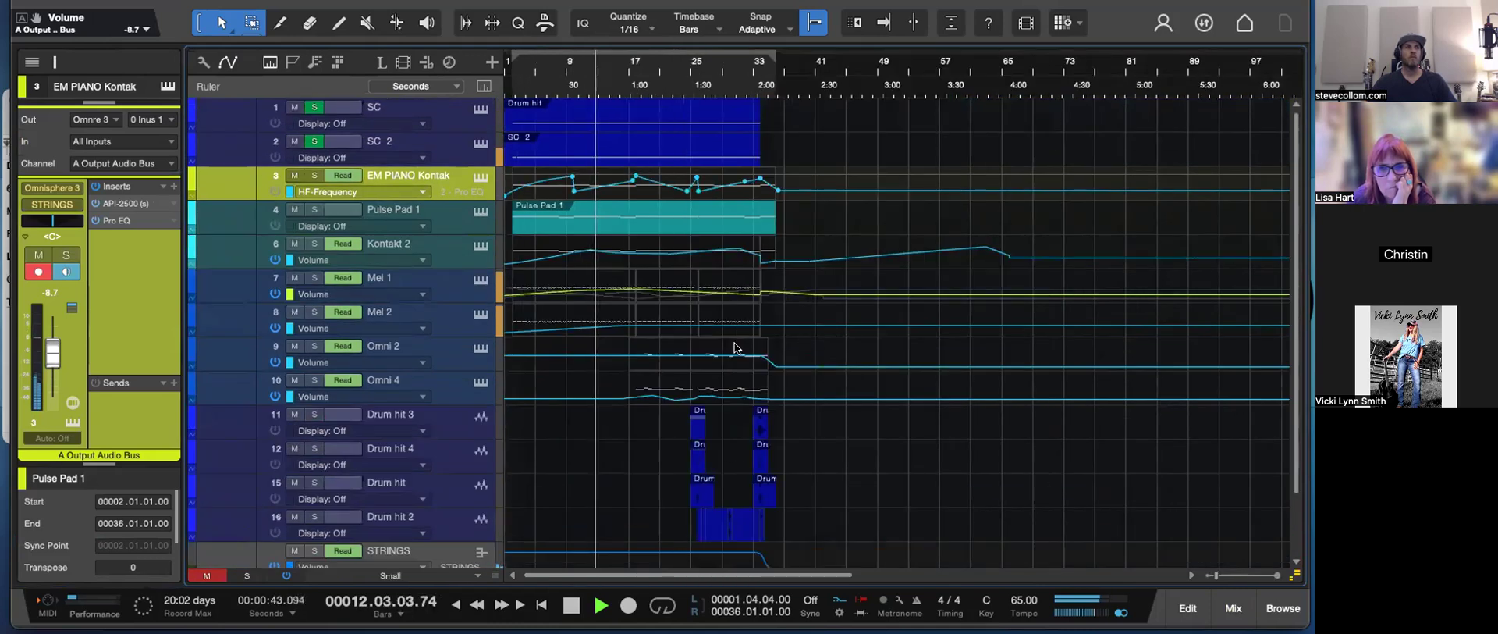
scroll(734, 348, down, 2)
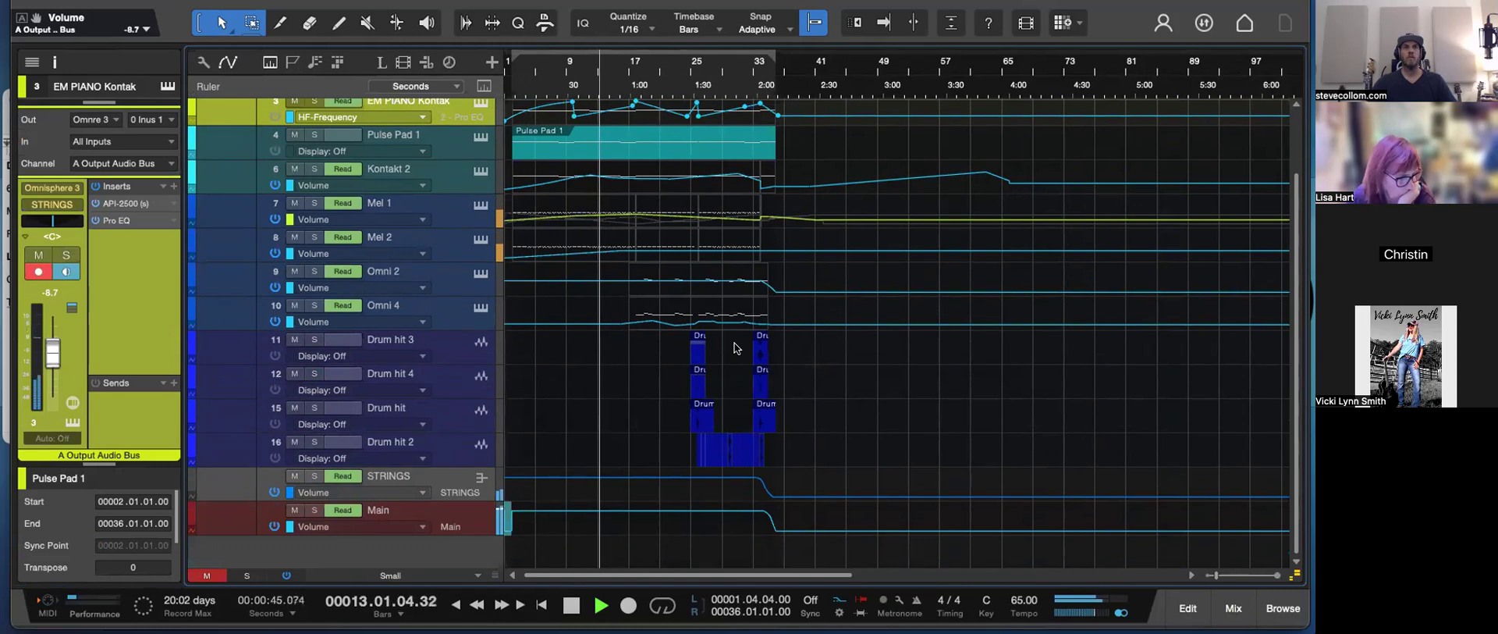
key(space)
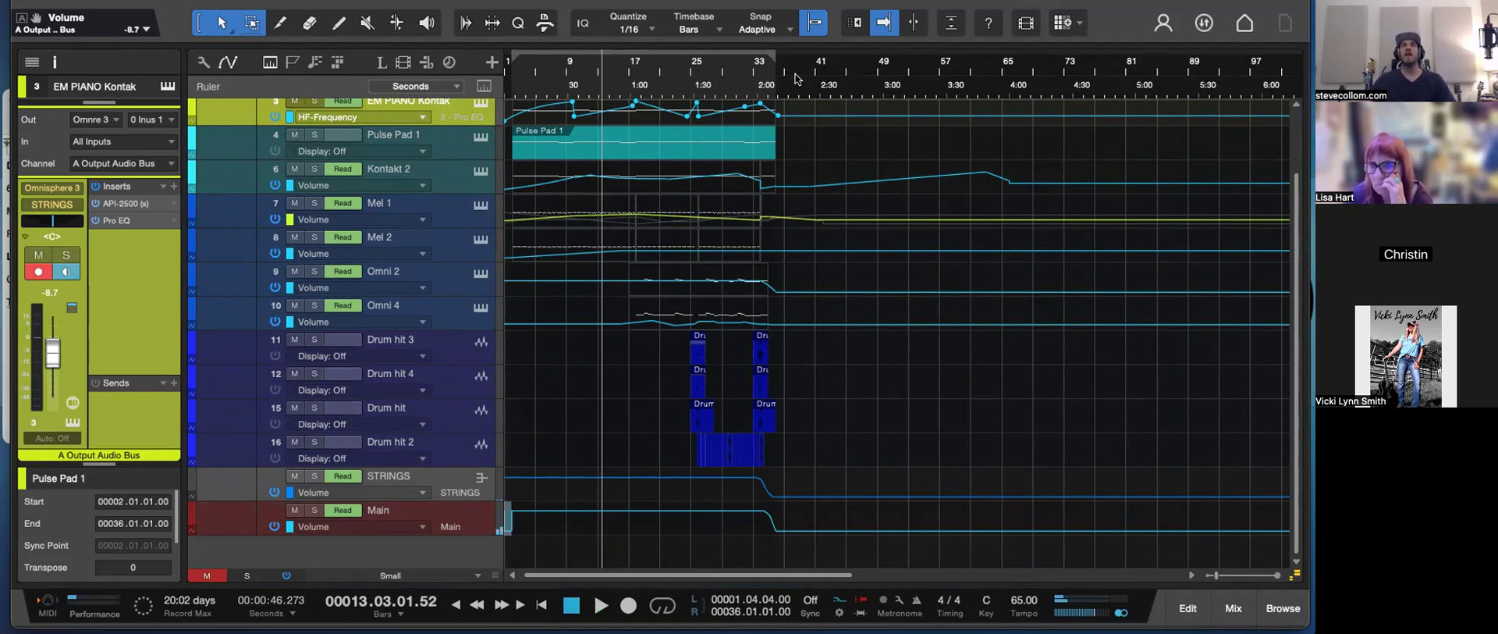
- Place the playhead at 33.03.01.00 and inspect the closing volume fades on the STRINGS and Main tracks
click(762, 80)
key(e)
key(e)
key(e)
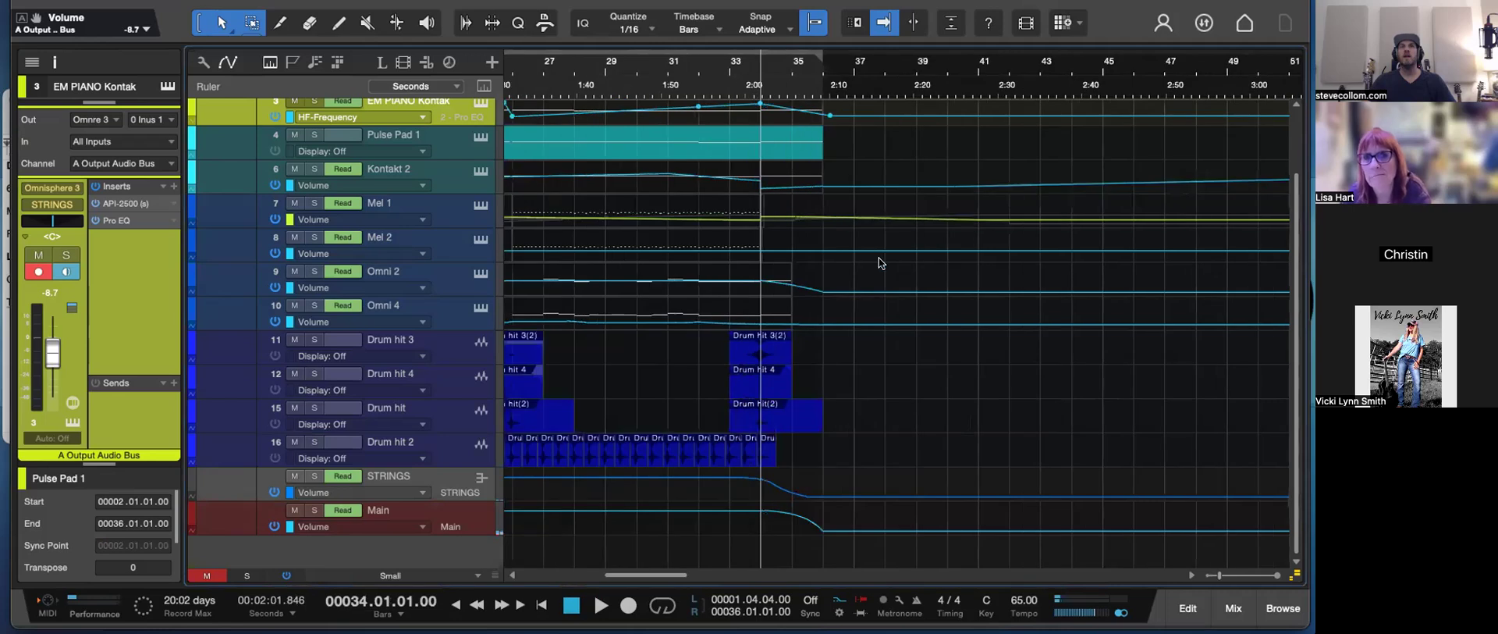
key(shift+e)
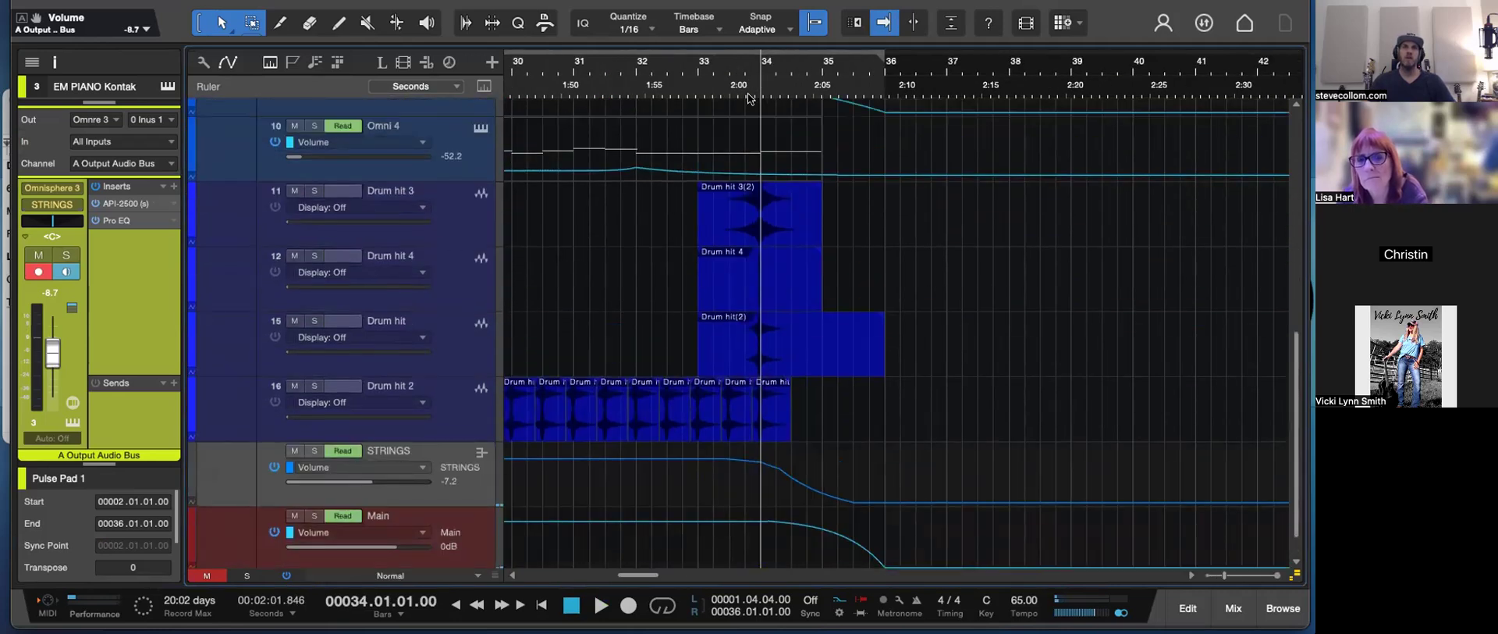
click(727, 81)
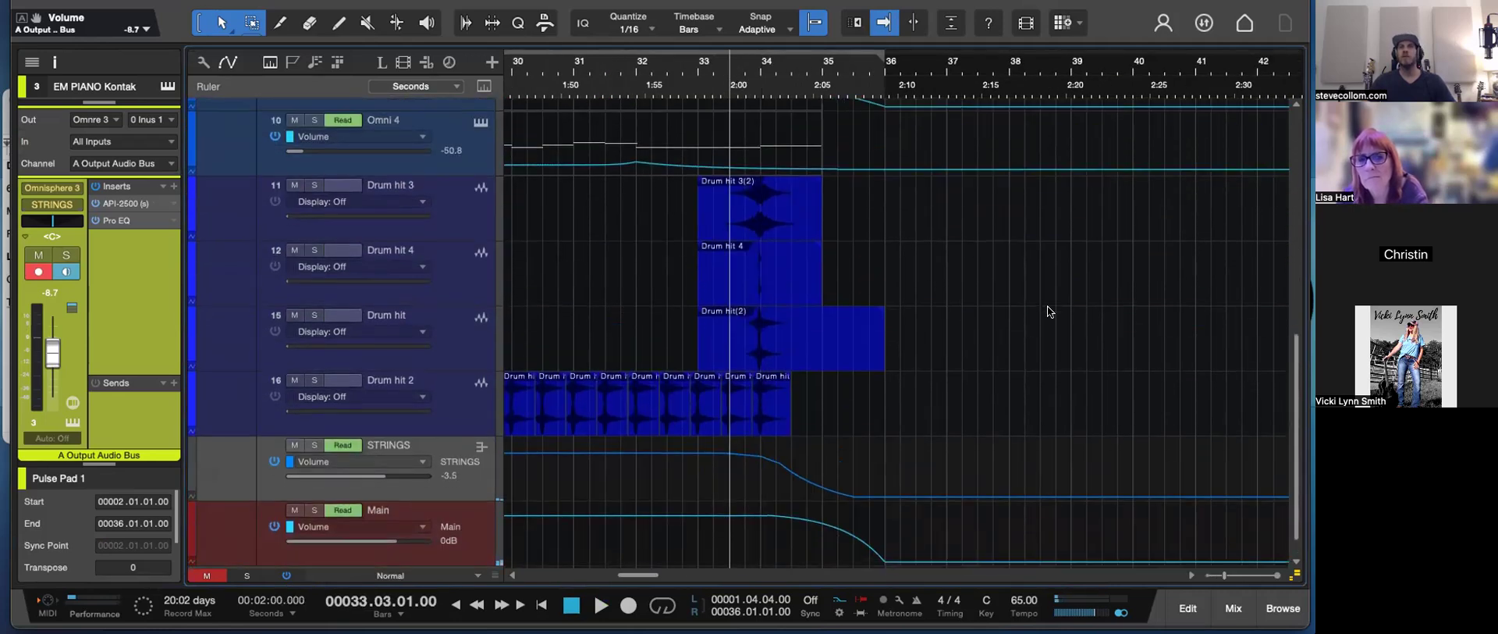
scroll(1048, 311, down, 1)
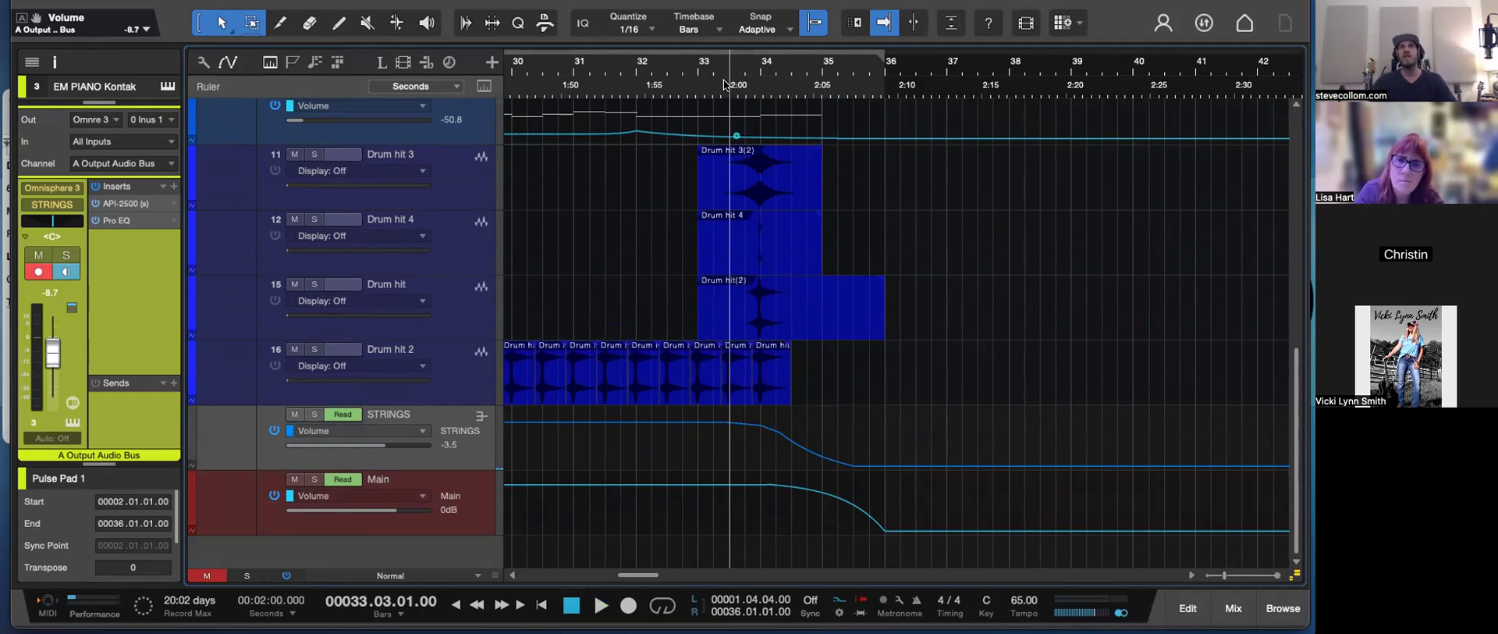
- Select the Drum hit 2 events, play the ending from 33.03 through the fade-out, and stop near bar 36
key(w)
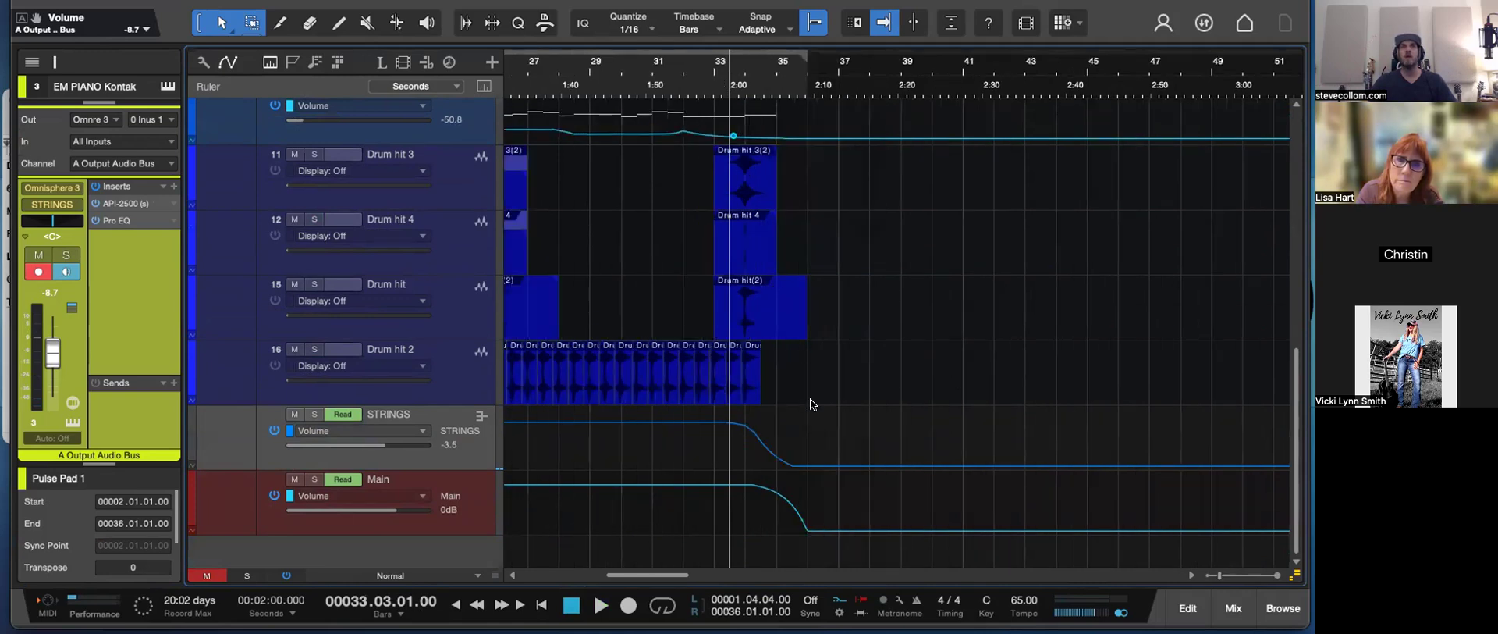
key(w)
drag(815, 388, 628, 383)
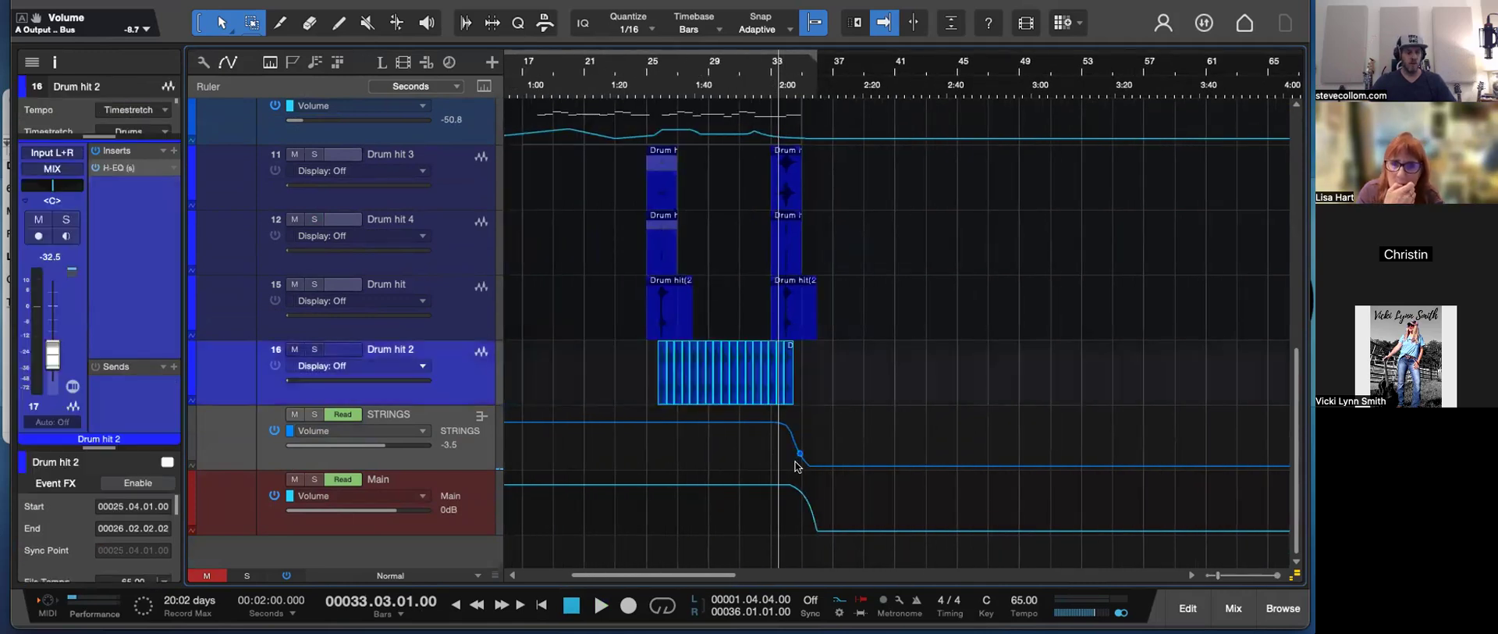
key(space)
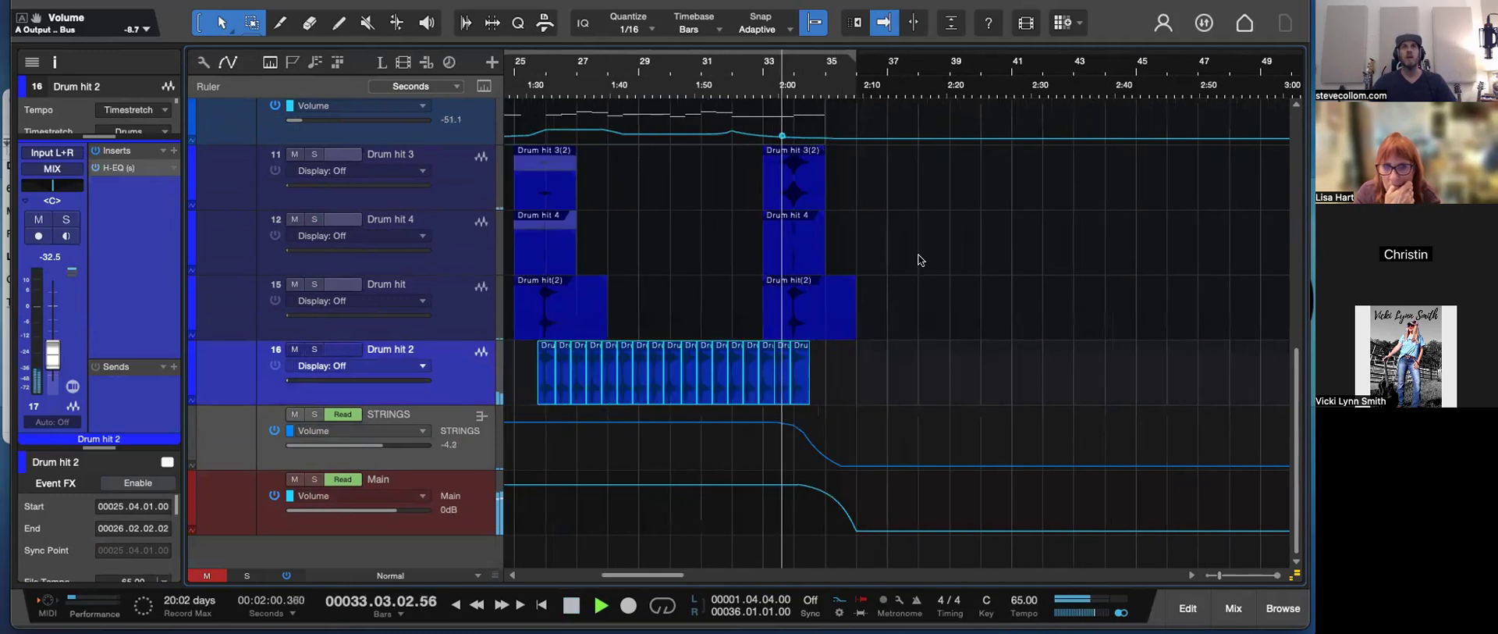
key(e)
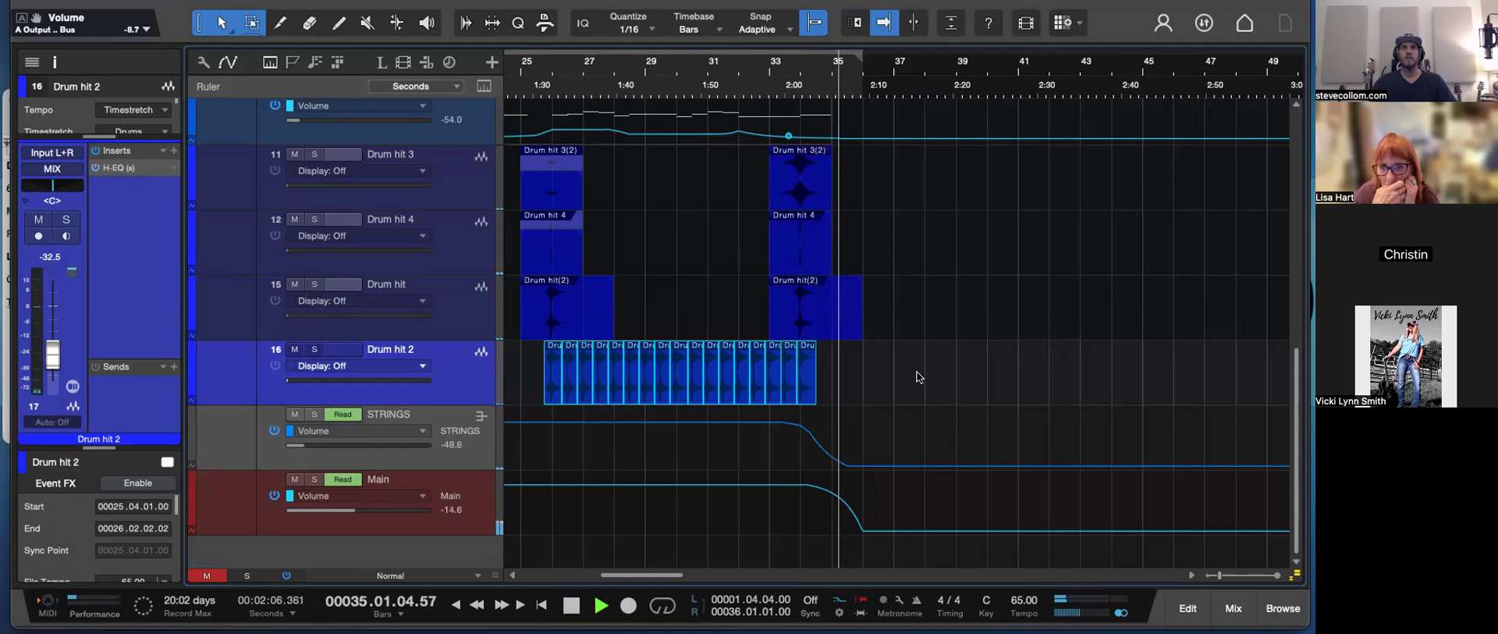
key(w)
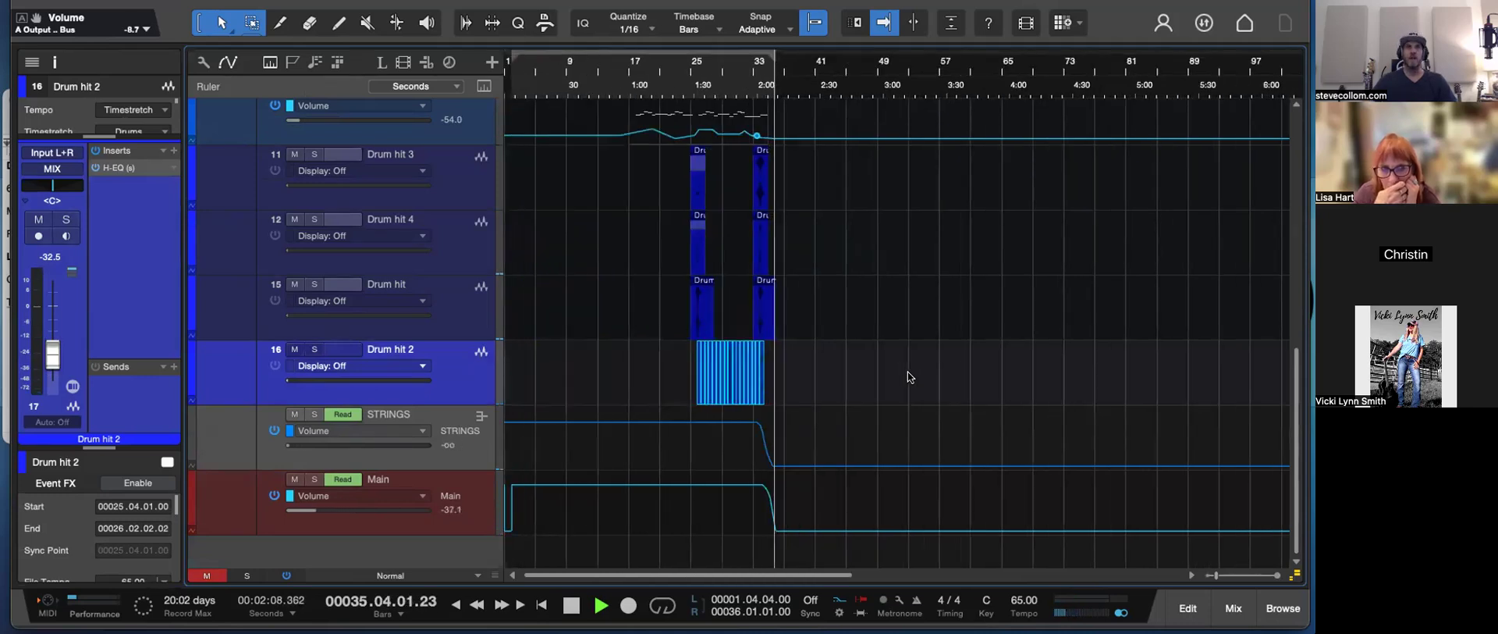
key(space)
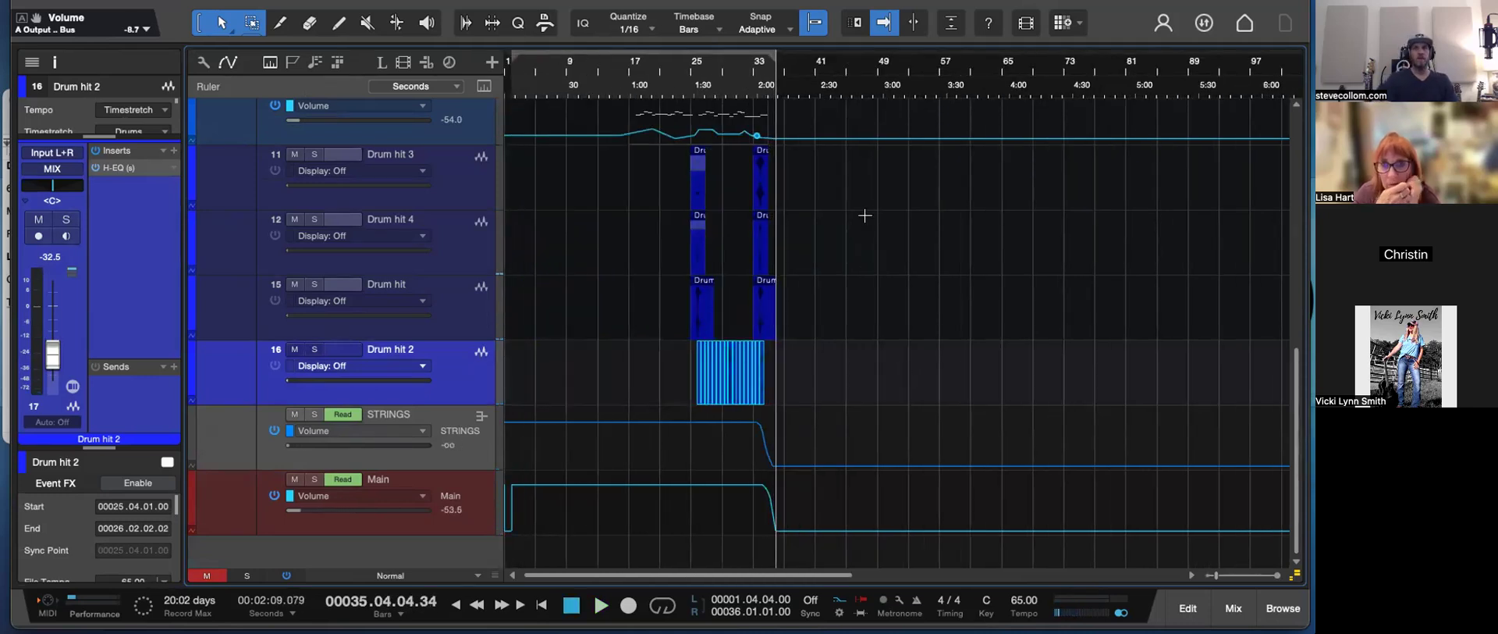
- Export the loop range as a mixdown named Deep Space Within M1, adding an MP3 file alongside the Wave file
key(super+e)
drag(919, 7, 662, 28)
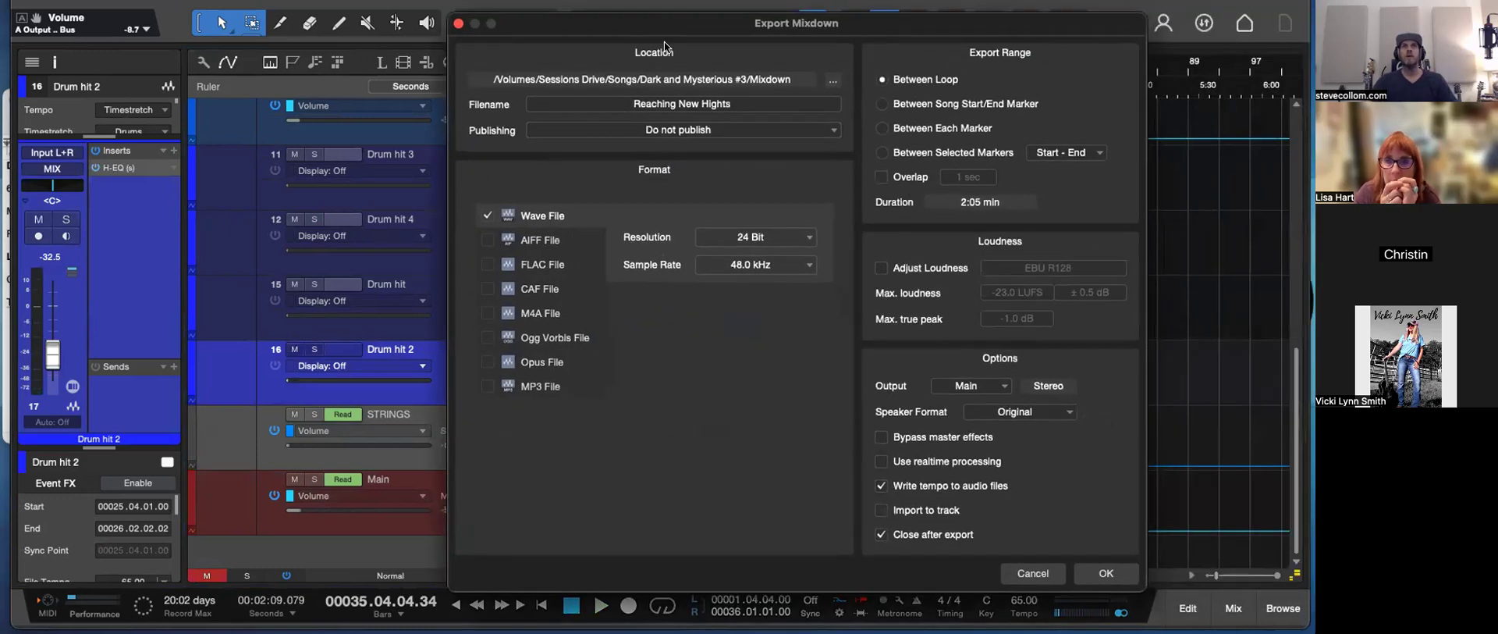
click(670, 106)
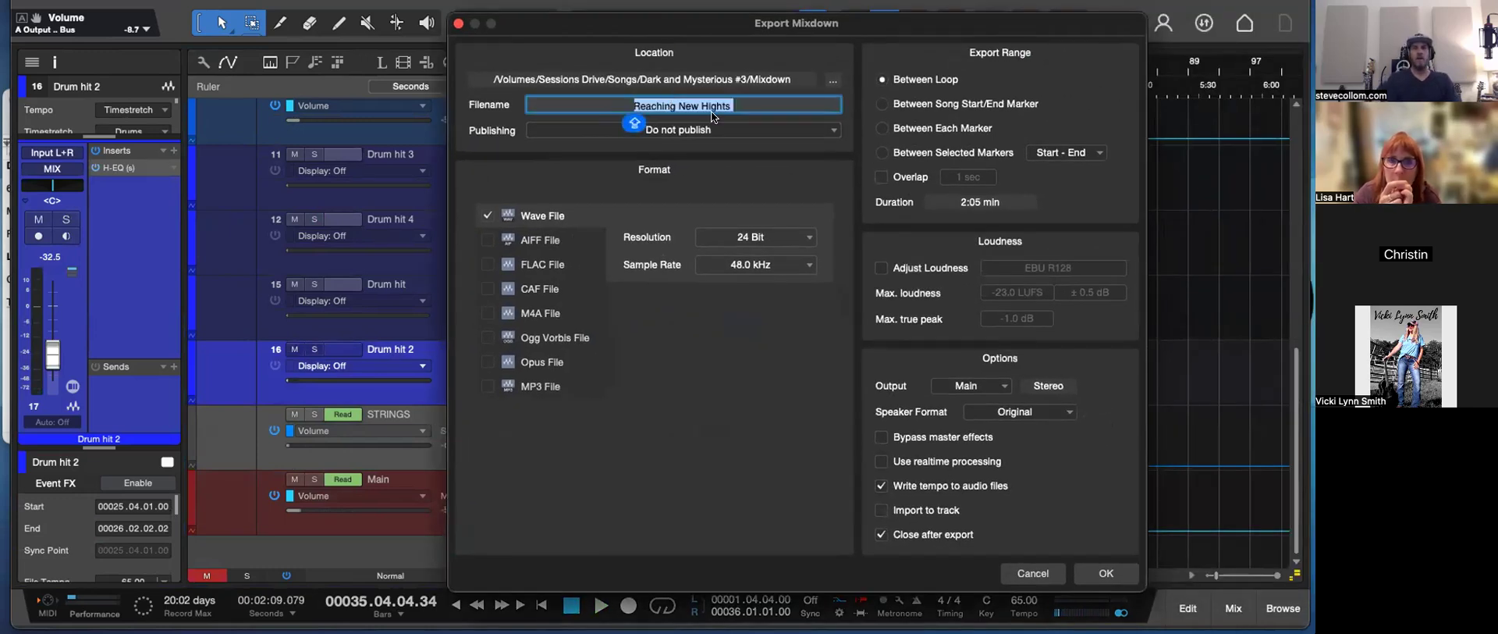
text(DEE)
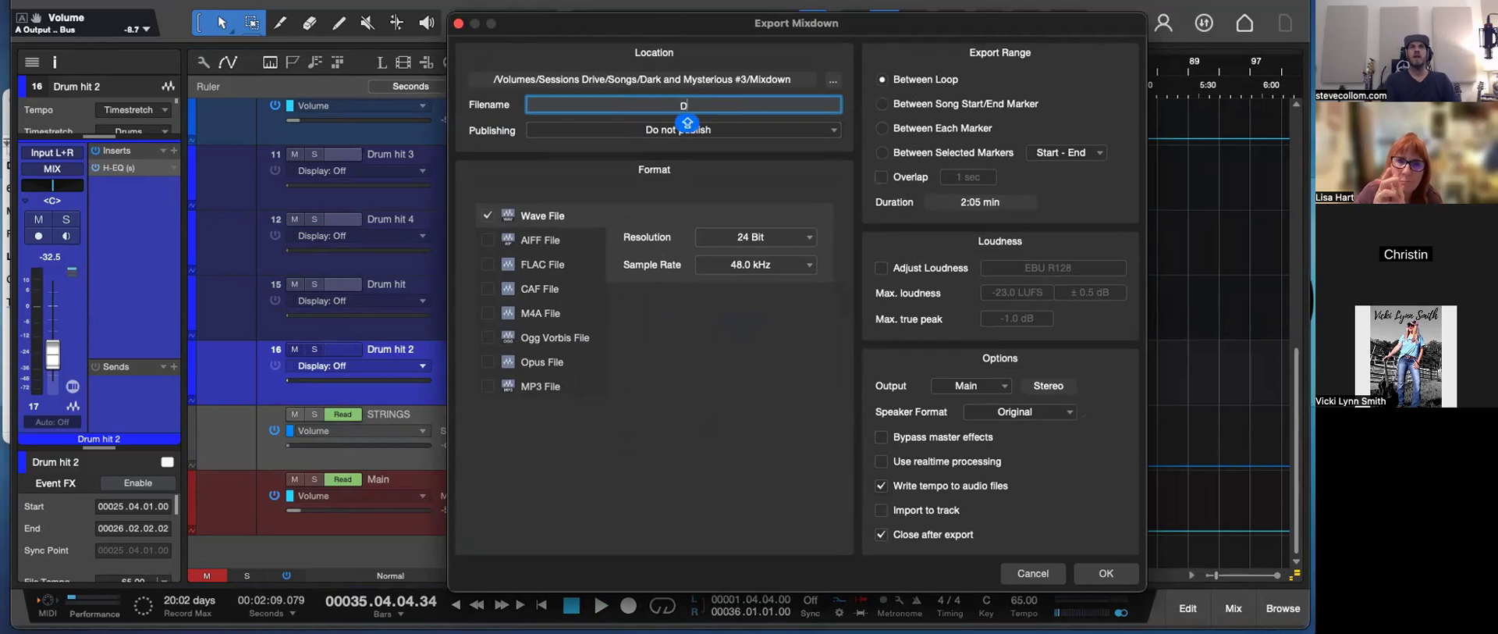
key(BackSpace)
key(BackSpace)
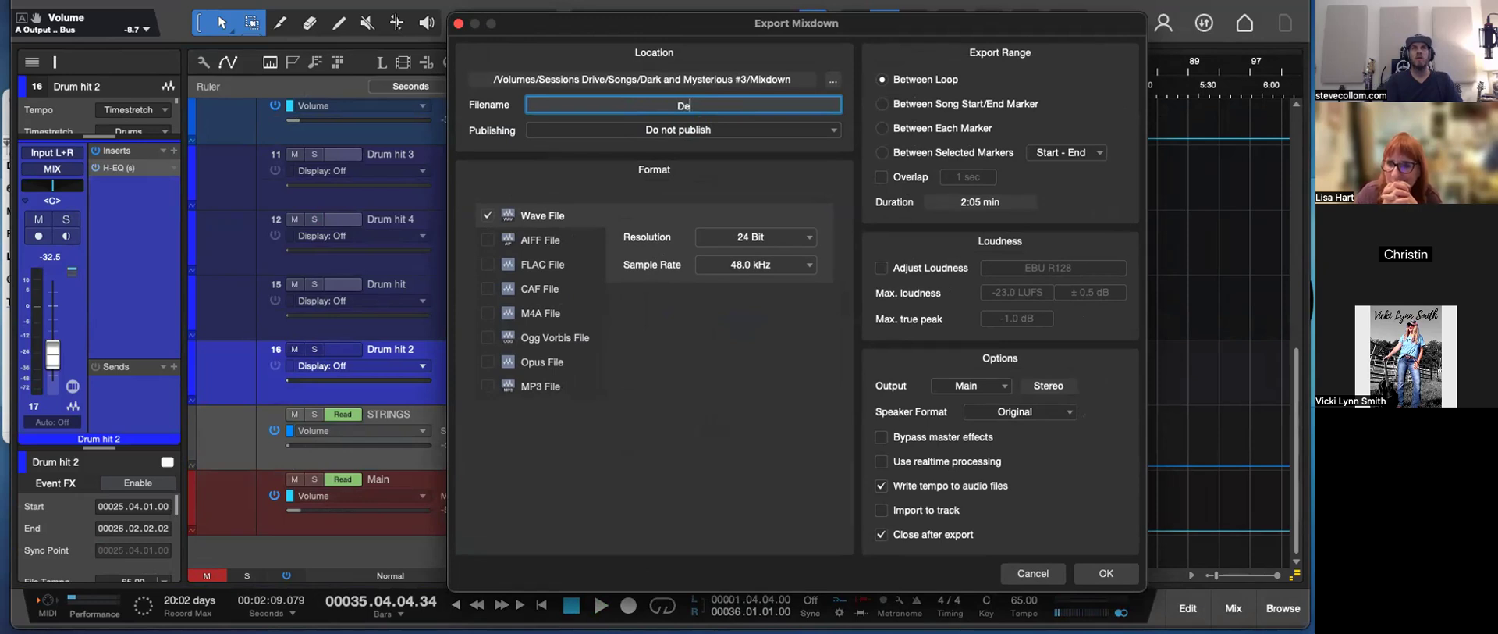
text(eep Space Within )
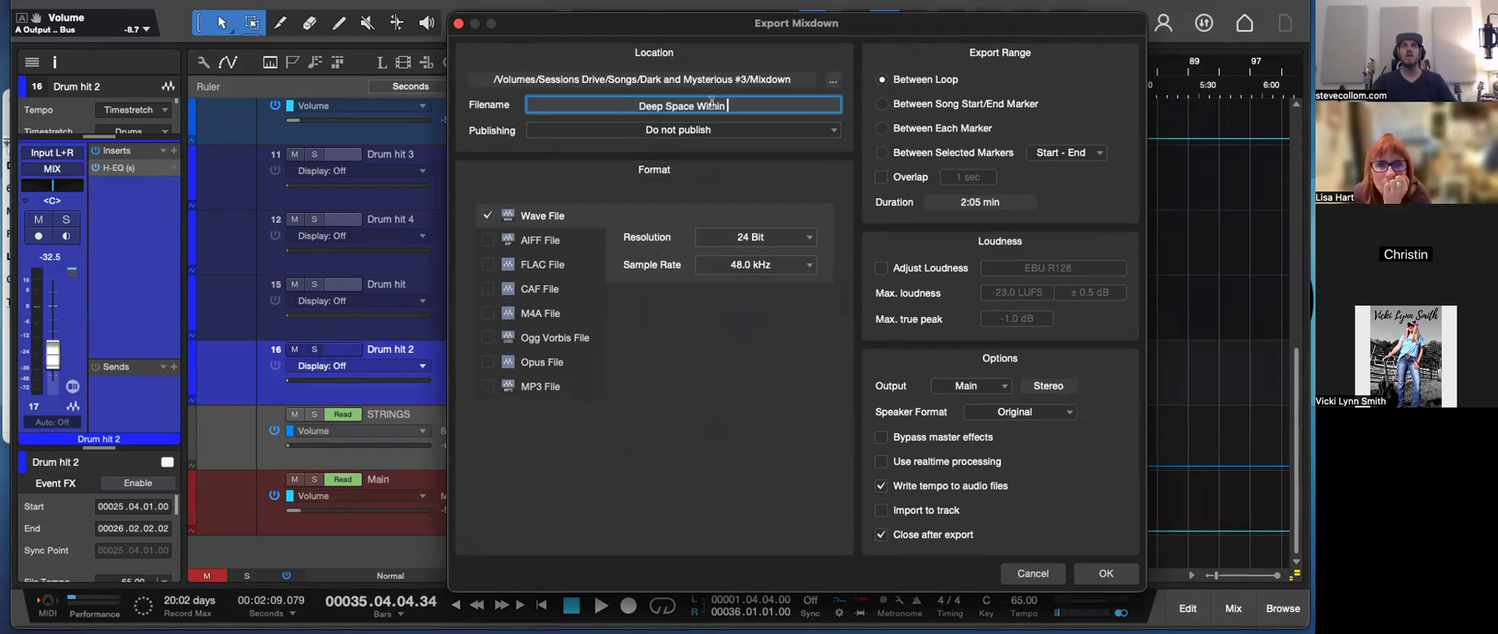
text(M1)
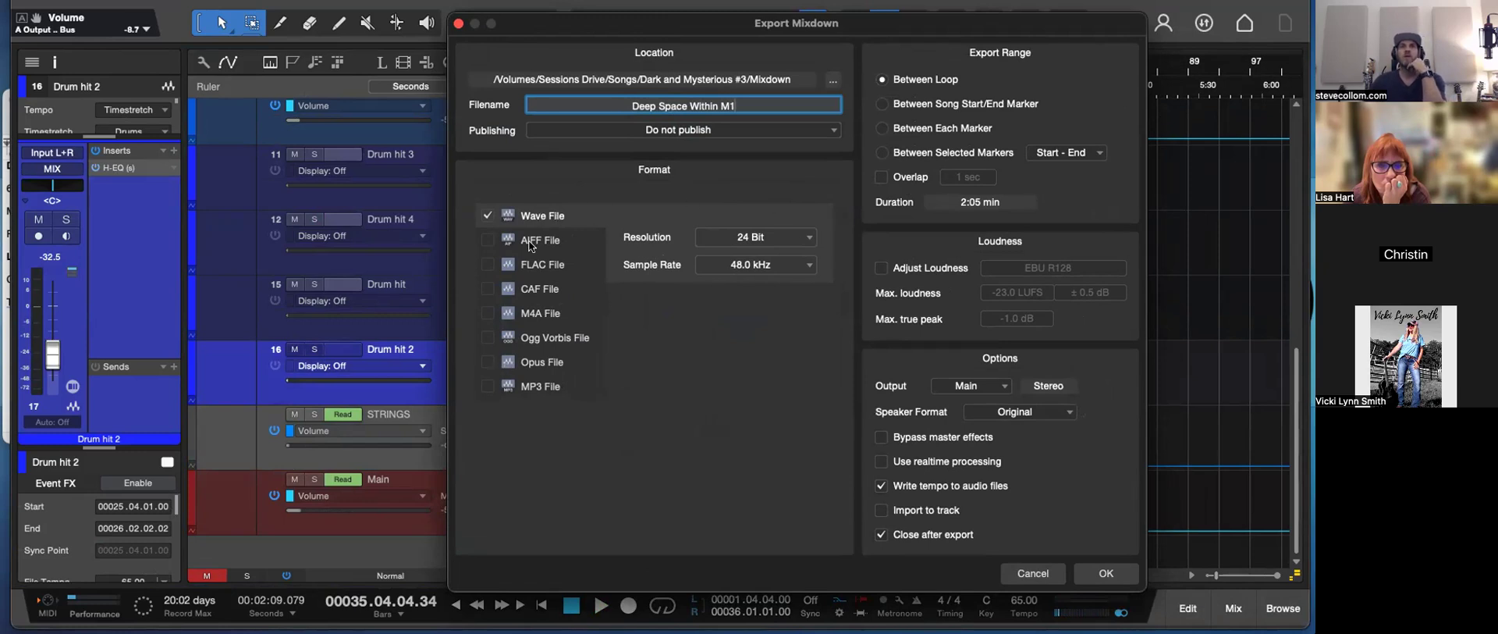
click(487, 387)
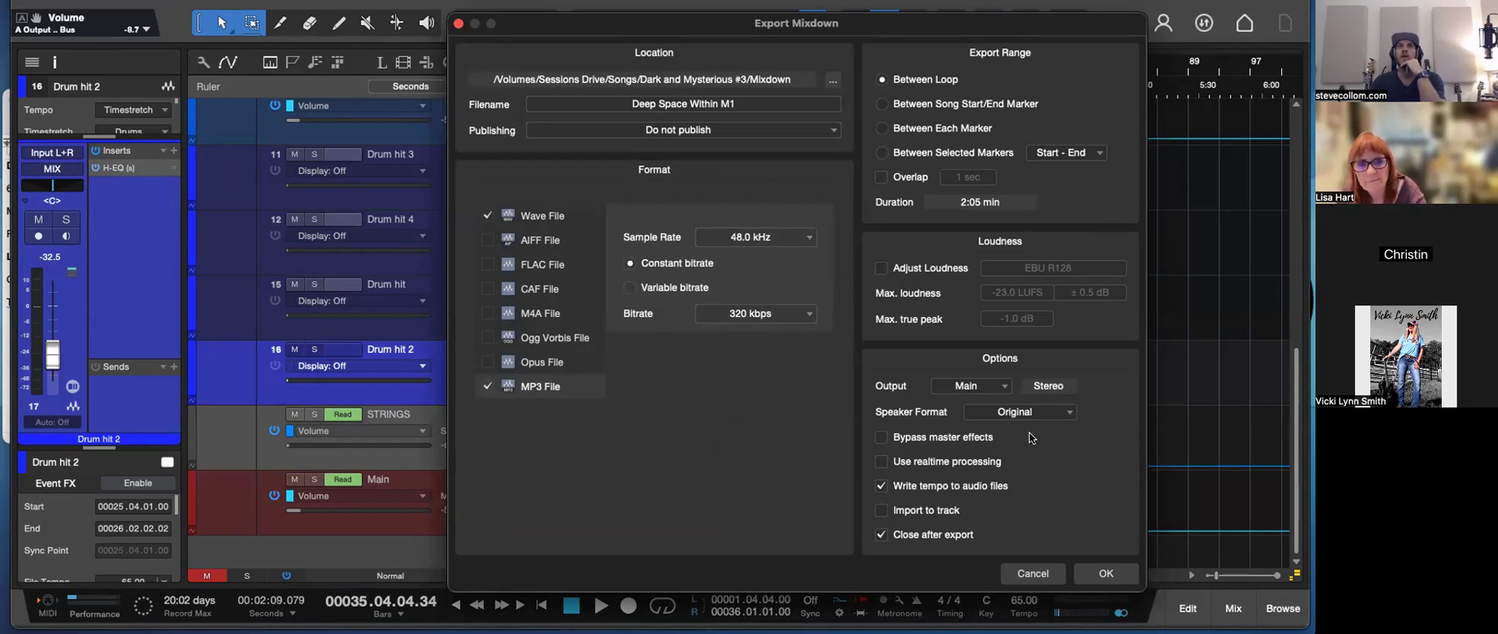
click(1107, 573)
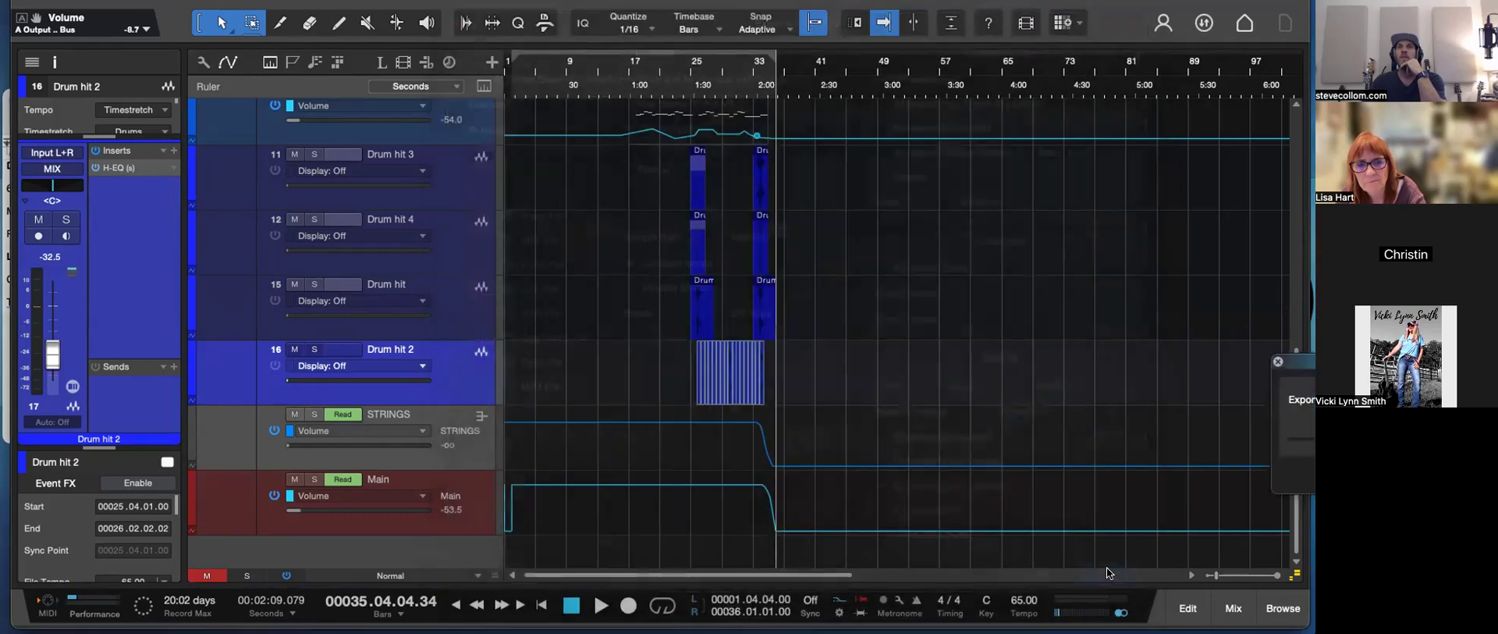